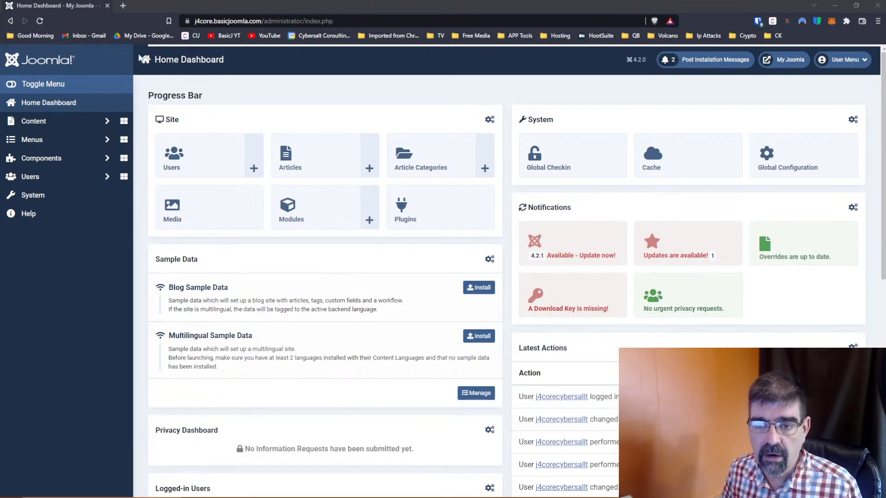
# Open the Tags component to view the site's list of tags.
pyautogui.click(46, 157)
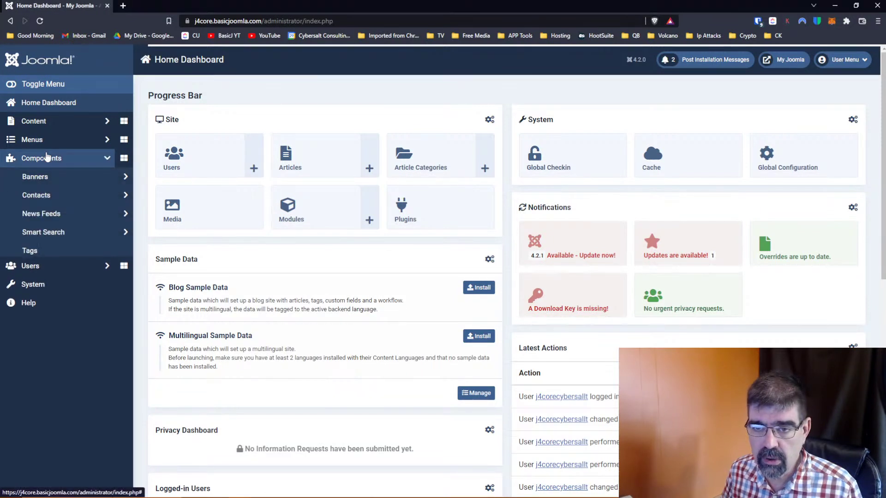
pyautogui.click(39, 251)
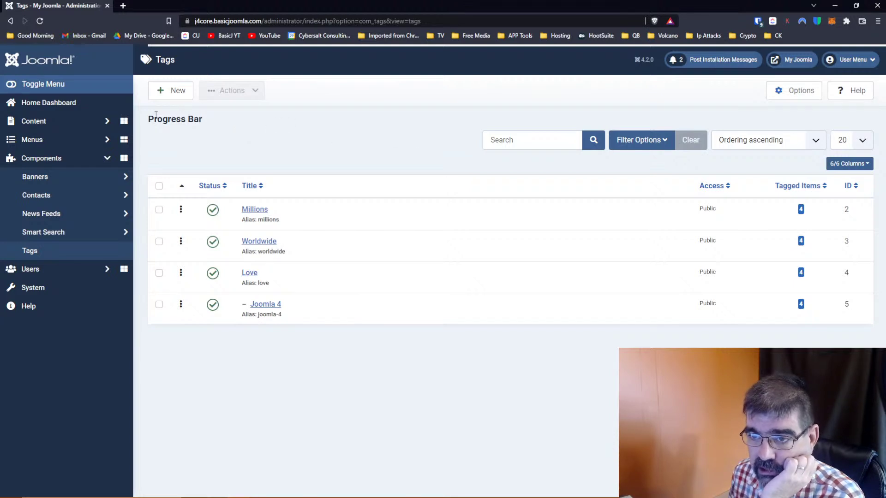
pyautogui.moveTo(148, 117); pyautogui.dragTo(209, 121)
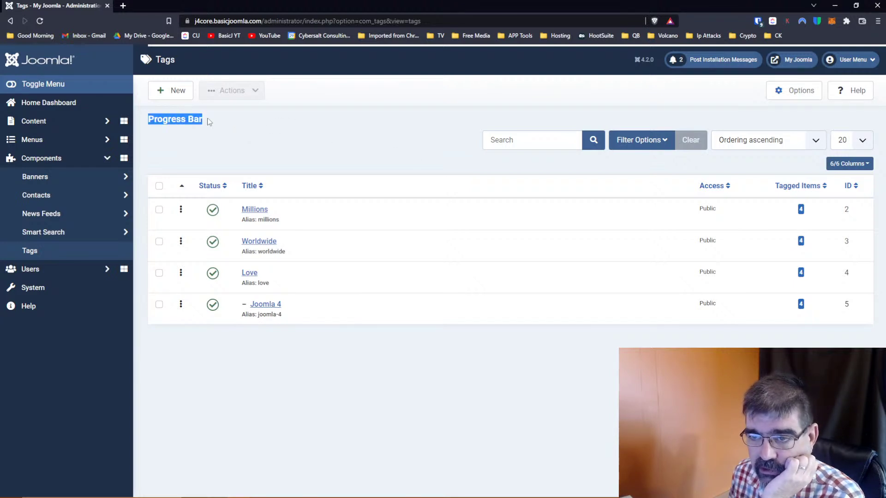
pyautogui.click(180, 120)
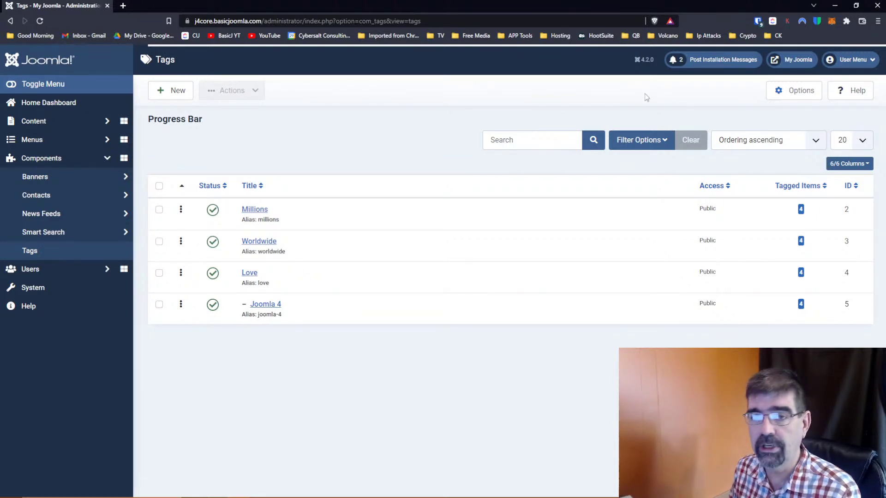
# Open the Tags component options and examine the Tagged Items settings, including the choices for the default tagged items layout.
pyautogui.click(797, 103)
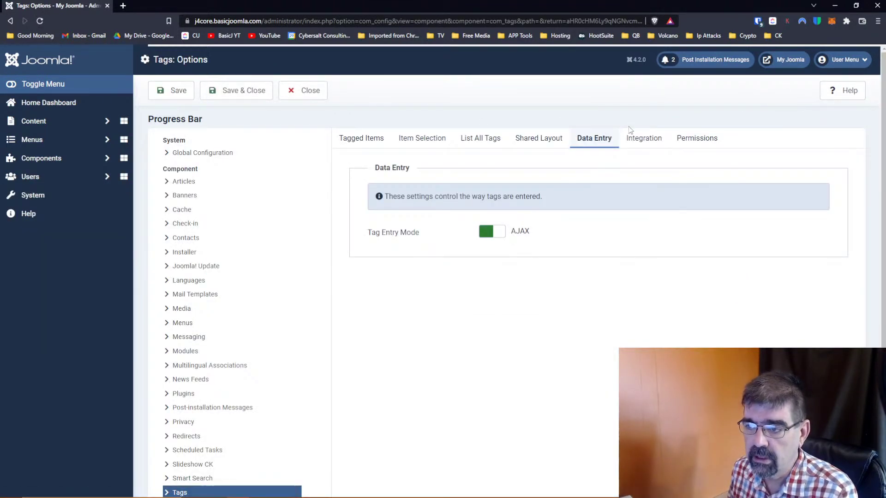
pyautogui.click(364, 140)
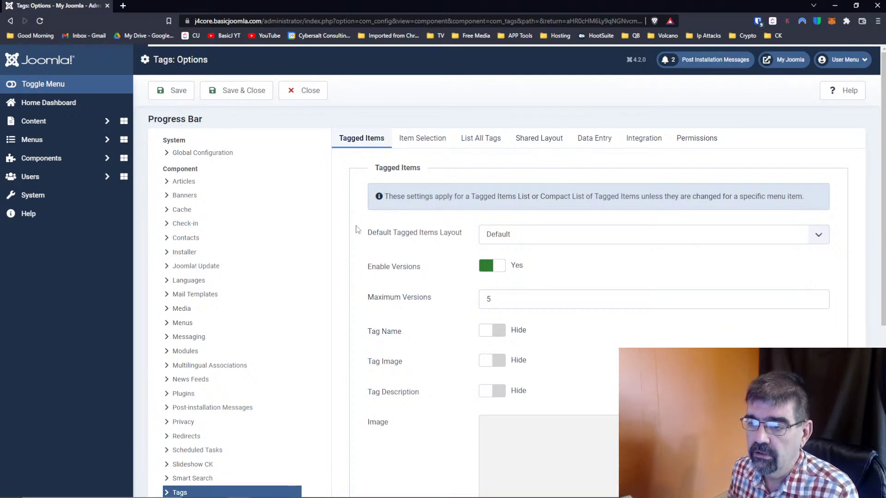
pyautogui.scroll(-1, 456, 207)
pyautogui.click(498, 193)
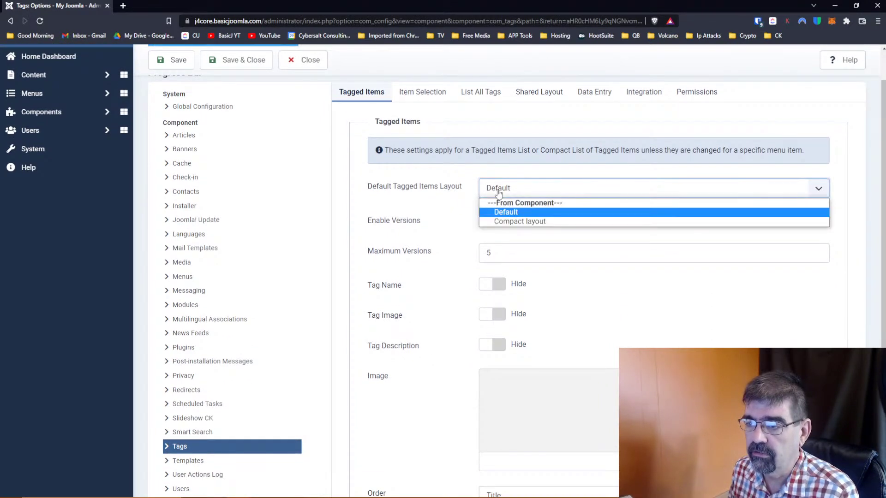
pyautogui.click(491, 182)
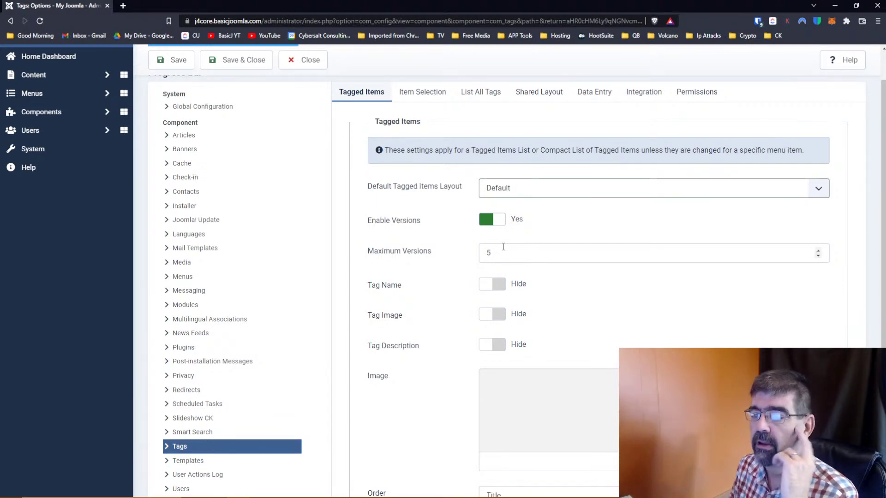
# Set Maximum Versions for tags to 10.
pyautogui.click(461, 257)
pyautogui.write('10')
pyautogui.press('Tab')
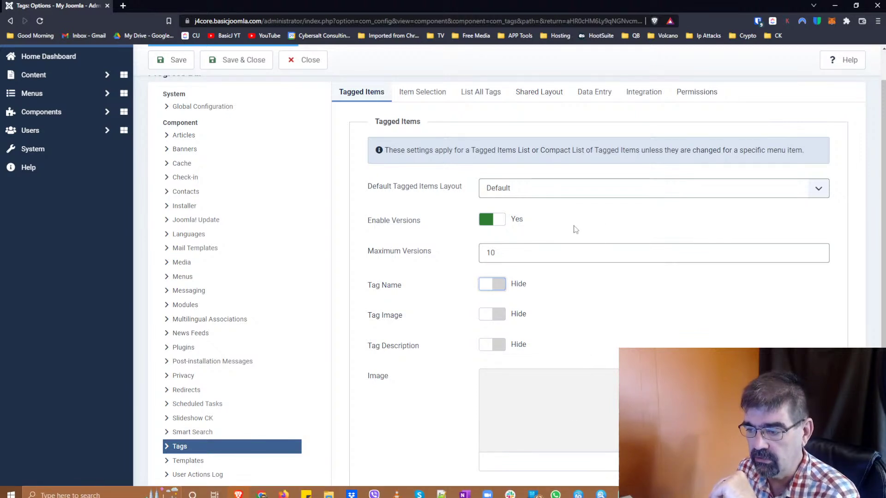
# Examine the Order, Direction and Date settings for tagged items, and close the Tags options without saving.
pyautogui.scroll(-3, 658, 253)
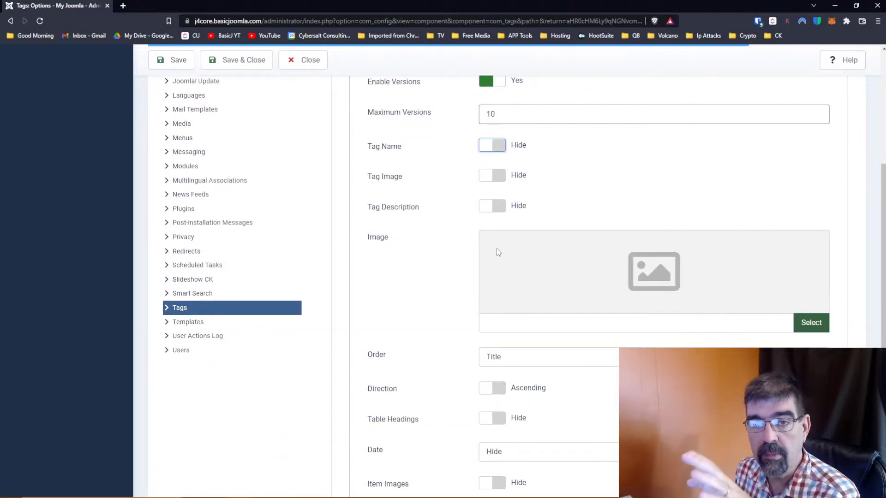
pyautogui.scroll(-1, 621, 273)
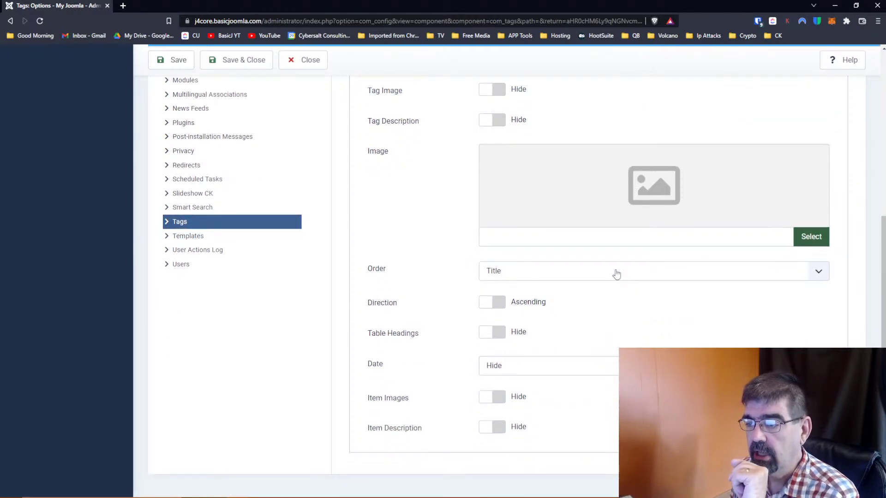
pyautogui.click(616, 272)
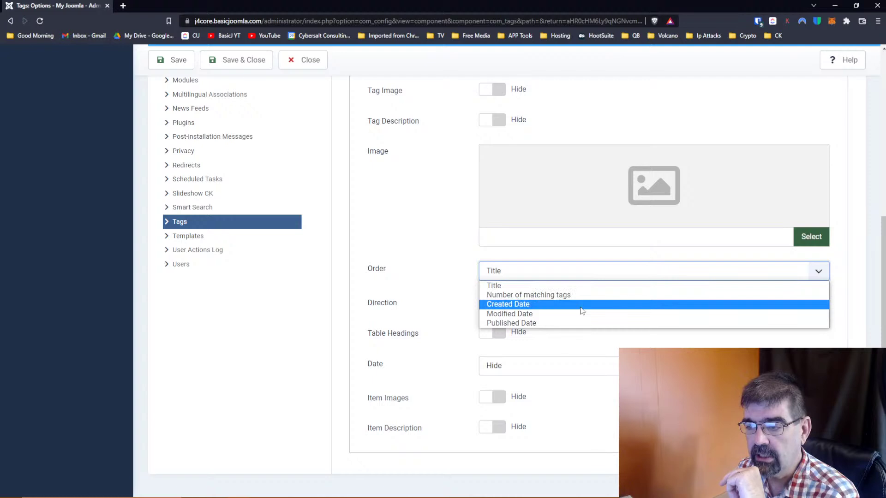
pyautogui.click(451, 284)
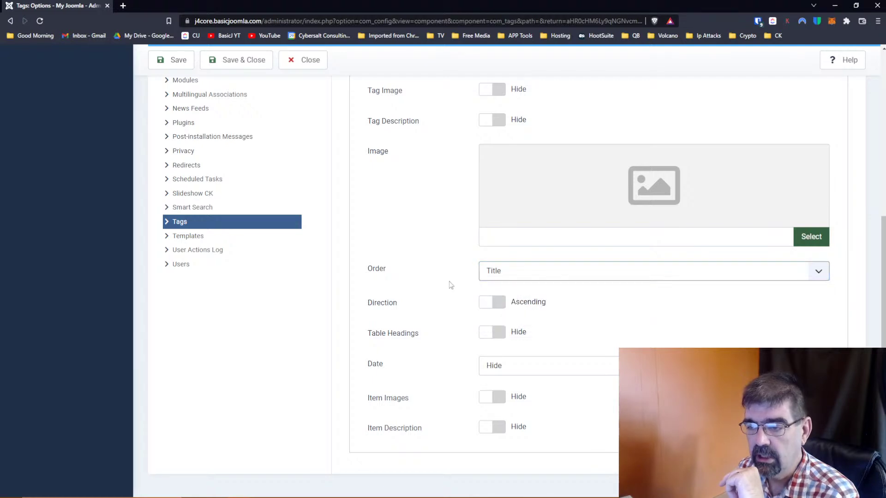
pyautogui.click(494, 304)
pyautogui.click(493, 304)
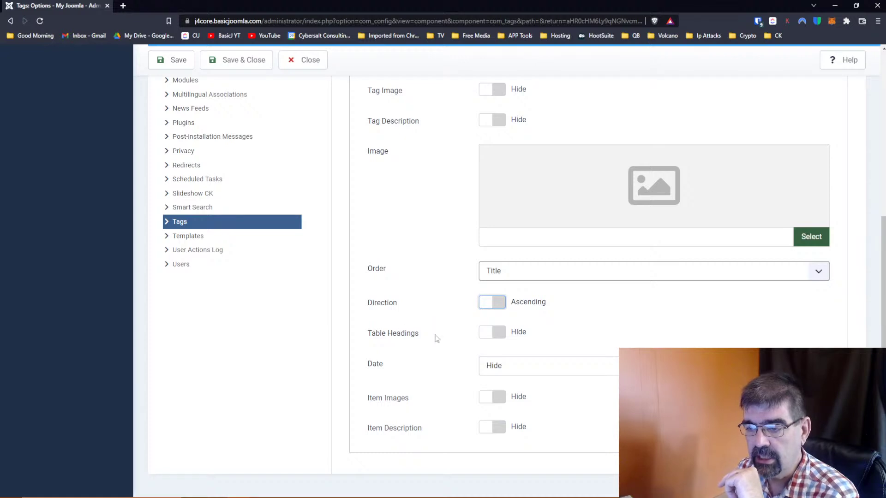
pyautogui.click(518, 367)
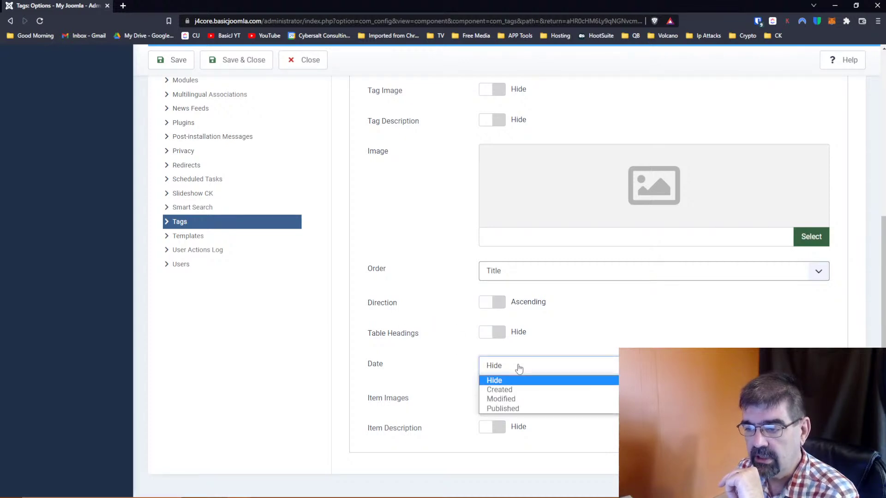
pyautogui.click(556, 347)
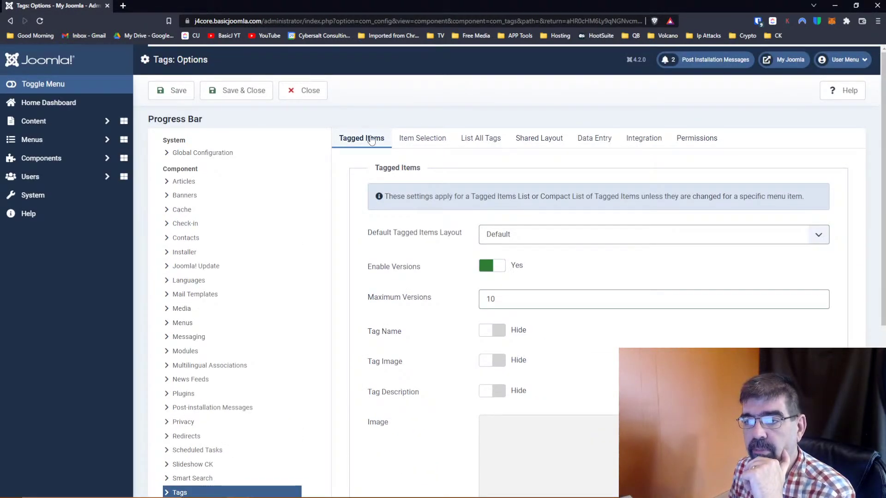
pyautogui.click(309, 93)
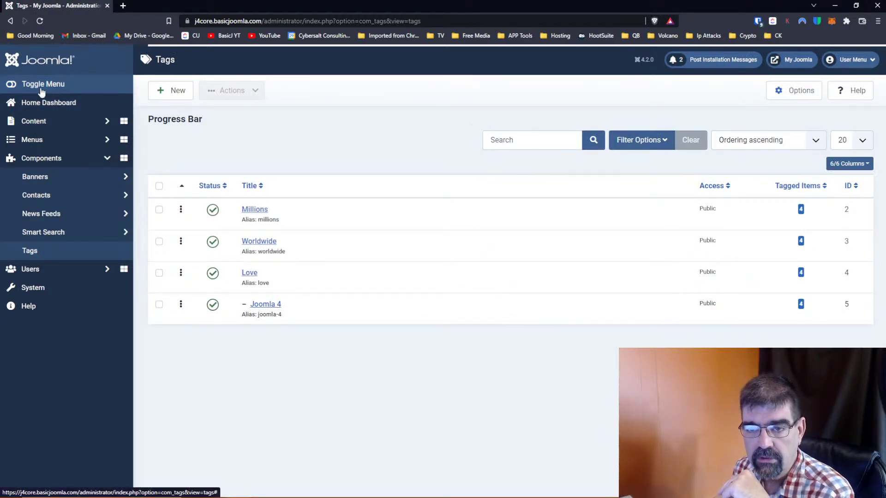
# Start a new item in the Main Menu with the menu item type Compact List of Tagged Items.
pyautogui.click(25, 136)
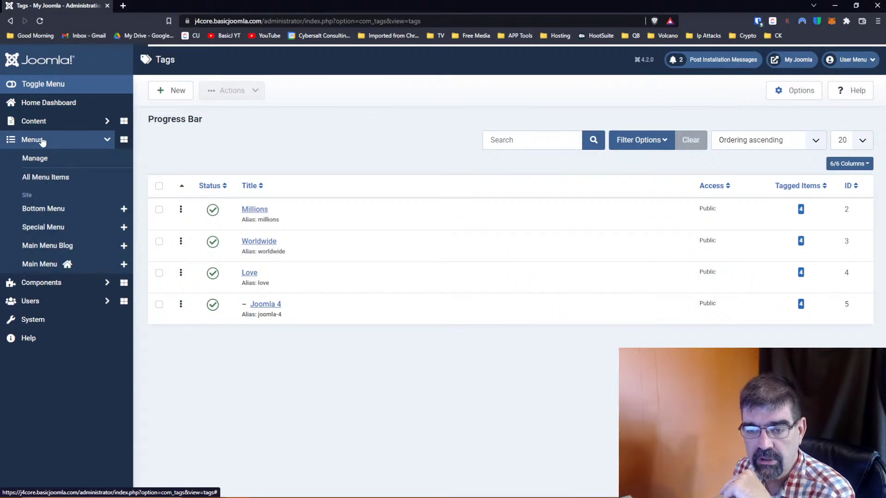
pyautogui.click(123, 264)
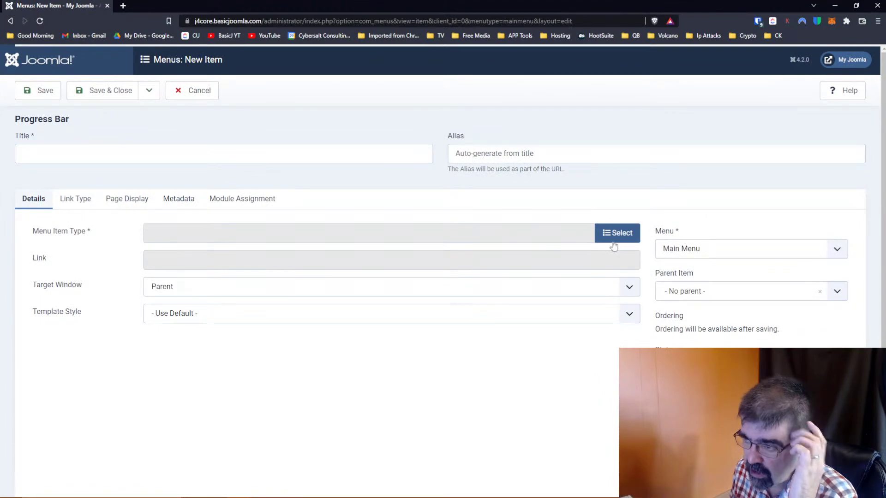
pyautogui.click(615, 236)
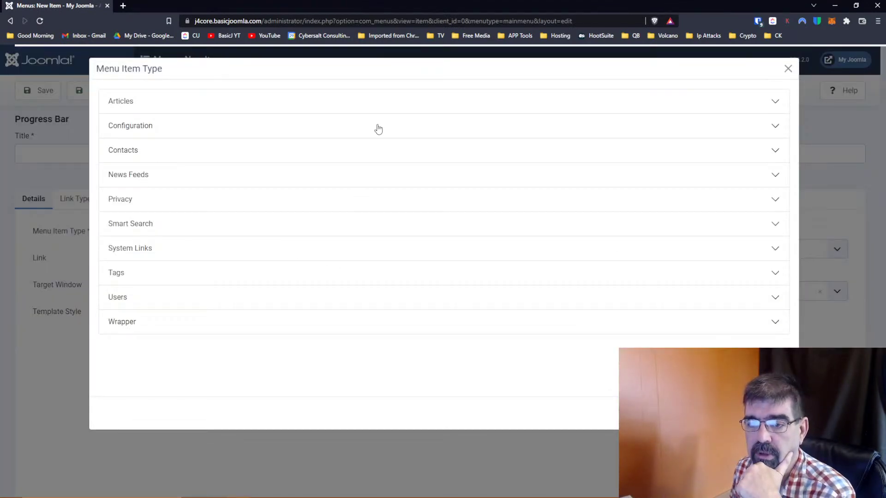
pyautogui.click(116, 273)
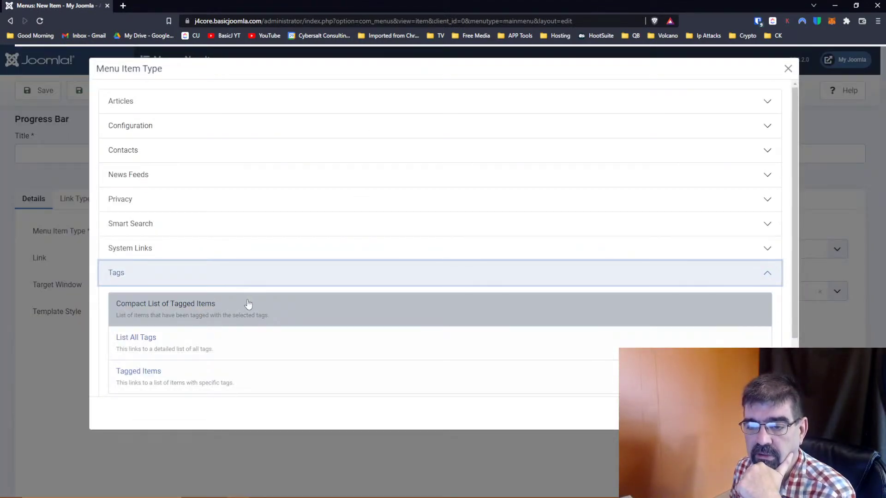
pyautogui.click(274, 308)
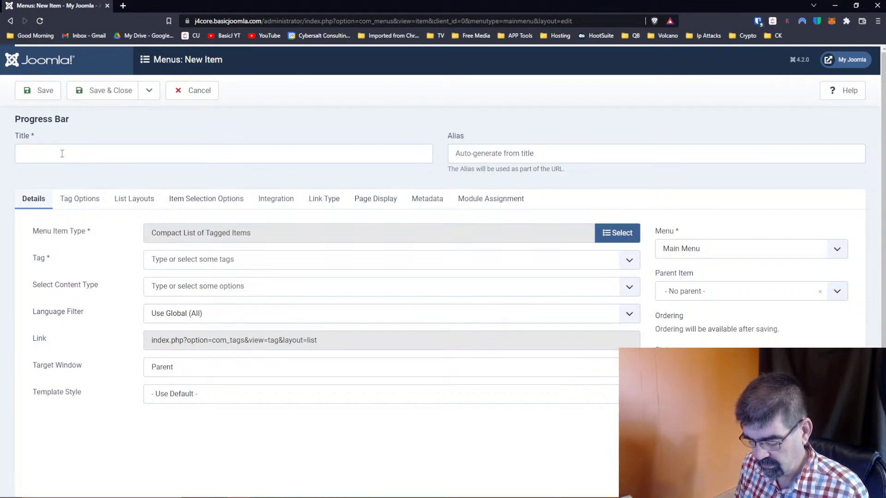
# Title the new menu item "Compact List of Tagged Items" and try to save it.
pyautogui.scroll(-3, 62, 153)
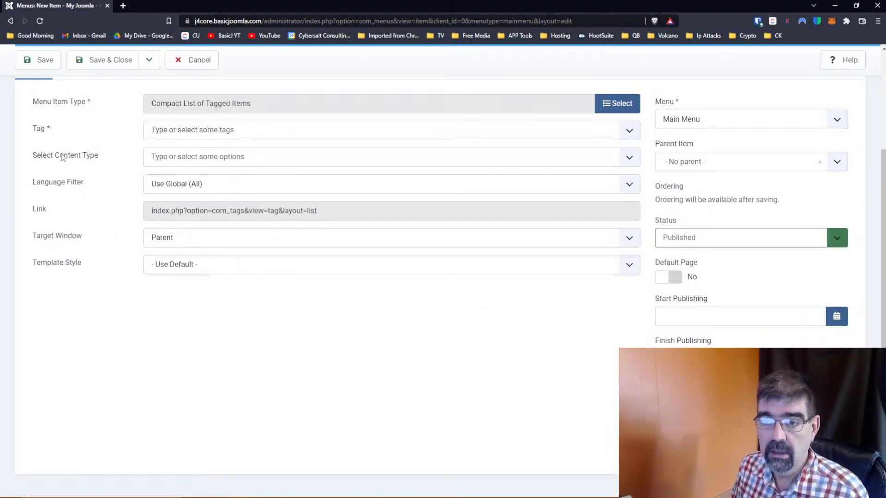
pyautogui.scroll(3, 62, 157)
pyautogui.click(91, 146)
pyautogui.write('Compact List of Tagged Ite')
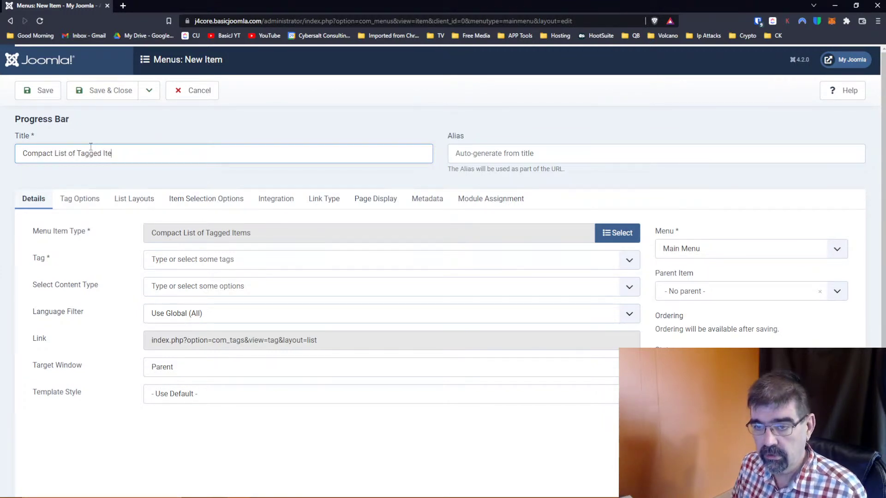
pyautogui.write('ms')
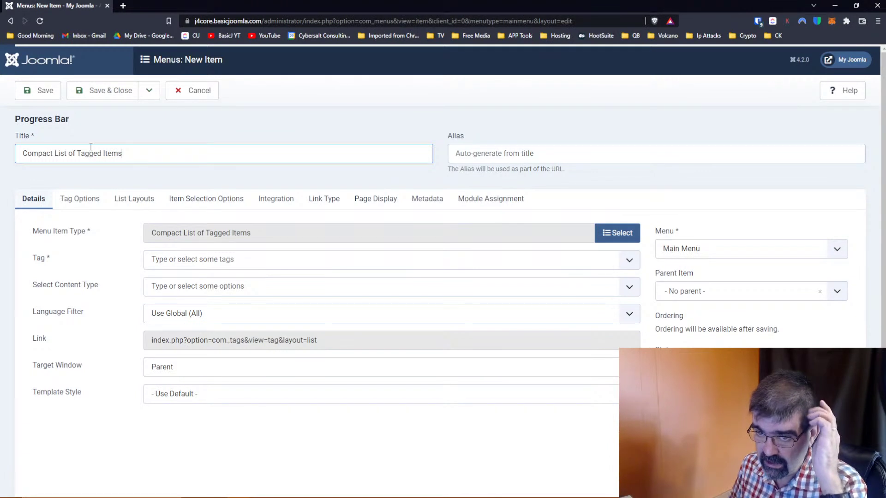
pyautogui.click(41, 93)
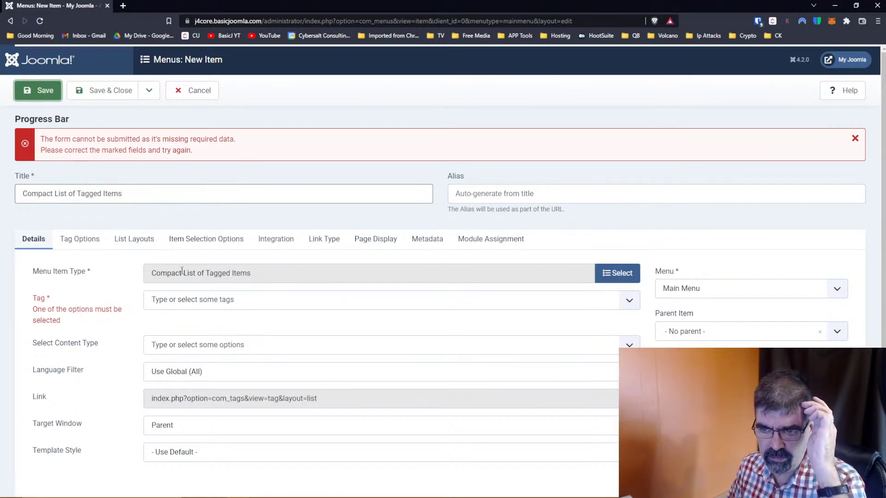
# Assign the Millions tag to the menu item and save it.
pyautogui.click(181, 301)
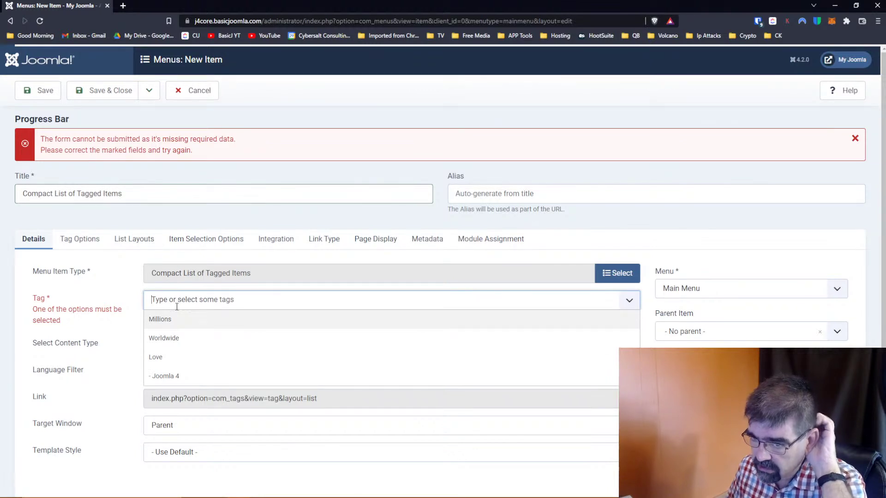
pyautogui.click(170, 325)
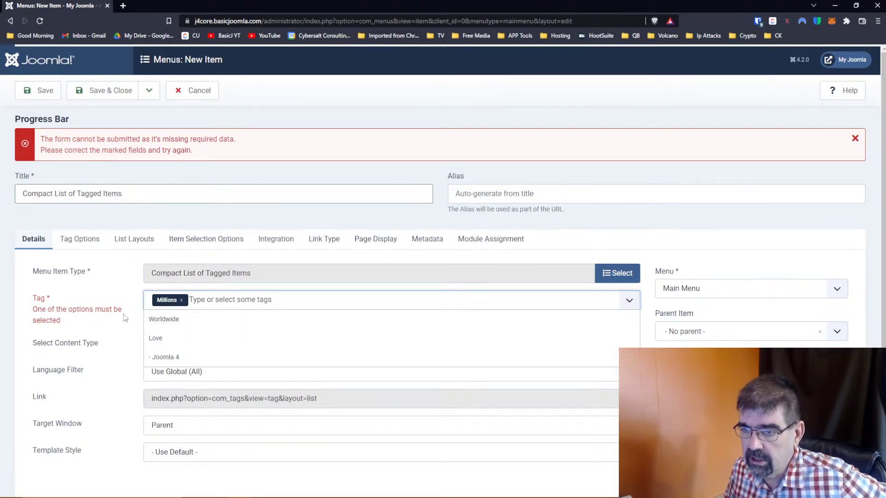
pyautogui.click(43, 93)
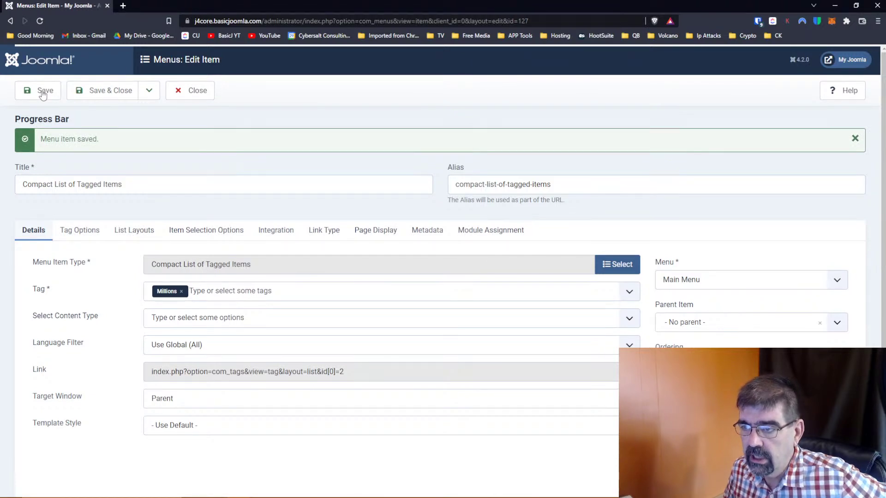
# Open the site's front end and view the Compact List of Tagged Items page and its URL.
pyautogui.click(847, 61)
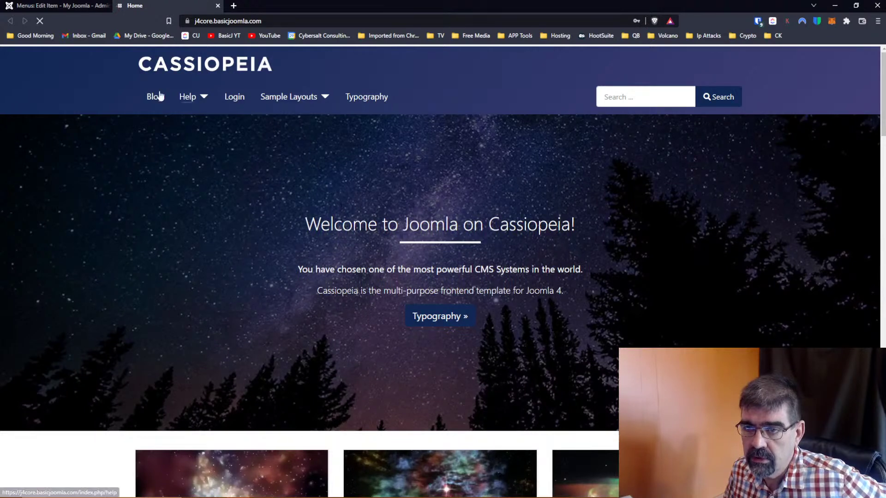
pyautogui.scroll(-1, 394, 135)
pyautogui.scroll(-8, 394, 135)
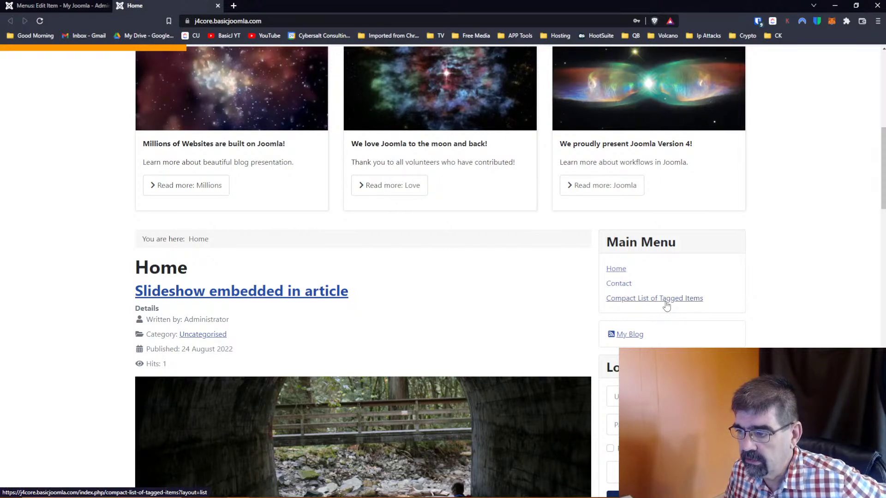
pyautogui.click(667, 305)
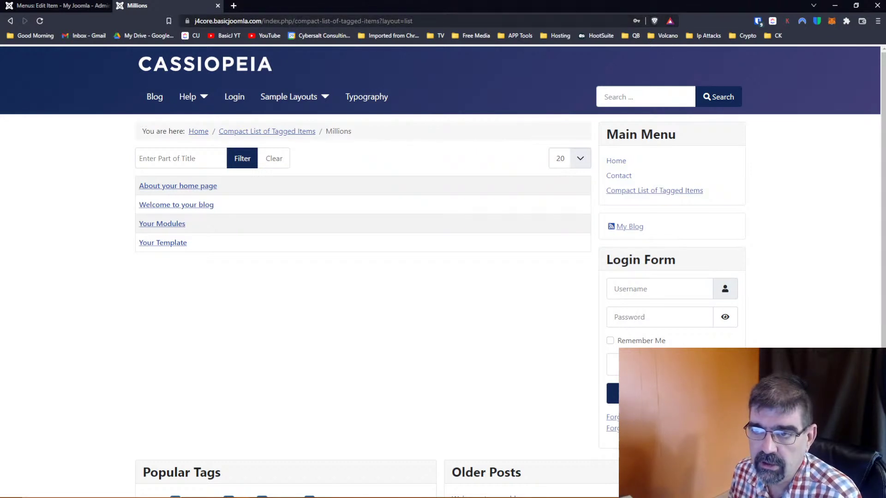
pyautogui.moveTo(294, 21); pyautogui.dragTo(378, 22)
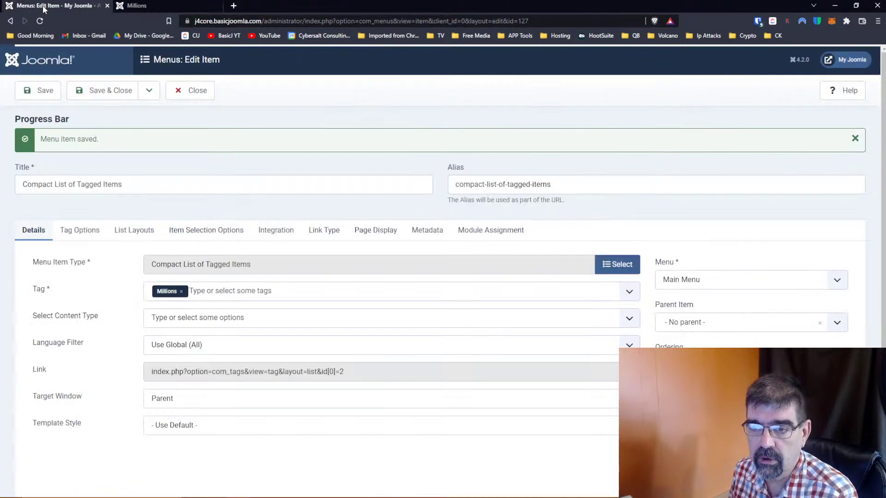
# Examine the menu item's Tag Options, including the image and description settings and the available Order choices.
pyautogui.click(44, 6)
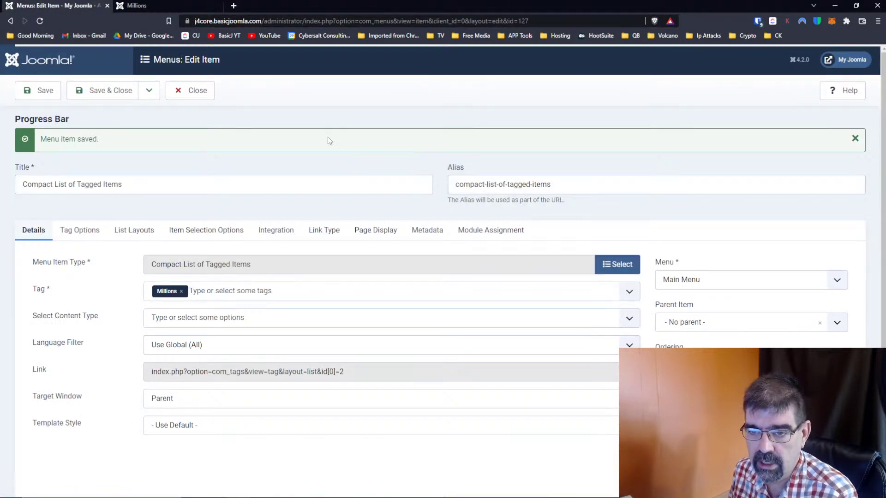
pyautogui.click(89, 232)
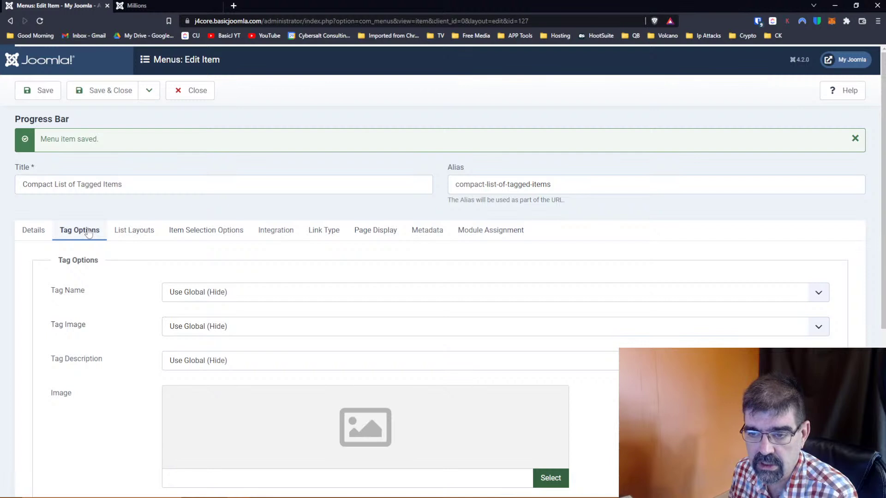
pyautogui.scroll(-3, 288, 199)
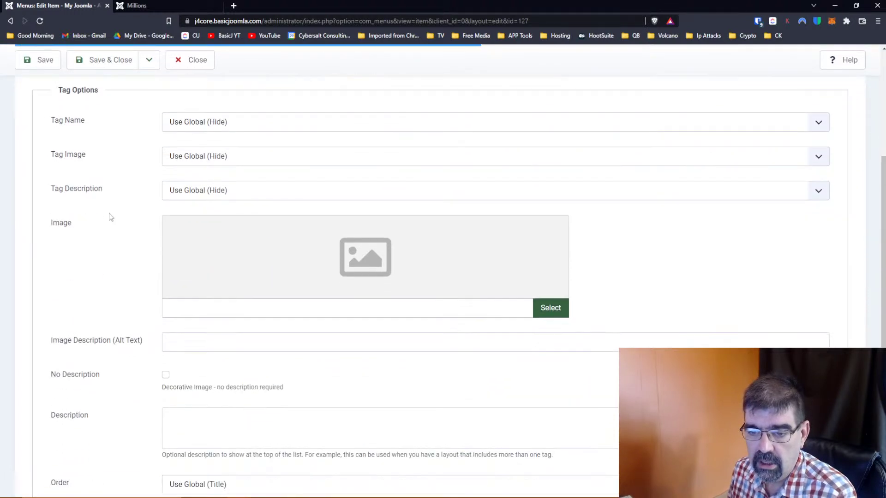
pyautogui.scroll(-2, 110, 217)
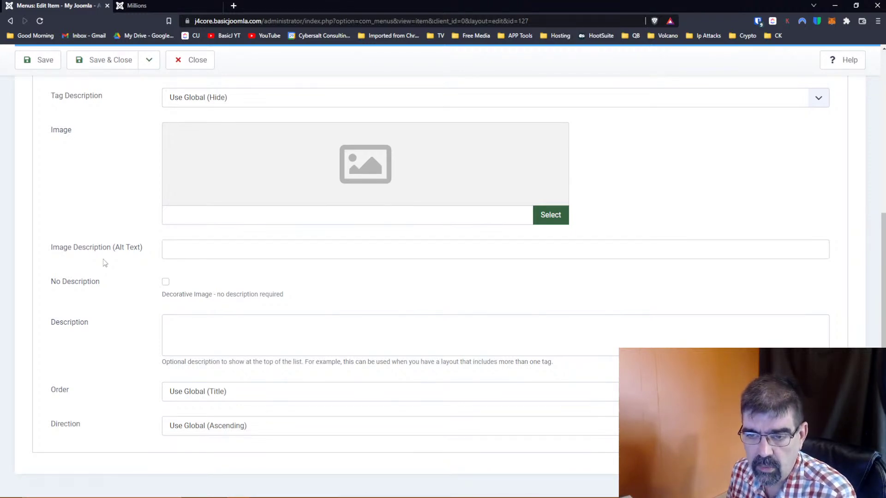
pyautogui.scroll(3, 105, 263)
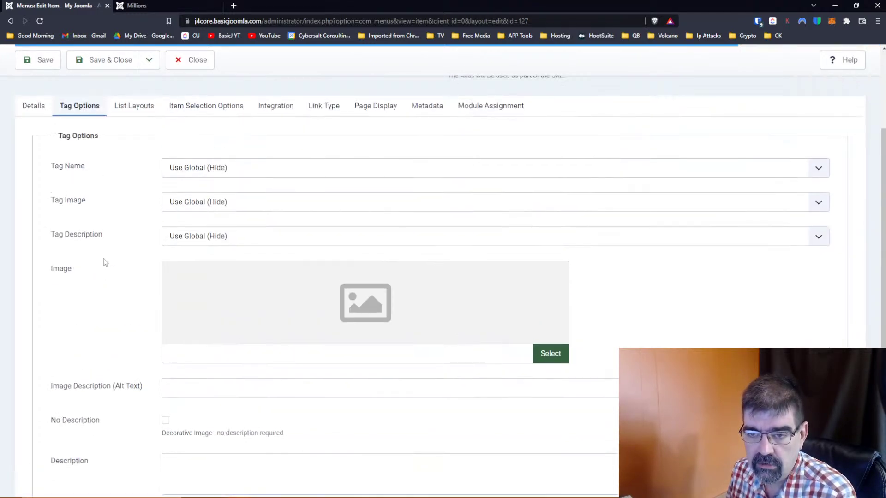
pyautogui.scroll(-3, 105, 264)
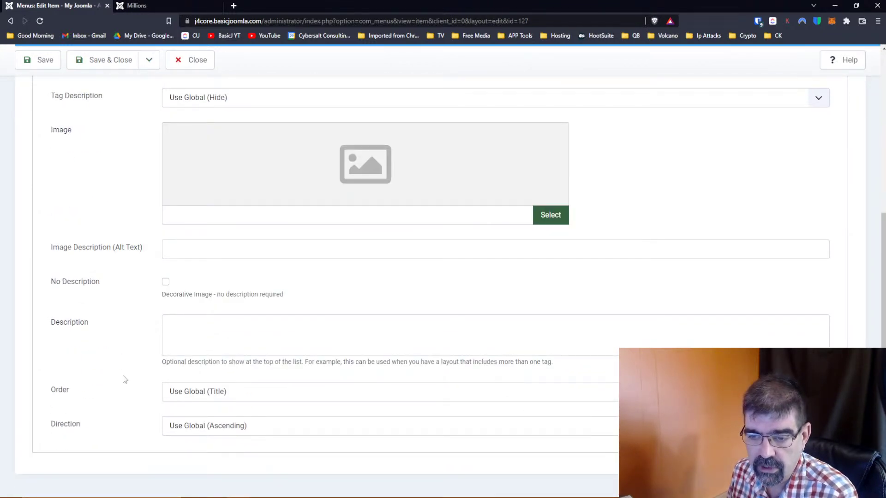
pyautogui.click(229, 397)
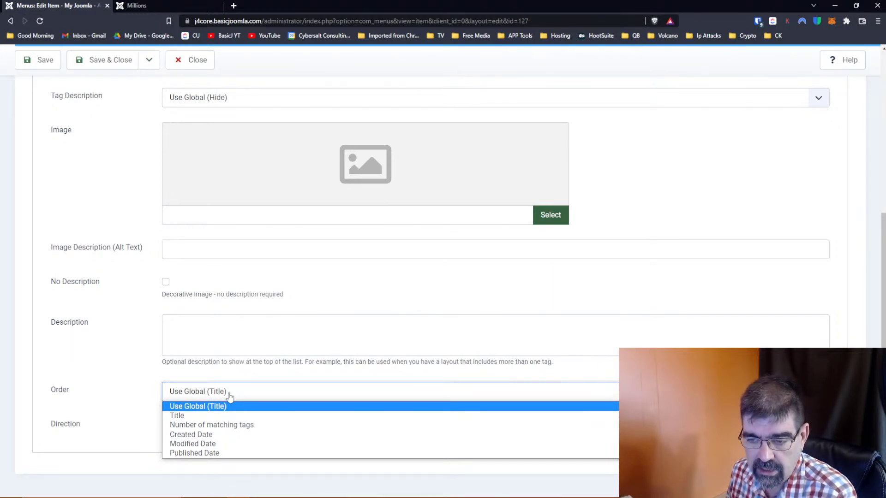
pyautogui.click(102, 359)
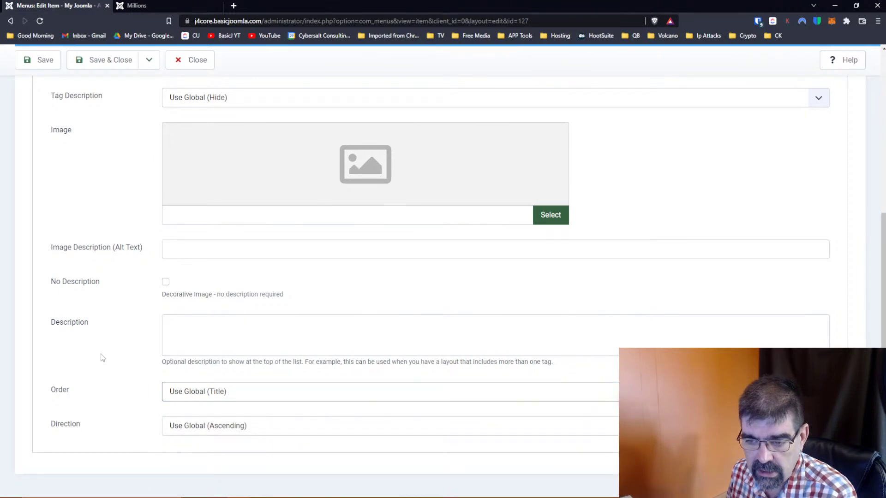
# Set the Direction of the tagged items list to Descending and save the menu item.
pyautogui.click(217, 432)
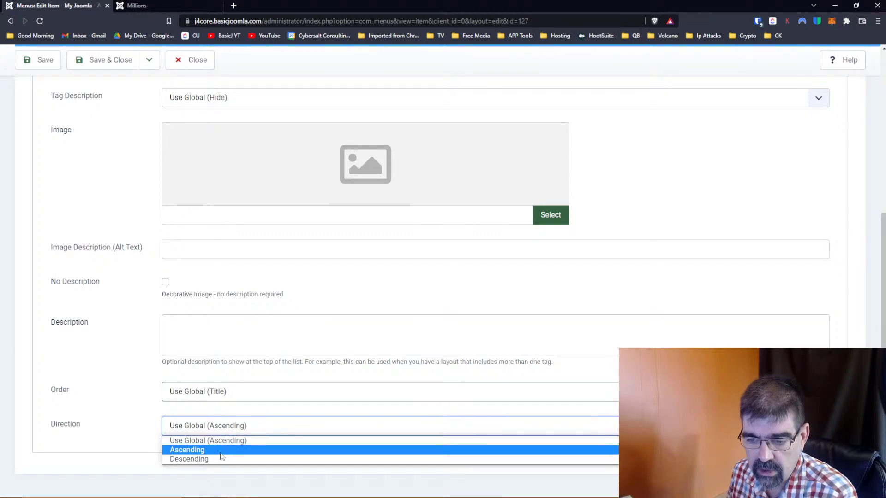
pyautogui.click(222, 456)
pyautogui.click(221, 433)
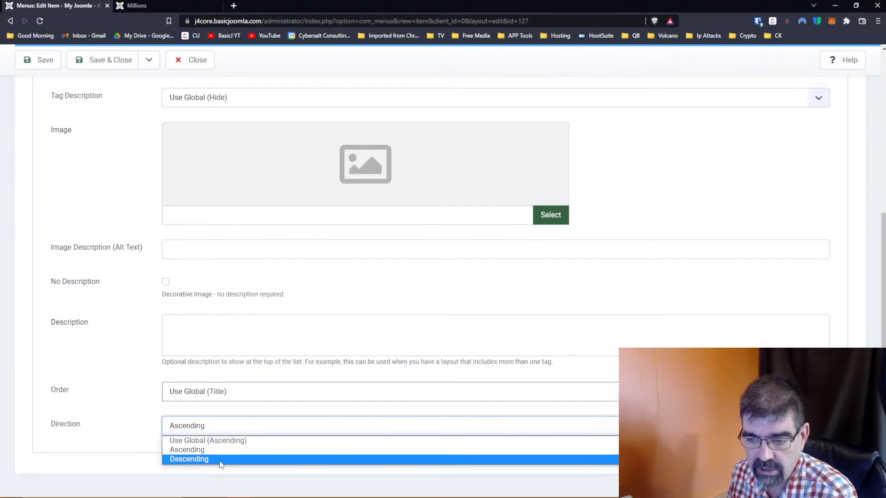
pyautogui.click(221, 459)
pyautogui.click(39, 60)
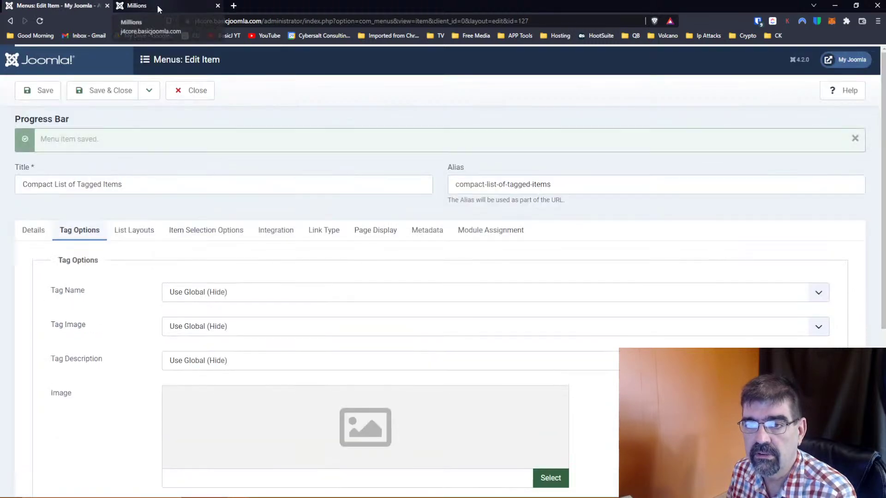
# Reload the front-end Millions page to check the item order, then review the menu item's Tag Options again.
pyautogui.click(157, 5)
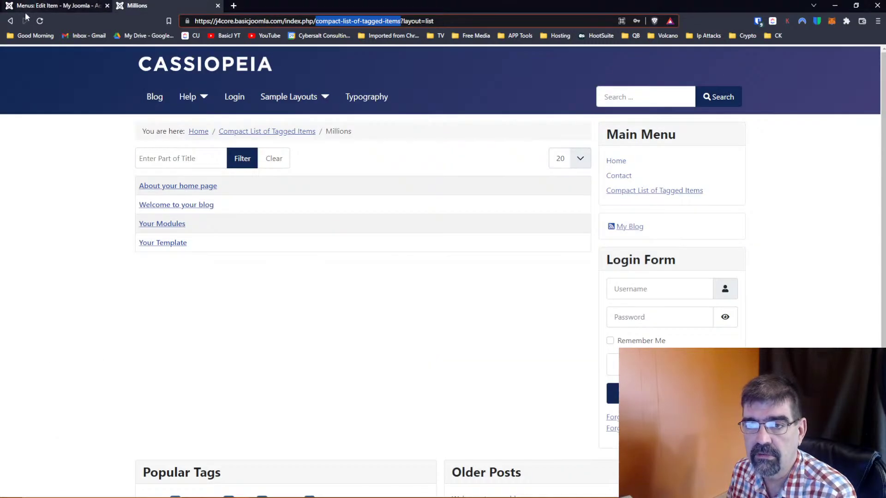
pyautogui.click(39, 21)
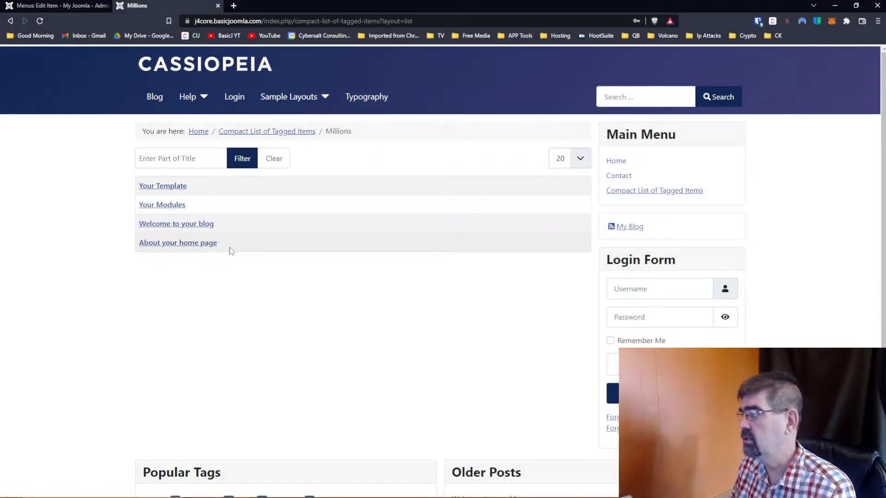
pyautogui.click(69, 5)
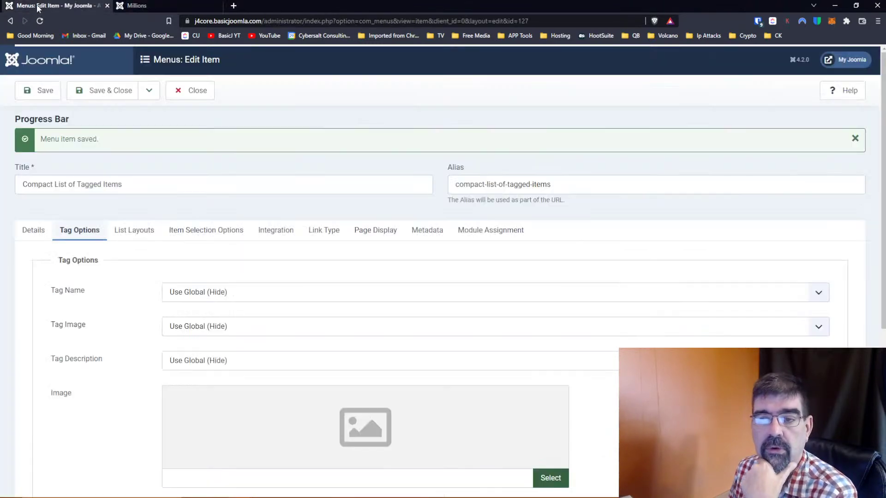
pyautogui.scroll(-6, 206, 272)
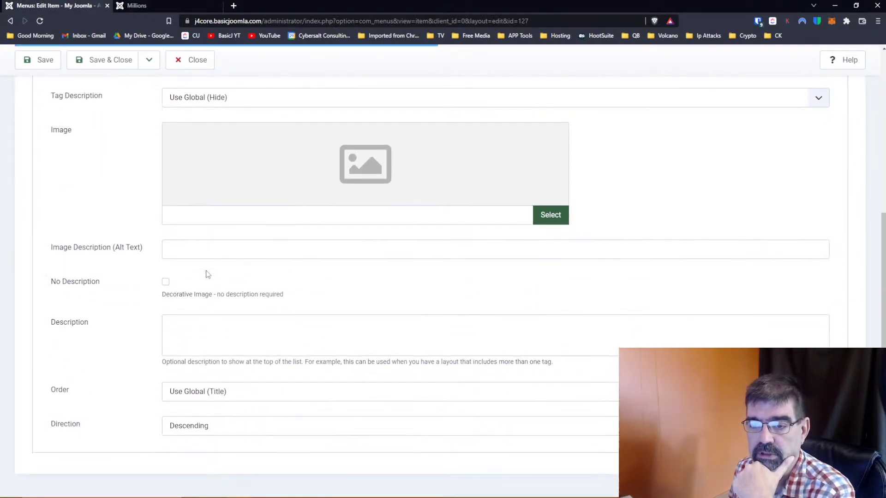
pyautogui.scroll(4, 207, 276)
pyautogui.scroll(2, 208, 275)
# Set Item Image to Show in the list layout settings, save the menu item and check the reloaded front-end page.
pyautogui.click(135, 232)
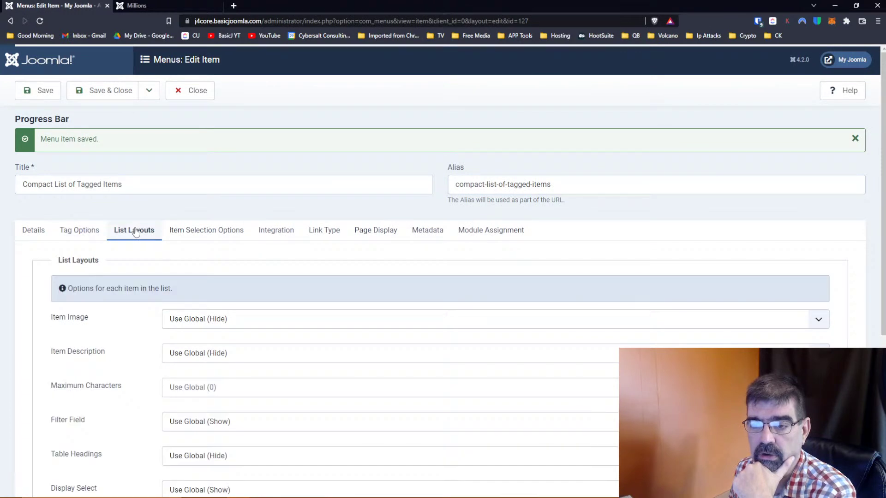
pyautogui.scroll(-2, 110, 237)
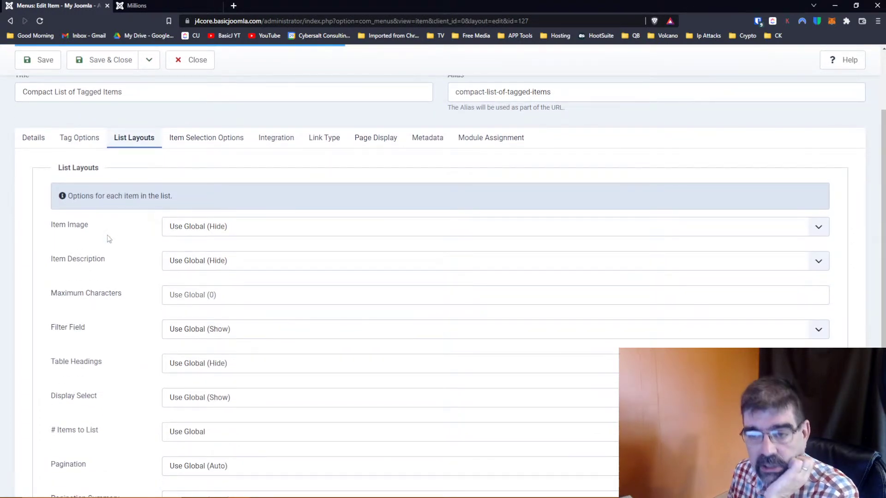
pyautogui.click(221, 232)
pyautogui.click(225, 184)
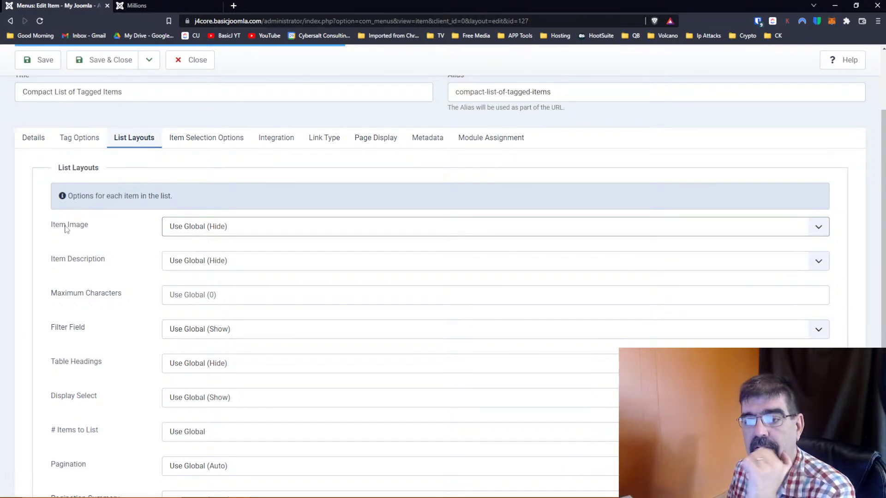
pyautogui.click(219, 237)
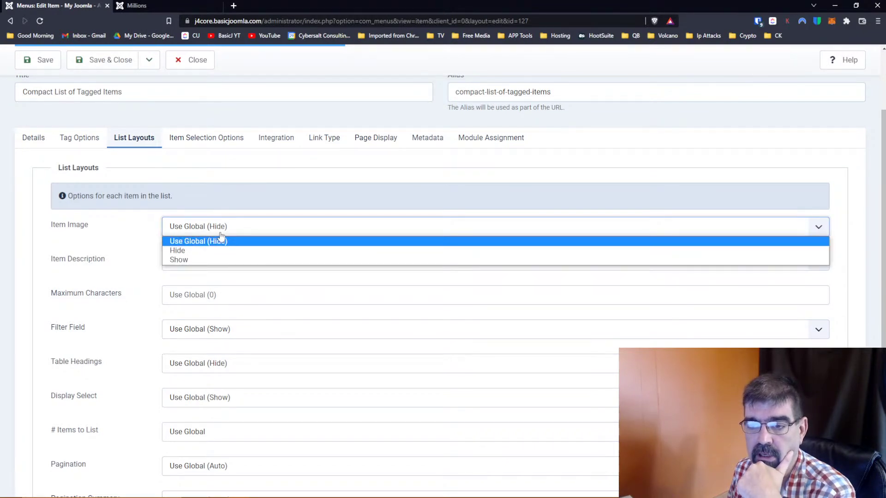
pyautogui.click(219, 260)
pyautogui.click(39, 60)
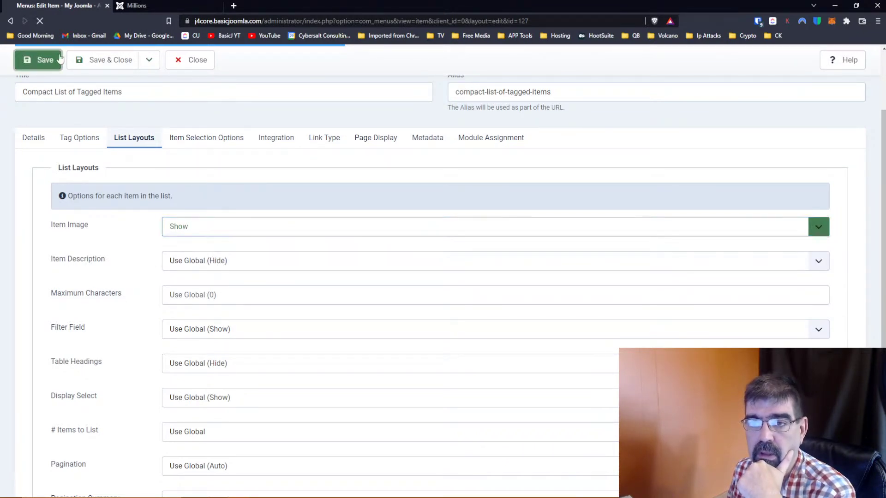
pyautogui.click(144, 5)
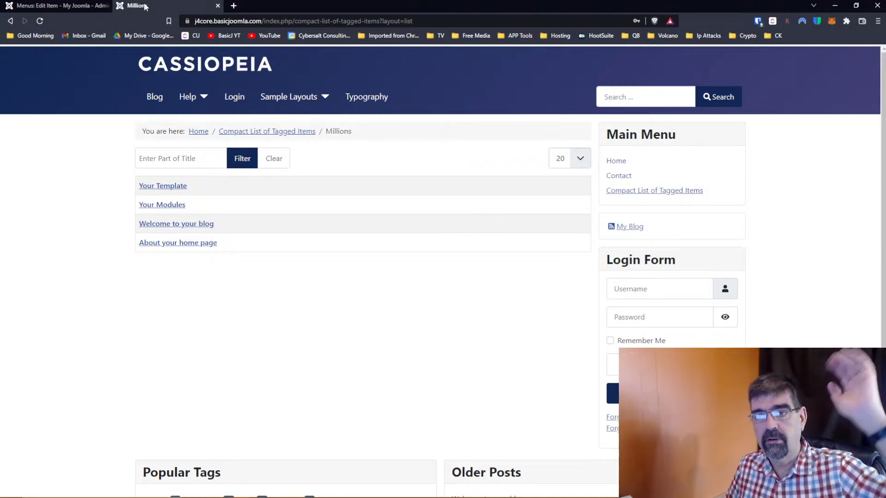
pyautogui.click(40, 20)
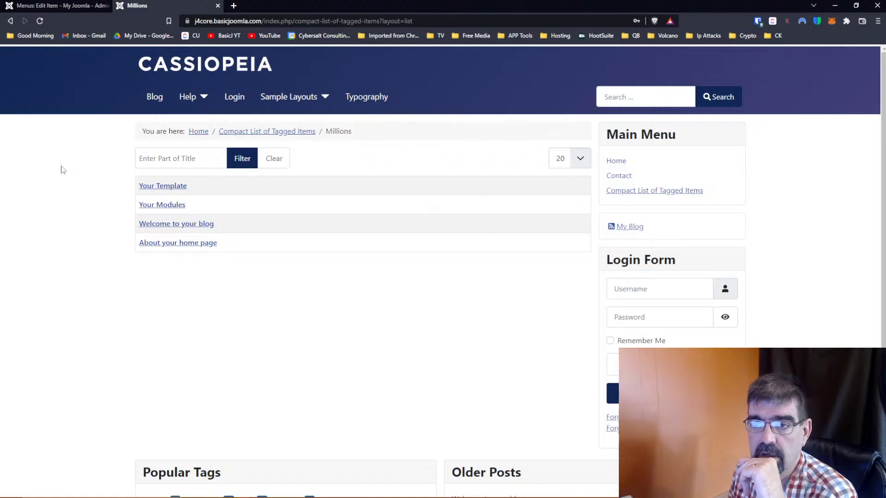
# Return to the menu item's list layout settings and set Item Image back to Use Global (Hide).
pyautogui.click(74, 6)
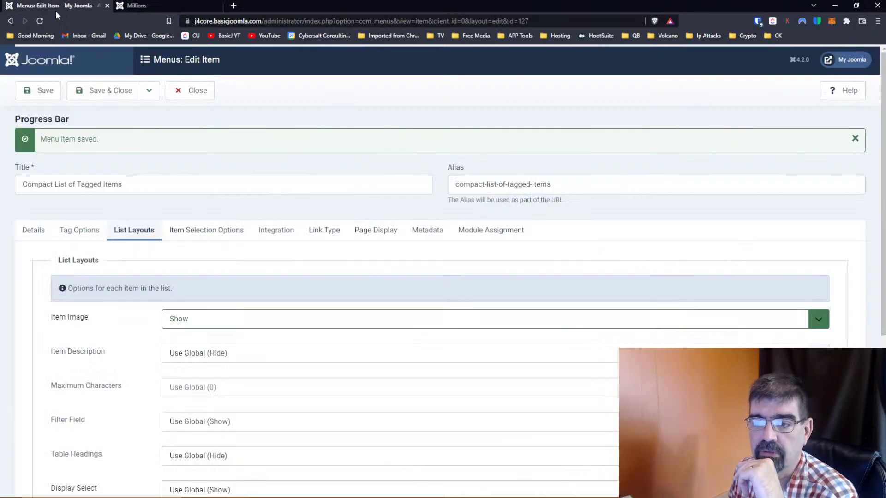
pyautogui.click(212, 322)
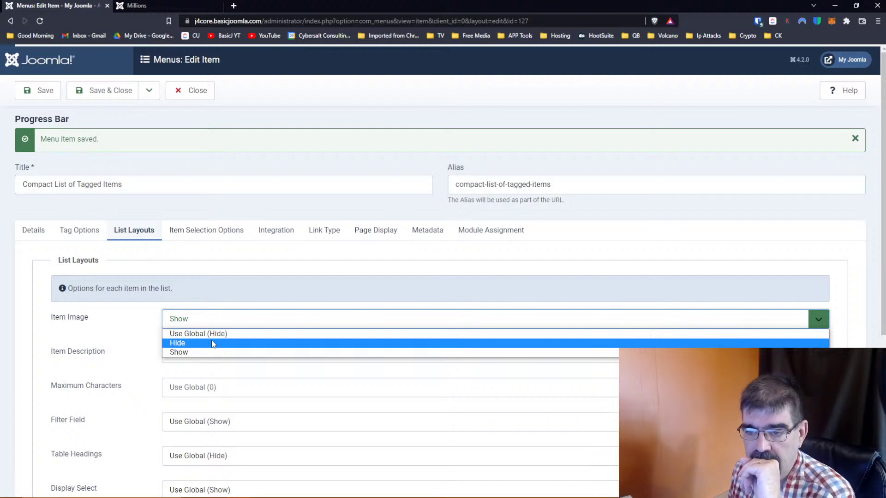
pyautogui.press('Up')
pyautogui.press('Return')
# Set Item Description to Show, save the menu item and check the reloaded front-end page.
pyautogui.scroll(-2, 111, 295)
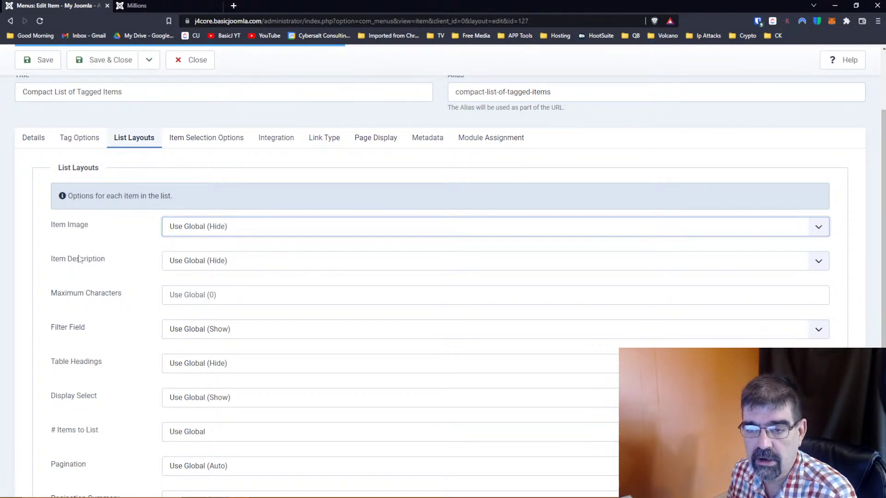
pyautogui.click(211, 267)
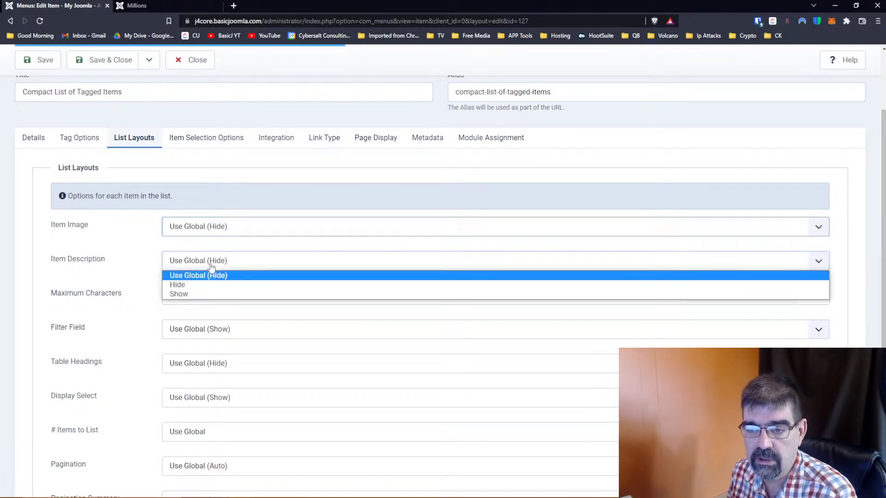
pyautogui.click(206, 294)
pyautogui.click(23, 64)
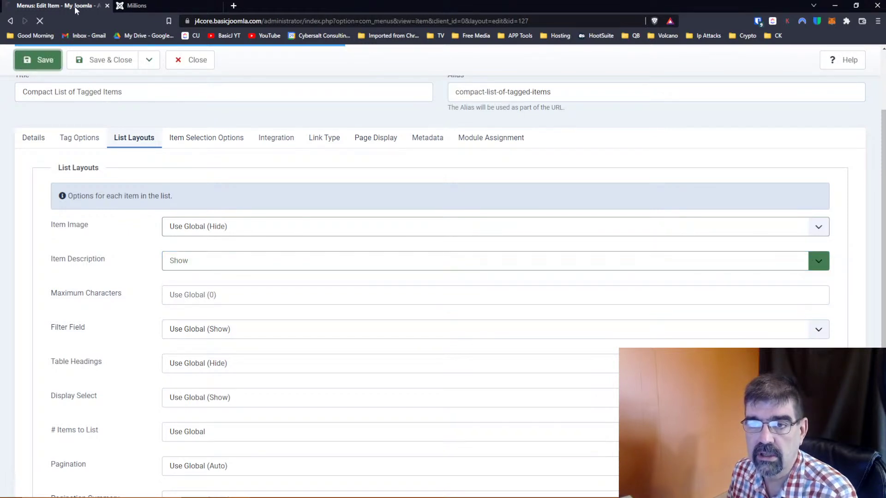
pyautogui.click(145, 5)
pyautogui.click(41, 21)
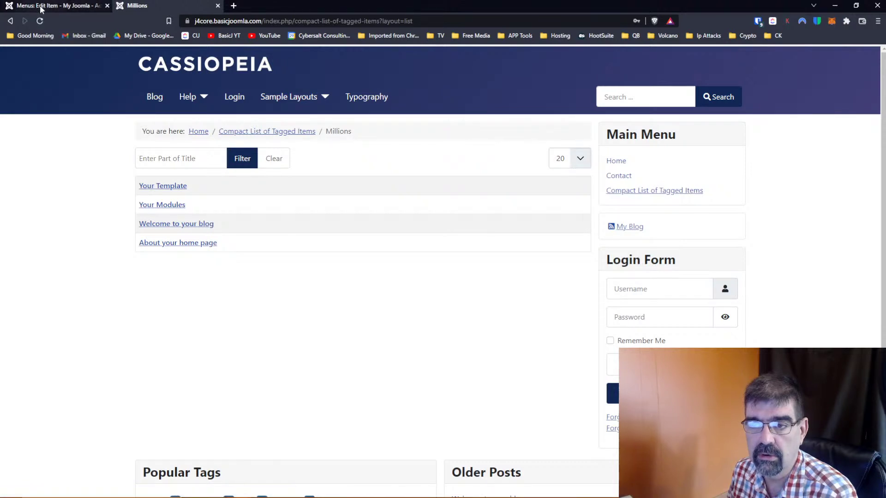
# Set Item Description back to Use Global (Hide), then save and close the menu item.
pyautogui.click(40, 7)
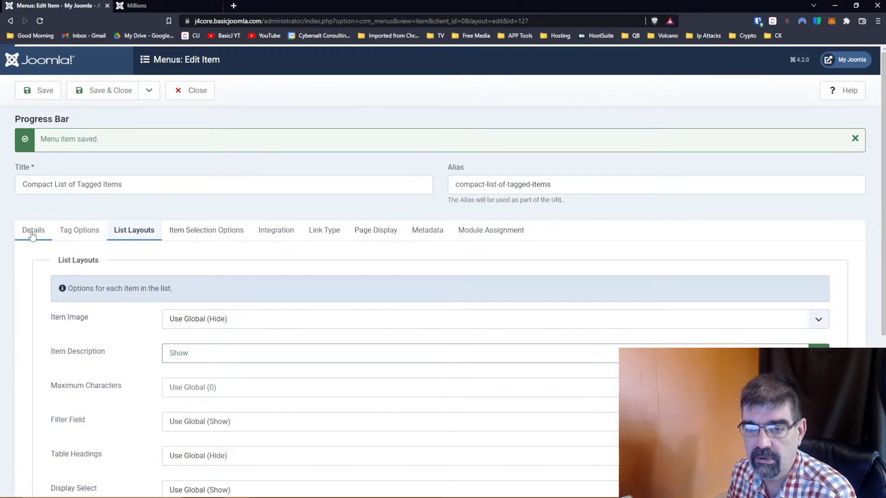
pyautogui.click(259, 357)
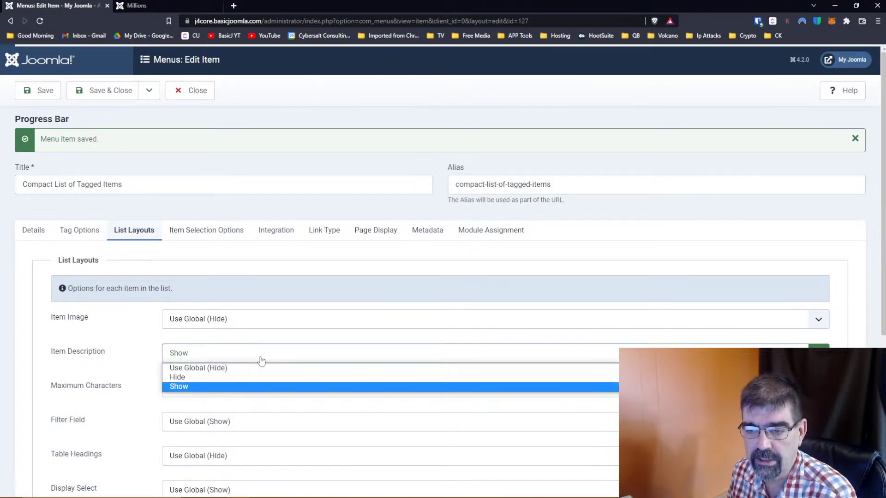
pyautogui.click(259, 368)
pyautogui.click(107, 91)
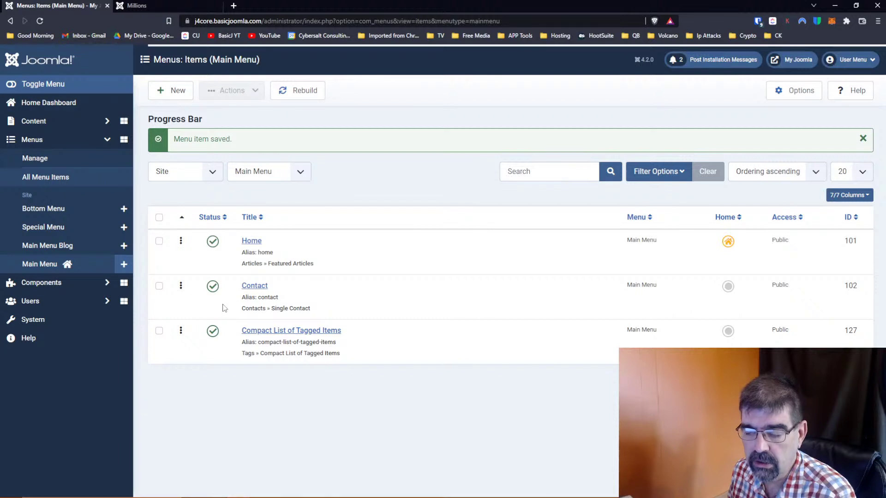
# Open the Compact List of Tagged Items menu item, change its menu item type to List All Tags and check the parent tag choices.
pyautogui.click(279, 332)
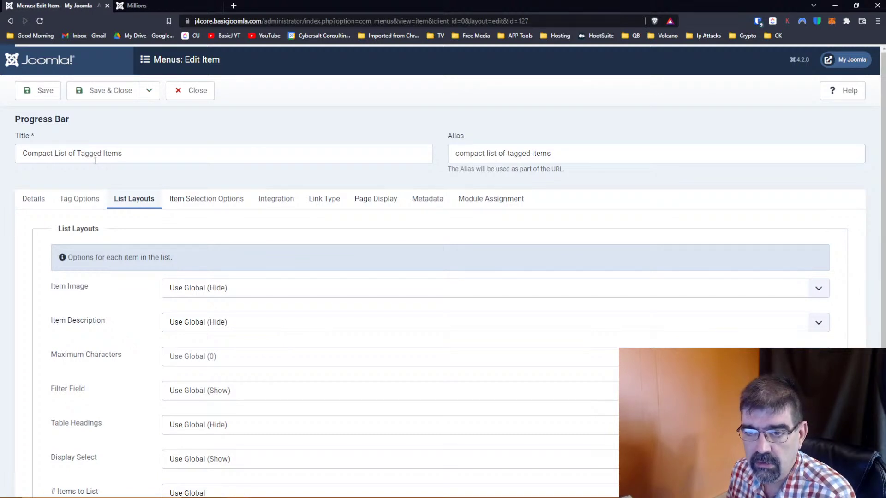
pyautogui.click(33, 198)
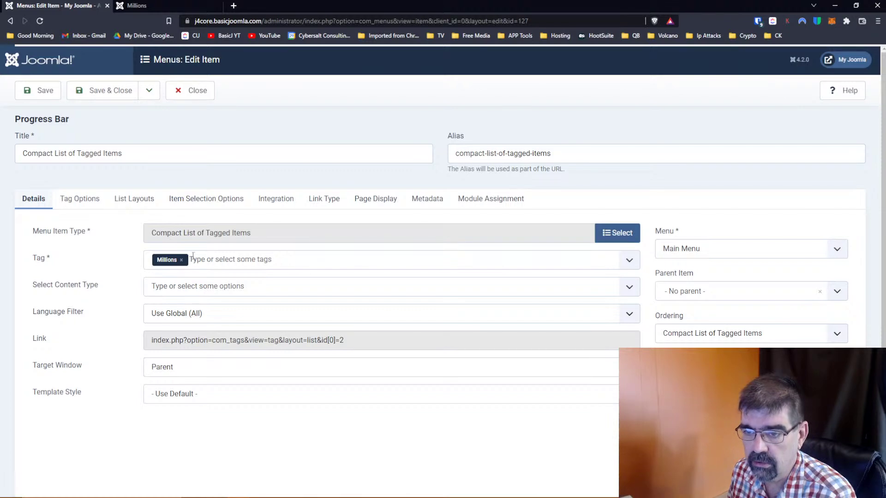
pyautogui.click(626, 235)
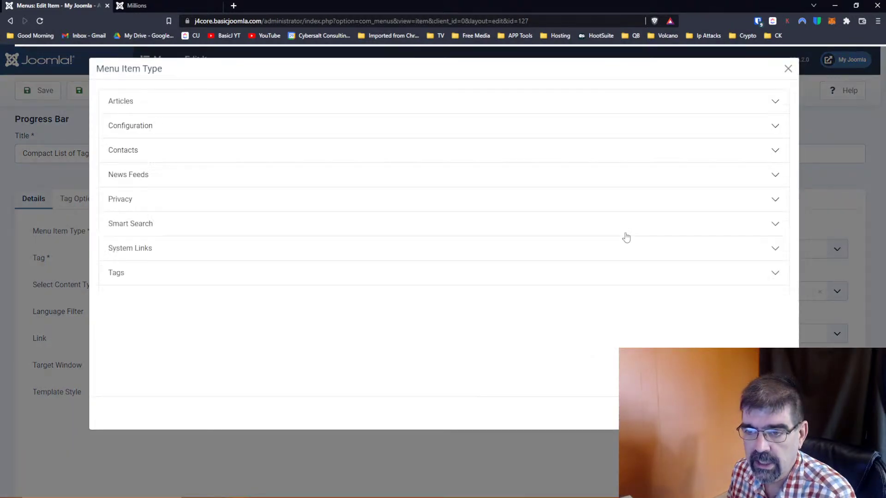
pyautogui.click(117, 273)
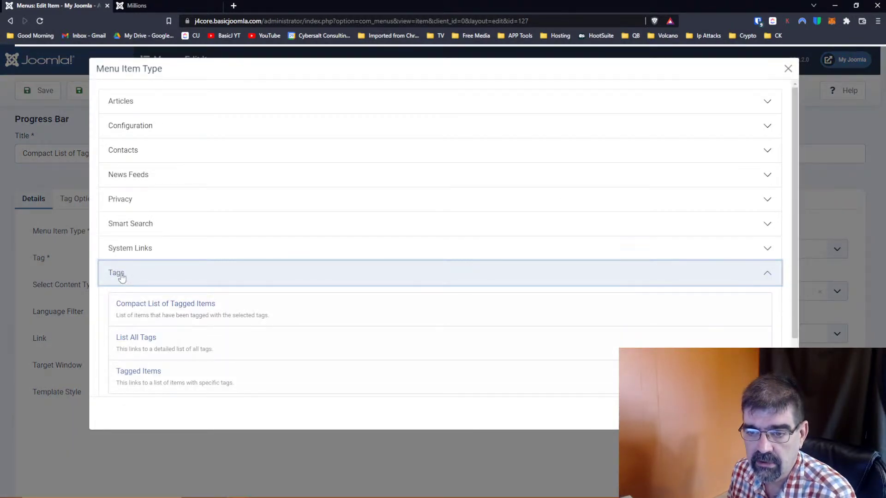
pyautogui.click(140, 340)
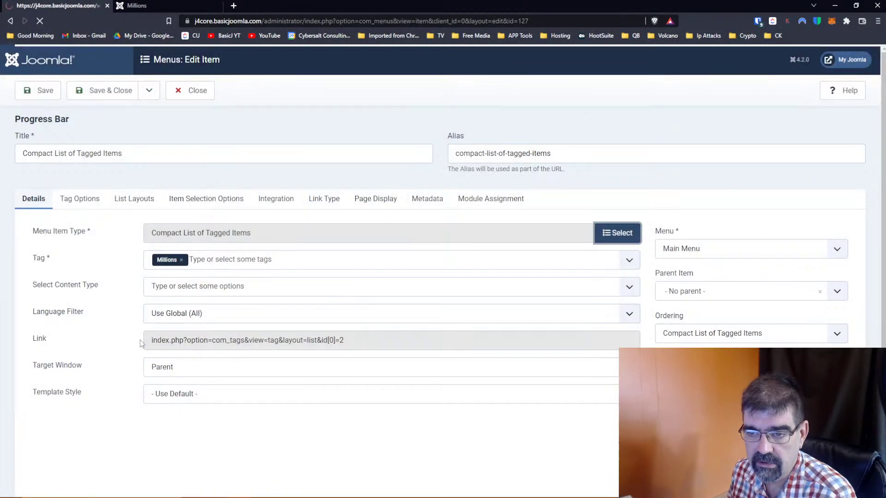
pyautogui.click(187, 261)
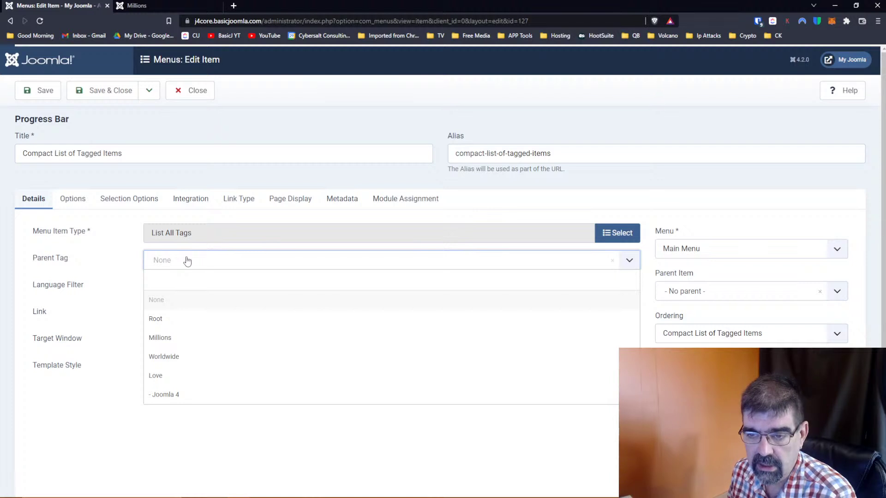
pyautogui.click(98, 259)
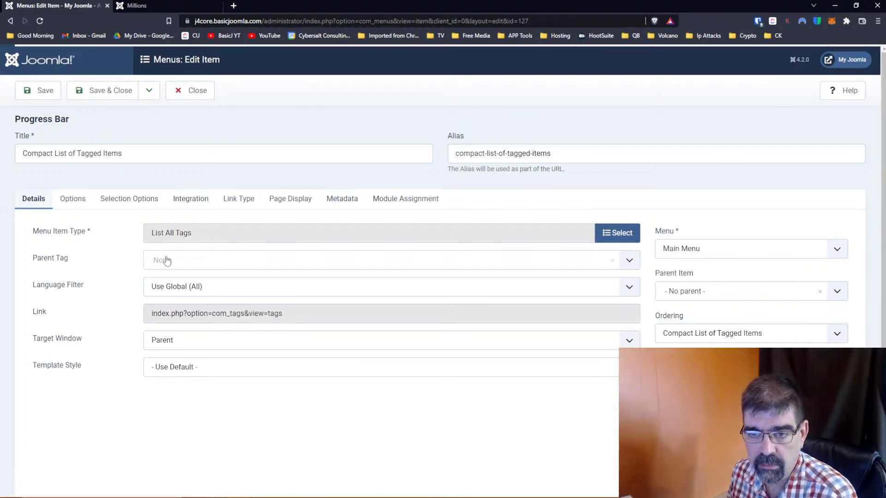
# Retitle the menu item "List of All Tags", clear its alias and save it as a copy.
pyautogui.moveTo(138, 156); pyautogui.dragTo(12, 157)
pyautogui.write('List fo')
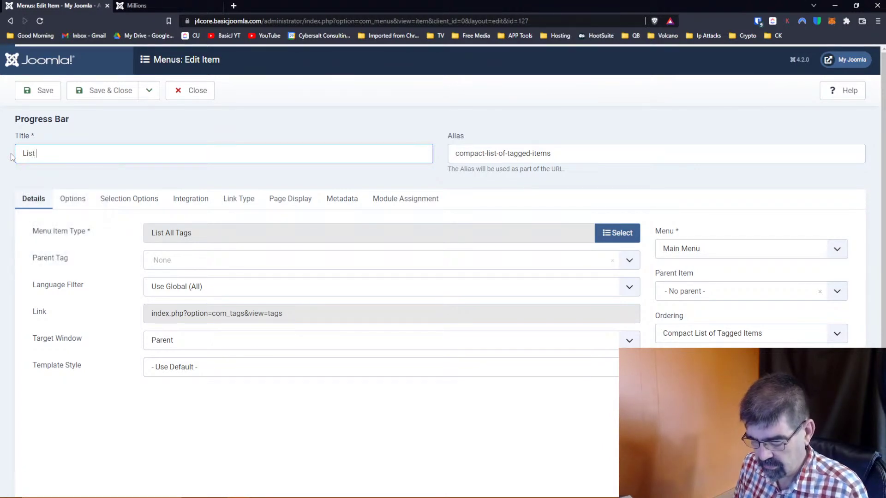
pyautogui.press('BackSpace')
pyautogui.press('BackSpace')
pyautogui.write('of')
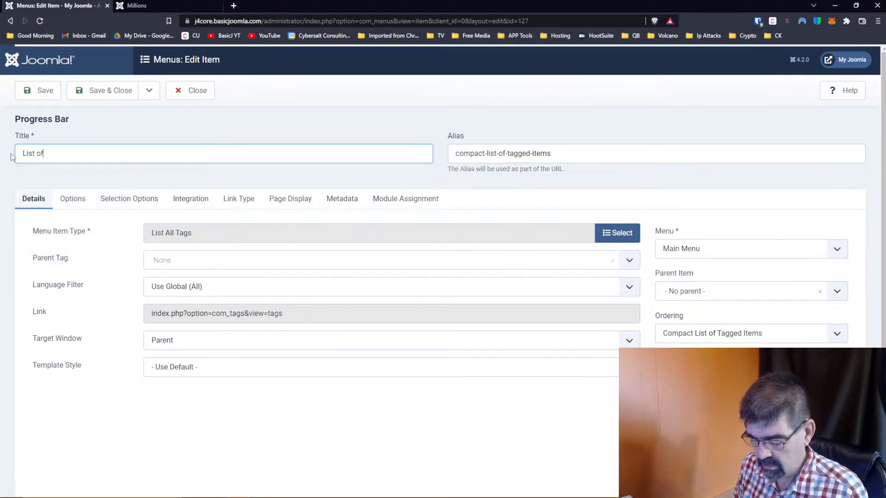
pyautogui.write(' All Tags')
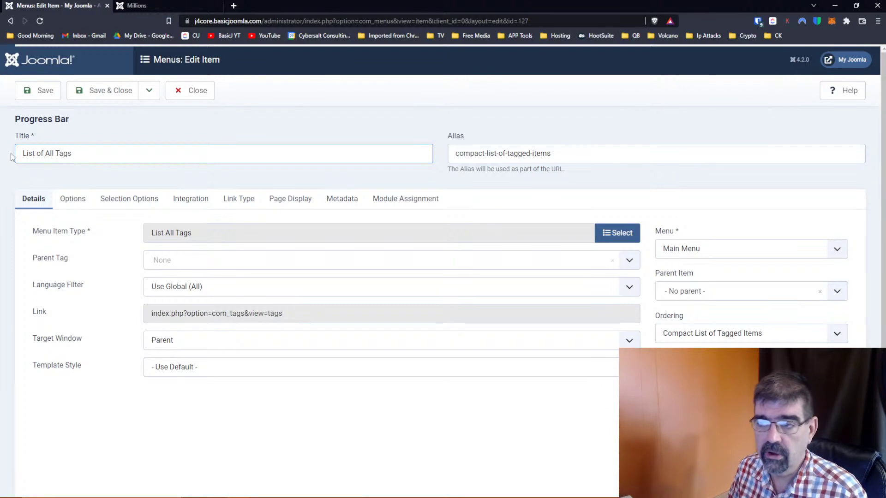
pyautogui.press('Tab')
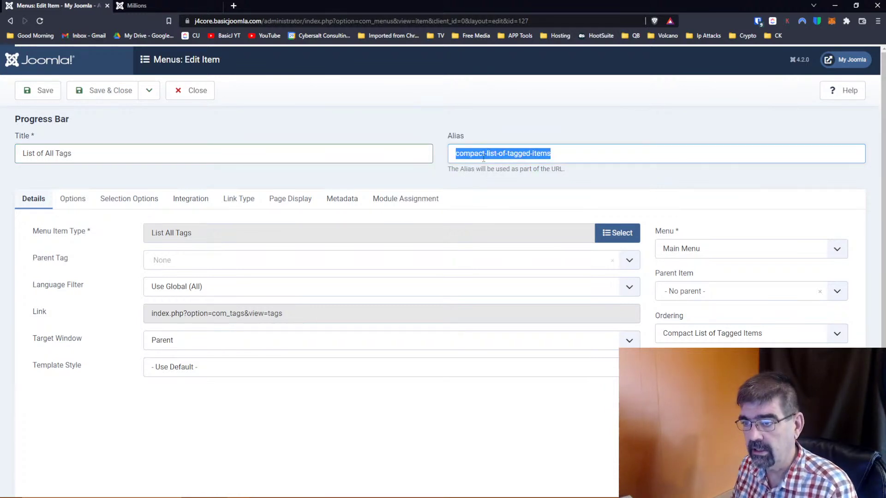
pyautogui.press('BackSpace')
pyautogui.click(149, 90)
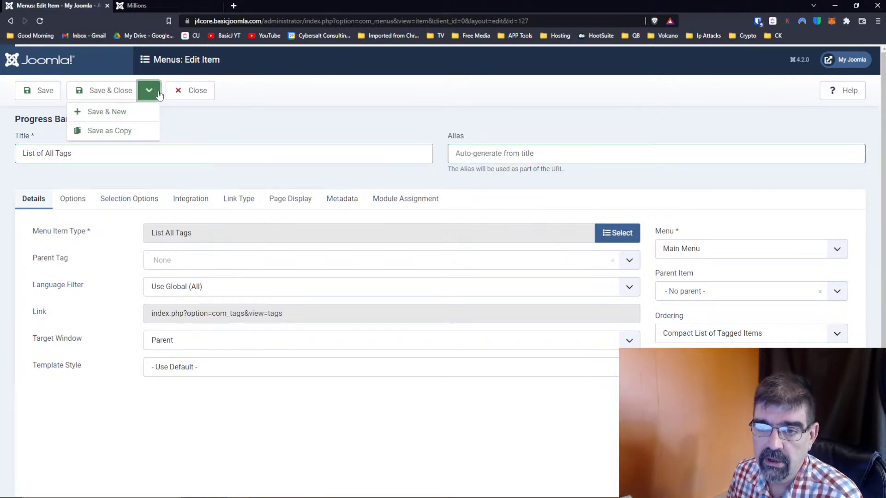
pyautogui.click(133, 132)
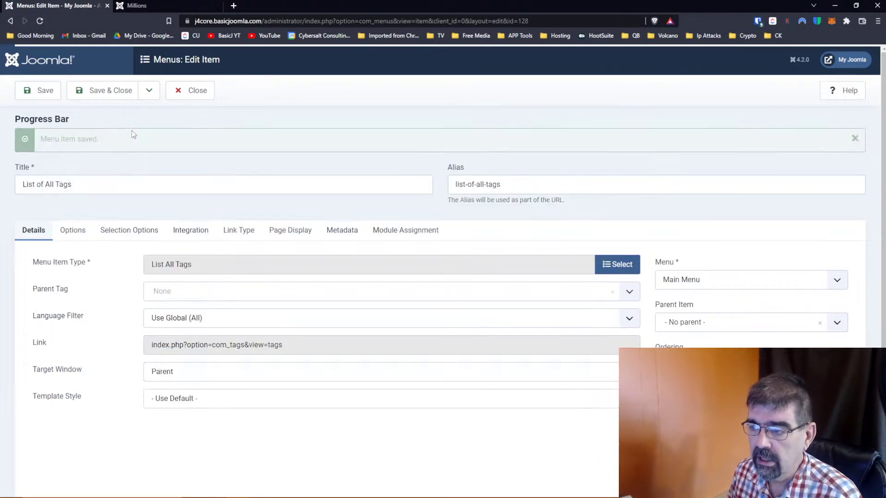
# Set the List of All Tags menu item's status to Published and save it.
pyautogui.scroll(-3, 551, 215)
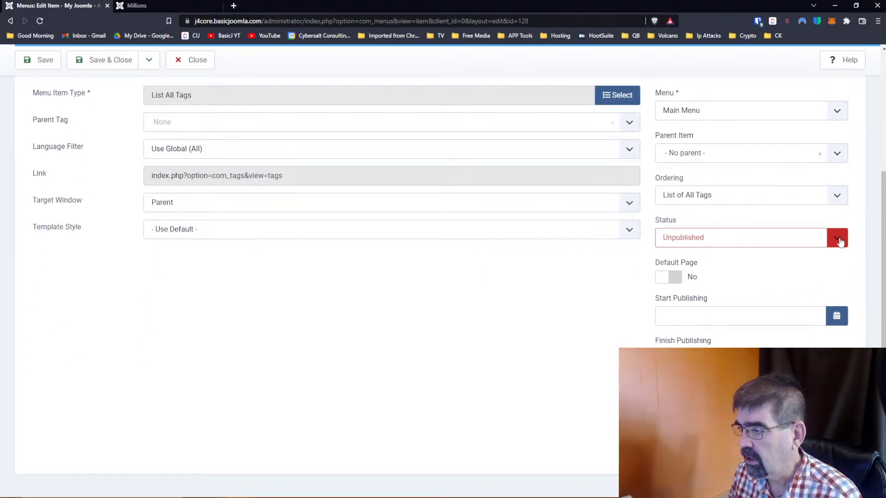
pyautogui.click(837, 239)
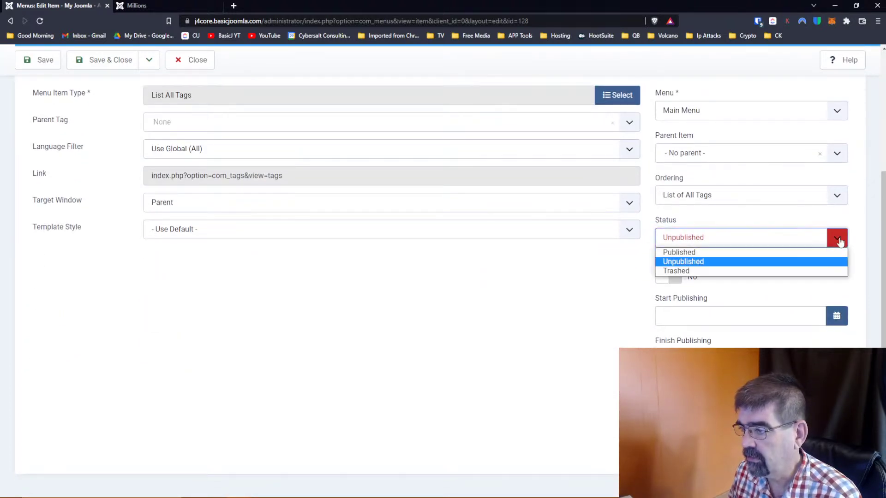
pyautogui.click(724, 253)
pyautogui.press('j')
pyautogui.press('a')
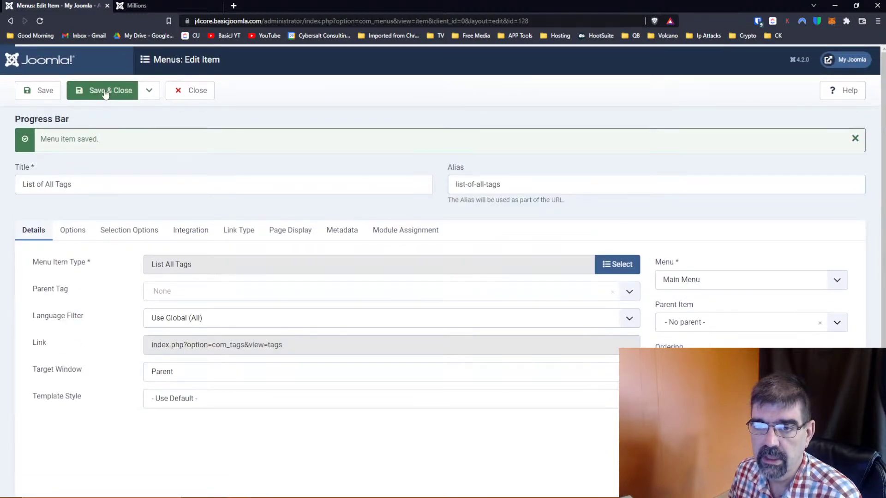
pyautogui.click(45, 91)
# Reload the front-end page and open List of All Tags from the Main Menu.
pyautogui.click(138, 6)
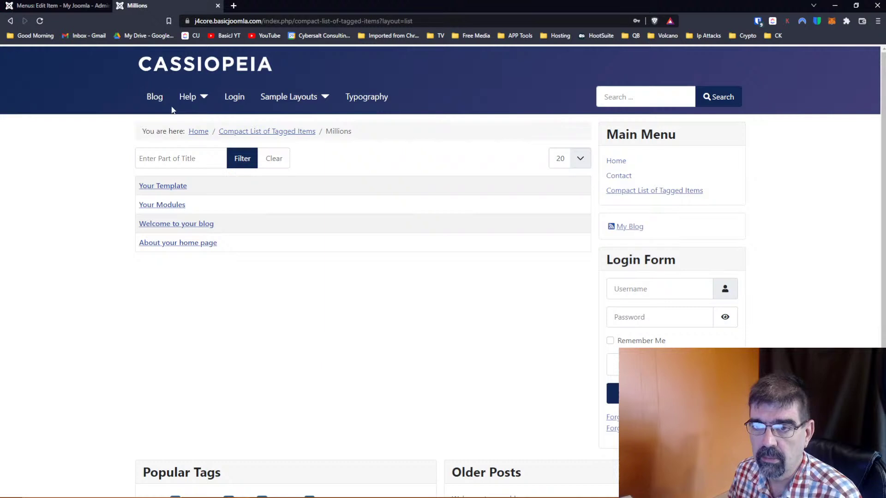
pyautogui.click(40, 21)
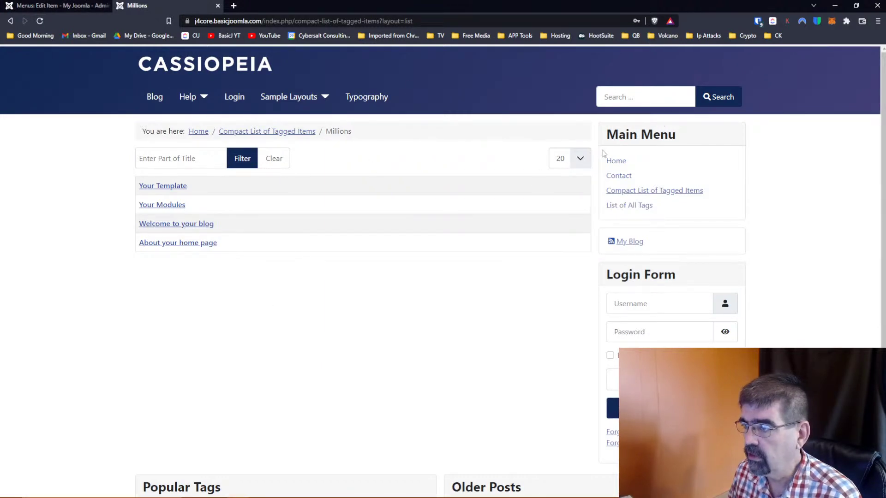
pyautogui.click(644, 207)
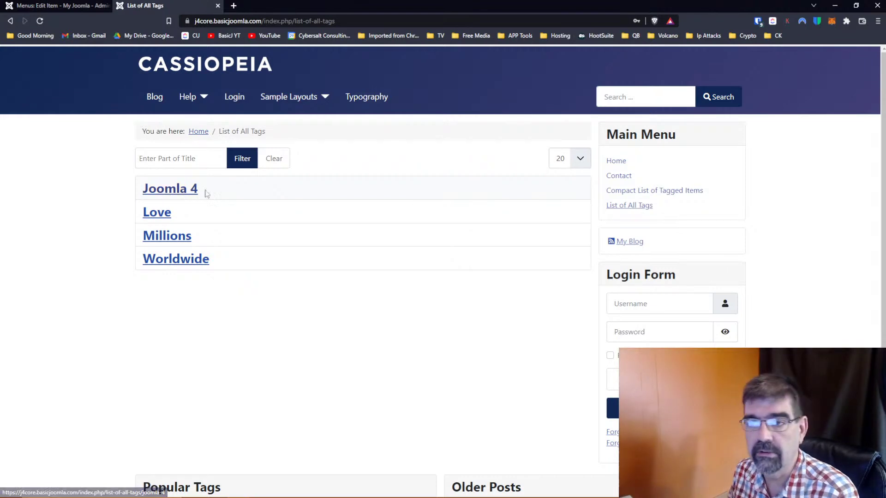
# Return to the List of All Tags menu item in the administrator and change its menu item type to Tagged Items.
pyautogui.click(41, 5)
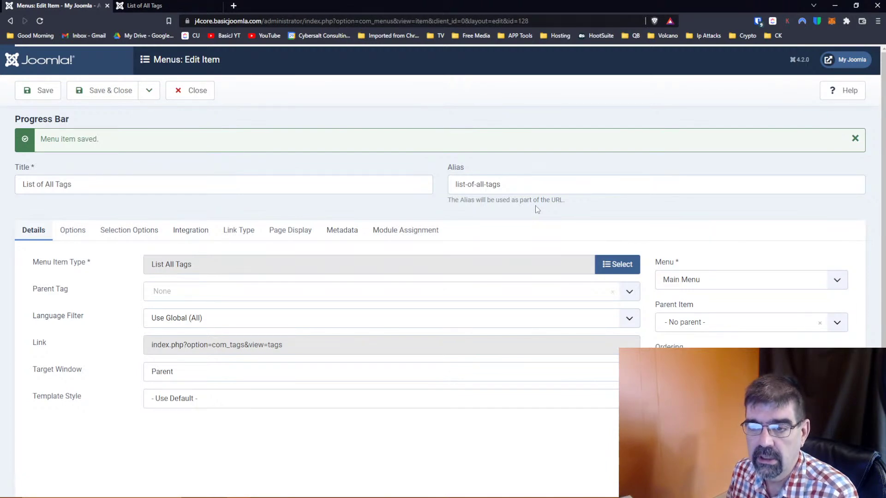
pyautogui.click(614, 264)
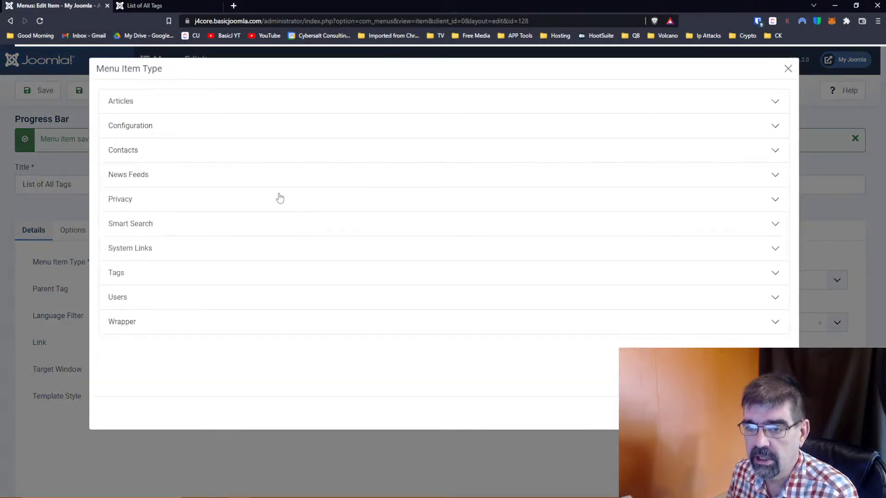
pyautogui.click(116, 272)
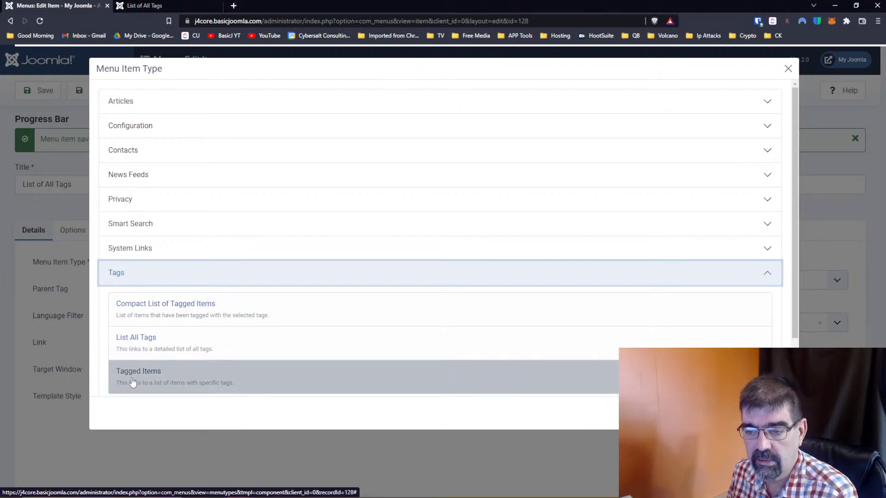
pyautogui.click(133, 382)
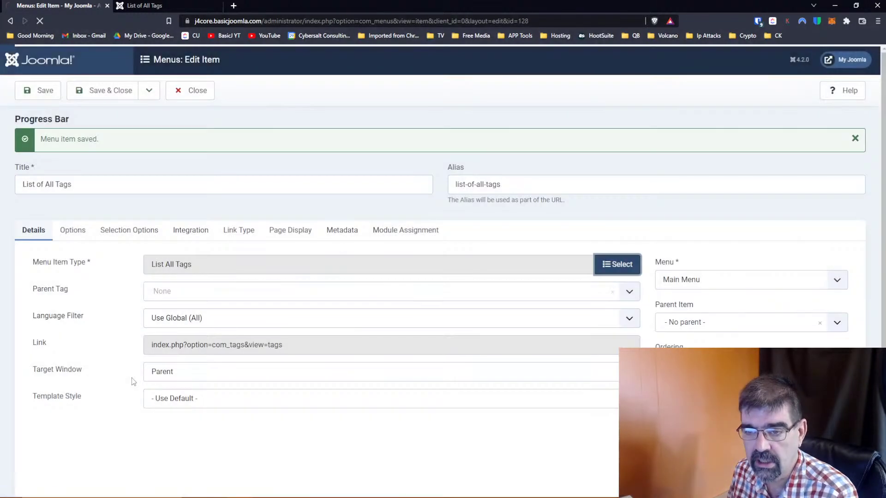
# Retitle the menu item "Tagged Items", clear its alias and try to save it as a copy.
pyautogui.moveTo(138, 155); pyautogui.dragTo(3, 155)
pyautogui.write('Tagged Items')
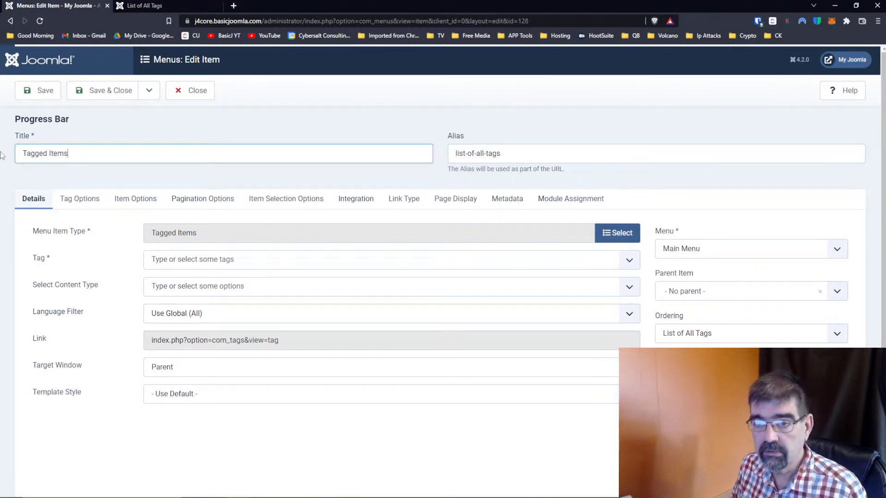
pyautogui.press('Tab')
pyautogui.press('BackSpace')
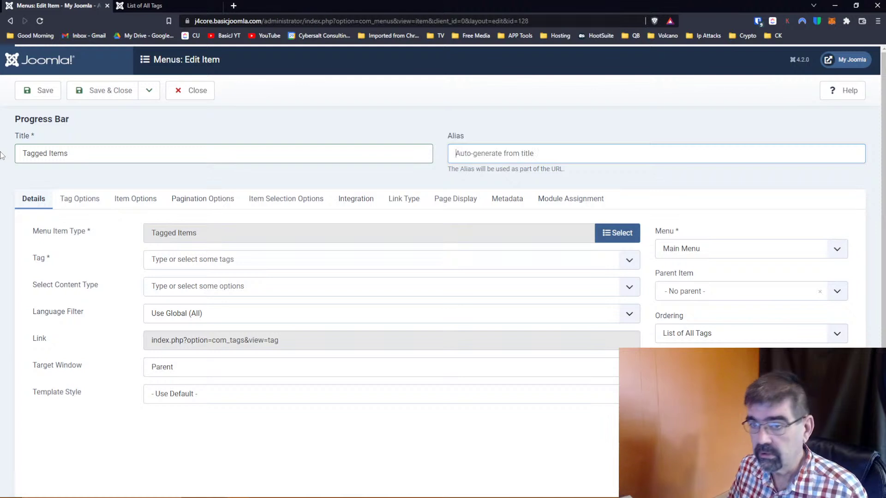
pyautogui.click(141, 95)
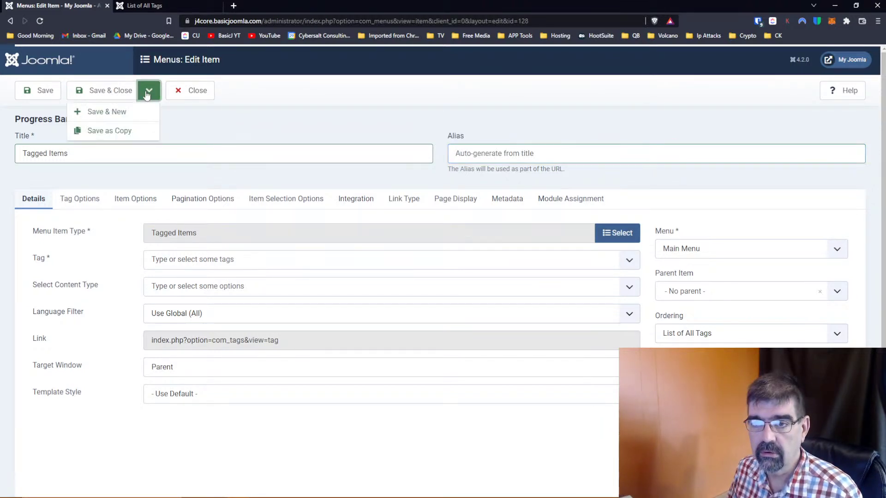
pyautogui.click(125, 131)
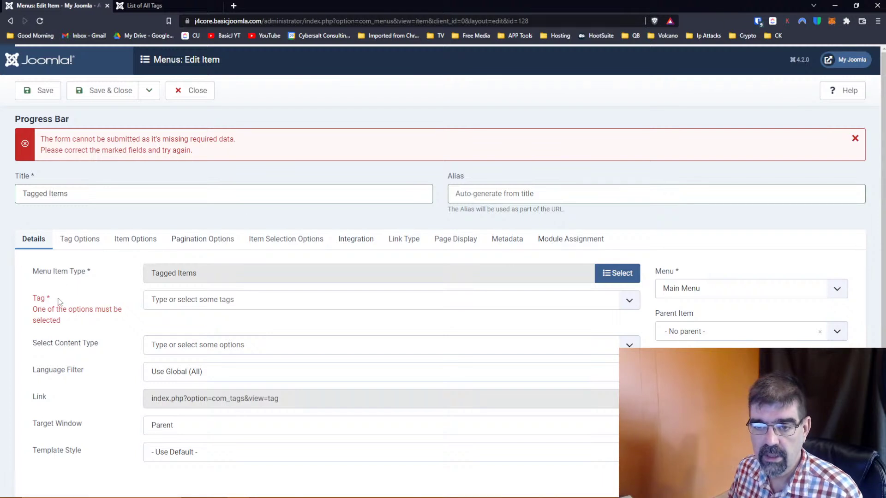
# Select Millions as the required tag and save the Tagged Items menu item as a copy.
pyautogui.click(222, 301)
pyautogui.click(161, 325)
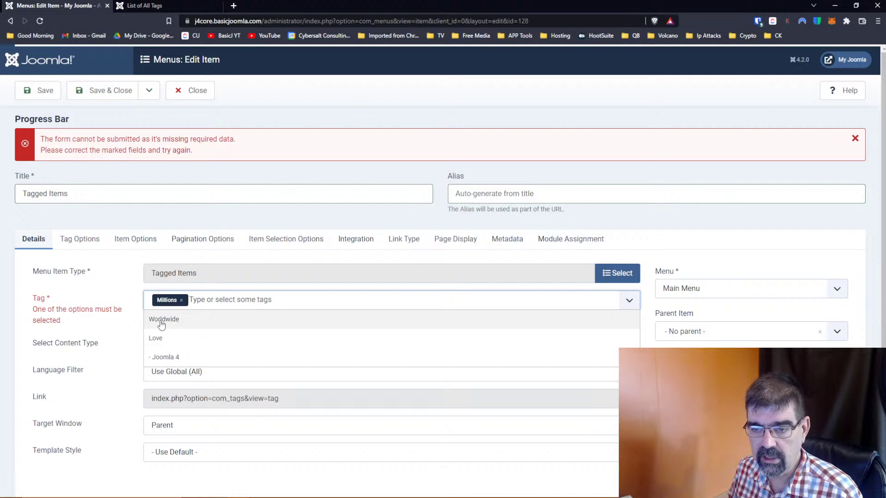
pyautogui.click(120, 286)
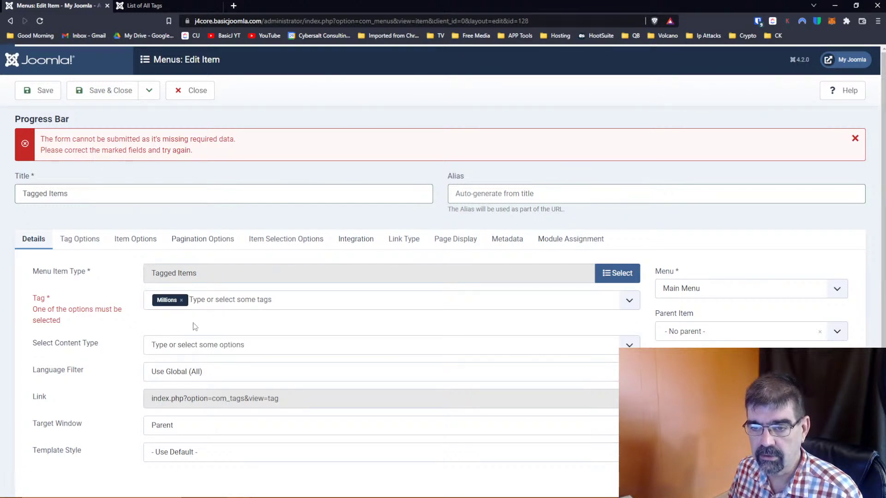
pyautogui.click(149, 90)
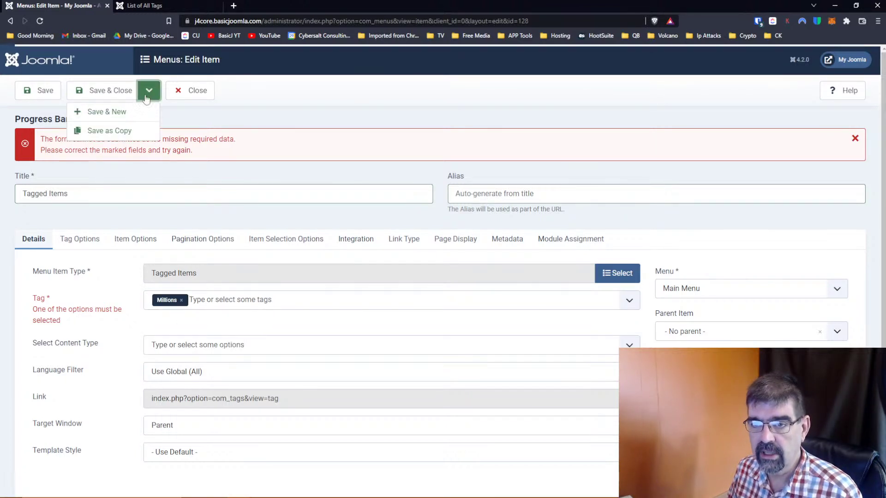
pyautogui.click(133, 132)
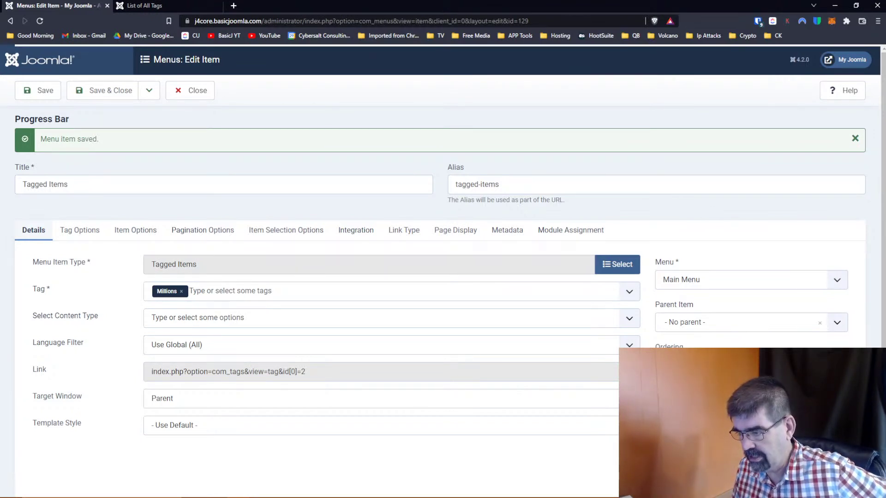
# Set the Tagged Items menu item's status to Published, save it and reload the front-end page.
pyautogui.scroll(-4, 718, 253)
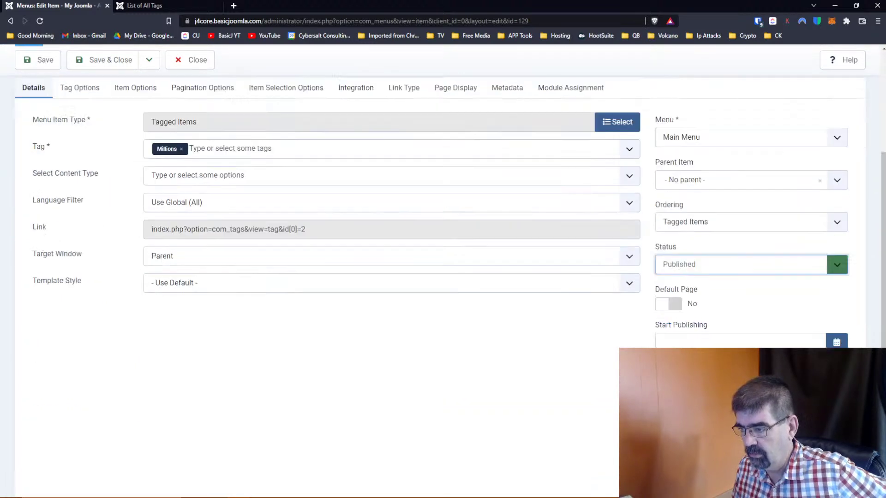
pyautogui.click(39, 60)
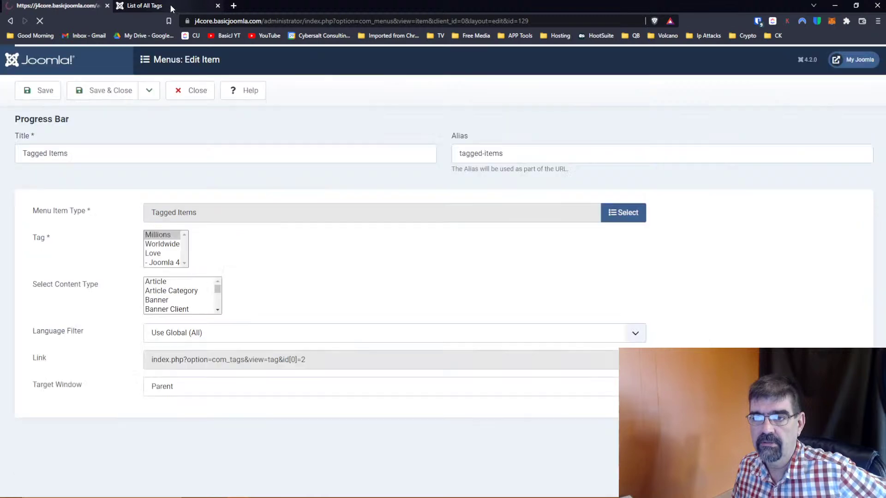
pyautogui.click(170, 4)
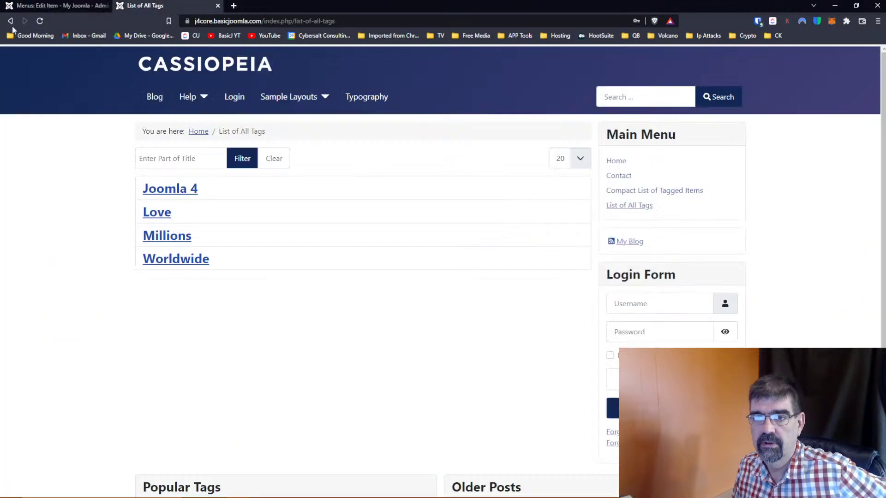
pyautogui.click(40, 21)
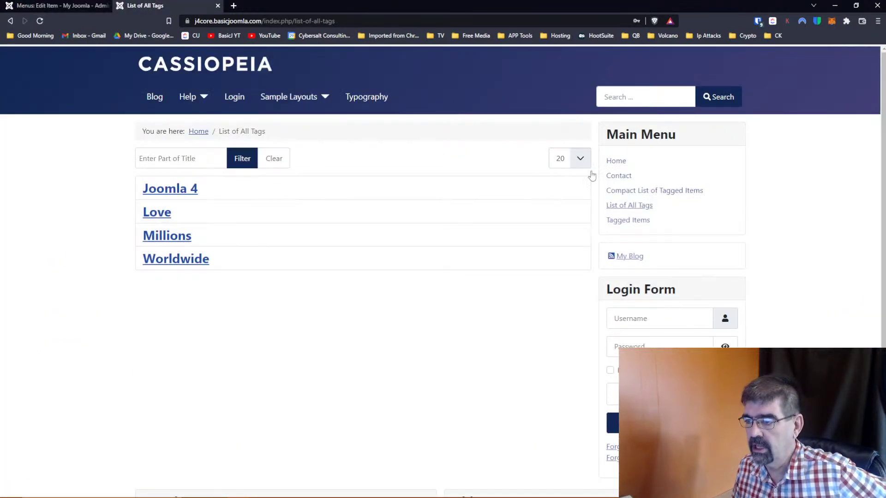
# Compare the front-end output of the Tagged Items and Compact List of Tagged Items menu items.
pyautogui.click(633, 222)
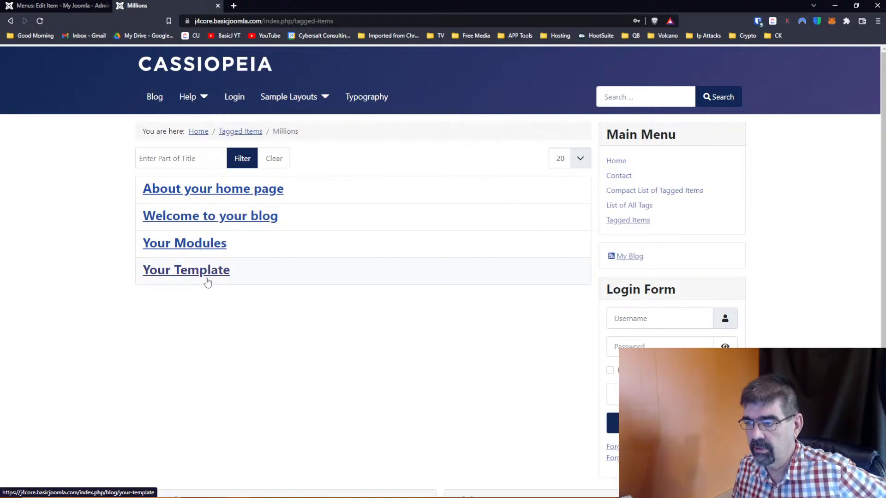
pyautogui.click(634, 195)
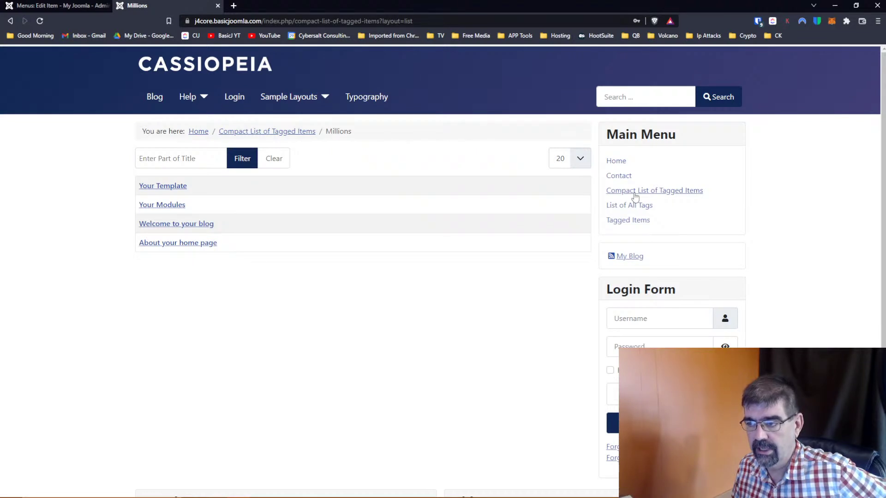
pyautogui.click(627, 221)
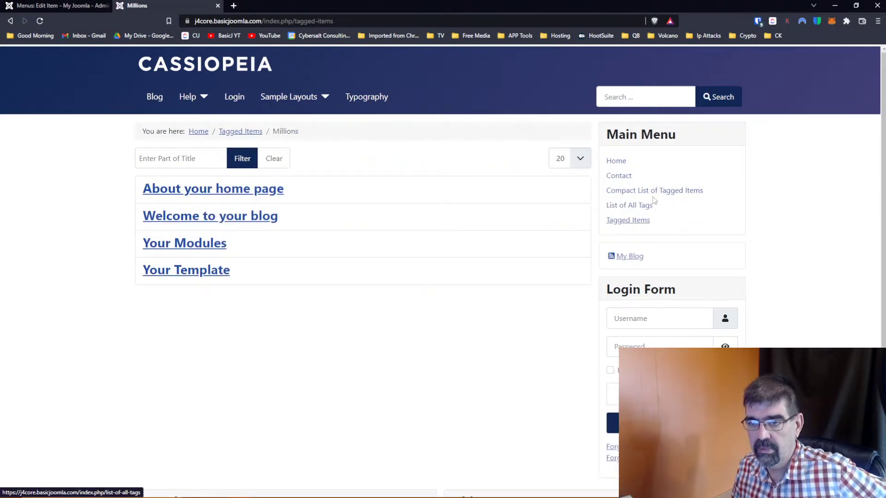
# Restrict the Tagged Items menu item to the Article Category content type, save it and reload its front-end page.
pyautogui.click(55, 7)
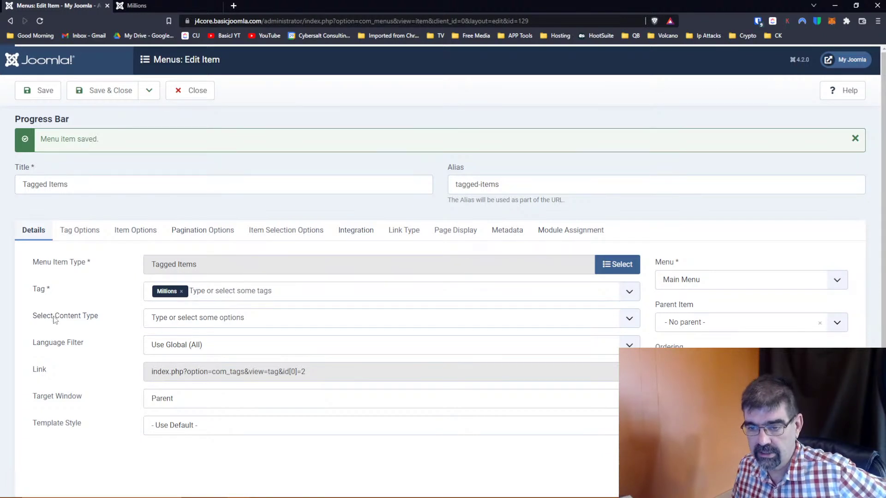
pyautogui.click(636, 323)
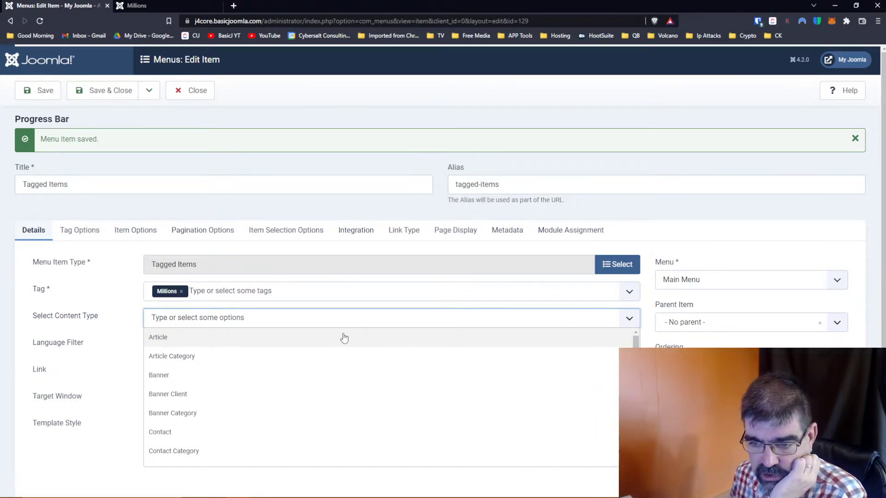
pyautogui.scroll(-2, 344, 338)
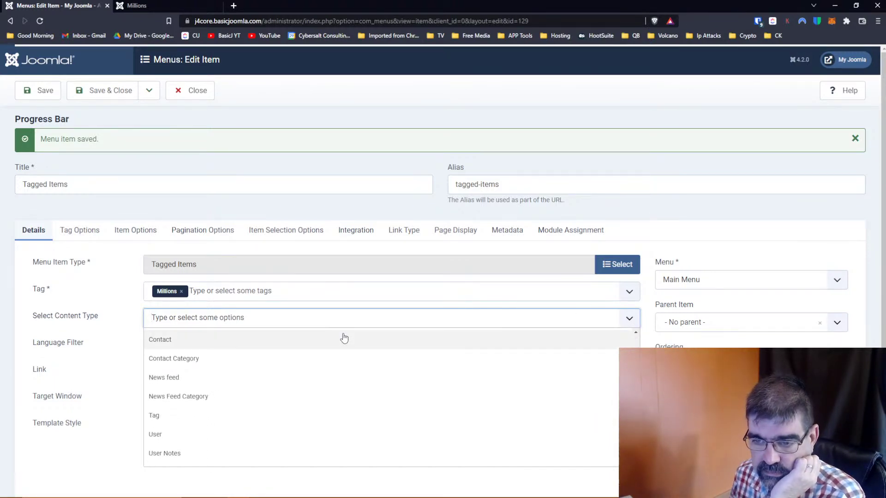
pyautogui.scroll(2, 344, 338)
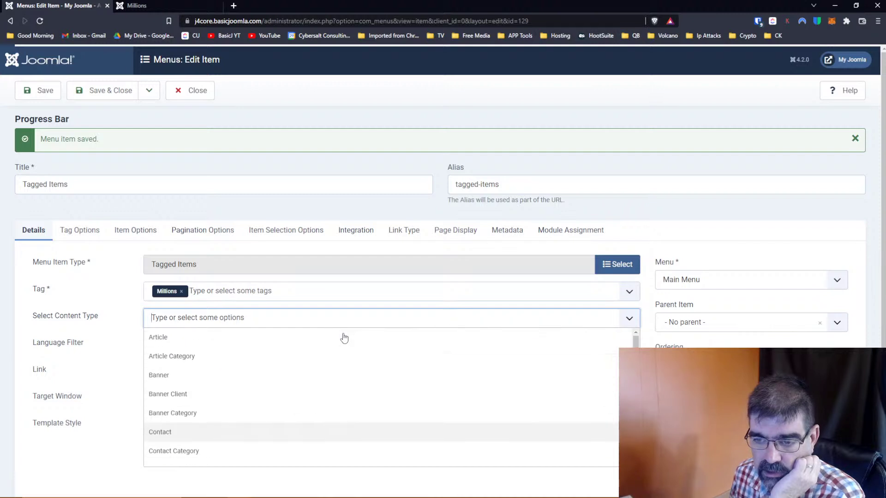
pyautogui.click(175, 363)
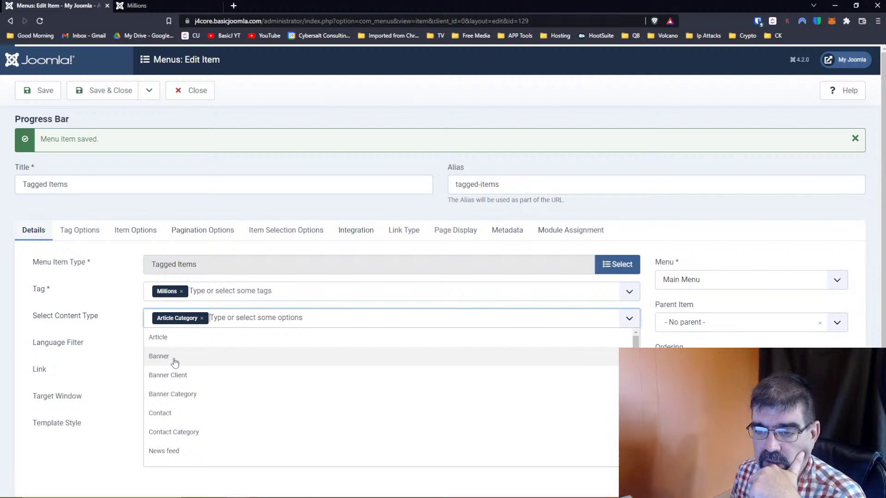
pyautogui.click(245, 200)
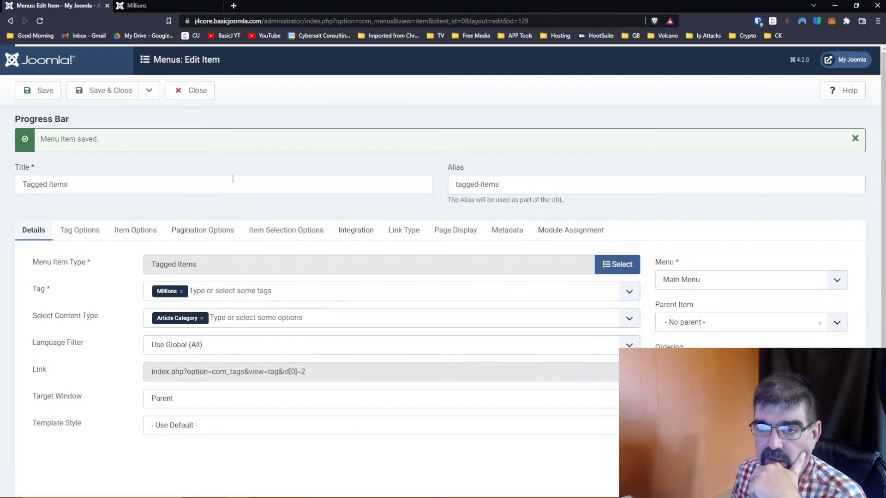
pyautogui.click(40, 91)
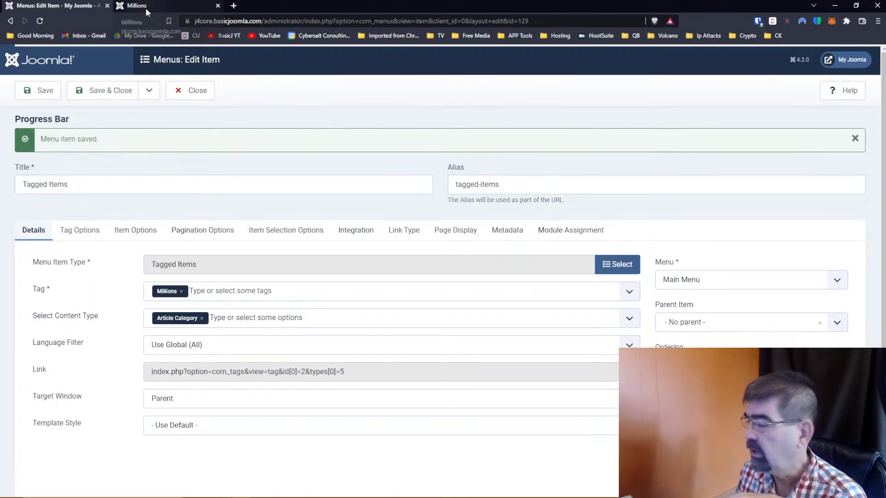
pyautogui.click(145, 8)
pyautogui.click(40, 21)
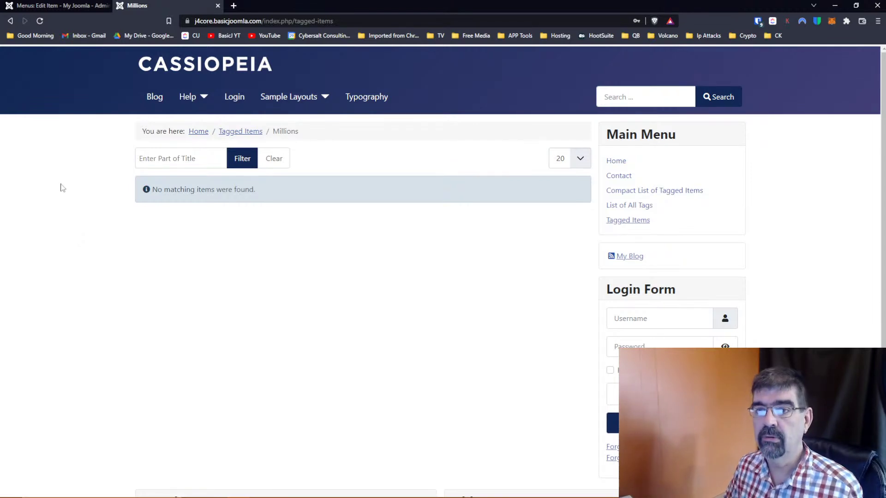
# Review the other content types available for the Tagged Items menu item in the administrator.
pyautogui.click(59, 7)
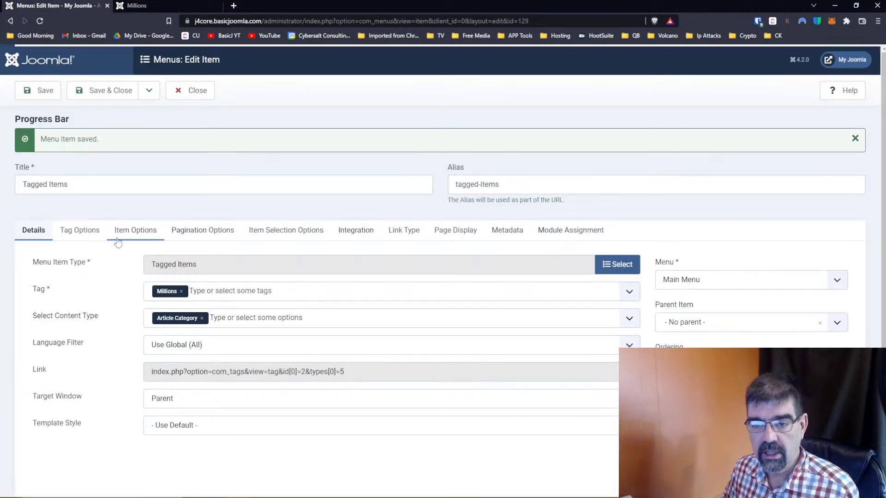
pyautogui.click(630, 320)
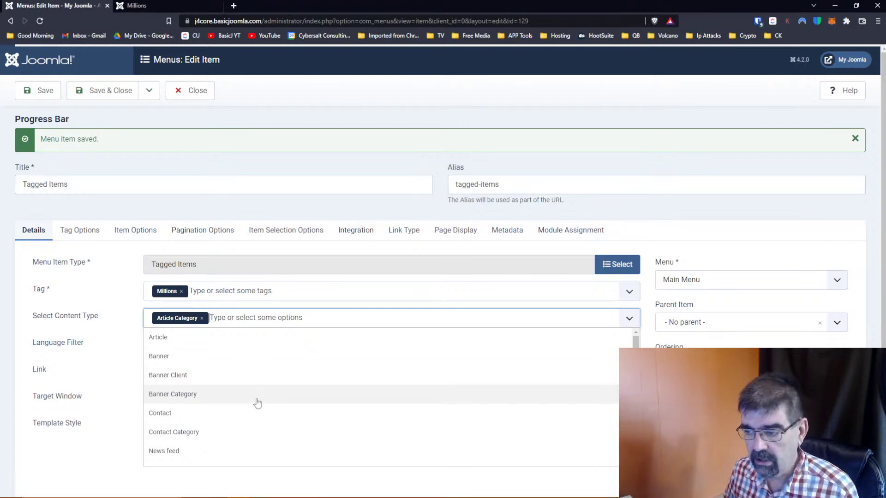
pyautogui.scroll(-2, 257, 403)
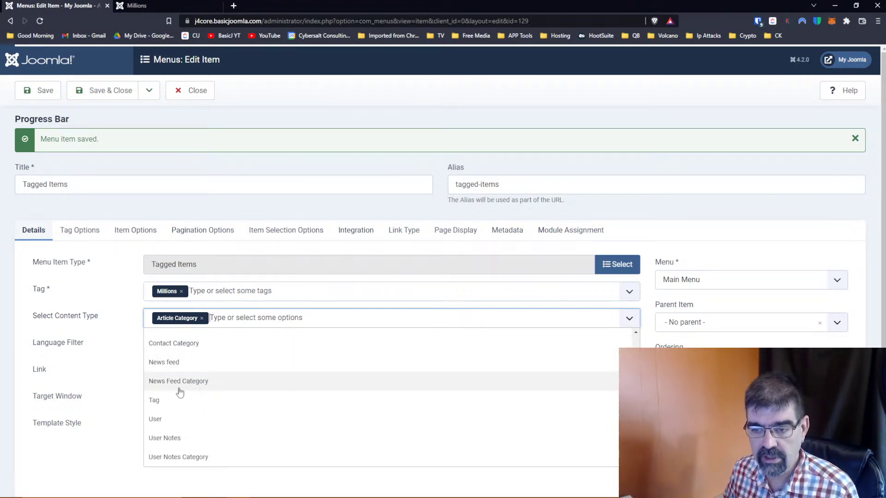
pyautogui.scroll(-2, 189, 434)
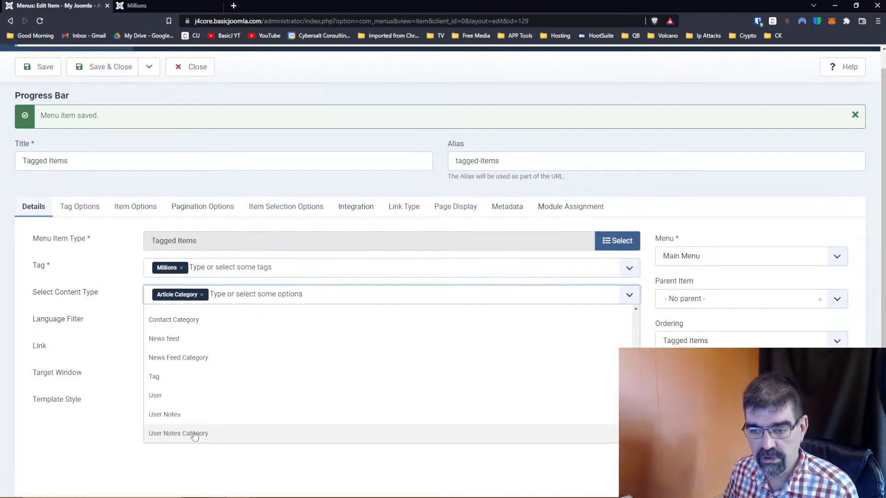
pyautogui.click(119, 375)
pyautogui.scroll(2, 153, 363)
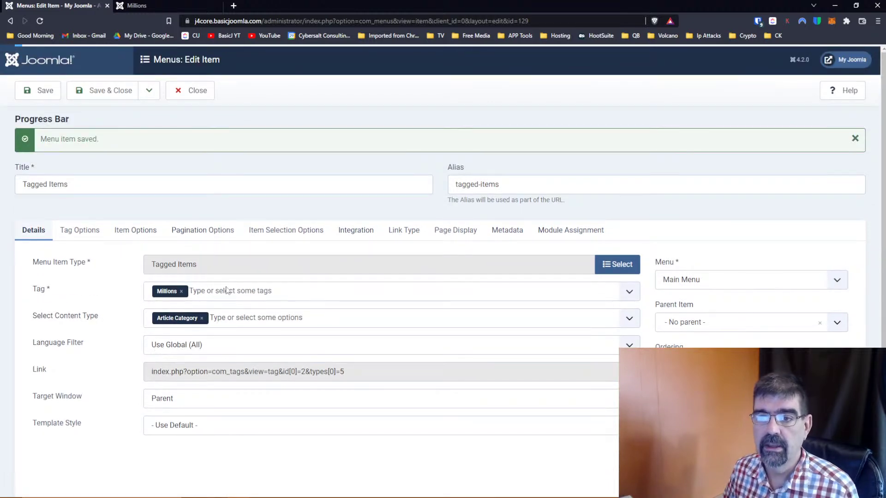
# Save and close the menu item, and tag the Blog article category with Millions and save it.
pyautogui.click(103, 101)
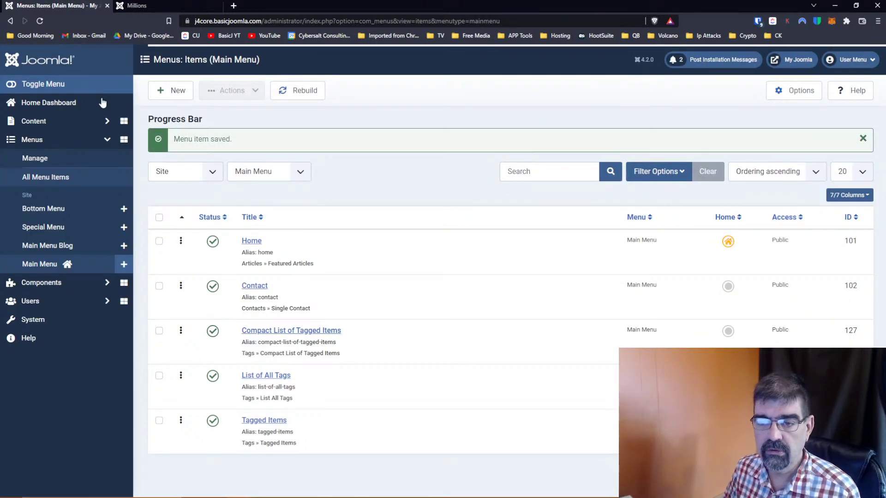
pyautogui.click(42, 120)
pyautogui.click(35, 158)
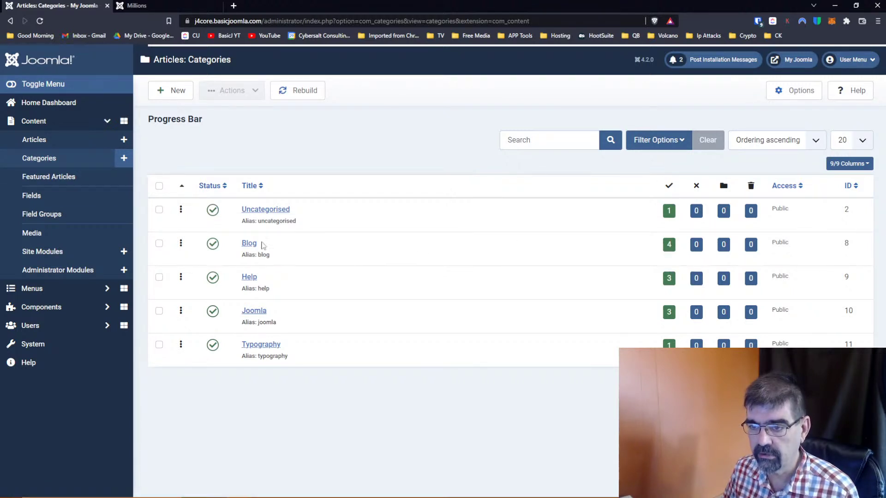
pyautogui.click(249, 249)
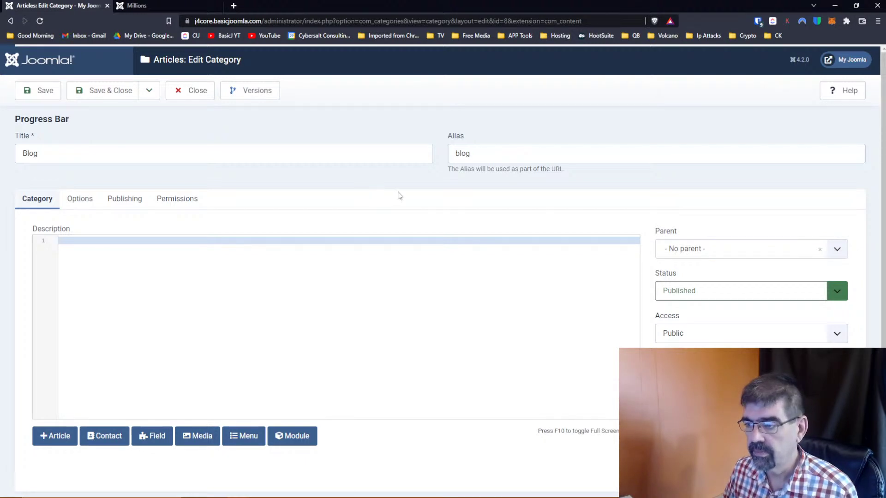
pyautogui.click(31, 91)
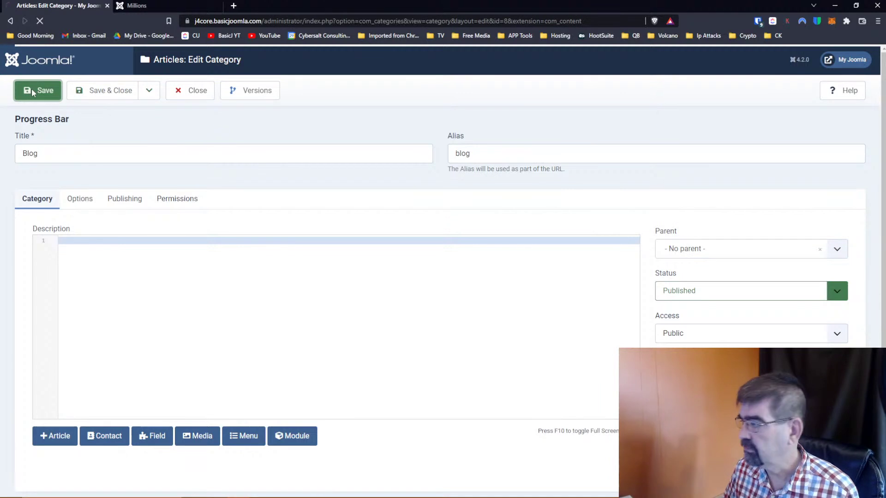
# Reload the front-end Tagged Items page, open the tagged Blog category and look through its articles.
pyautogui.click(141, 6)
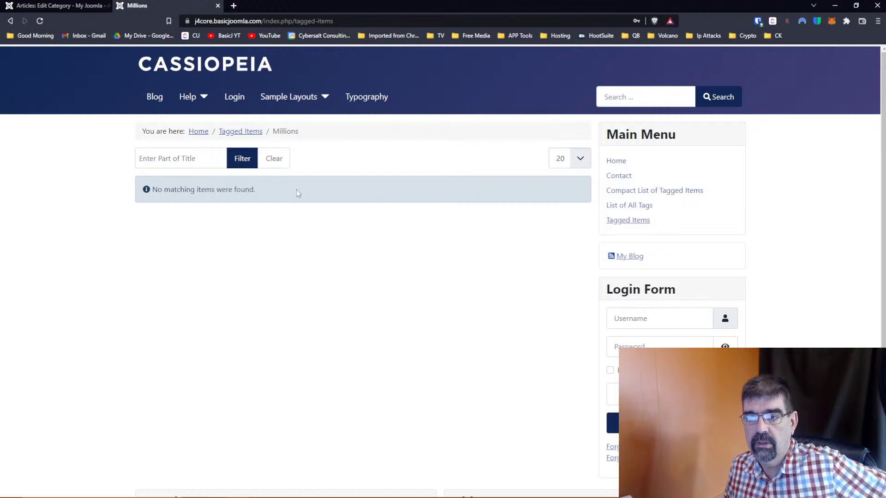
pyautogui.click(39, 21)
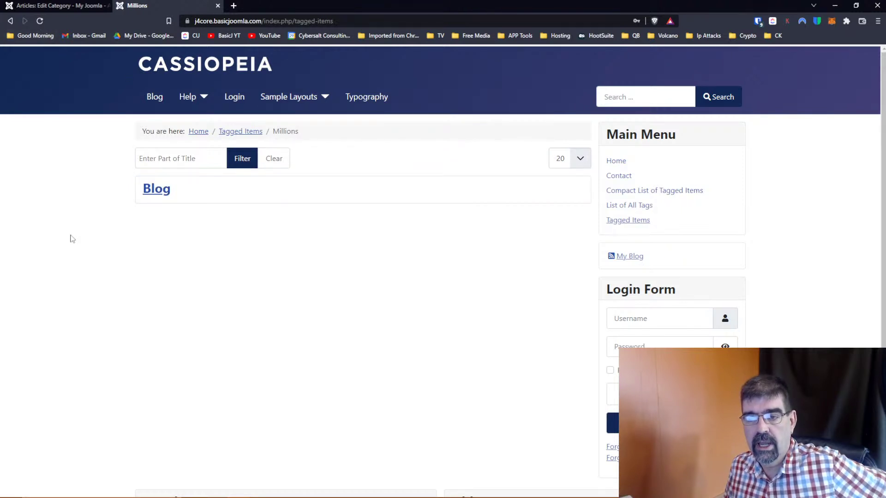
pyautogui.click(157, 197)
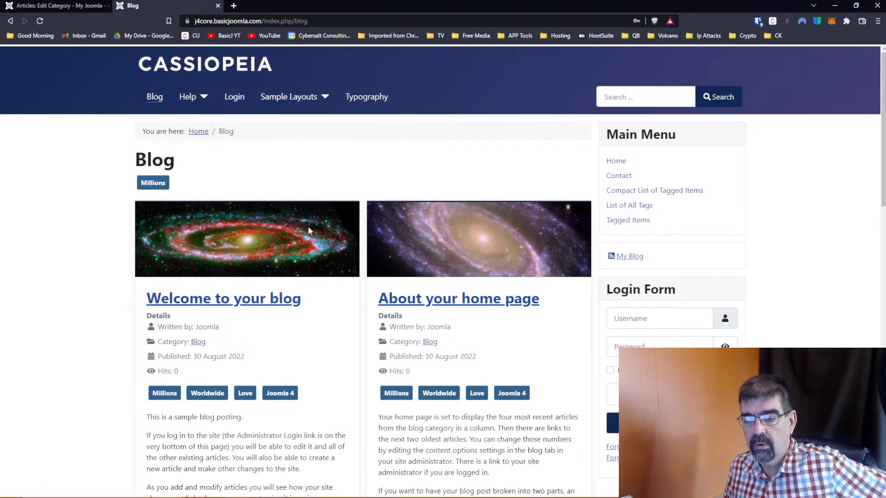
pyautogui.scroll(-6, 308, 226)
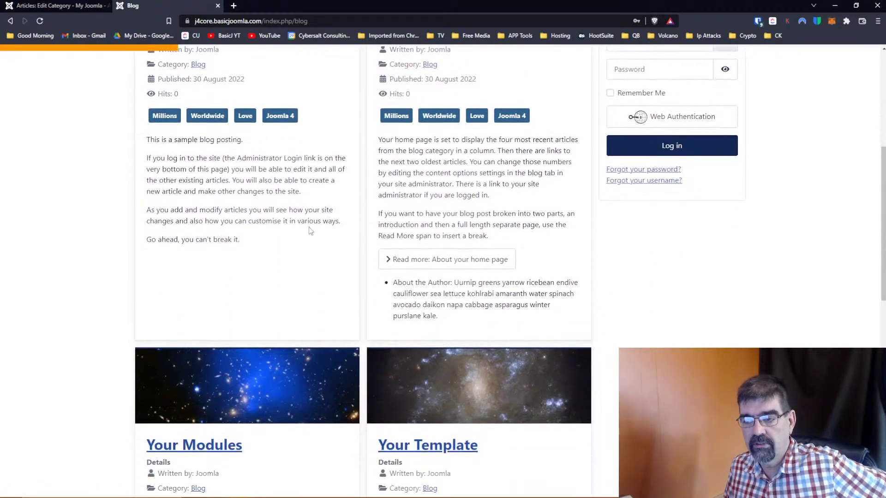
pyautogui.scroll(-12, 310, 230)
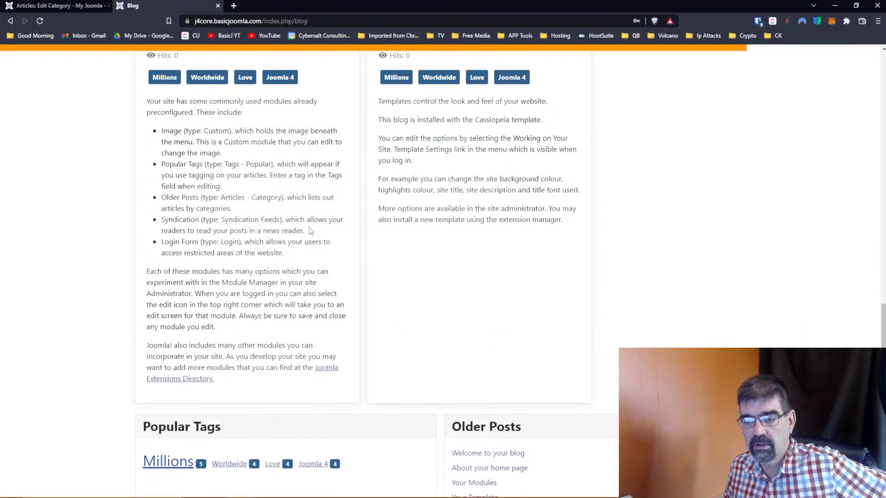
pyautogui.scroll(18, 309, 226)
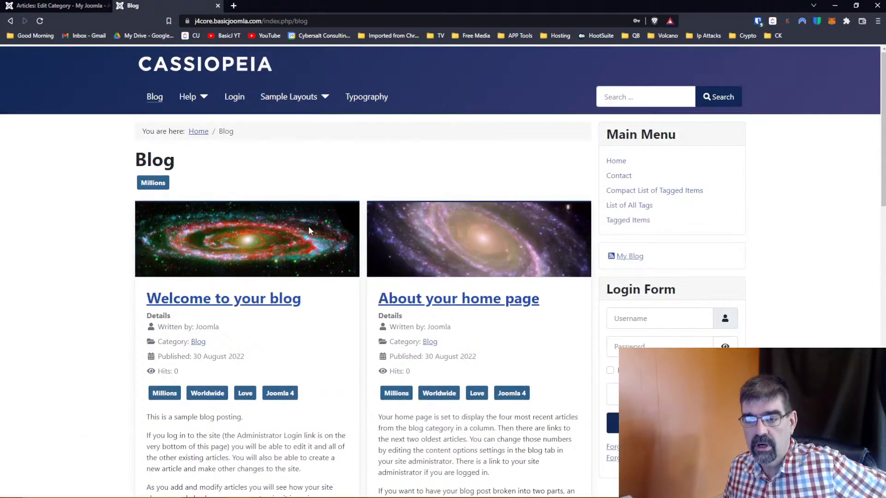
pyautogui.scroll(-4, 310, 226)
pyautogui.scroll(-5, 309, 227)
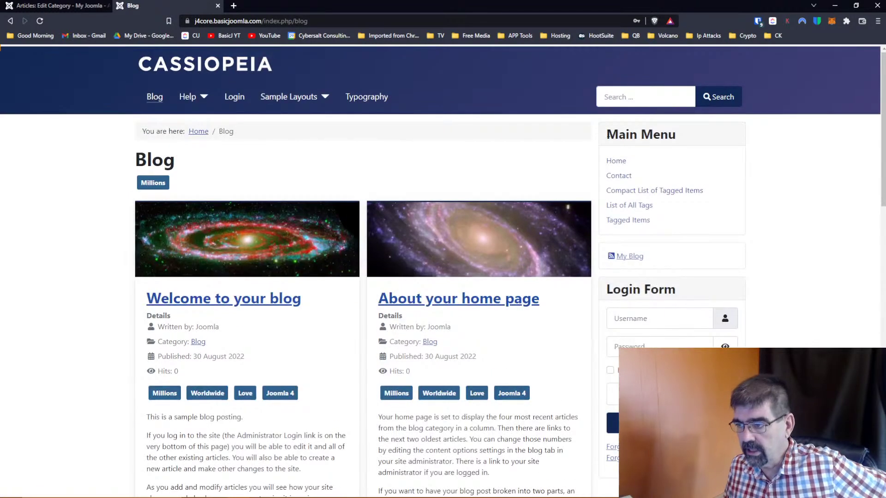
# Open the Compact List of Tagged Items page in a new browser tab and check its entries.
pyautogui.rightClick(640, 190)
pyautogui.click(661, 194)
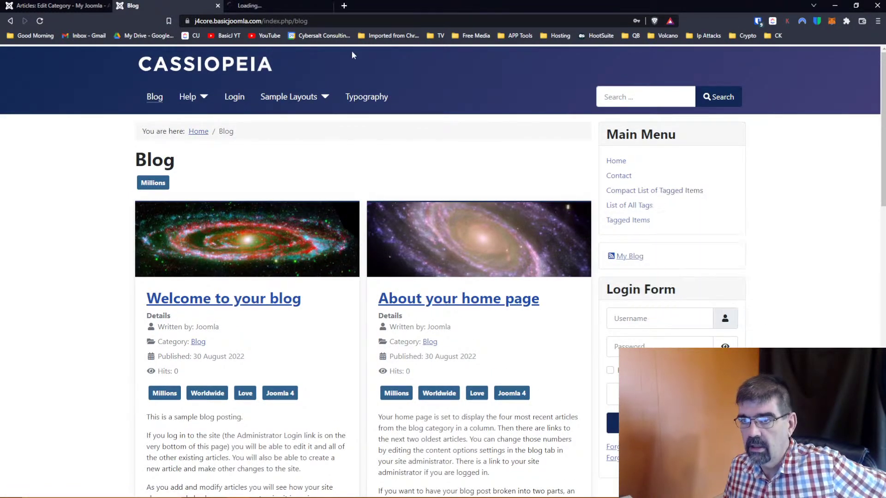
pyautogui.click(274, 5)
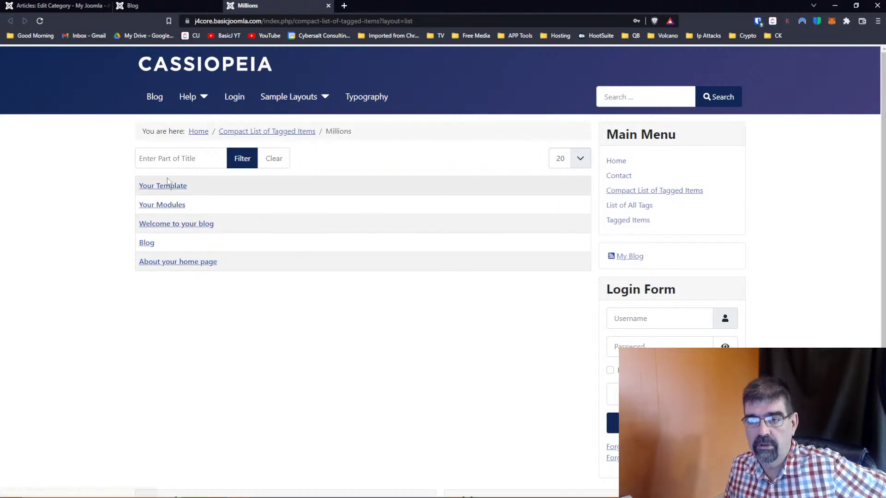
# Tag the Help article category with Millions, save it and reopen the Tagged Items page on the front end.
pyautogui.click(52, 7)
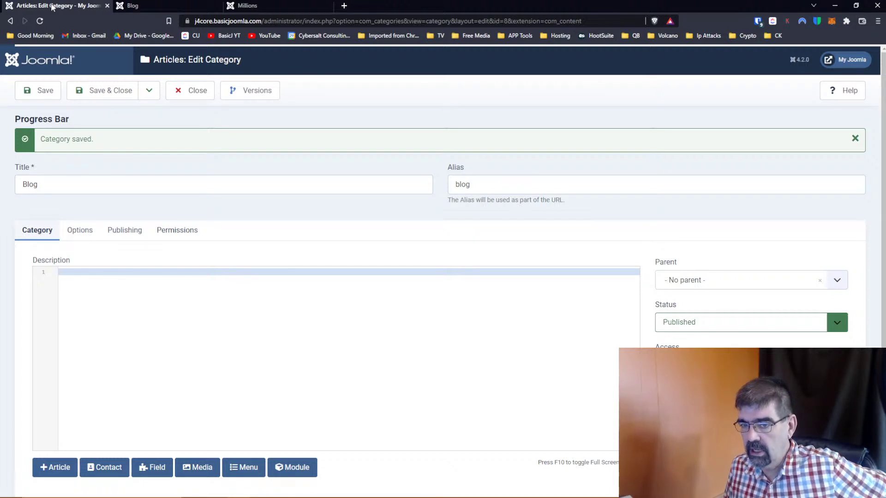
pyautogui.click(197, 91)
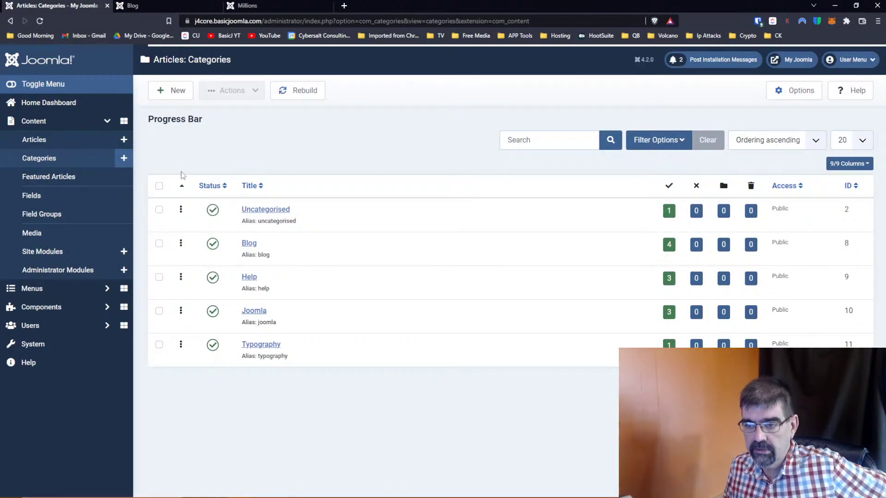
pyautogui.click(251, 280)
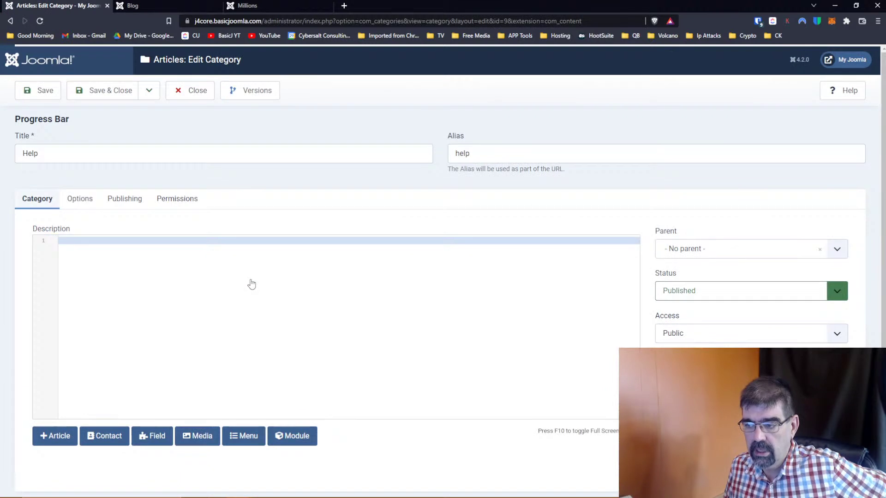
pyautogui.click(29, 92)
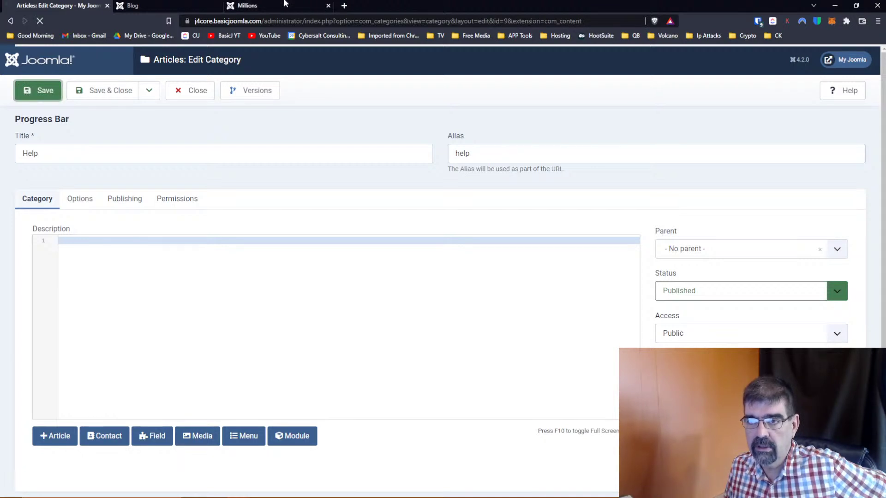
pyautogui.click(193, 5)
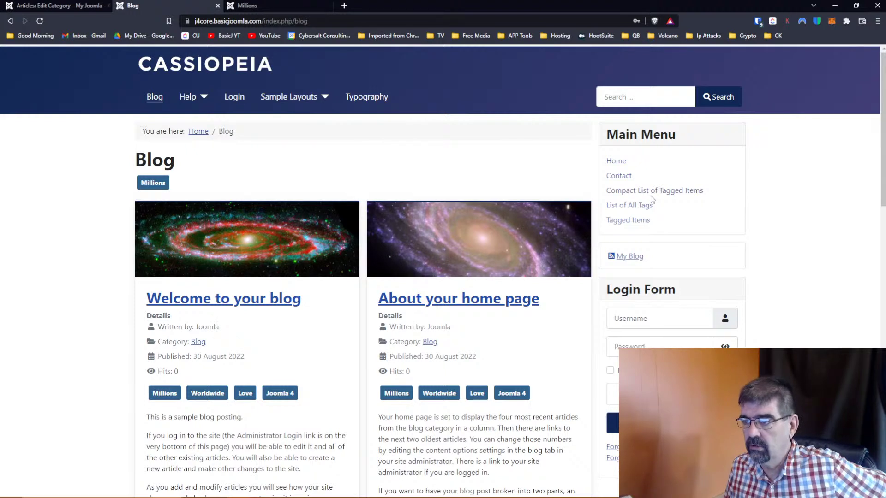
pyautogui.click(636, 224)
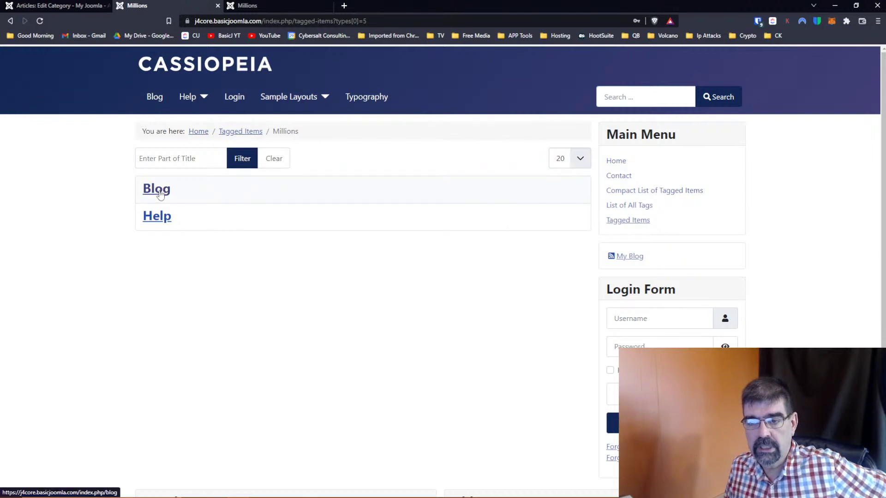
# Open the tagged Help category from the Tagged Items list and look through its articles.
pyautogui.click(153, 225)
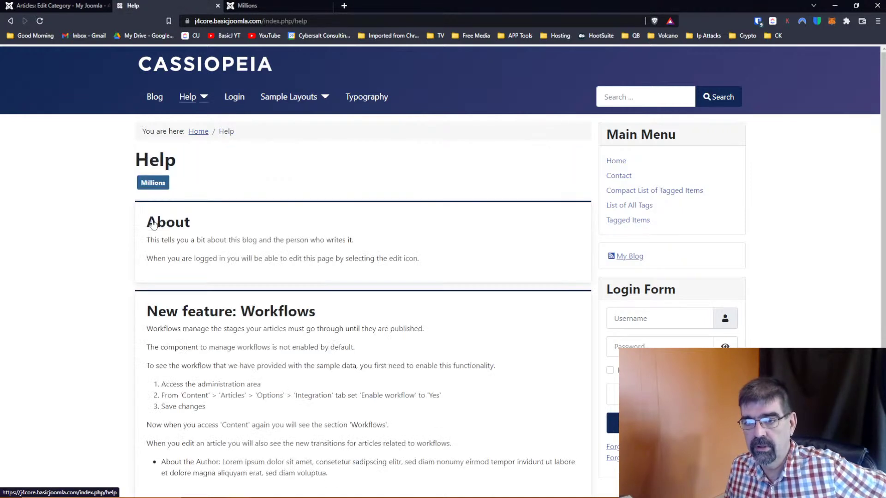
pyautogui.scroll(-3, 230, 232)
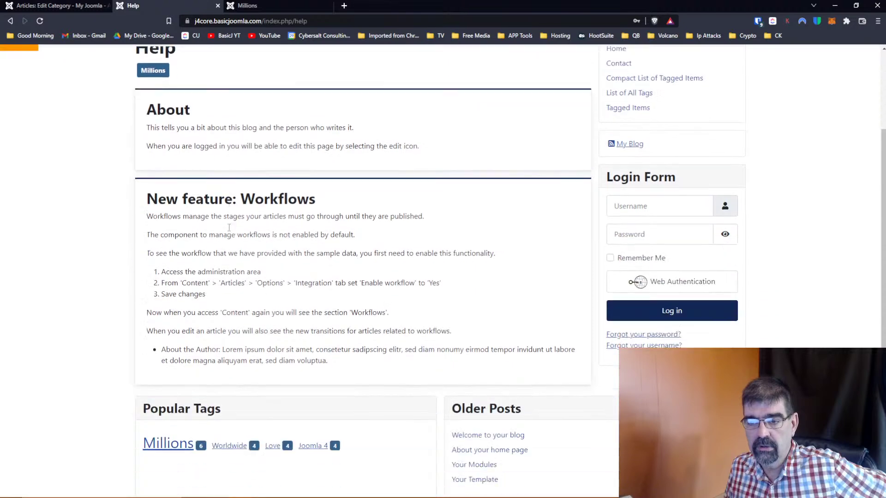
pyautogui.scroll(-1, 273, 193)
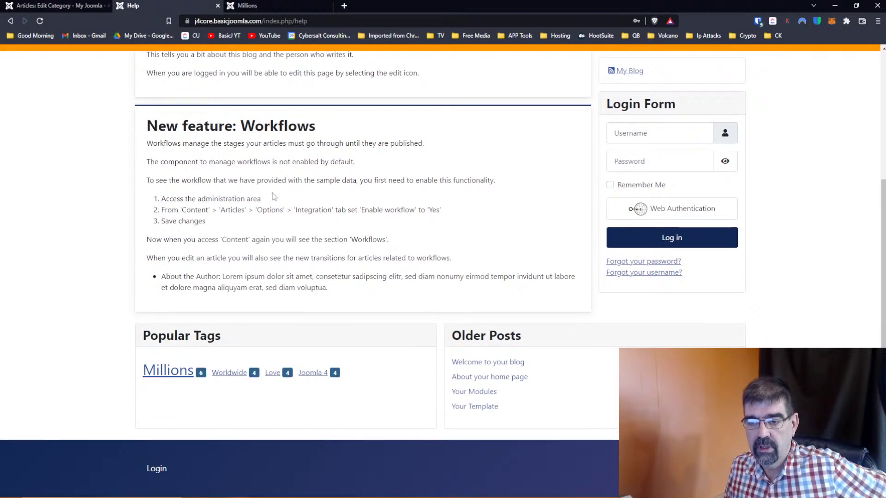
pyautogui.scroll(4, 274, 197)
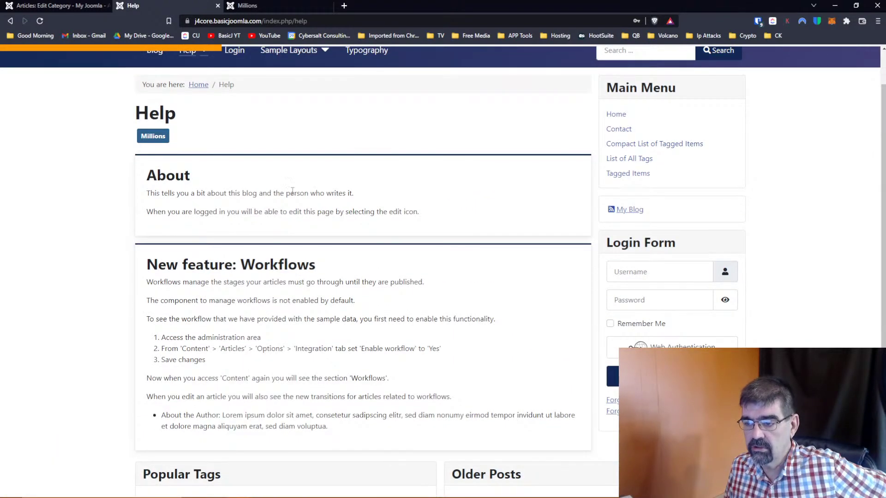
pyautogui.scroll(-4, 336, 207)
pyautogui.scroll(1, 336, 206)
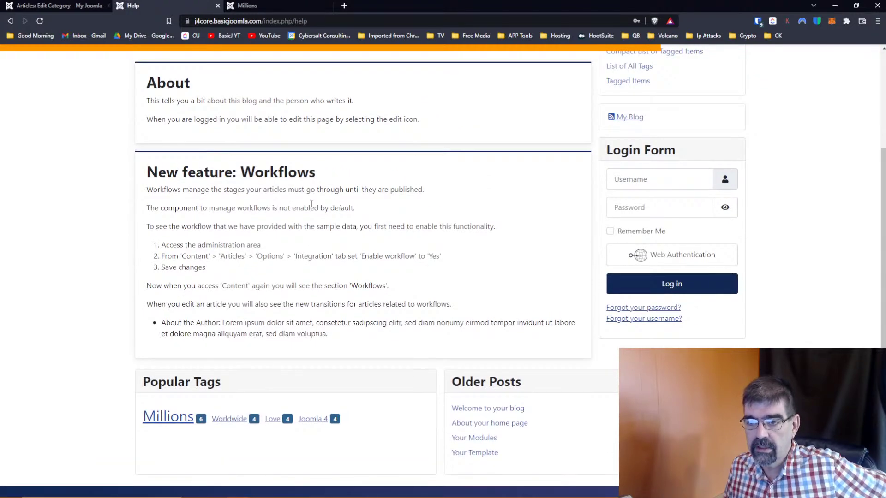
pyautogui.scroll(3, 265, 179)
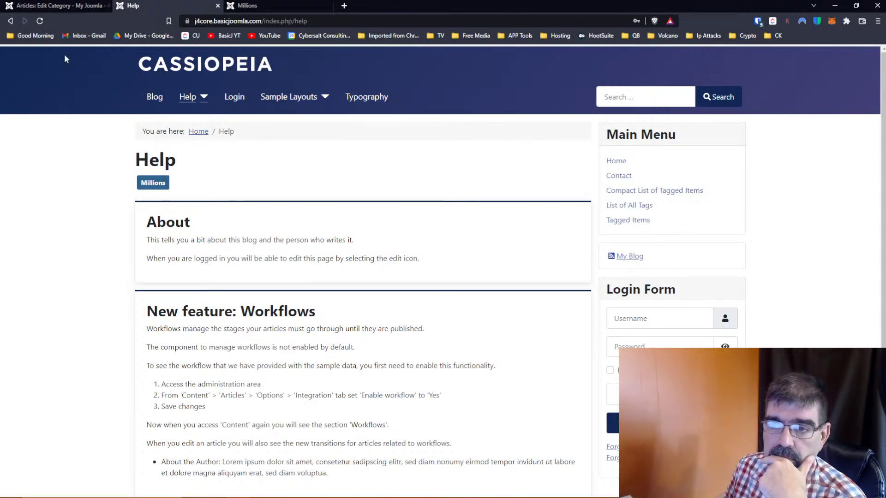
# Open the Blog page on the front end and examine the tags on the category and its articles.
pyautogui.click(155, 99)
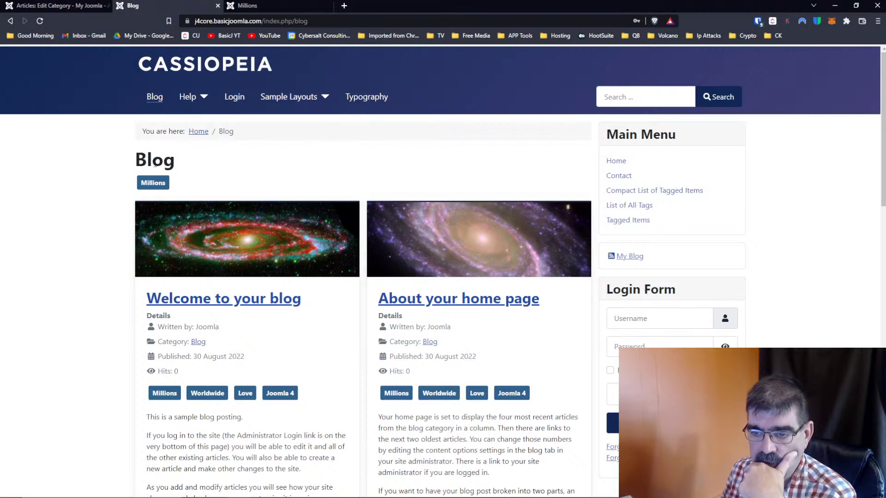
pyautogui.scroll(-1, 155, 165)
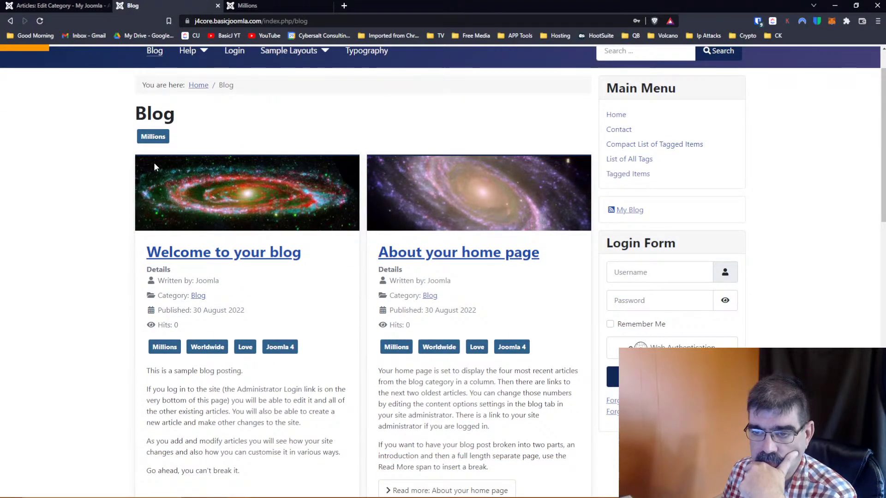
pyautogui.scroll(-8, 155, 166)
pyautogui.scroll(-1, 156, 167)
pyautogui.scroll(7, 155, 167)
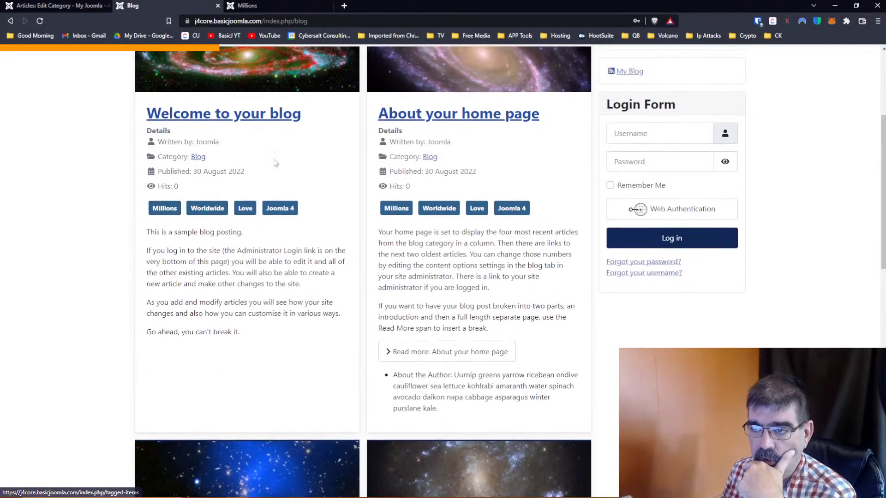
pyautogui.scroll(-4, 276, 166)
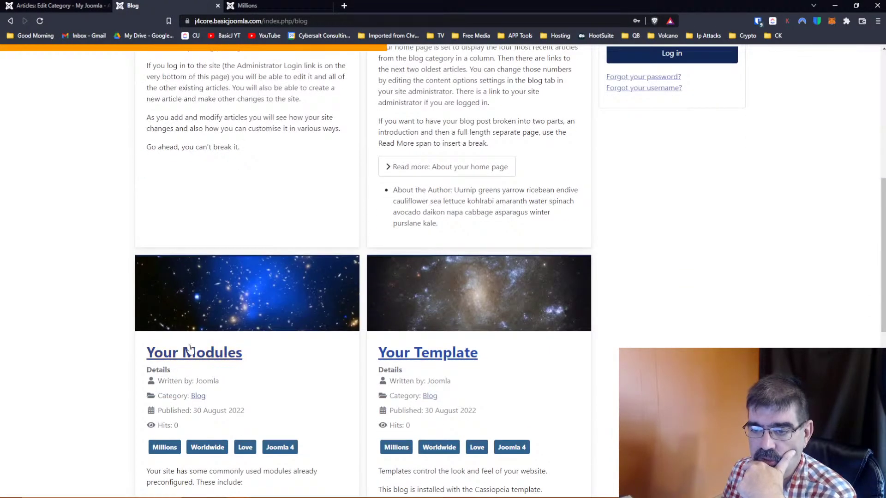
pyautogui.scroll(-3, 467, 355)
pyautogui.scroll(-7, 468, 356)
pyautogui.scroll(14, 464, 355)
pyautogui.scroll(-2, 456, 351)
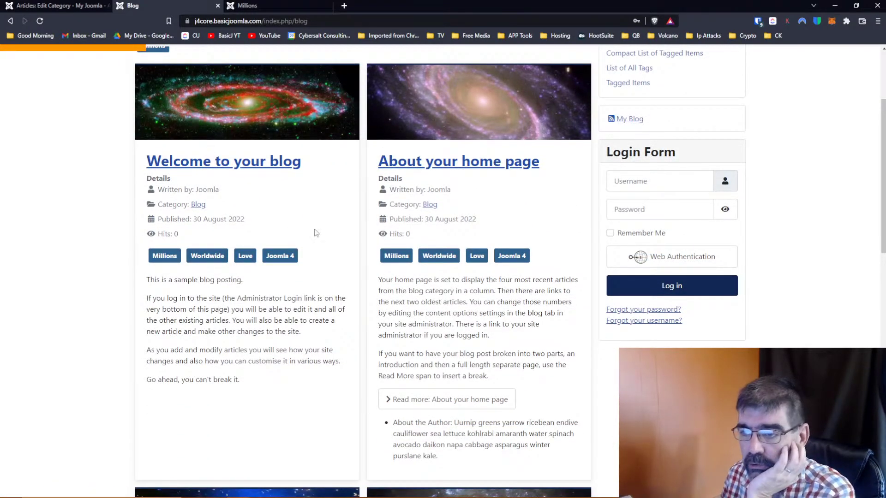
pyautogui.scroll(3, 267, 198)
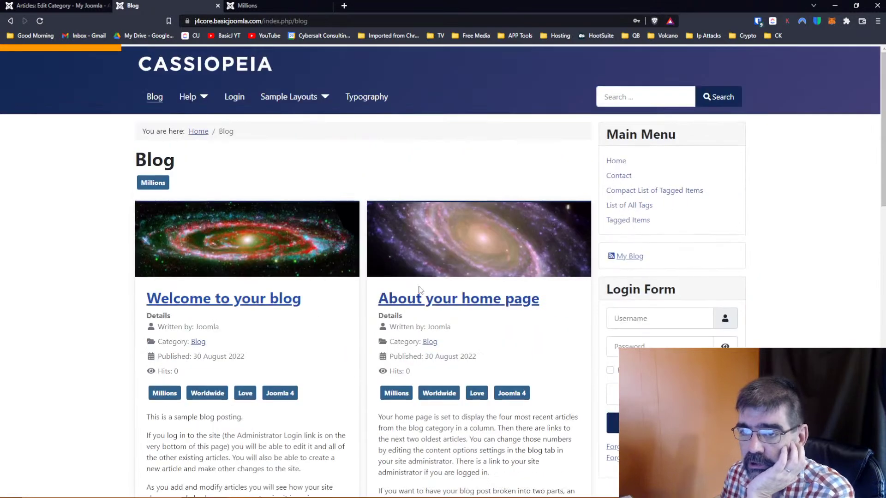
# Return to the Help page, look through it, and open its About your home page article to check the tags.
pyautogui.click(185, 98)
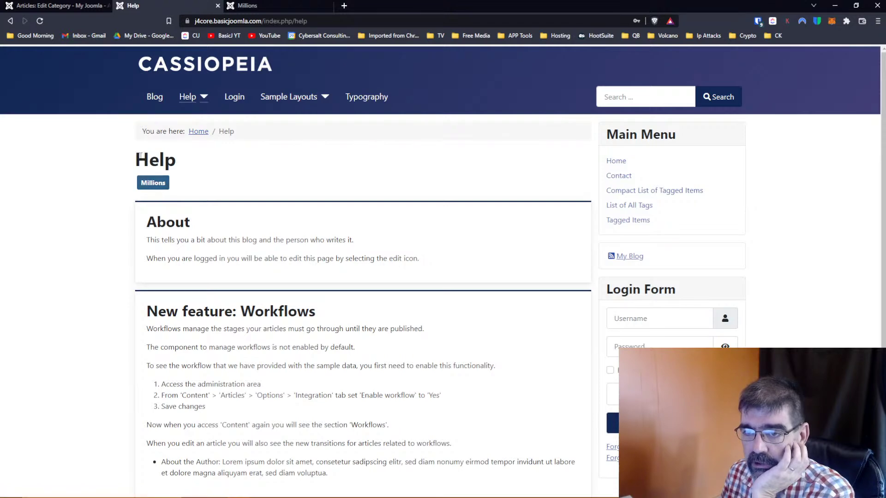
pyautogui.scroll(-4, 252, 237)
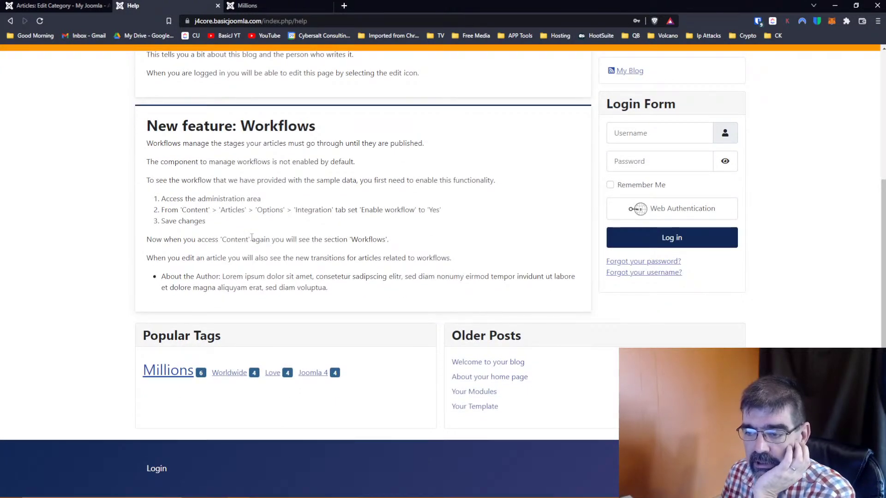
pyautogui.scroll(4, 251, 237)
pyautogui.click(204, 97)
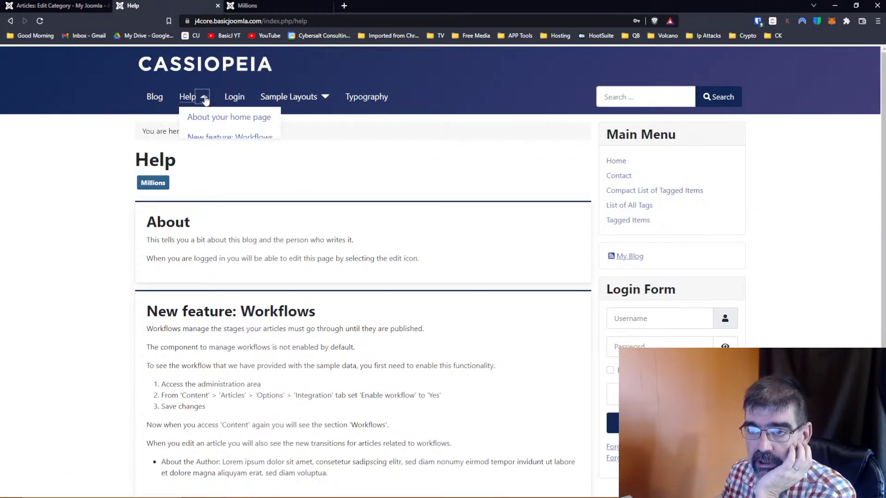
pyautogui.click(213, 120)
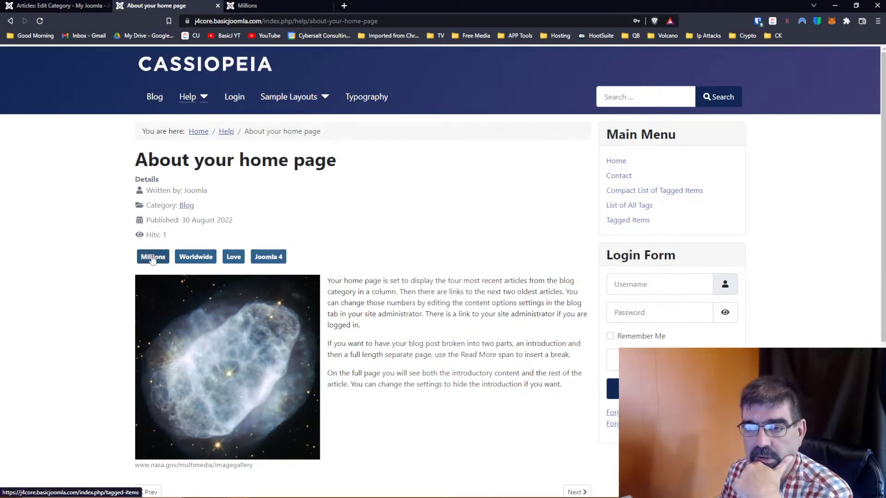
# Check the New feature: Workflows article under Help for tags, and reopen the Compact List of Tagged Items page.
pyautogui.click(203, 97)
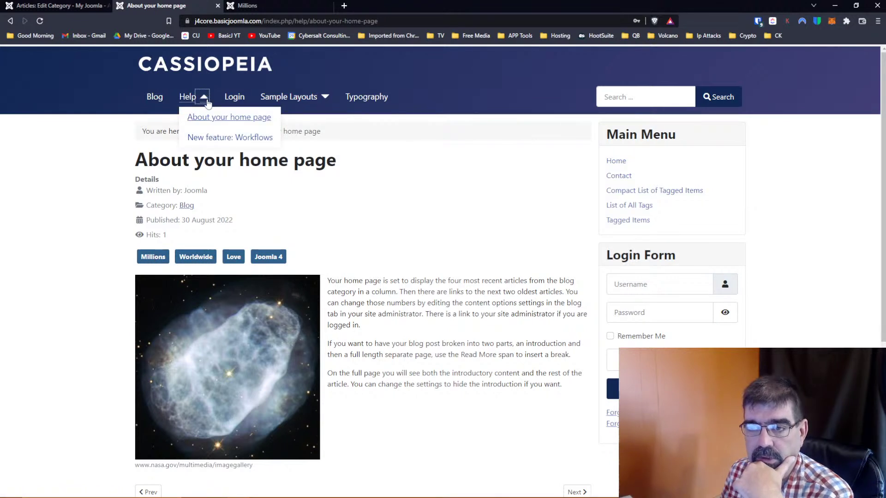
pyautogui.click(215, 138)
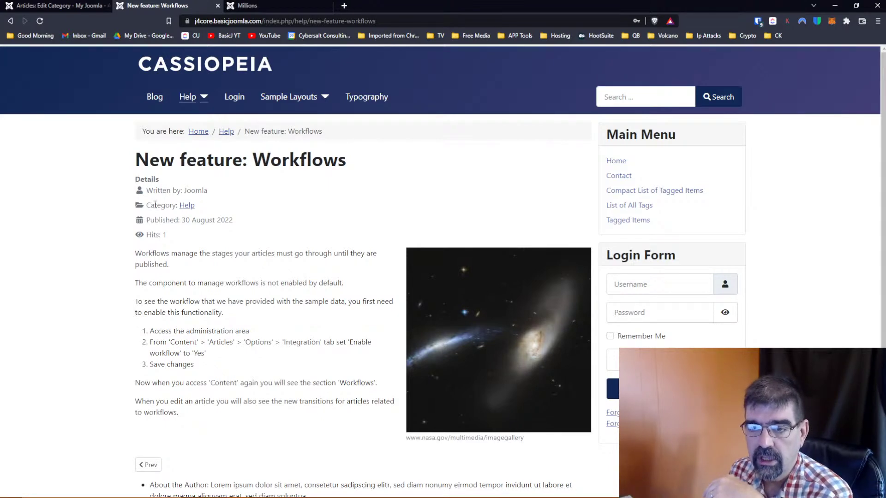
pyautogui.scroll(-4, 257, 218)
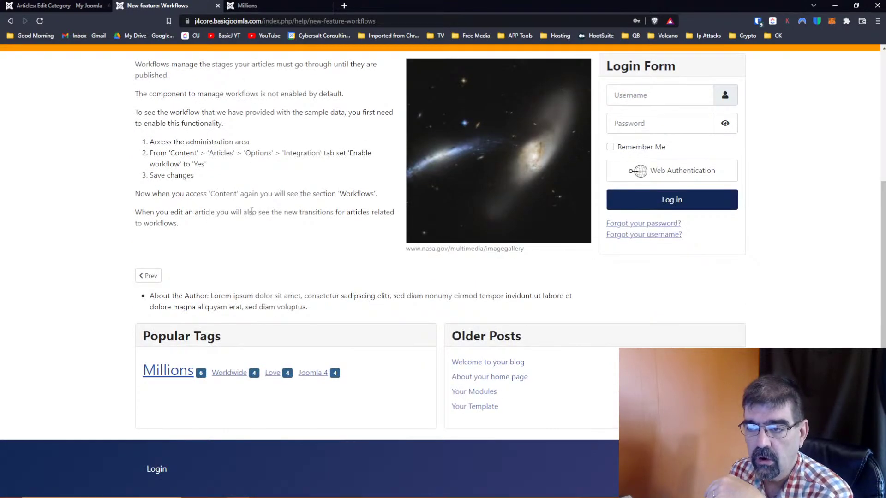
pyautogui.scroll(4, 268, 236)
pyautogui.scroll(-4, 273, 251)
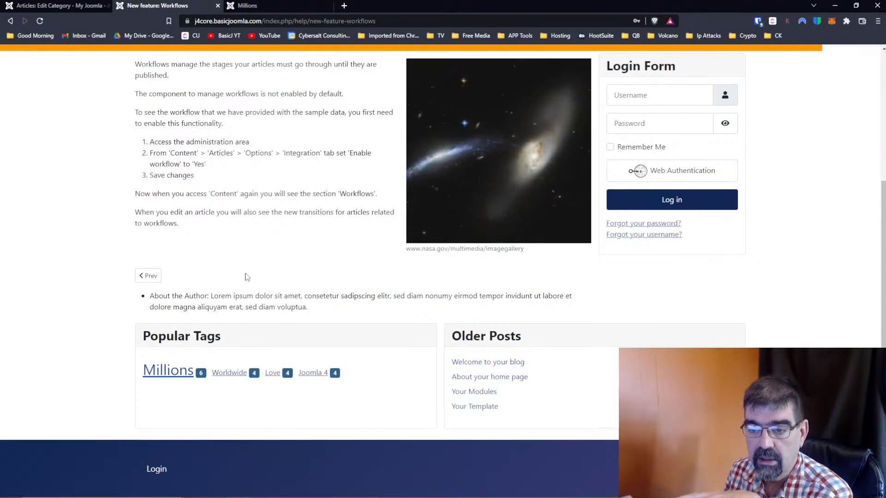
pyautogui.scroll(4, 245, 277)
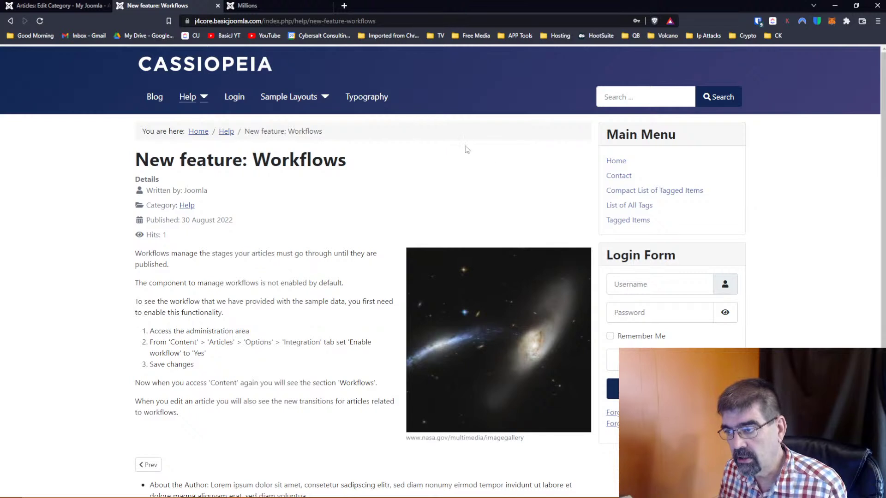
pyautogui.click(660, 191)
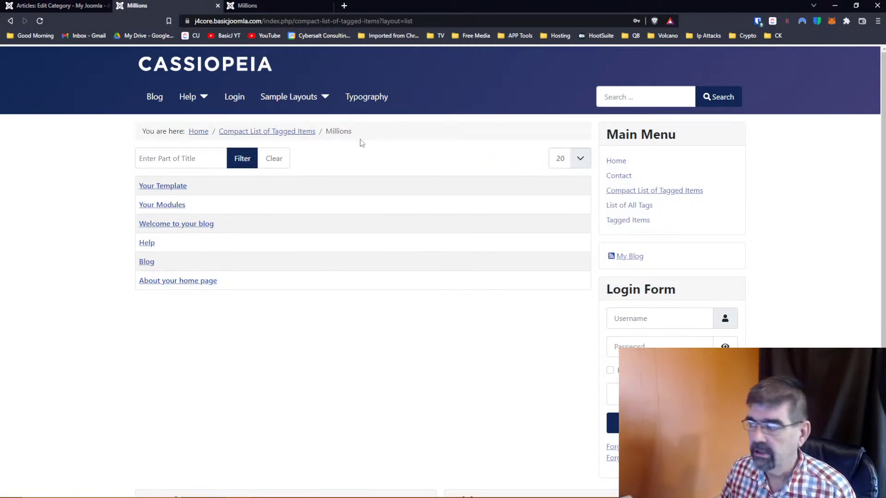
# Close the Help category in the administrator and open the Tags component.
pyautogui.click(60, 6)
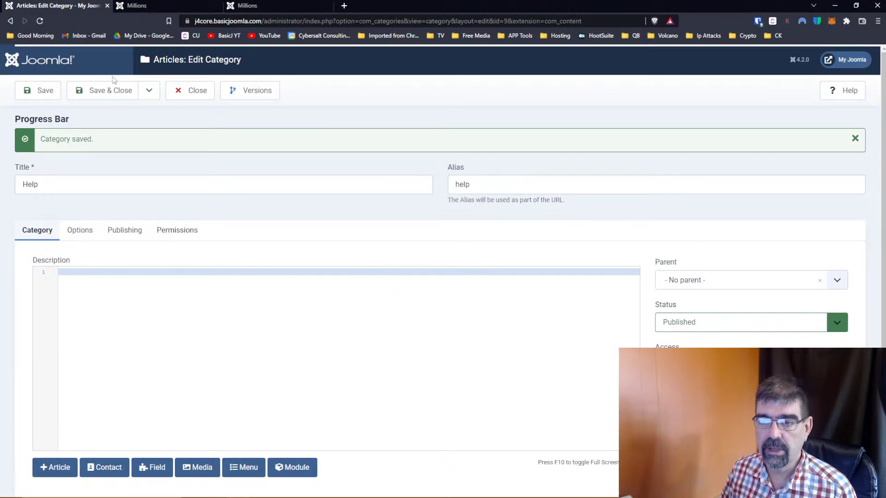
pyautogui.click(197, 95)
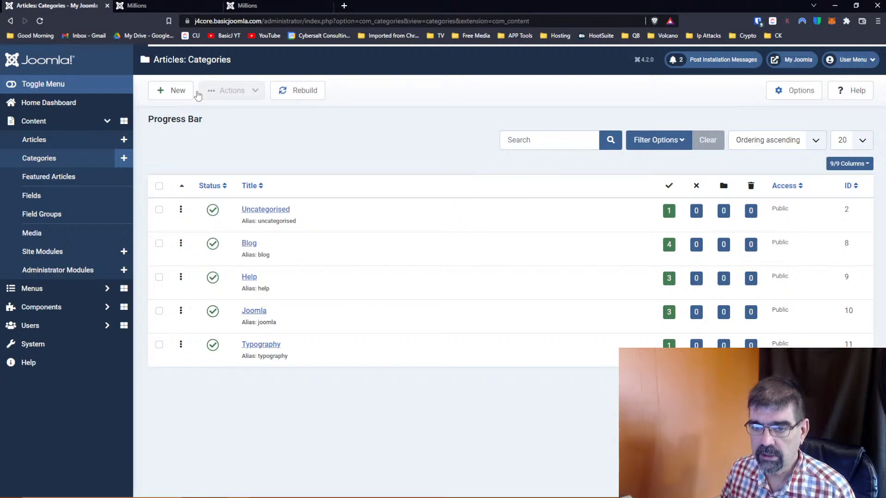
pyautogui.click(43, 308)
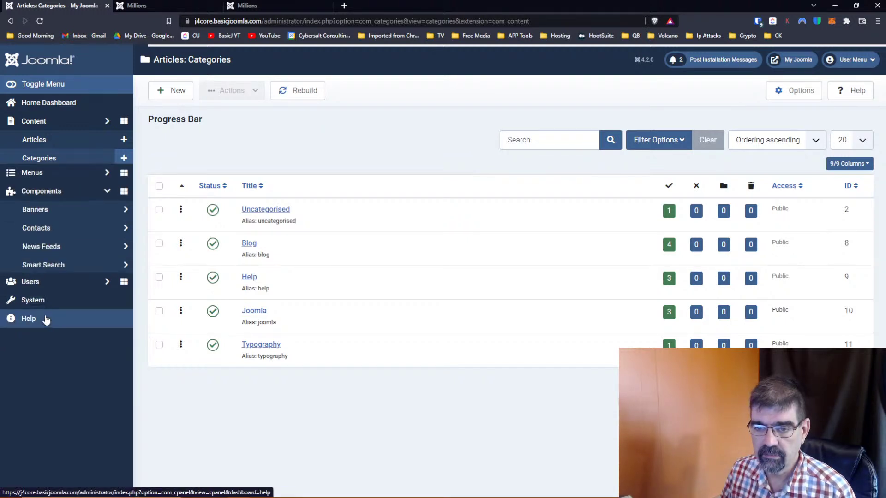
pyautogui.click(36, 253)
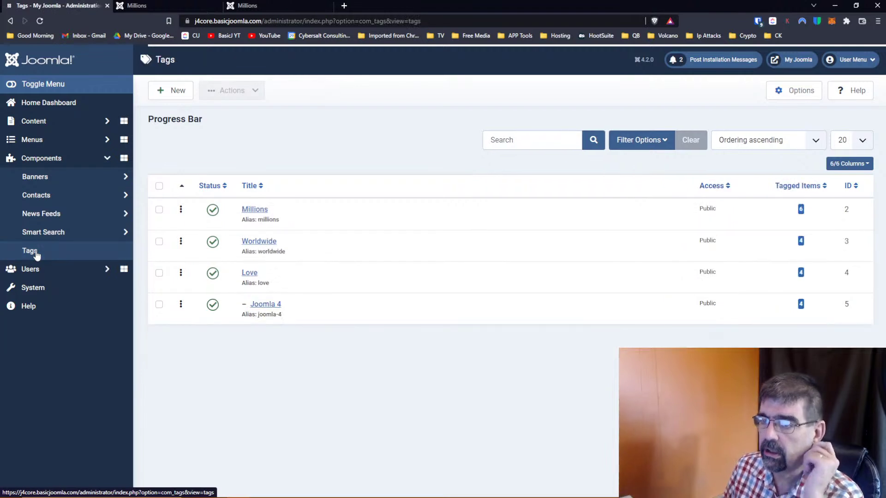
# Open the Tags component options and review the Tagged Items and Item Selection settings against the front-end compact list.
pyautogui.click(781, 96)
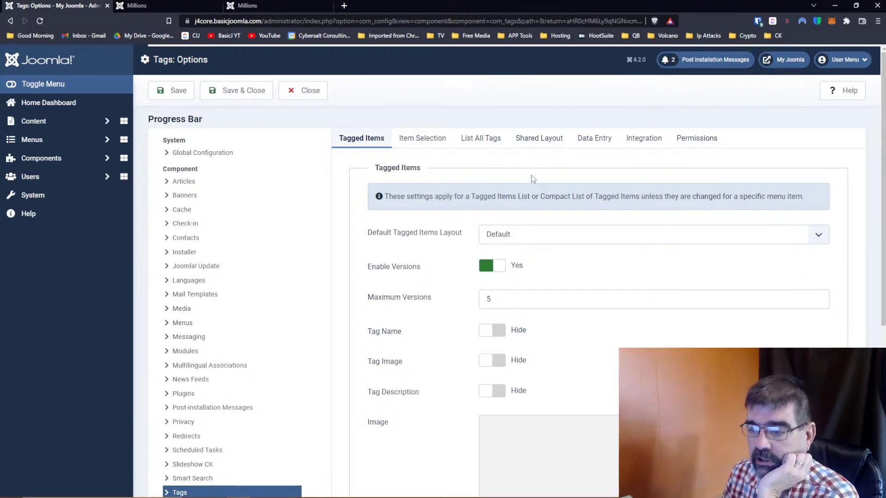
pyautogui.scroll(-3, 436, 225)
pyautogui.scroll(3, 435, 225)
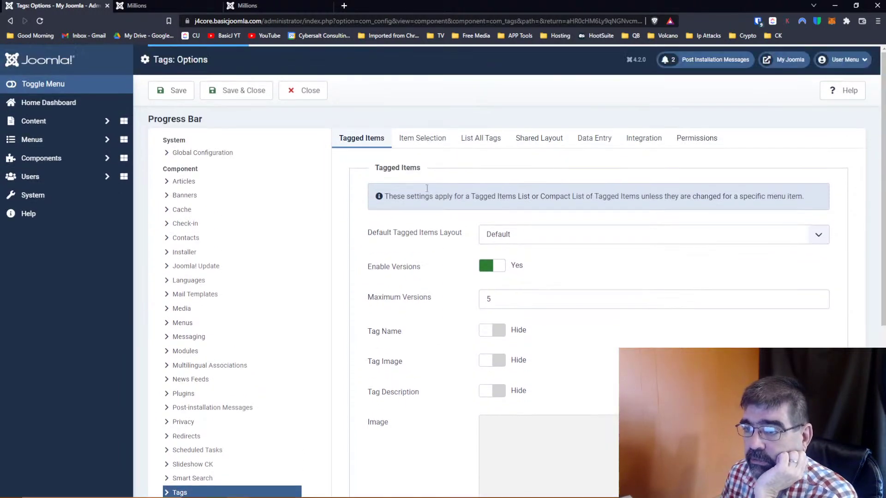
pyautogui.click(421, 139)
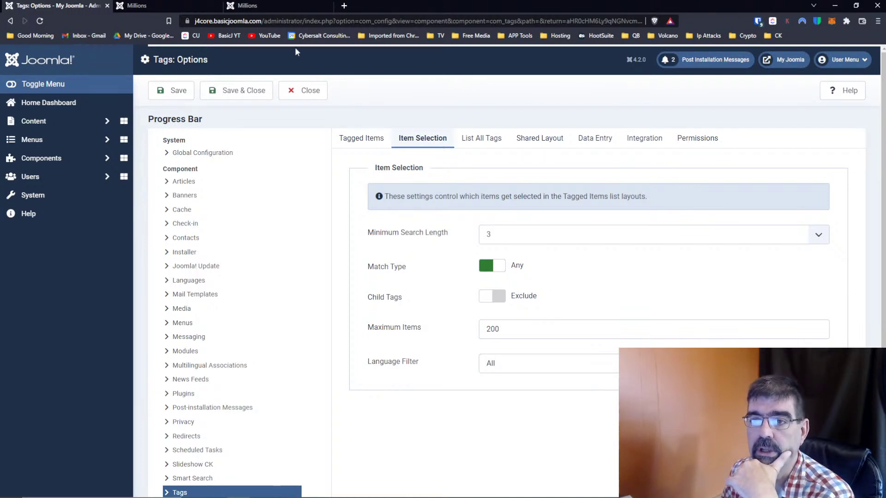
pyautogui.click(178, 11)
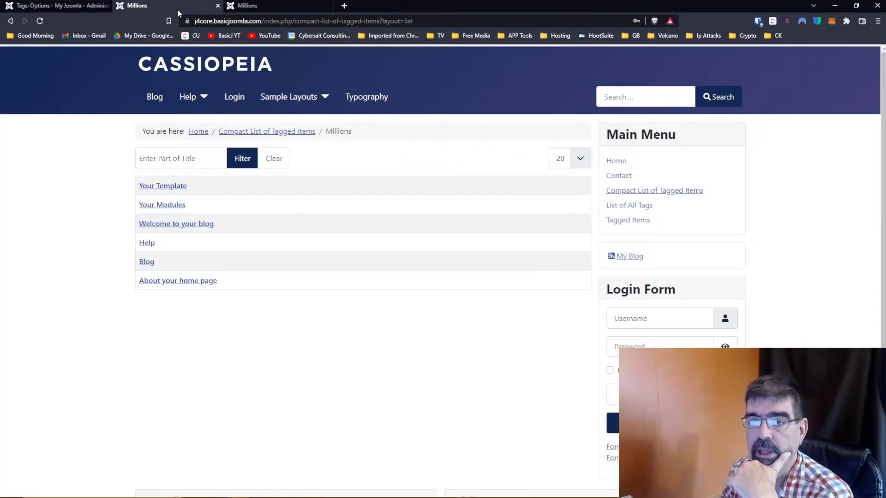
# Start a new article in a separate browser tab and title it "This is a New Article".
pyautogui.click(74, 6)
pyautogui.click(61, 123)
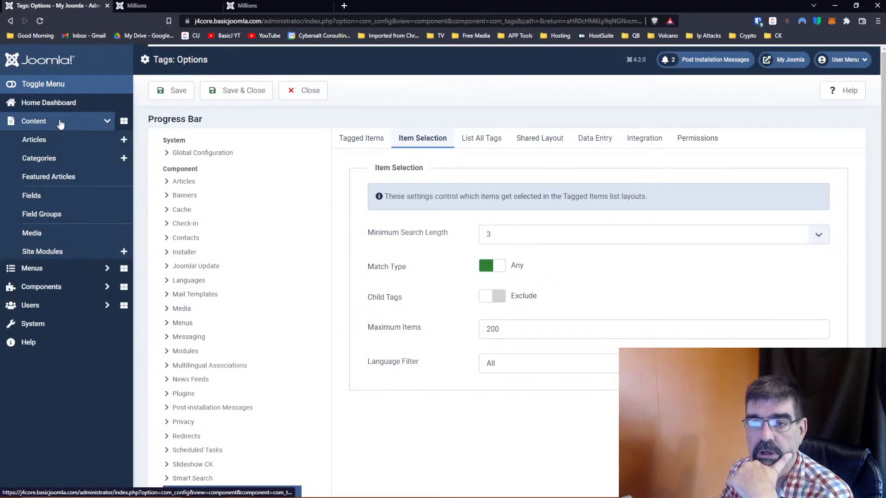
pyautogui.rightClick(123, 144)
pyautogui.click(166, 148)
pyautogui.click(166, 5)
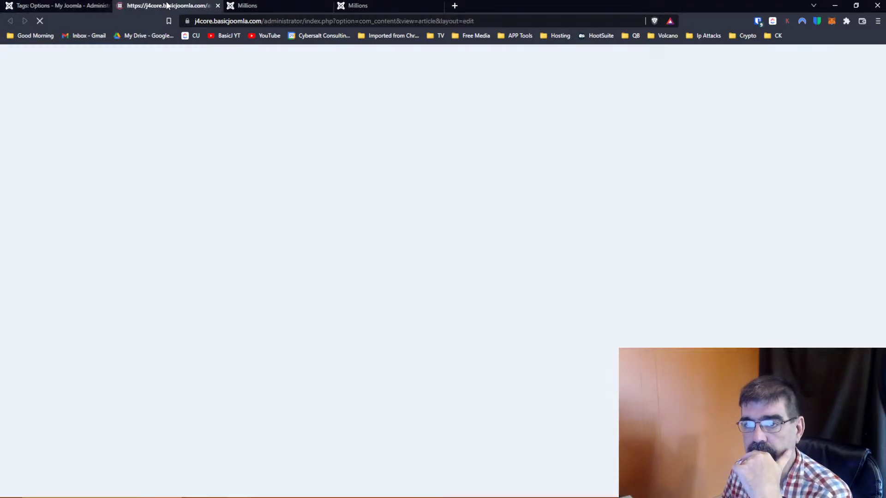
pyautogui.click(130, 149)
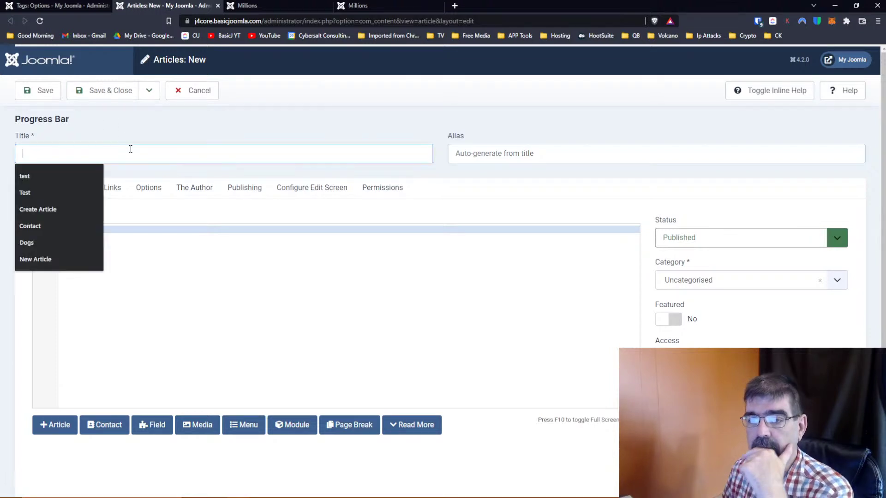
pyautogui.write('this is a')
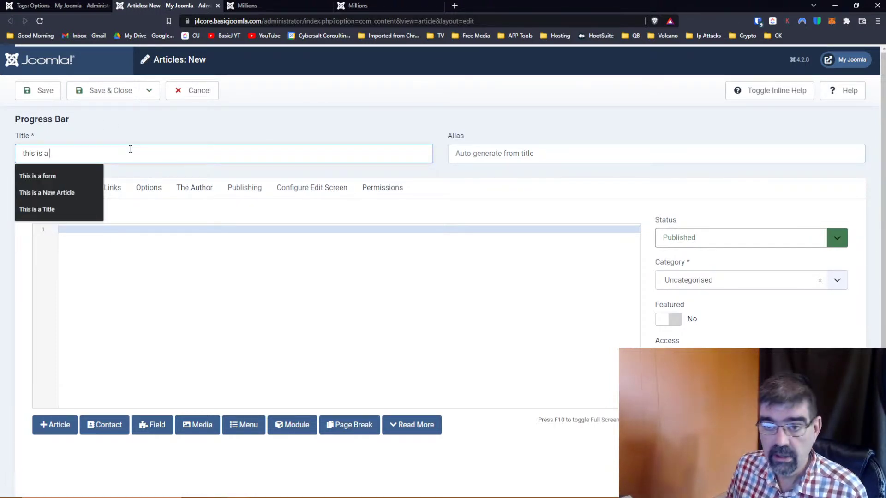
pyautogui.click(73, 194)
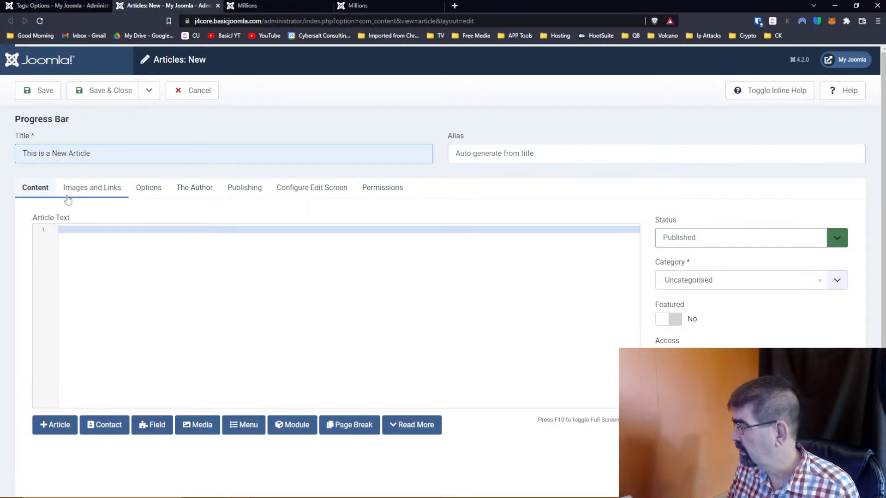
# Enter "Hello, this is a new article." as the article text.
pyautogui.click(113, 229)
pyautogui.write('Hello,')
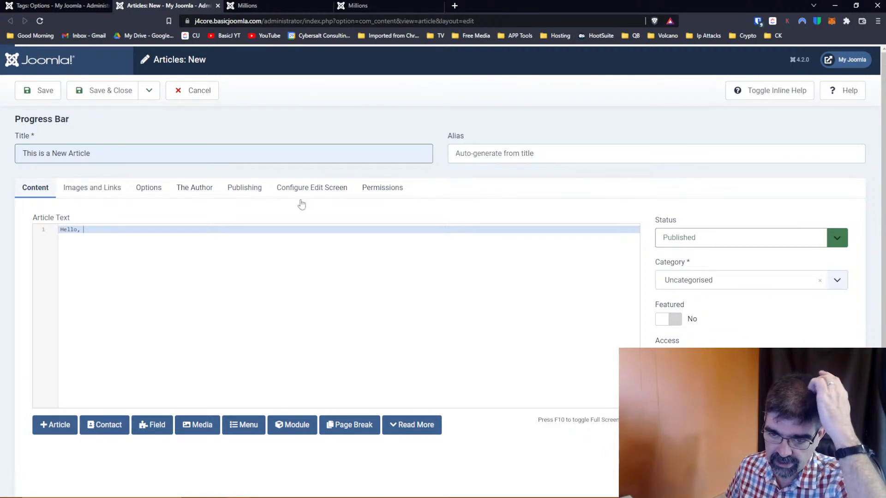
pyautogui.write('this is a new article')
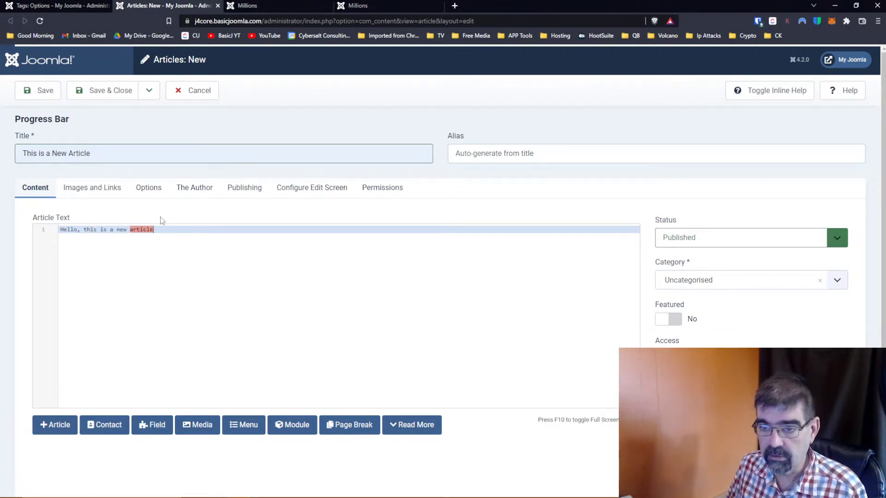
pyautogui.write('.')
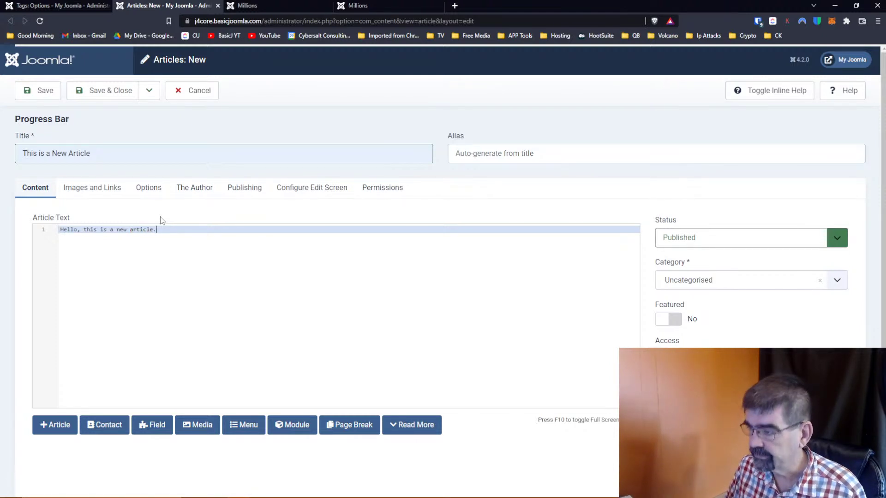
# Review the available tags for the new article and assign the Love/Joomla 4 tag by searching for "love/j".
pyautogui.scroll(-1, 596, 243)
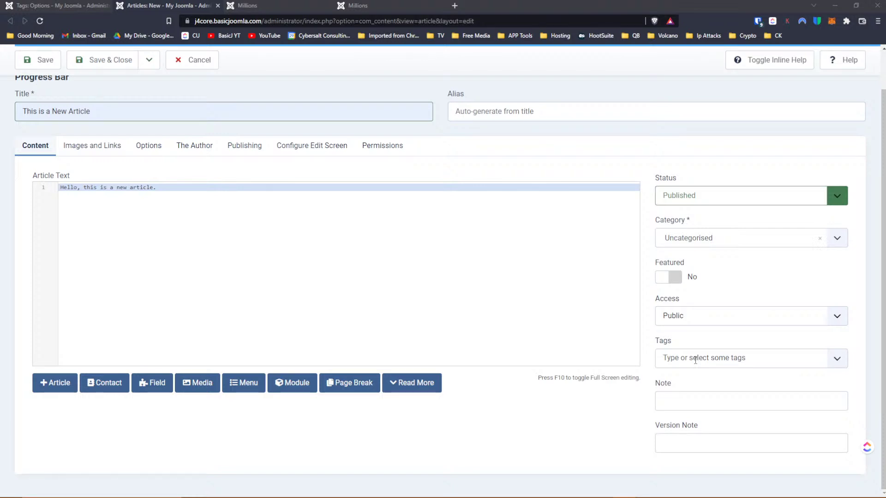
pyautogui.click(837, 360)
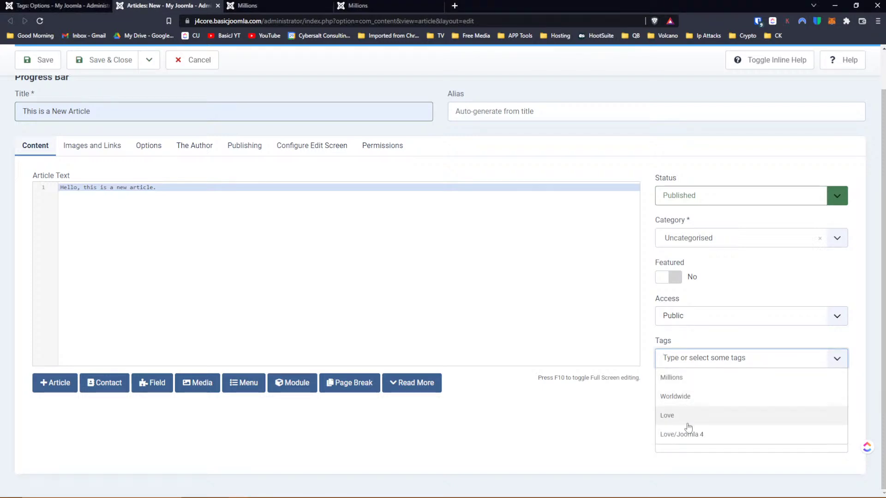
pyautogui.click(753, 339)
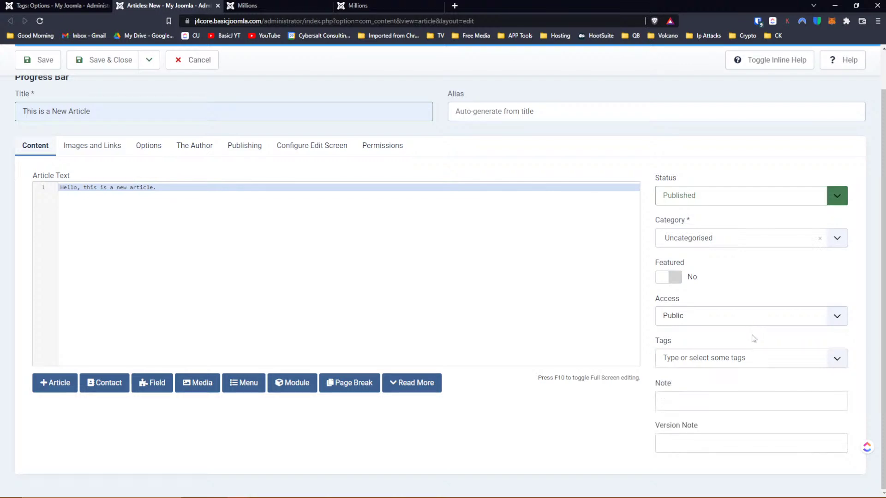
pyautogui.click(733, 356)
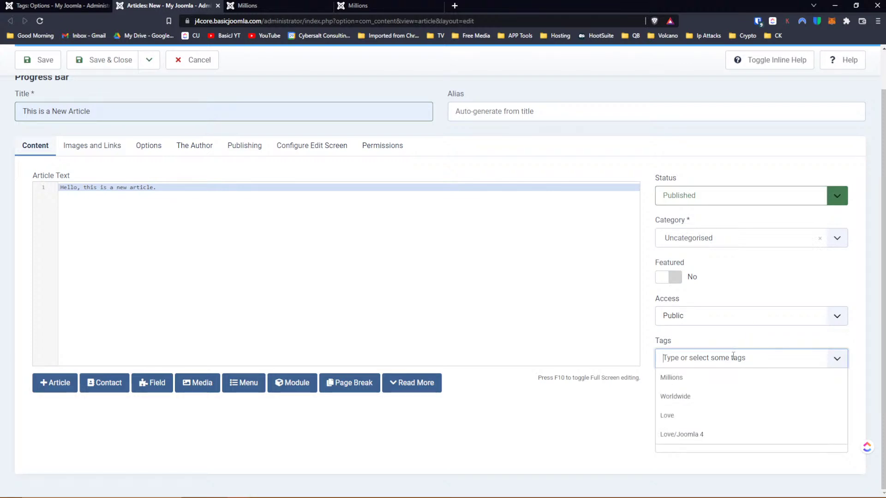
pyautogui.write('love')
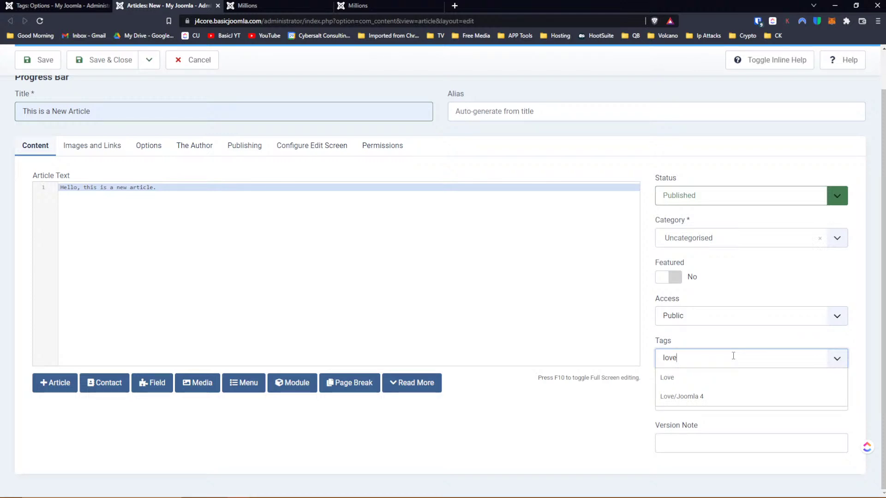
pyautogui.write('/j')
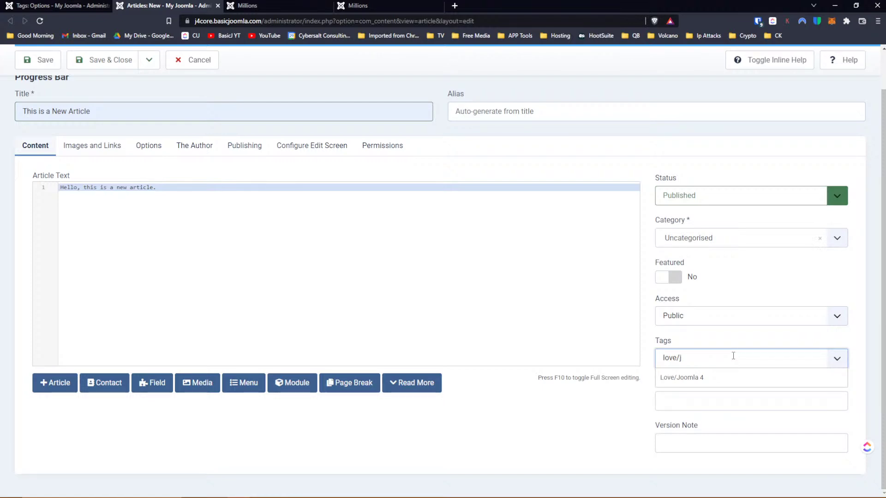
pyautogui.click(694, 379)
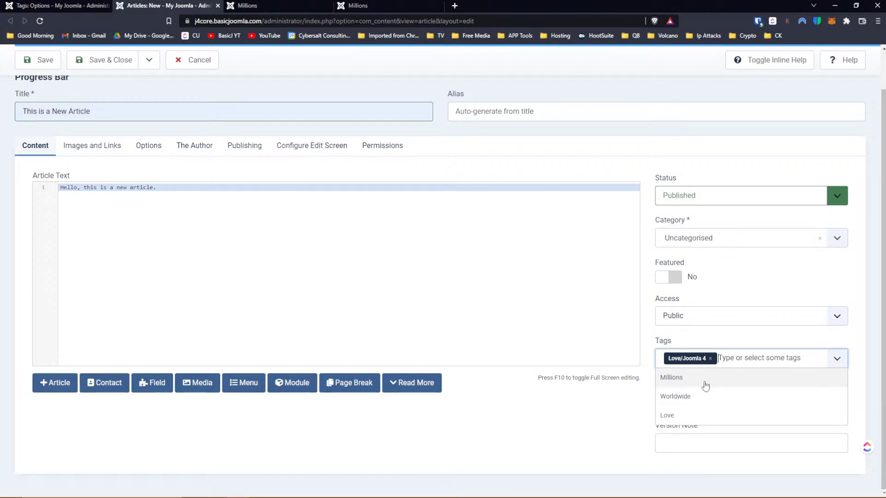
# Try switching Child Tags to Include in the Tags item selection options, revert it, and return to the new article.
pyautogui.click(41, 10)
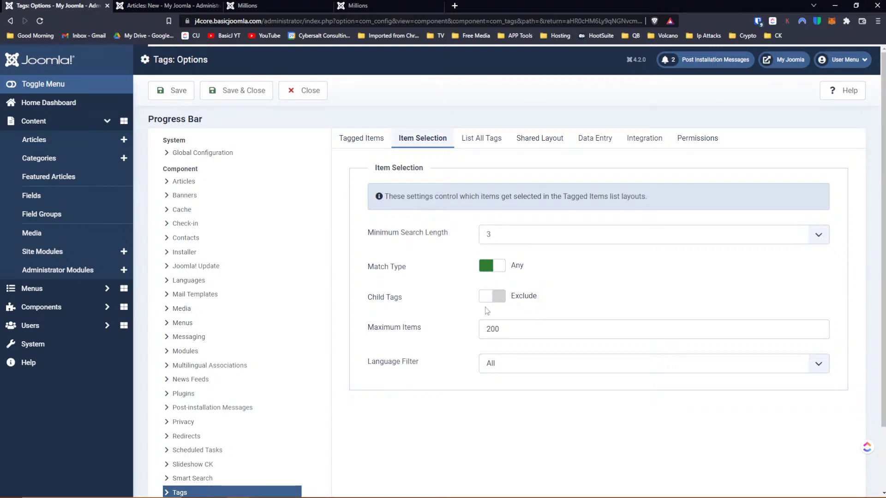
pyautogui.click(501, 304)
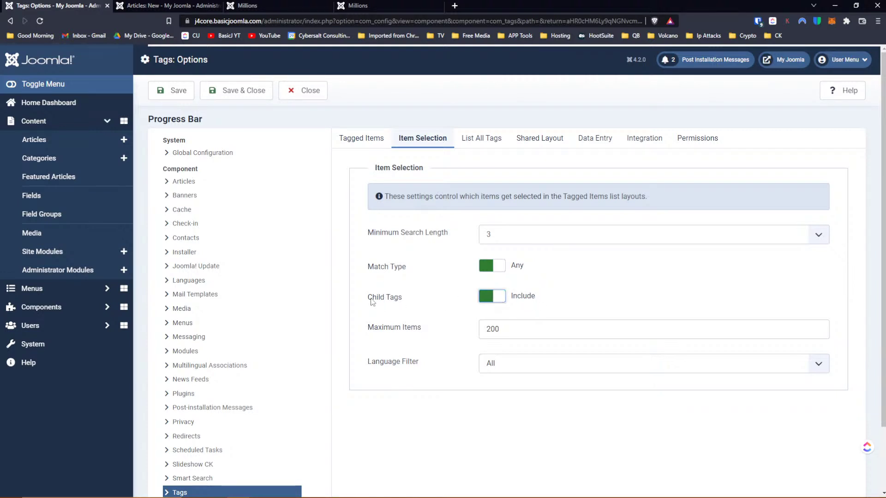
pyautogui.click(497, 305)
pyautogui.click(175, 6)
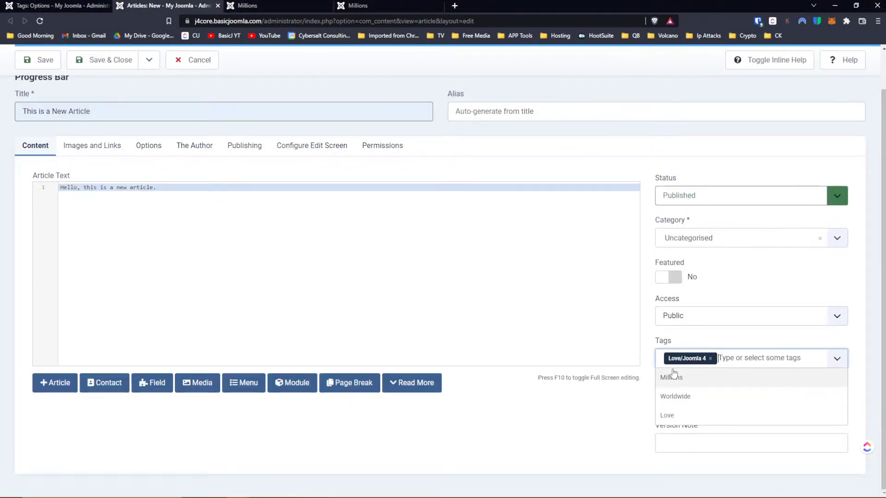
# Set Child Tags to Include in the Tags item selection options and save the configuration.
pyautogui.click(85, 6)
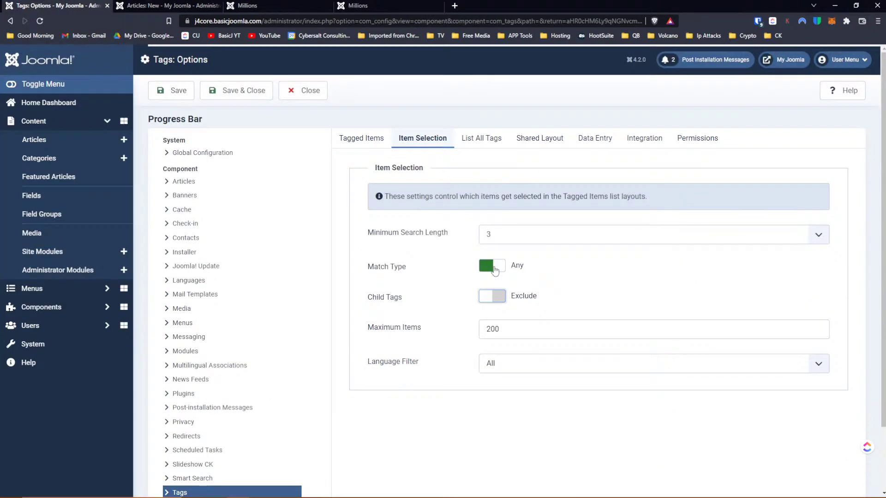
pyautogui.click(502, 298)
pyautogui.scroll(-1, 361, 266)
pyautogui.scroll(-2, 356, 266)
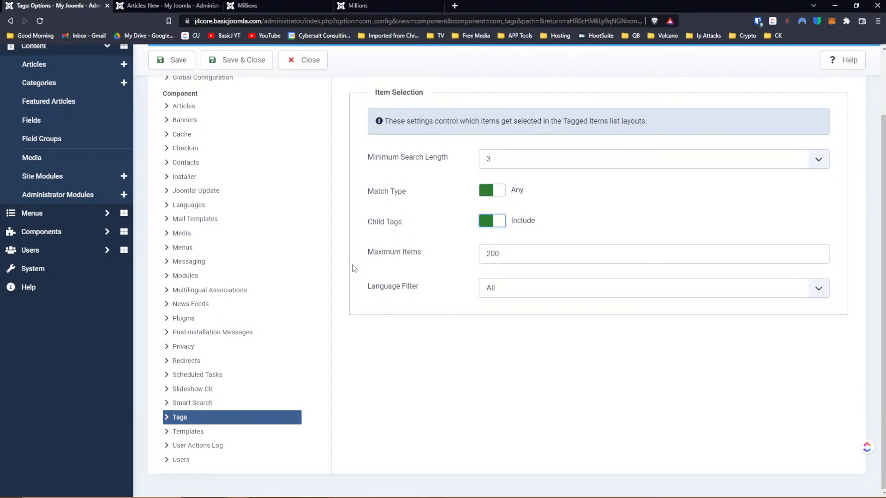
pyautogui.scroll(3, 359, 266)
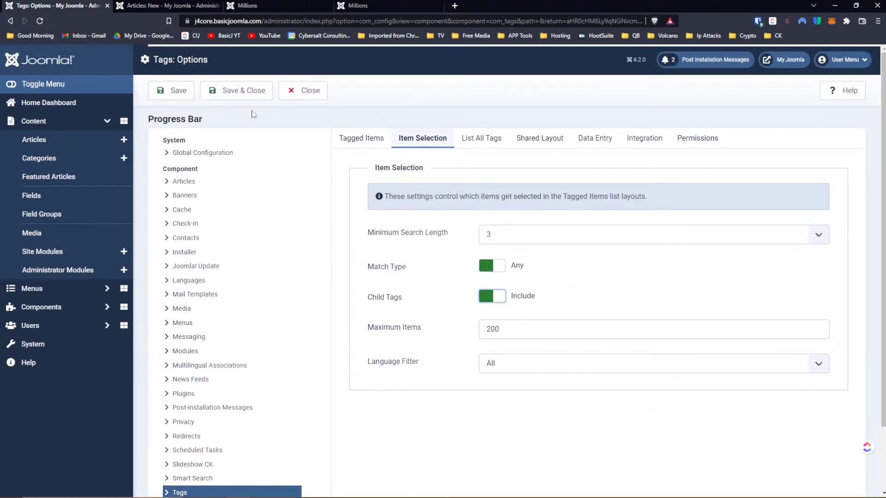
pyautogui.click(164, 91)
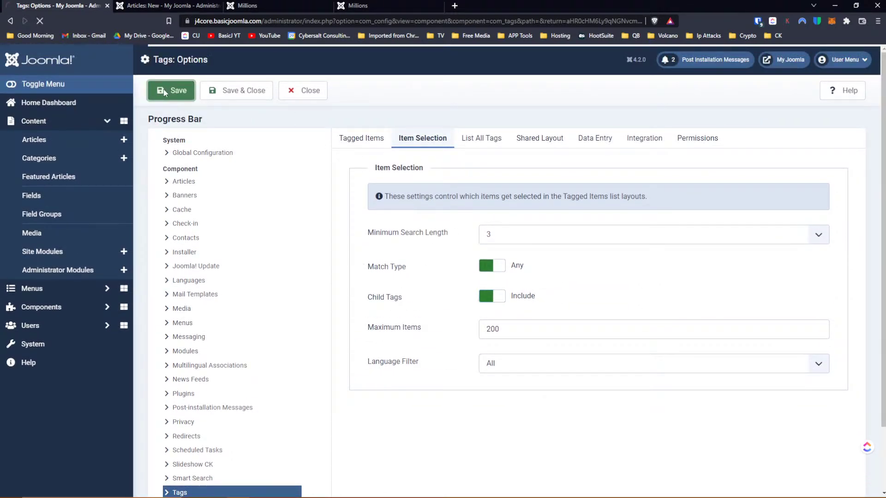
# Return to the new article and save it.
pyautogui.click(157, 6)
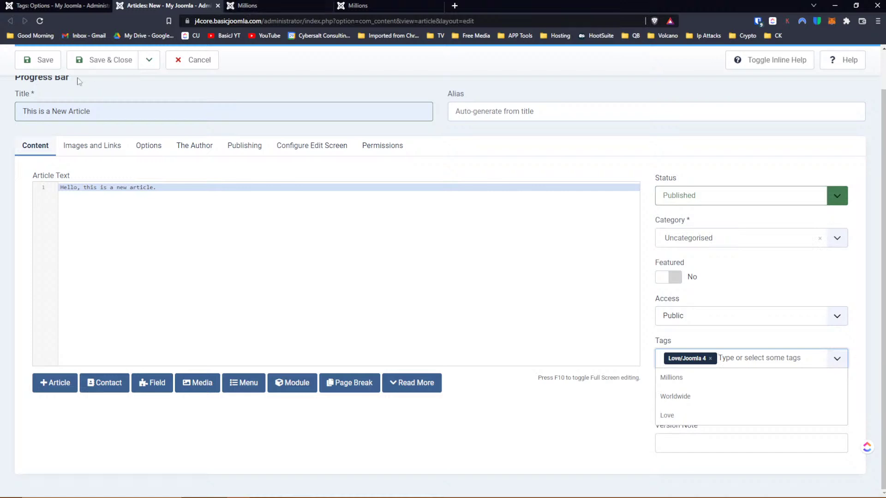
pyautogui.scroll(1, 46, 92)
pyautogui.click(42, 91)
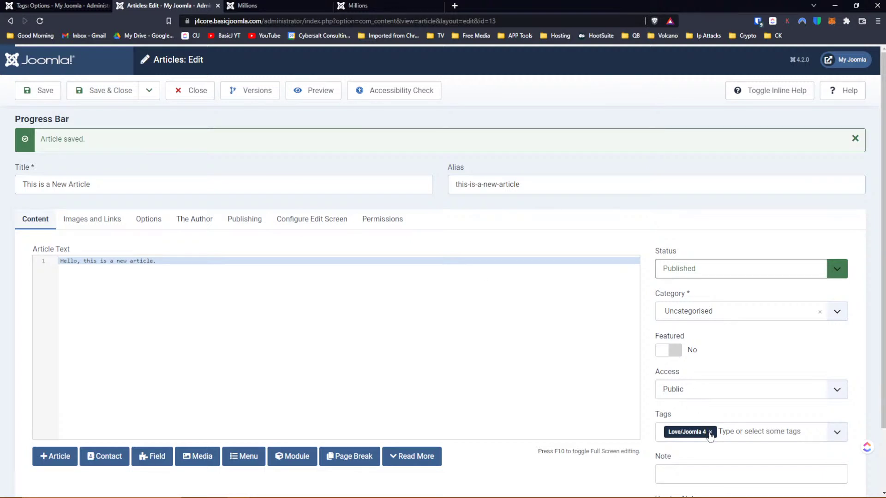
# Remove the Love/Joomla 4 tag from the saved article and add it again by searching for "love".
pyautogui.click(710, 432)
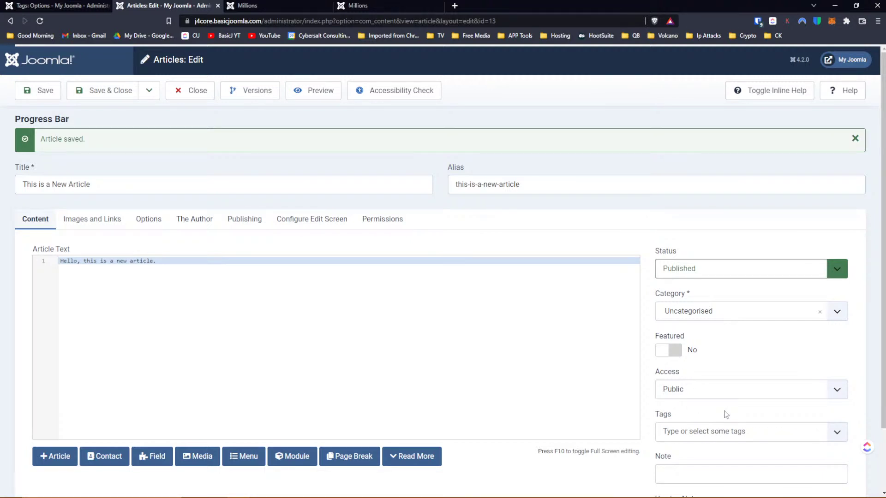
pyautogui.scroll(-2, 726, 414)
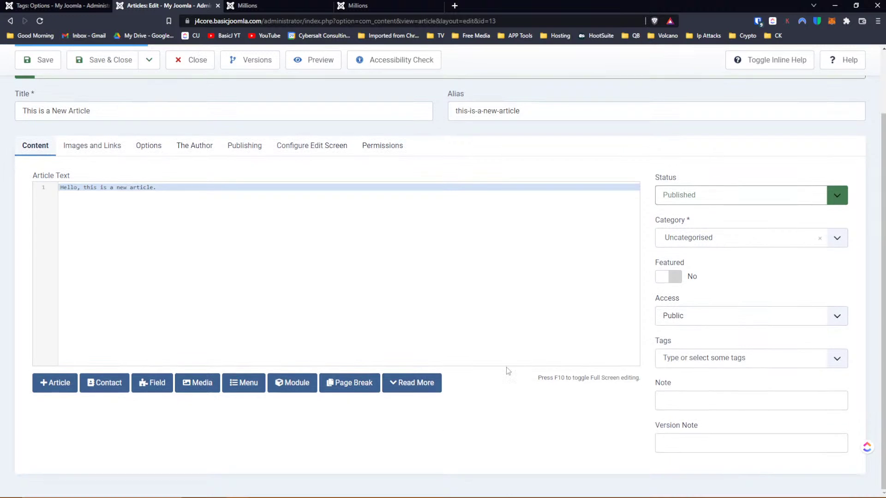
pyautogui.click(719, 358)
pyautogui.write('love')
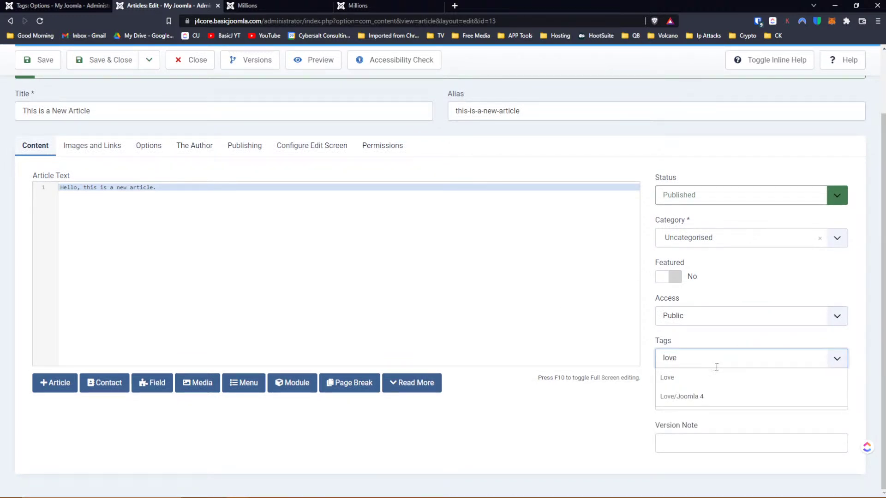
pyautogui.click(704, 396)
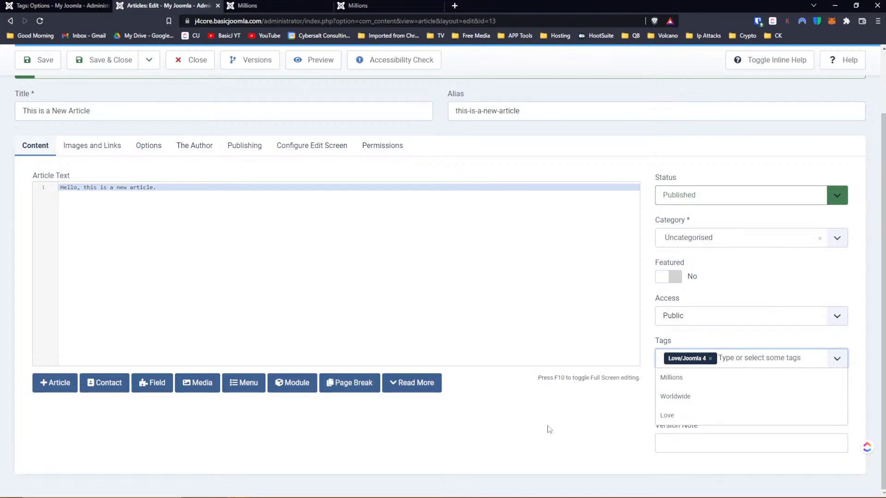
# Set Child Tags back to Exclude in the Tags item selection options and save the configuration.
pyautogui.hotkey('ctrl', 'shift', 'Tab')
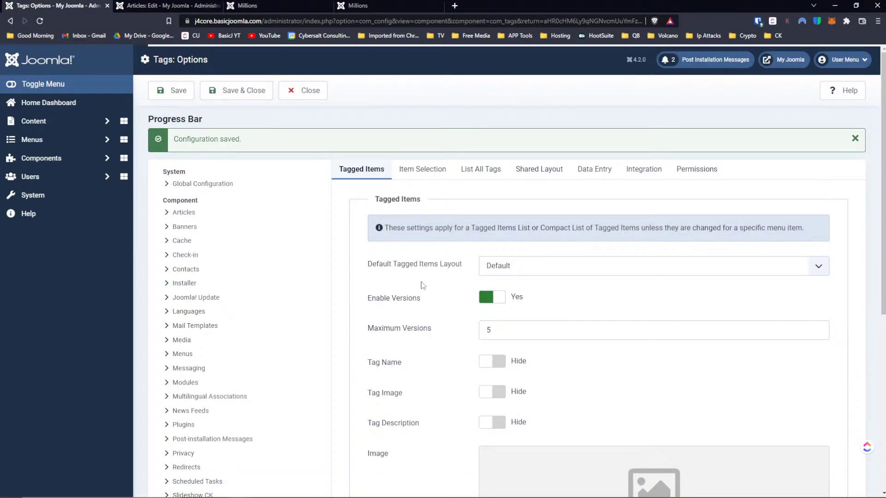
pyautogui.scroll(-1, 422, 286)
pyautogui.scroll(1, 425, 289)
pyautogui.click(416, 172)
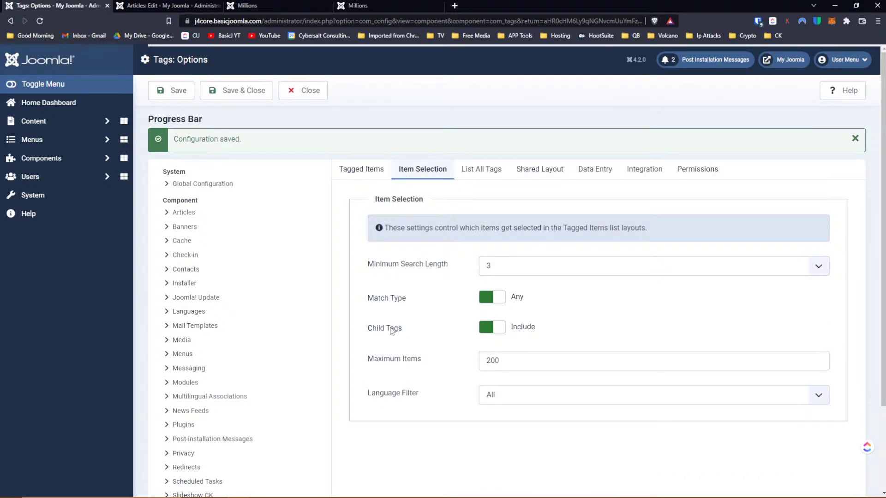
pyautogui.click(504, 332)
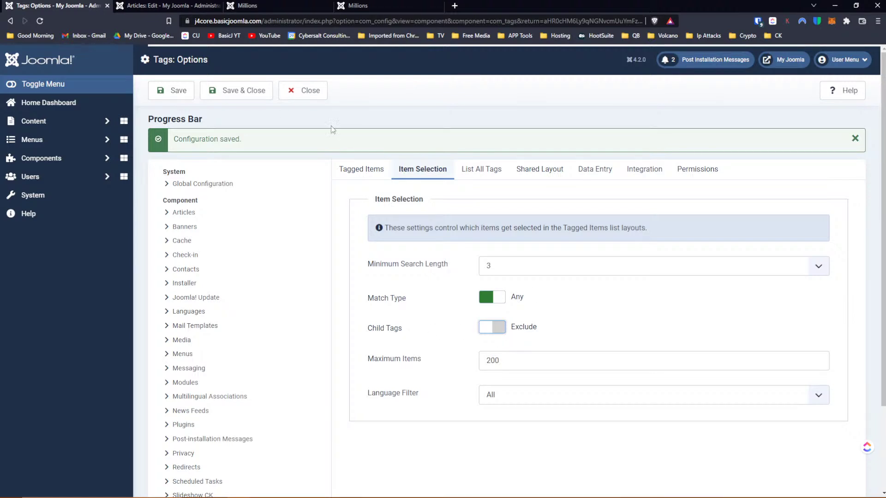
pyautogui.click(173, 90)
# Remove the article's Love/Joomla 4 tag, save the article, and select Love/Joomla 4 again from the available tags.
pyautogui.click(177, 6)
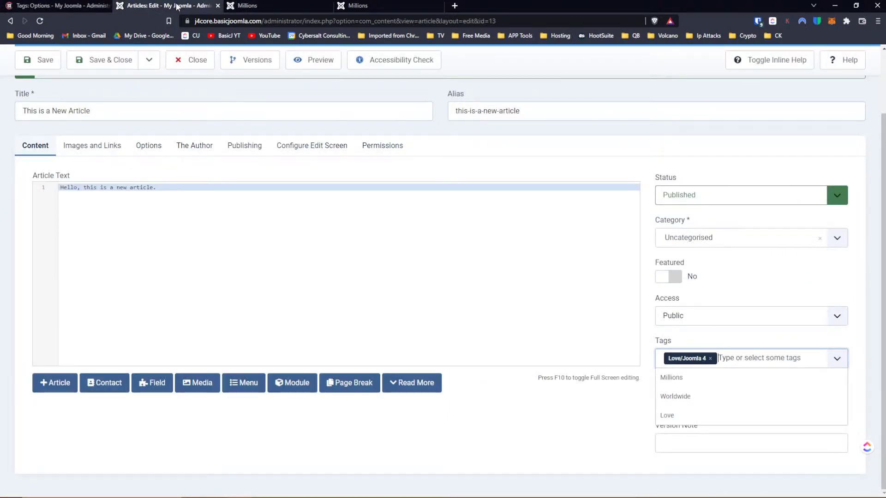
pyautogui.click(710, 359)
pyautogui.click(42, 60)
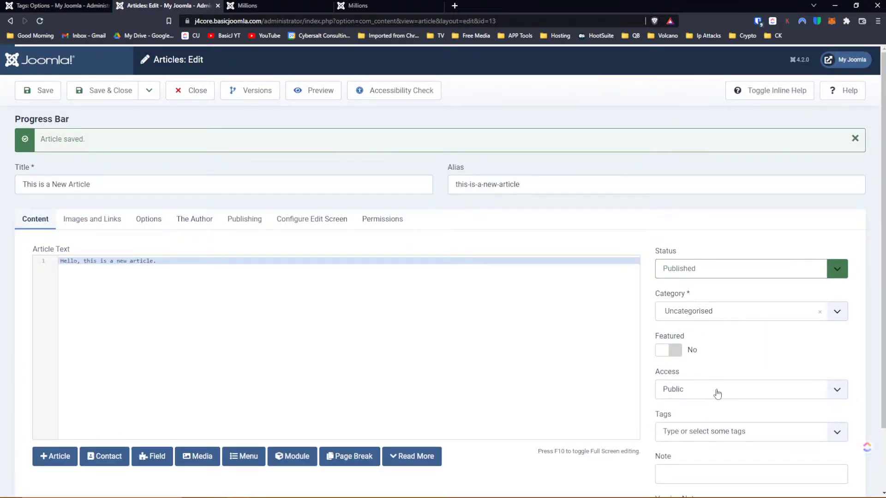
pyautogui.click(721, 431)
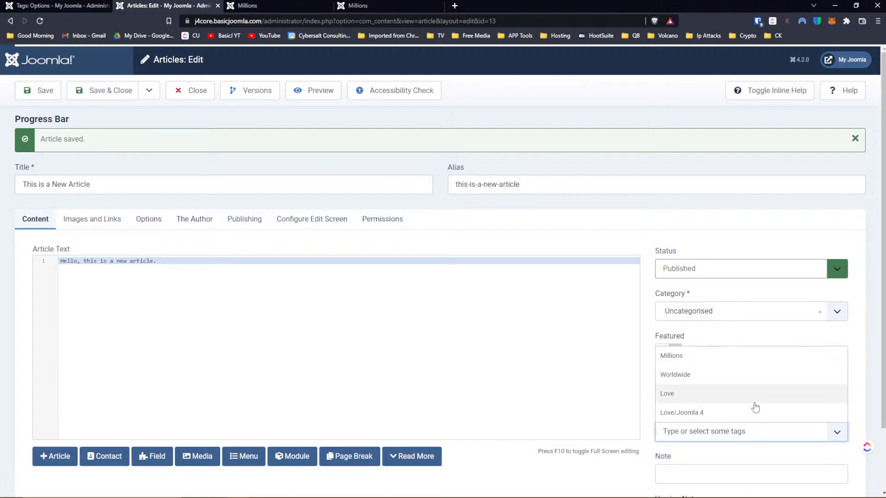
pyautogui.click(705, 415)
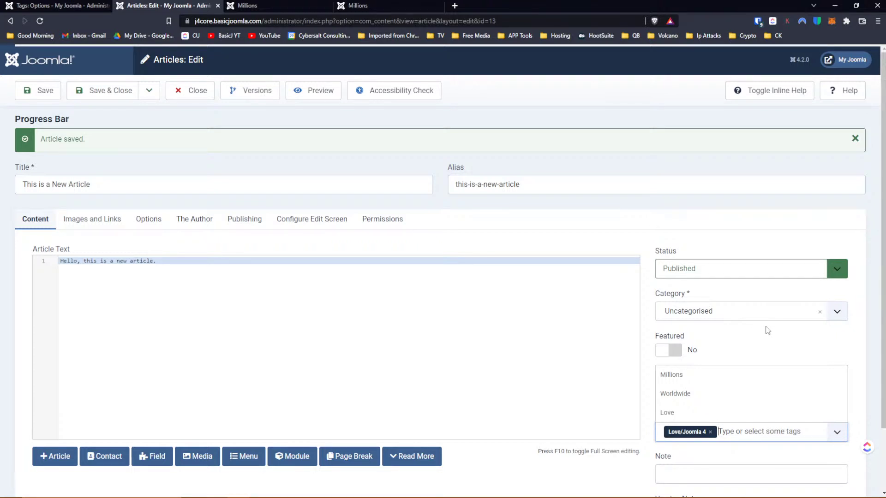
# Check the Minimum Search Length choices in the Tags options, save the configuration, and return to the article.
pyautogui.click(63, 9)
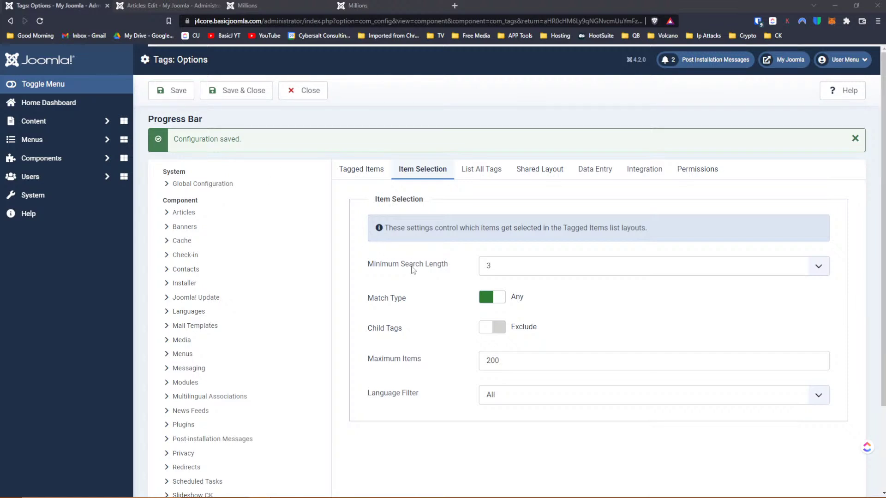
pyautogui.click(508, 270)
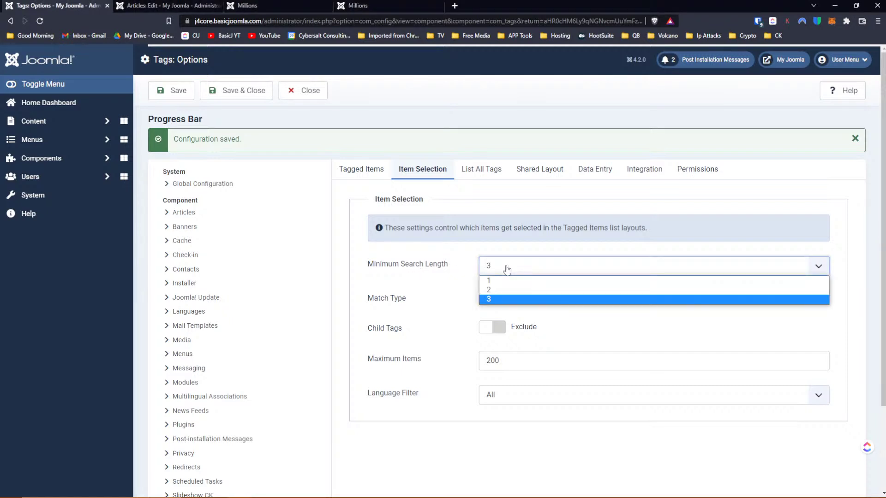
pyautogui.click(437, 248)
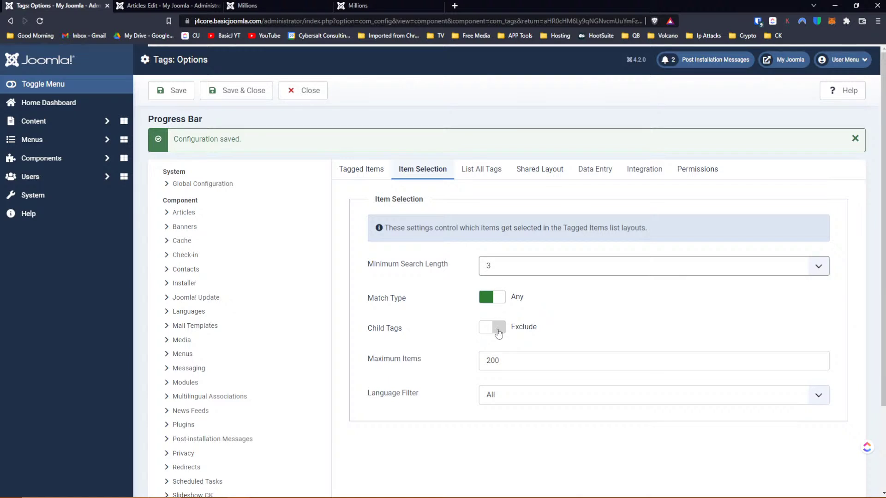
pyautogui.click(175, 90)
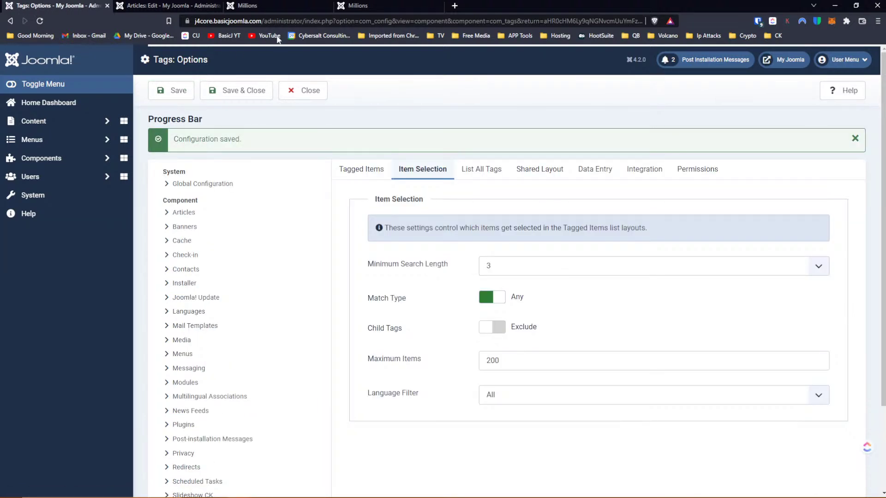
pyautogui.click(150, 5)
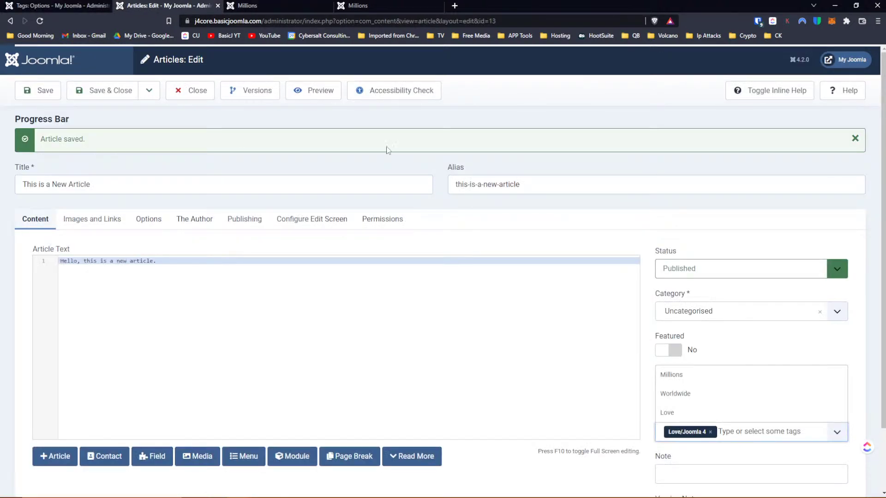
# Remove the article's Love/Joomla 4 tag, search the available tags for "mil", and clear the search text.
pyautogui.click(710, 432)
pyautogui.click(560, 365)
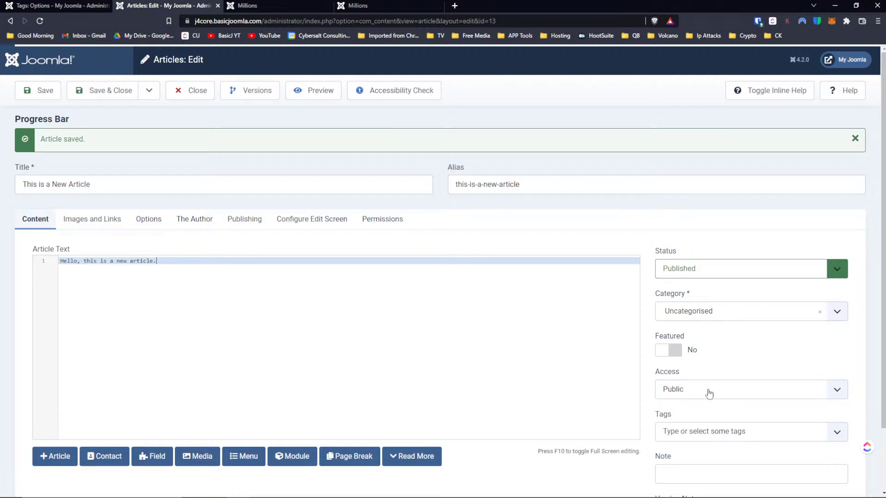
pyautogui.scroll(-2, 713, 376)
pyautogui.click(717, 358)
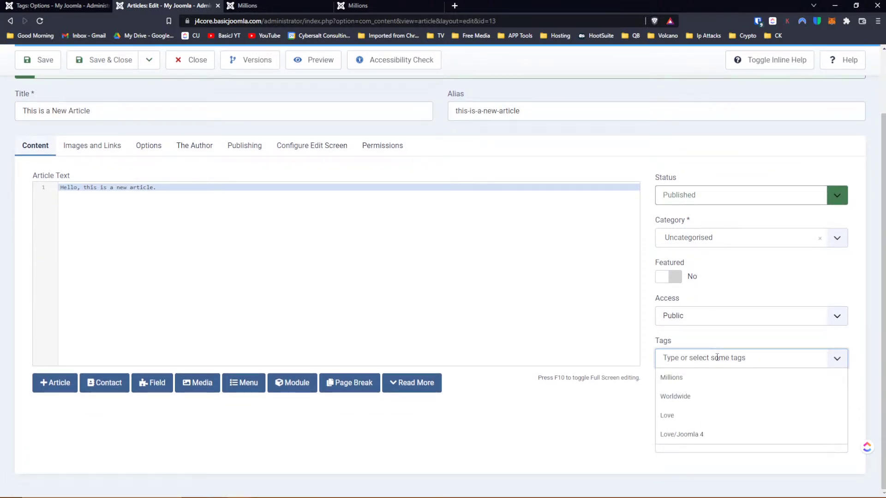
pyautogui.write('mil')
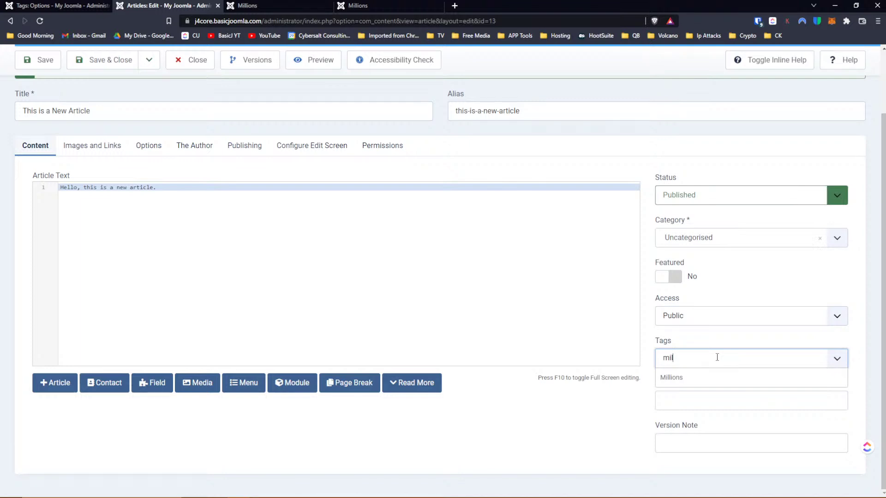
pyautogui.press('BackSpace')
pyautogui.press('BackSpace')
pyautogui.press('BackSpace')
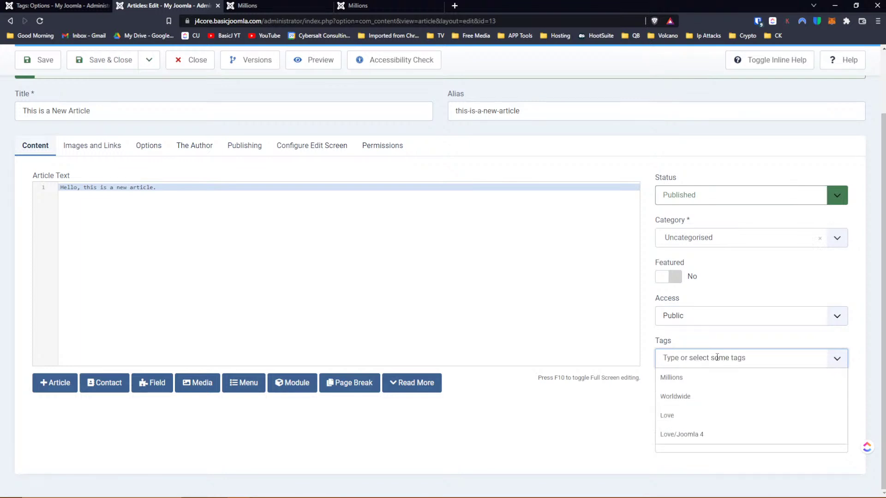
# Set Minimum Search Length to 1 in the Tags item selection options, save the configuration, and return to the article.
pyautogui.click(49, 6)
pyautogui.click(493, 266)
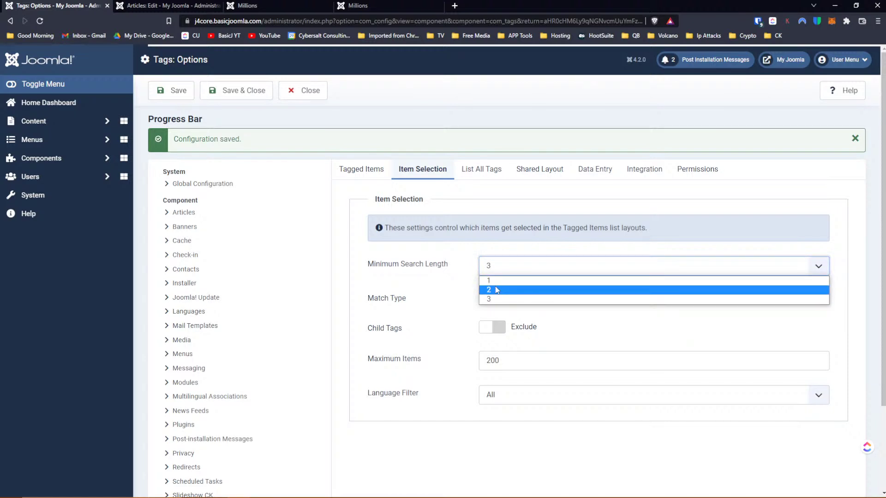
pyautogui.click(497, 280)
pyautogui.click(178, 91)
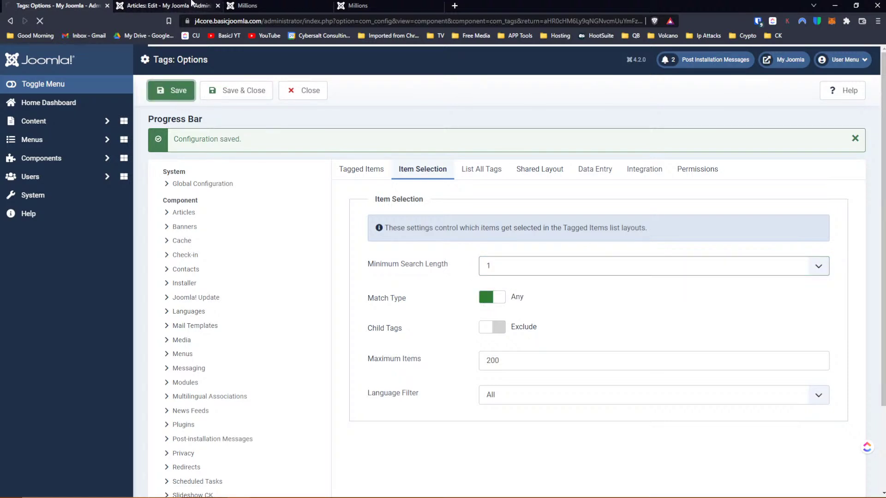
pyautogui.click(198, 6)
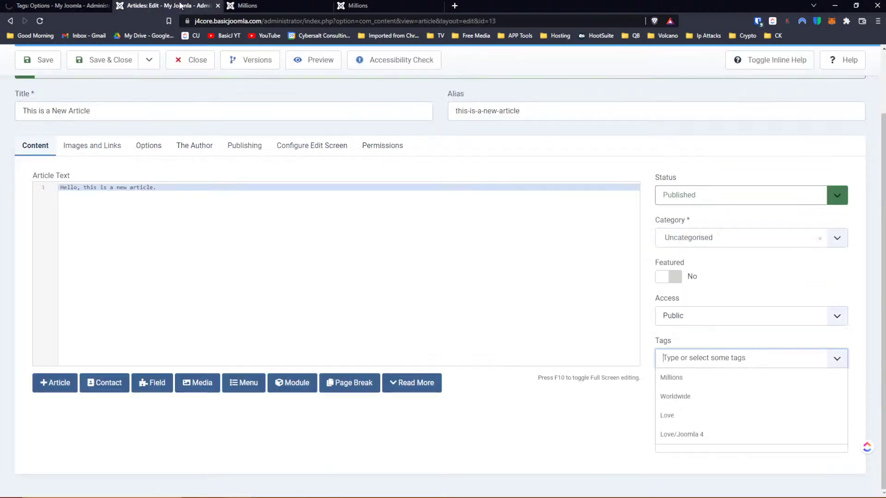
# Save the article and search its available tags for "m", extending the search to "mi".
pyautogui.click(37, 62)
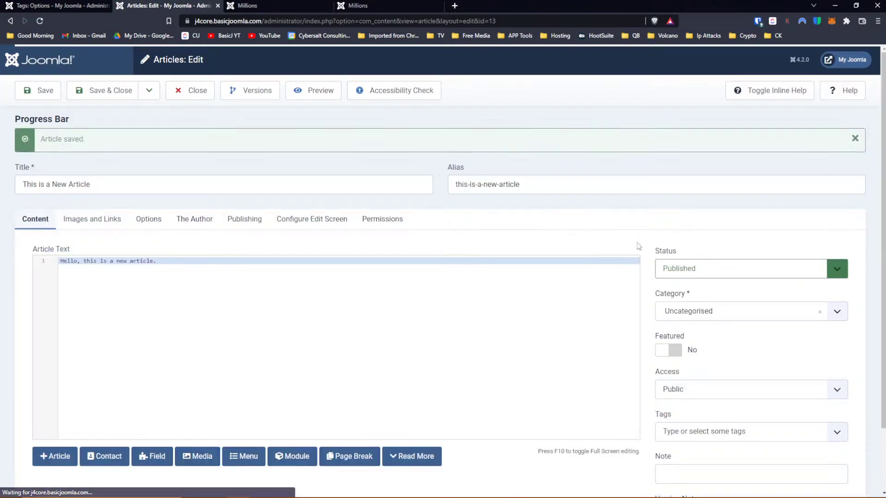
pyautogui.scroll(-2, 731, 270)
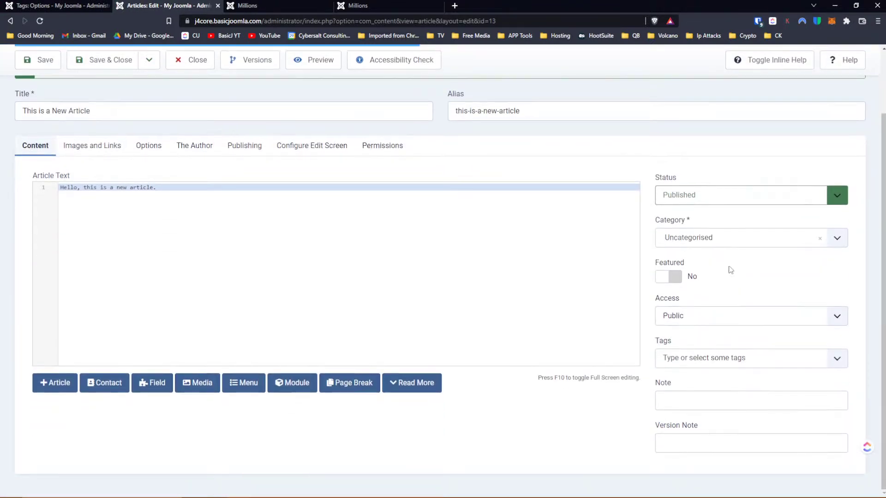
pyautogui.click(687, 355)
pyautogui.write('m')
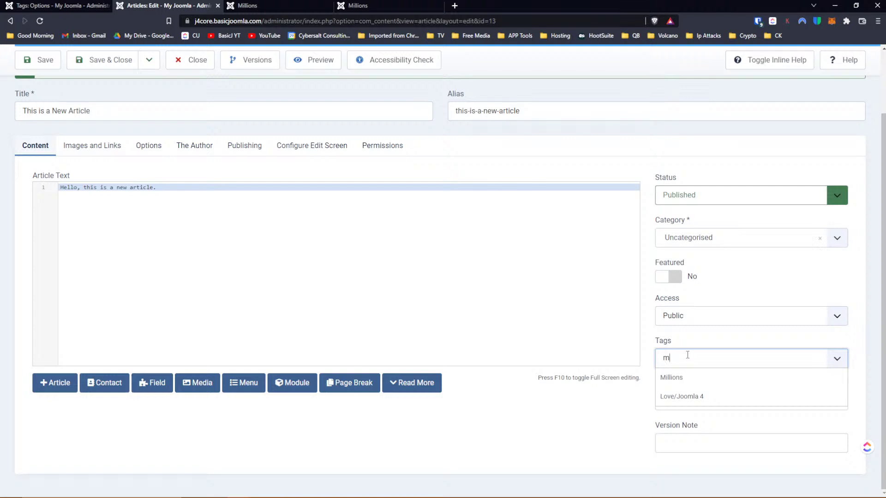
pyautogui.write('i')
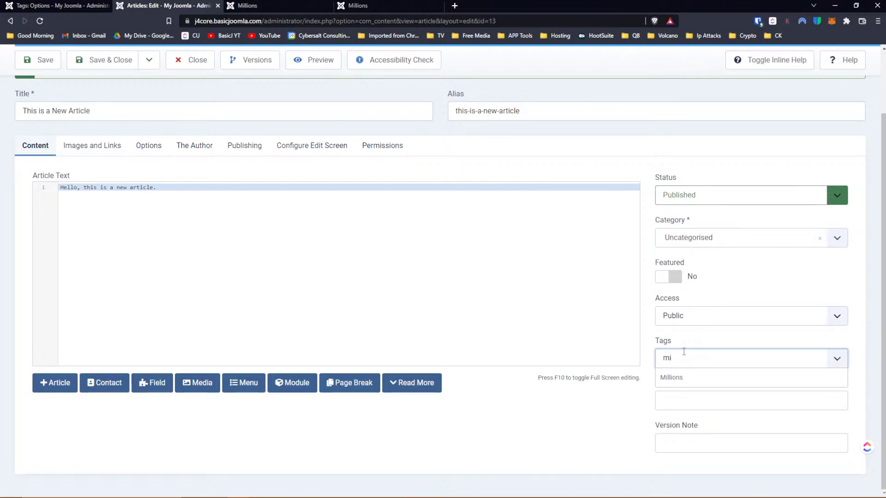
# Close the article and filter the article list by the Joomla 4 tag.
pyautogui.click(53, 7)
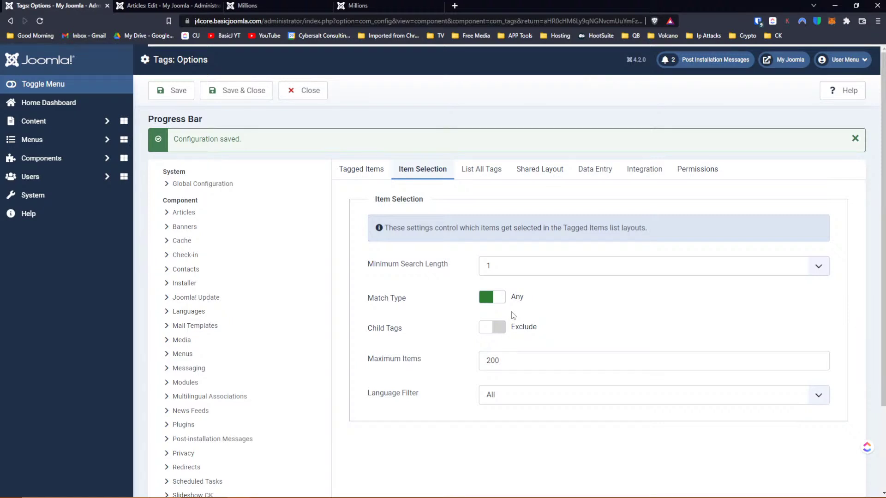
pyautogui.click(159, 6)
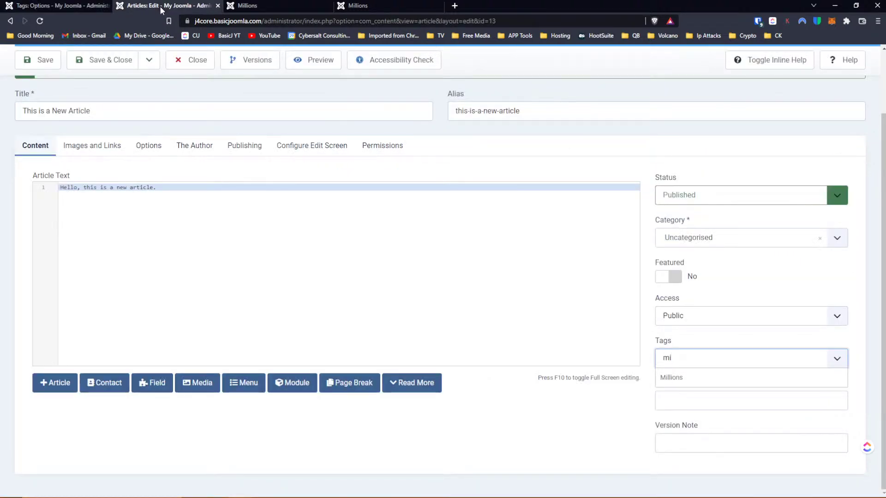
pyautogui.click(211, 68)
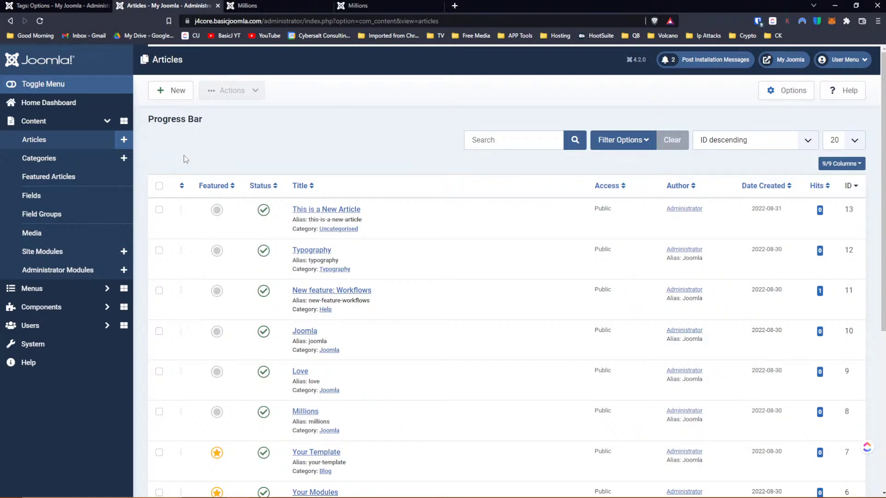
pyautogui.click(645, 144)
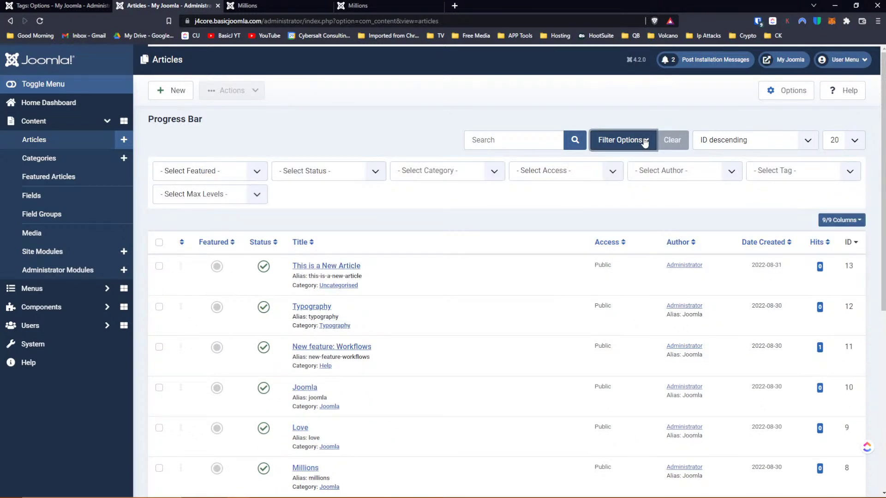
pyautogui.click(774, 172)
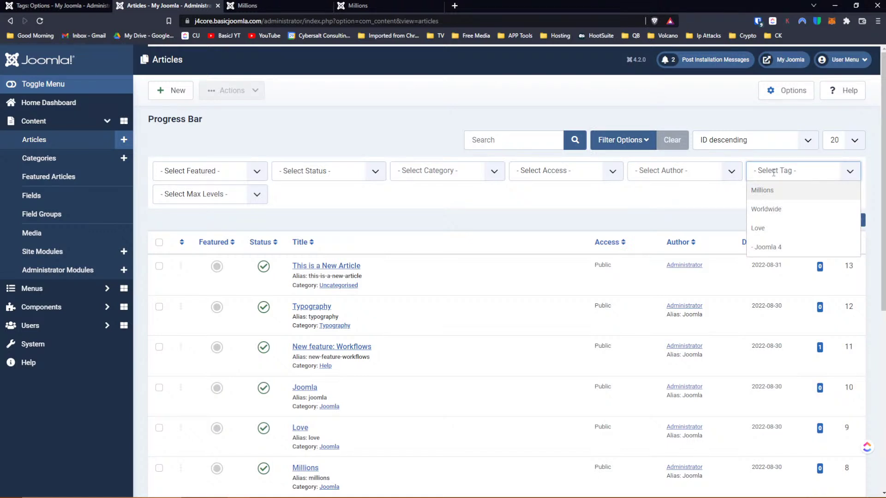
pyautogui.scroll(-2, 768, 248)
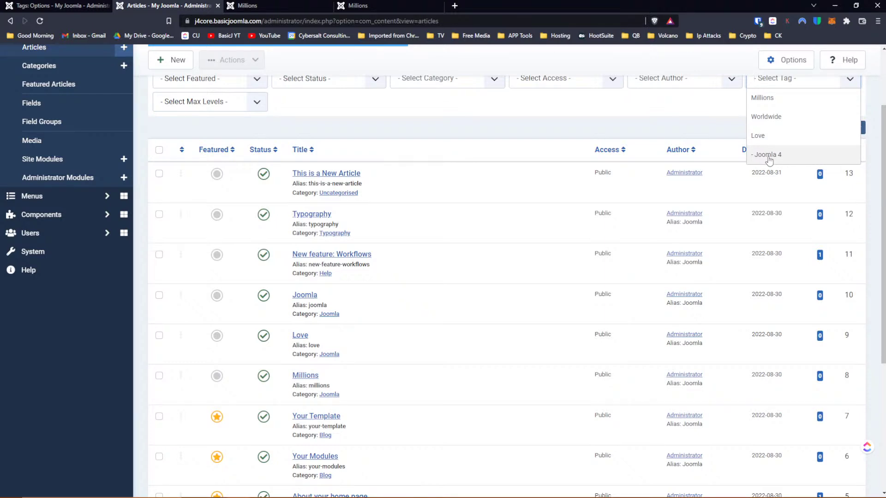
pyautogui.click(768, 156)
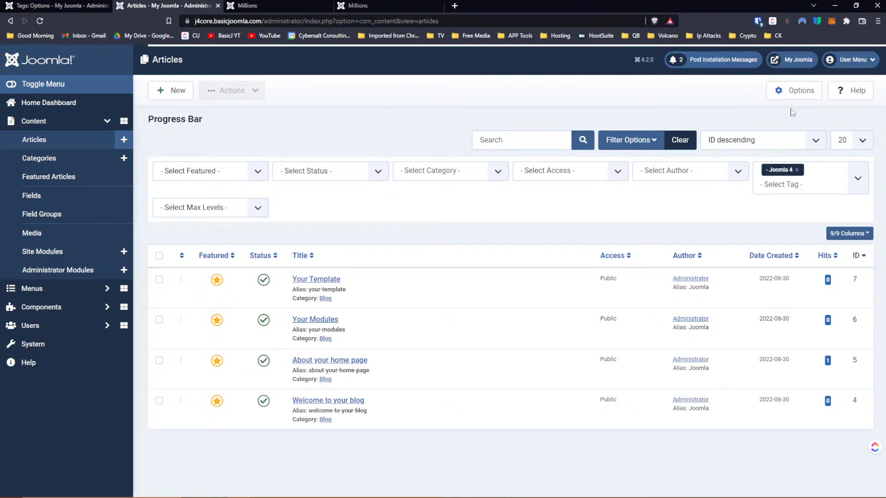
# Compare the Tags item selection options with the front-end Millions page and the tag choices in the article list's filter.
pyautogui.click(39, 9)
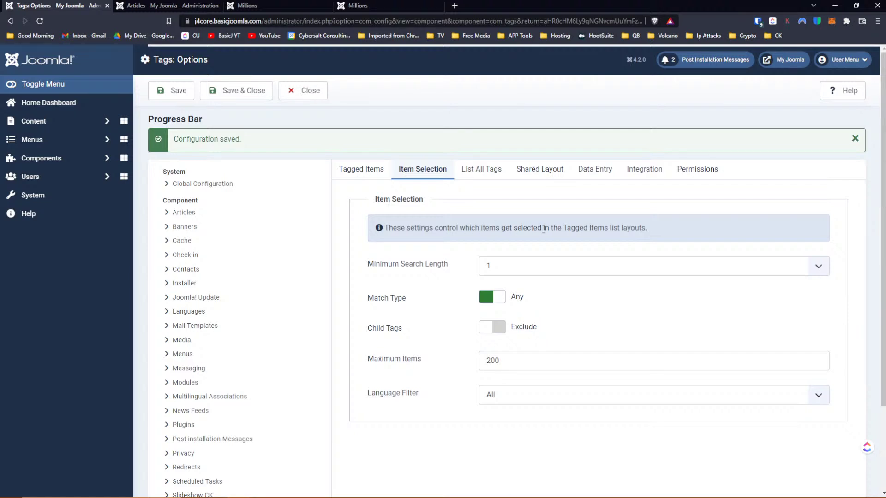
pyautogui.click(172, 9)
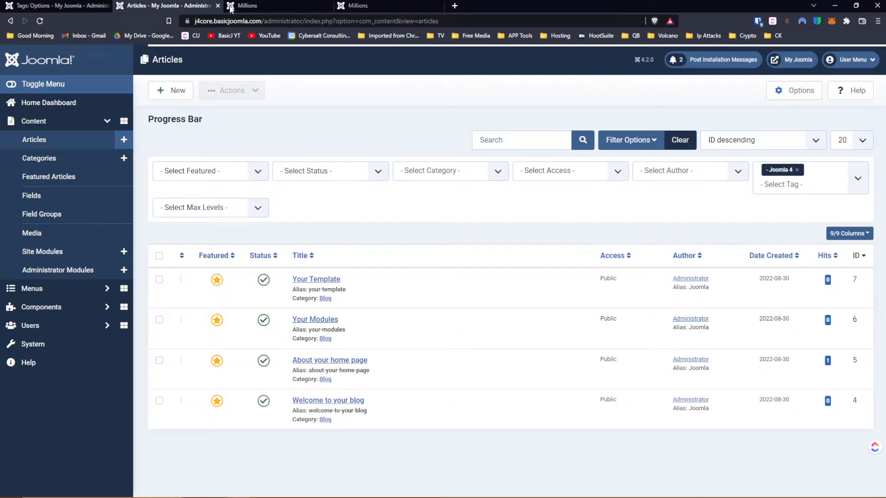
pyautogui.click(258, 4)
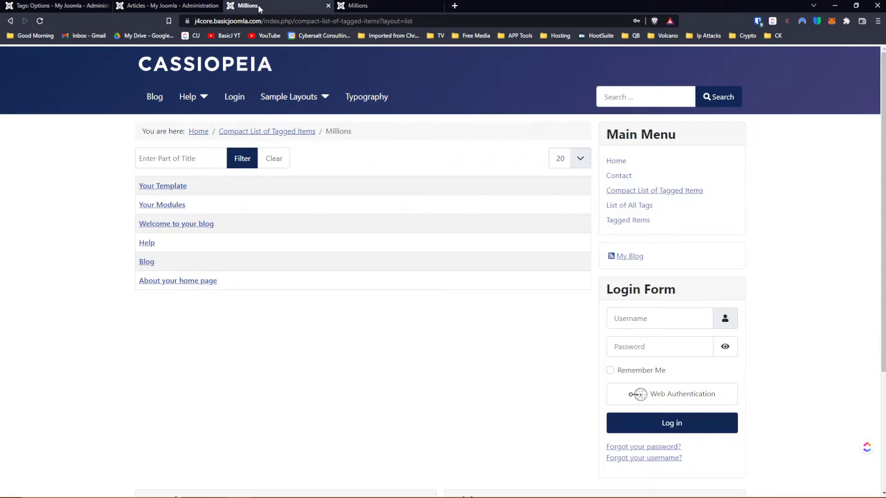
pyautogui.click(156, 8)
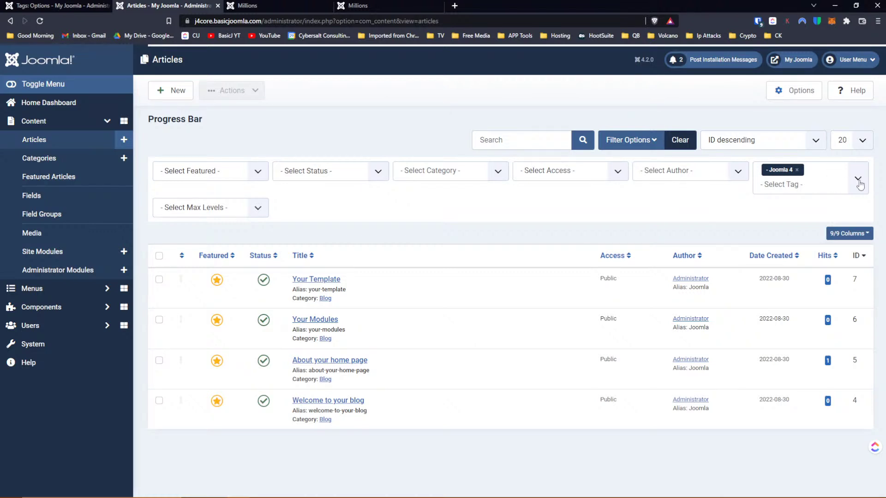
pyautogui.click(858, 180)
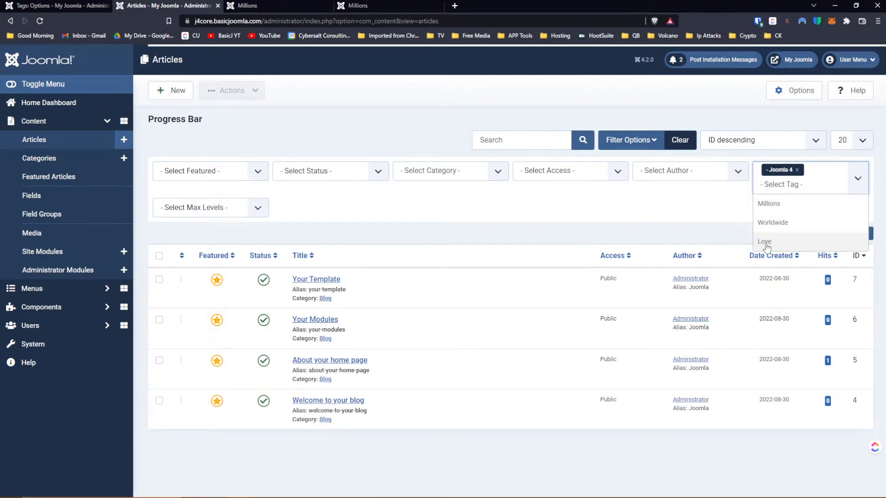
pyautogui.click(364, 109)
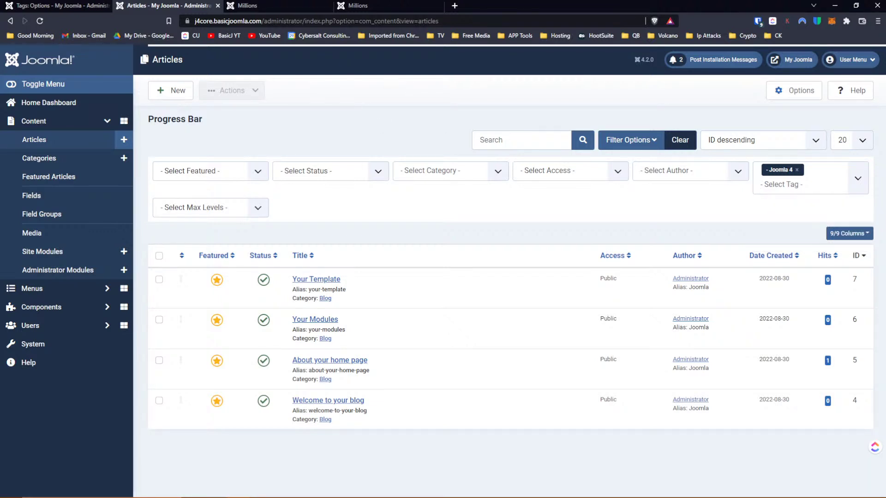
# Open the Main Menu's items in a new browser tab and open the Tagged Items menu item.
pyautogui.click(109, 293)
pyautogui.rightClick(59, 264)
pyautogui.click(85, 272)
pyautogui.click(277, 5)
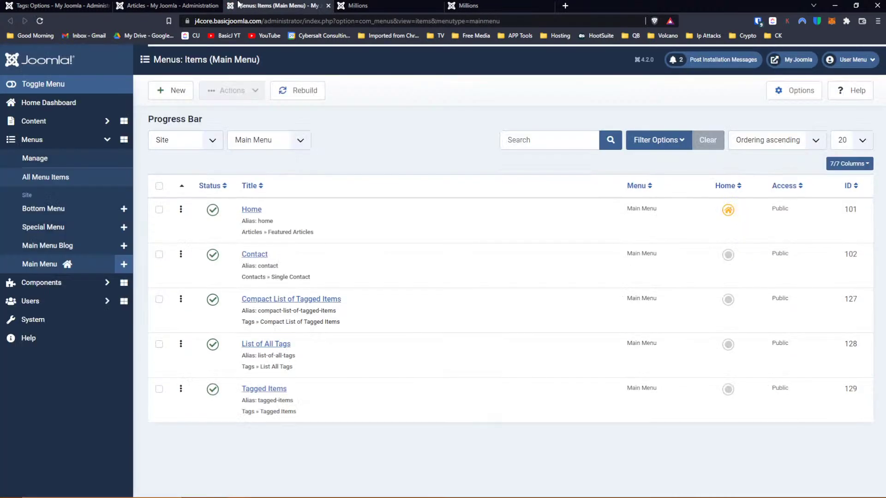
pyautogui.click(270, 392)
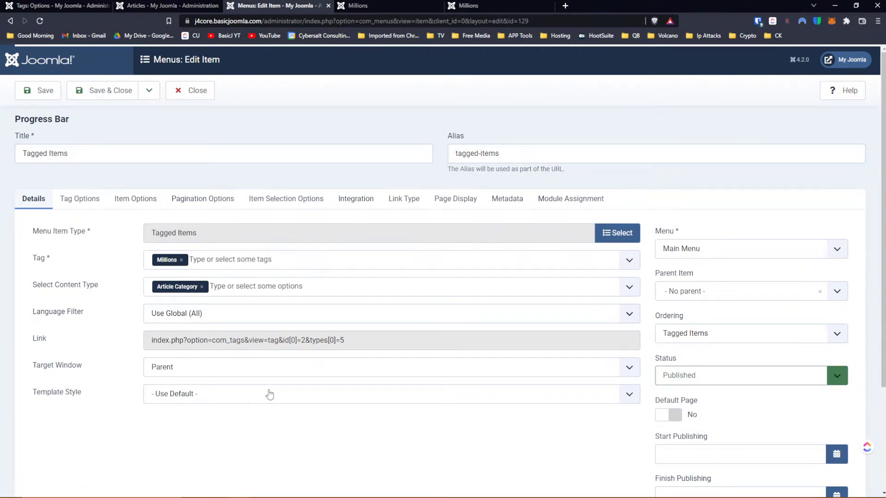
# Compare the Tags item selection options with the Tagged Items menu item's settings, and close the menu item.
pyautogui.click(156, 6)
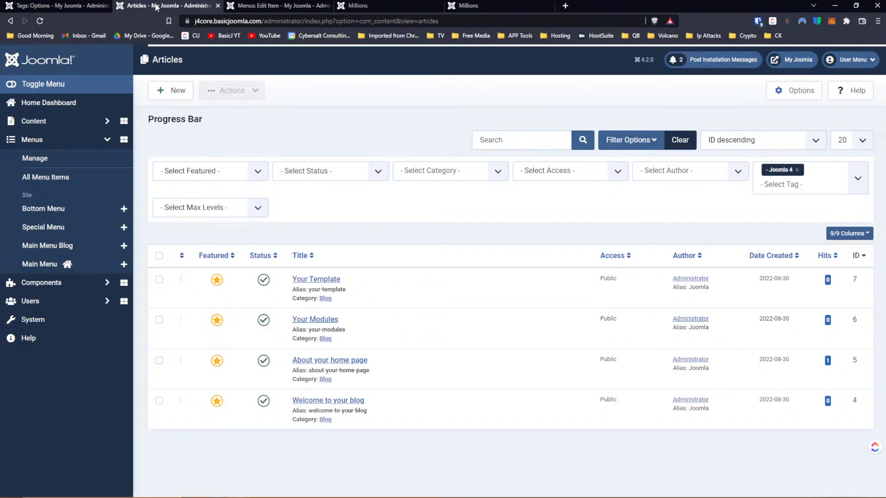
pyautogui.click(59, 7)
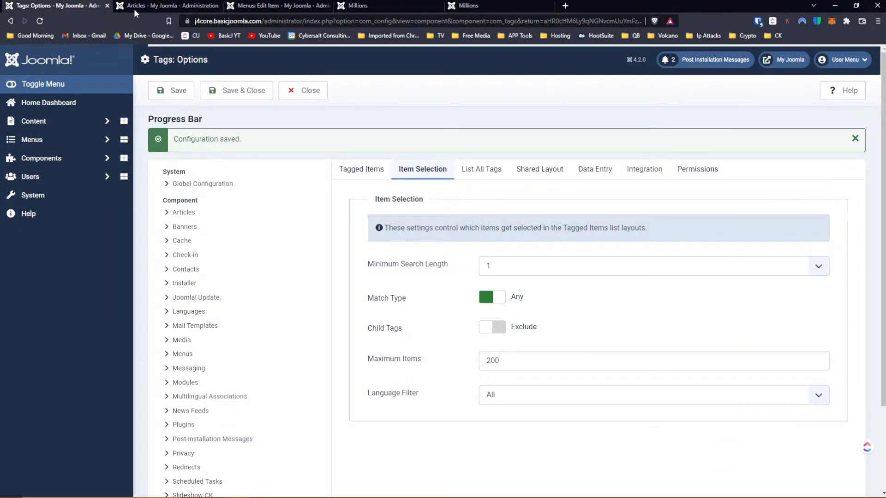
pyautogui.click(256, 5)
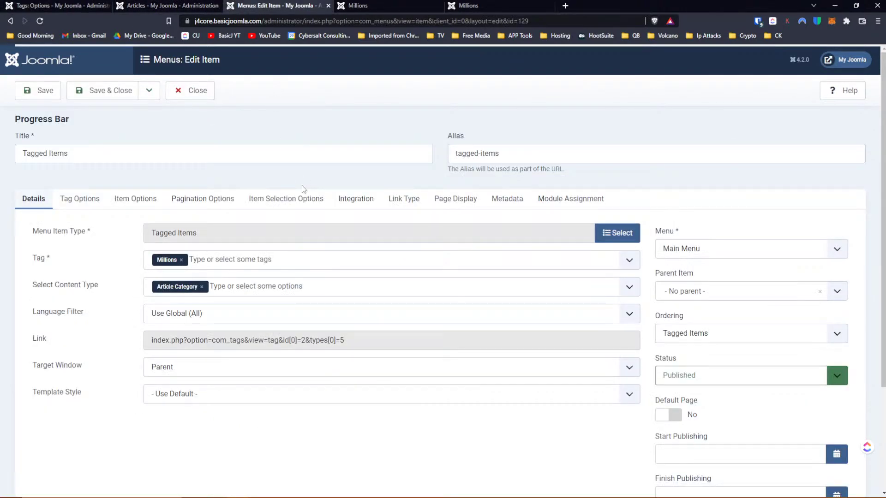
pyautogui.click(184, 91)
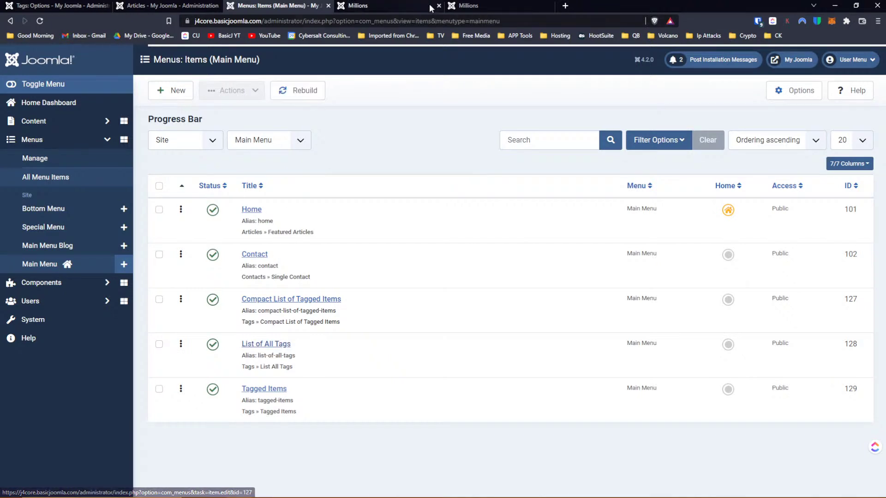
# Examine the List of All Tags page on the front end and return to the filtered article list.
pyautogui.click(465, 6)
pyautogui.click(639, 208)
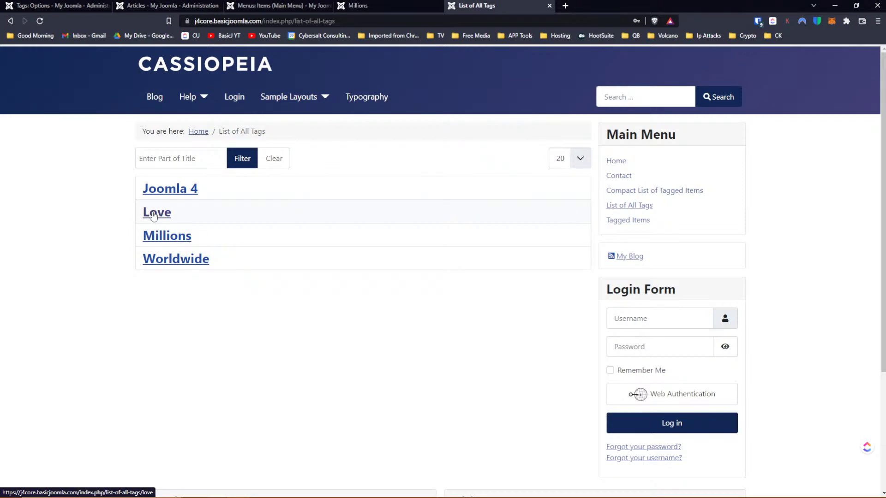
pyautogui.click(149, 7)
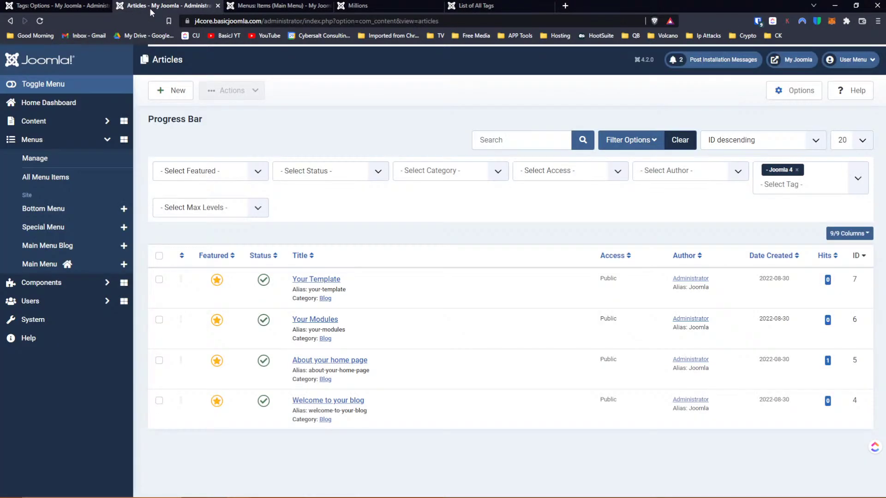
# Open the Tags component's tag list in a new browser tab from the Tags options page.
pyautogui.click(69, 7)
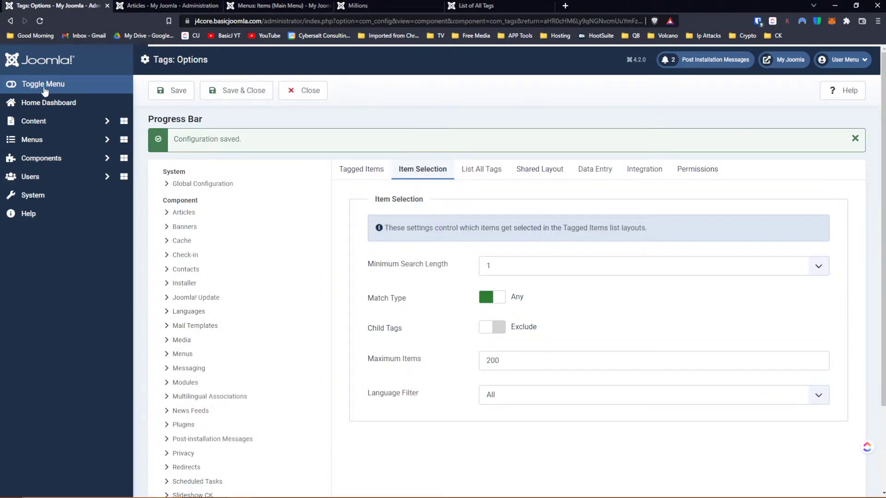
pyautogui.click(42, 158)
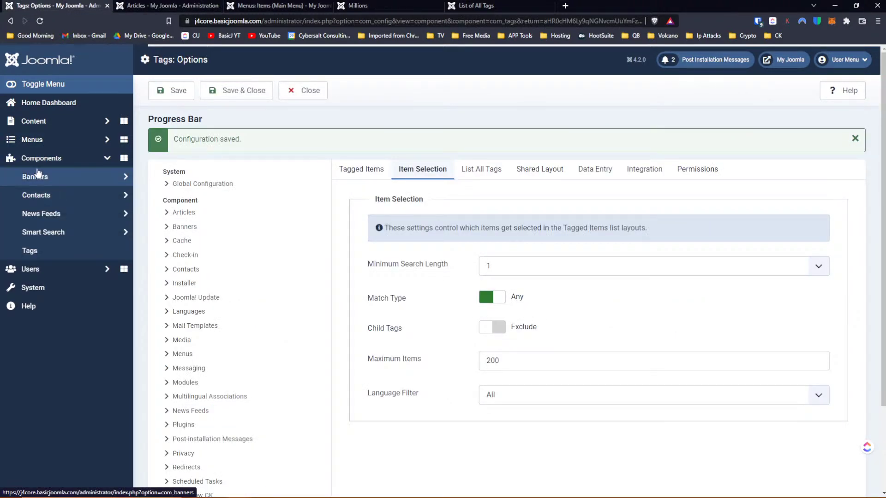
pyautogui.rightClick(29, 252)
pyautogui.click(54, 257)
pyautogui.click(152, 5)
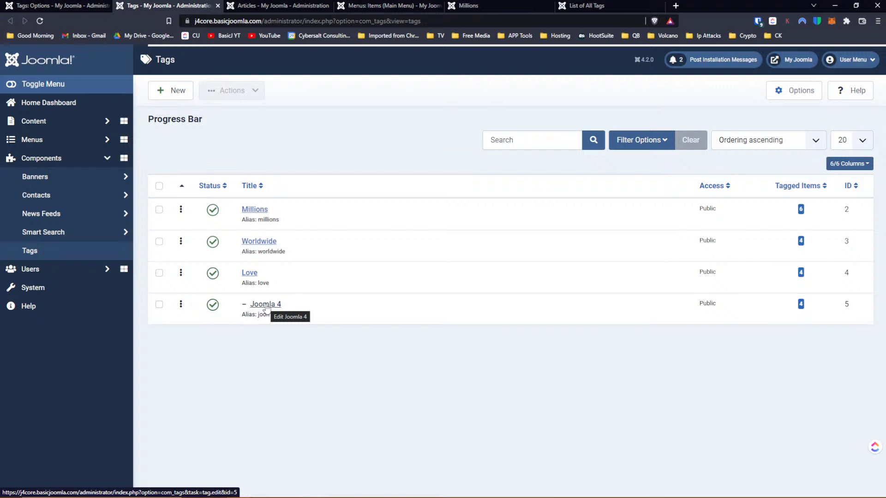
# Check the Child Tags option against the front-end Millions page, and reload the List of All Tags page.
pyautogui.click(54, 7)
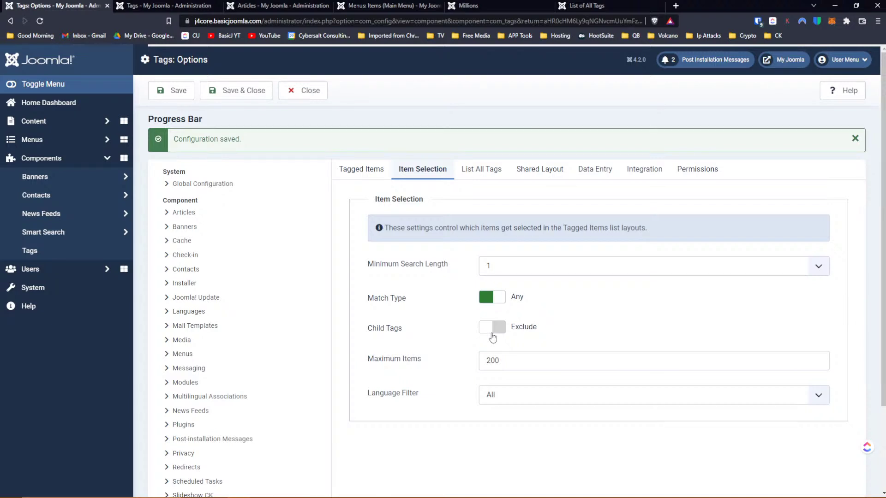
pyautogui.click(482, 5)
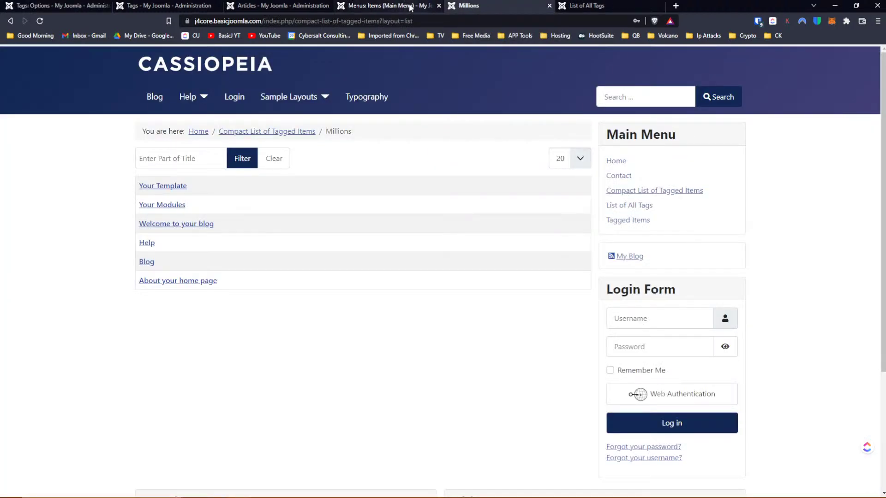
pyautogui.click(602, 6)
pyautogui.click(39, 21)
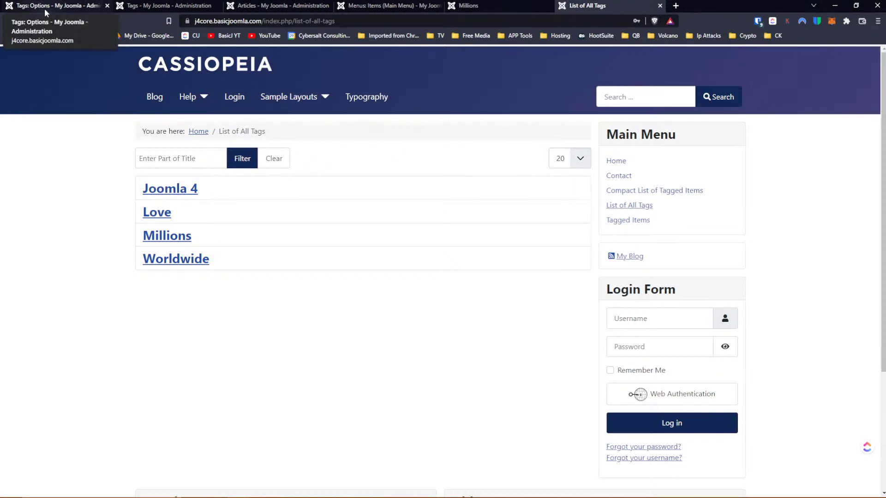
# Open the List of All Tags menu item from the Main Menu and examine its display and selection options.
pyautogui.click(376, 6)
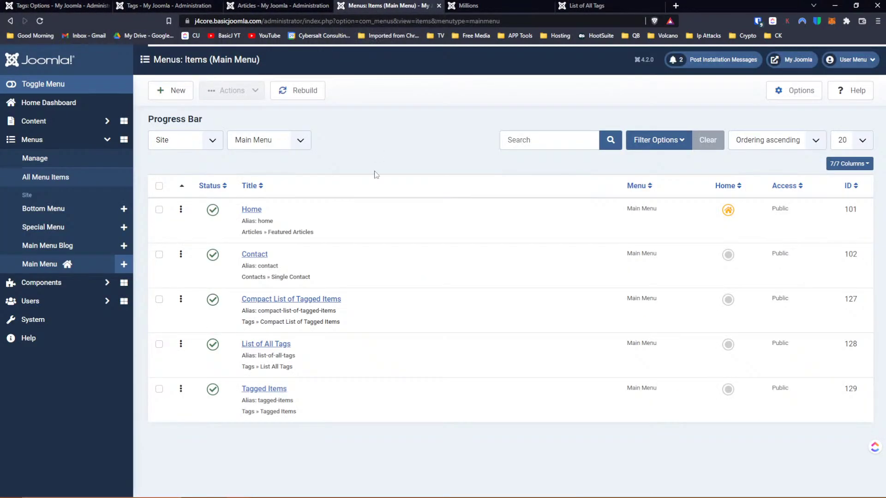
pyautogui.click(273, 347)
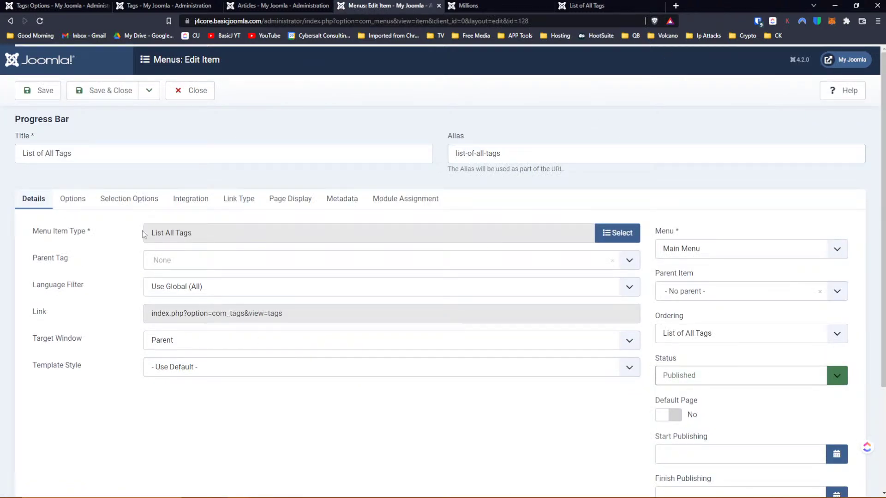
pyautogui.click(72, 199)
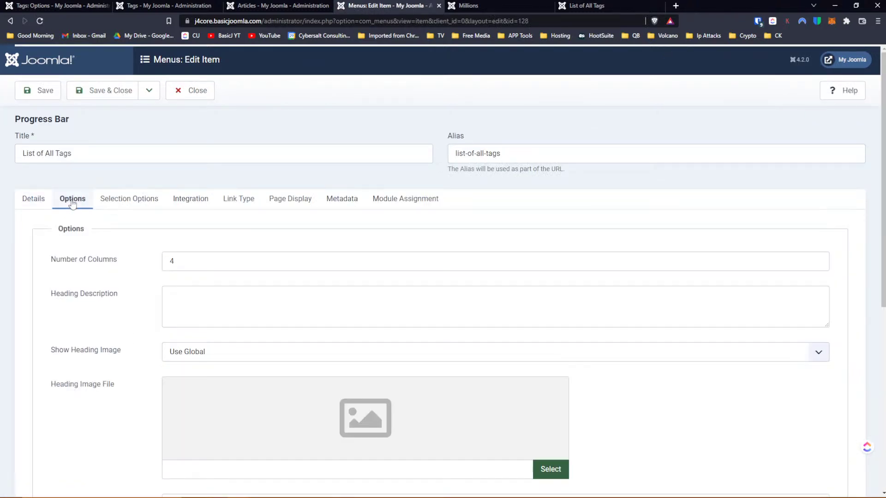
pyautogui.scroll(-2, 95, 249)
pyautogui.scroll(-5, 94, 249)
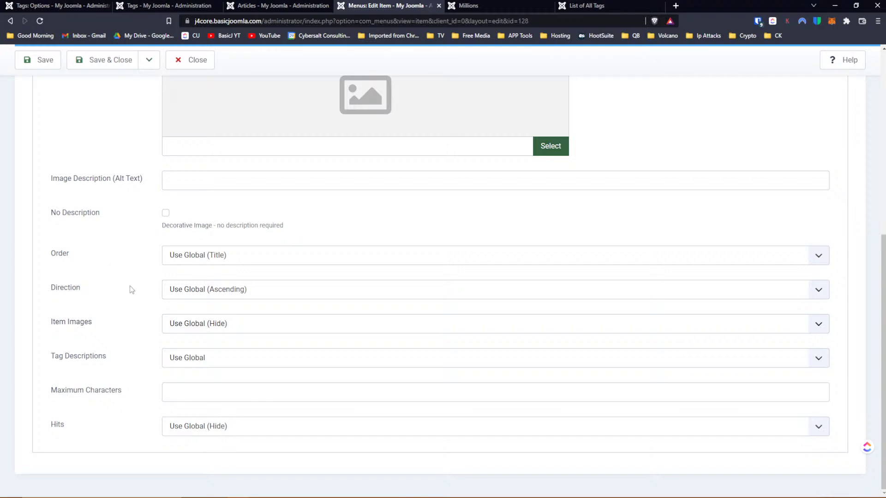
pyautogui.scroll(5, 131, 289)
pyautogui.click(125, 203)
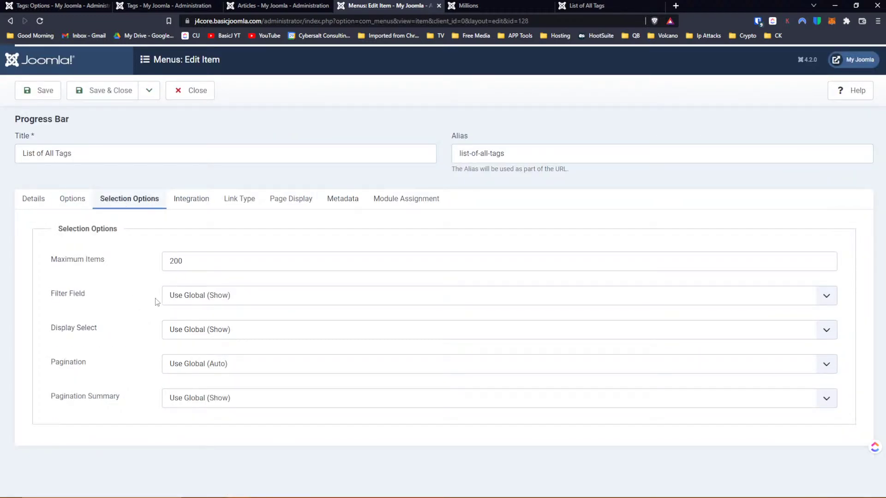
# Examine the List of All Tags menu item's integration, link type, page display and metadata settings.
pyautogui.click(189, 204)
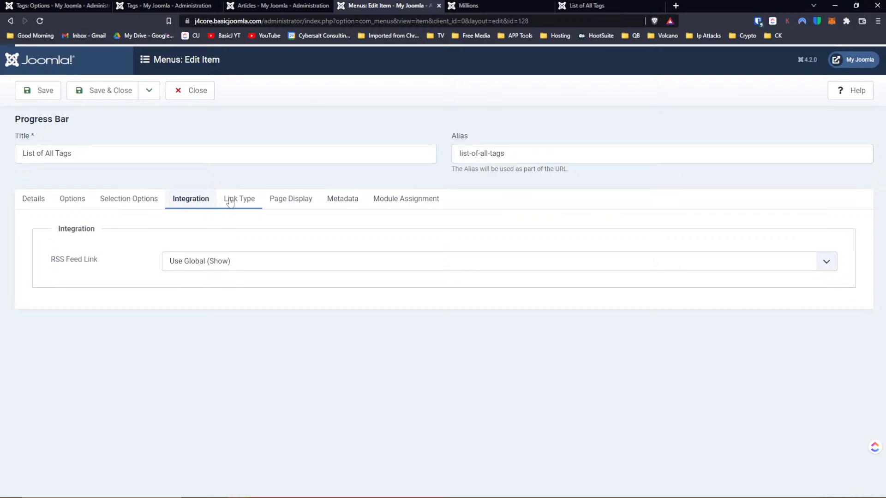
pyautogui.click(239, 202)
pyautogui.scroll(-3, 240, 232)
pyautogui.scroll(3, 240, 232)
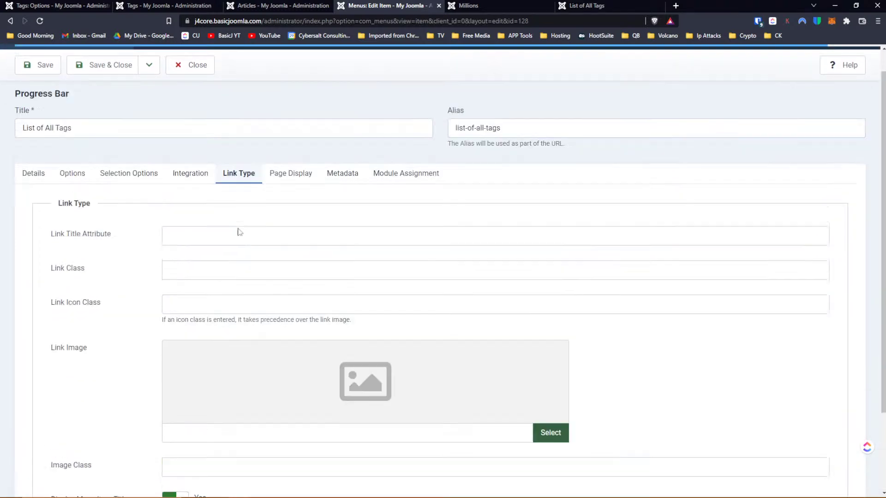
pyautogui.click(291, 199)
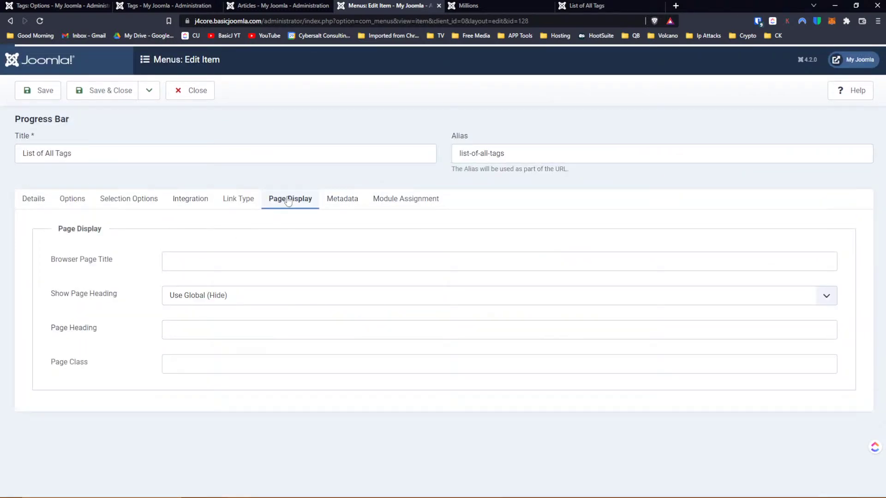
pyautogui.click(356, 209)
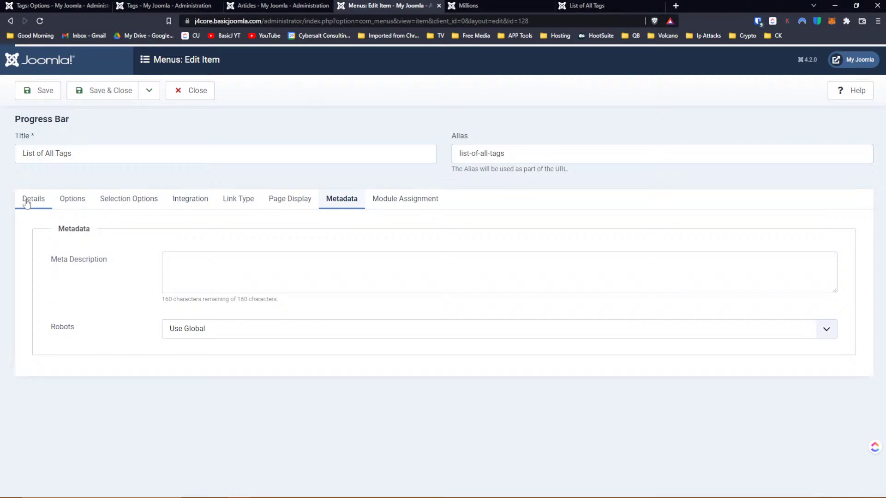
# Look for a child tag setting in the List of All Tags menu item's details and display options.
pyautogui.click(51, 205)
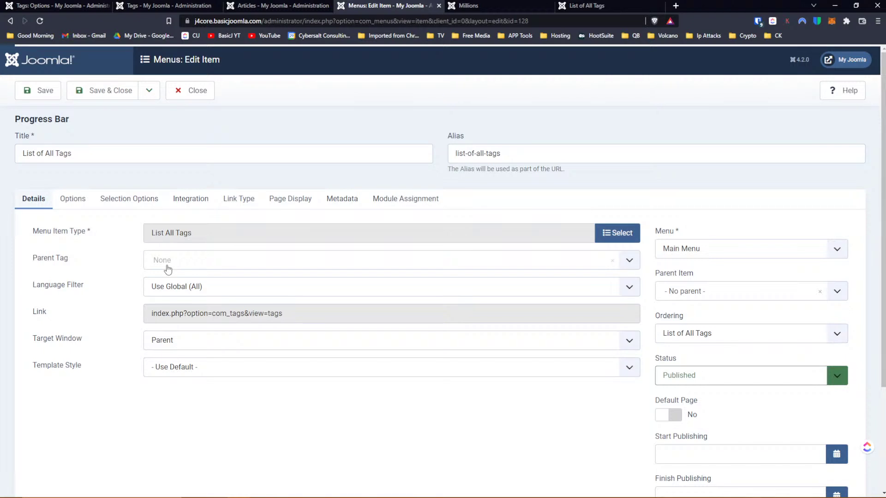
pyautogui.click(76, 202)
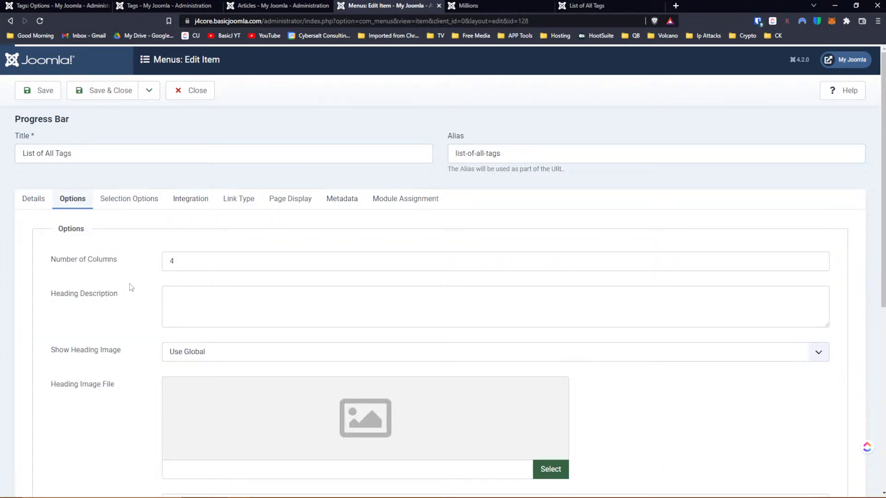
pyautogui.scroll(-2, 131, 288)
pyautogui.scroll(-2, 131, 287)
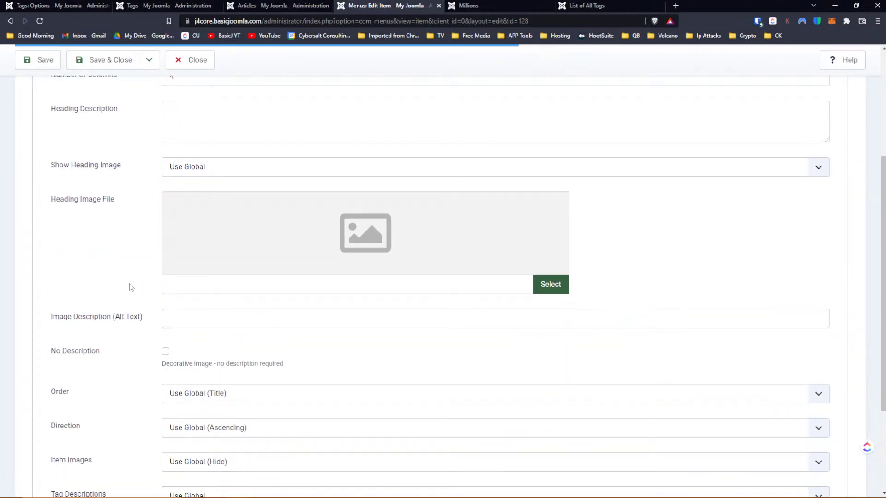
pyautogui.scroll(-3, 131, 287)
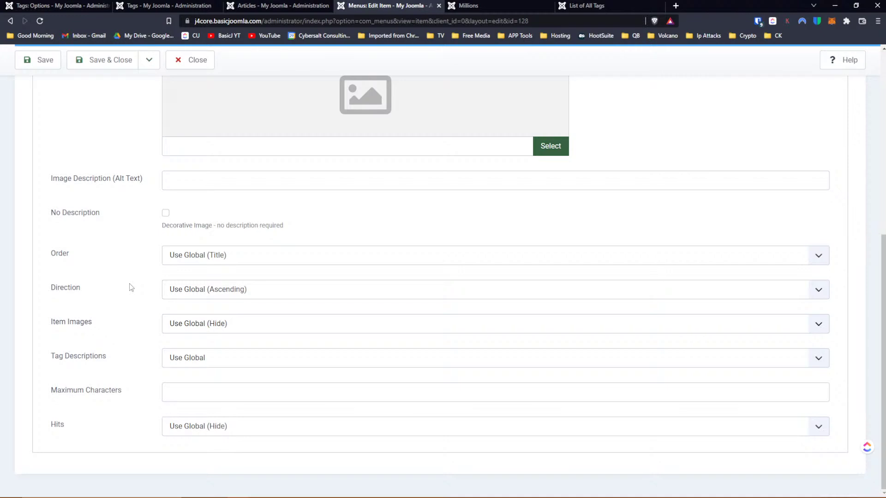
pyautogui.scroll(7, 125, 374)
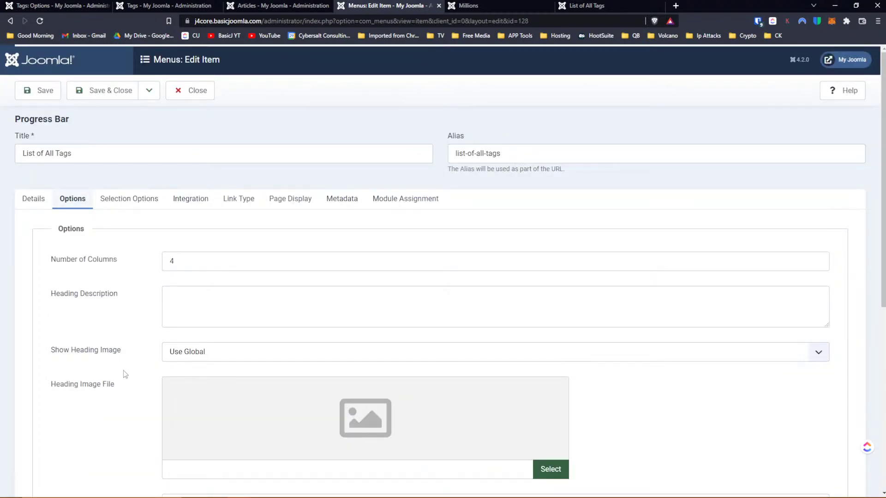
# Open the help page for the Tags options, read its Item Selection descriptions, and return to the options page.
pyautogui.click(56, 5)
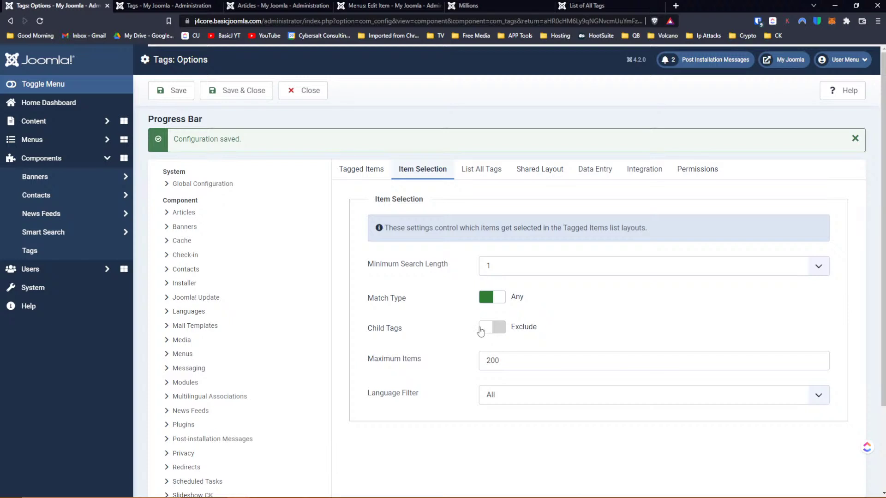
pyautogui.click(839, 92)
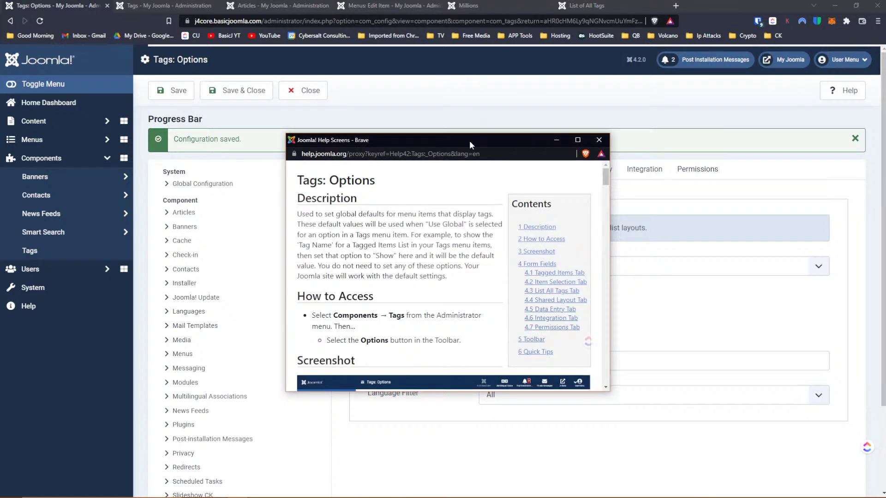
pyautogui.scroll(-7, 463, 257)
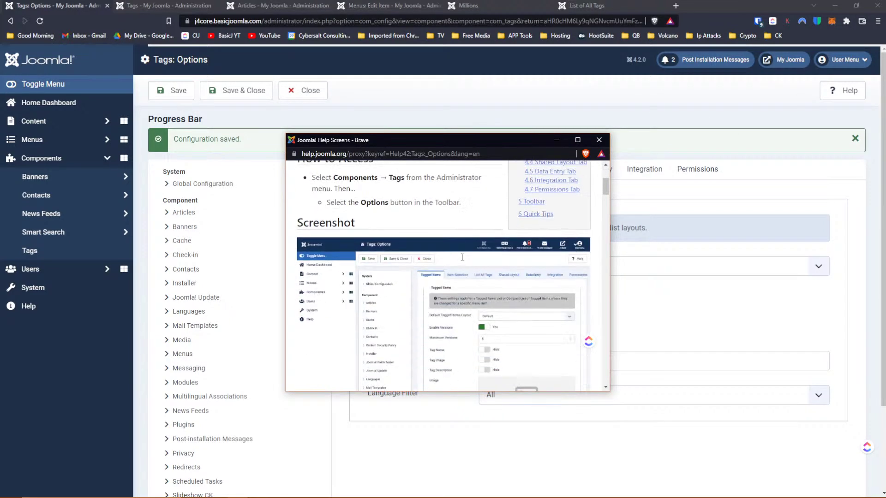
pyautogui.scroll(-4, 463, 261)
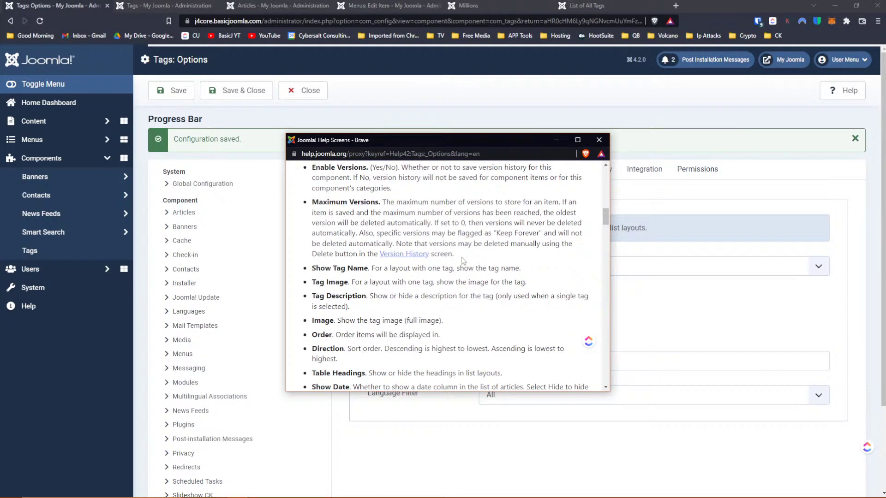
pyautogui.scroll(-3, 464, 261)
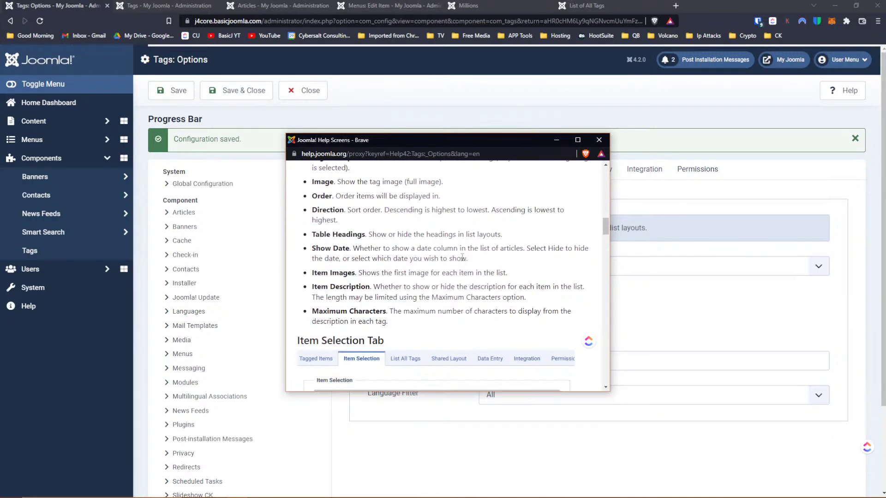
pyautogui.scroll(-4, 462, 257)
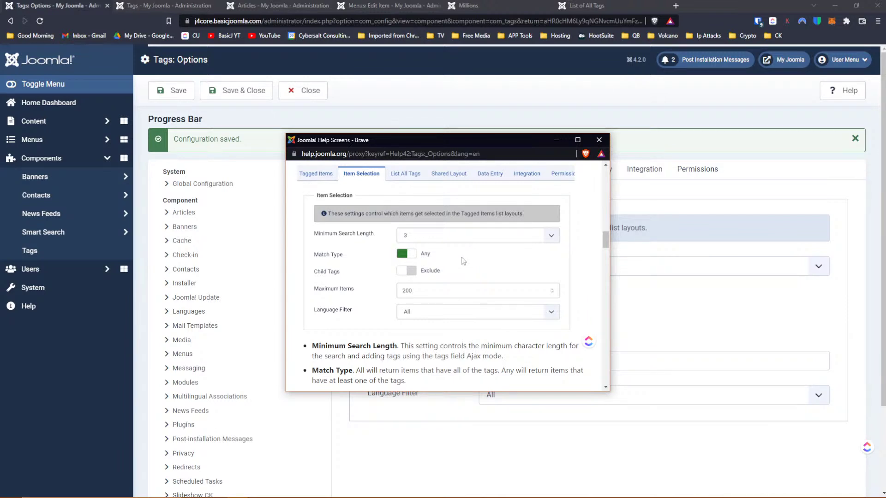
pyautogui.scroll(-2, 414, 270)
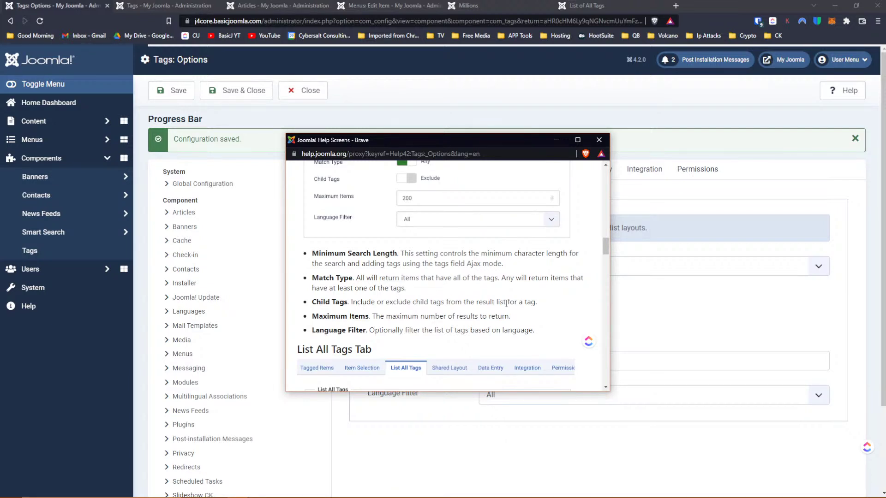
pyautogui.click(654, 314)
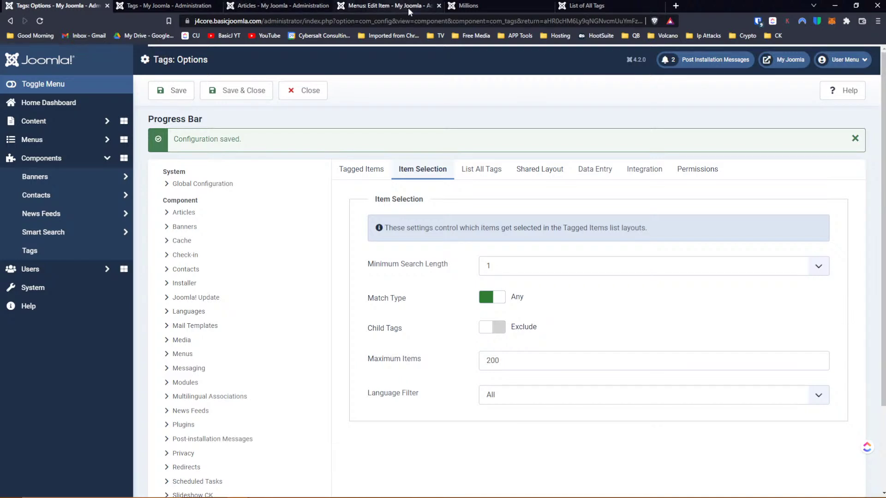
# Recheck the List of All Tags menu item's selection, integration, link type, page display and metadata settings for a child tag option.
pyautogui.click(378, 7)
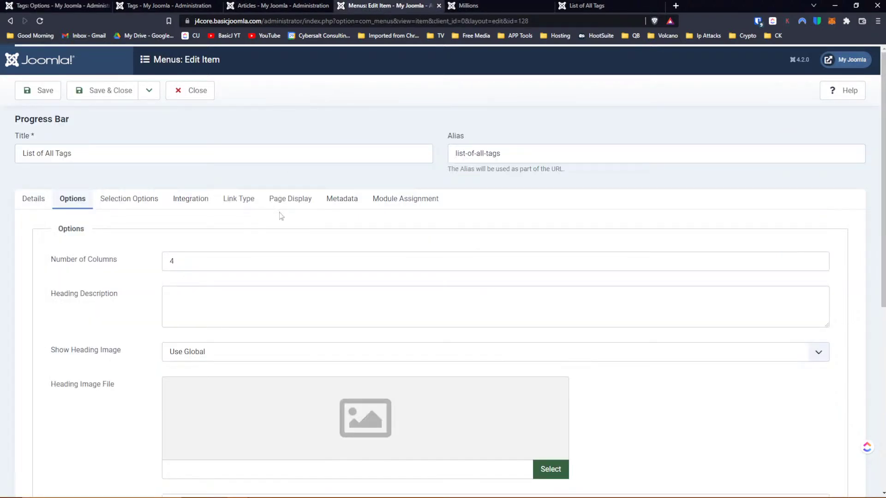
pyautogui.click(131, 206)
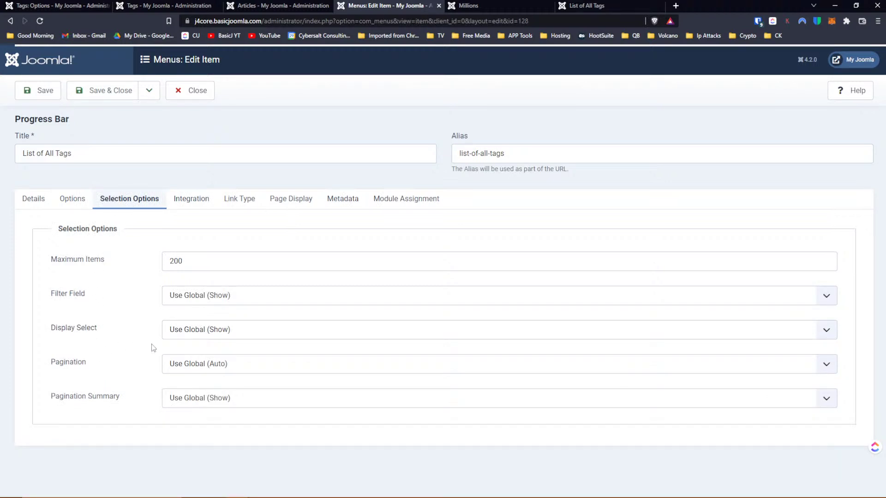
pyautogui.click(180, 338)
pyautogui.click(126, 309)
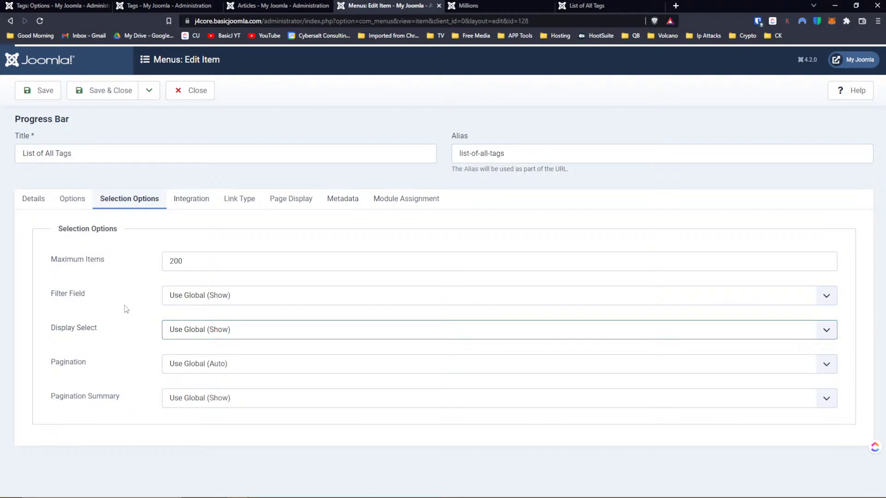
pyautogui.click(189, 199)
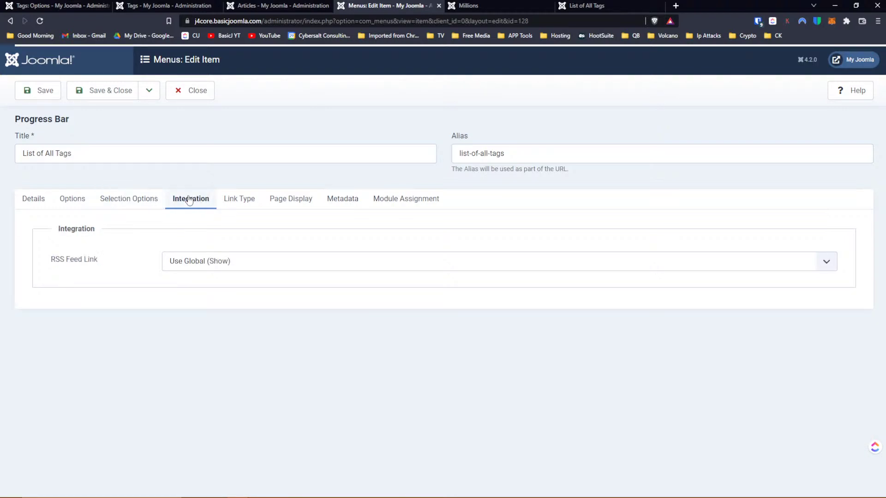
pyautogui.click(239, 200)
pyautogui.scroll(-3, 82, 283)
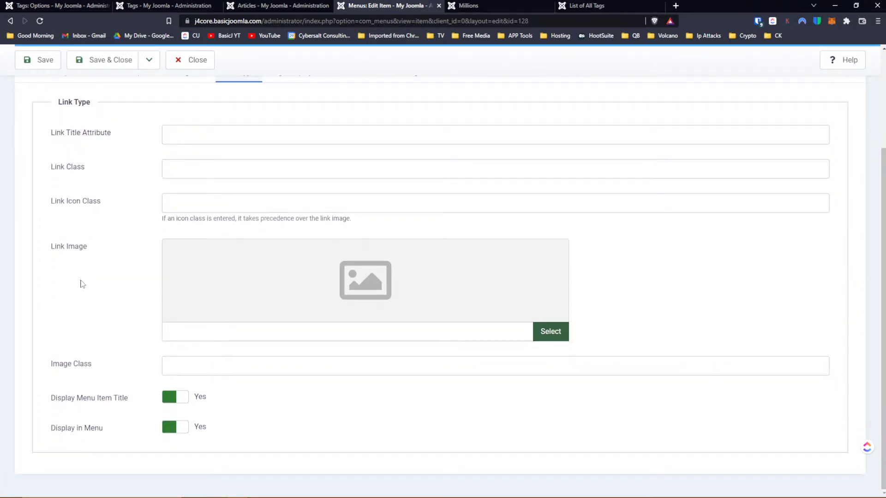
pyautogui.scroll(3, 81, 283)
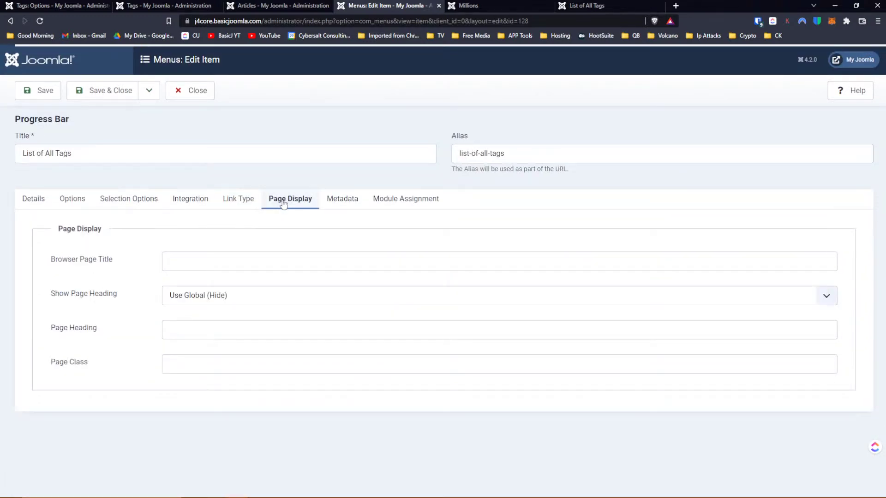
pyautogui.click(342, 202)
# Review the List of All Tags menu item's display options, checking the choices for Item Images and Direction.
pyautogui.click(69, 204)
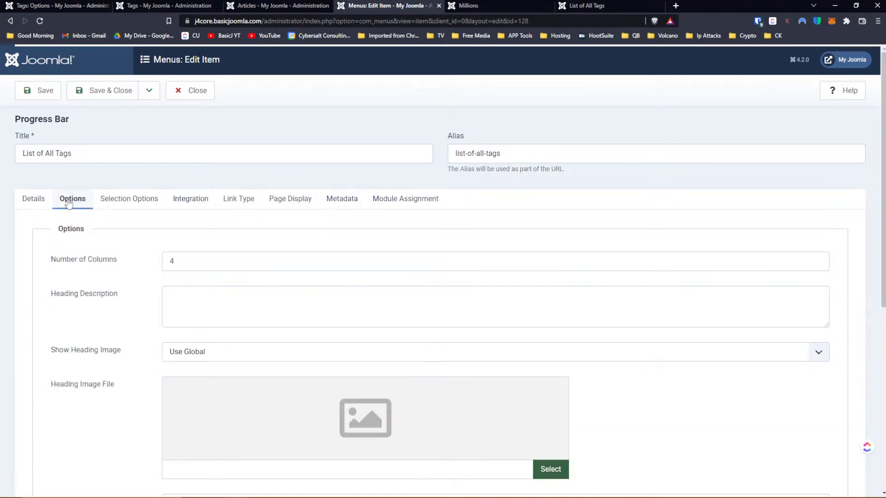
pyautogui.scroll(-5, 110, 292)
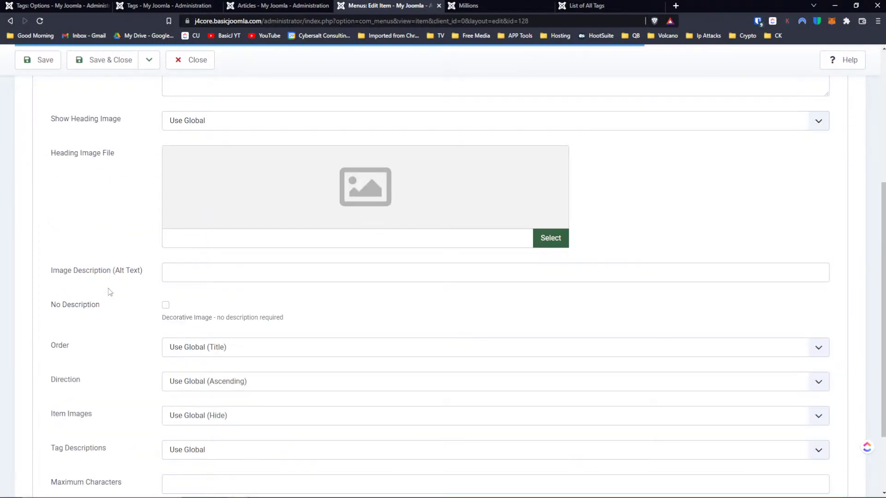
pyautogui.scroll(-2, 109, 292)
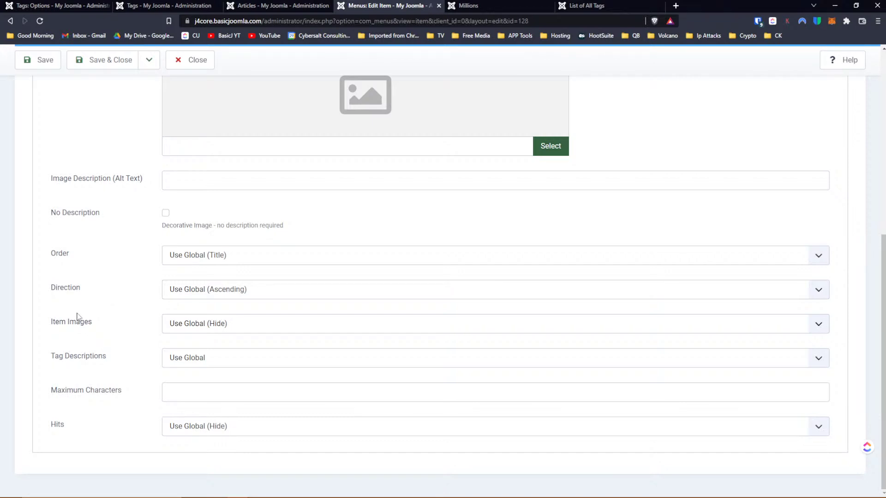
pyautogui.click(201, 330)
pyautogui.click(205, 332)
pyautogui.click(203, 295)
pyautogui.click(204, 291)
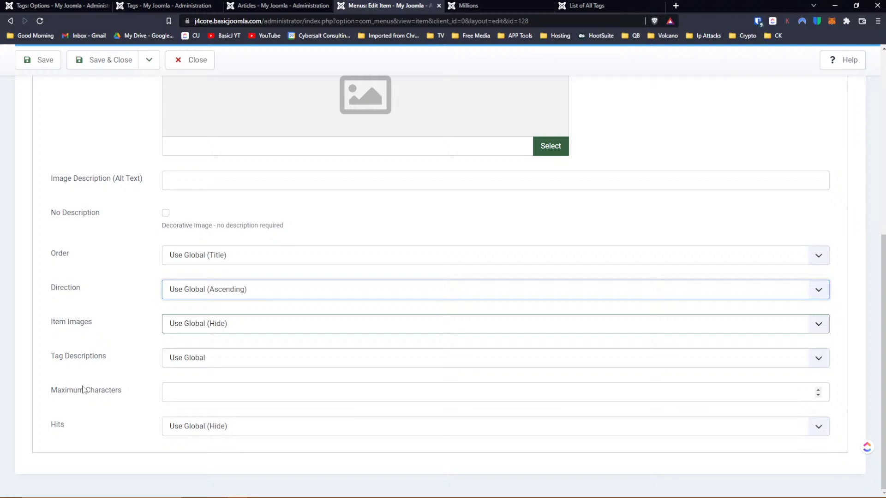
# Finish reviewing the List of All Tags menu item's options and close it without making changes.
pyautogui.scroll(3, 83, 390)
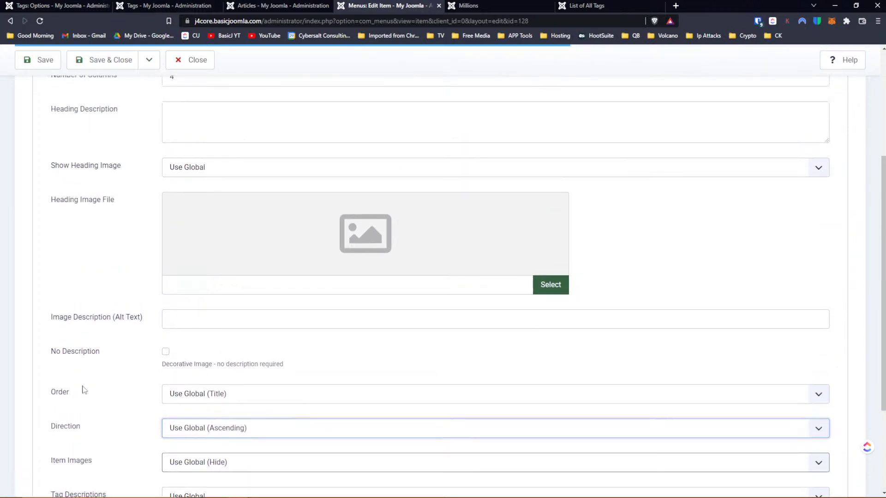
pyautogui.scroll(4, 84, 390)
pyautogui.rightClick(84, 390)
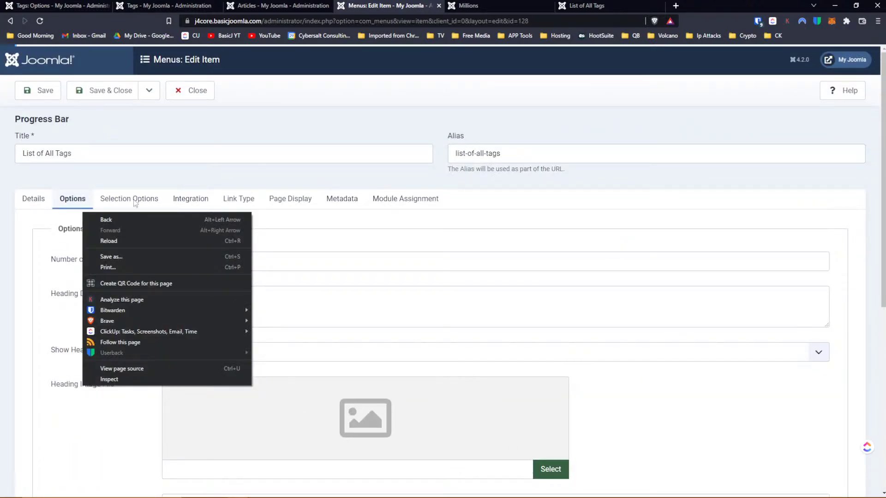
pyautogui.click(196, 93)
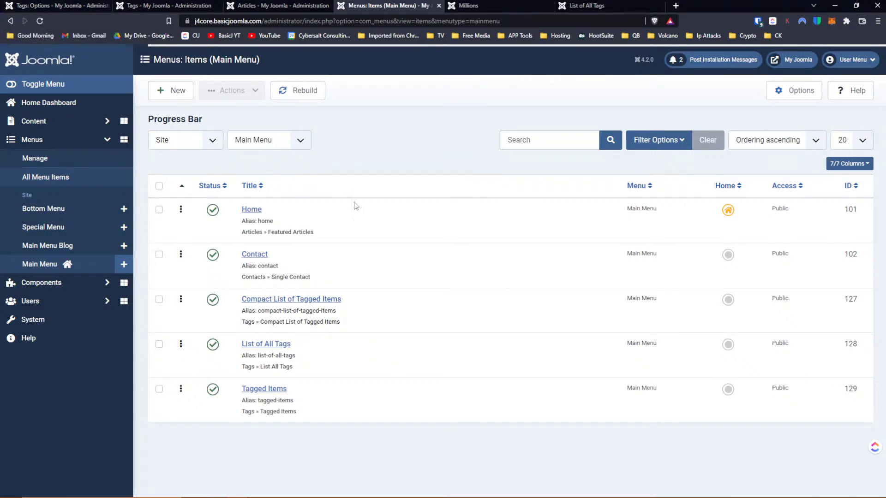
# Open the Tagged Items menu item, review the available content types, and close it unchanged.
pyautogui.click(275, 392)
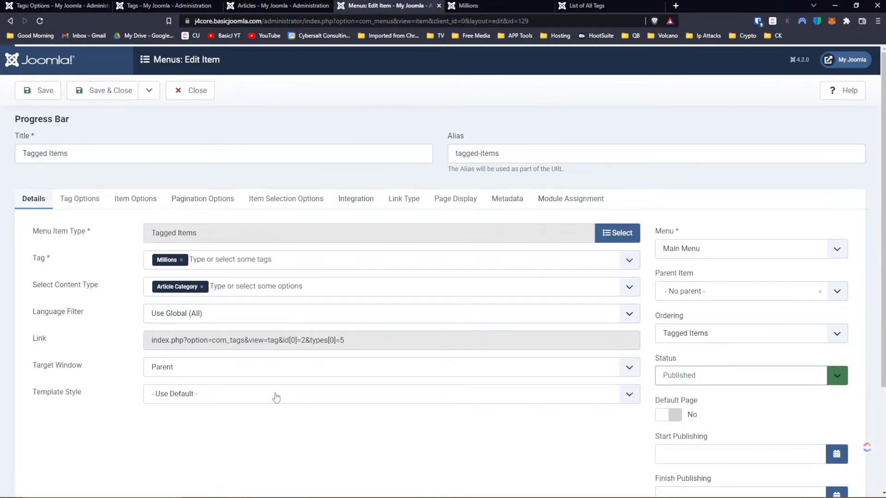
pyautogui.click(238, 287)
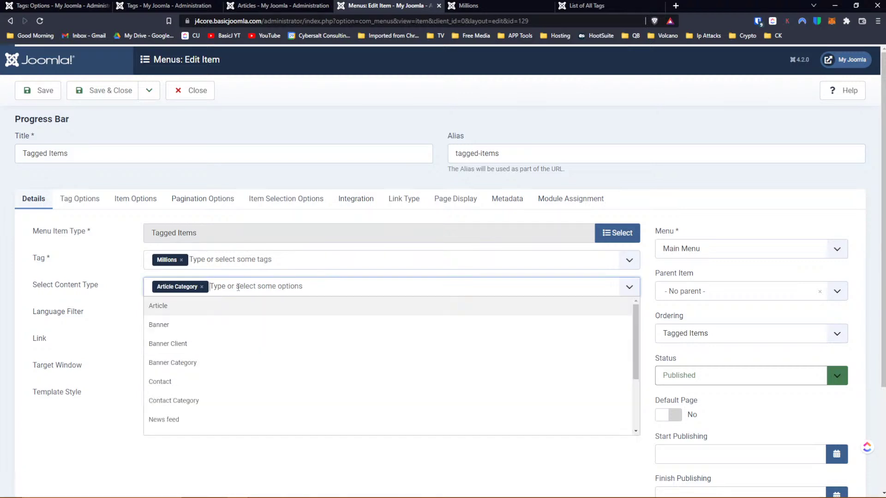
pyautogui.scroll(-5, 248, 326)
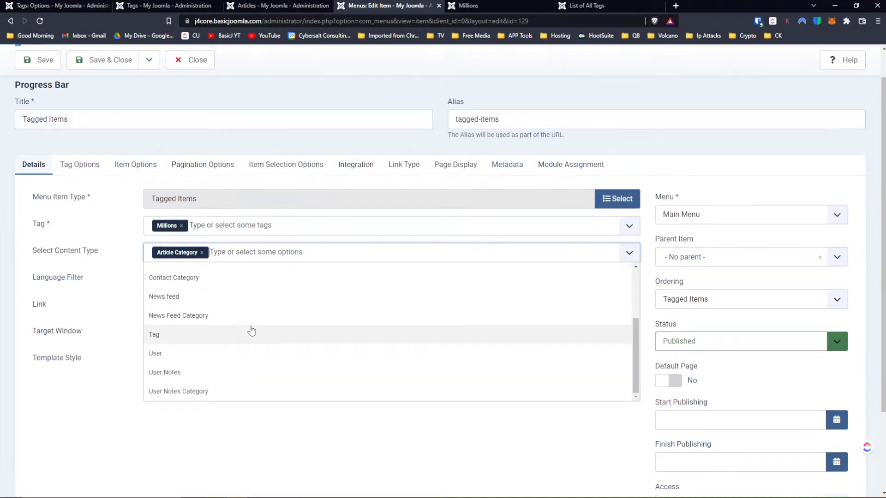
pyautogui.scroll(5, 252, 330)
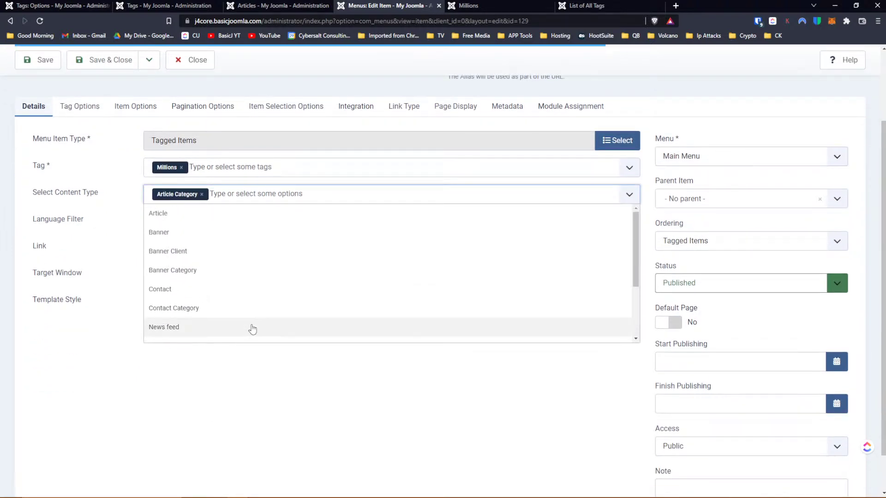
pyautogui.click(595, 121)
pyautogui.scroll(3, 281, 136)
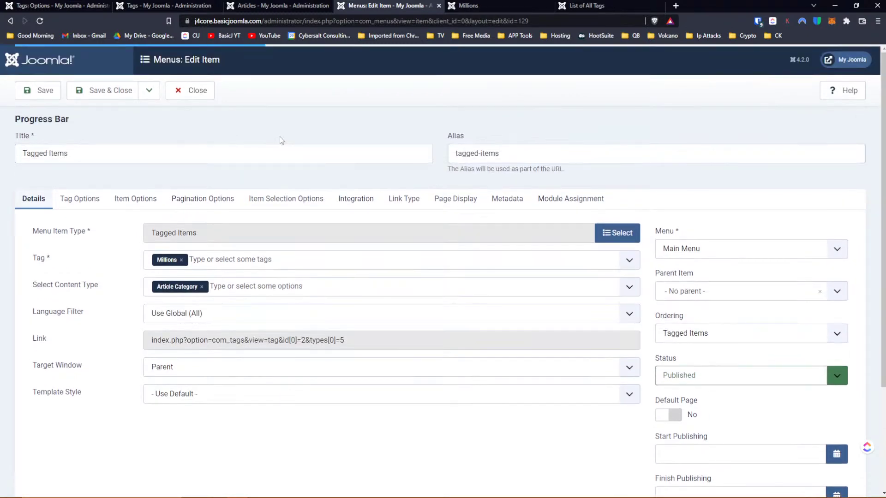
pyautogui.click(205, 96)
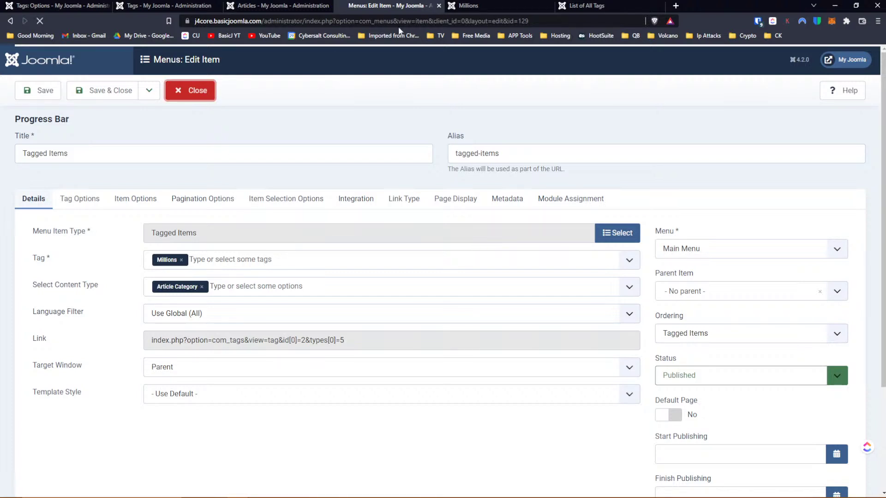
# Open the Welcome to your blog article from the front-end Millions tag page and examine its tags.
pyautogui.click(514, 5)
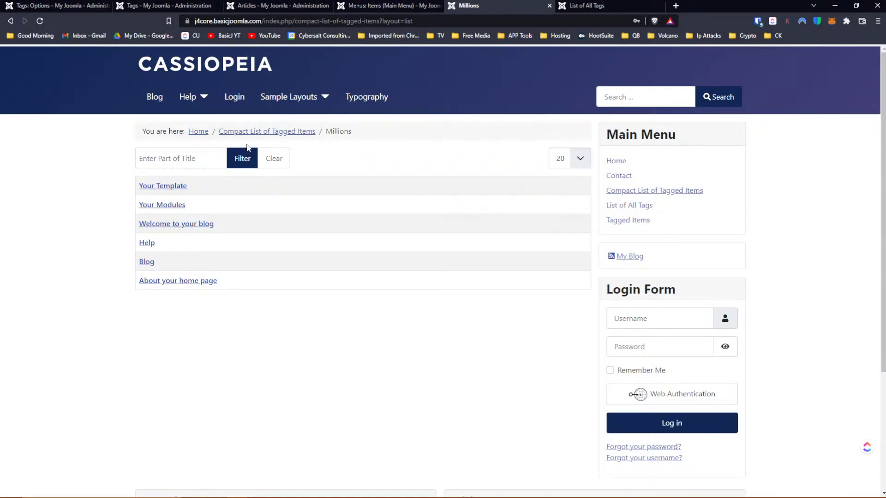
pyautogui.click(179, 225)
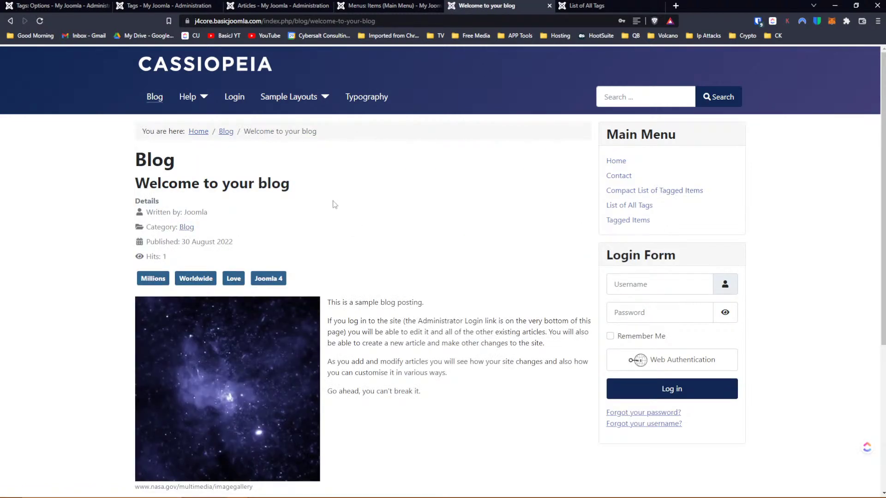
pyautogui.scroll(-1, 222, 148)
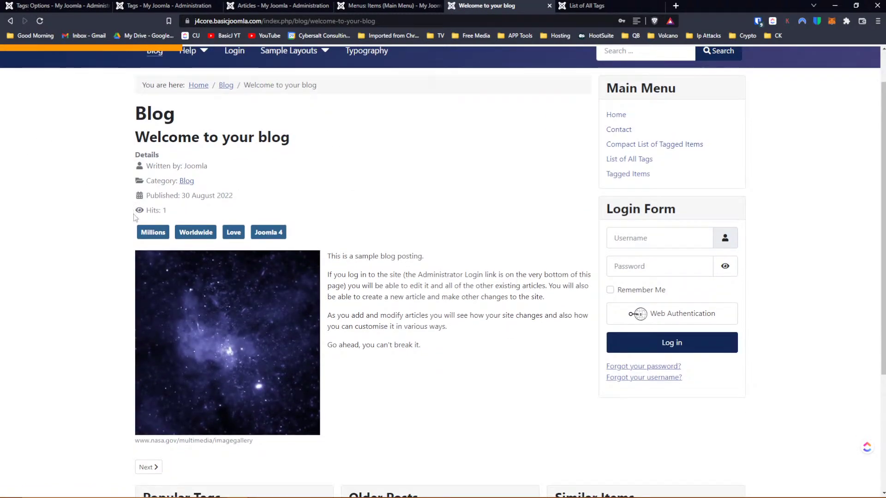
pyautogui.scroll(-4, 318, 113)
pyautogui.scroll(5, 333, 120)
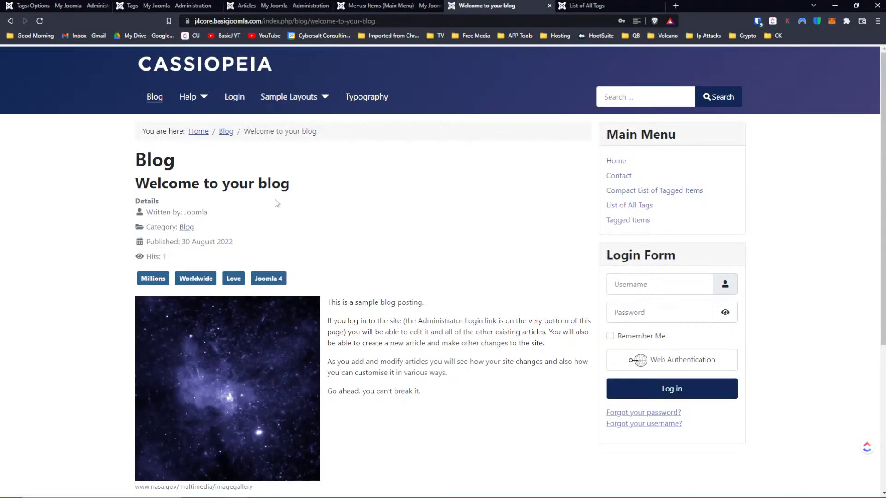
# View the article's Love tag page, compare it with the List of All Tags page, and return to the Love page.
pyautogui.click(234, 281)
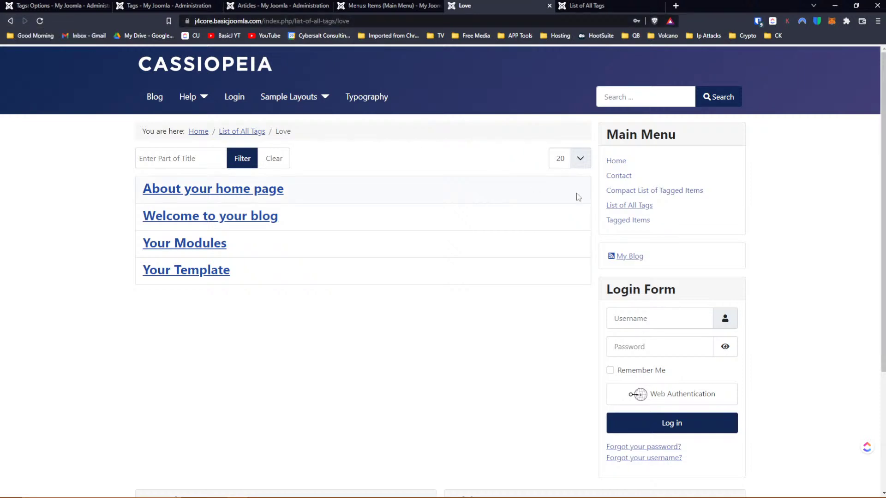
pyautogui.click(626, 209)
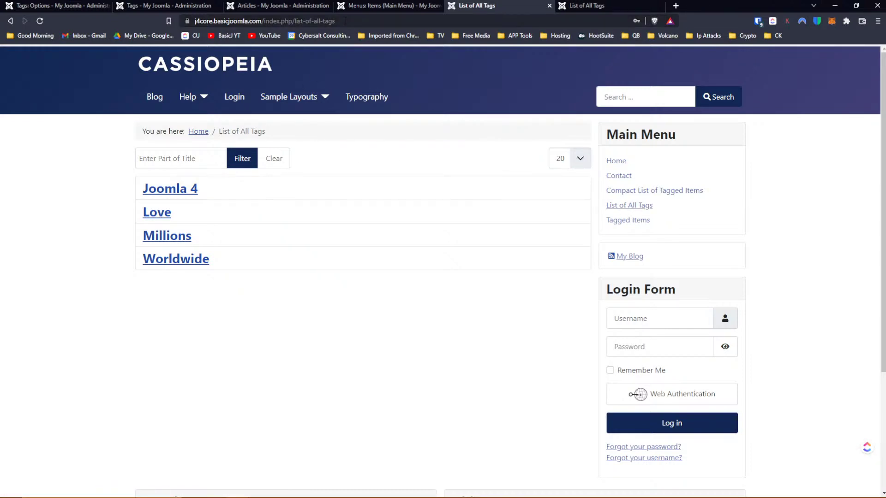
pyautogui.click(11, 21)
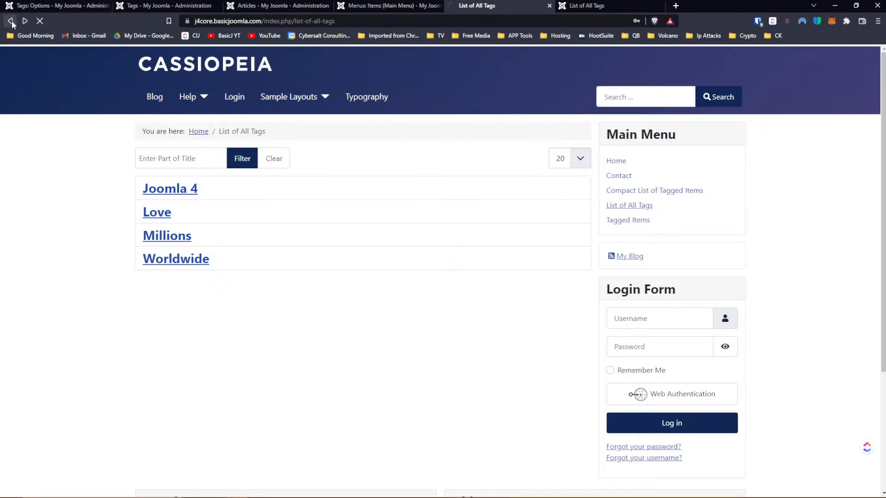
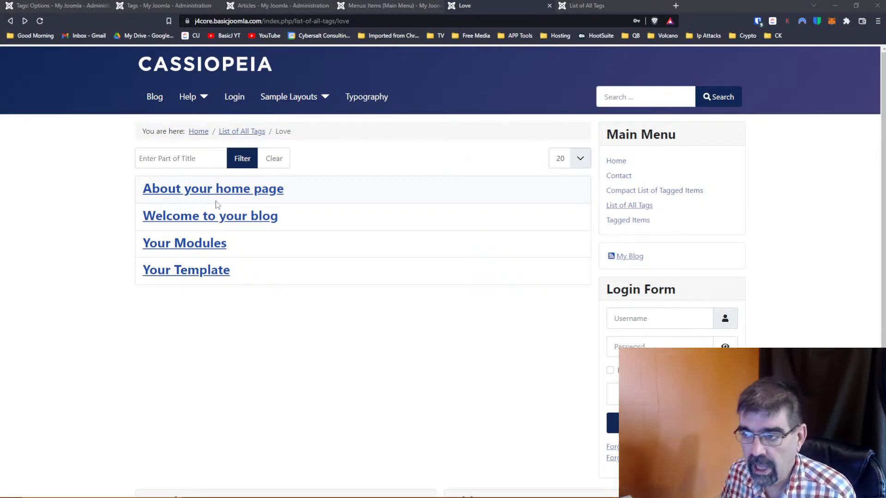
# Open the Welcome to your blog article for editing in the administrator and bring its tags into view.
pyautogui.click(45, 5)
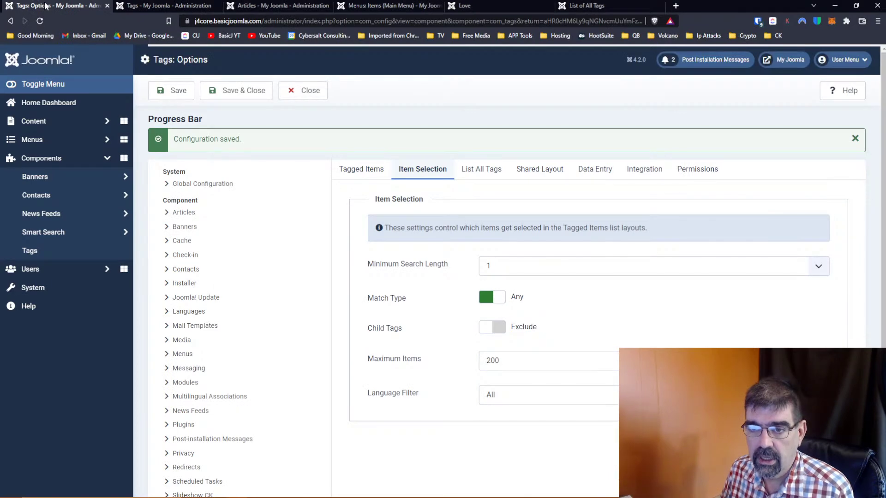
pyautogui.click(48, 121)
pyautogui.click(53, 143)
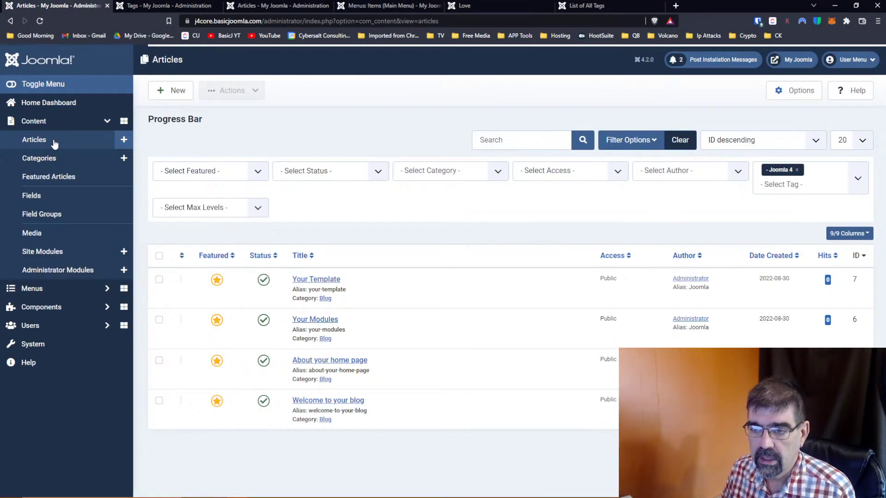
pyautogui.click(343, 404)
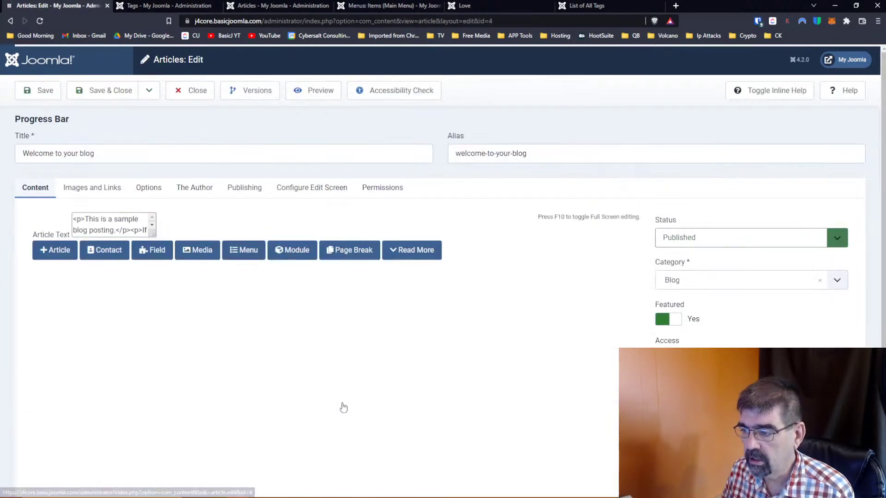
pyautogui.scroll(-1, 849, 286)
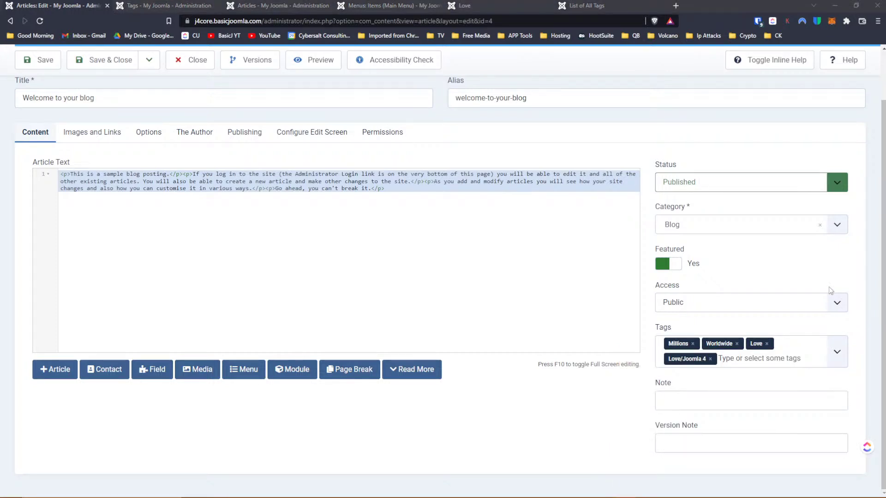
# Add a tag named New Tag to the Welcome to your blog article and save it.
pyautogui.click(760, 358)
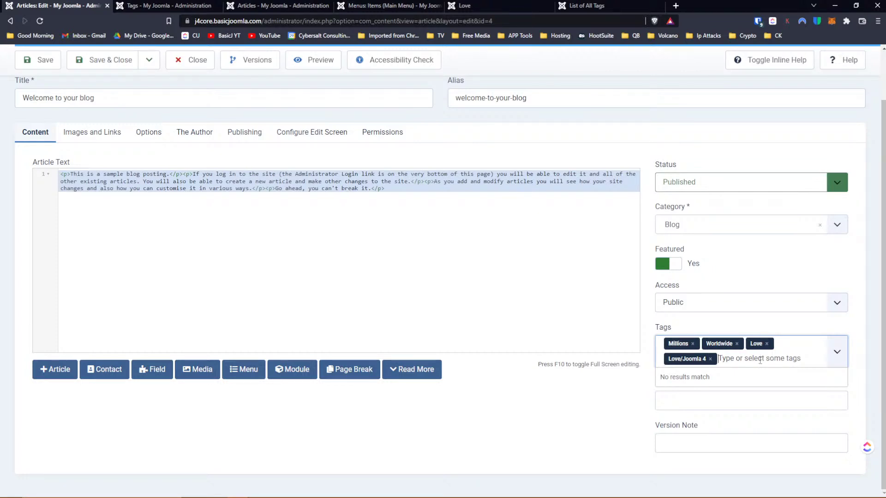
pyautogui.write('New Tag')
pyautogui.press('Return')
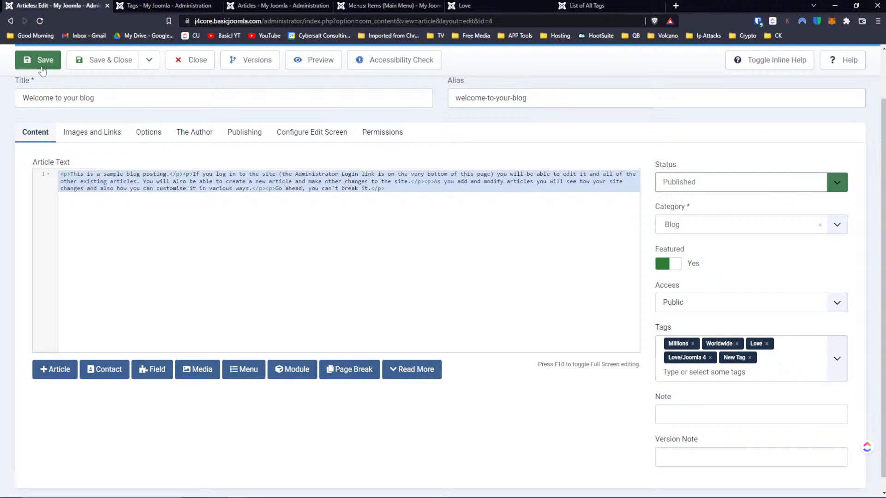
pyautogui.click(42, 69)
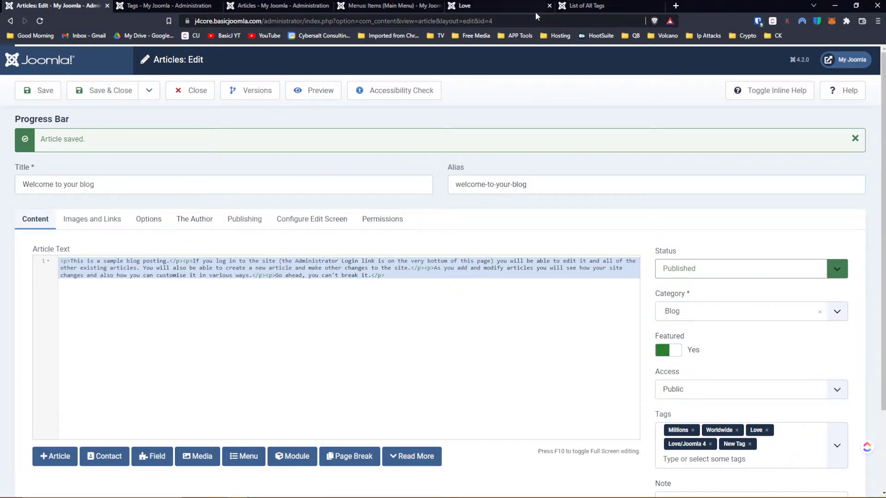
# Open the Welcome to your blog article on the front end and follow its New Tag link.
pyautogui.click(498, 10)
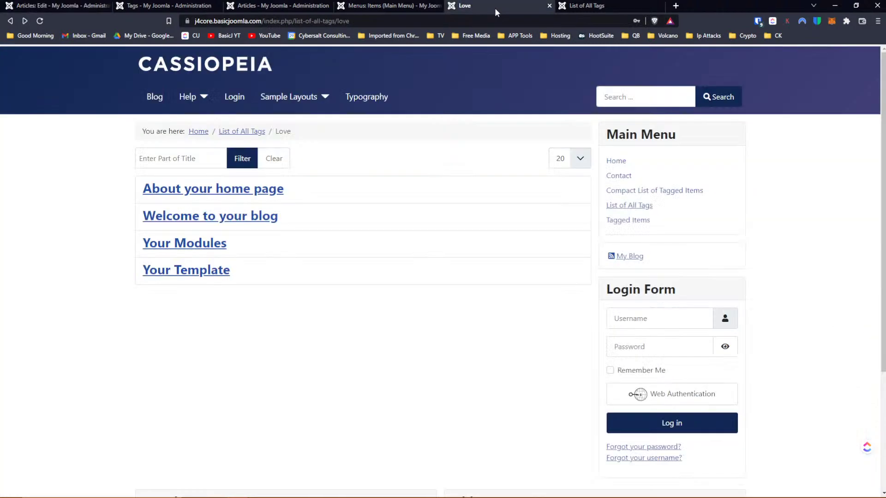
pyautogui.click(240, 216)
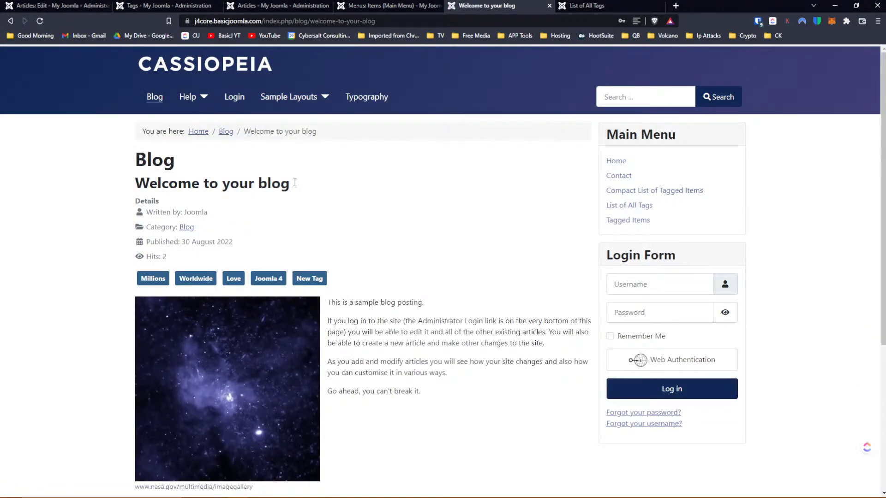
pyautogui.click(317, 279)
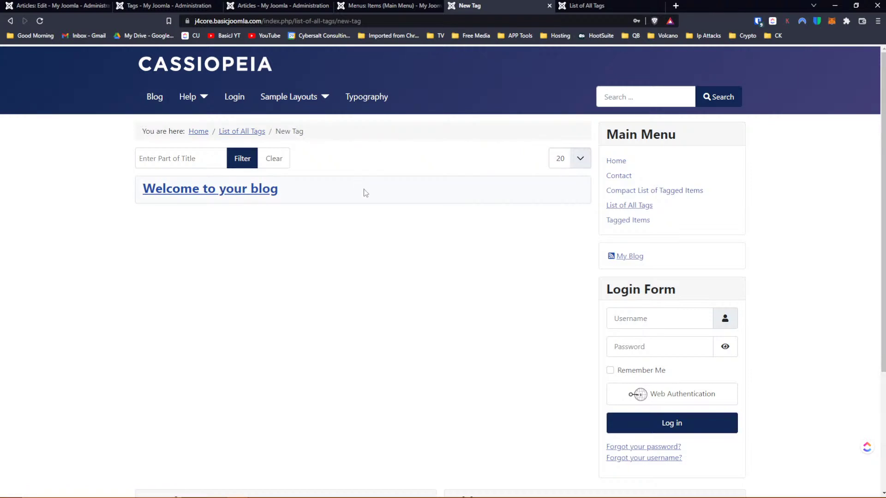
# Open cybersalt.org in a new browser tab and look over its home page and Entertainment menu.
pyautogui.click(676, 6)
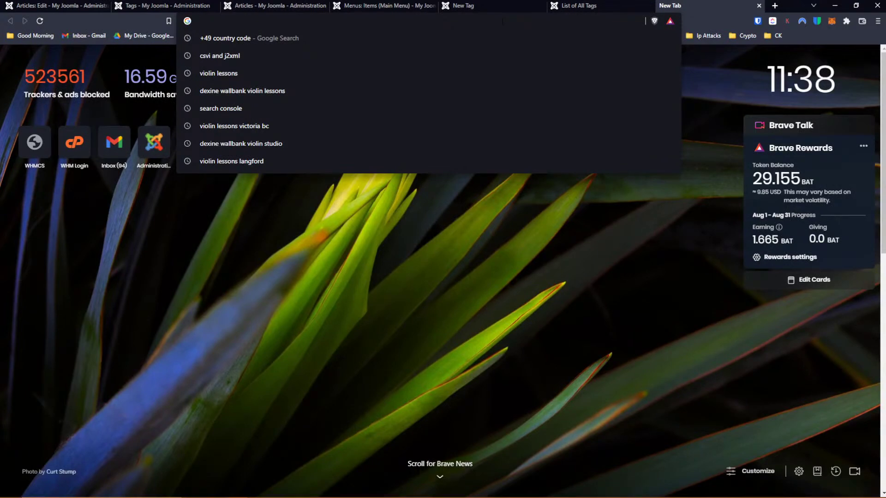
pyautogui.write('cybersalt')
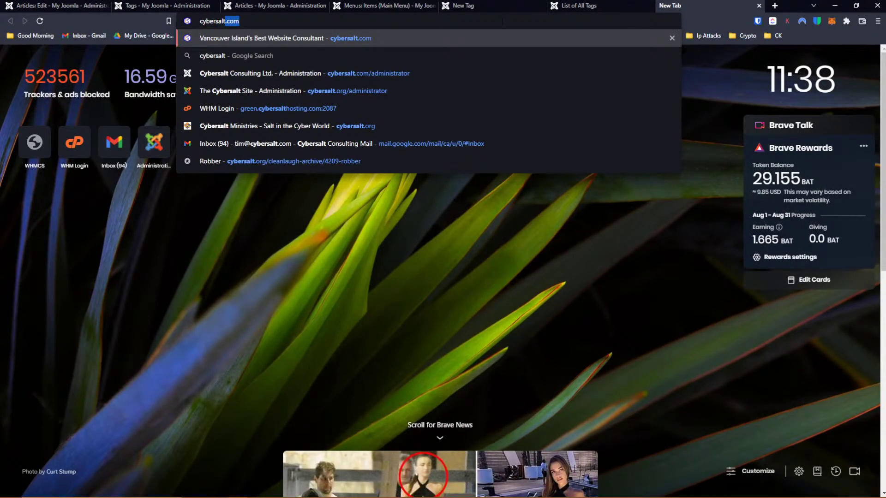
pyautogui.write('.org')
pyautogui.press('Return')
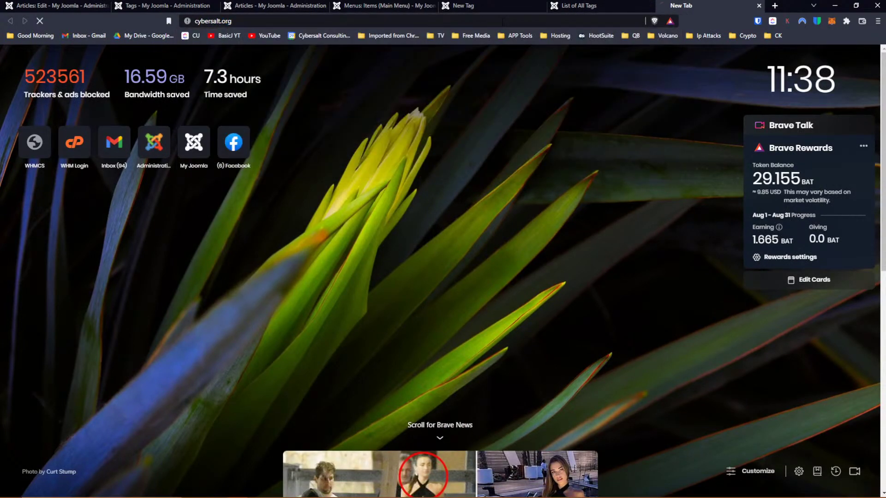
pyautogui.moveTo(417, 118)
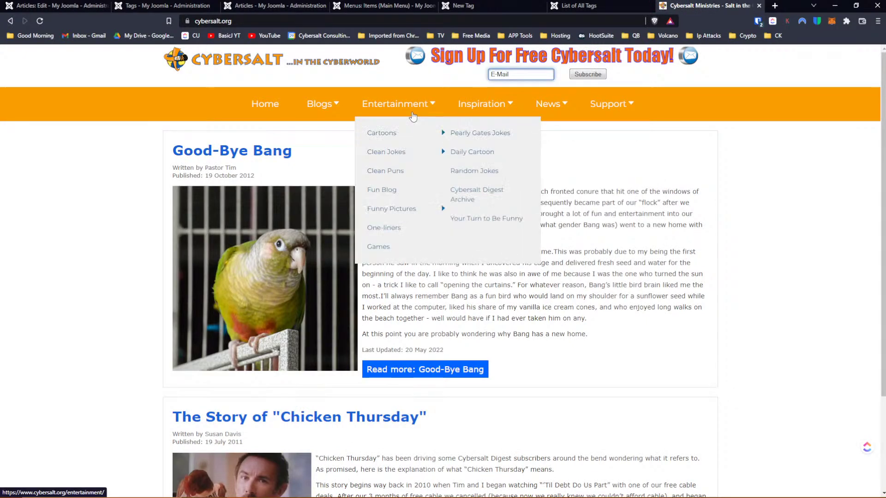
pyautogui.moveTo(408, 138)
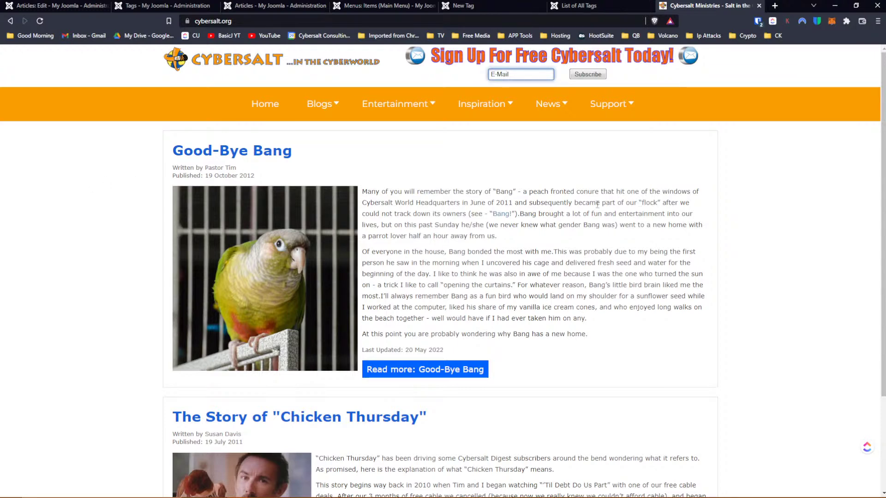
pyautogui.scroll(-3, 597, 207)
pyautogui.scroll(3, 593, 227)
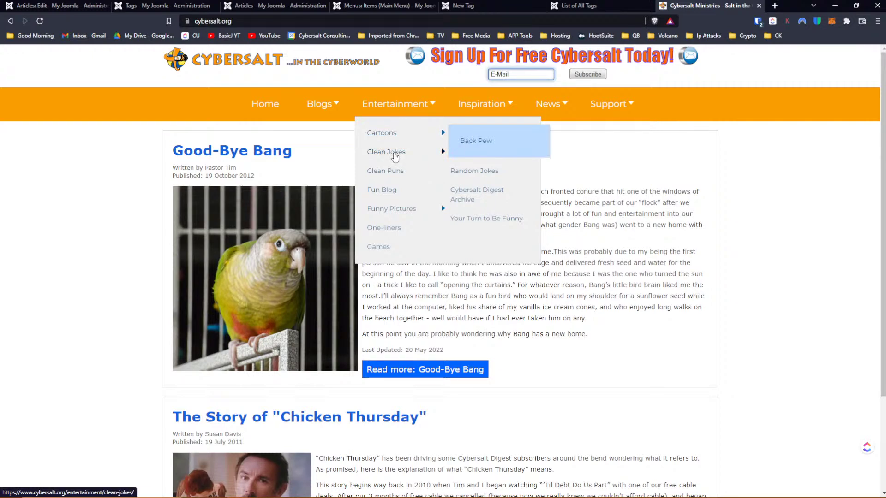
# Open The French Legionnaires from the Clean Jokes section and view the tags listed beneath the joke.
pyautogui.click(395, 156)
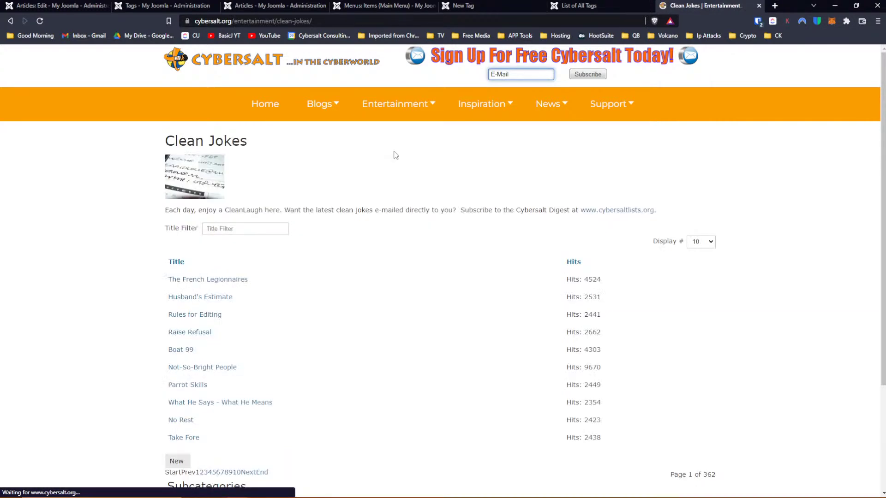
pyautogui.click(197, 283)
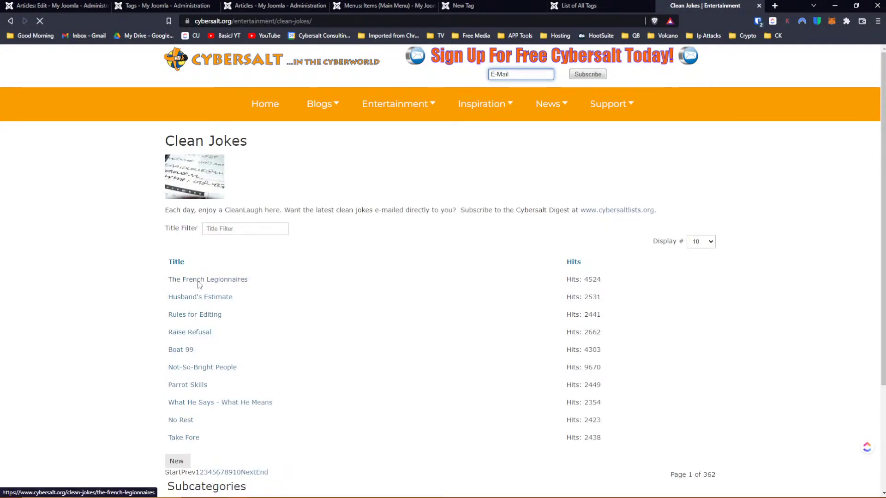
pyautogui.scroll(-4, 375, 261)
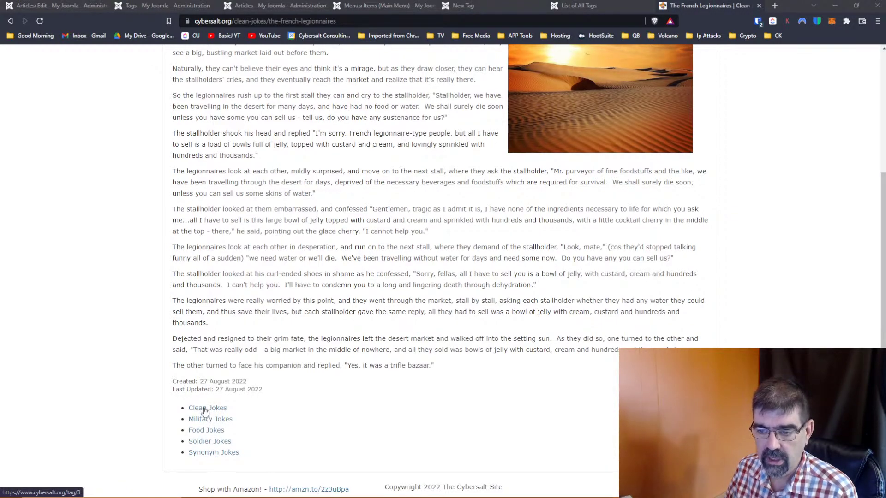
# Open the joke's Clean Jokes tag in a separate browser tab and look through its article titles.
pyautogui.rightClick(204, 408)
pyautogui.click(249, 279)
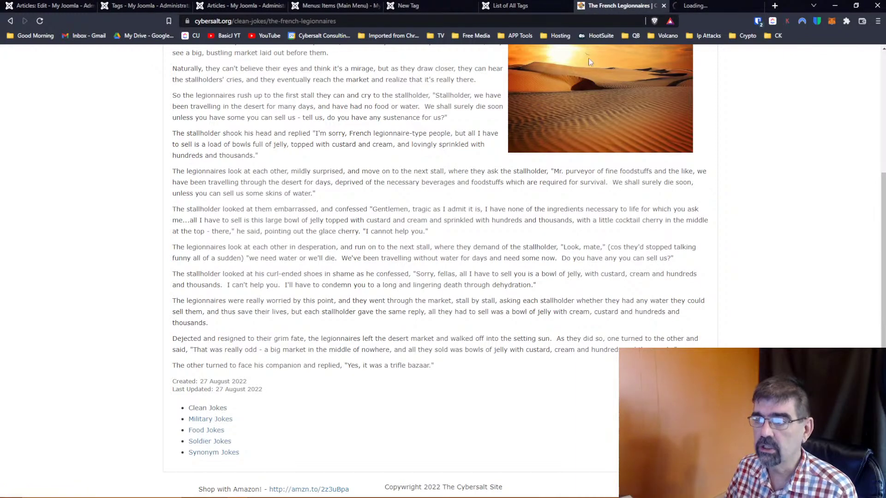
pyautogui.click(699, 6)
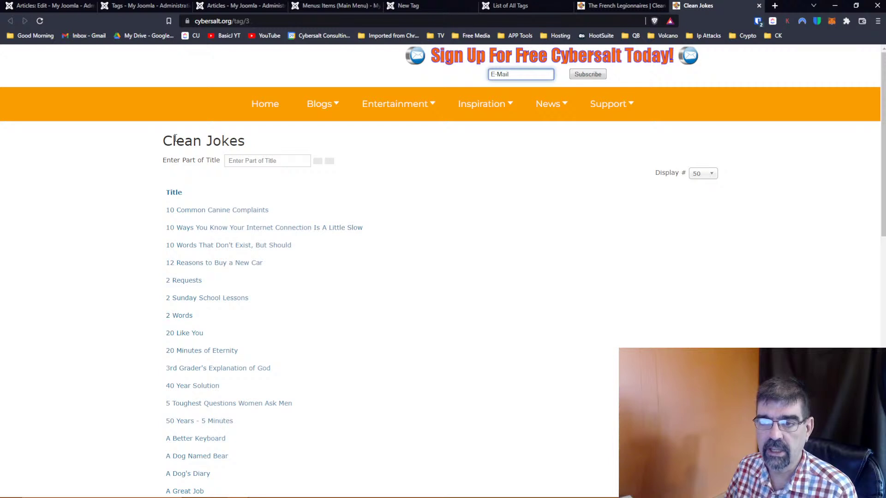
pyautogui.scroll(-2, 223, 266)
pyautogui.scroll(2, 223, 267)
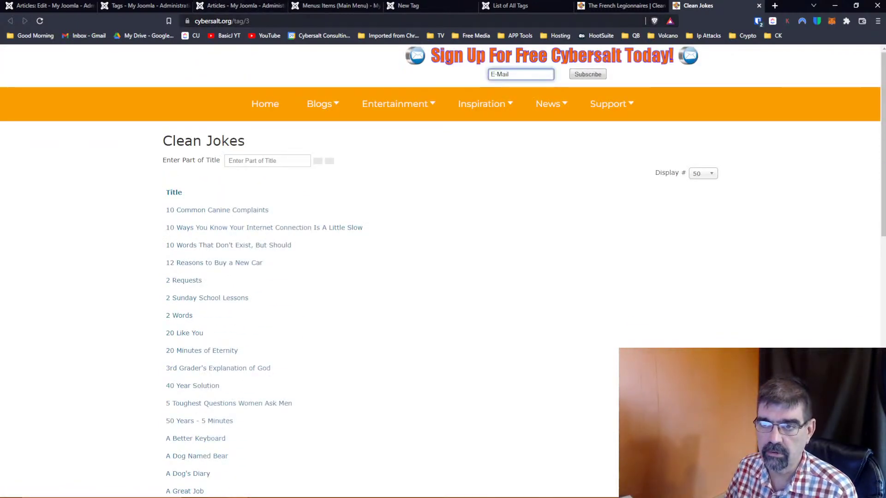
pyautogui.scroll(-7, 247, 217)
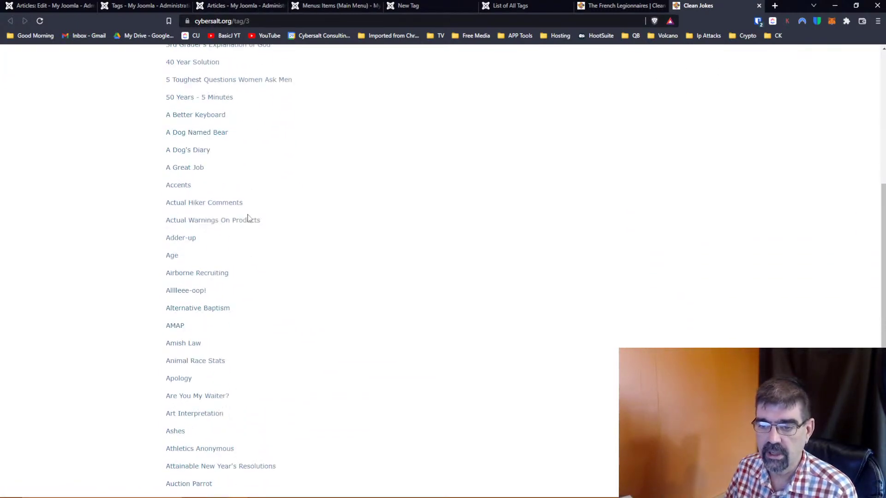
pyautogui.scroll(-3, 248, 218)
pyautogui.scroll(10, 248, 218)
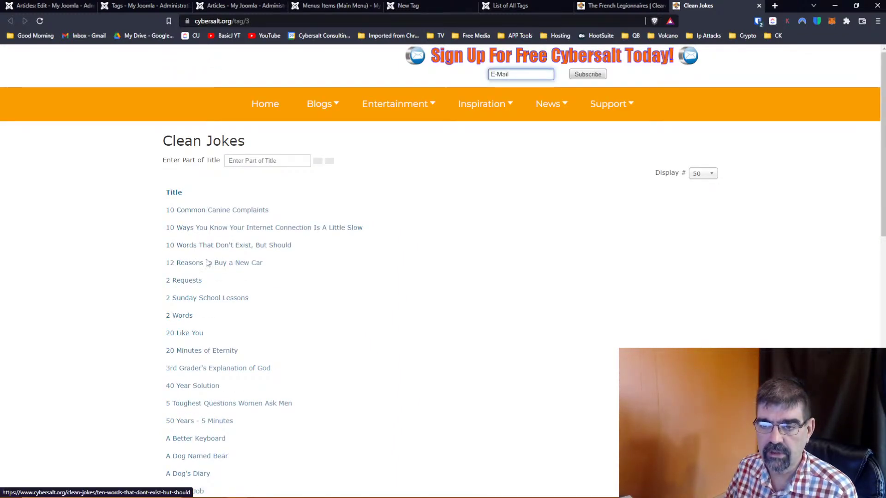
# From The French Legionnaires joke, open the Military Jokes tag in a separate browser tab and look through its articles.
pyautogui.click(605, 7)
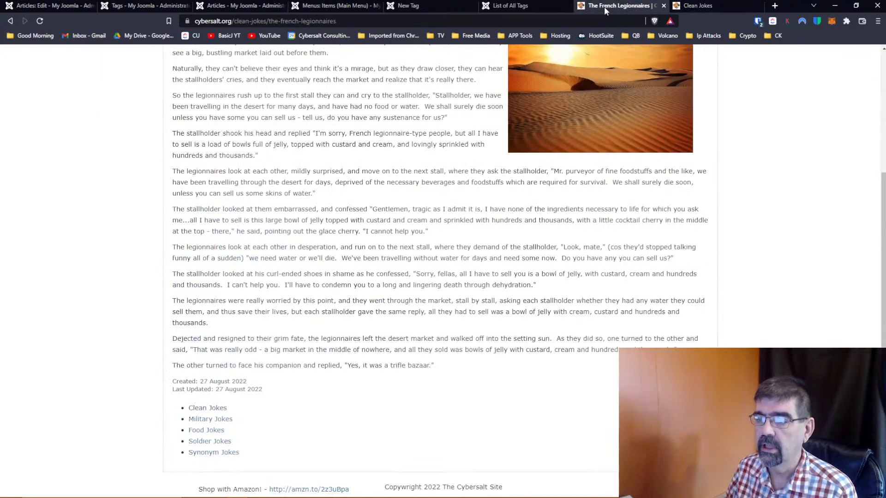
pyautogui.rightClick(210, 421)
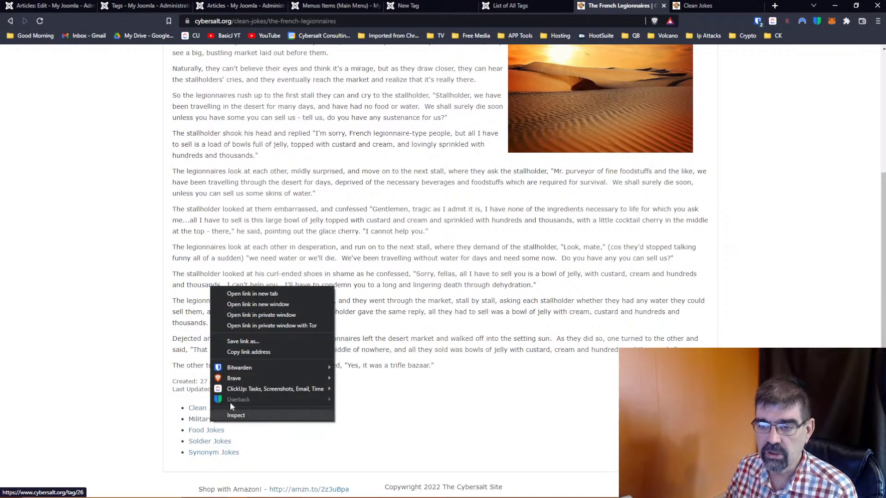
pyautogui.click(279, 294)
pyautogui.click(718, 7)
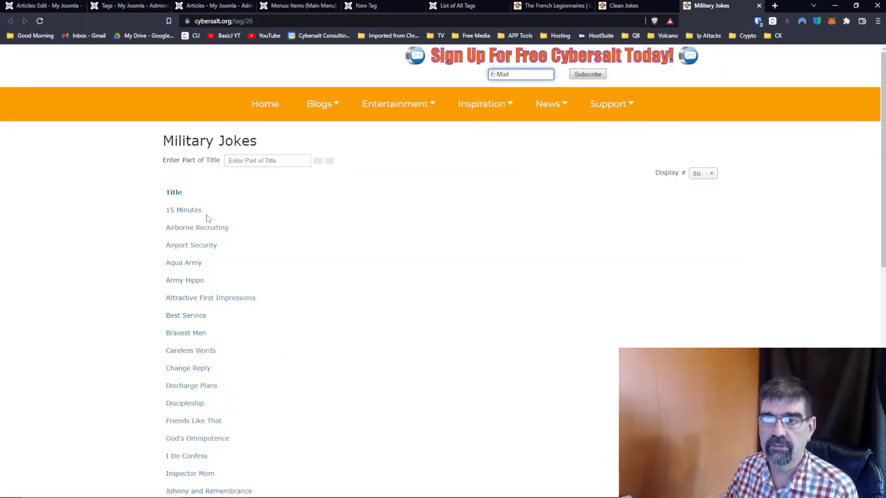
pyautogui.scroll(-7, 207, 219)
pyautogui.scroll(-3, 207, 219)
pyautogui.scroll(10, 208, 219)
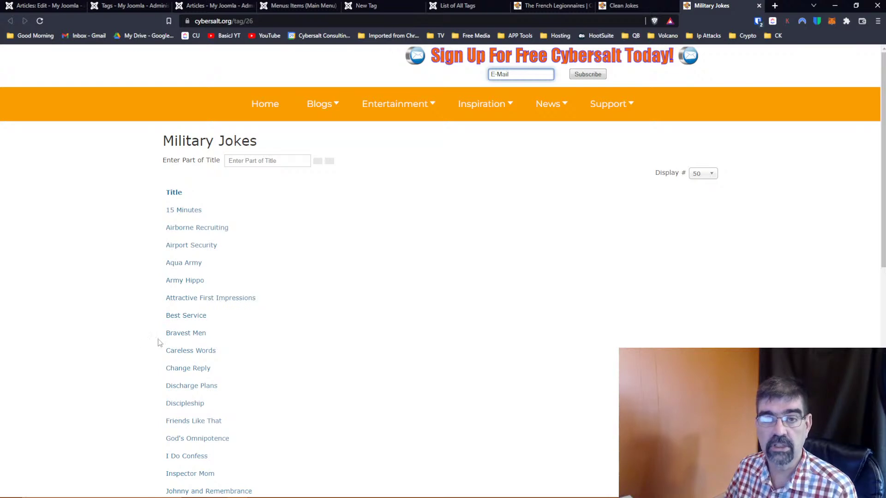
# Load the site's administrator login page at cybersalt.org/administrator in place of the Clean Jokes tag page.
pyautogui.click(612, 10)
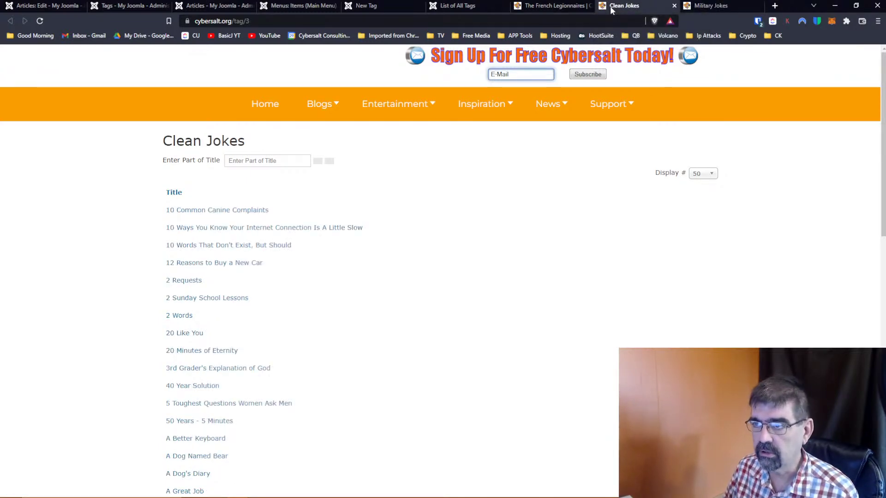
pyautogui.click(253, 21)
pyautogui.click(247, 21)
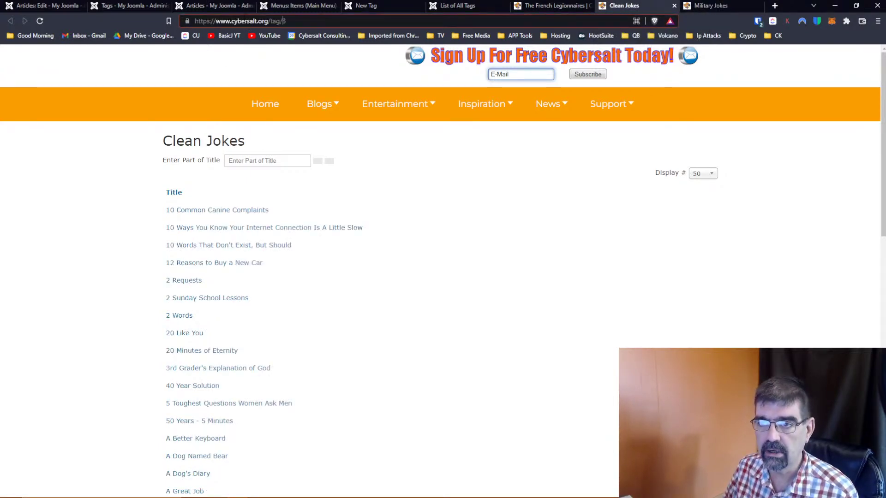
pyautogui.moveTo(271, 21); pyautogui.dragTo(396, 21)
pyautogui.write('administrator')
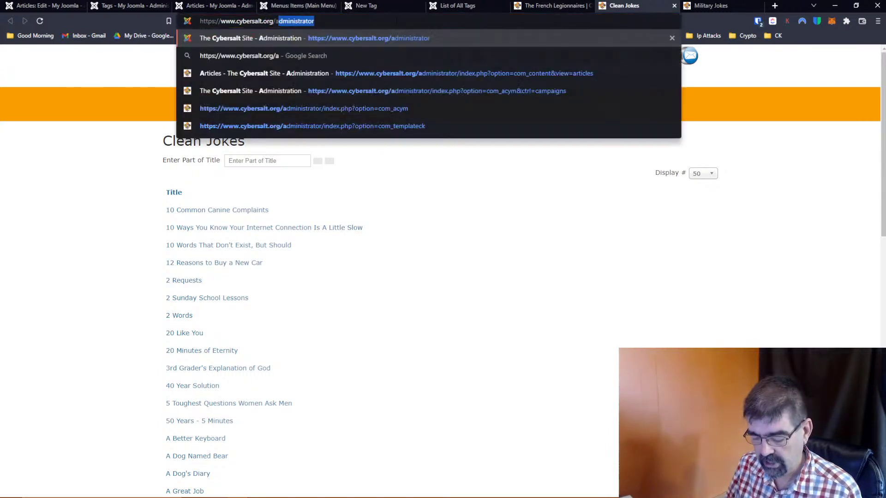
pyautogui.press('Return')
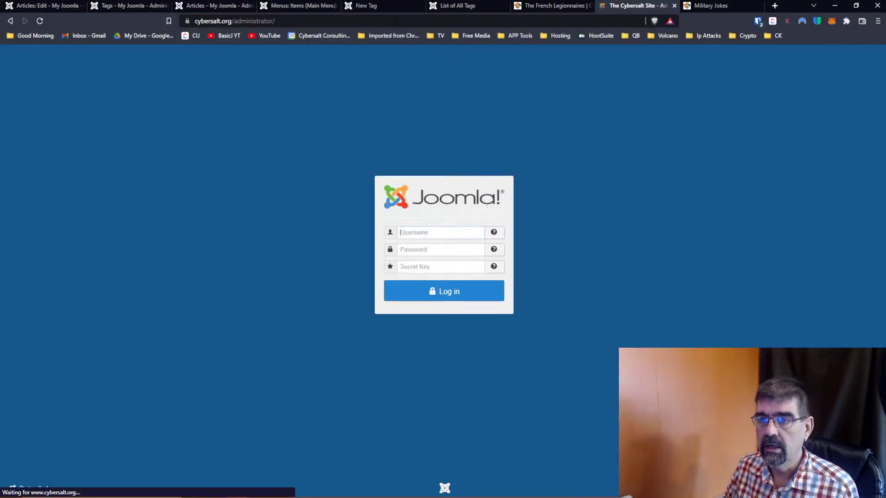
# Log in to the Joomla administrator using the saved username and password.
pyautogui.click(427, 232)
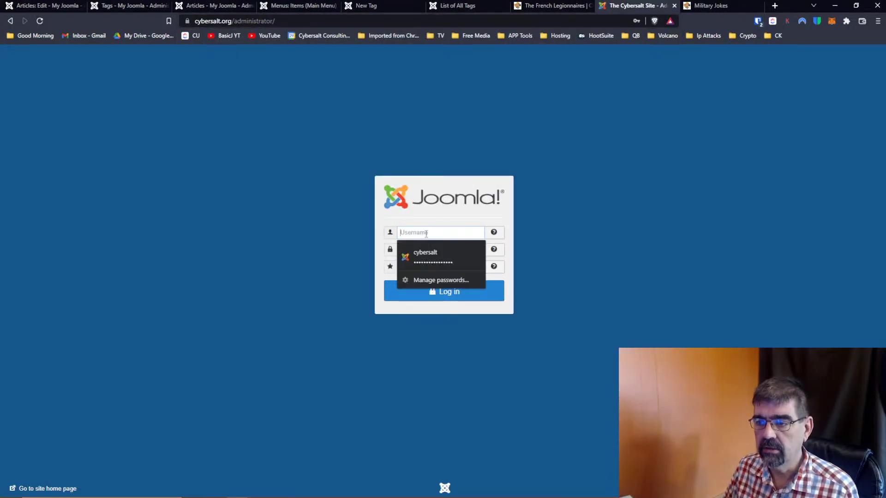
pyautogui.click(425, 257)
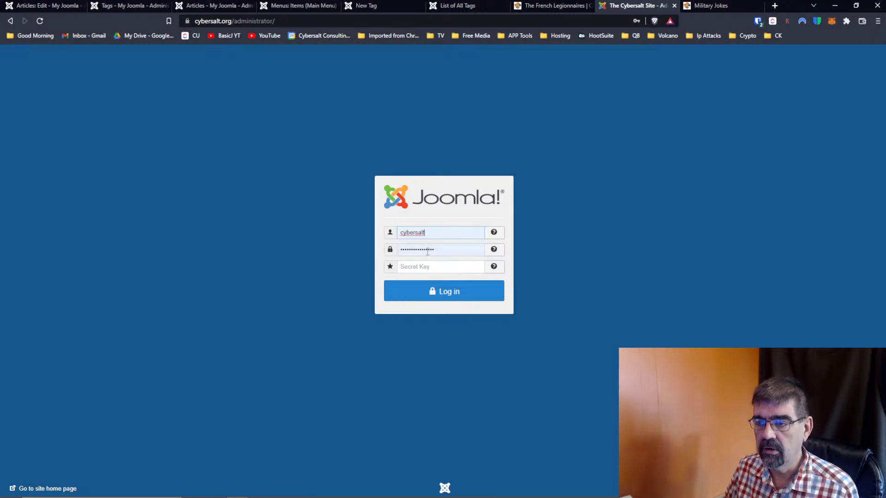
pyautogui.click(443, 290)
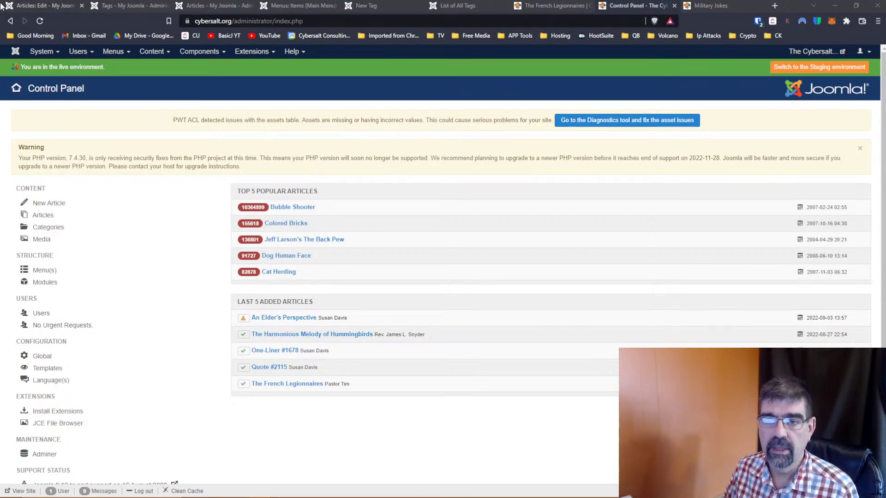
# Go to the site's article list, discarding the blank new article.
pyautogui.click(165, 57)
pyautogui.moveTo(166, 67)
pyautogui.click(237, 68)
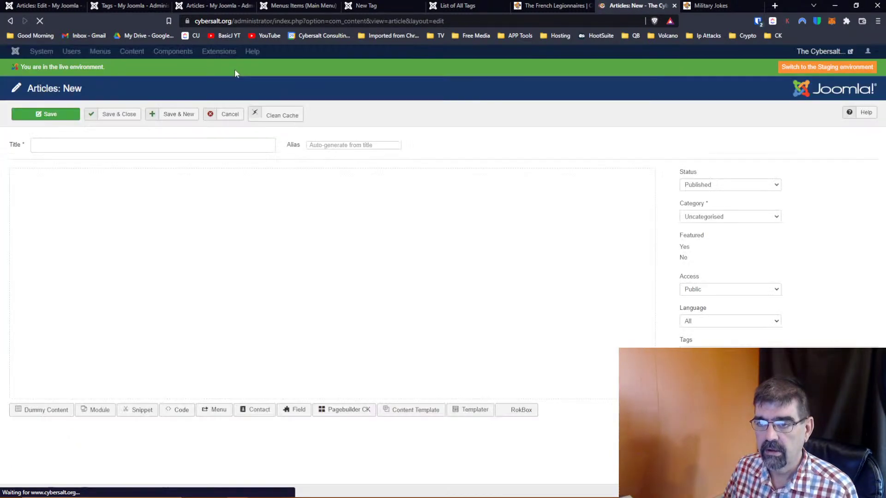
pyautogui.click(230, 120)
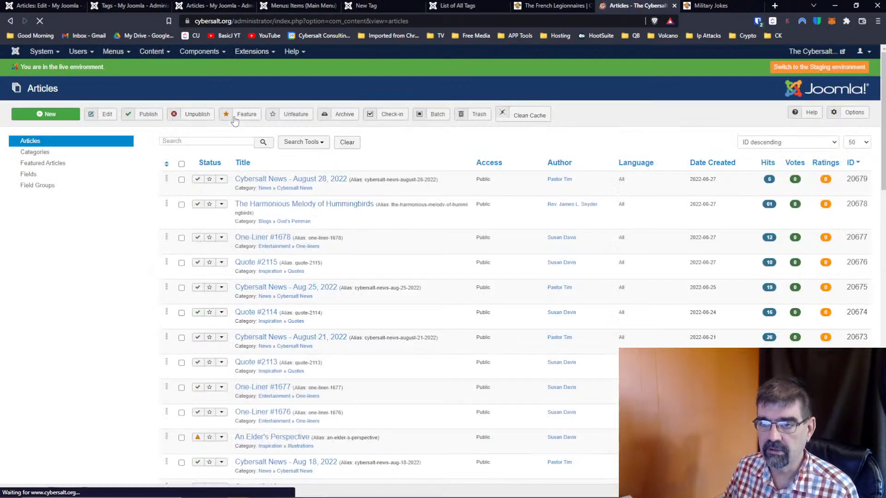
# Filter the article list to the Clean Jokes category.
pyautogui.click(310, 143)
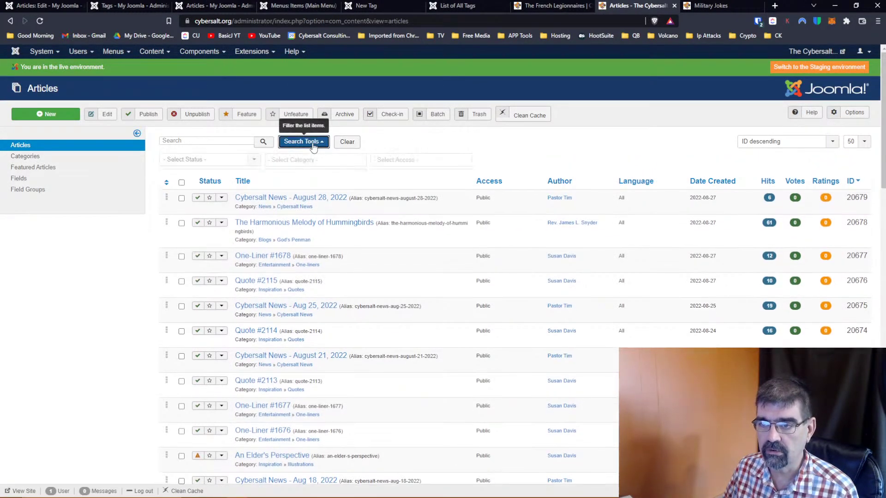
pyautogui.click(312, 161)
pyautogui.write('joke')
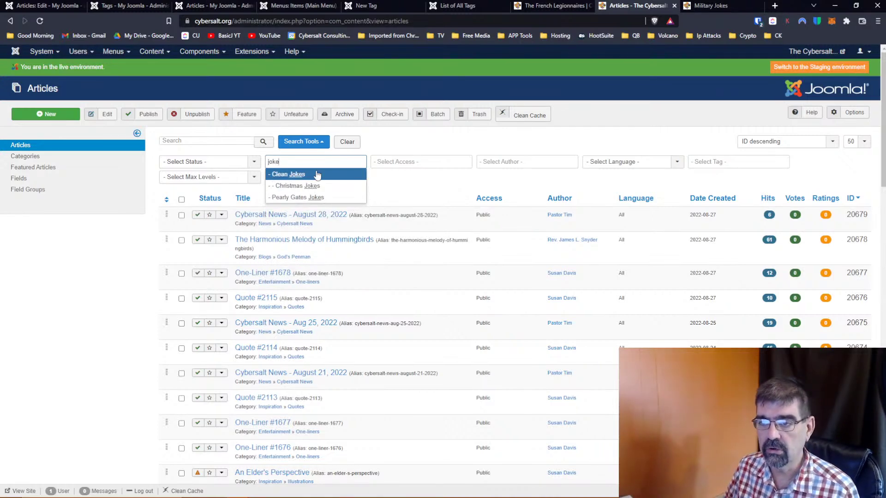
pyautogui.click(317, 174)
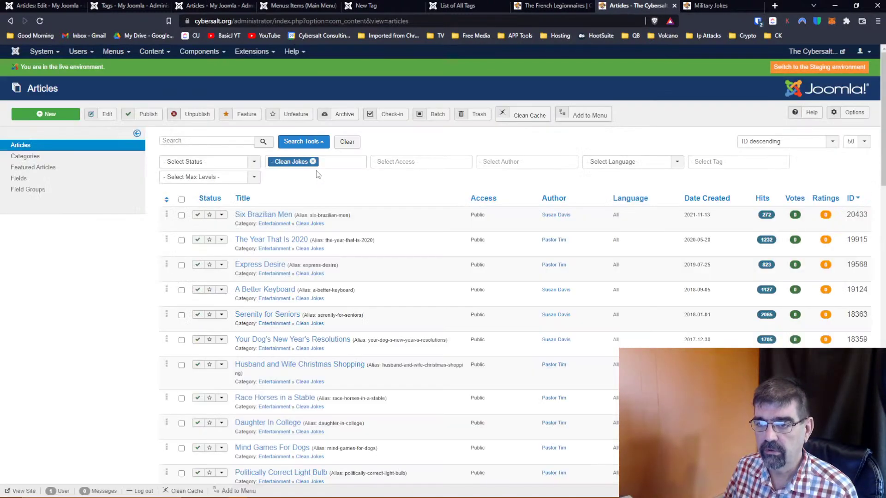
# Sort the filtered articles by date created in descending order and open The French Legionnaires for editing.
pyautogui.click(721, 199)
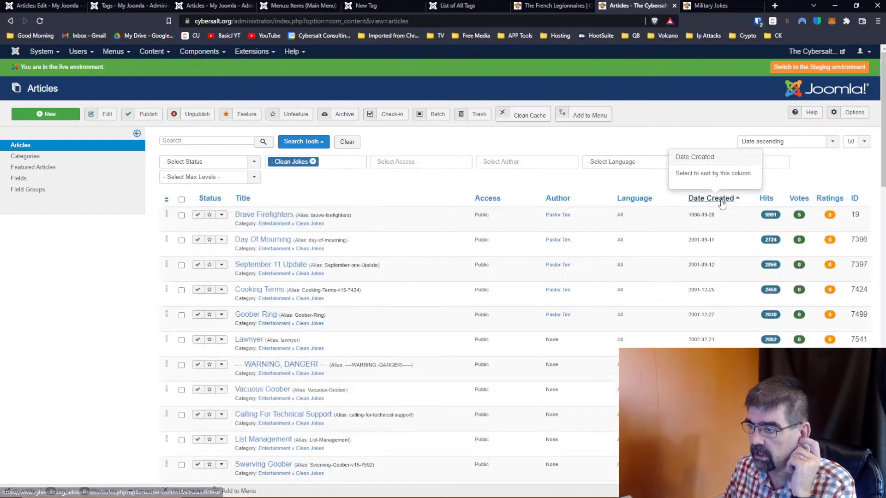
pyautogui.click(721, 199)
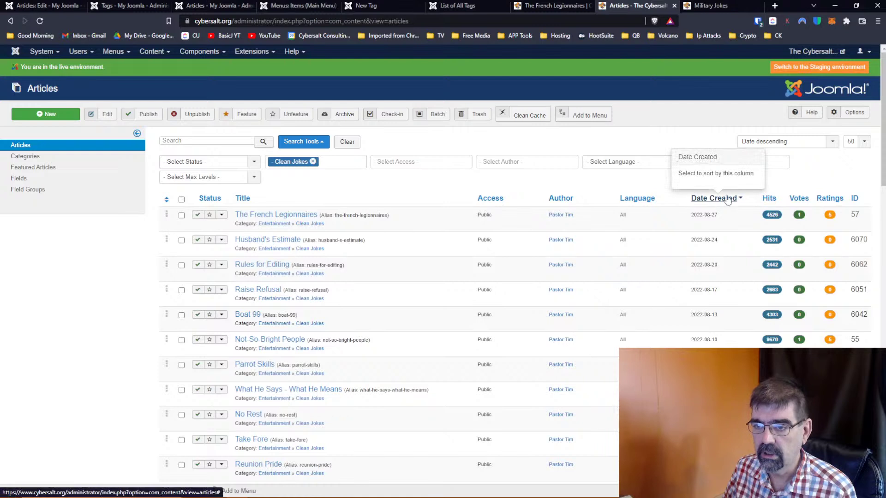
pyautogui.click(301, 217)
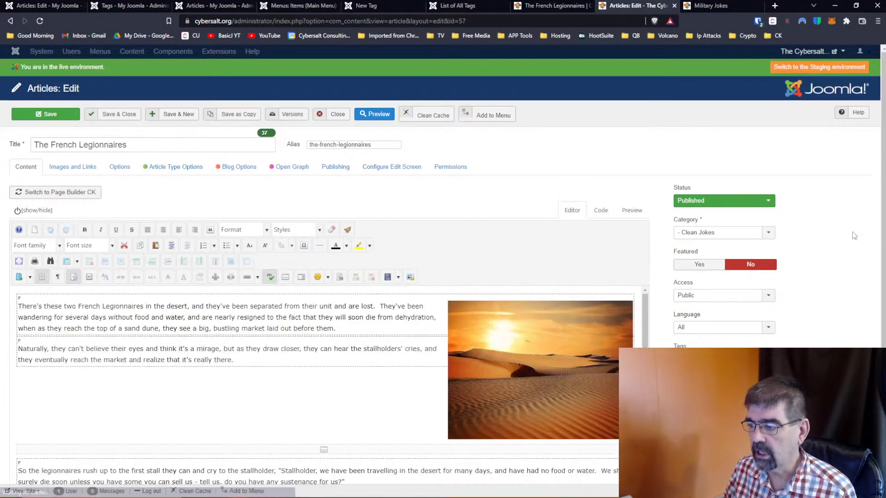
# Add the tag "French Legionnaire Jokes" to The French Legionnaires article and save it.
pyautogui.scroll(-2, 855, 236)
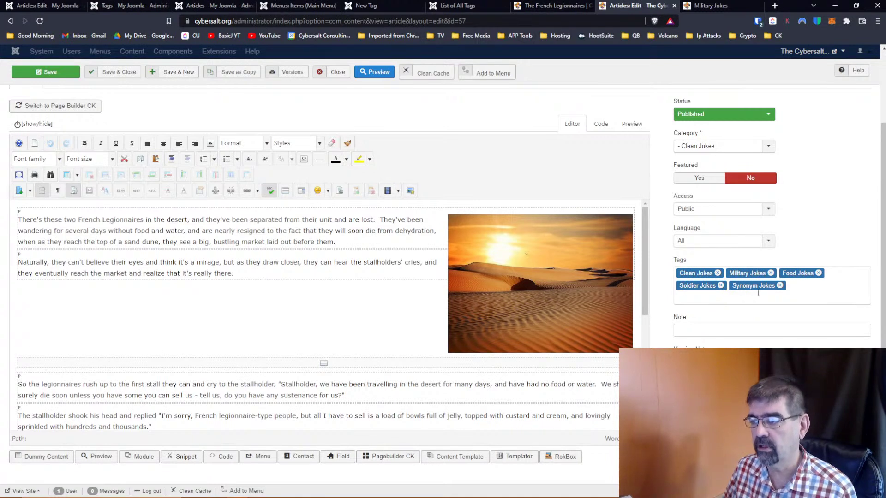
pyautogui.click(719, 301)
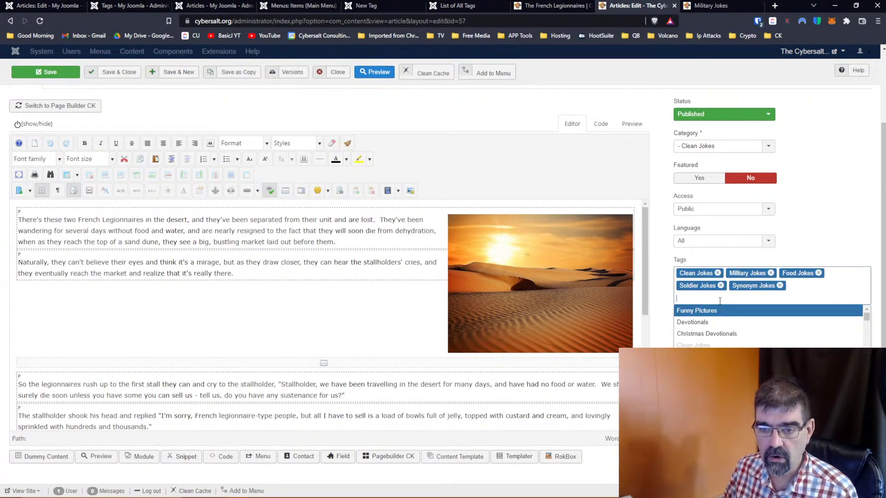
pyautogui.write('Fr')
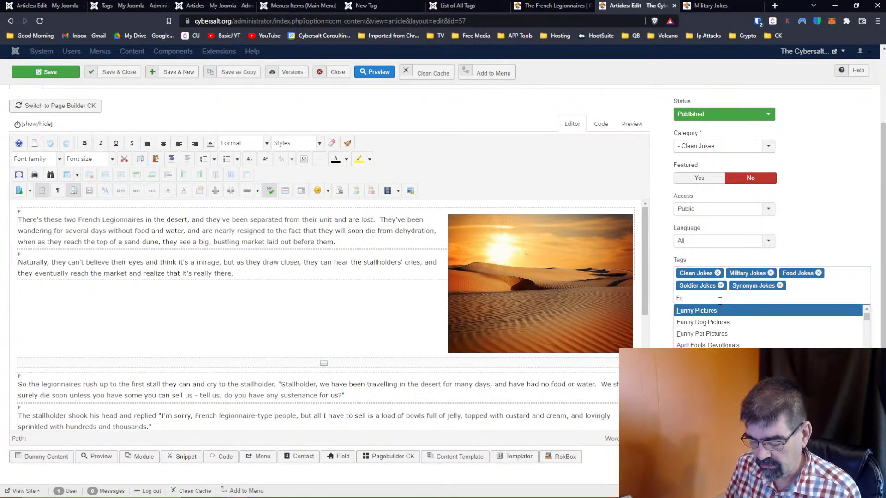
pyautogui.write('en')
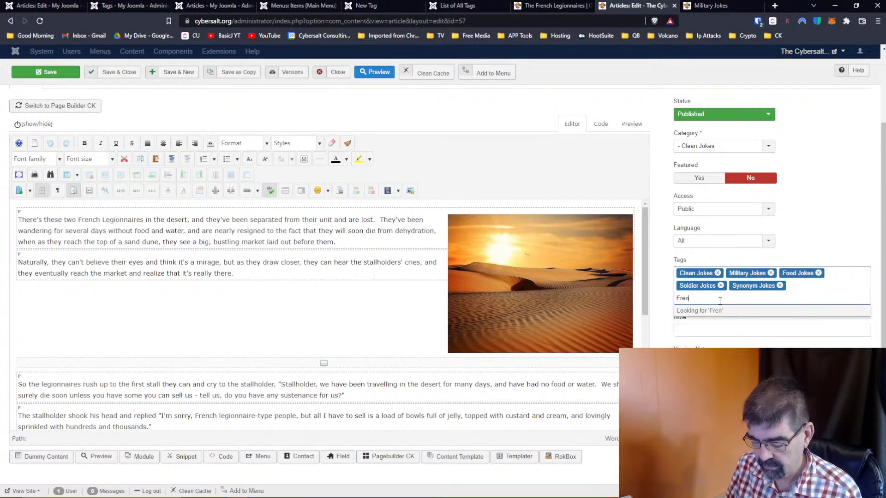
pyautogui.write('ch Legionnaire')
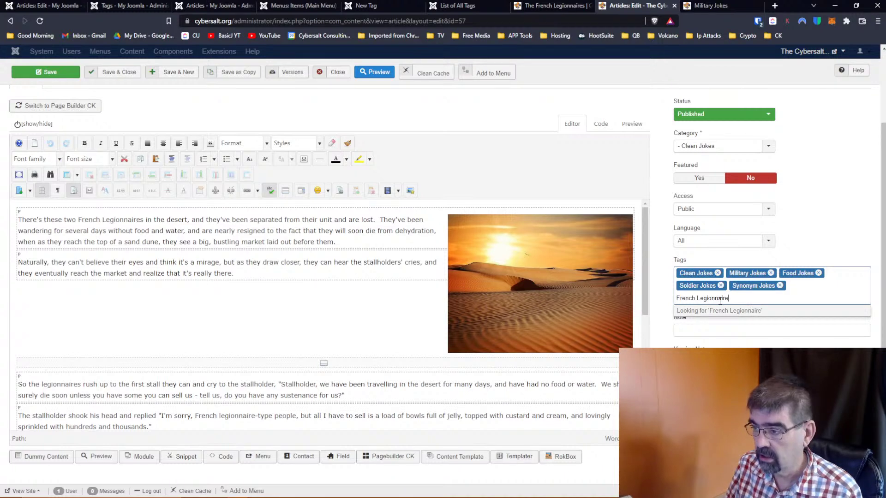
pyautogui.write(' Jokes')
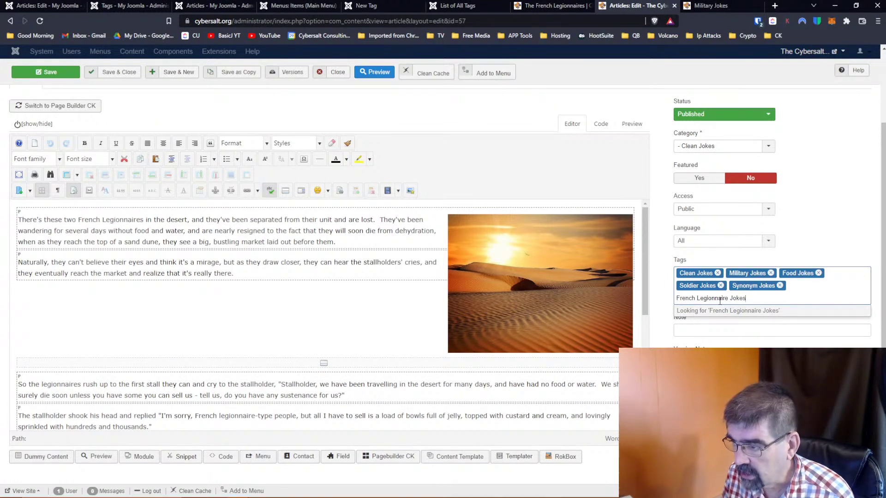
pyautogui.press('Return')
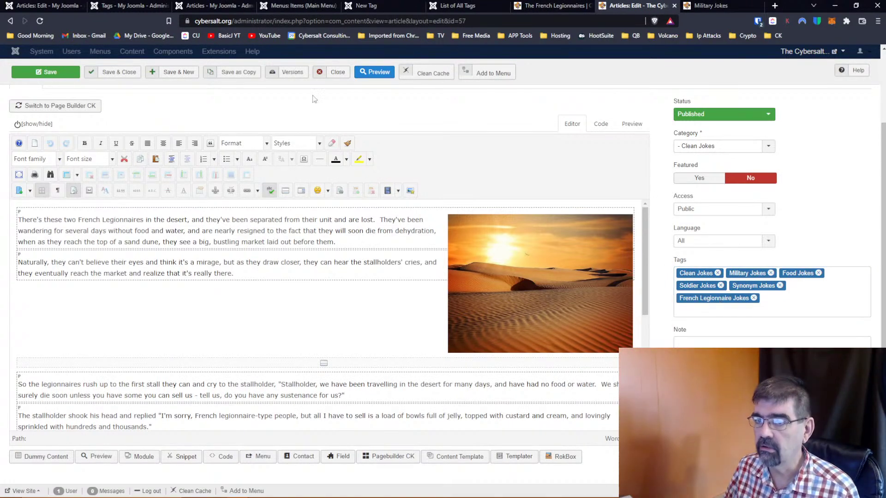
pyautogui.click(45, 73)
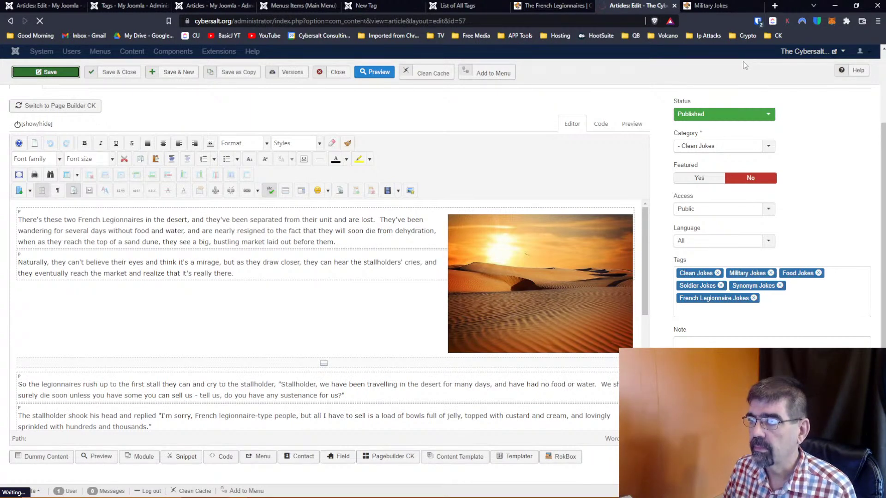
# Reload The French Legionnaires on the live site and view the articles tagged French Legionnaire Jokes.
pyautogui.click(724, 6)
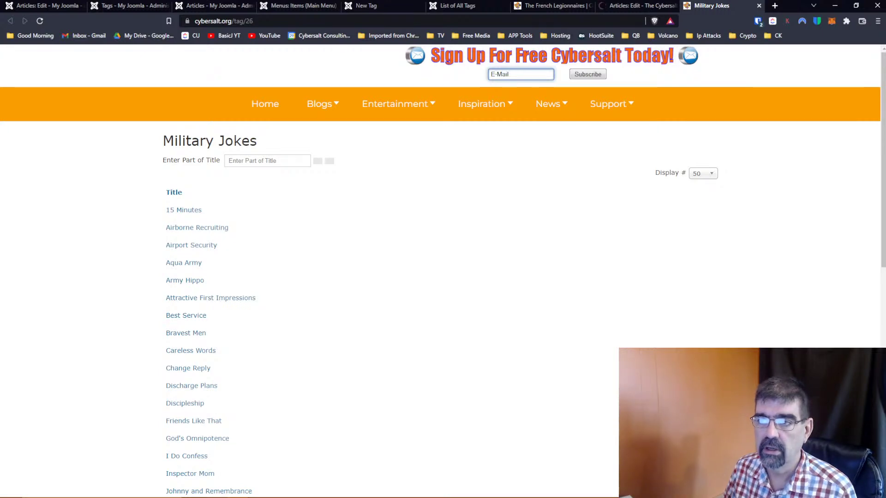
pyautogui.click(551, 8)
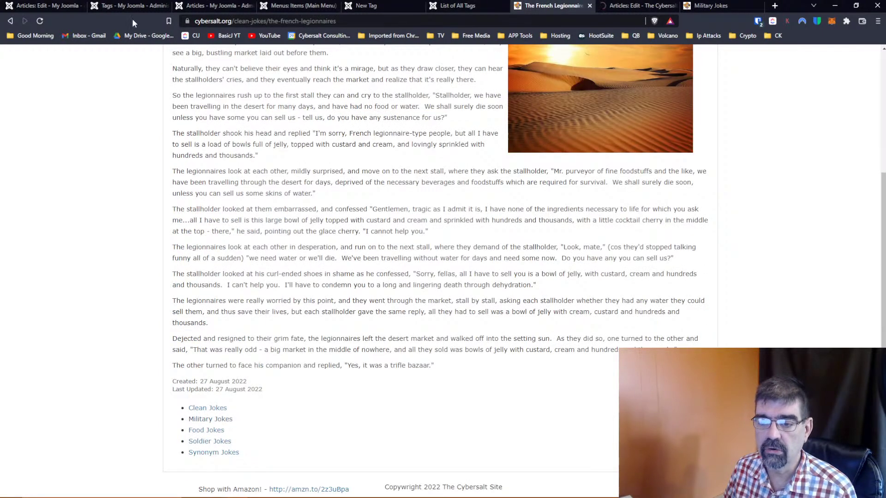
pyautogui.click(41, 21)
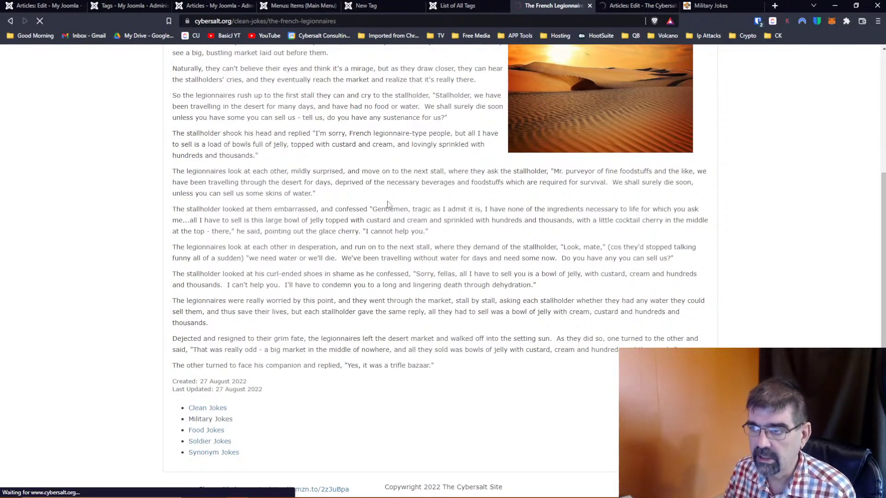
pyautogui.click(617, 5)
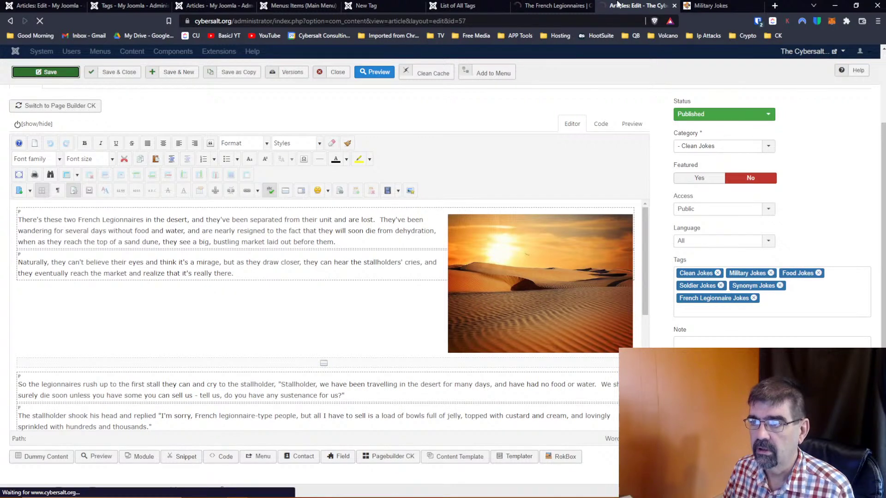
pyautogui.click(549, 5)
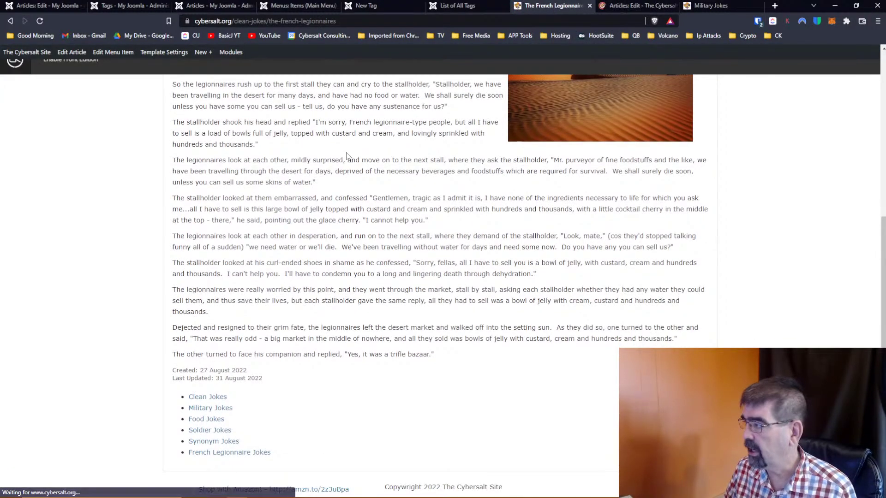
pyautogui.click(219, 457)
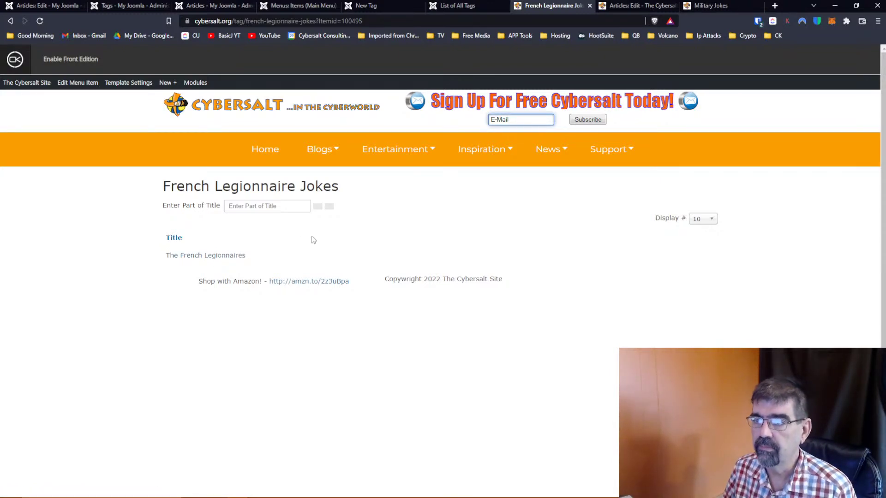
# Close The French Legionnaires article editor and the open live-site pages.
pyautogui.click(589, 6)
pyautogui.click(336, 115)
pyautogui.click(730, 5)
pyautogui.click(758, 6)
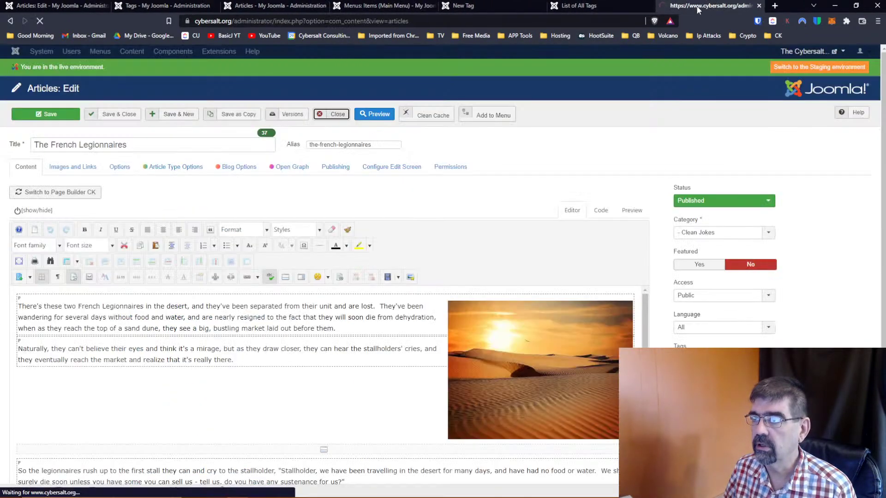
pyautogui.click(759, 5)
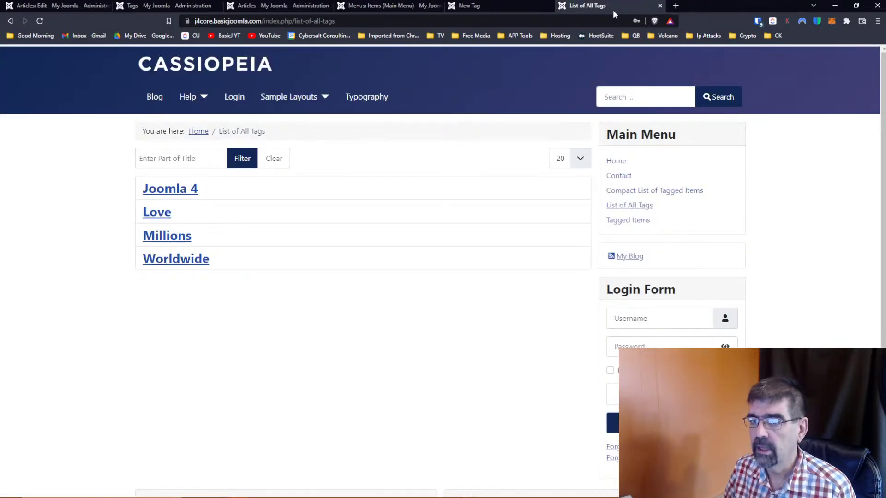
# Return to the Welcome to your blog article, remove its New Tag tag, then save and close it.
pyautogui.click(39, 7)
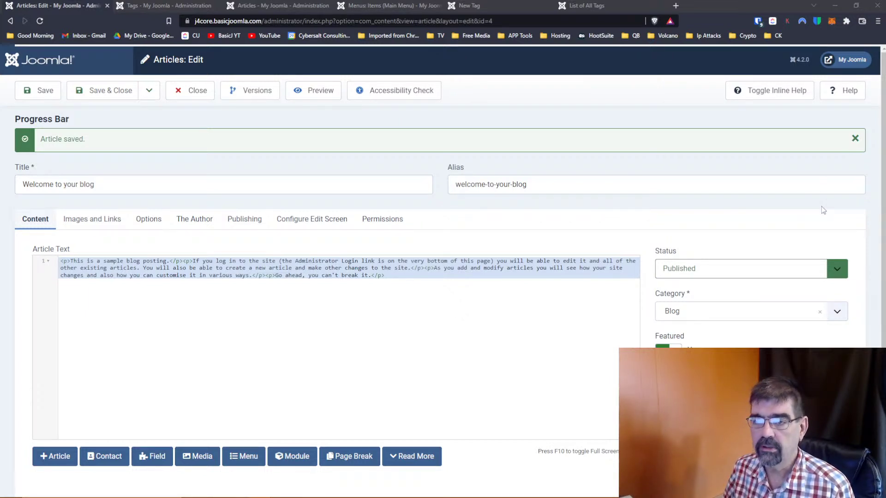
pyautogui.scroll(-2, 751, 209)
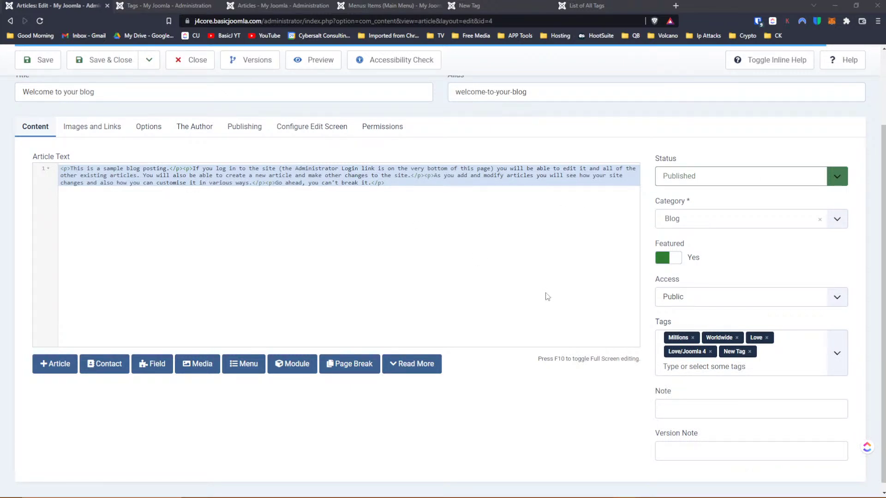
pyautogui.click(750, 352)
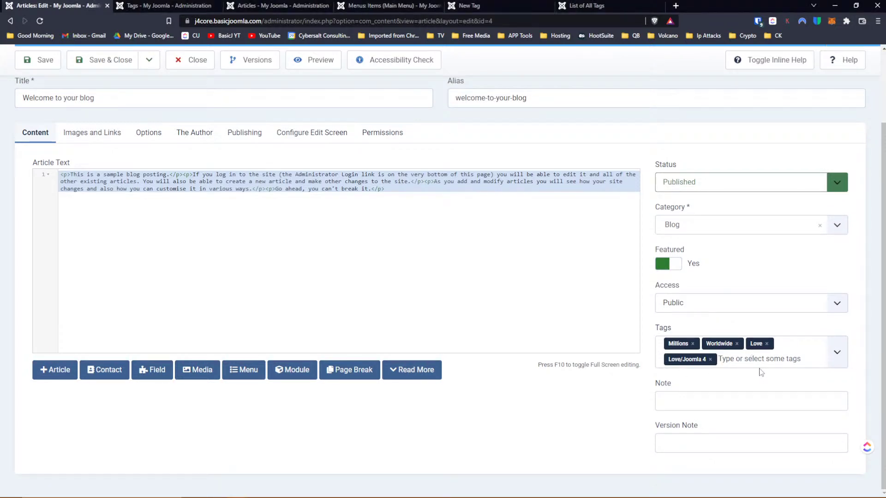
pyautogui.click(96, 63)
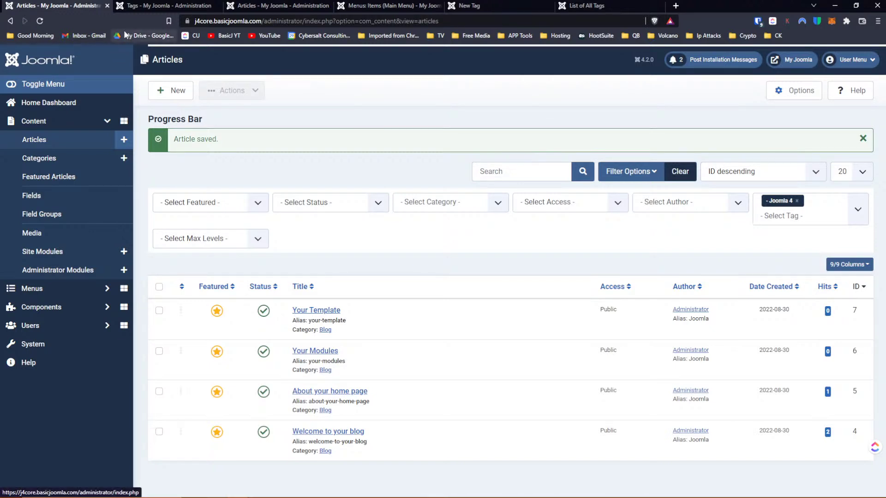
pyautogui.click(51, 312)
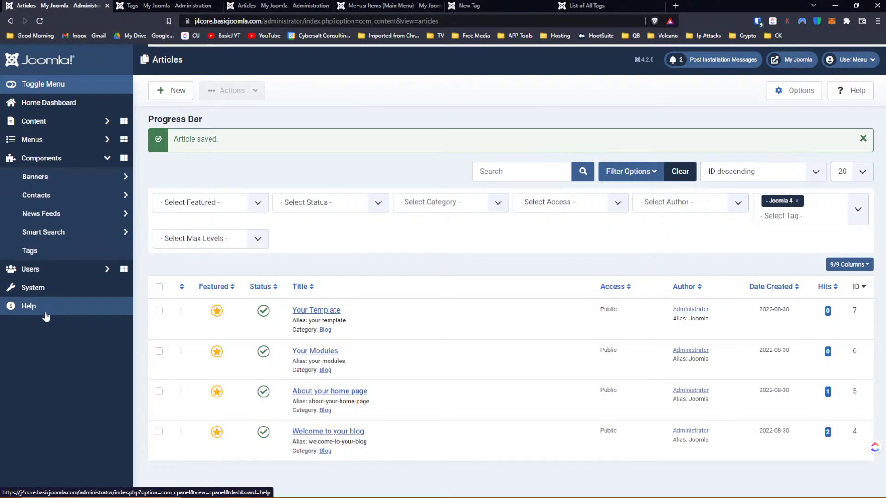
pyautogui.click(50, 254)
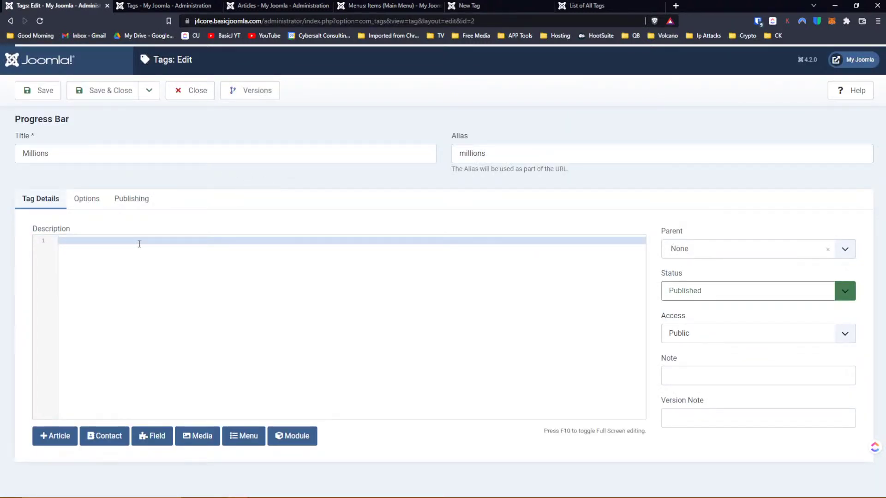
pyautogui.click(202, 92)
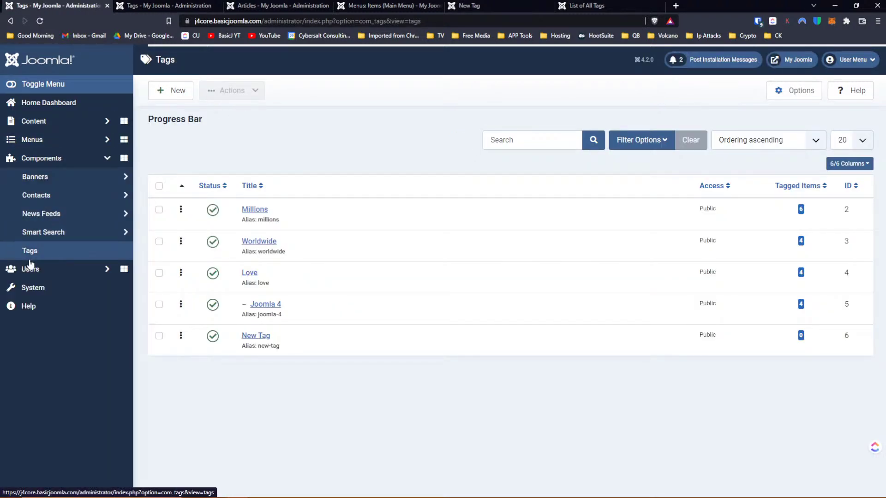
# Set the Administrator user's editor to Editor - TinyMCE in the basic settings, then save and close the profile.
pyautogui.click(30, 270)
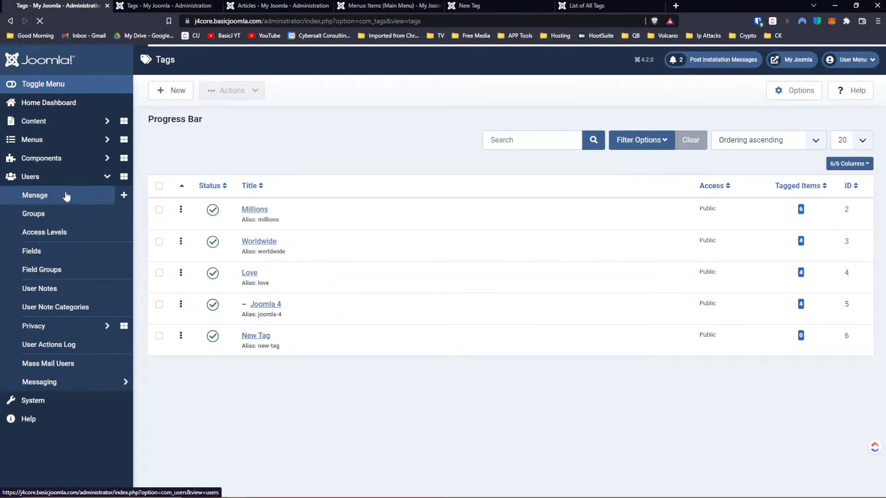
pyautogui.click(37, 195)
pyautogui.click(180, 213)
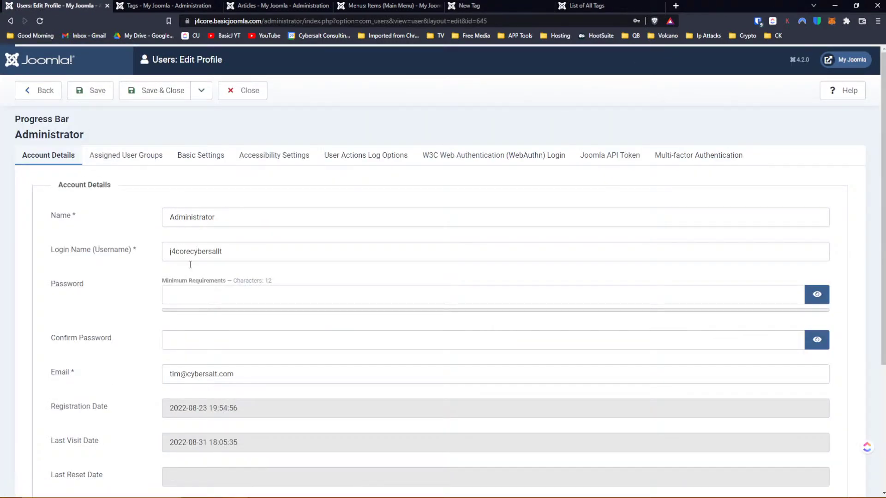
pyautogui.scroll(-1, 272, 246)
pyautogui.doubleClick(205, 111)
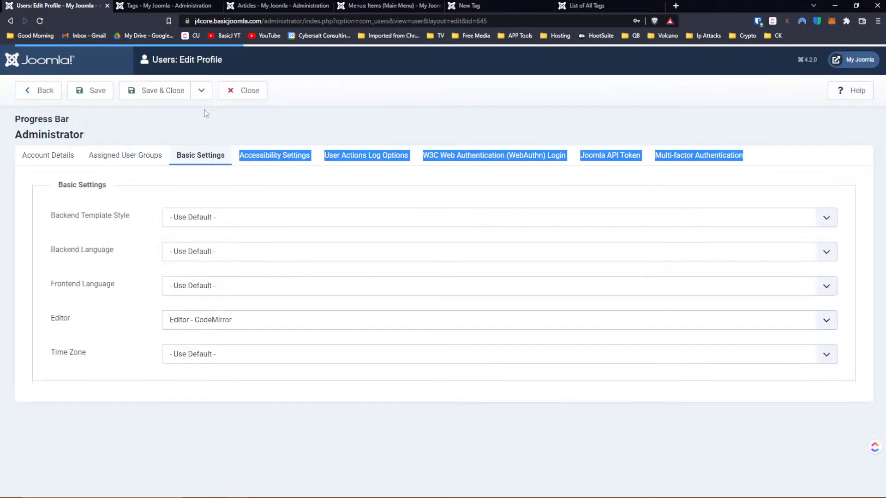
pyautogui.click(229, 319)
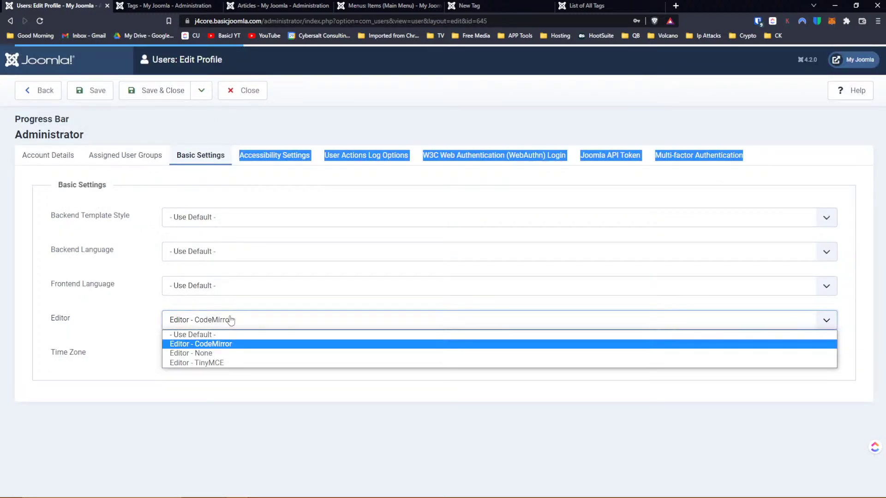
pyautogui.click(231, 364)
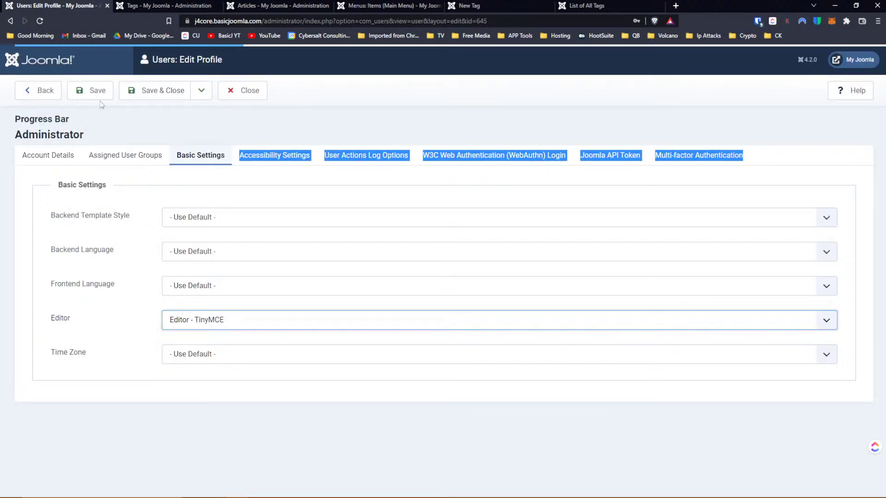
pyautogui.click(149, 98)
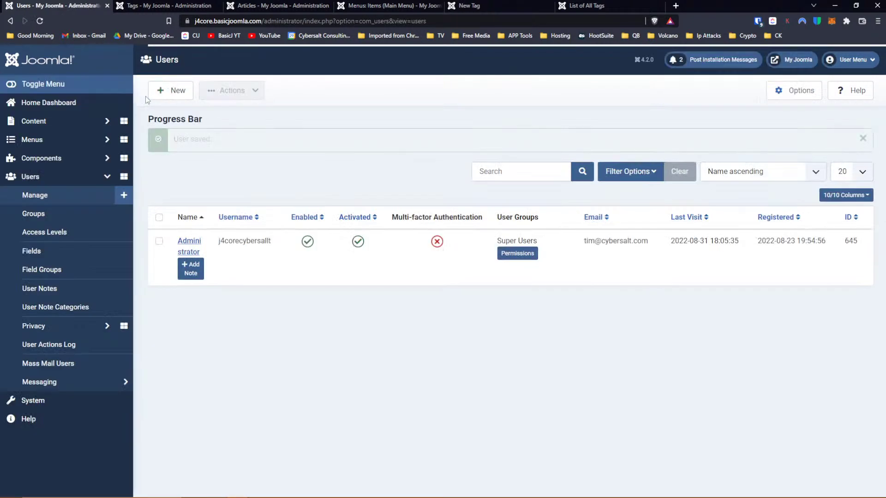
# Open the Millions tag and enter the description "Millions is a word that represents the value of something in the 1,000 of 1,000".
pyautogui.click(48, 158)
pyautogui.click(48, 253)
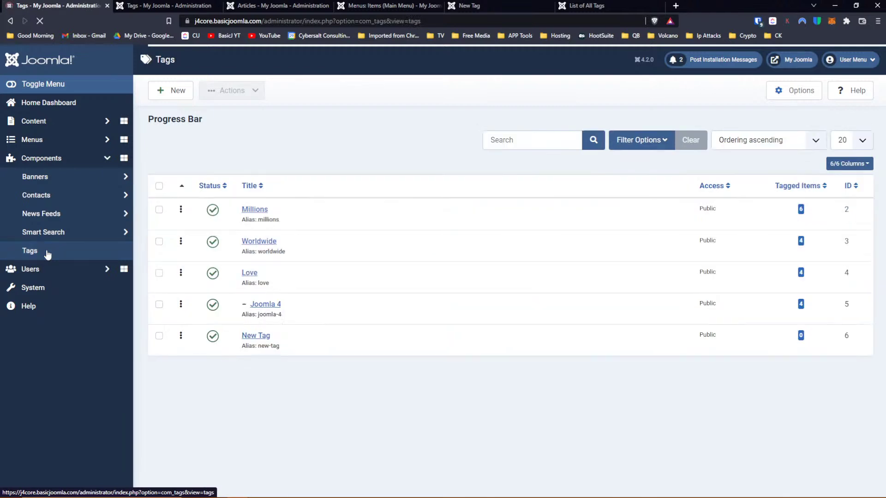
pyautogui.click(244, 210)
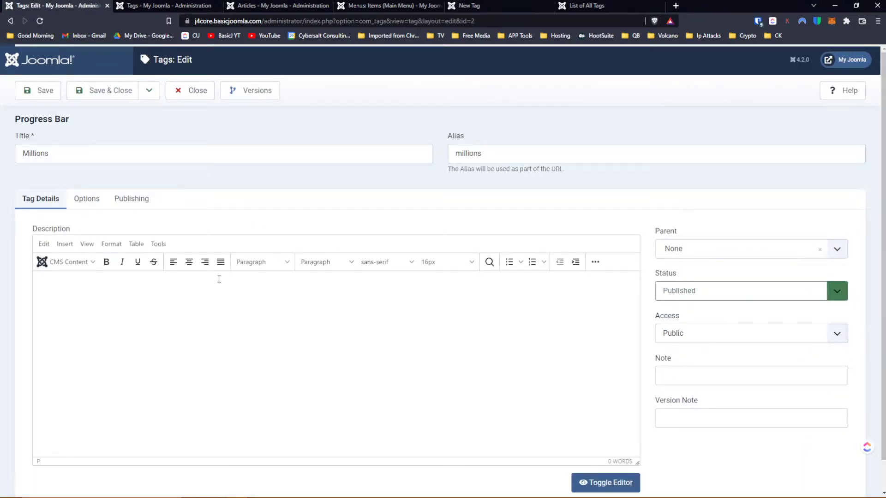
pyautogui.write('Millions ')
pyautogui.write('is a word that ')
pyautogui.write('repres')
pyautogui.write('etnst')
pyautogui.write('nts the value of')
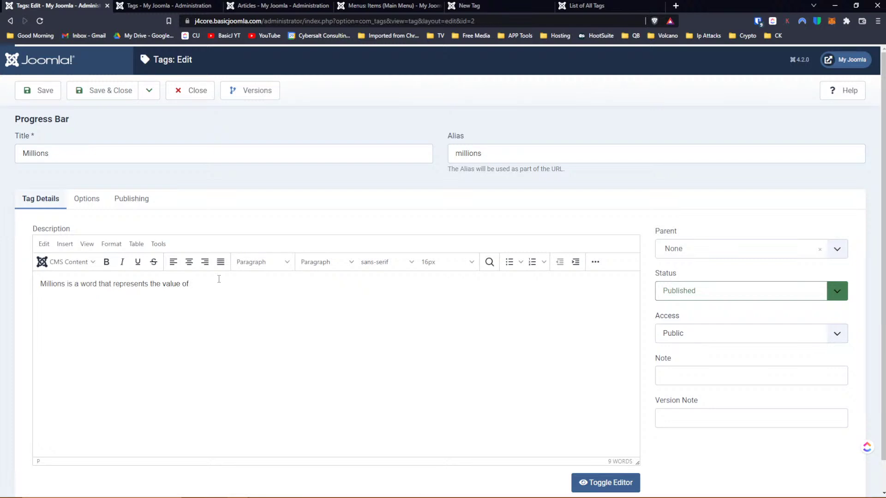
pyautogui.write('something in the 1,000 ofof 1,000')
# Review the layout choices for the Millions tag and set its teaser image to IMG_1444.JPG.
pyautogui.click(86, 198)
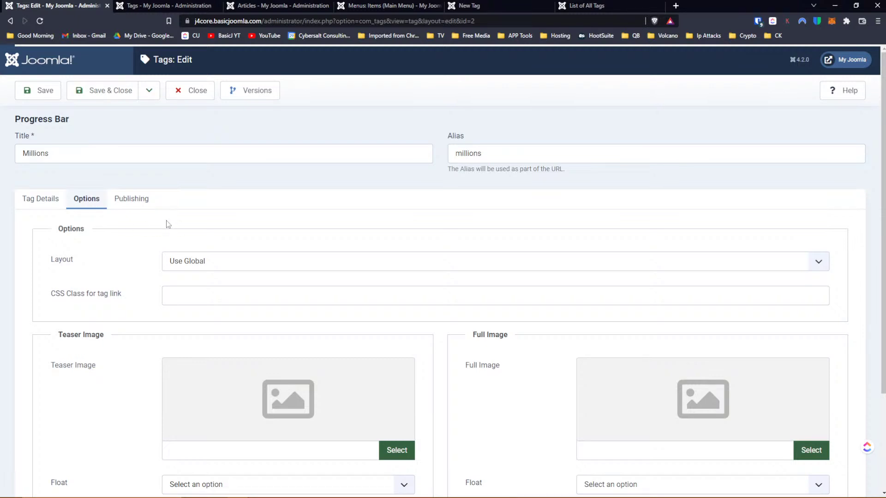
pyautogui.scroll(-1, 167, 224)
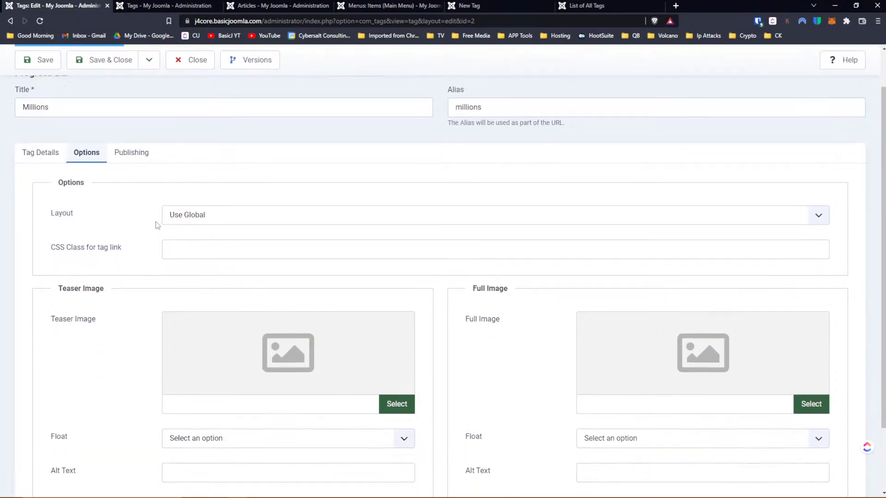
pyautogui.click(208, 219)
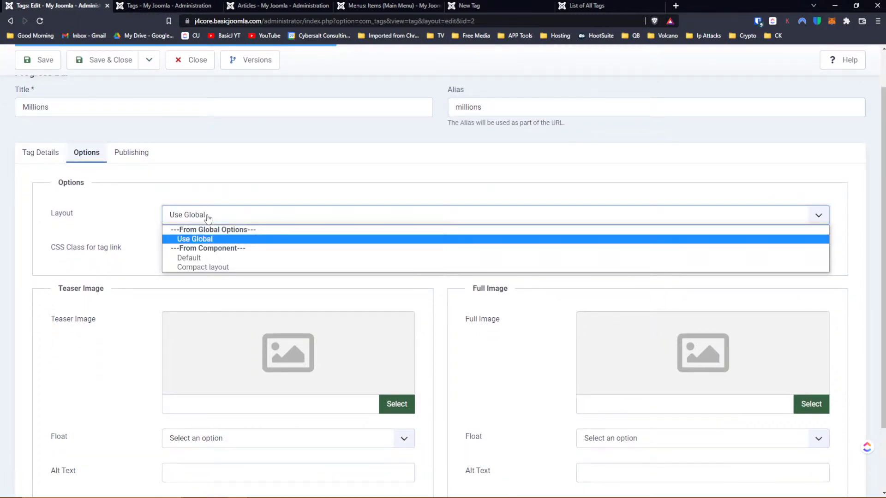
pyautogui.click(111, 217)
pyautogui.scroll(-2, 376, 334)
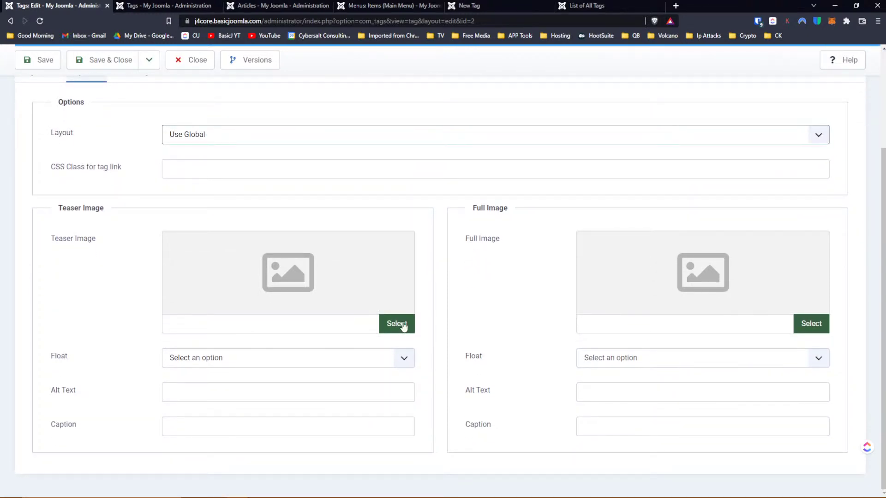
pyautogui.click(403, 322)
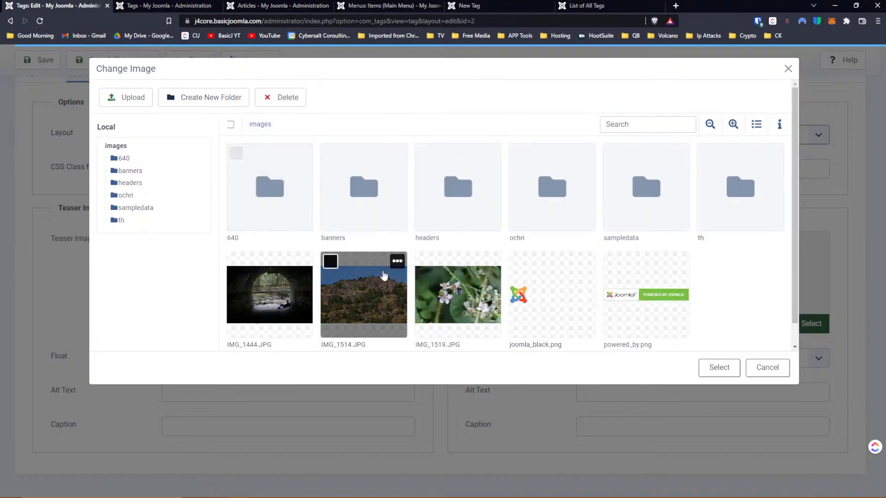
pyautogui.click(301, 295)
pyautogui.click(719, 367)
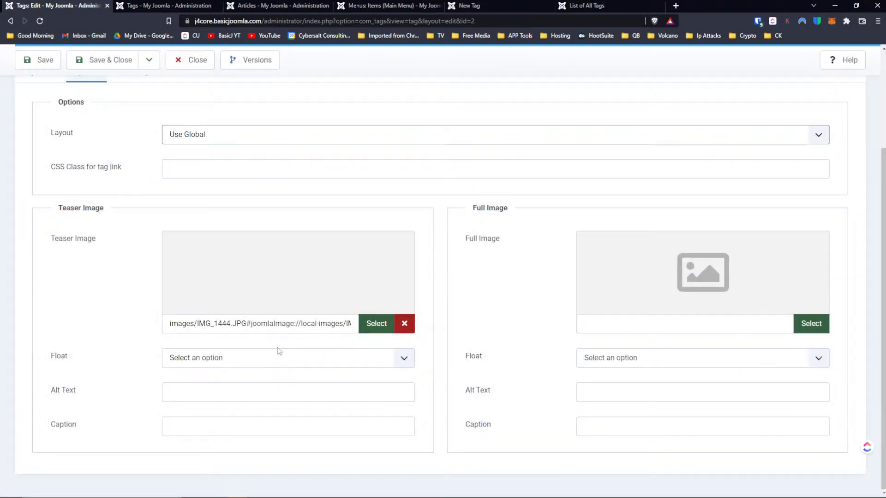
# Set the full image of the Millions tag to IMG_1519.JPG and save the tag.
pyautogui.click(808, 323)
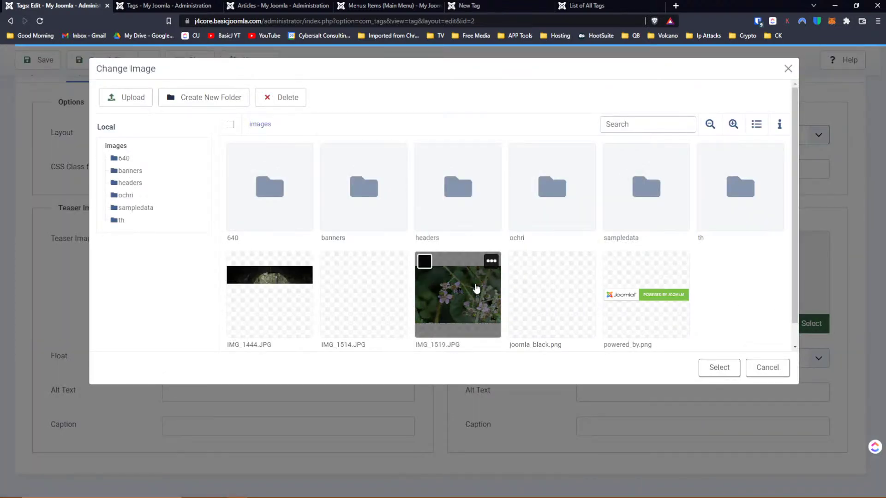
pyautogui.click(477, 288)
pyautogui.click(709, 371)
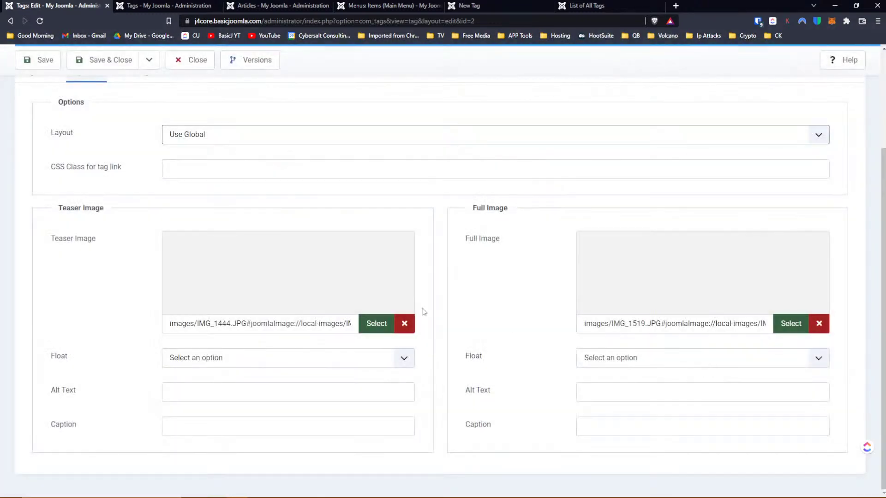
pyautogui.scroll(2, 224, 280)
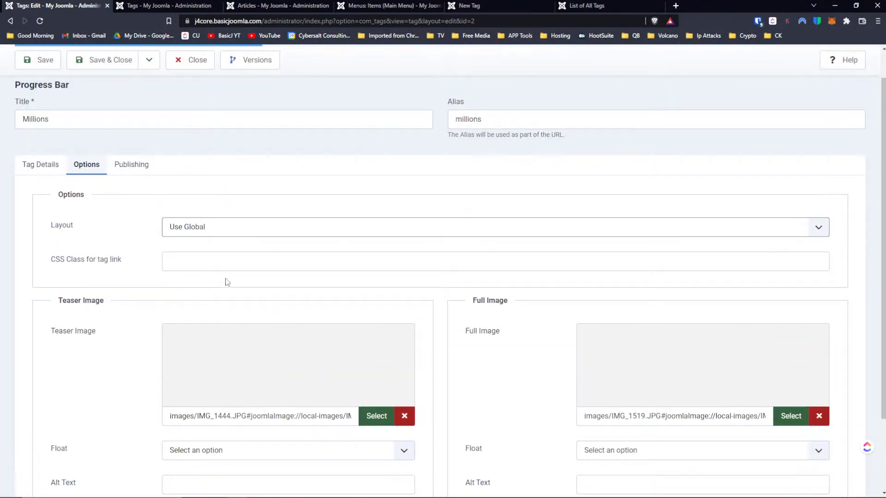
pyautogui.scroll(1, 240, 288)
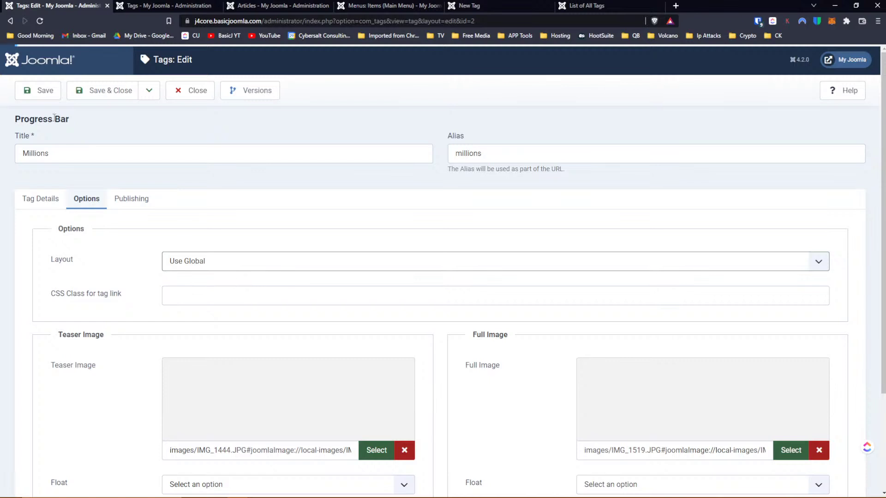
pyautogui.click(34, 96)
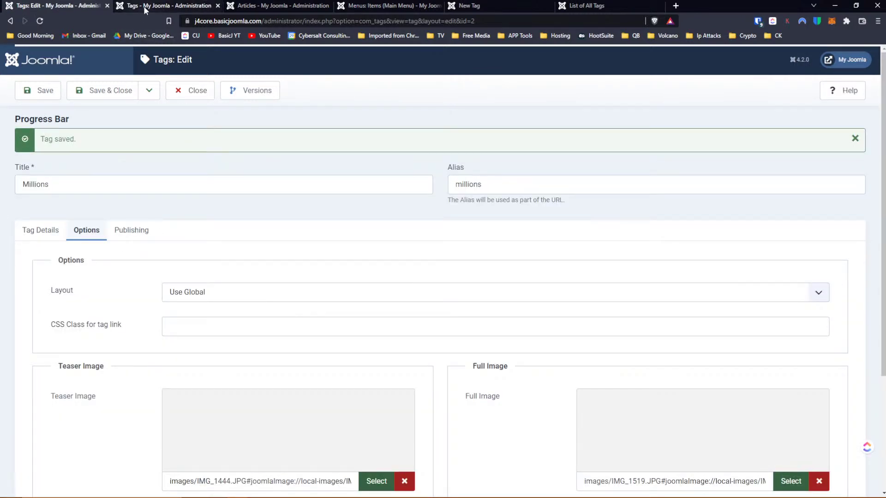
# On the site's front end, view the Compact List of Tagged Items, List of All Tags and Tagged Items pages.
pyautogui.click(368, 8)
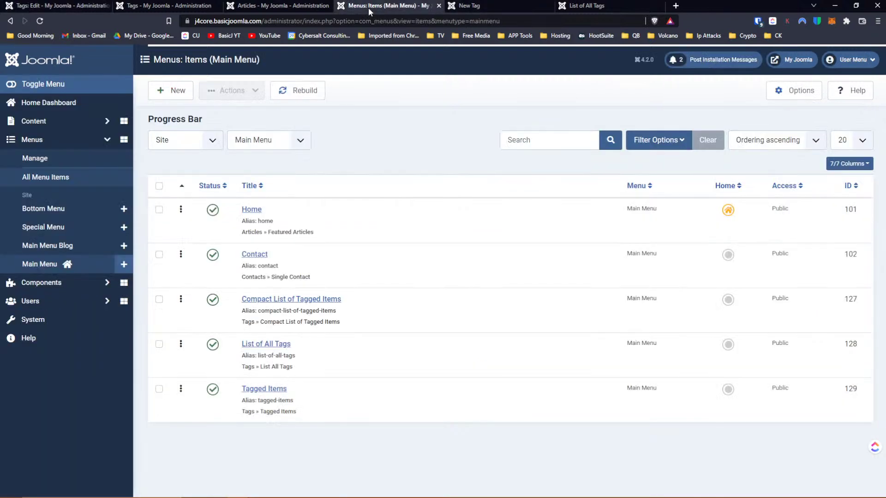
pyautogui.click(485, 7)
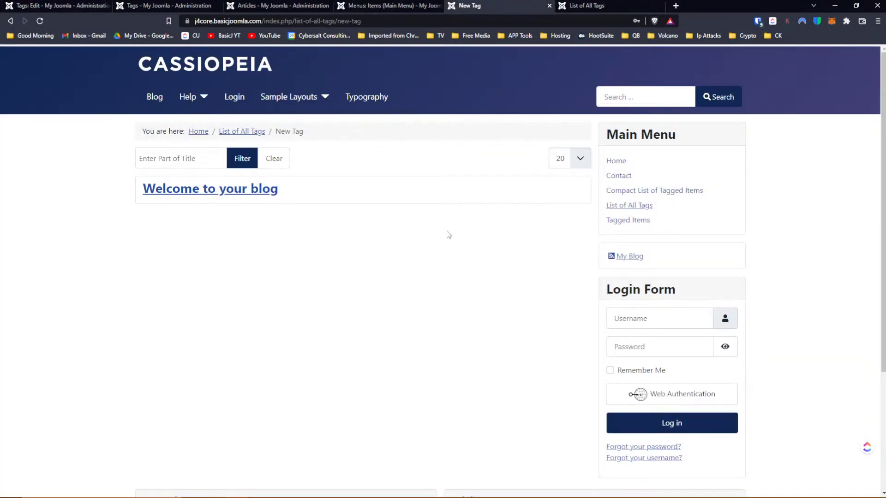
pyautogui.click(656, 191)
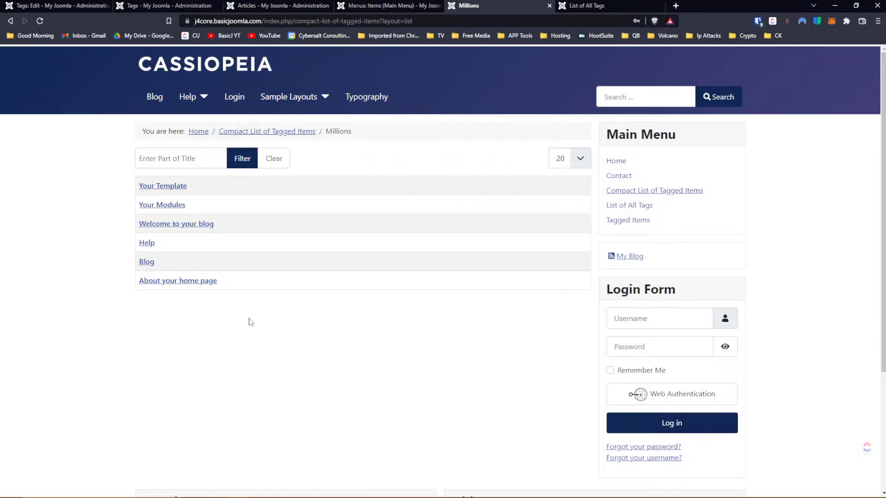
pyautogui.click(631, 207)
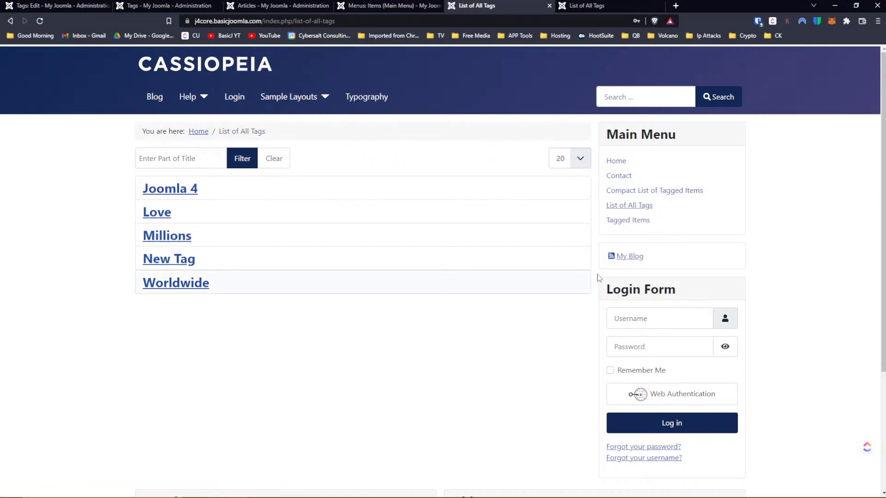
pyautogui.click(640, 227)
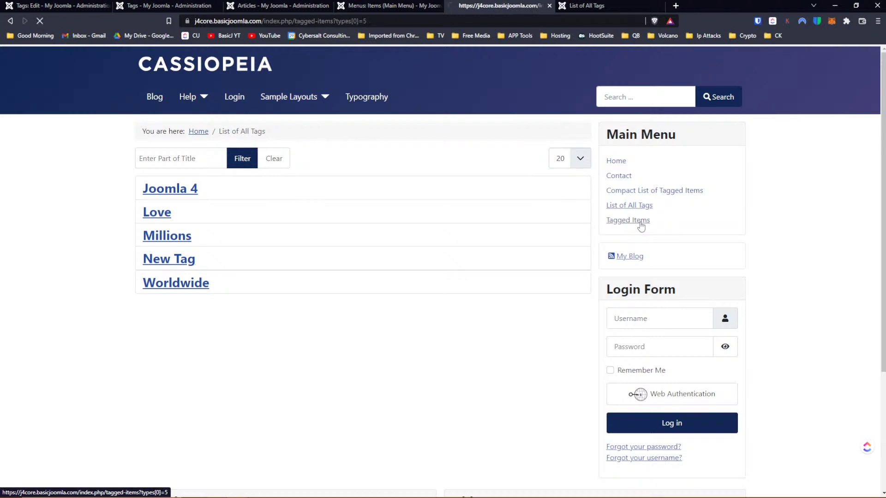
pyautogui.click(11, 22)
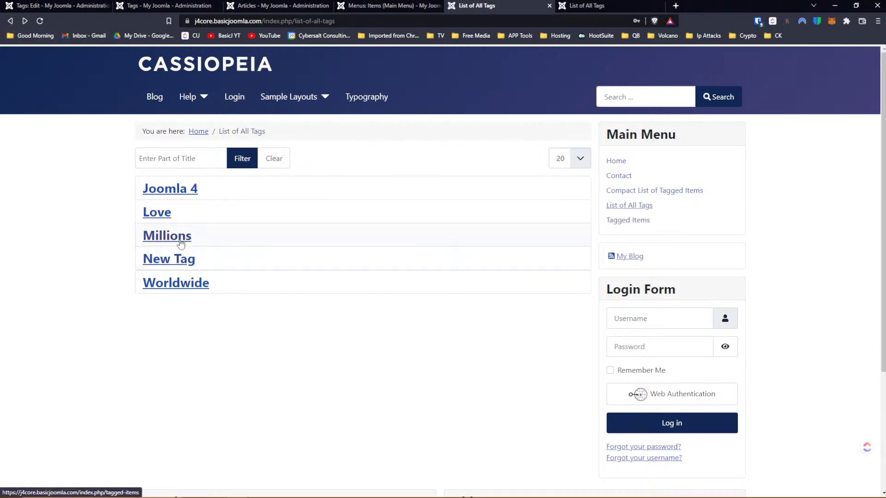
# View the items tagged Millions, examine the Blog and Help categories, and return to the list of all tags.
pyautogui.click(180, 239)
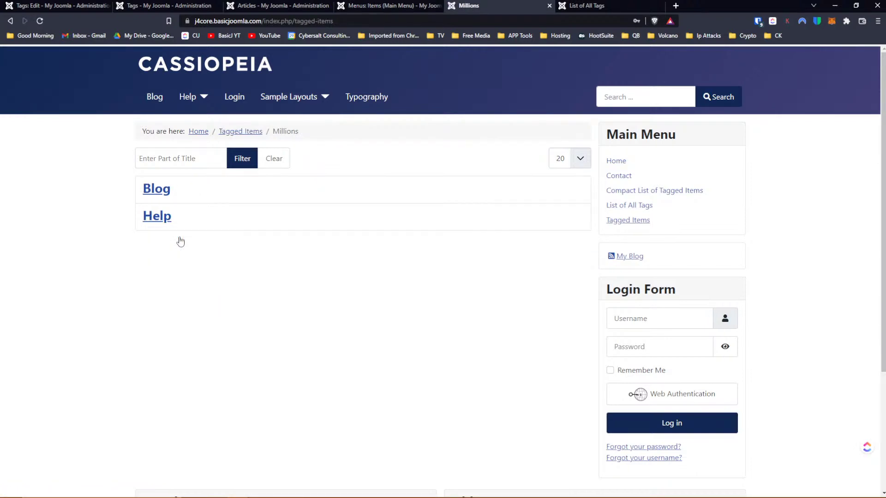
pyautogui.click(157, 192)
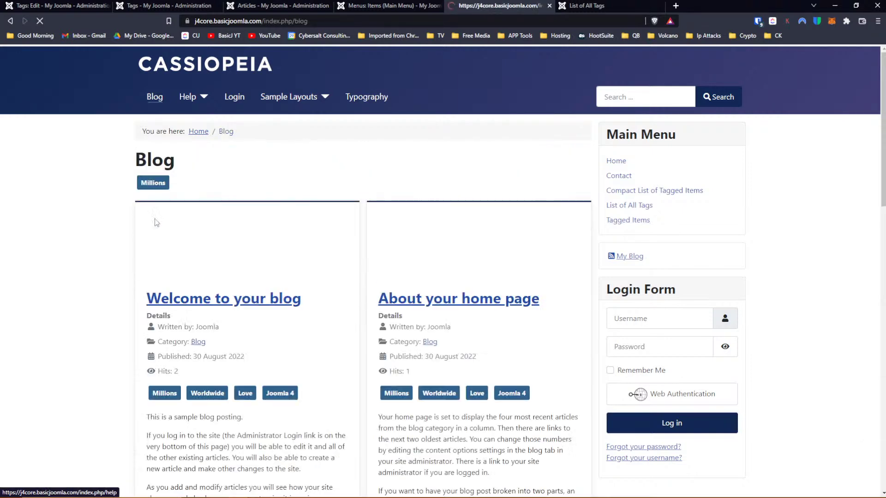
pyautogui.click(9, 22)
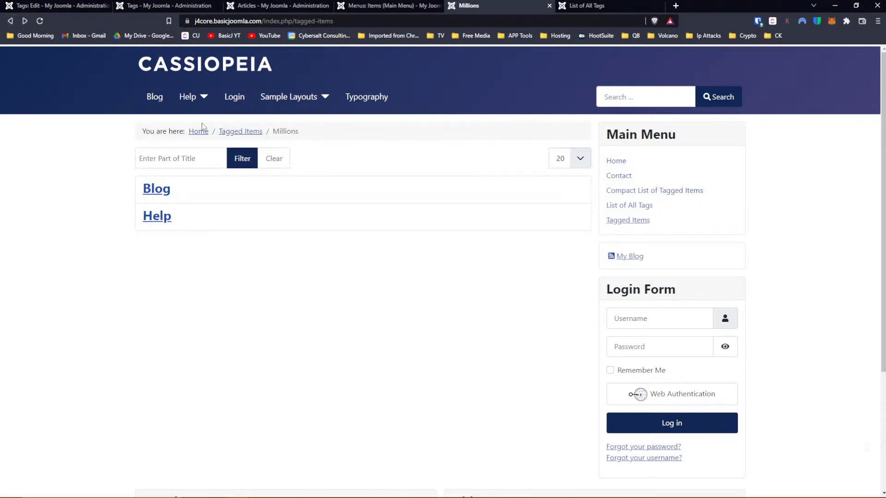
pyautogui.click(157, 217)
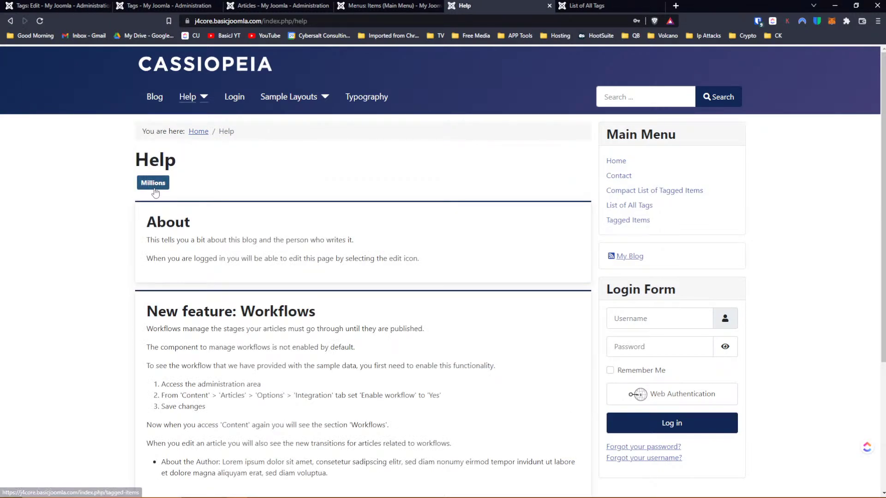
pyautogui.click(13, 22)
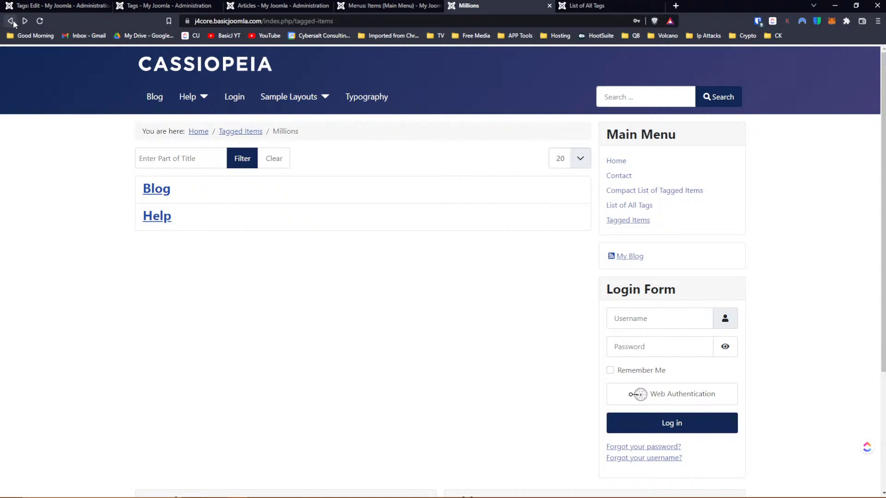
pyautogui.click(11, 21)
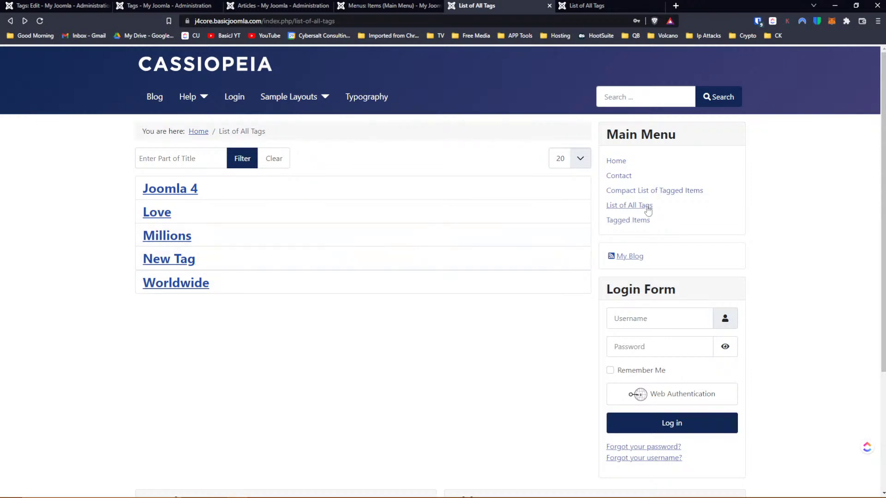
# Open the List of All Tags menu item for editing and review its options, selection options and details.
pyautogui.click(377, 5)
pyautogui.click(272, 346)
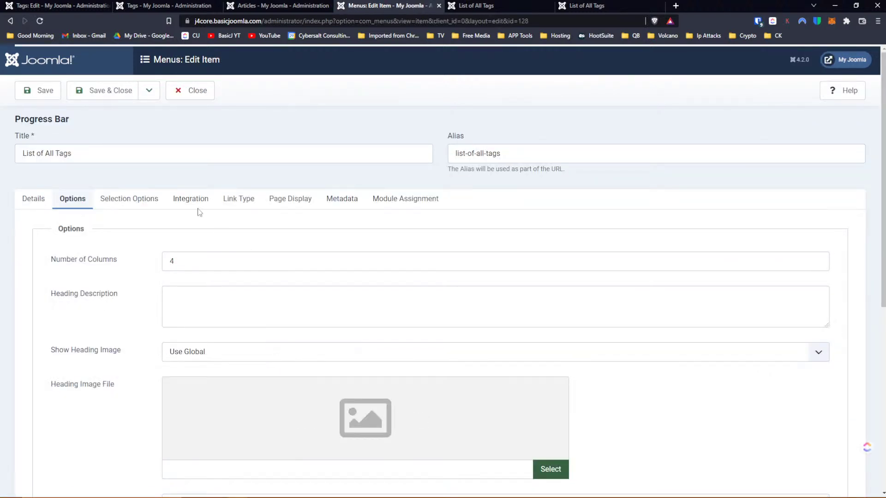
pyautogui.scroll(-1, 157, 141)
pyautogui.scroll(-1, 154, 137)
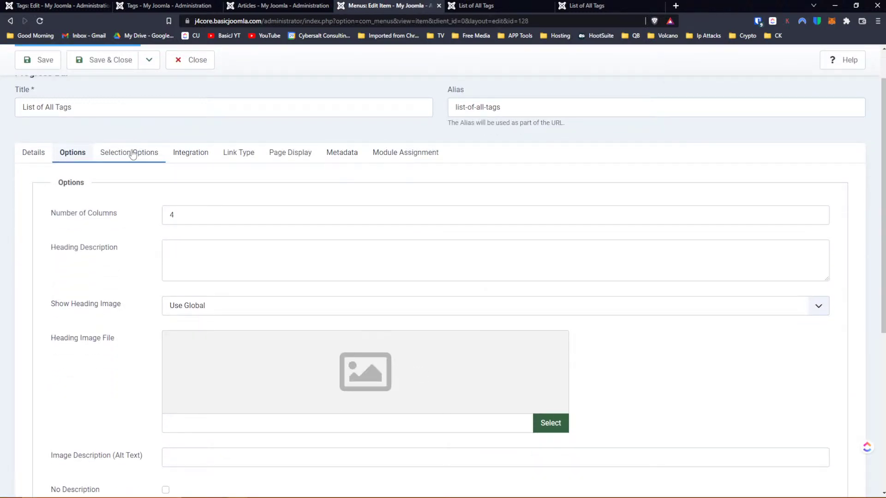
pyautogui.click(132, 153)
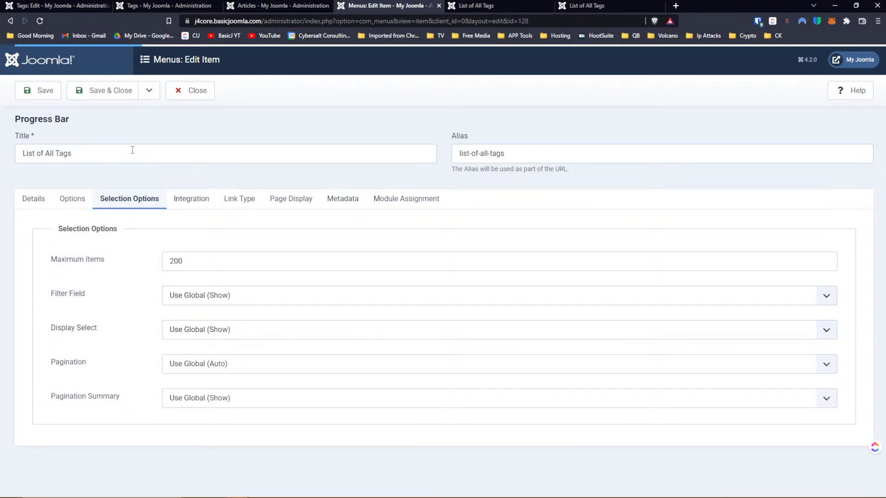
pyautogui.click(73, 199)
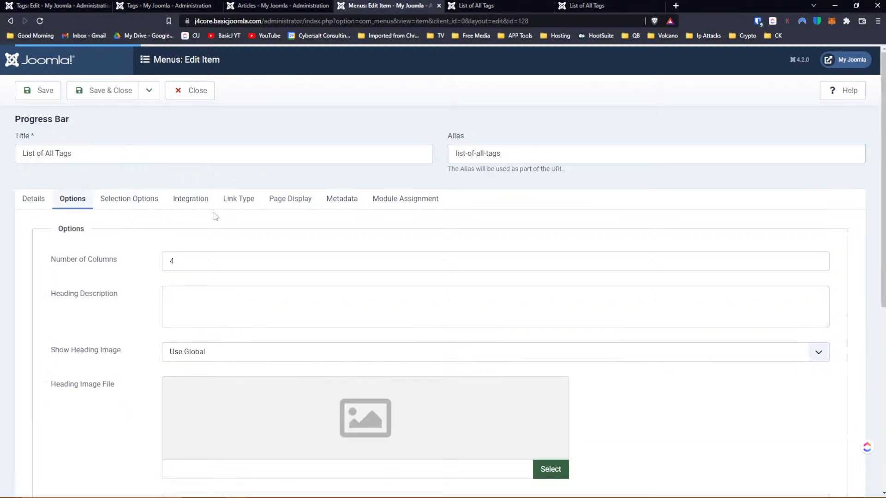
pyautogui.click(41, 202)
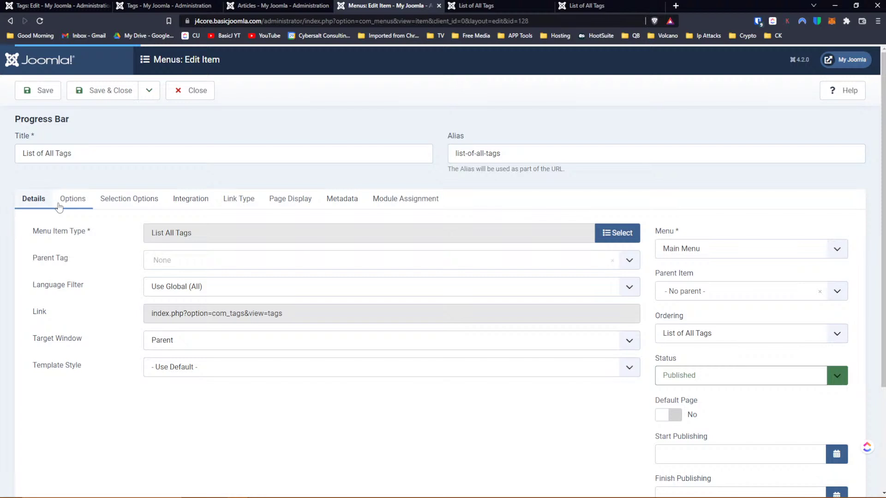
# Set Show Heading Image to Show in the options of the List of All Tags menu item.
pyautogui.click(72, 199)
pyautogui.scroll(-3, 131, 230)
pyautogui.scroll(-3, 132, 232)
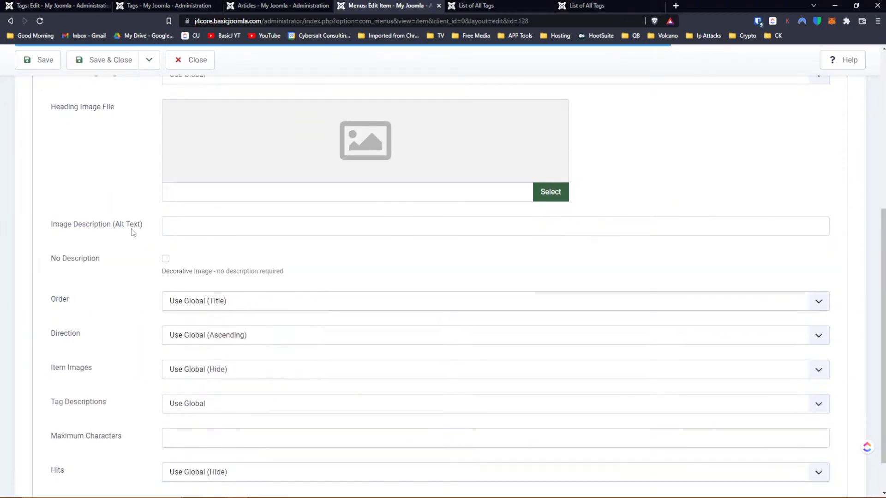
pyautogui.scroll(2, 133, 232)
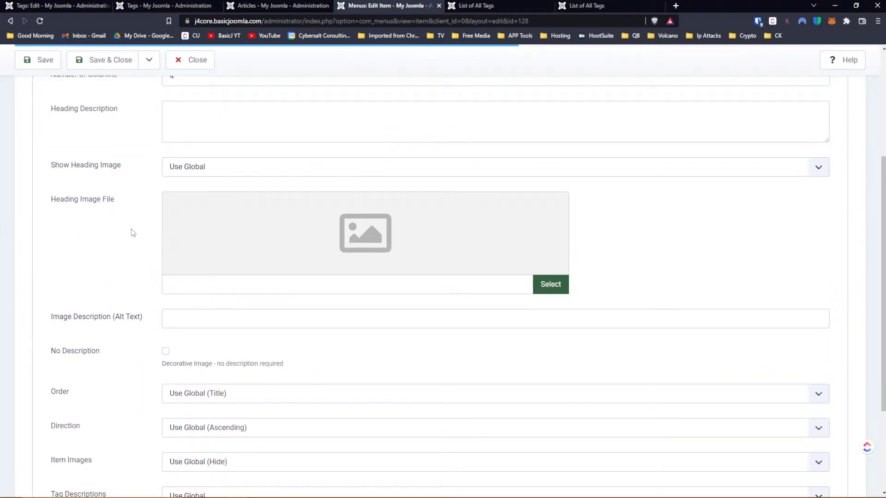
pyautogui.scroll(1, 131, 229)
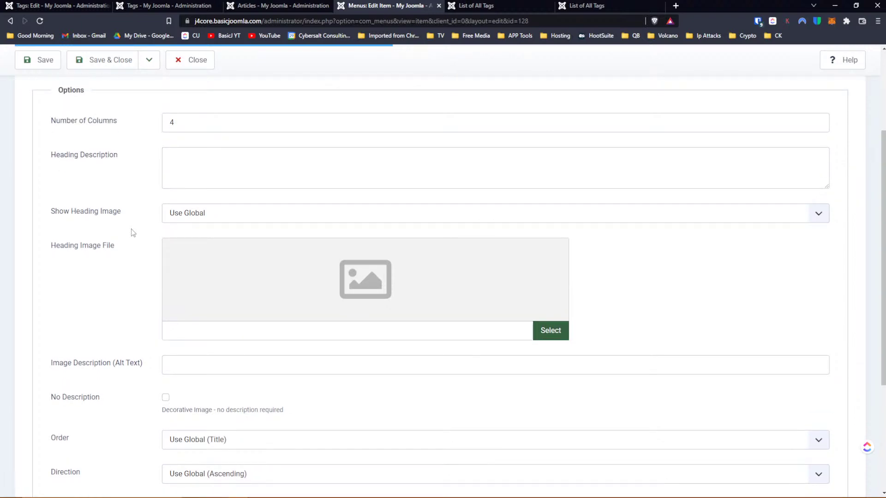
pyautogui.click(204, 217)
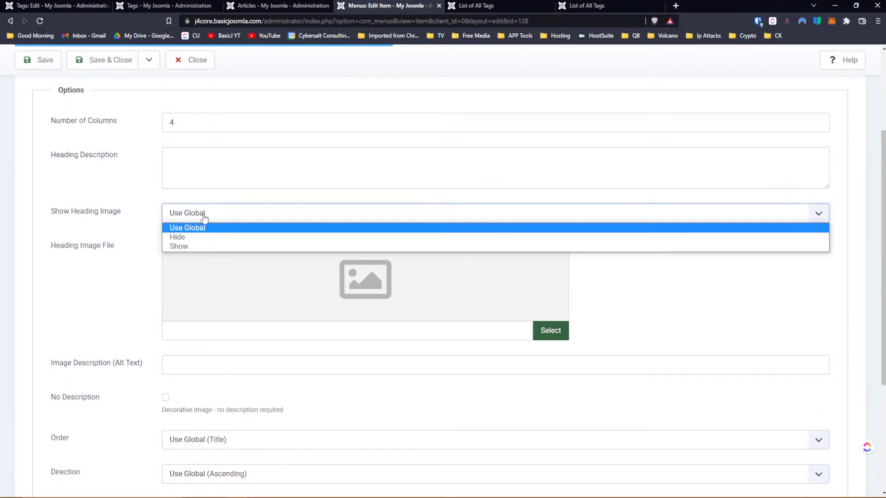
pyautogui.click(193, 248)
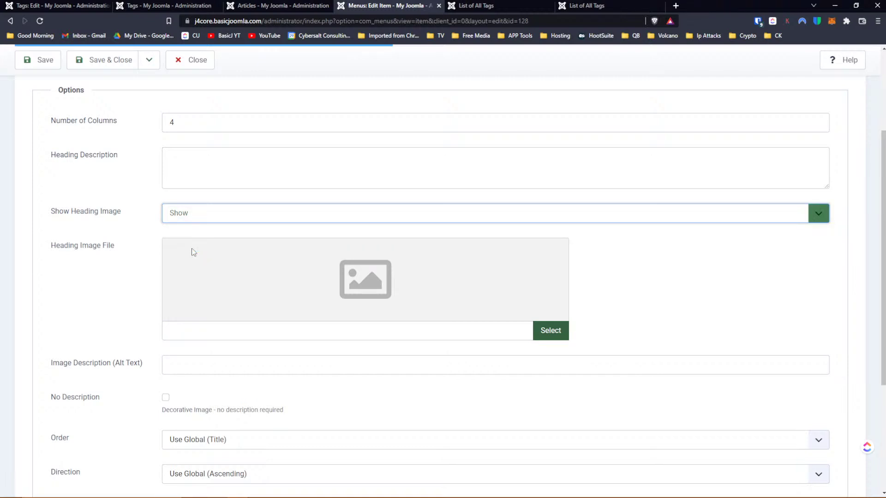
pyautogui.scroll(2, 134, 247)
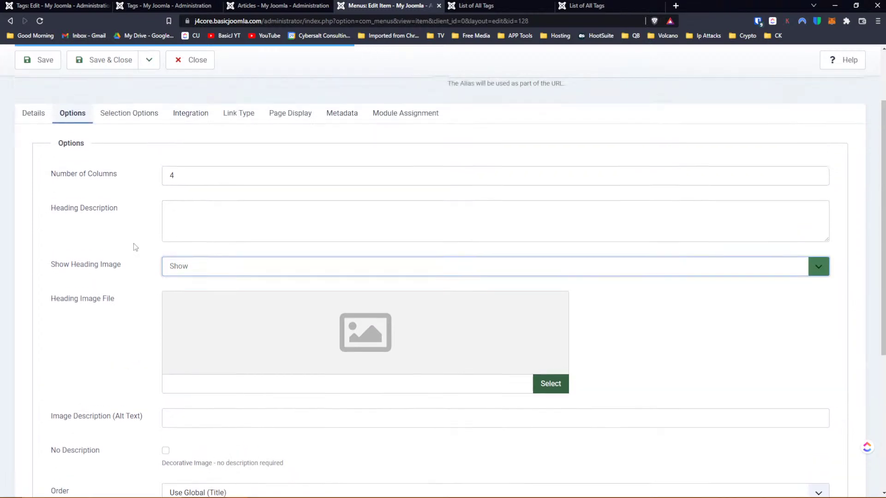
# Set Tag Descriptions and Item Images to Show for the List of All Tags menu item and save it.
pyautogui.scroll(-4, 134, 247)
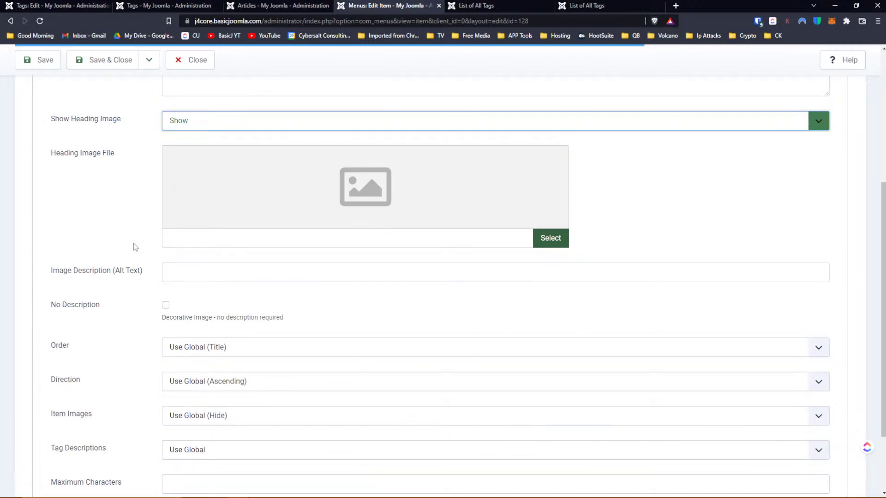
pyautogui.scroll(4, 134, 247)
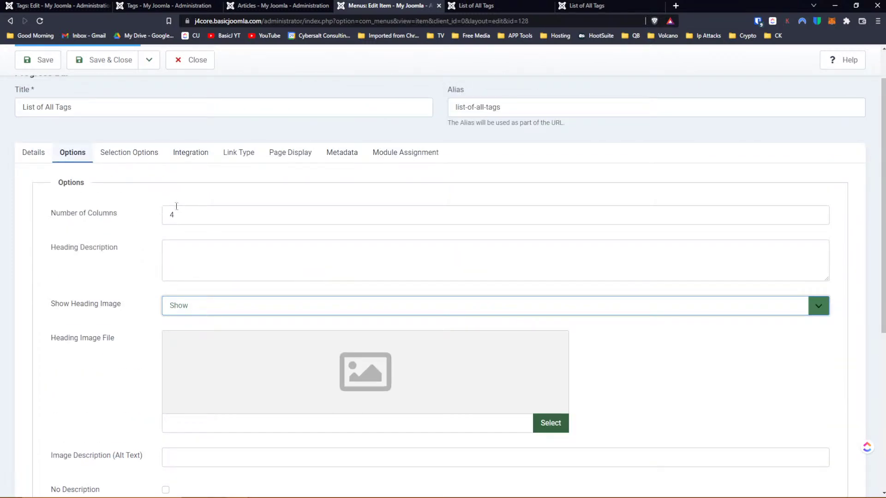
pyautogui.scroll(-3, 103, 234)
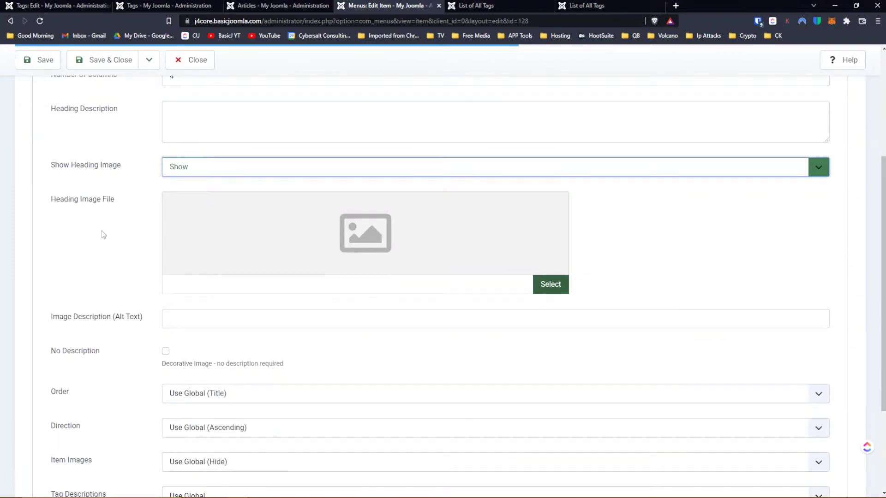
pyautogui.scroll(-2, 101, 231)
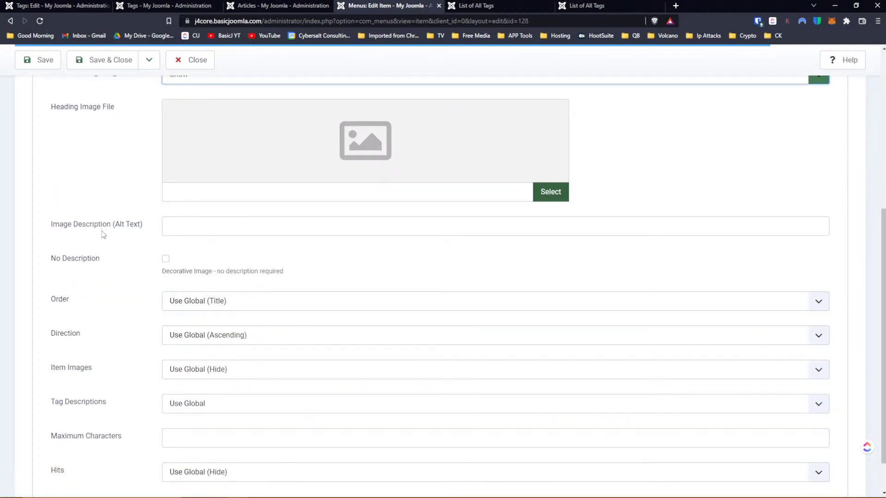
pyautogui.scroll(-1, 102, 231)
pyautogui.scroll(-1, 101, 231)
pyautogui.click(187, 363)
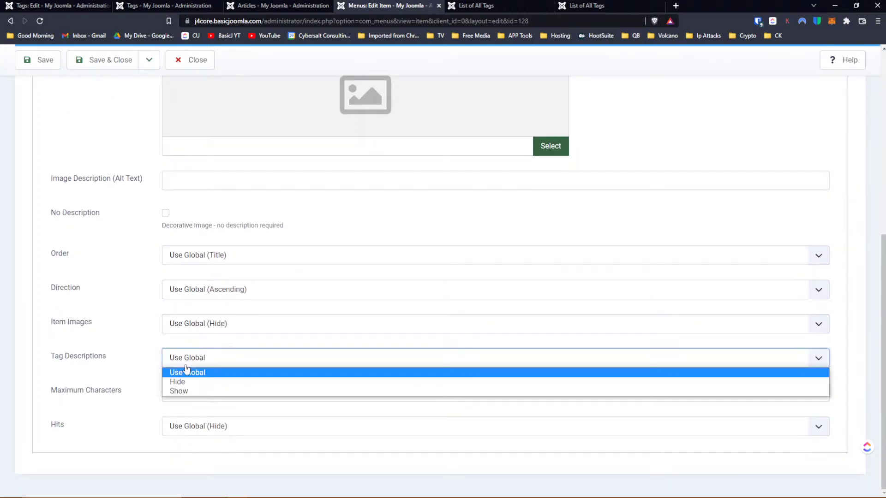
pyautogui.click(190, 390)
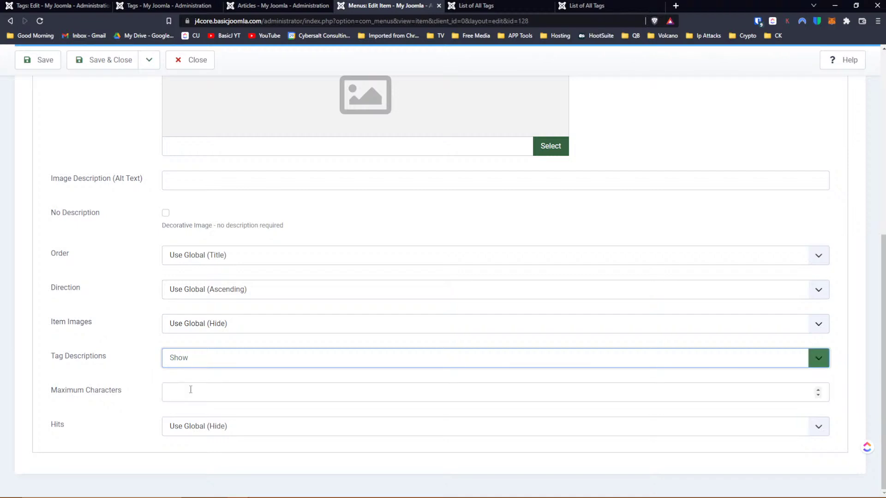
pyautogui.click(208, 323)
pyautogui.click(207, 357)
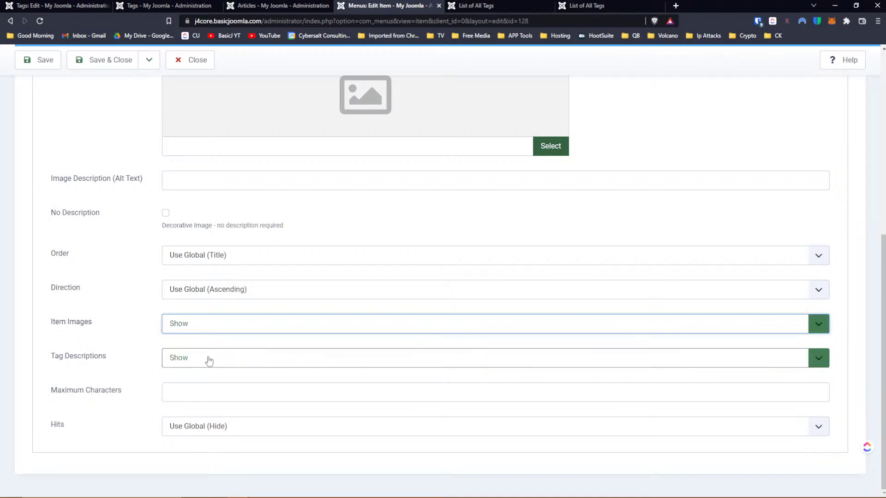
pyautogui.click(40, 60)
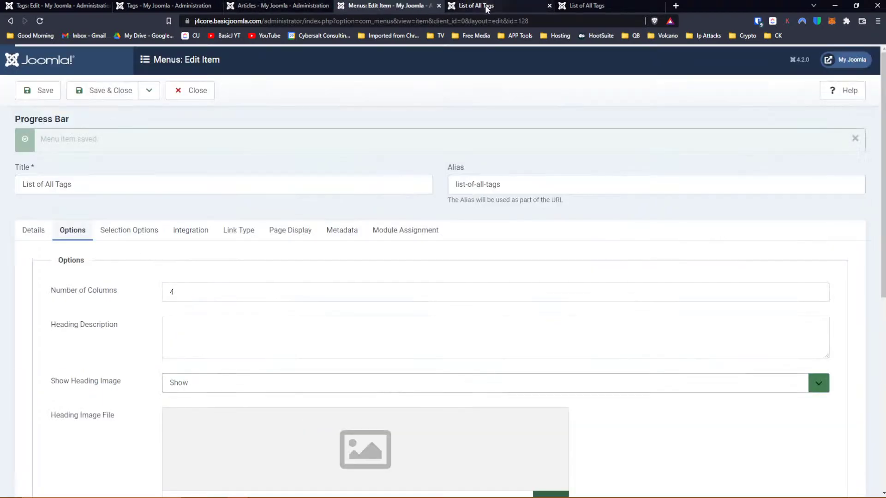
# Reload the List of All Tags page on the front end and check the Millions tag's image and description.
pyautogui.click(485, 7)
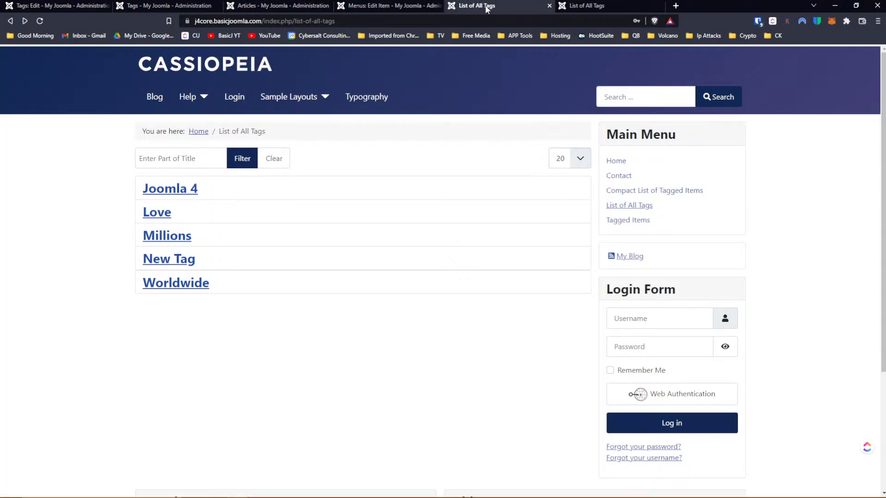
pyautogui.click(40, 21)
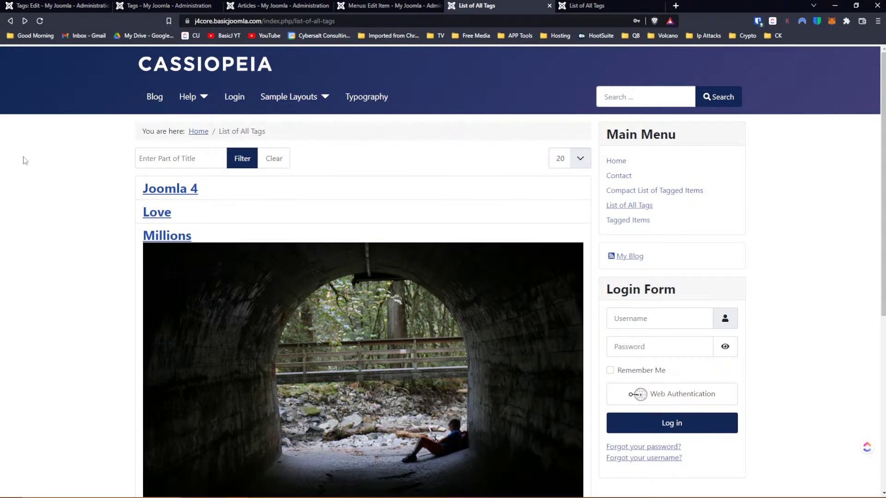
pyautogui.scroll(-2, 218, 170)
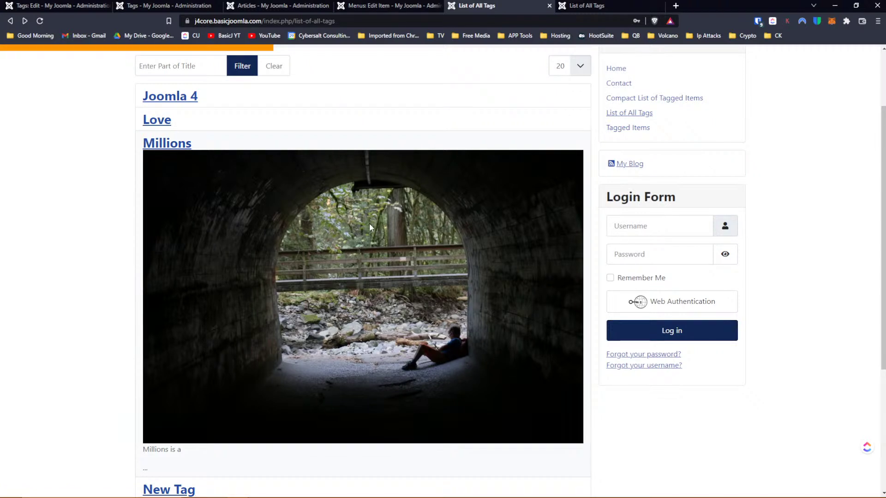
pyautogui.scroll(-4, 369, 223)
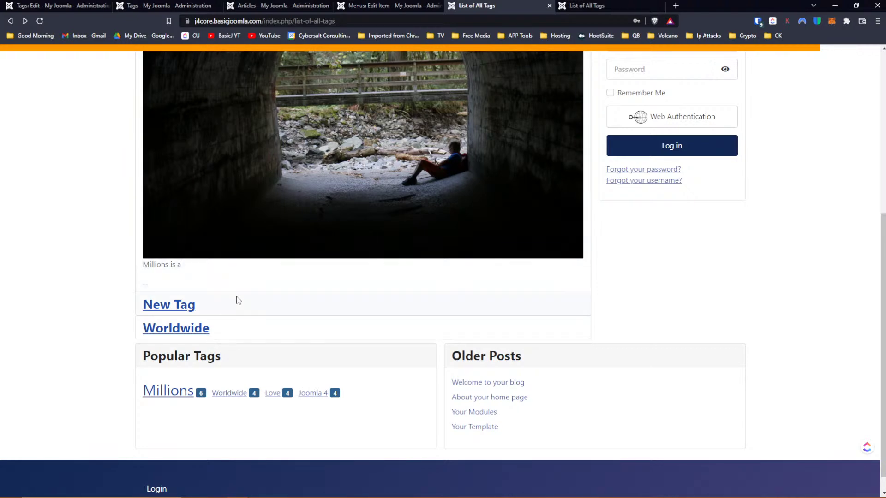
# Check where the Millions tag link leads from the tag list and from the Welcome to your blog article on the Blog page.
pyautogui.scroll(4, 237, 300)
pyautogui.scroll(-1, 236, 300)
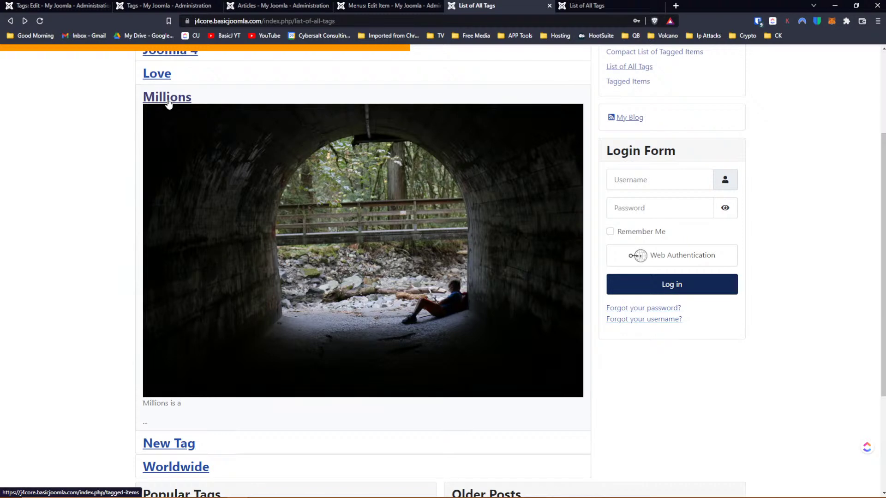
pyautogui.scroll(-3, 168, 102)
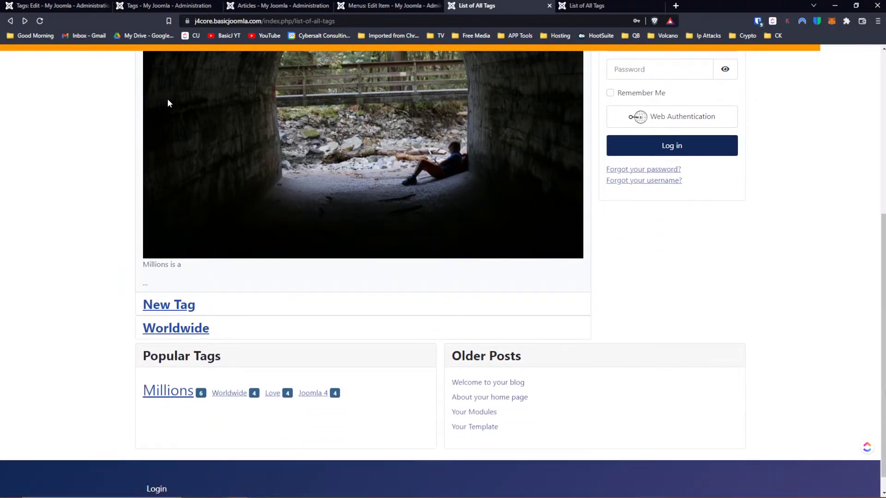
pyautogui.scroll(3, 331, 188)
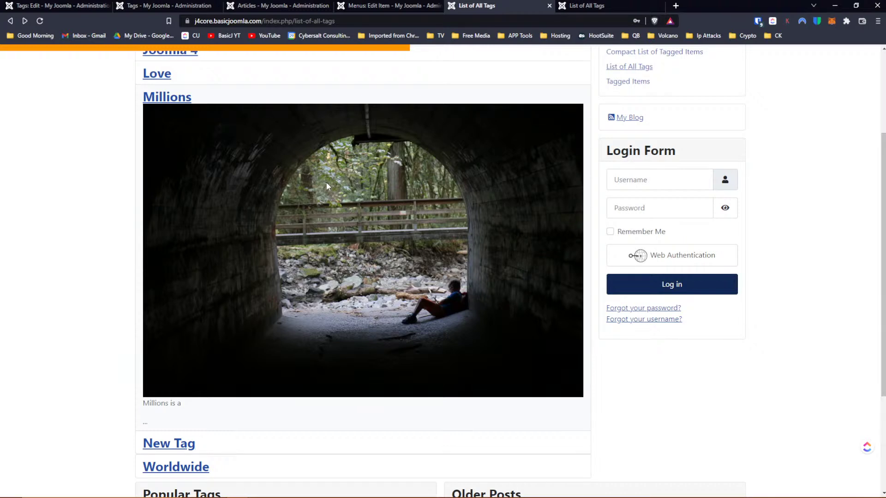
pyautogui.click(168, 100)
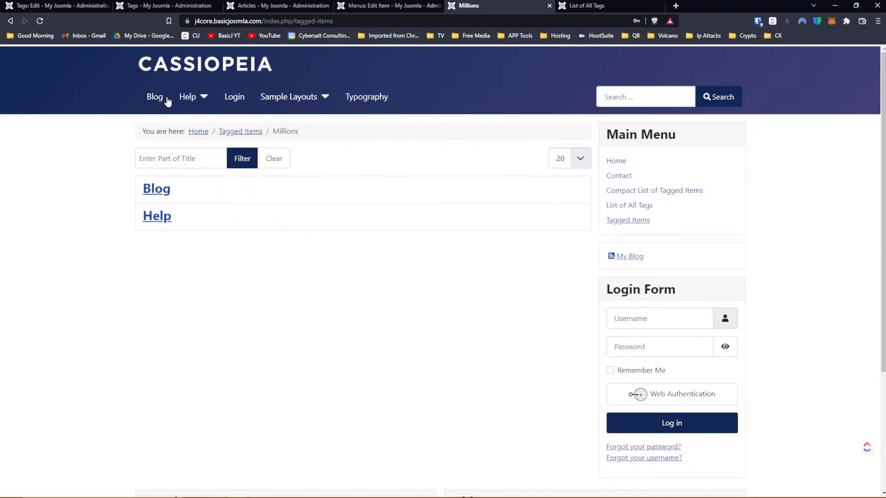
pyautogui.click(157, 195)
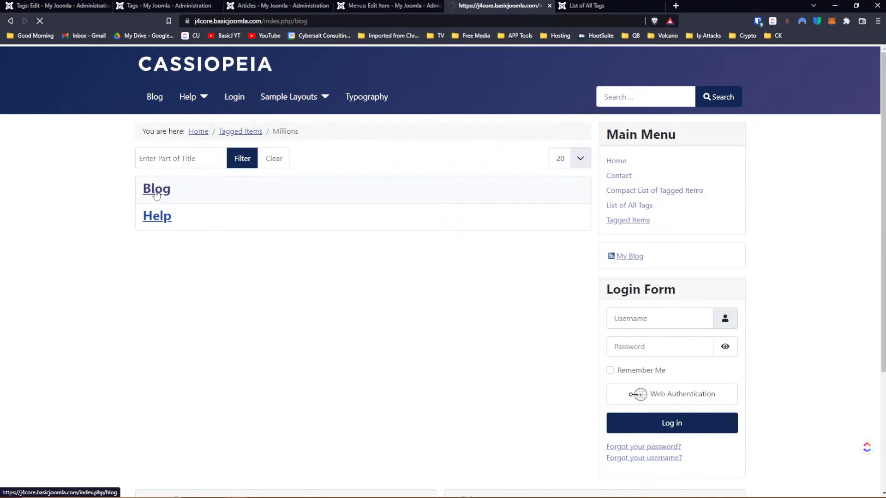
pyautogui.scroll(-3, 238, 203)
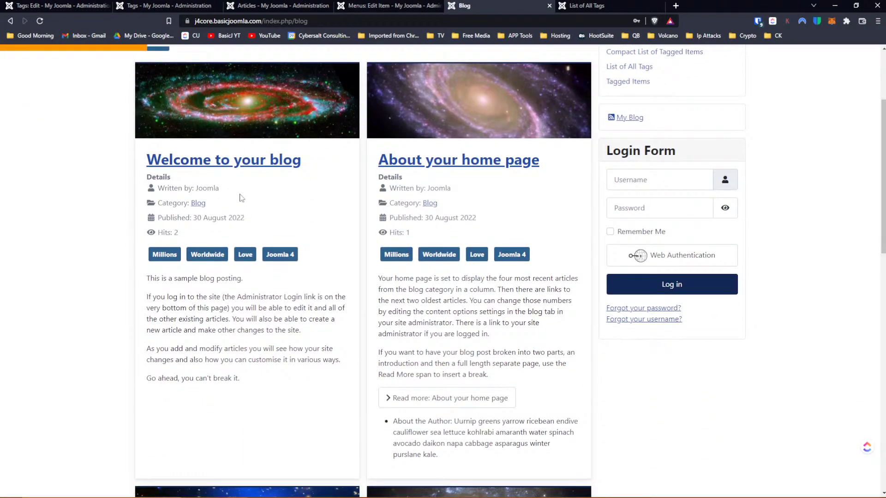
pyautogui.click(159, 257)
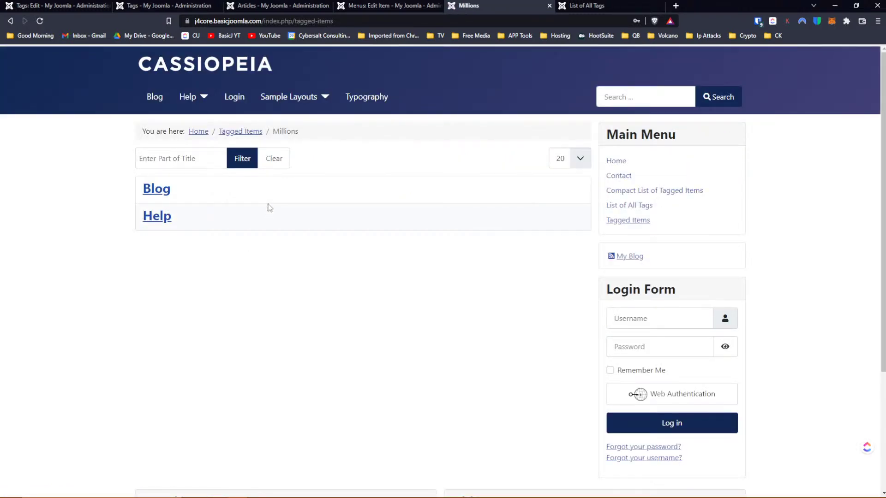
# Return to the front-end List of All Tags page and examine the image and description shown for the Millions tag.
pyautogui.click(9, 21)
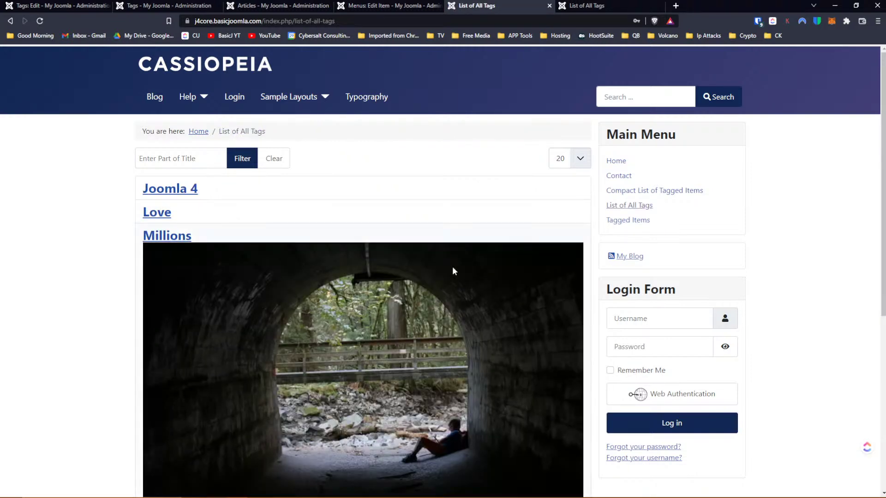
pyautogui.scroll(-3, 443, 233)
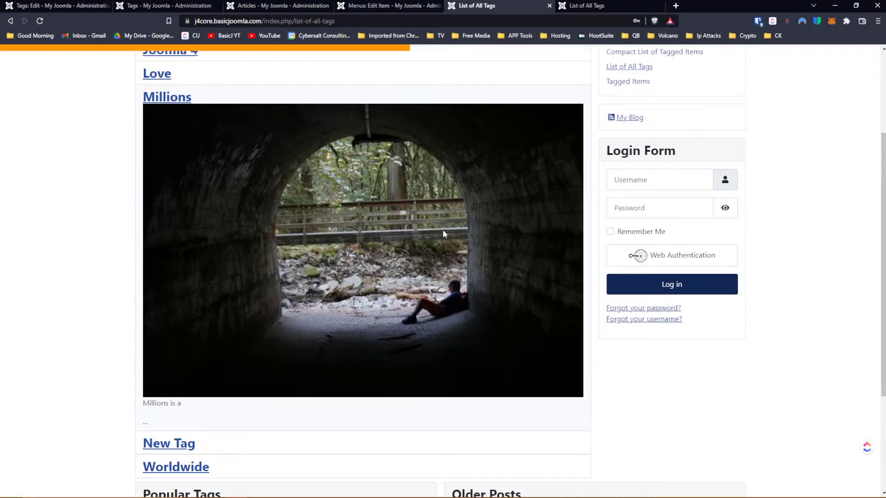
pyautogui.scroll(2, 443, 233)
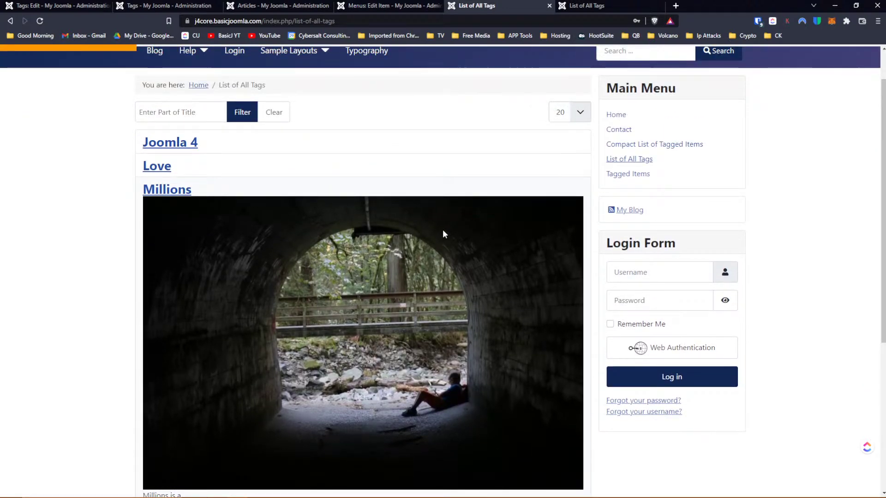
pyautogui.scroll(-3, 443, 234)
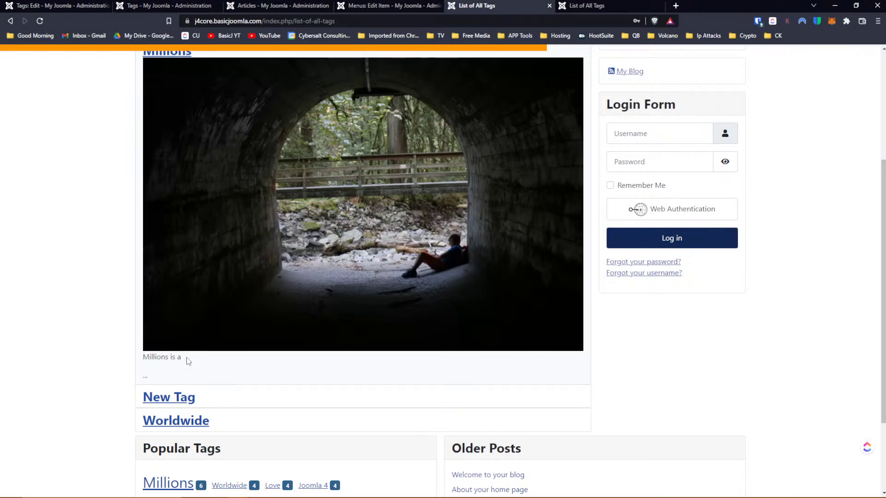
pyautogui.scroll(-3, 188, 361)
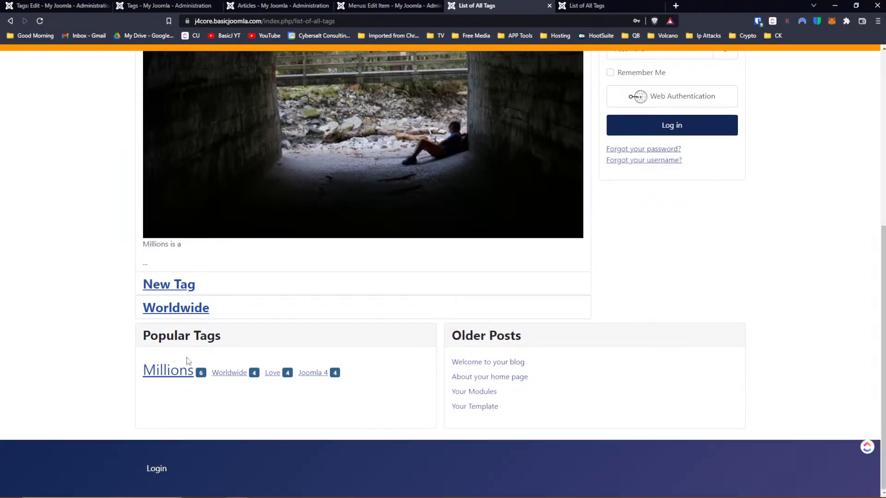
pyautogui.scroll(3, 189, 361)
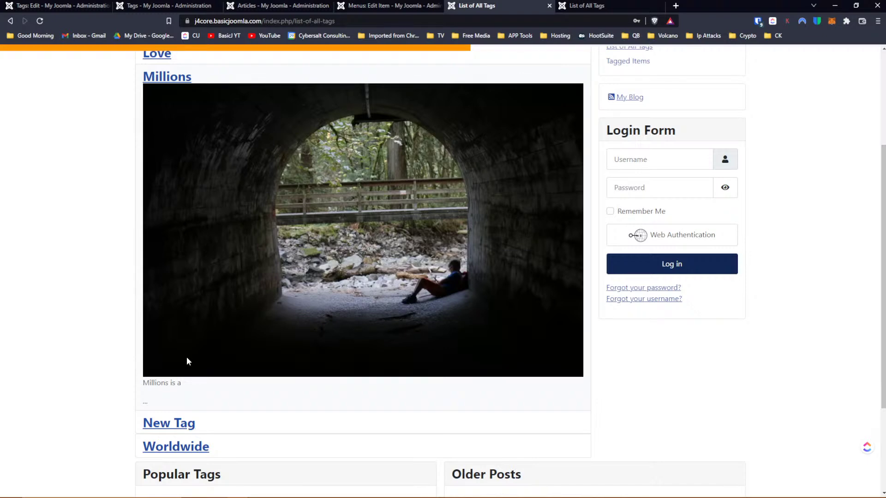
pyautogui.scroll(3, 187, 358)
pyautogui.scroll(-1, 187, 359)
pyautogui.scroll(-2, 187, 358)
pyautogui.scroll(3, 186, 360)
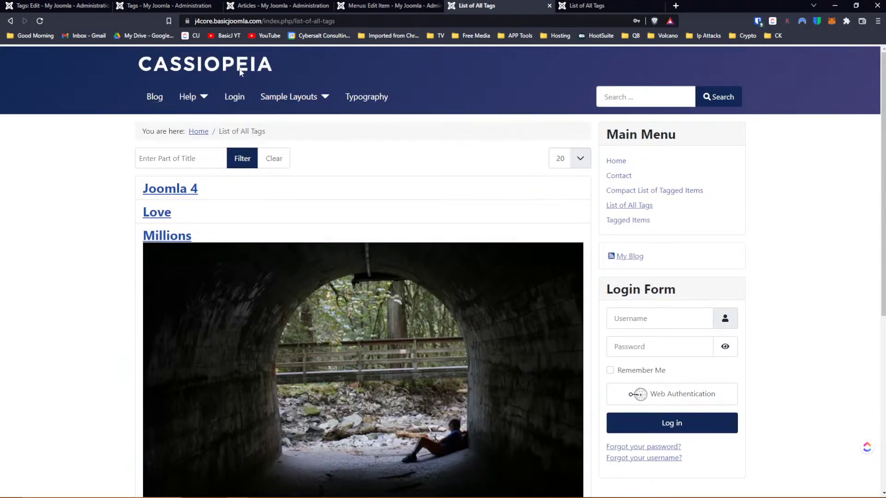
# Set Maximum Characters to 500 in the options of the List of All Tags menu item and save it.
pyautogui.click(368, 6)
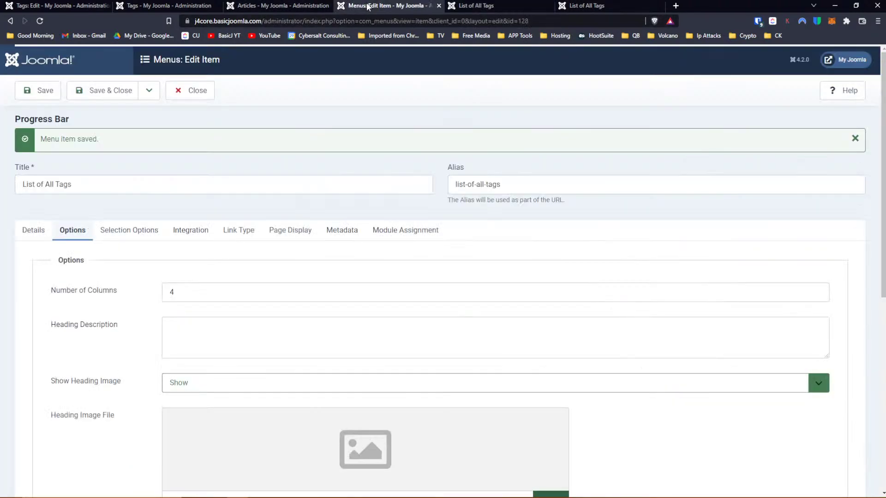
pyautogui.scroll(-7, 193, 202)
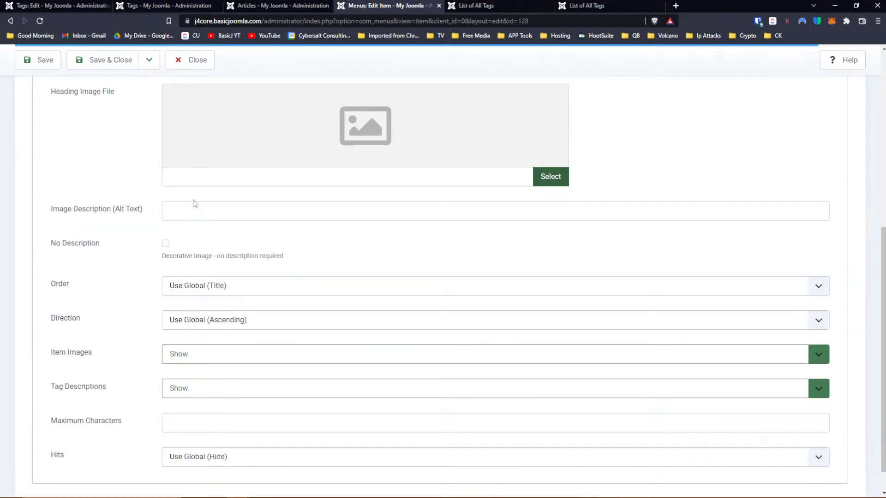
pyautogui.scroll(-1, 194, 203)
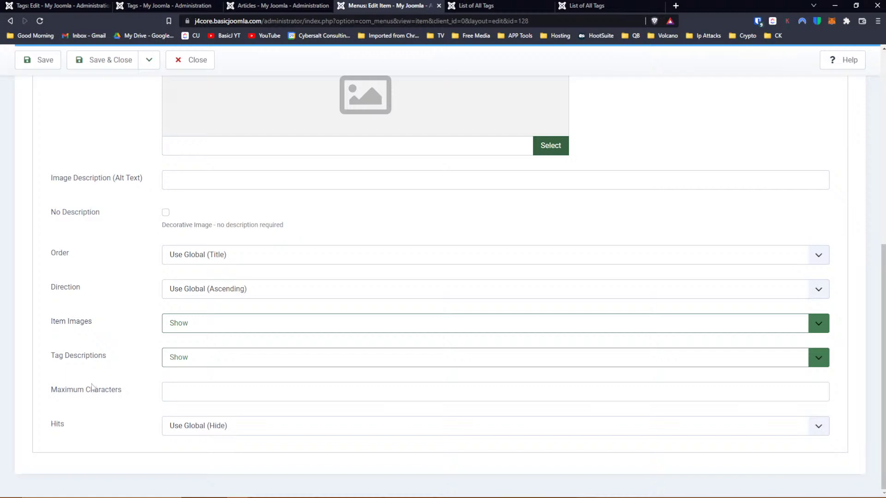
pyautogui.click(181, 389)
pyautogui.write('500')
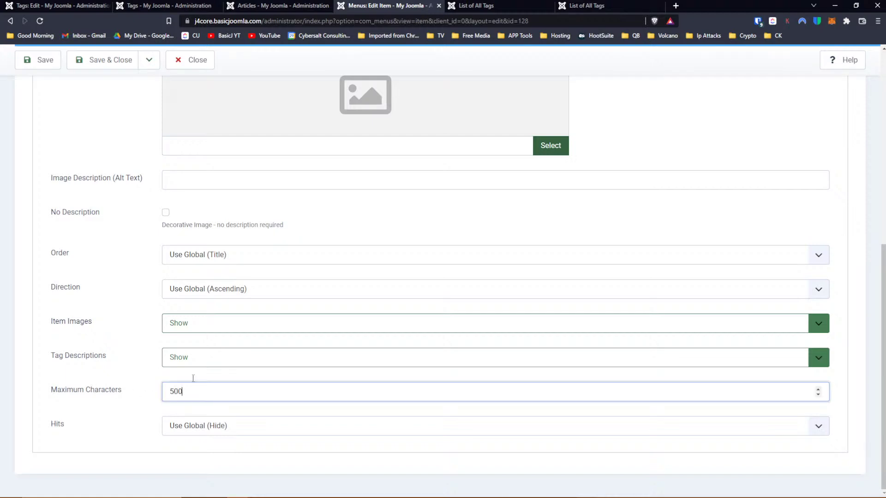
pyautogui.click(40, 62)
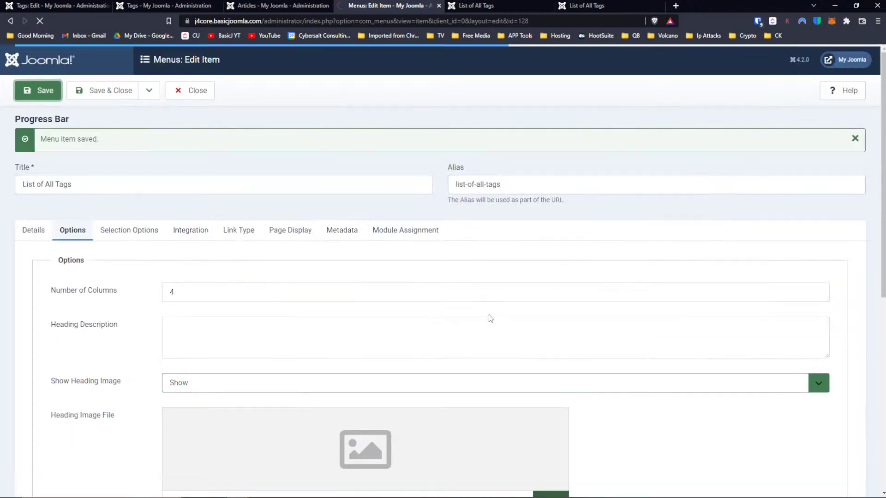
pyautogui.scroll(-2, 487, 317)
pyautogui.scroll(-2, 488, 317)
pyautogui.scroll(4, 487, 317)
pyautogui.scroll(-3, 488, 317)
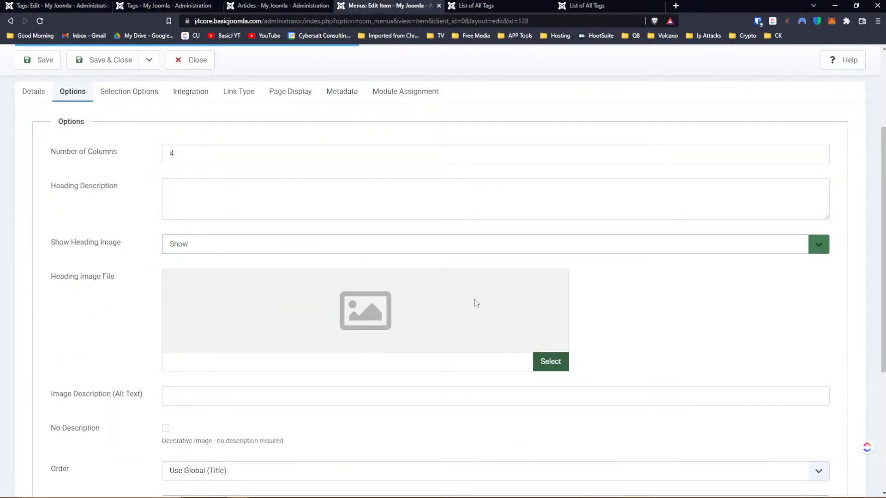
pyautogui.scroll(3, 478, 305)
# Reload the front-end List of All Tags page and check the full description text under the Millions image.
pyautogui.click(503, 6)
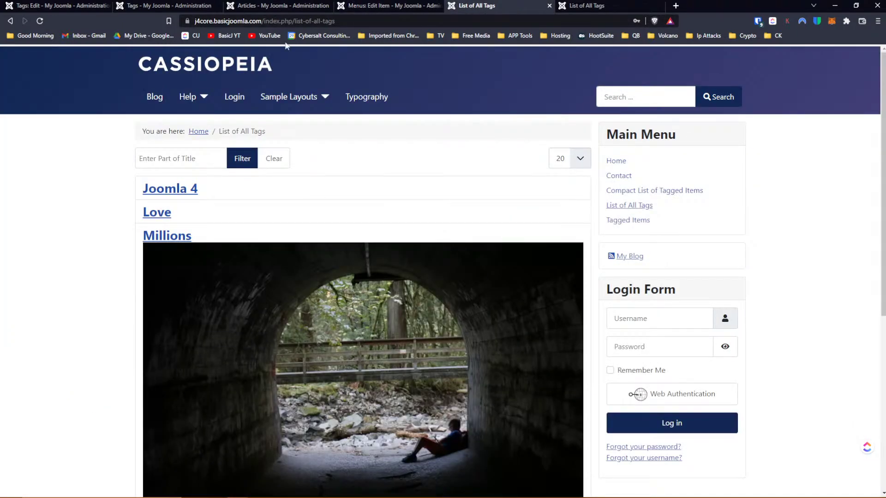
pyautogui.click(40, 21)
pyautogui.scroll(-6, 311, 281)
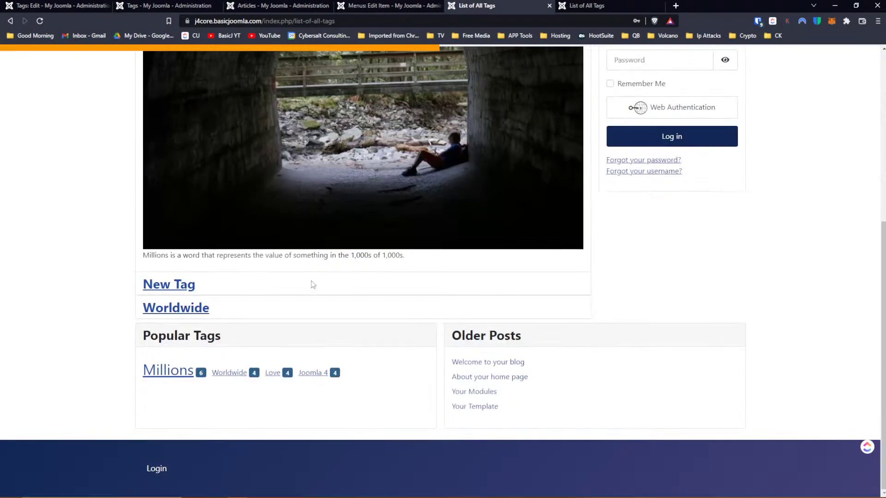
pyautogui.moveTo(404, 255); pyautogui.dragTo(136, 255)
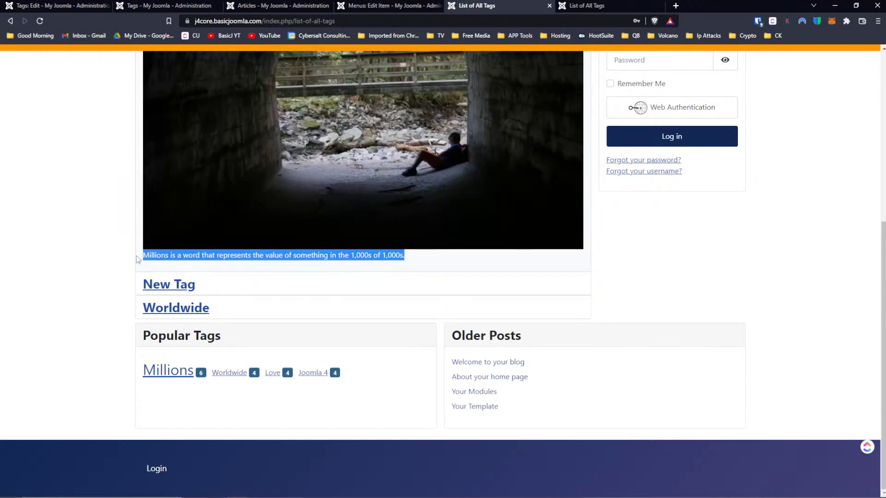
pyautogui.scroll(6, 348, 298)
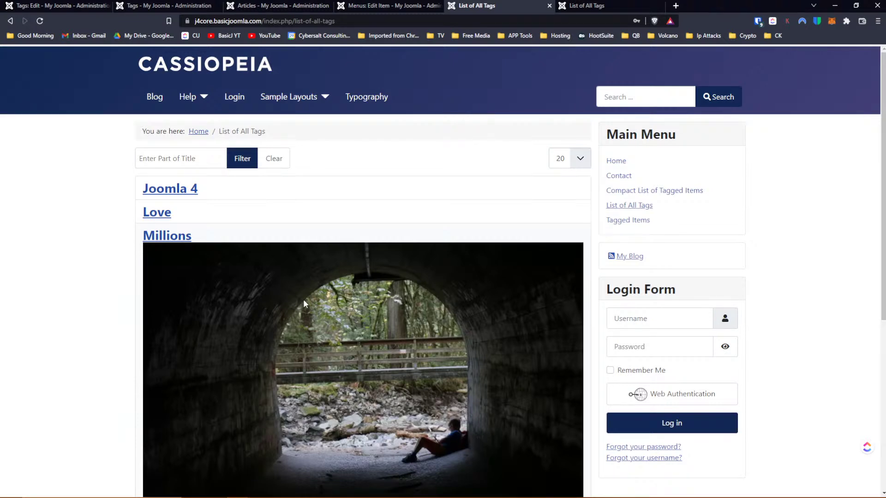
pyautogui.scroll(-5, 303, 300)
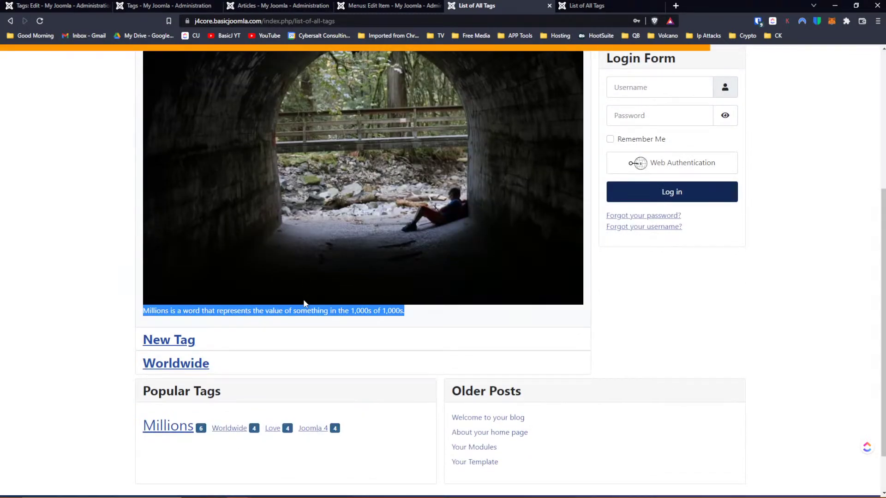
pyautogui.scroll(5, 454, 210)
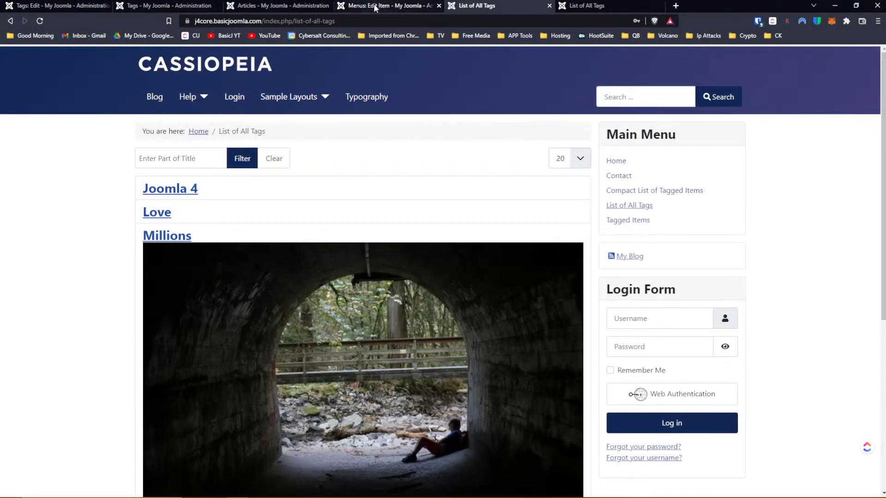
pyautogui.click(375, 6)
pyautogui.scroll(-4, 331, 203)
pyautogui.scroll(4, 331, 203)
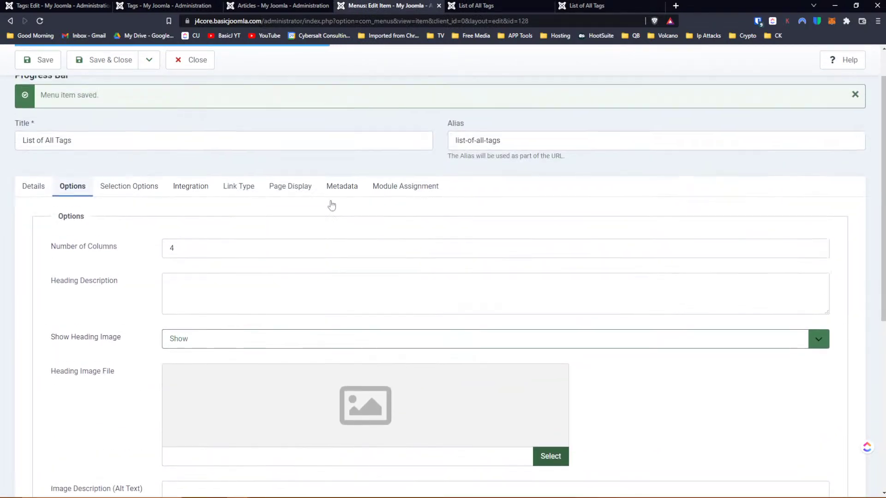
pyautogui.scroll(-1, 330, 203)
pyautogui.scroll(1, 337, 194)
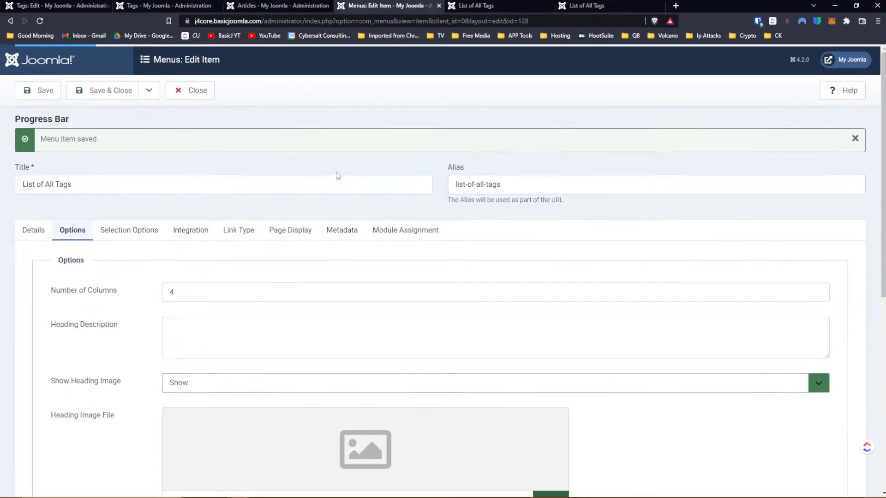
# Open the Millions tag for editing and remove its teaser image and full image.
pyautogui.click(168, 6)
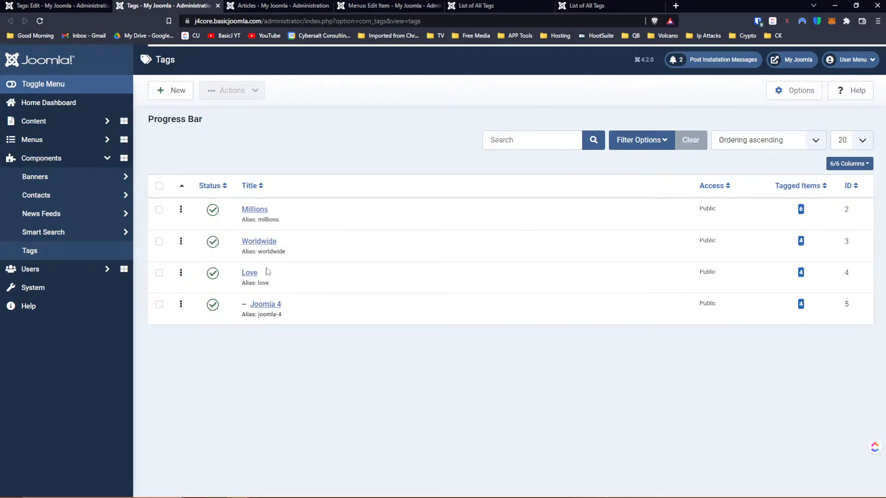
pyautogui.click(259, 210)
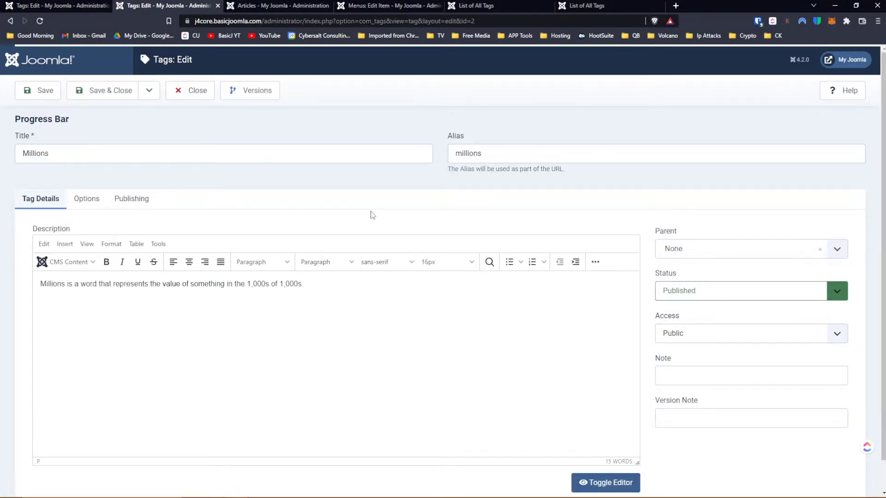
pyautogui.click(87, 198)
pyautogui.scroll(-3, 228, 219)
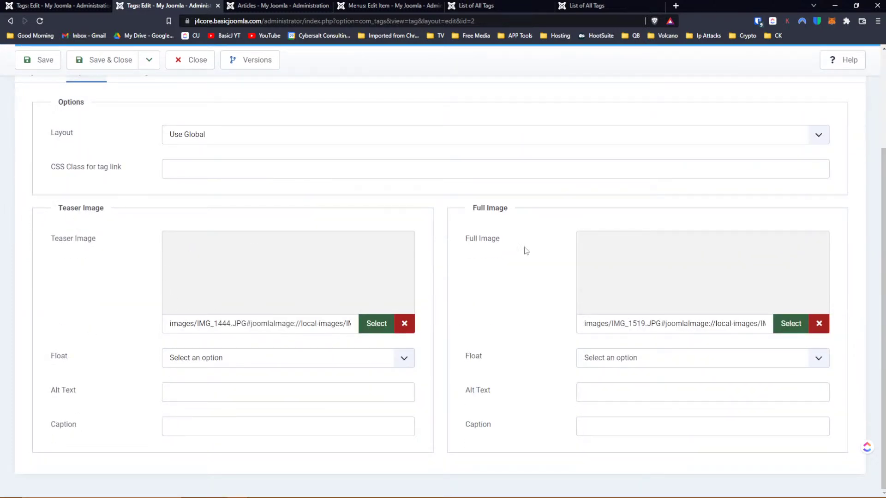
pyautogui.click(404, 325)
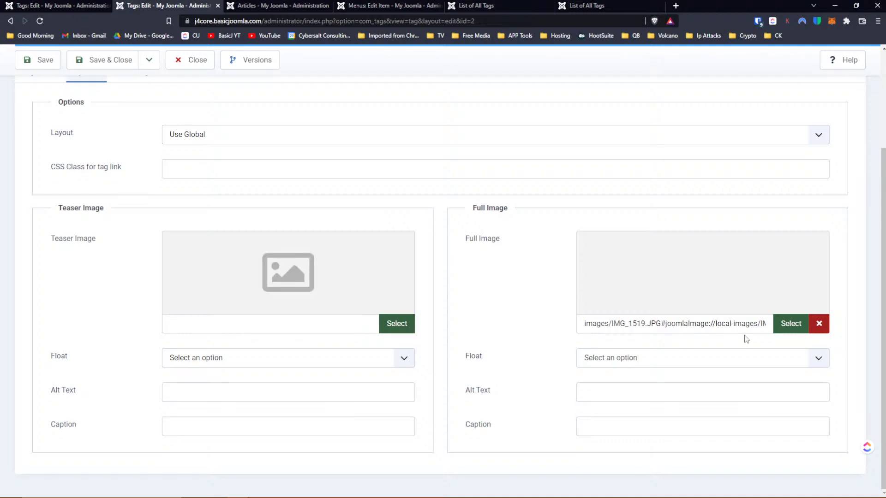
pyautogui.click(819, 323)
pyautogui.scroll(2, 121, 148)
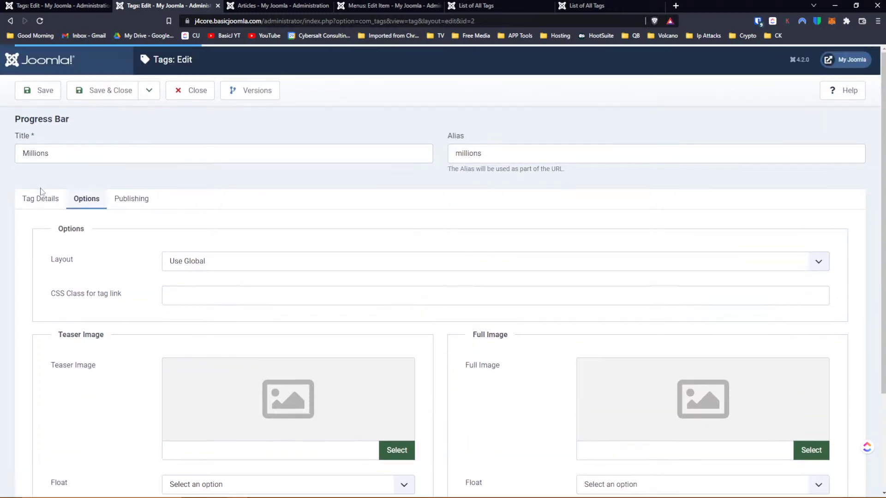
# Insert the image powered_by.png from the media library at the end of the Millions tag's description.
pyautogui.click(41, 198)
pyautogui.scroll(-1, 185, 217)
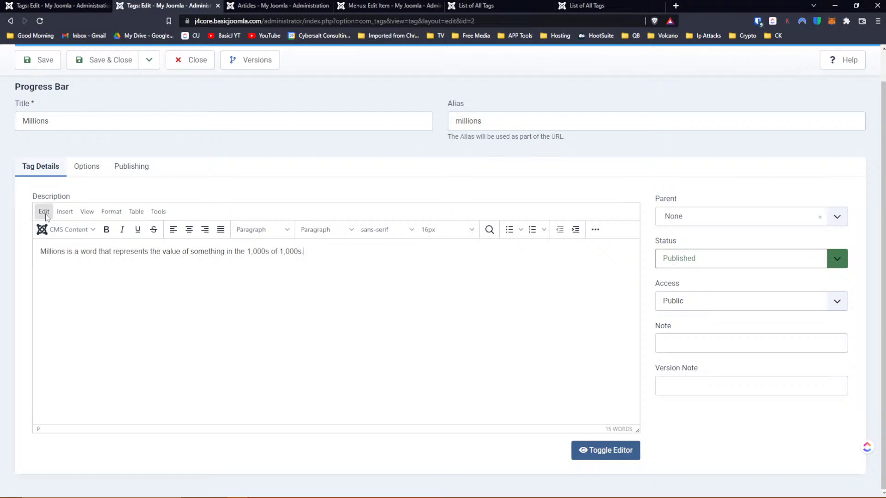
pyautogui.click(87, 231)
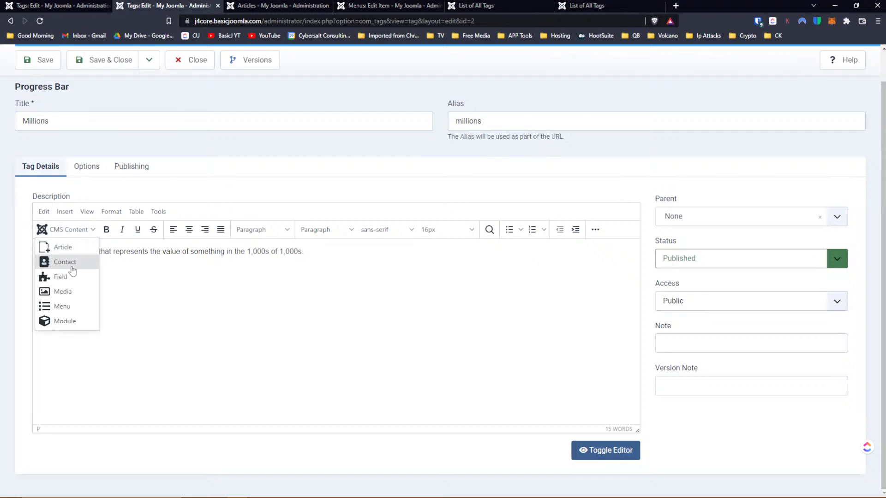
pyautogui.click(70, 294)
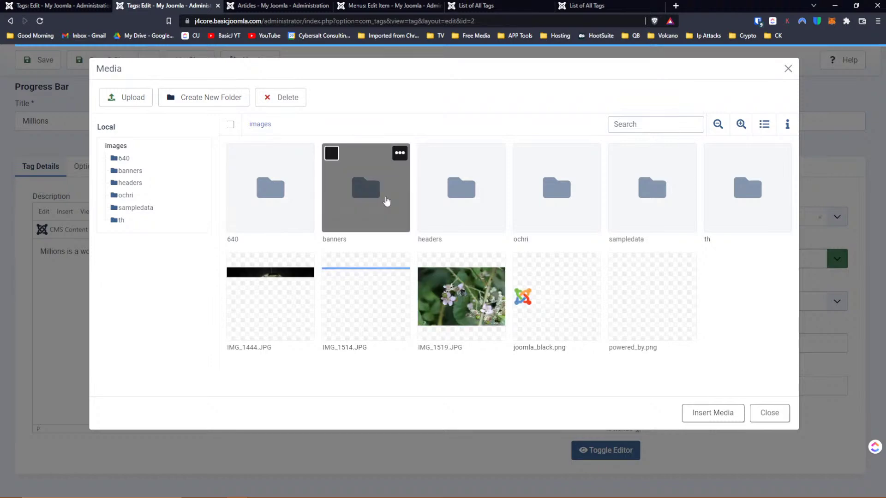
pyautogui.click(651, 298)
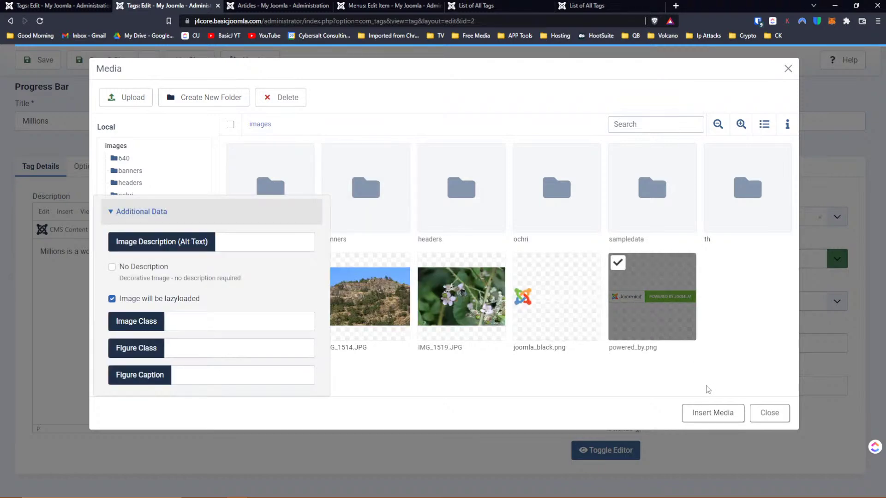
pyautogui.click(716, 415)
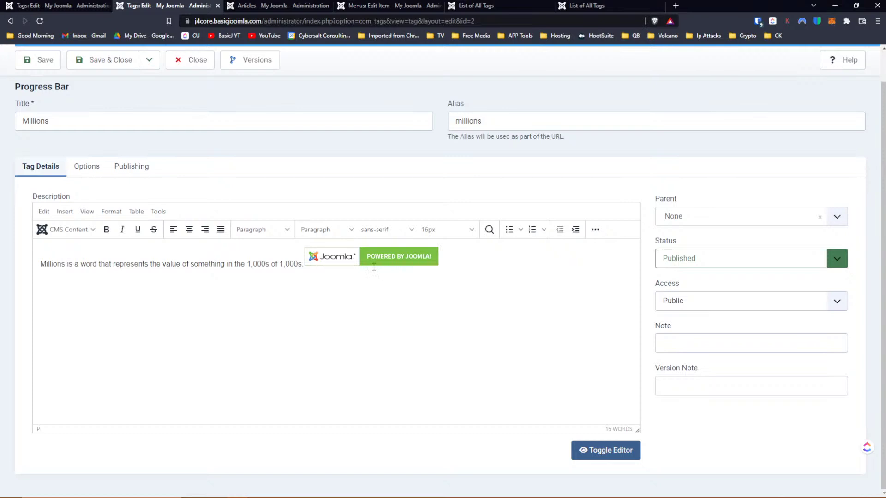
# Enlarge the Powered by Joomla image in the description, align it right, and save the Millions tag.
pyautogui.moveTo(439, 268); pyautogui.dragTo(498, 275)
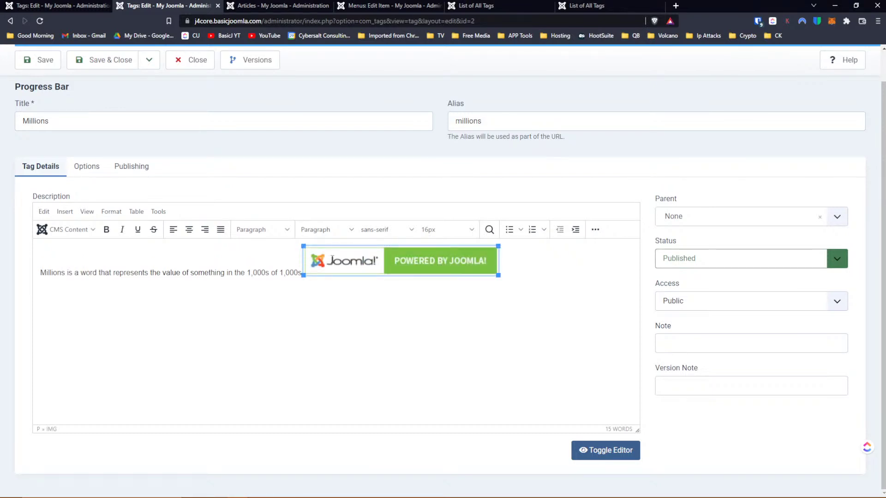
pyautogui.click(205, 230)
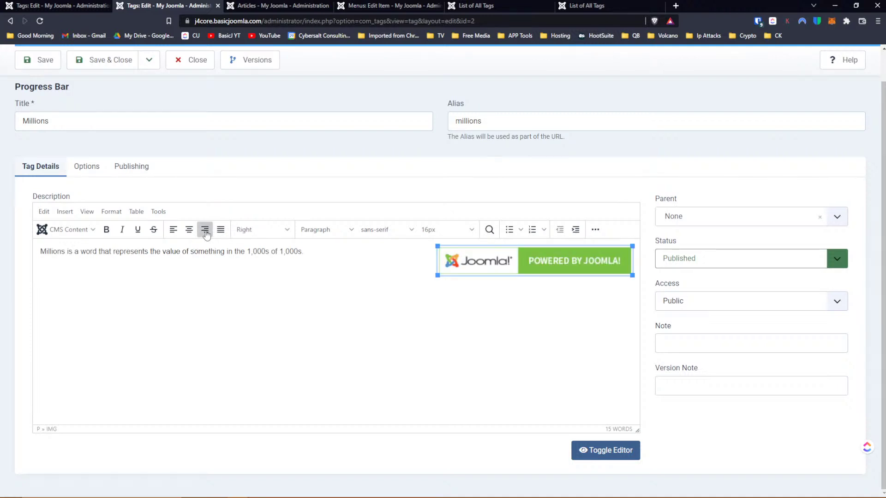
pyautogui.click(26, 59)
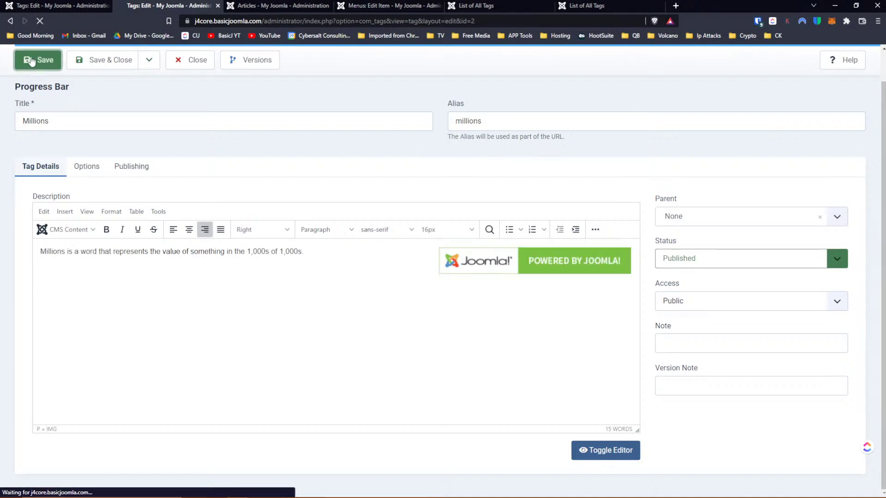
# Reload the front-end List of All Tags page and check how the Millions description displays its embedded image.
pyautogui.click(473, 6)
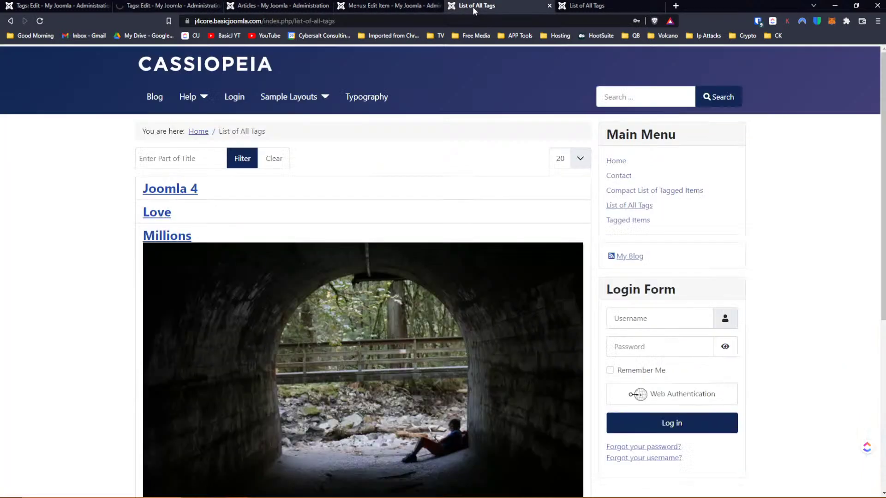
pyautogui.click(40, 20)
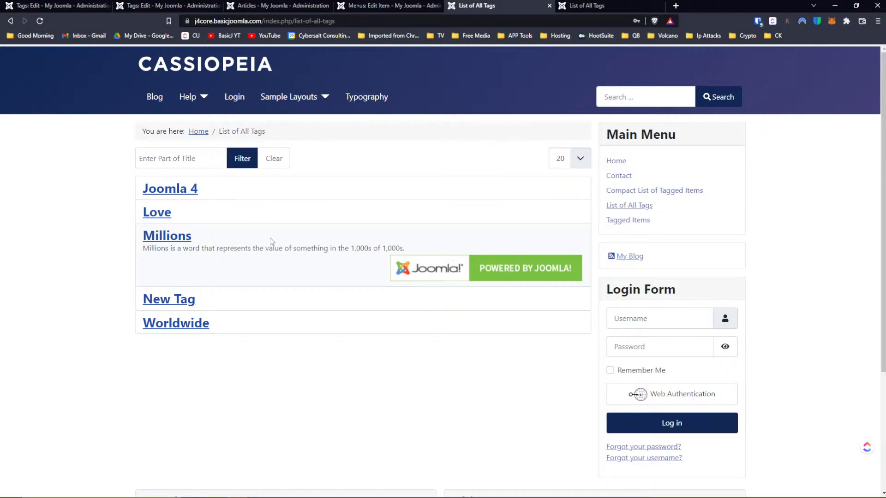
# Return to the Millions tag's options and examine the teaser and full image settings, including the teaser image's Float choices.
pyautogui.click(153, 5)
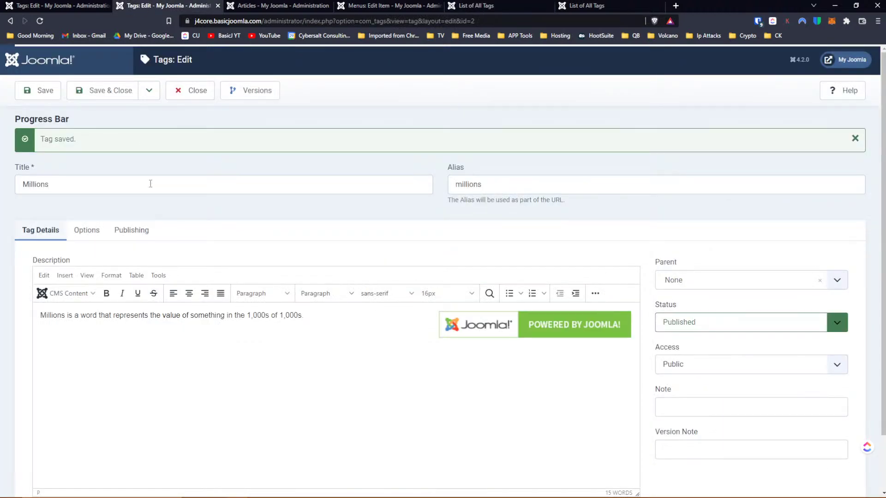
pyautogui.click(92, 230)
pyautogui.scroll(-3, 216, 222)
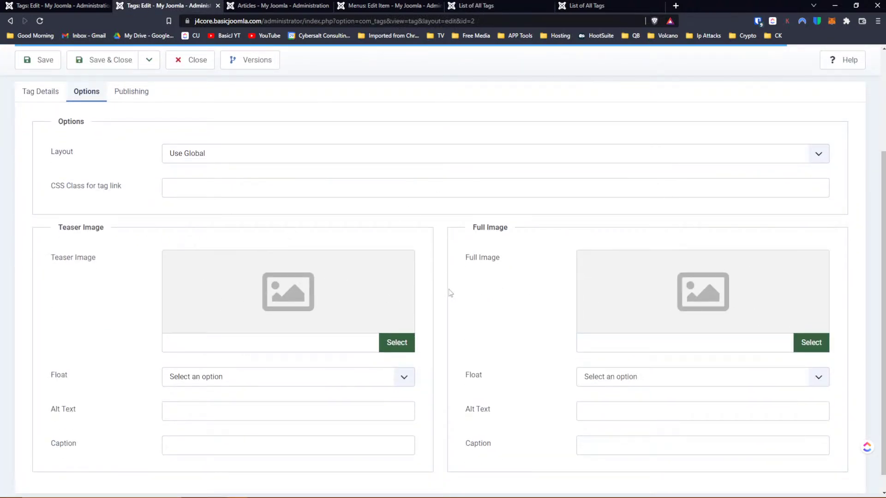
pyautogui.scroll(-1, 509, 277)
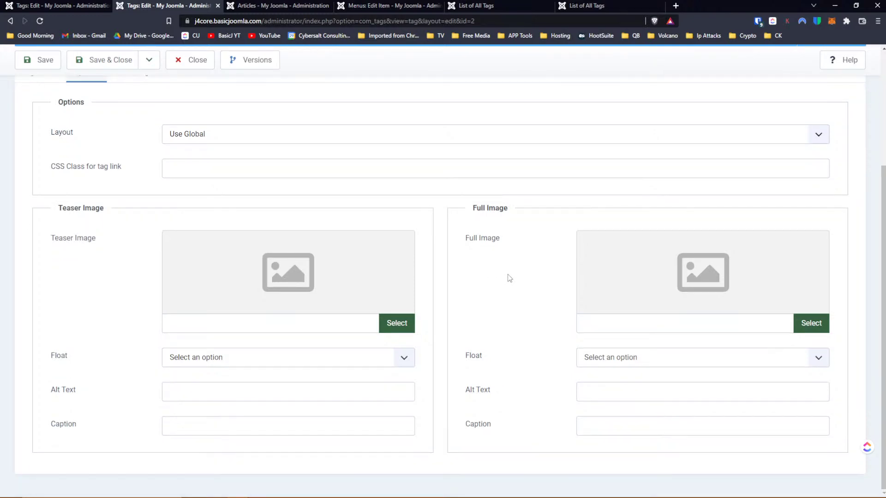
pyautogui.click(400, 353)
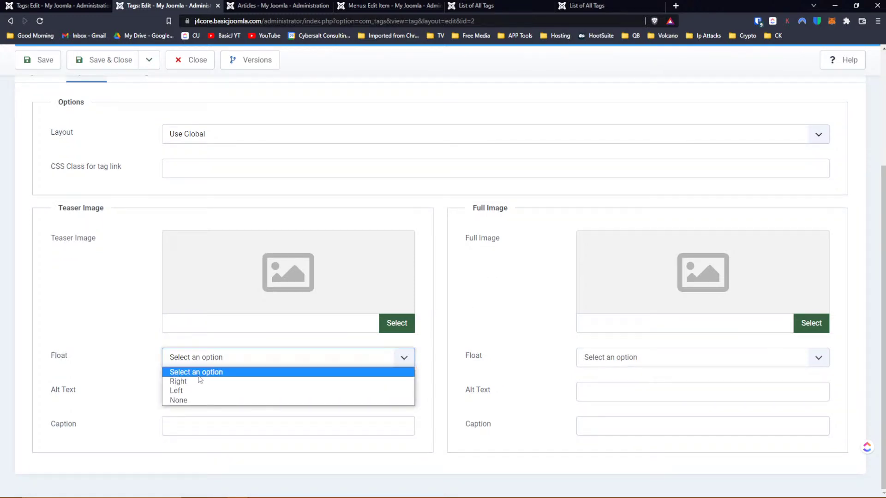
pyautogui.click(484, 313)
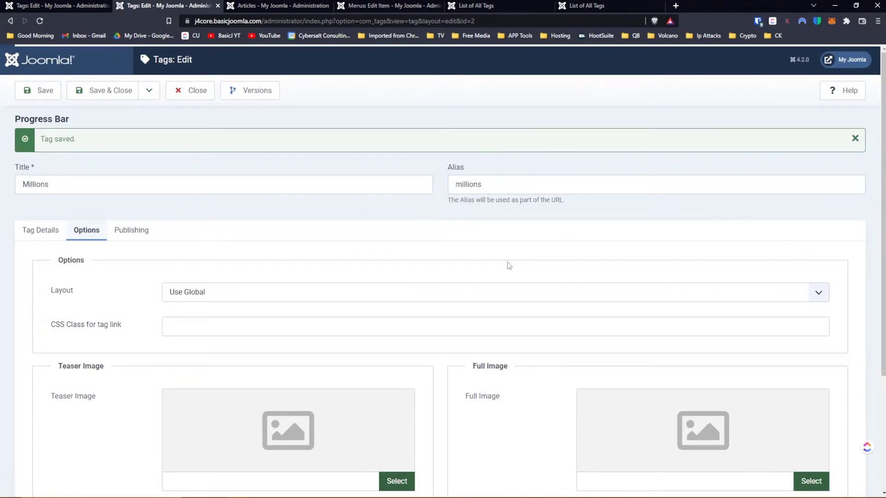
pyautogui.scroll(-1, 455, 451)
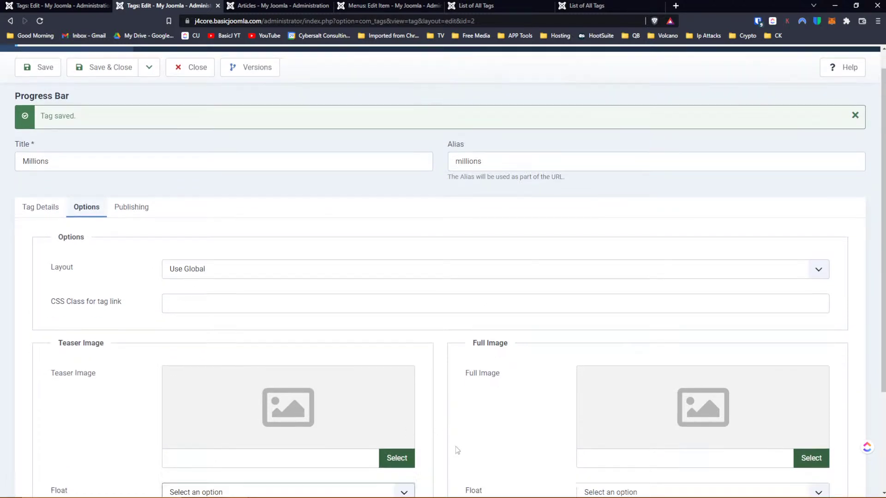
pyautogui.scroll(-2, 203, 266)
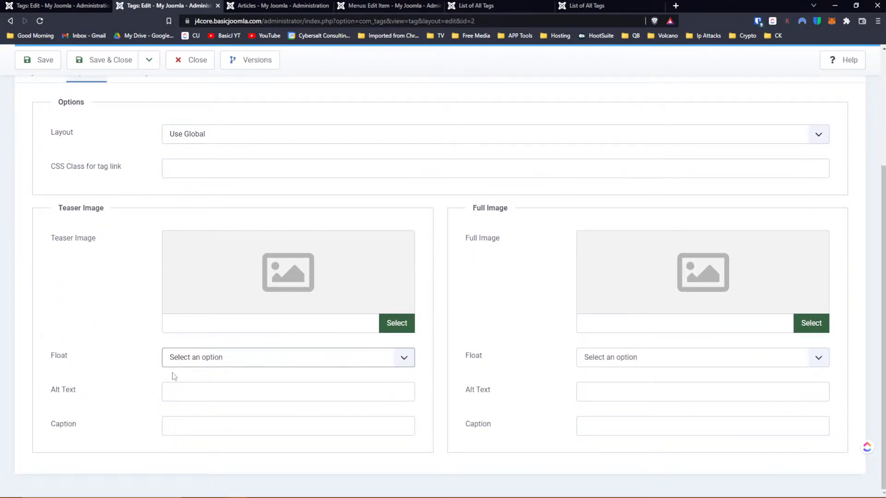
pyautogui.scroll(3, 245, 313)
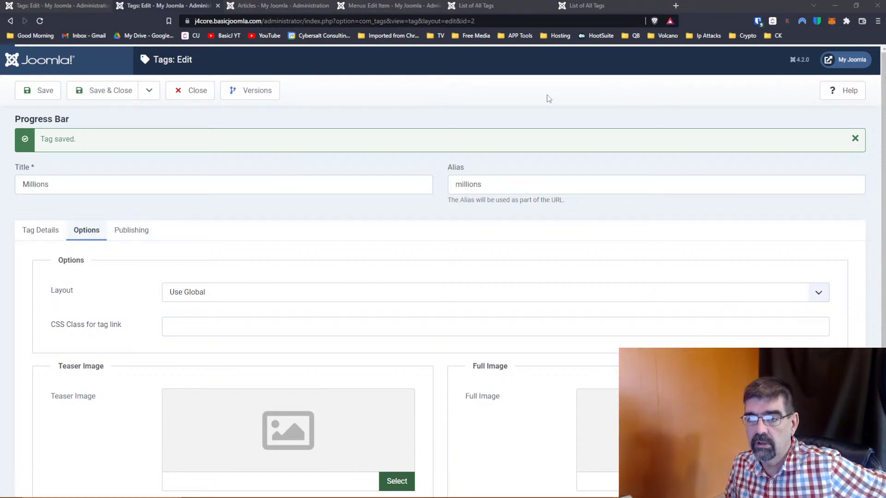
# Close the Millions tag and move the tag named New Tag to the trash.
pyautogui.click(203, 94)
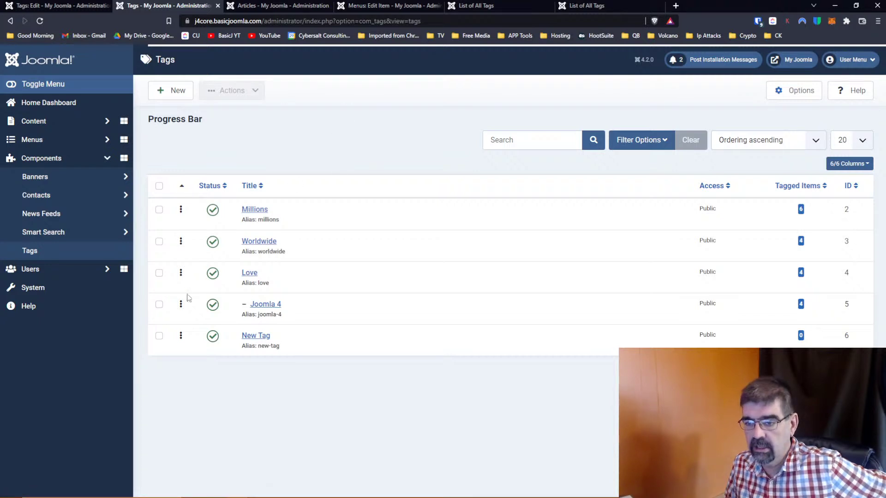
pyautogui.click(159, 336)
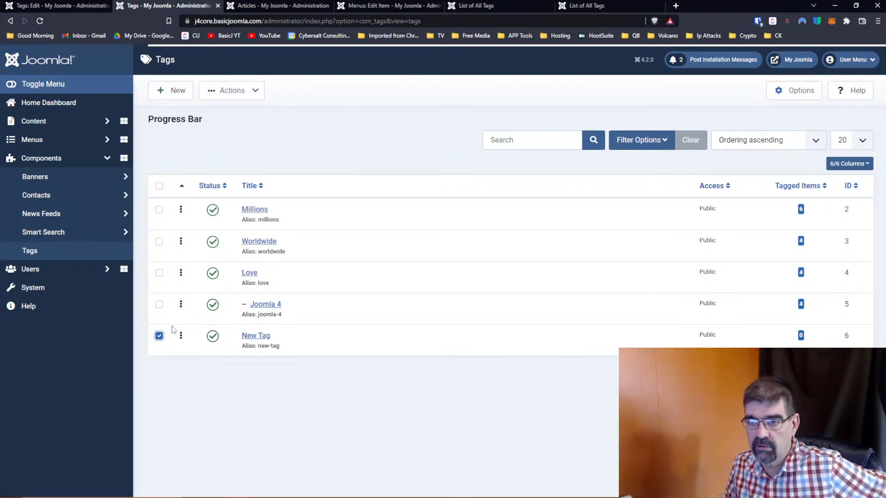
pyautogui.click(238, 94)
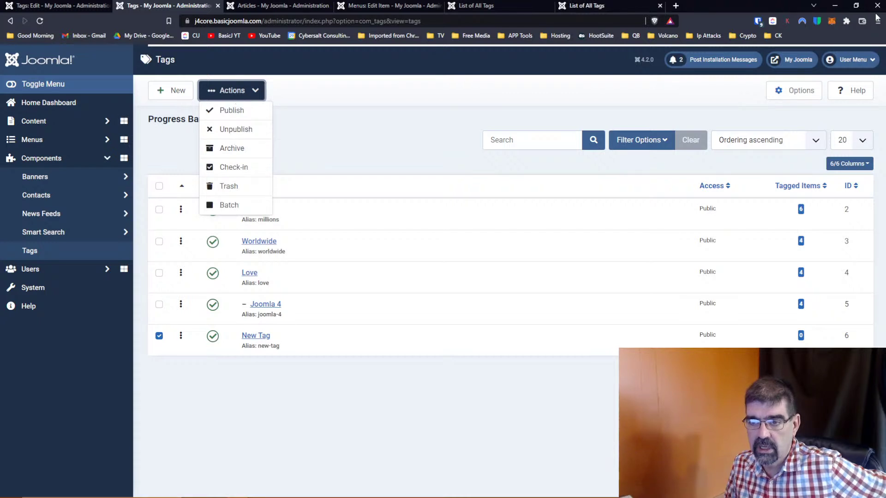
pyautogui.click(239, 187)
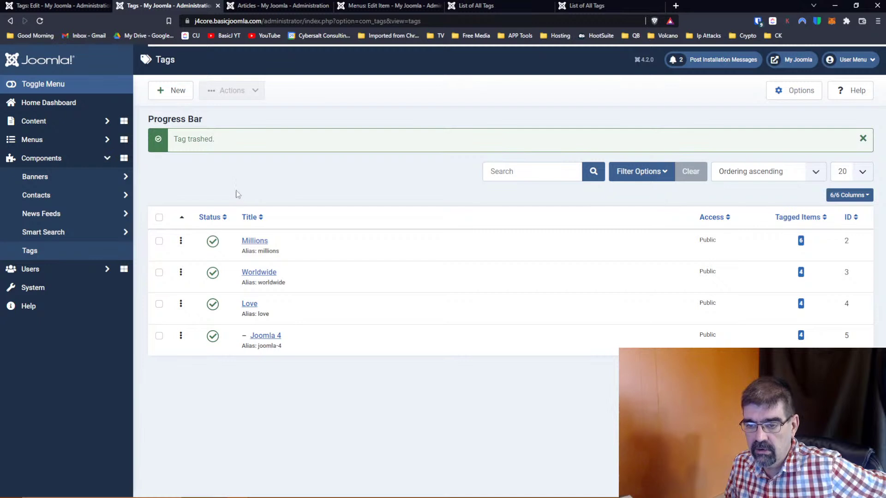
# Examine the access levels offered by batch processing for the Joomla 4 tag, and close the dialog without processing.
pyautogui.click(159, 336)
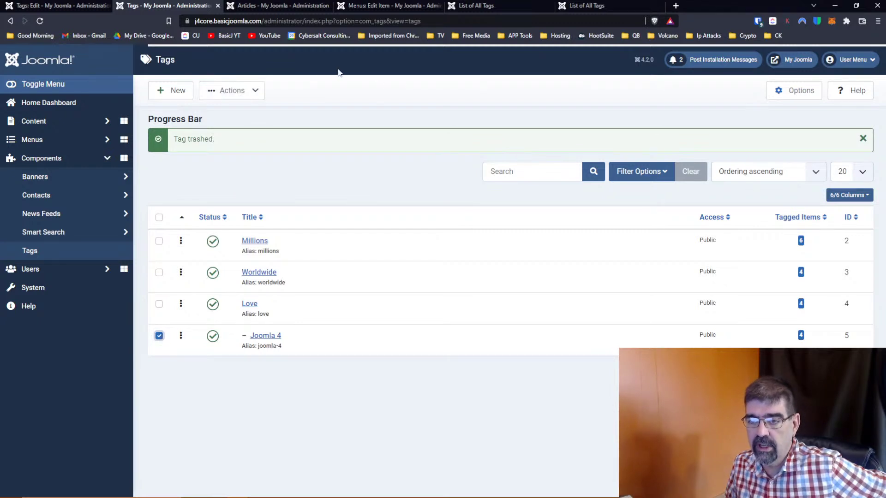
pyautogui.click(255, 96)
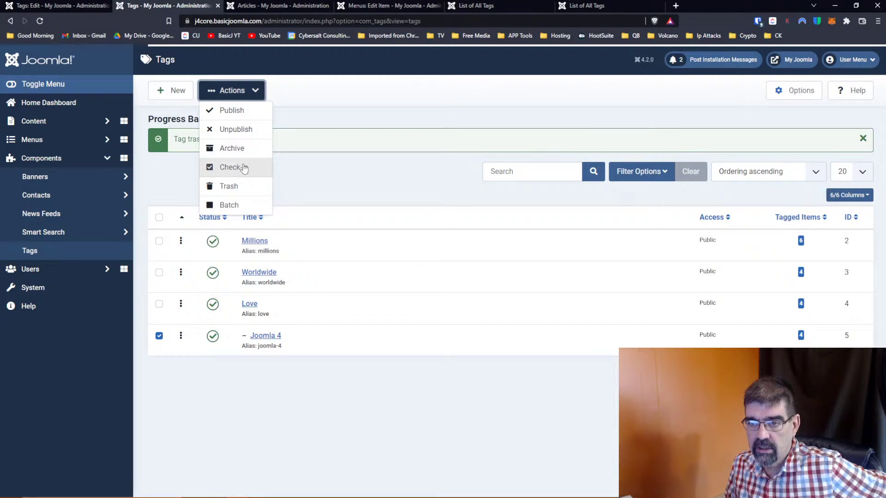
pyautogui.click(222, 205)
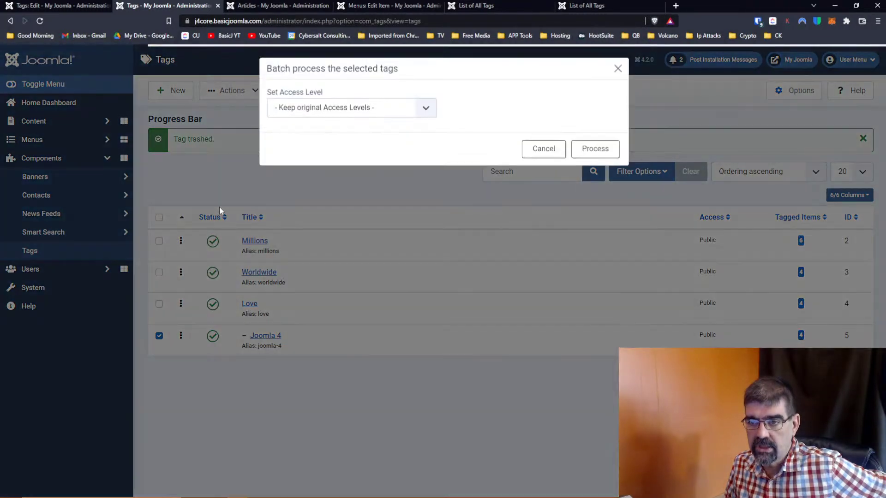
pyautogui.click(336, 113)
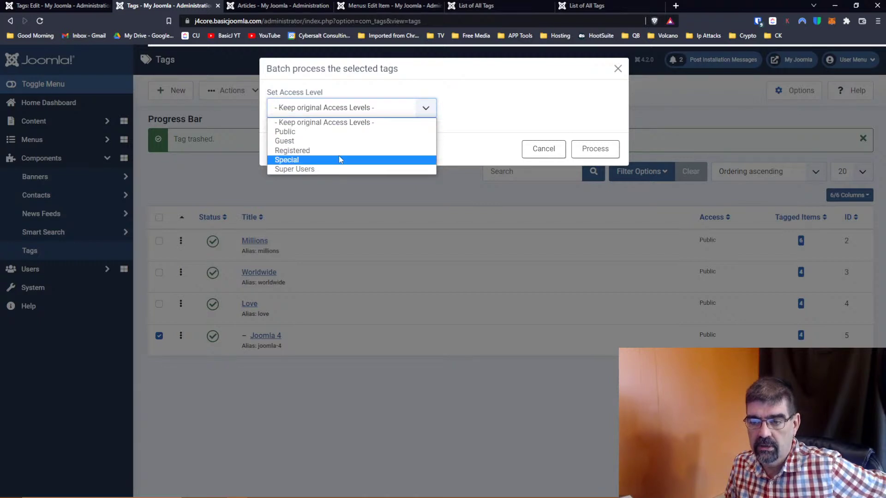
pyautogui.click(504, 96)
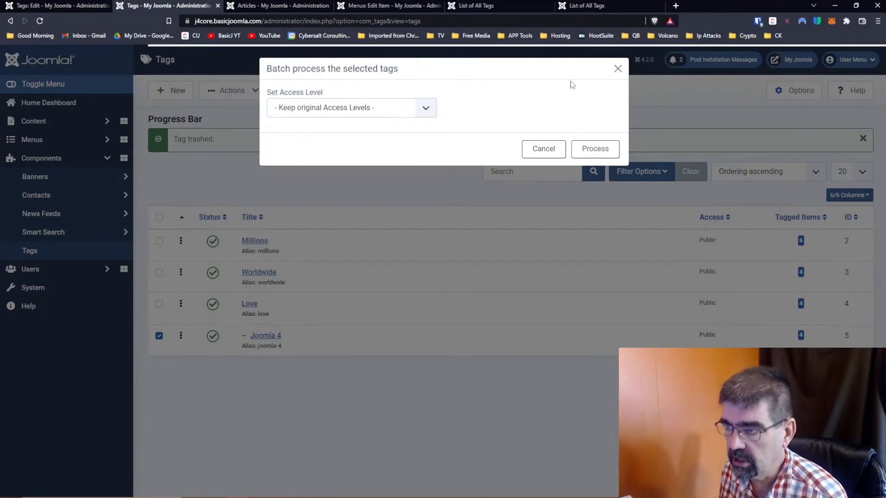
pyautogui.click(617, 70)
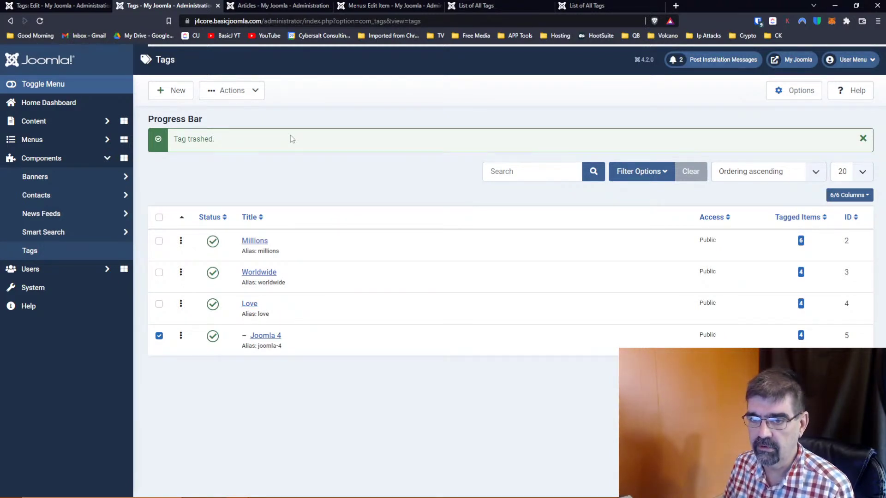
# Open the global options of the Tags component and review the Item Selection and Data Entry settings.
pyautogui.click(785, 92)
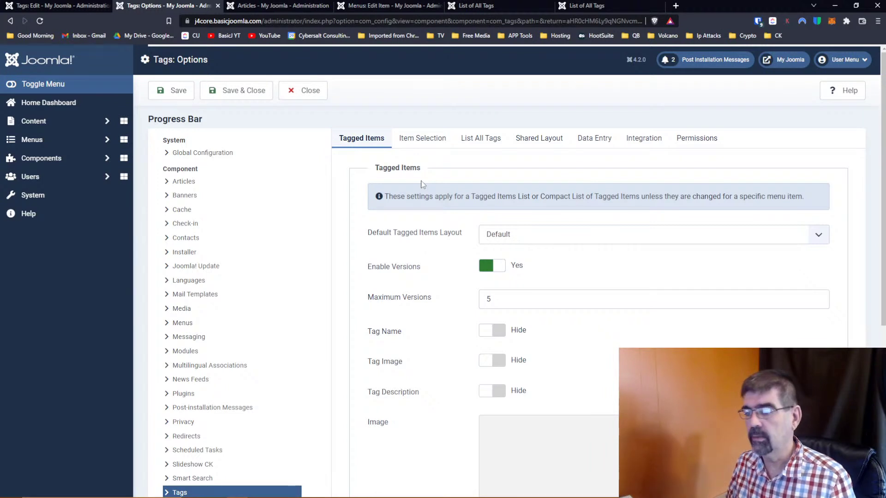
pyautogui.click(476, 141)
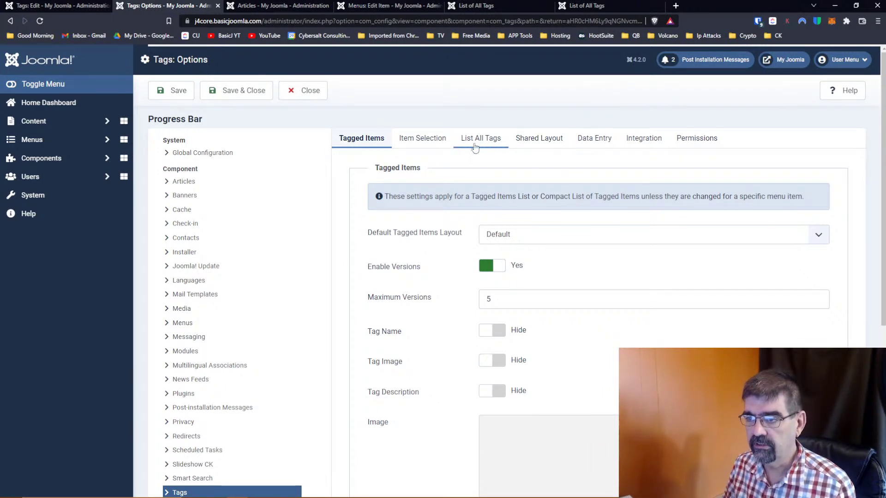
pyautogui.click(439, 145)
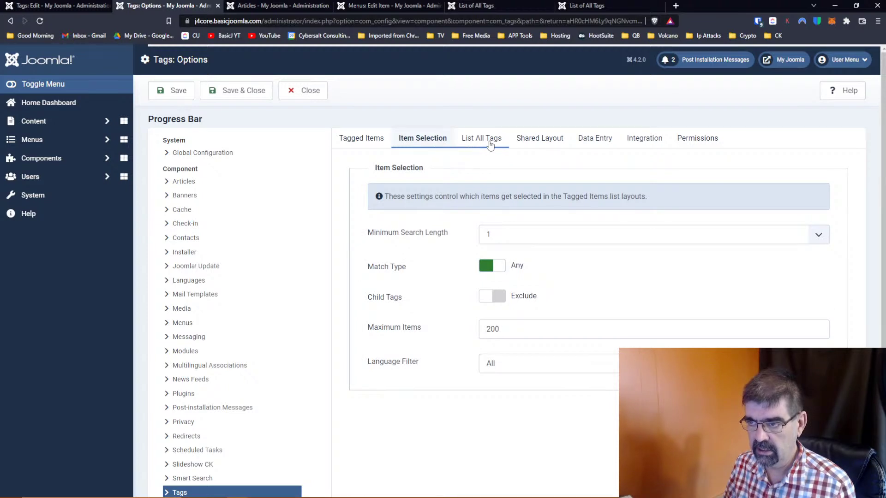
pyautogui.click(600, 140)
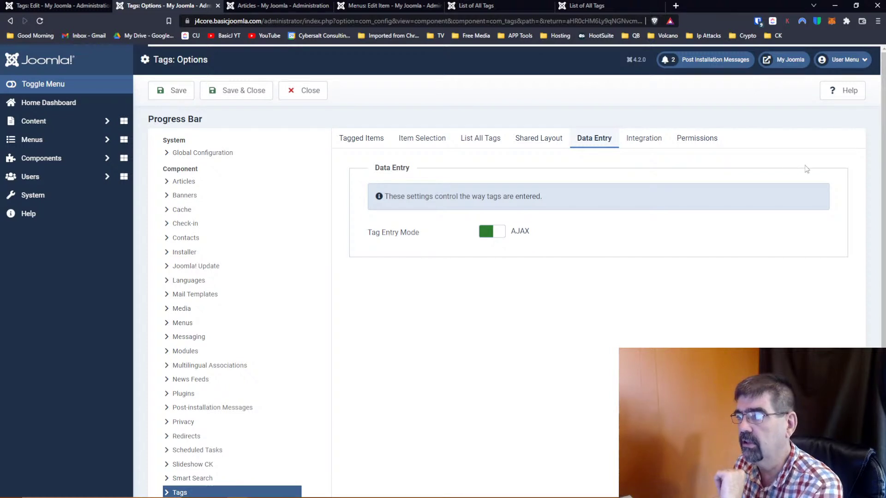
# Open the help page for the Tags options and read the explanation of Tag Entry Mode in the Data Entry section.
pyautogui.click(847, 92)
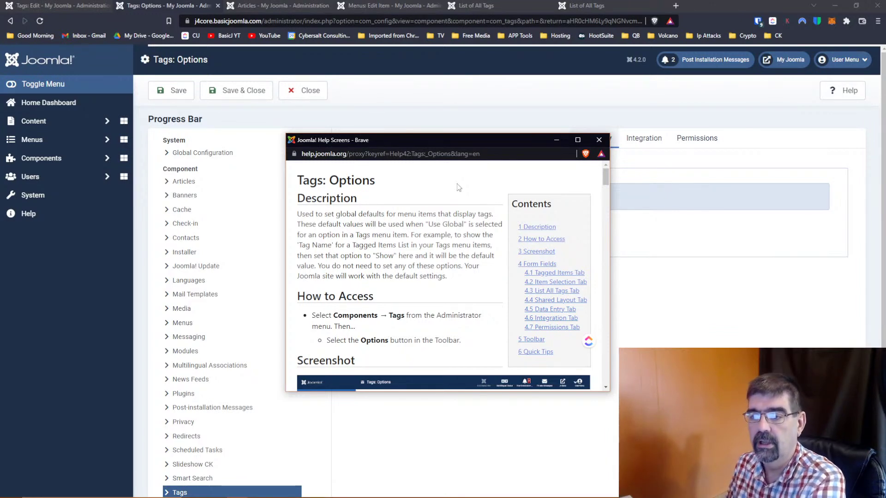
pyautogui.scroll(-15, 458, 187)
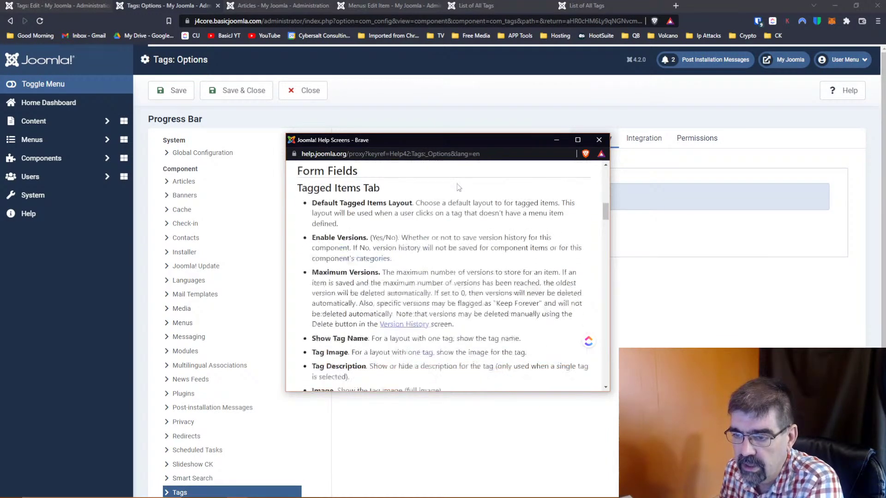
pyautogui.scroll(-12, 458, 183)
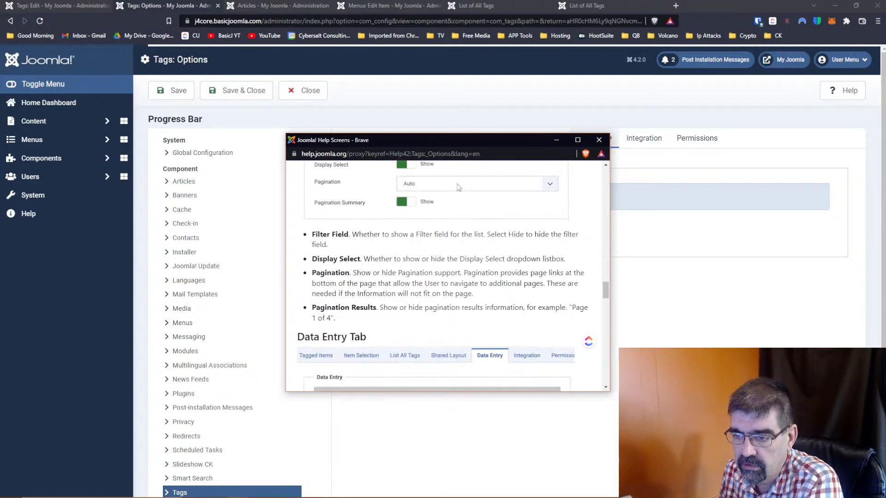
pyautogui.scroll(-4, 457, 185)
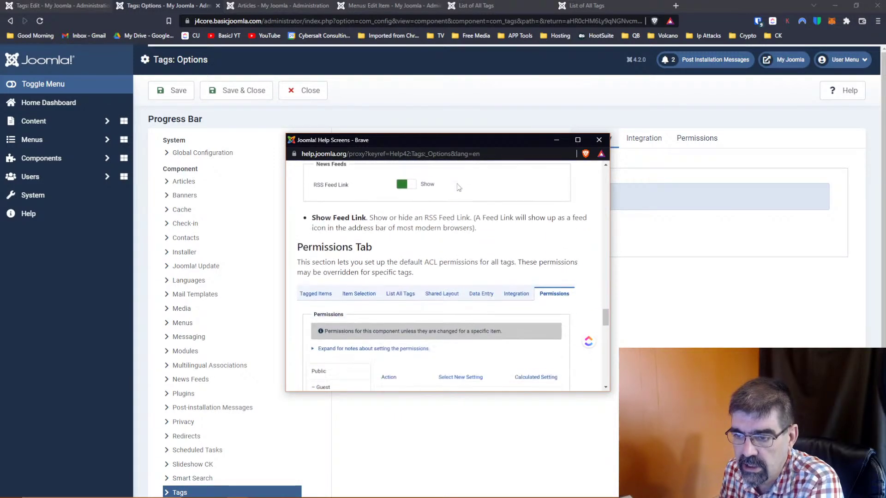
pyautogui.scroll(3, 457, 184)
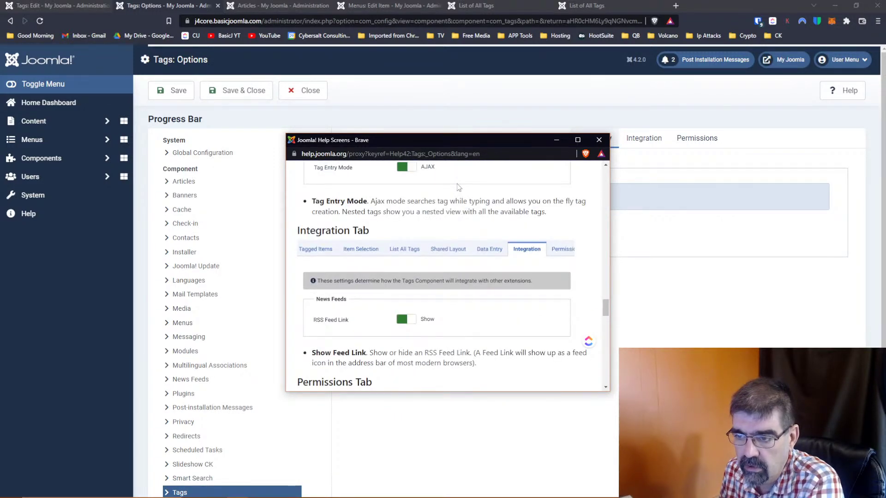
pyautogui.scroll(3, 457, 183)
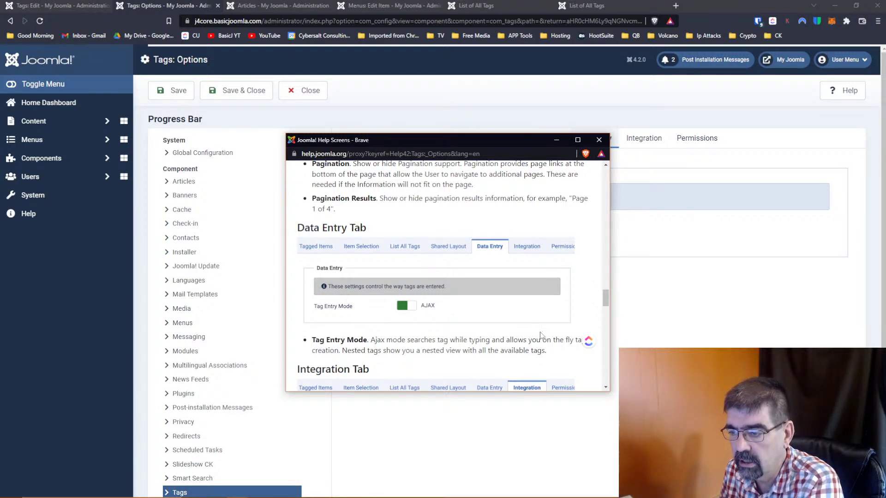
pyautogui.scroll(1, 533, 331)
pyautogui.scroll(-2, 533, 330)
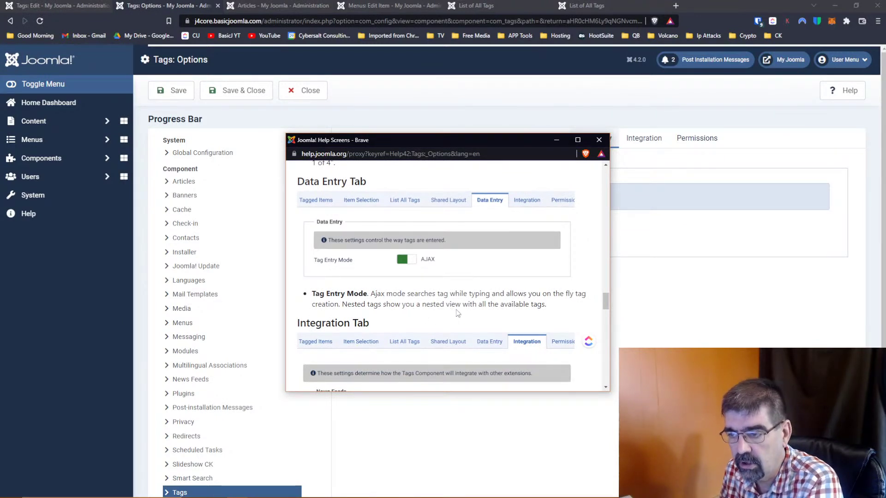
pyautogui.click(690, 292)
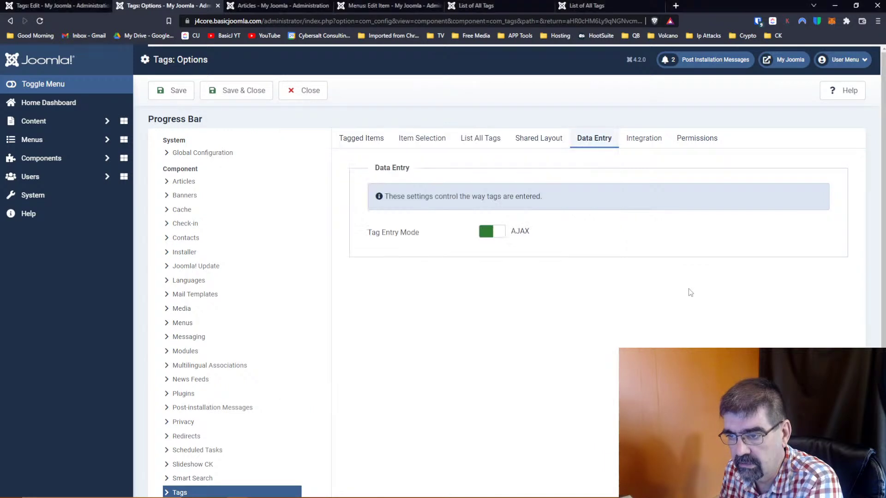
# Set Tag Entry Mode to Nested, save and close the Tags options, and open the Your Template article for editing.
pyautogui.click(501, 232)
pyautogui.click(235, 95)
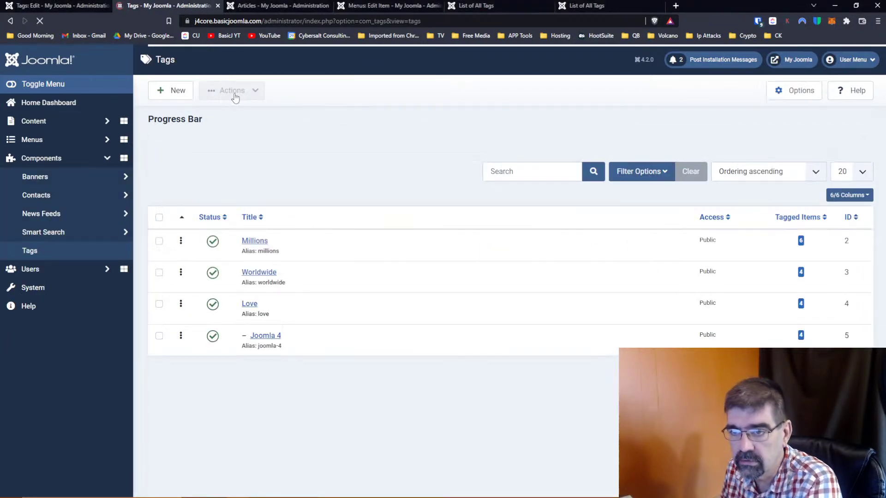
pyautogui.click(32, 128)
pyautogui.click(35, 144)
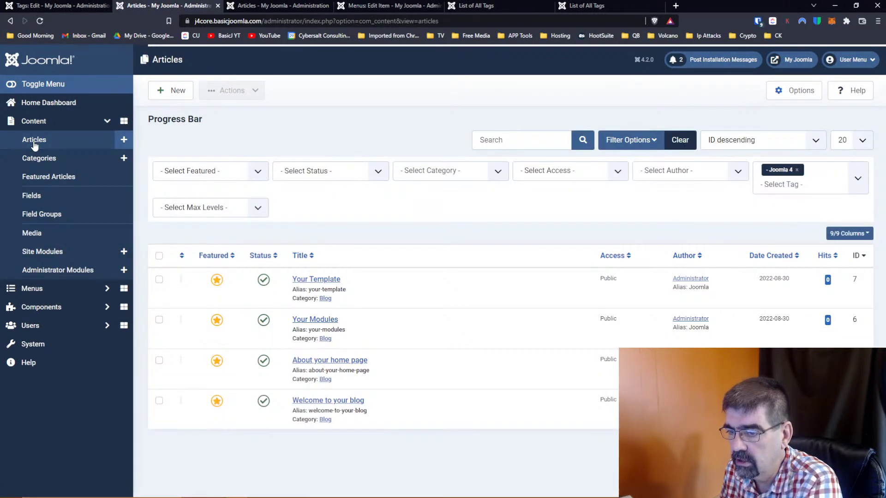
pyautogui.click(310, 281)
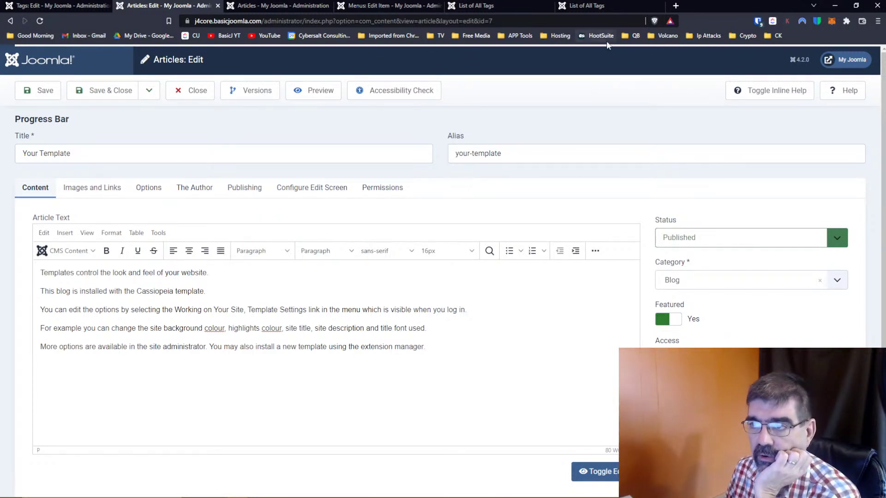
# Close both front-end List of All Tags pages and return to the Articles list.
pyautogui.click(454, 8)
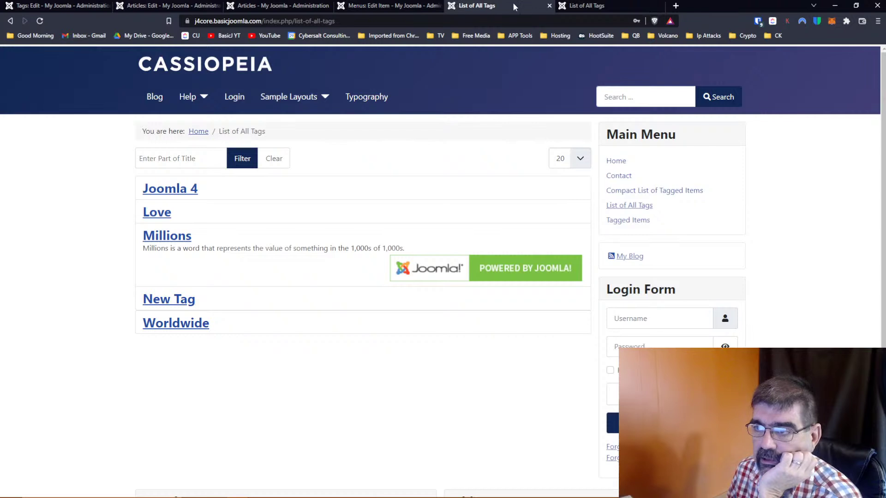
pyautogui.click(588, 6)
pyautogui.click(474, 6)
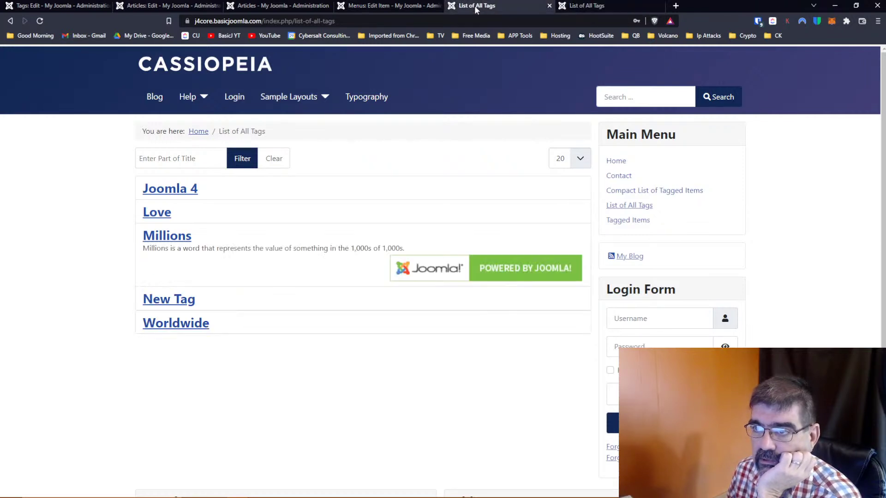
pyautogui.click(547, 6)
pyautogui.click(548, 7)
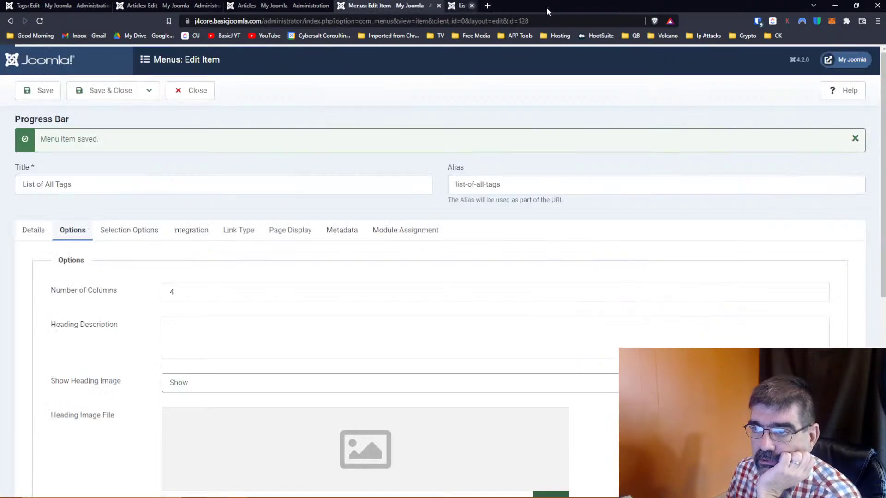
pyautogui.click(311, 6)
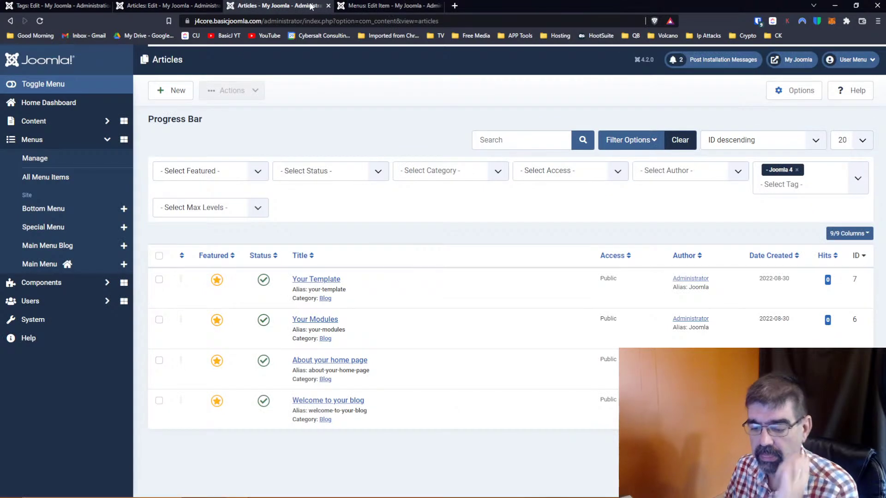
# Return to the Your Template article and reload its edit page.
pyautogui.hotkey('alt', 'Tab')
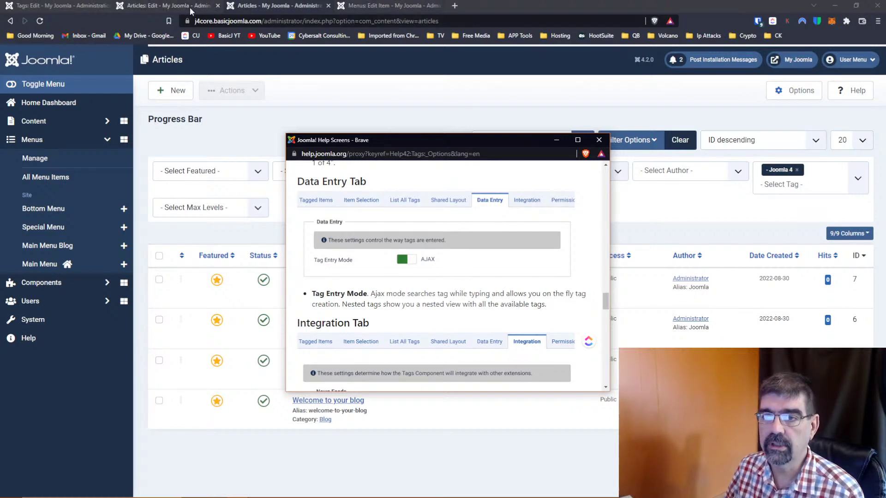
pyautogui.click(171, 8)
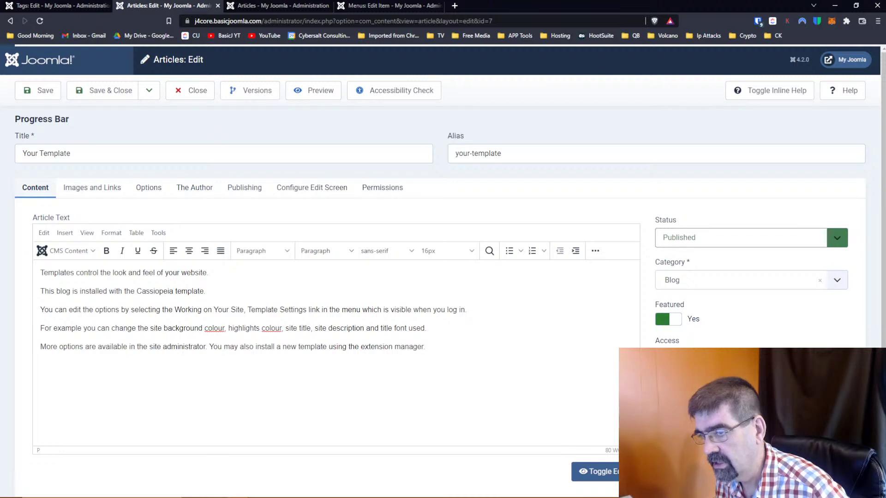
pyautogui.click(515, 21)
pyautogui.click(515, 21)
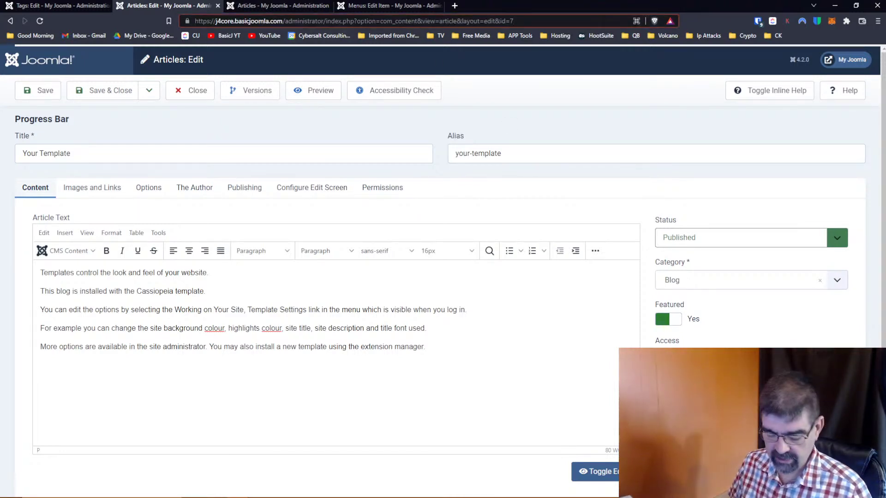
pyautogui.press('Return')
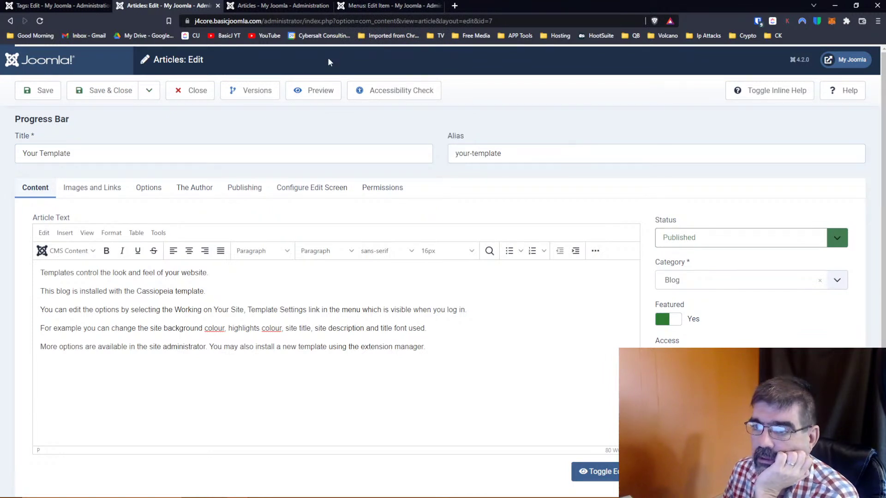
# Close the Your Template article and review the global Articles options, including the Shared settings.
pyautogui.click(176, 95)
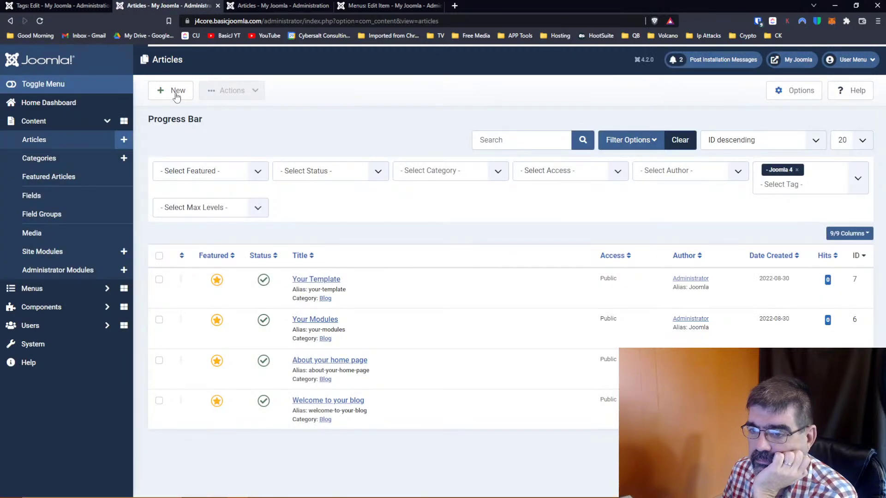
pyautogui.click(794, 91)
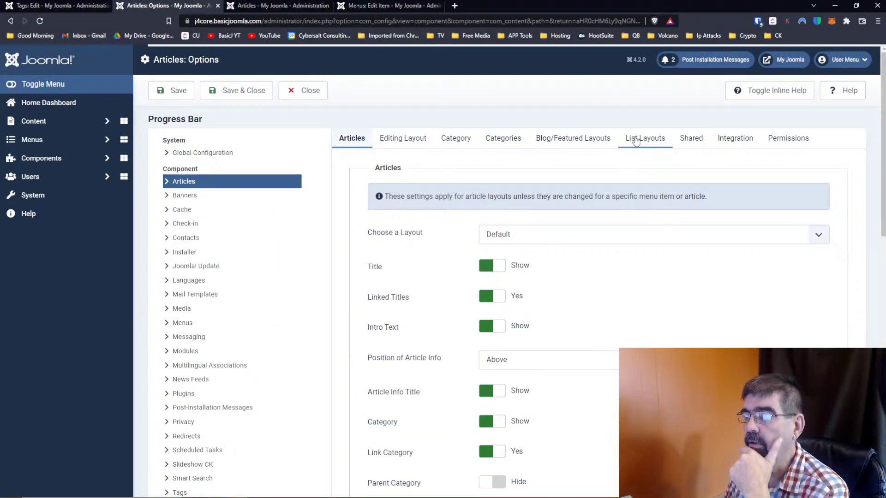
pyautogui.click(693, 138)
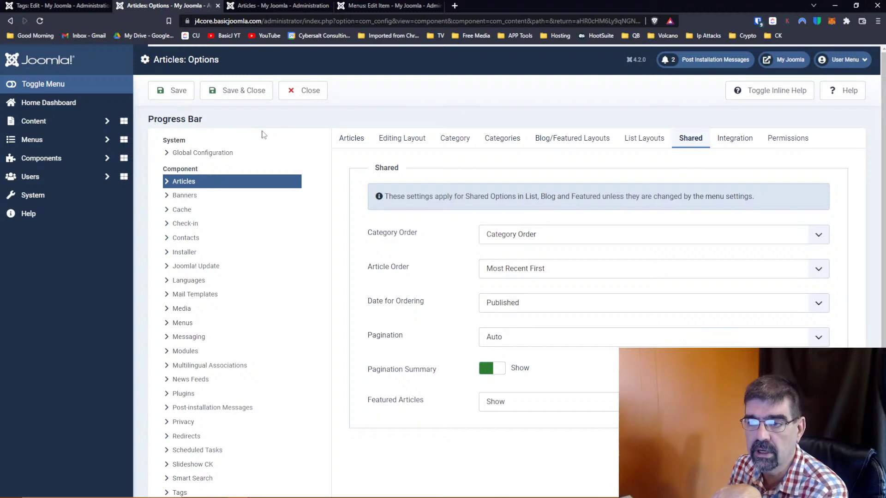
pyautogui.click(363, 144)
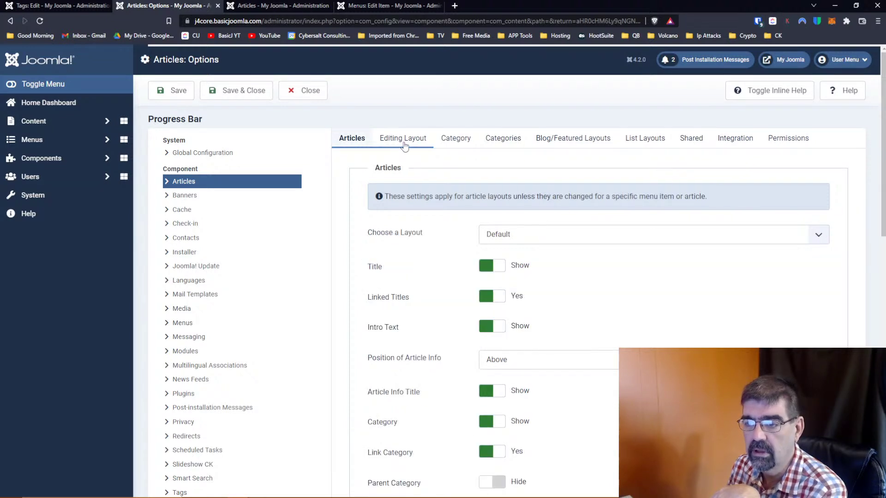
# Open the global options of the Tags component and switch Tag Entry Mode to AJAX.
pyautogui.click(74, 158)
pyautogui.click(52, 250)
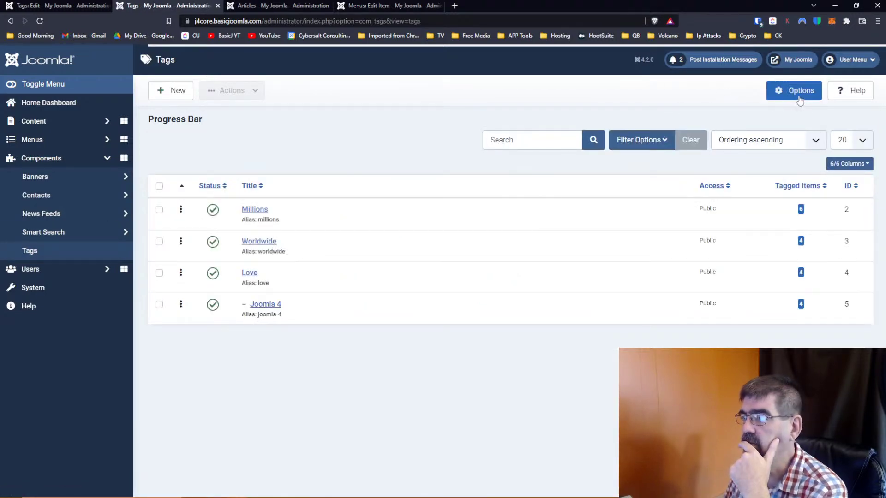
pyautogui.click(800, 97)
pyautogui.click(645, 146)
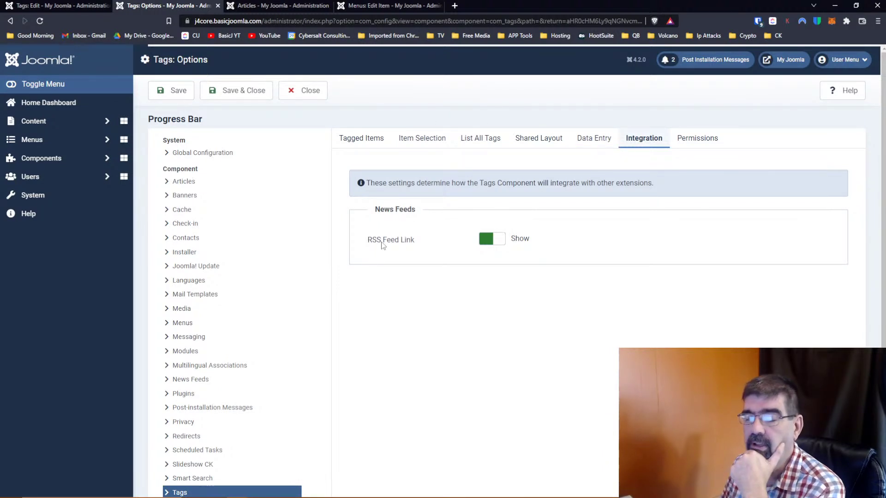
pyautogui.click(593, 144)
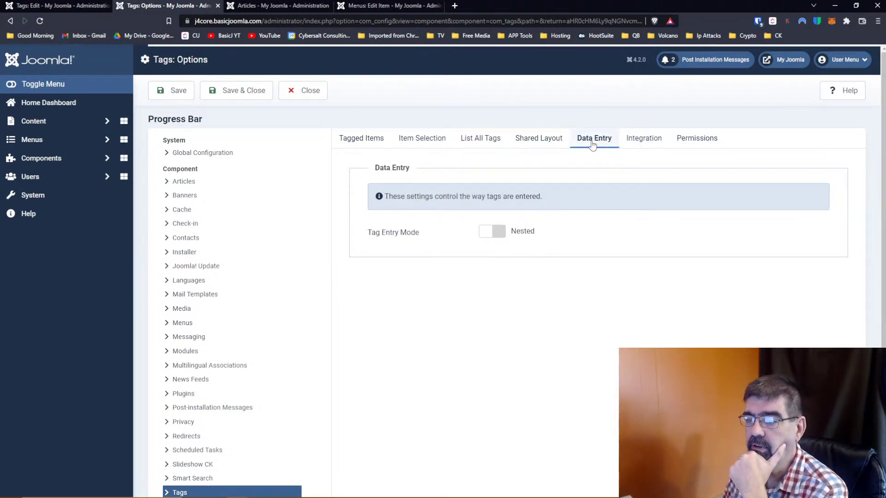
pyautogui.click(501, 237)
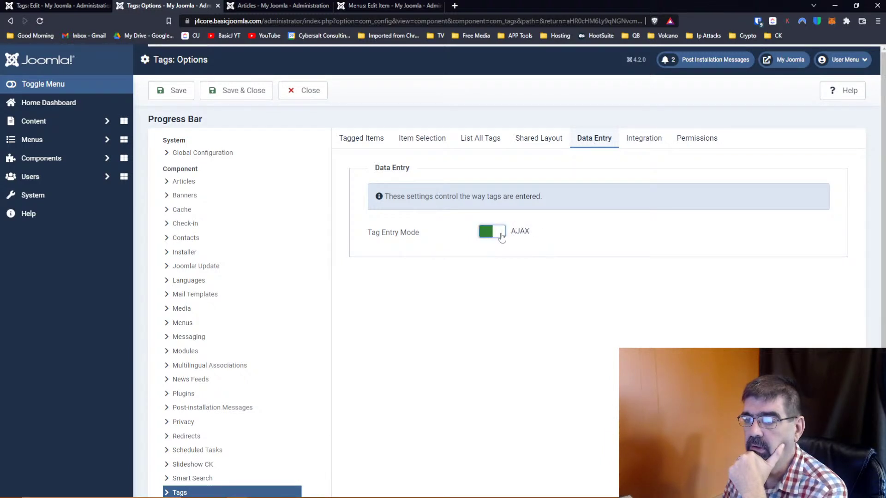
pyautogui.click(501, 237)
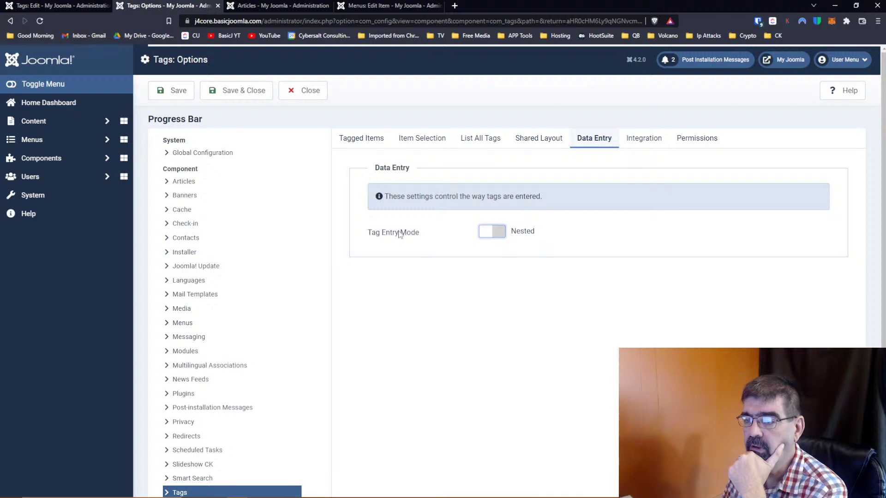
pyautogui.click(506, 239)
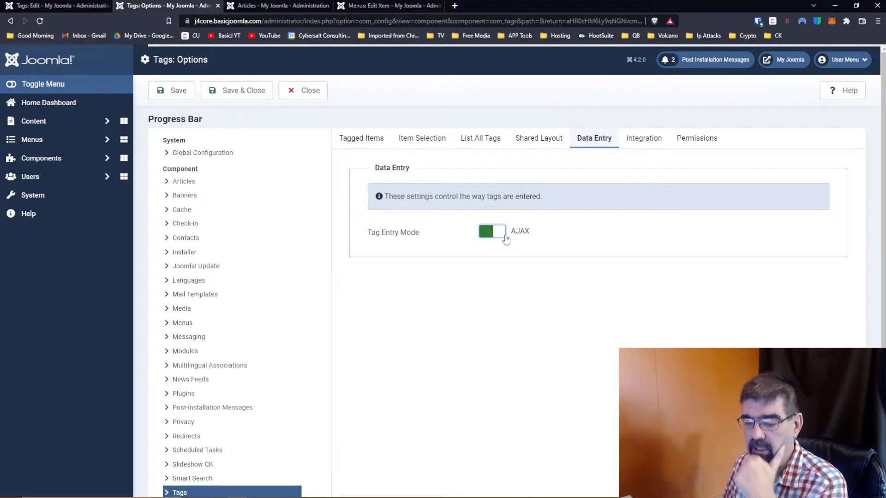
# Reread the Tag Entry Mode explanation in the Tags options help and return to the options page.
pyautogui.hotkey('alt', 'Tab')
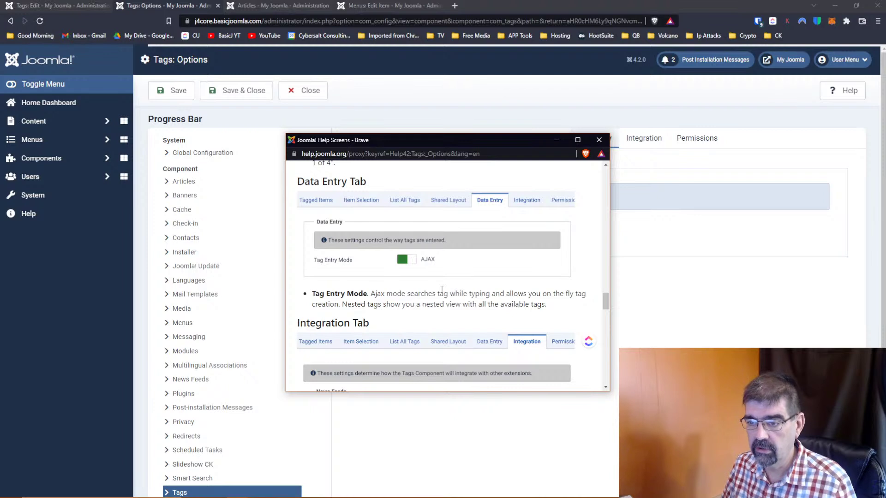
pyautogui.scroll(-2, 441, 290)
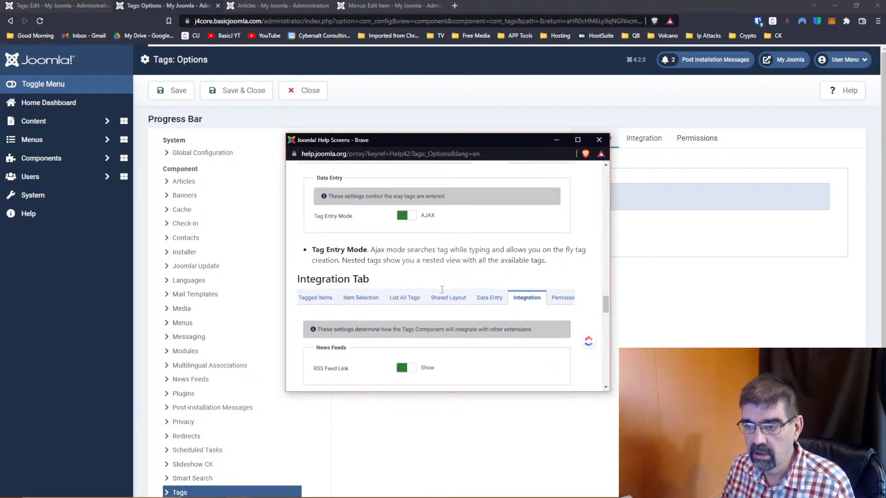
pyautogui.scroll(2, 442, 292)
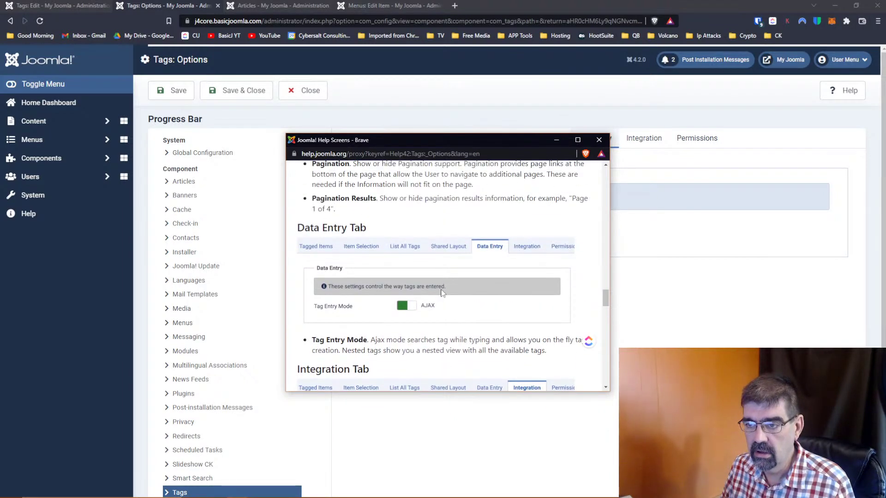
pyautogui.scroll(1, 442, 292)
pyautogui.hotkey('alt', 'Tab')
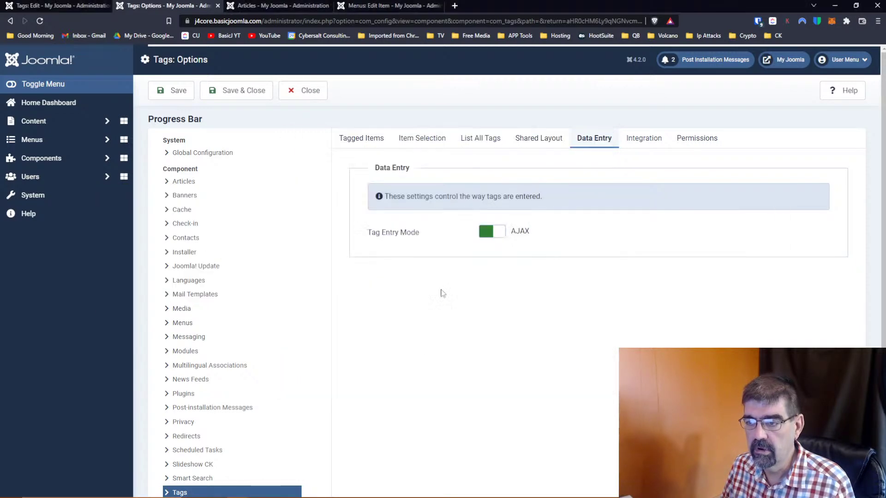
# Review the Shared Layout settings in the Tags options and compare them with their descriptions in the help window.
pyautogui.click(539, 140)
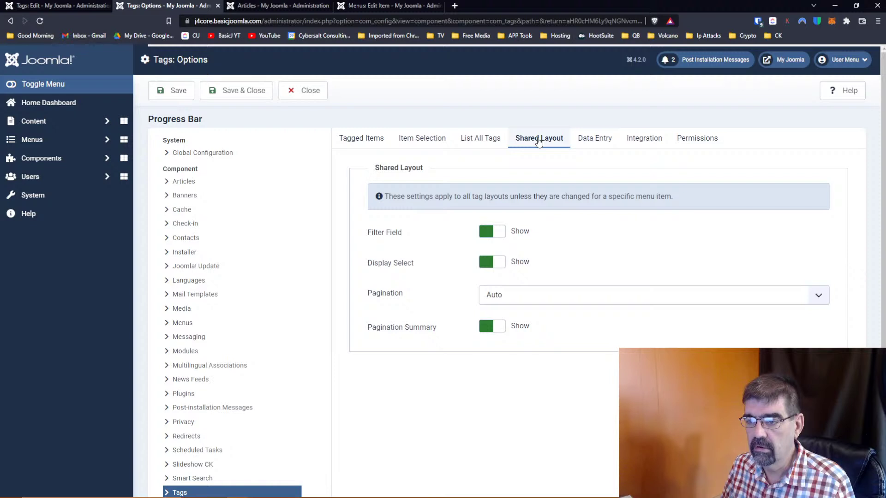
pyautogui.rightClick(538, 140)
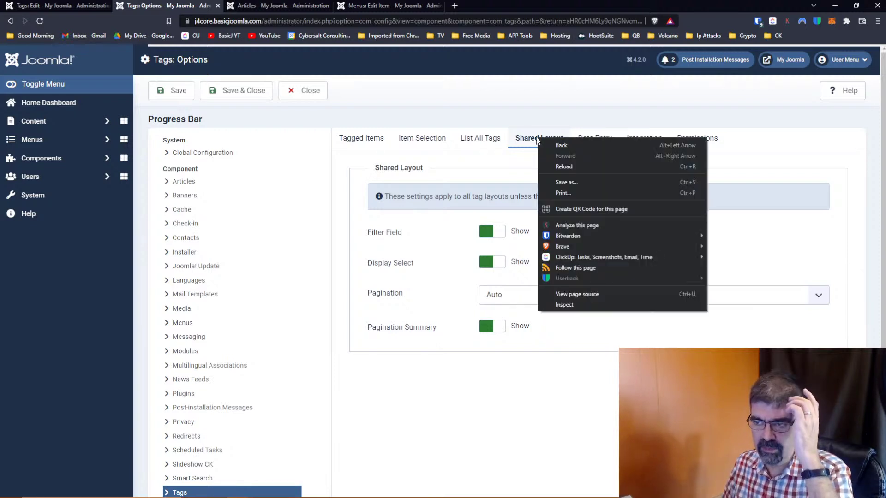
pyautogui.click(500, 172)
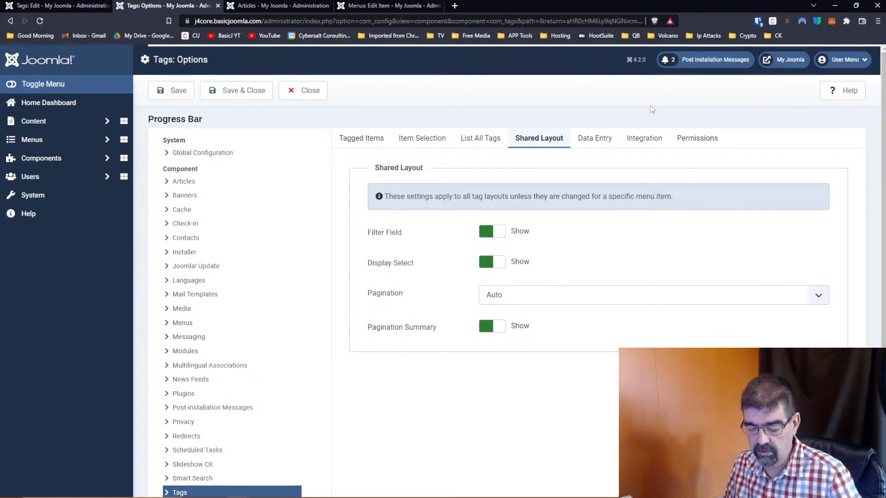
pyautogui.hotkey('alt', 'Tab')
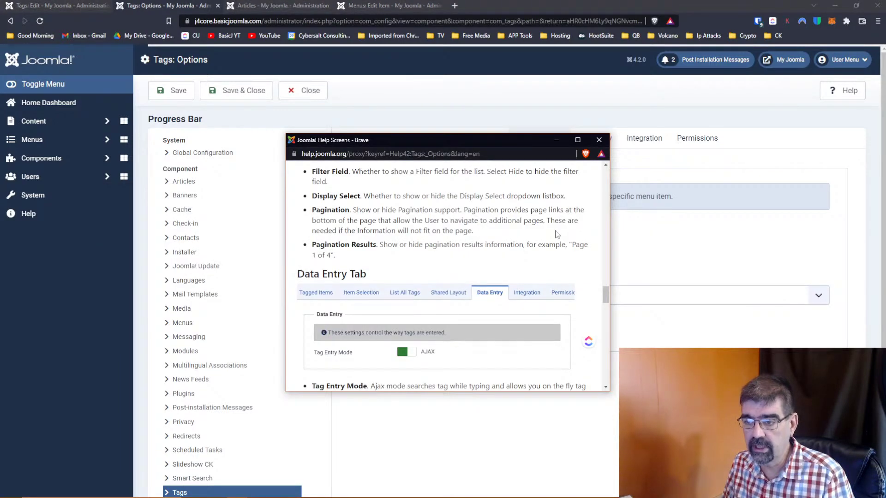
pyautogui.scroll(-1, 538, 232)
pyautogui.hotkey('alt', 'Tab')
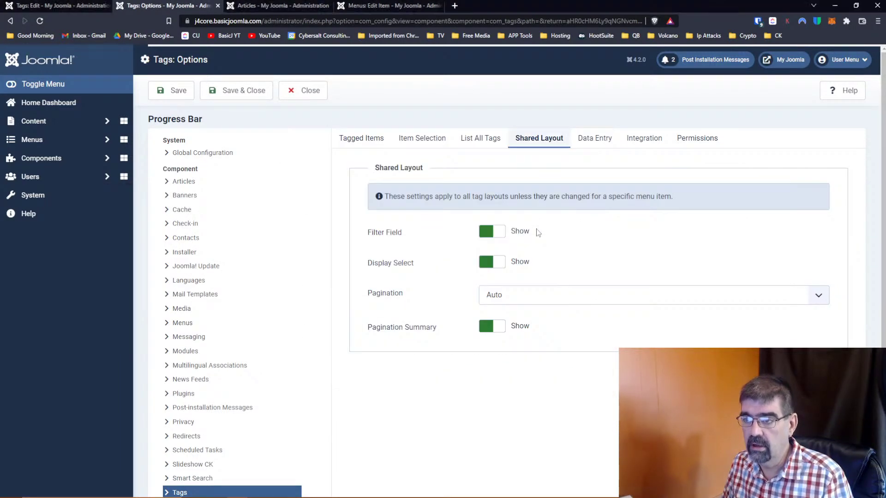
pyautogui.hotkey('alt', 'Tab')
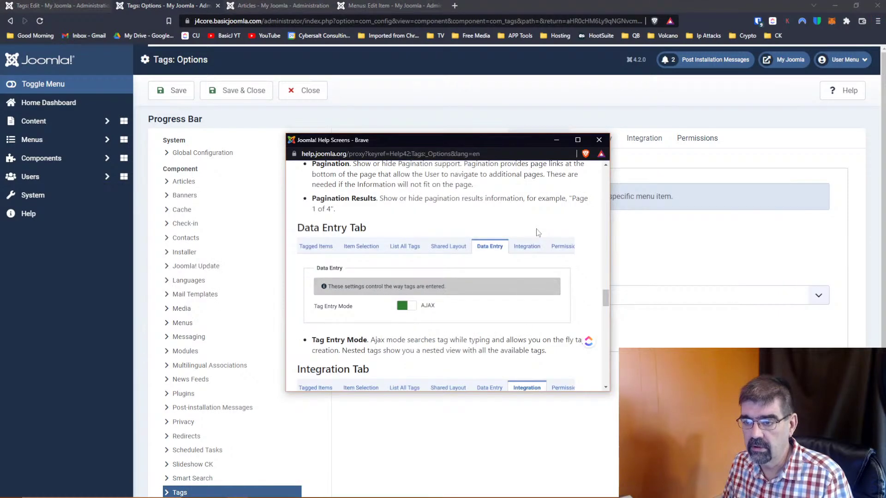
pyautogui.hotkey('alt', 'Tab')
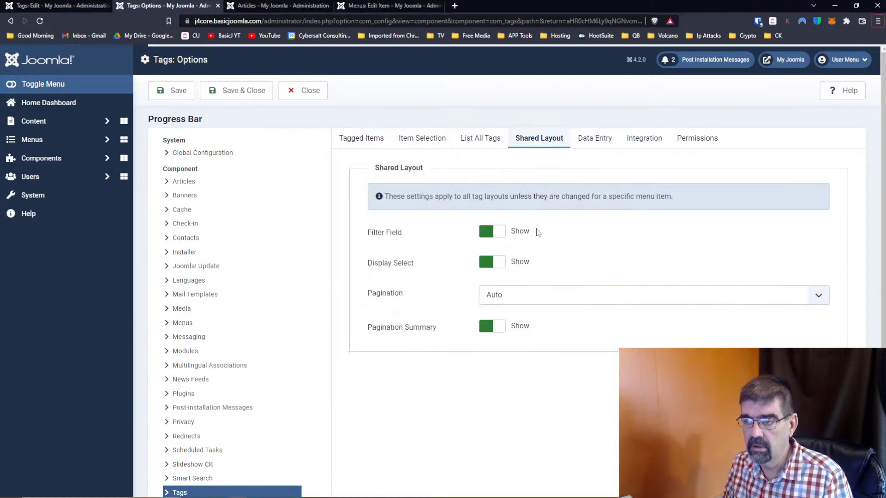
# Return to the Data Entry settings and check the Tag Entry Mode explanation in the help window again.
pyautogui.click(598, 143)
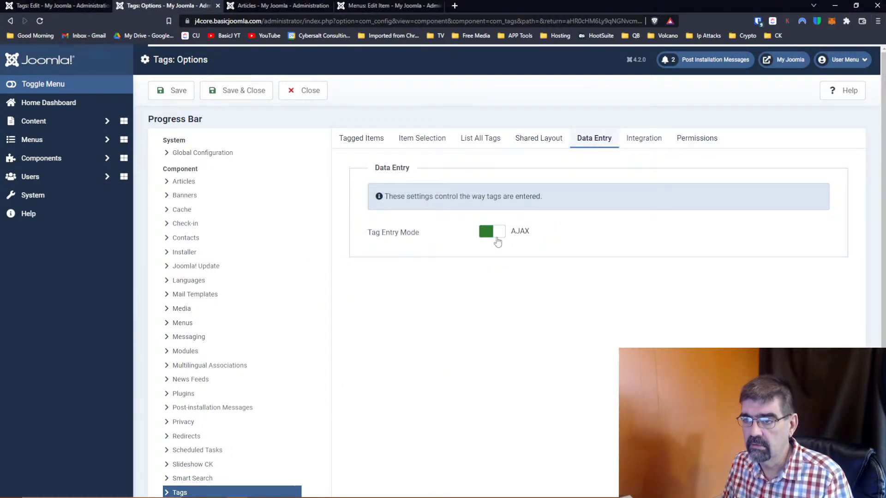
pyautogui.hotkey('alt', 'Tab')
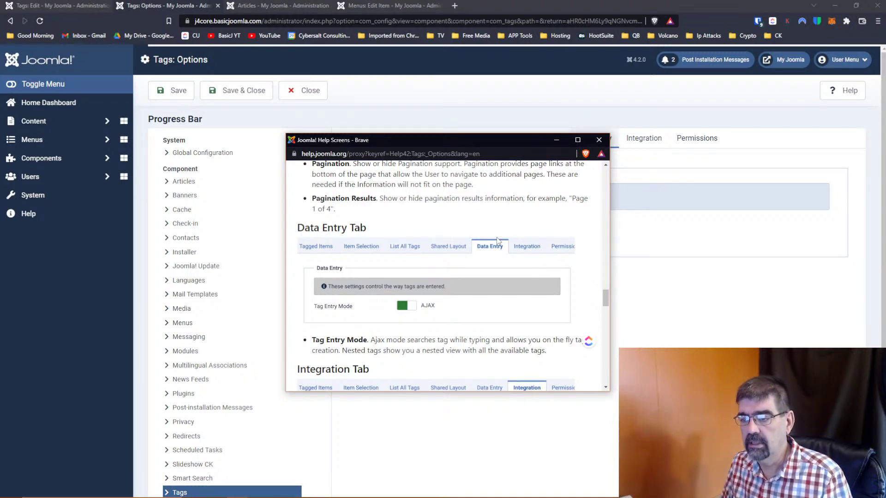
pyautogui.scroll(-1, 497, 240)
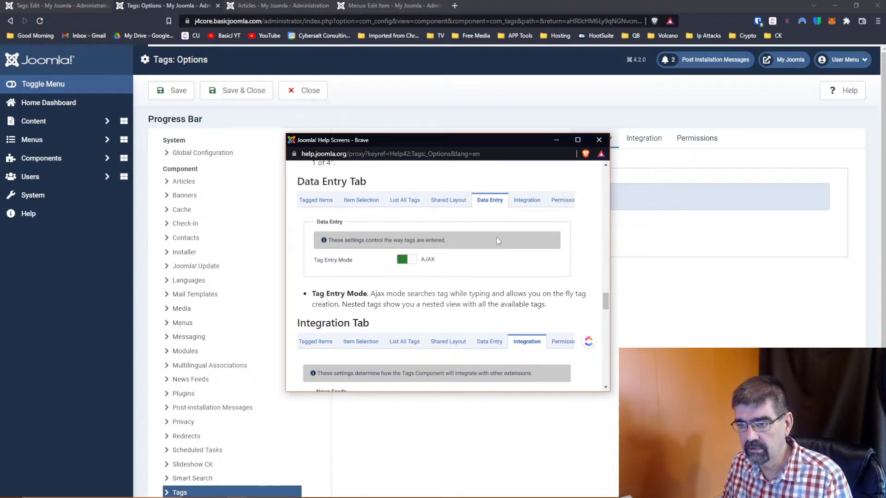
pyautogui.hotkey('alt', 'Tab')
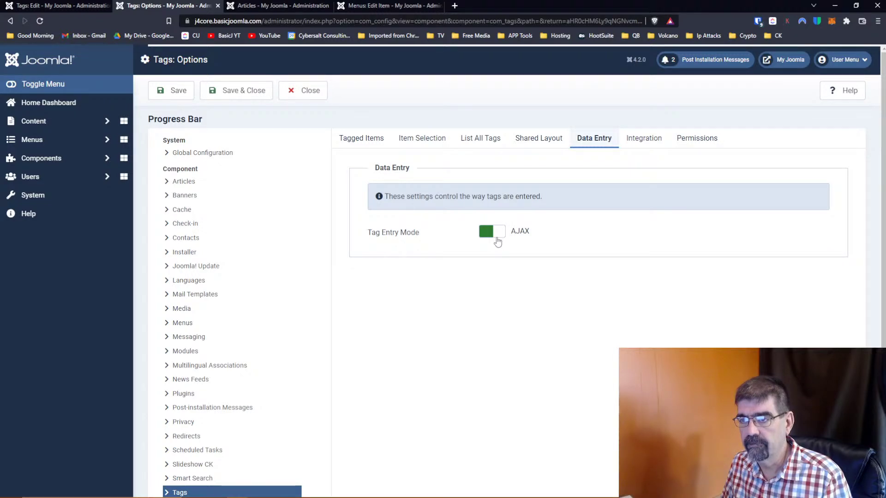
# Open the Joomla administrator of cybersalt.org separately from the My Joomla pages.
pyautogui.click(458, 8)
pyautogui.write('cybersalt')
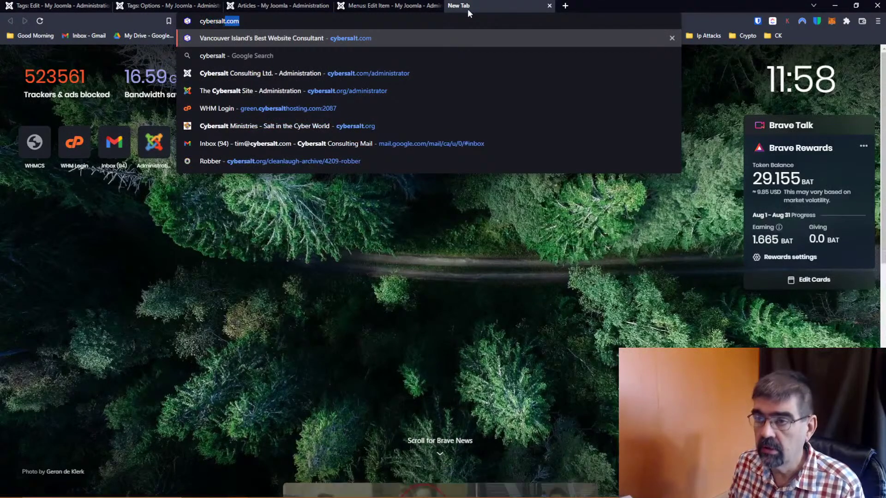
pyautogui.press('Down')
pyautogui.press('Down')
pyautogui.press('Down')
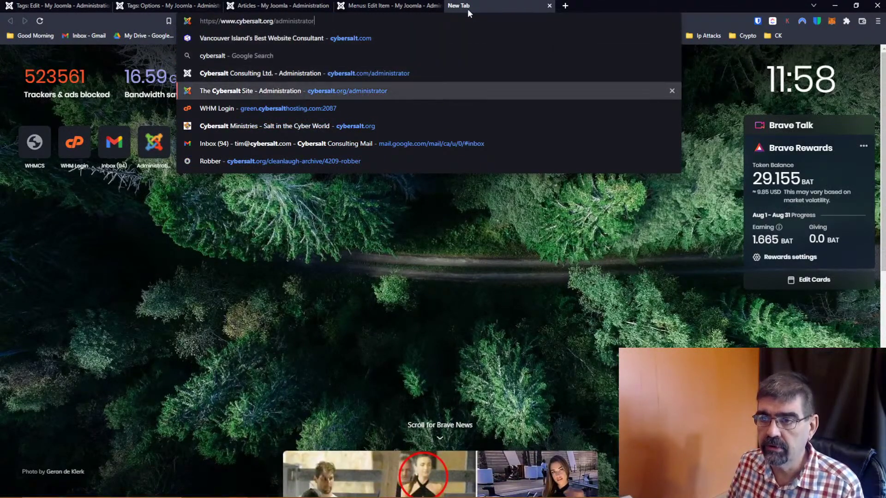
pyautogui.press('Return')
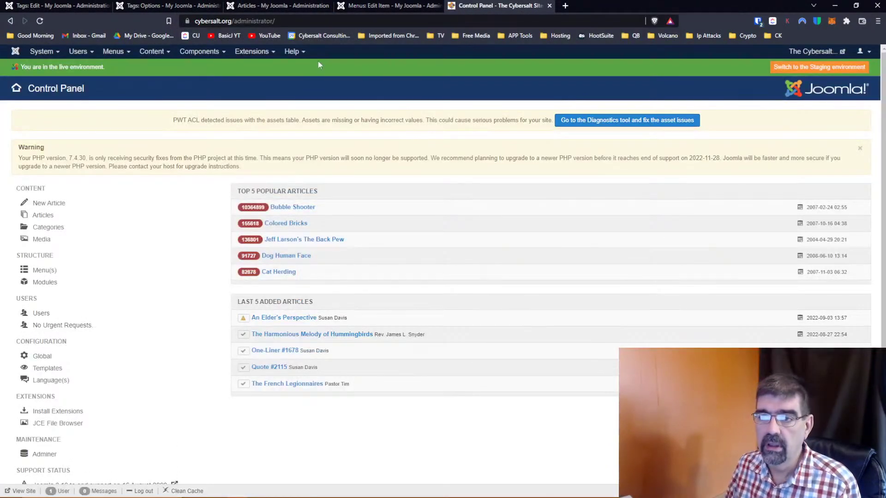
# Set Tag Entry Mode to Nested in the Cybersalt site's Tags options, then save and close them.
pyautogui.click(208, 55)
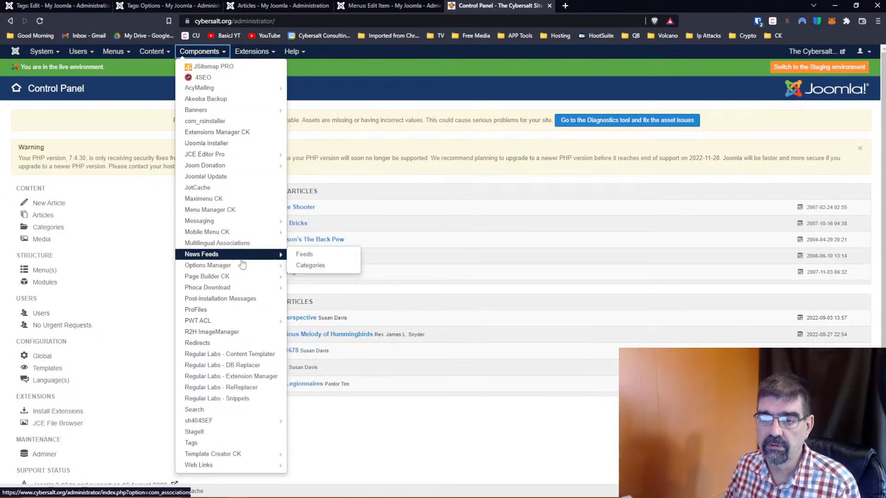
pyautogui.click(217, 443)
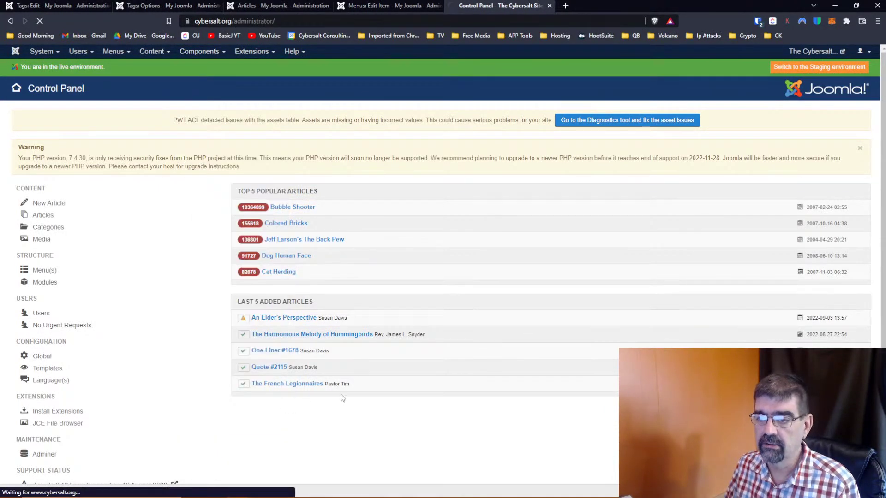
pyautogui.click(850, 113)
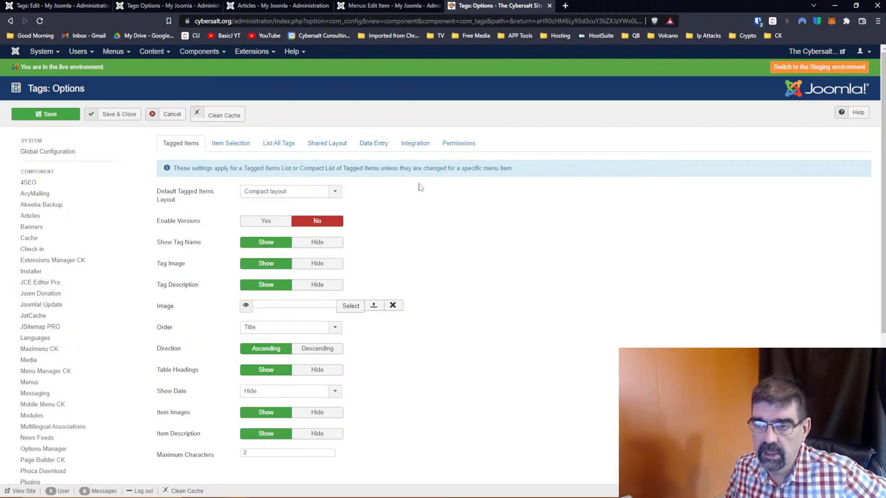
pyautogui.click(368, 147)
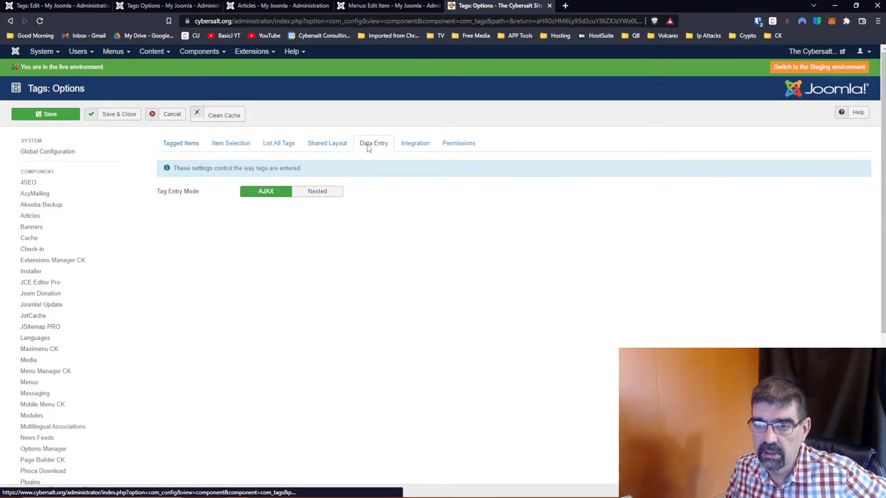
pyautogui.click(317, 191)
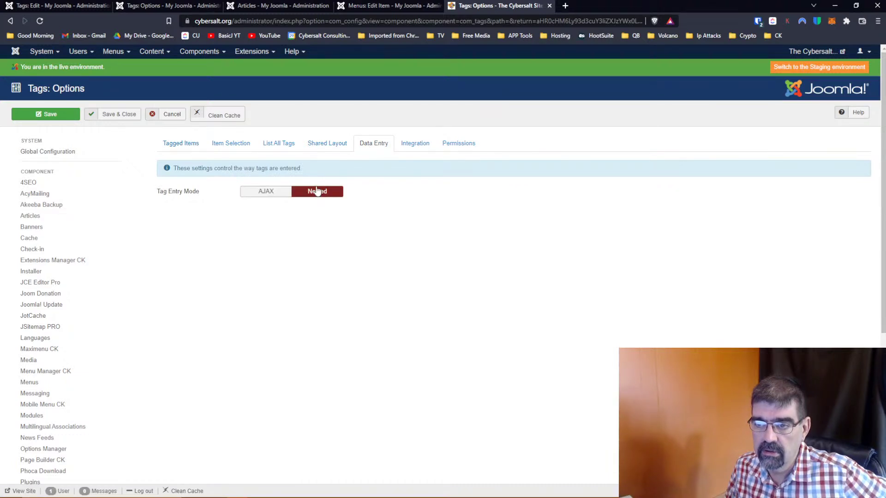
pyautogui.click(115, 115)
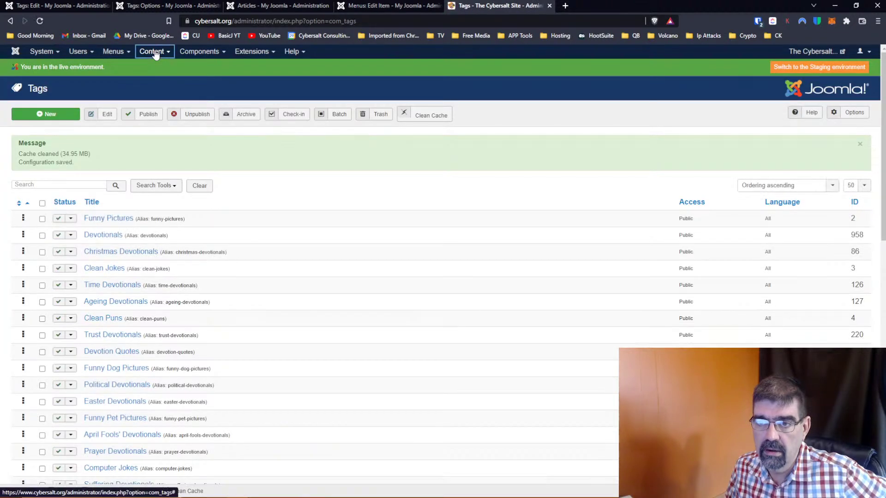
# Open the Cybersalt article list separately and open The French Legionnaires article for editing.
pyautogui.click(154, 51)
pyautogui.rightClick(160, 67)
pyautogui.click(177, 70)
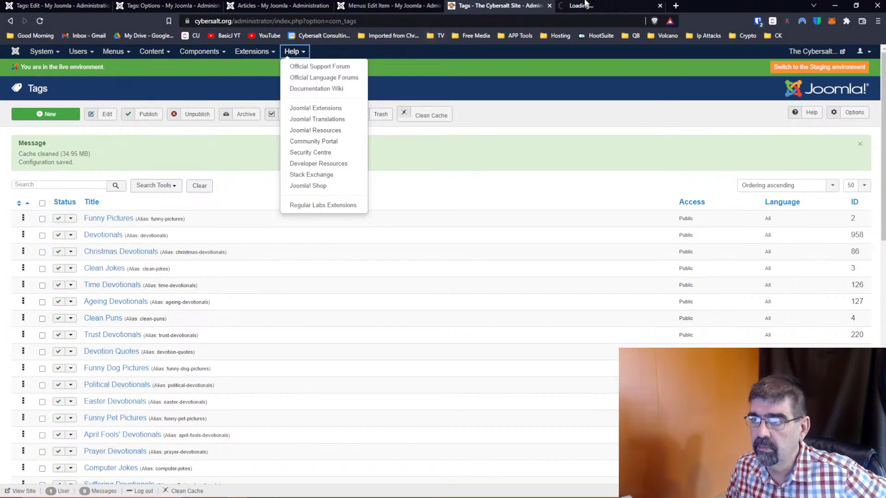
pyautogui.click(597, 6)
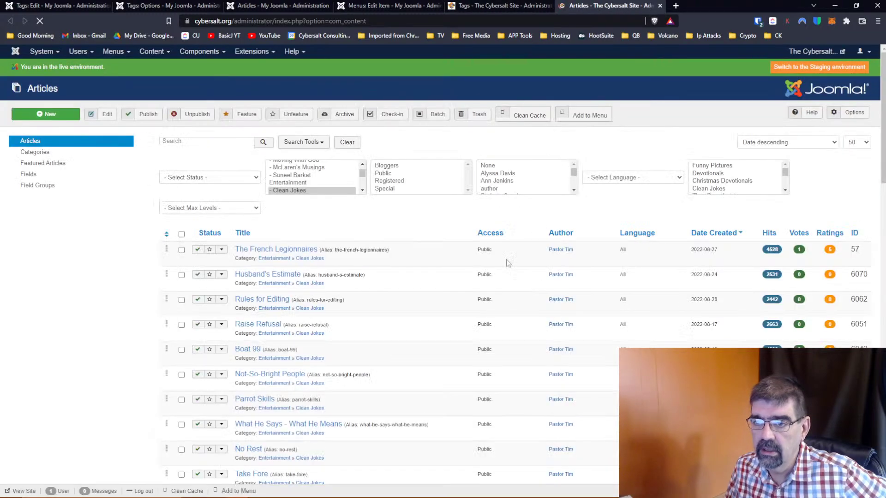
pyautogui.click(257, 216)
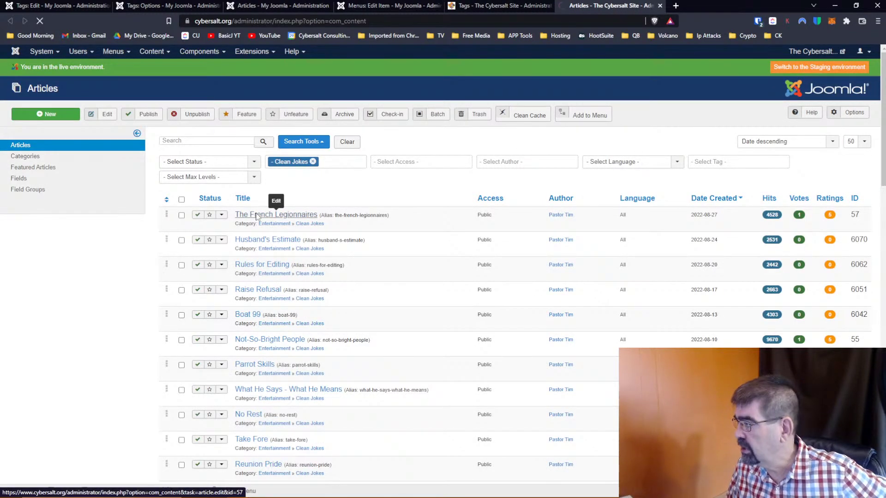
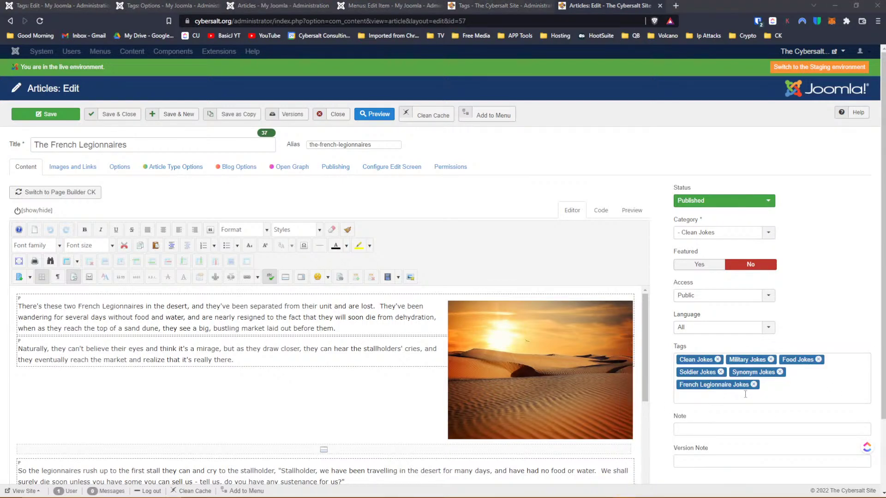
# Try to enter the new tag "ddddddddd" in the article's Tags field, then clear the text.
pyautogui.click(781, 393)
pyautogui.write('ddddddddd')
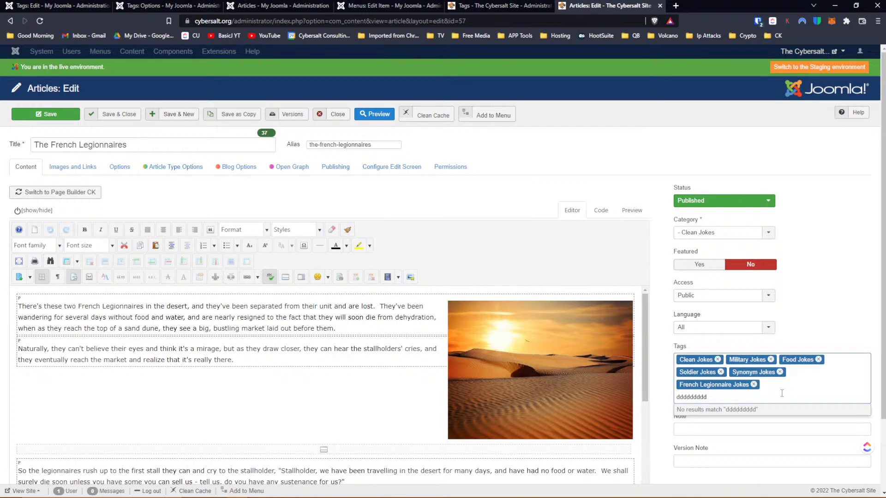
pyautogui.press('BackSpace')
pyautogui.press('BackSpace')
pyautogui.press('BackSpace')
pyautogui.press('BackSpace')
pyautogui.press('BackSpace')
pyautogui.press('BackSpace')
pyautogui.press('BackSpace')
pyautogui.press('BackSpace')
pyautogui.press('BackSpace')
pyautogui.press('BackSpace')
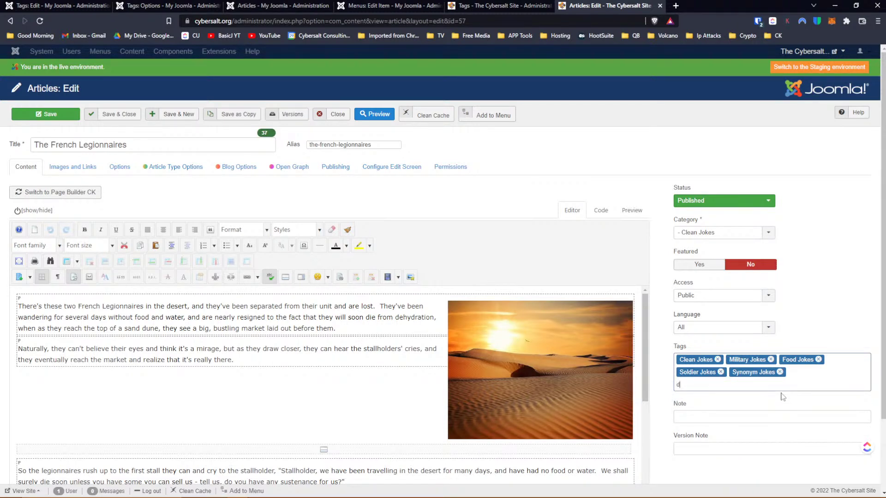
# Browse the existing tags matching "d" in the article's Tags field and narrow the search to "drug".
pyautogui.write('d')
pyautogui.scroll(-2, 782, 429)
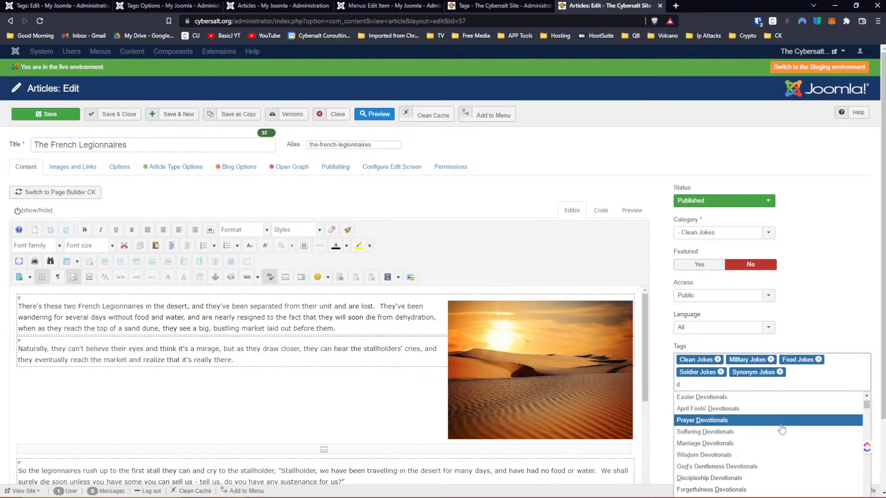
pyautogui.scroll(-5, 782, 429)
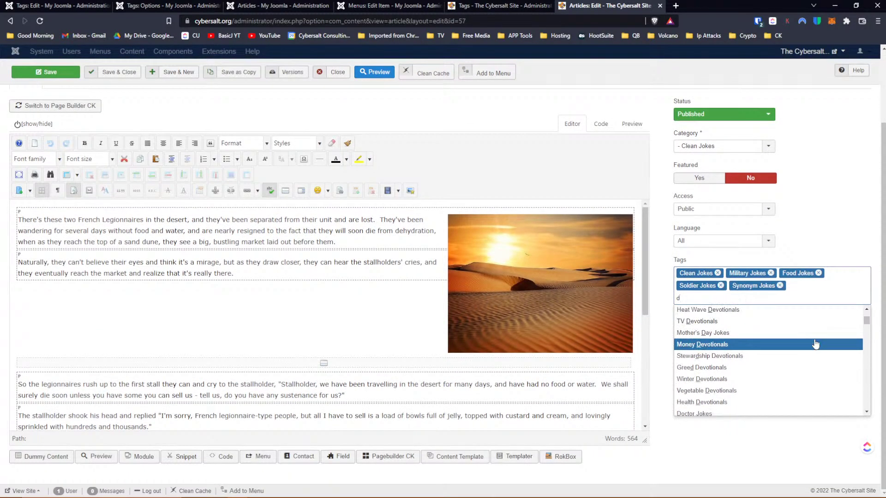
pyautogui.scroll(-4, 816, 343)
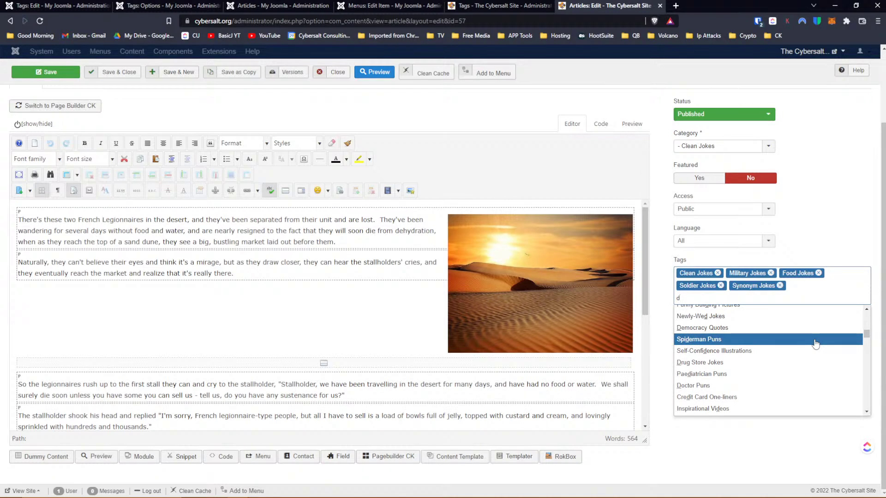
pyautogui.write('rug')
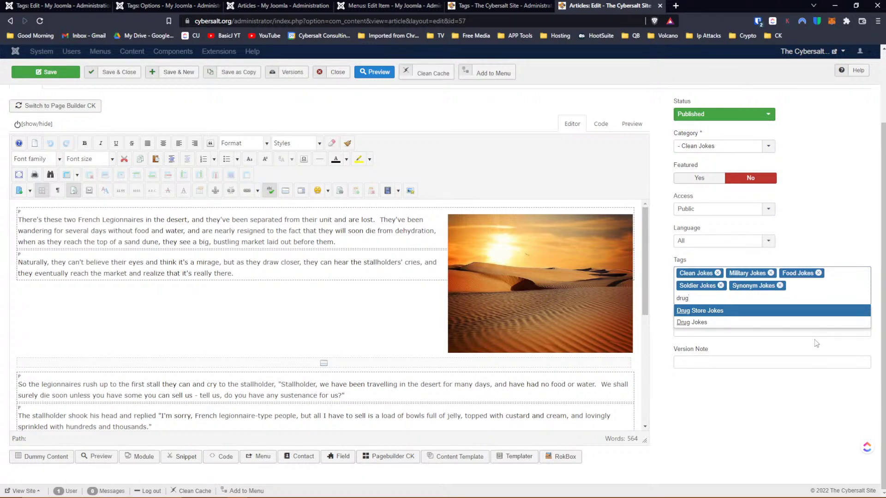
# Close The French Legionnaires article without saving and close both Cybersalt administrator pages.
pyautogui.click(338, 74)
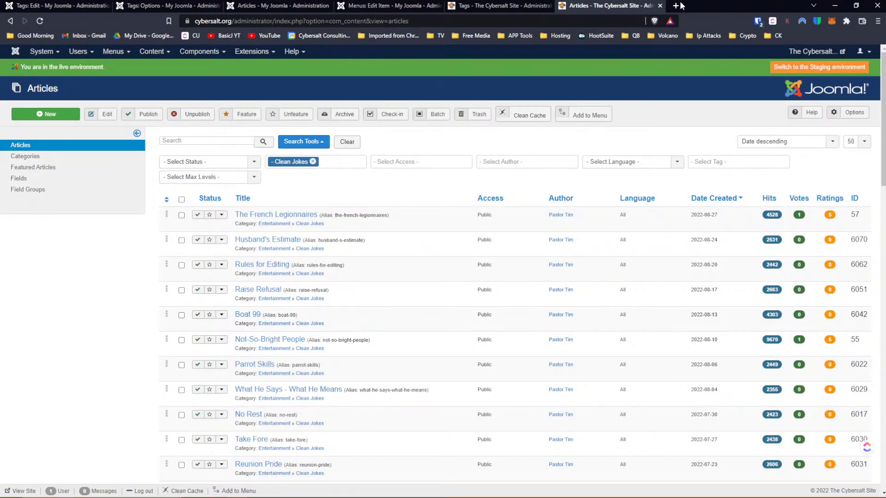
pyautogui.click(661, 7)
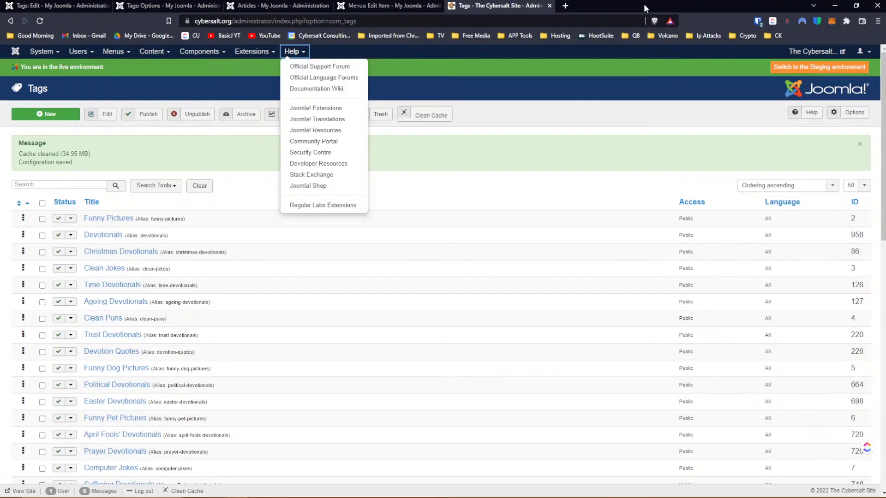
pyautogui.click(548, 5)
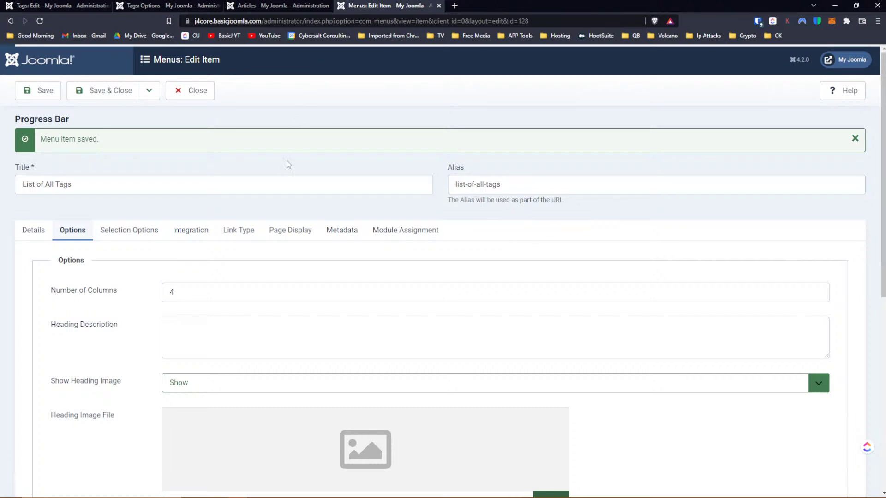
# Return to the My Joomla Tags options and switch Tag Entry Mode to Nested.
pyautogui.click(169, 5)
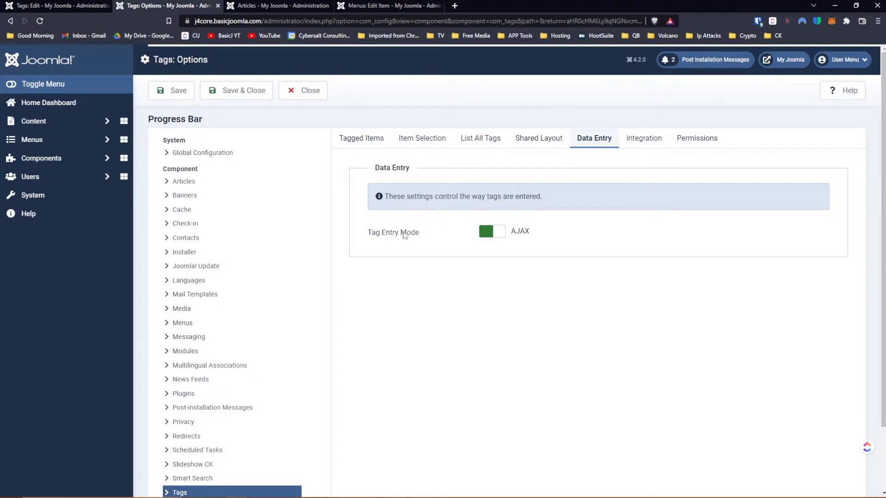
pyautogui.click(500, 235)
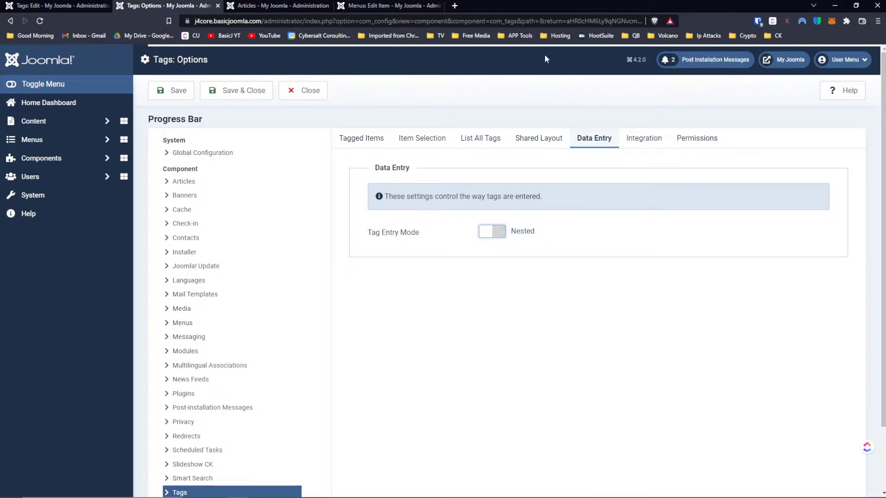
# Save the Tags options with Tag Entry Mode set to Nested and reopen the Data Entry settings.
pyautogui.click(178, 91)
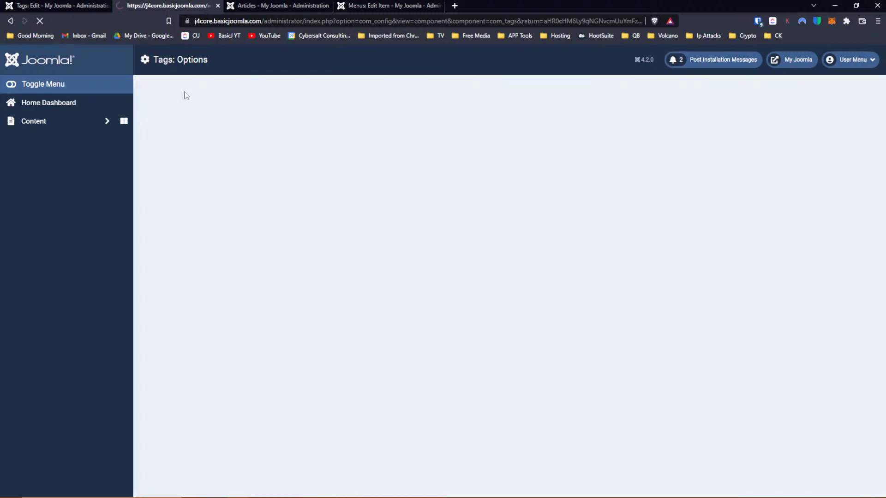
pyautogui.click(539, 171)
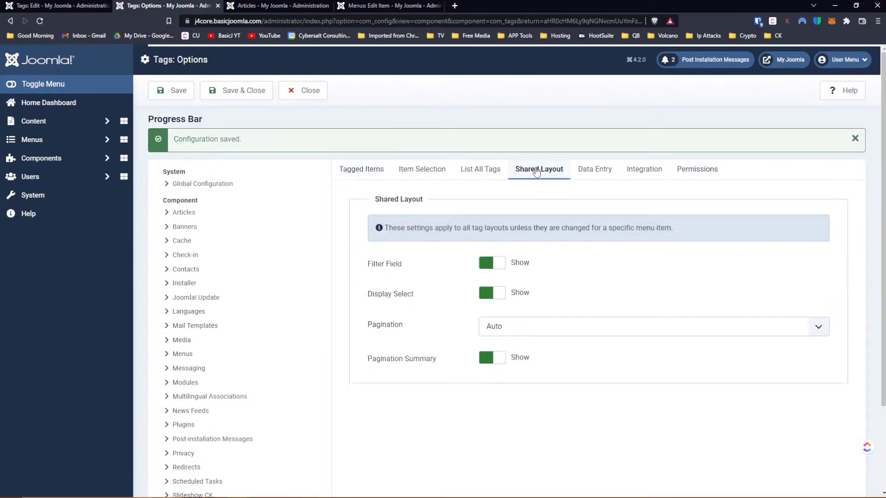
pyautogui.click(597, 178)
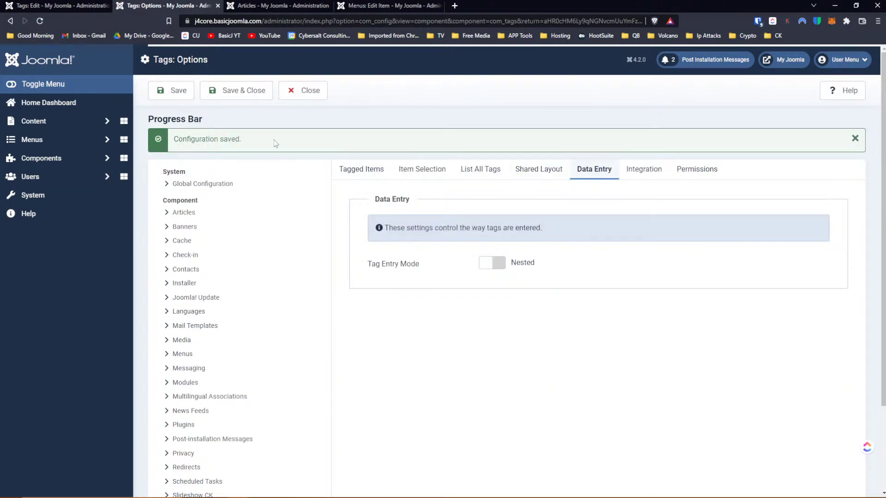
# Save and close the tag left open for editing, and open the Articles list.
pyautogui.click(54, 6)
pyautogui.click(107, 91)
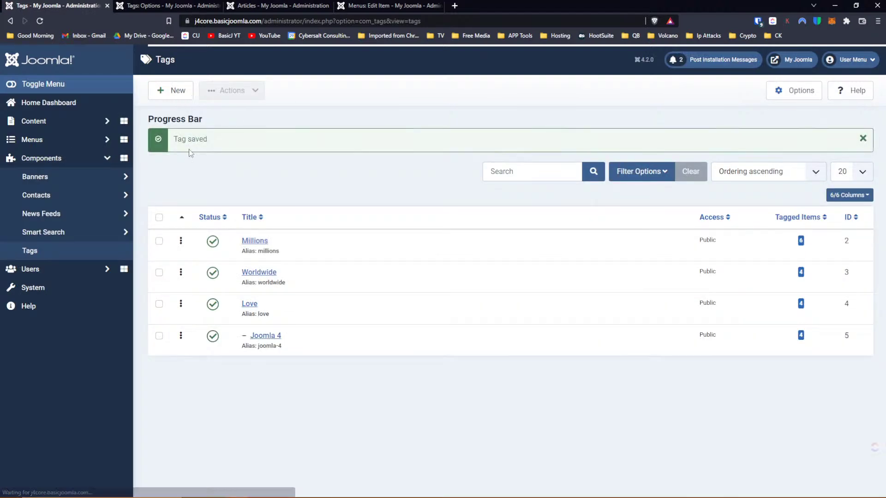
pyautogui.click(42, 122)
pyautogui.click(44, 141)
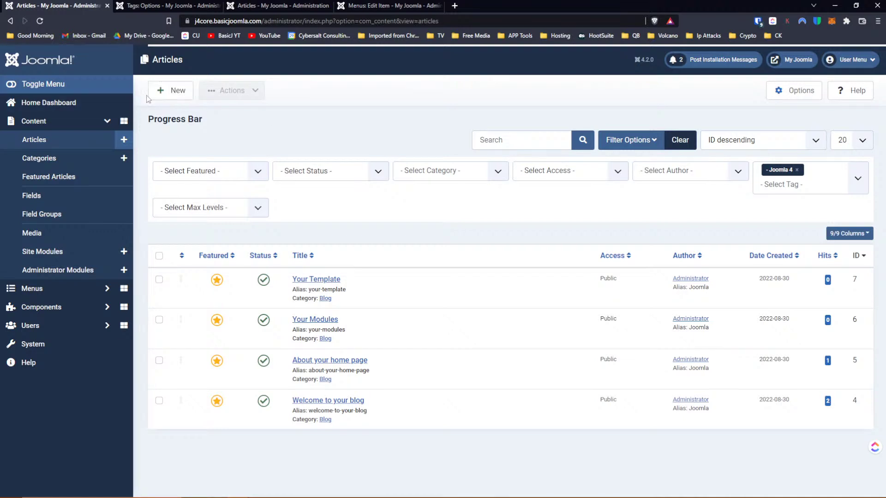
# Start a new article and add the new tag "gggggggg" in its Tags field.
pyautogui.click(171, 99)
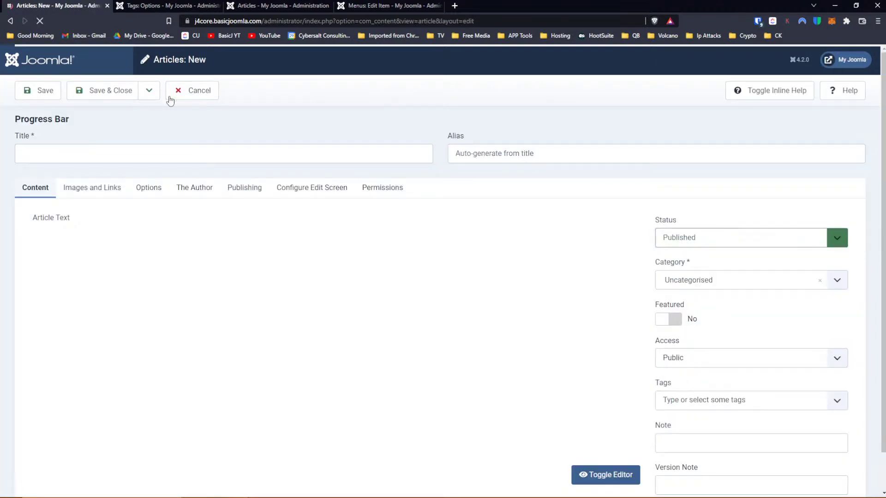
pyautogui.scroll(-1, 715, 364)
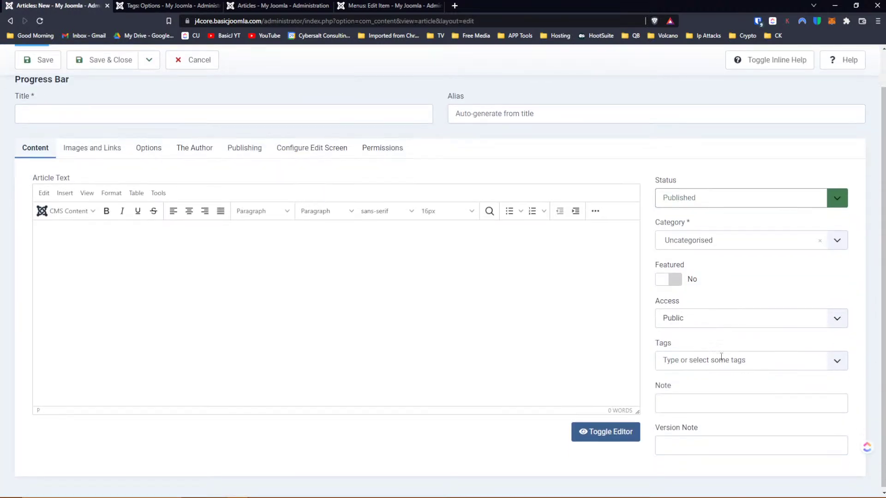
pyautogui.click(691, 358)
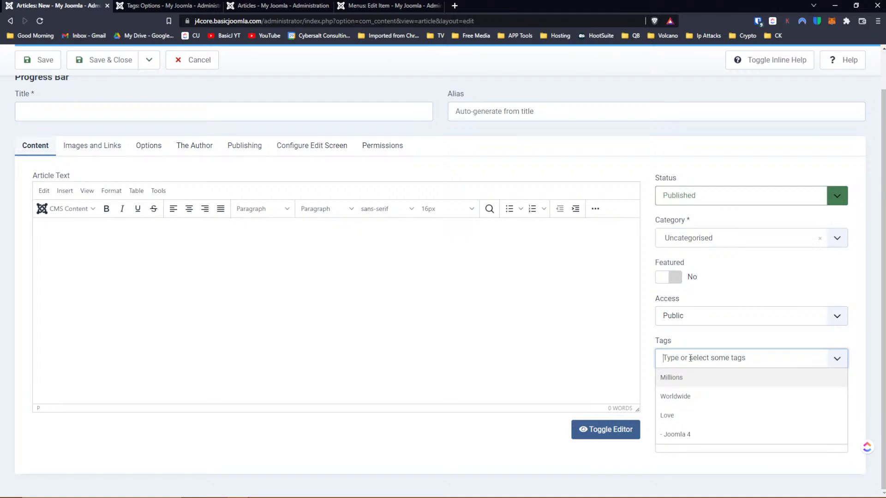
pyautogui.write('gggggggg')
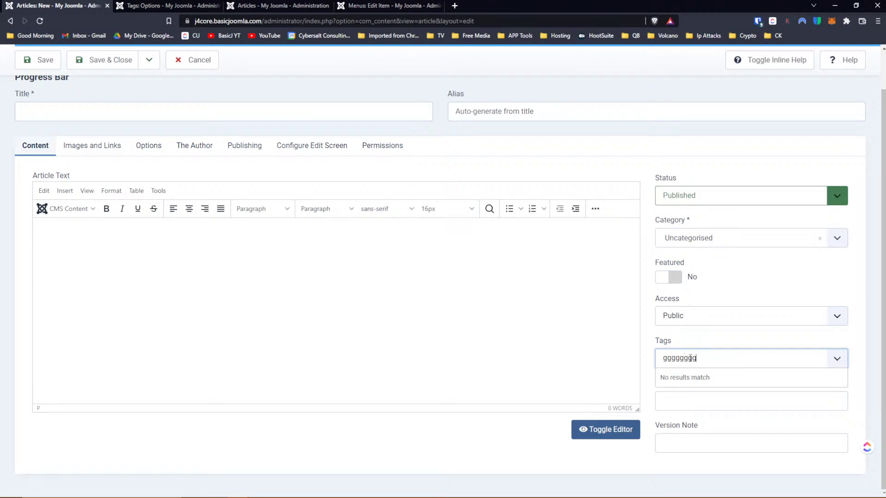
pyautogui.press('Return')
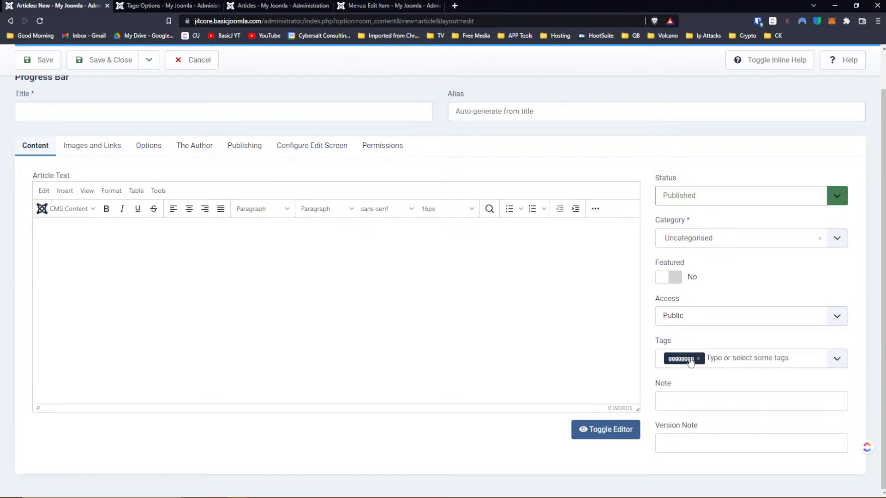
# Set Tag Entry Mode back to AJAX in the Tags options and save the configuration.
pyautogui.click(163, 7)
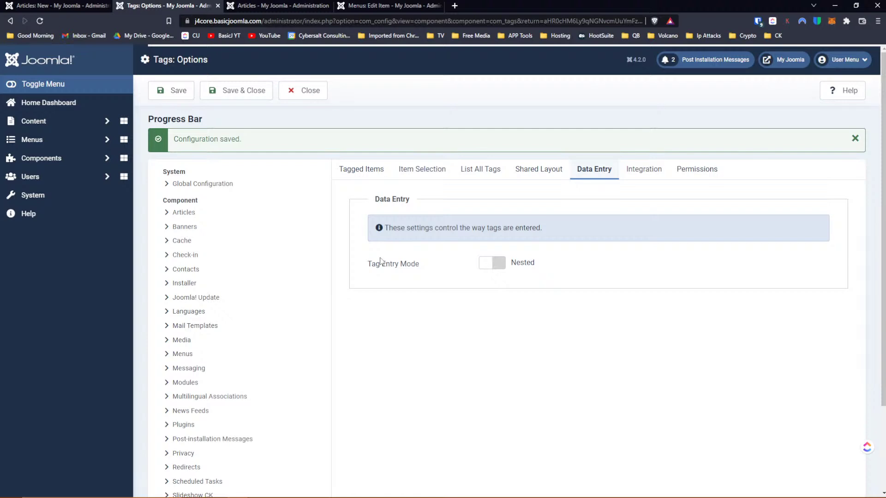
pyautogui.click(498, 270)
pyautogui.click(499, 271)
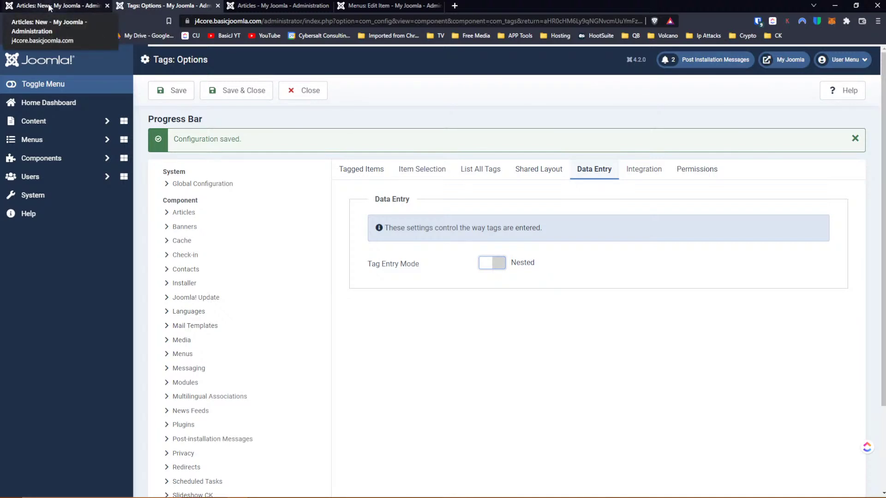
pyautogui.click(495, 259)
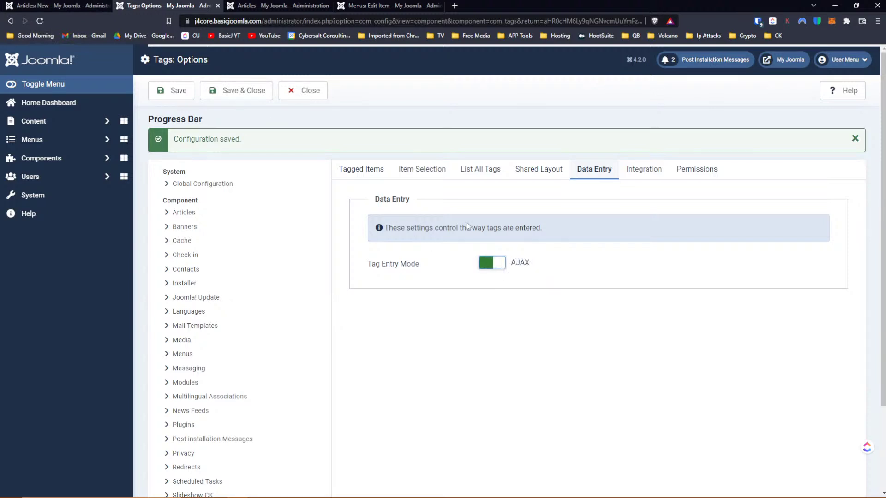
pyautogui.click(173, 91)
# Show item images, tag descriptions with a maximum of 200 characters, and hits for List All Tags, and save the options.
pyautogui.click(474, 172)
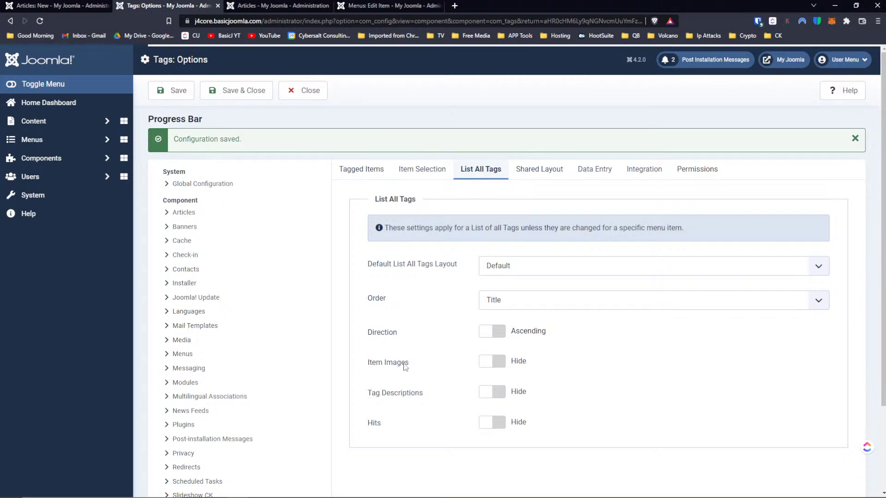
pyautogui.click(497, 364)
pyautogui.click(492, 392)
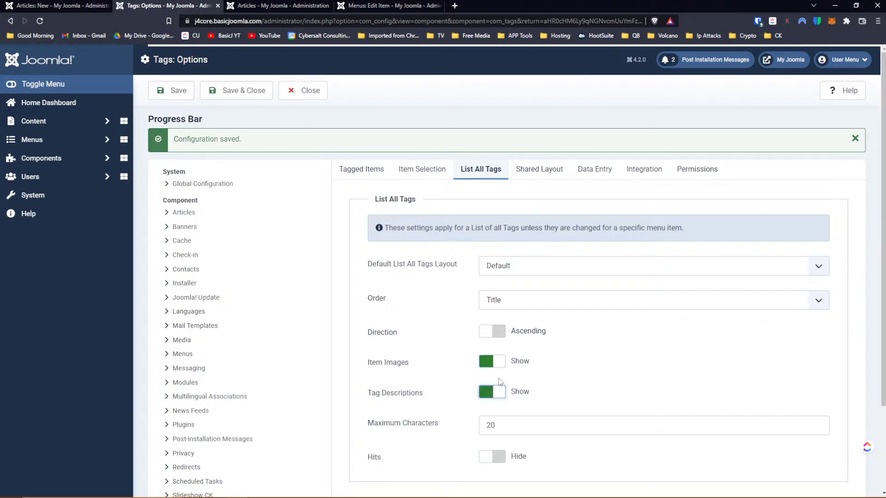
pyautogui.scroll(-2, 416, 367)
pyautogui.click(503, 333)
pyautogui.write('0')
pyautogui.click(505, 368)
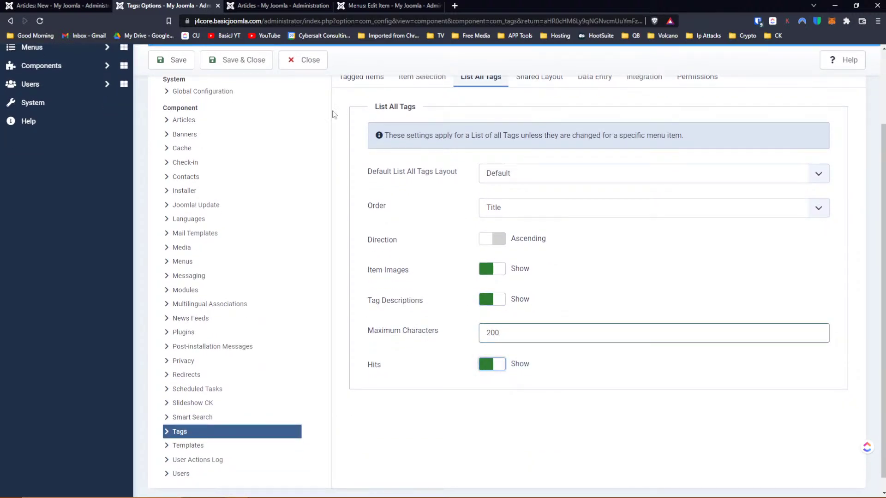
pyautogui.click(173, 60)
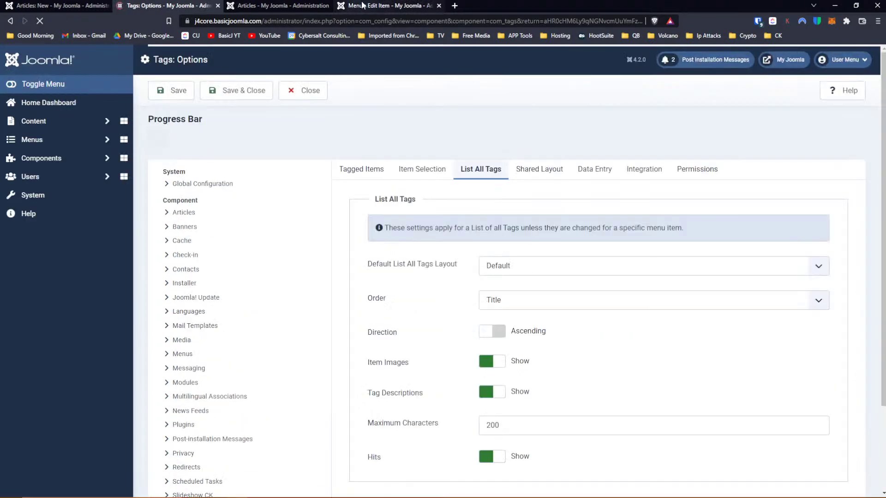
# Open the live site from the menu item editor and view the Main Menu's Tagged Items page.
pyautogui.click(392, 6)
pyautogui.click(842, 65)
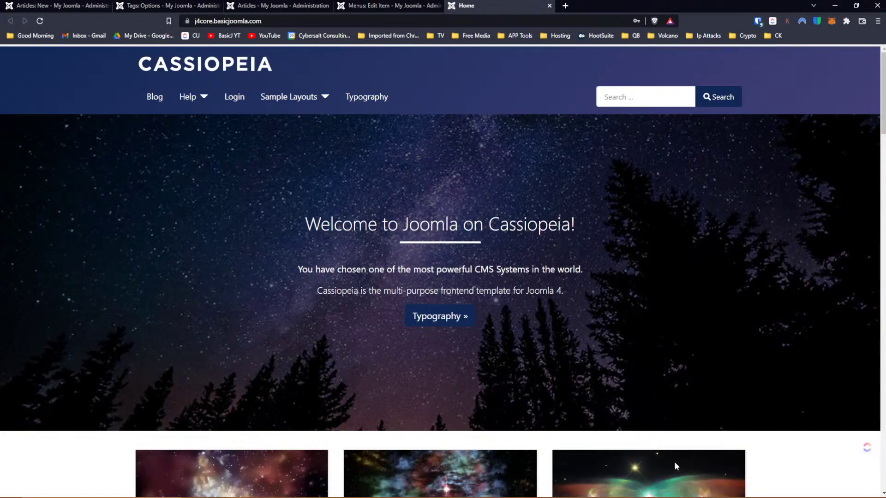
pyautogui.scroll(-9, 711, 346)
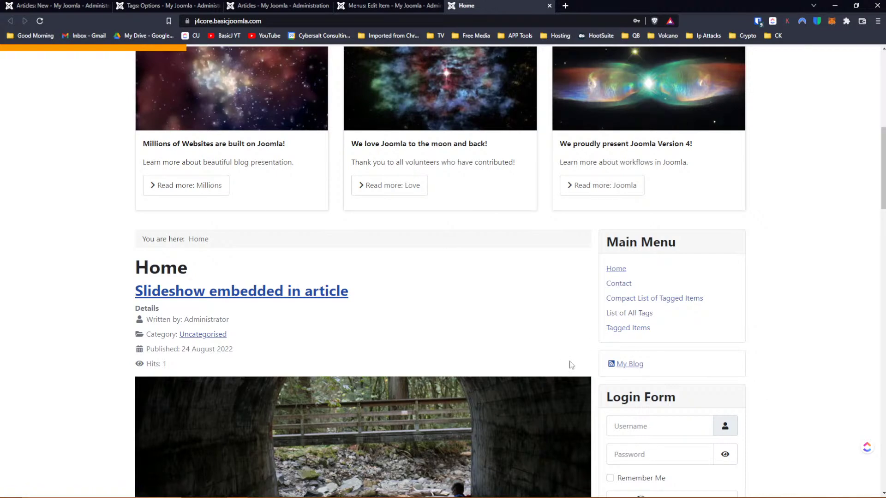
pyautogui.scroll(-6, 795, 326)
pyautogui.scroll(12, 752, 319)
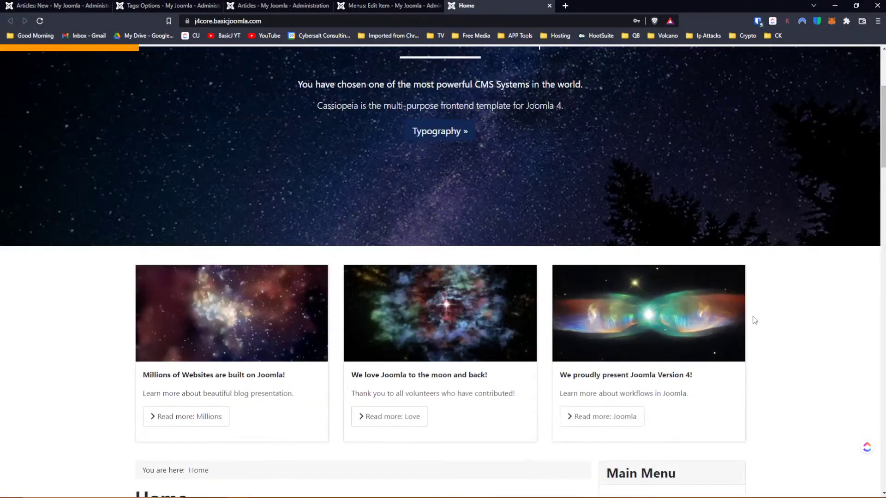
pyautogui.scroll(-5, 754, 320)
pyautogui.scroll(-2, 755, 321)
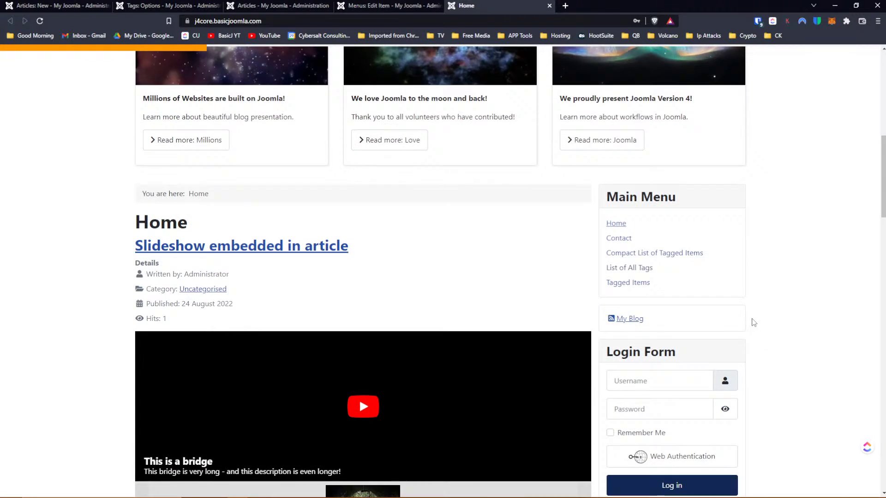
pyautogui.click(628, 282)
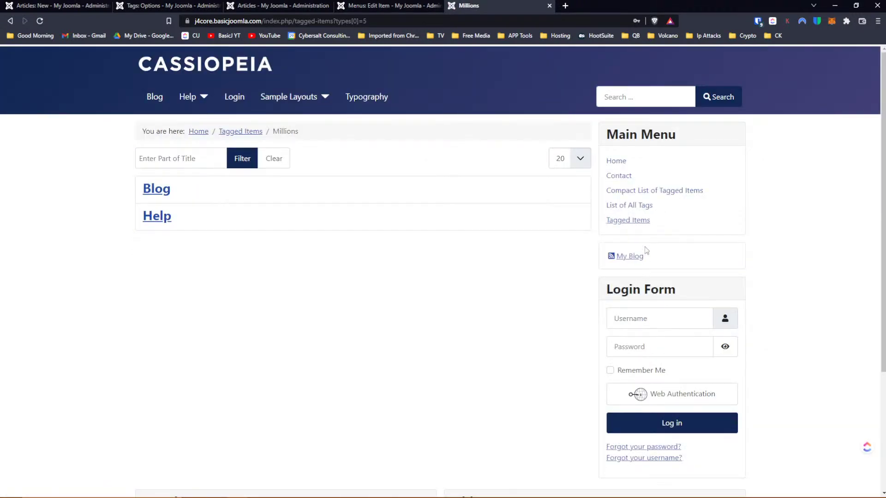
# View the site's List of All Tags page and review its images, descriptions, hits and Popular Tags module.
pyautogui.click(637, 207)
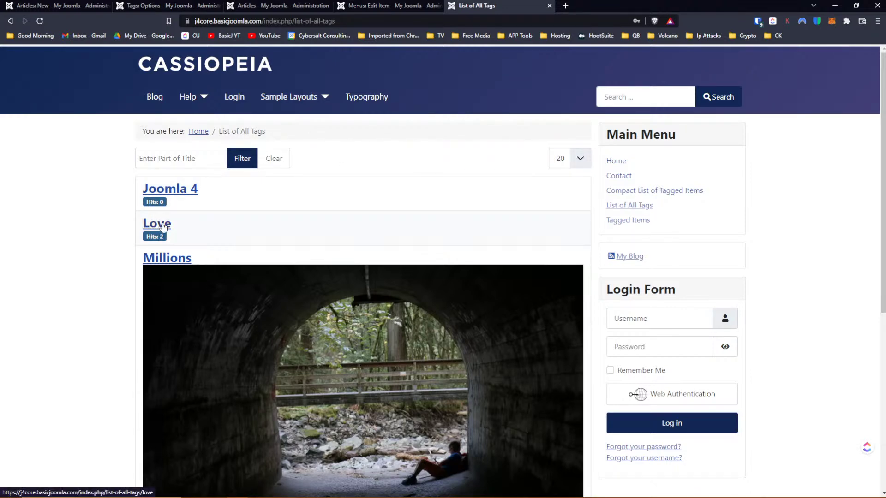
pyautogui.scroll(-6, 258, 225)
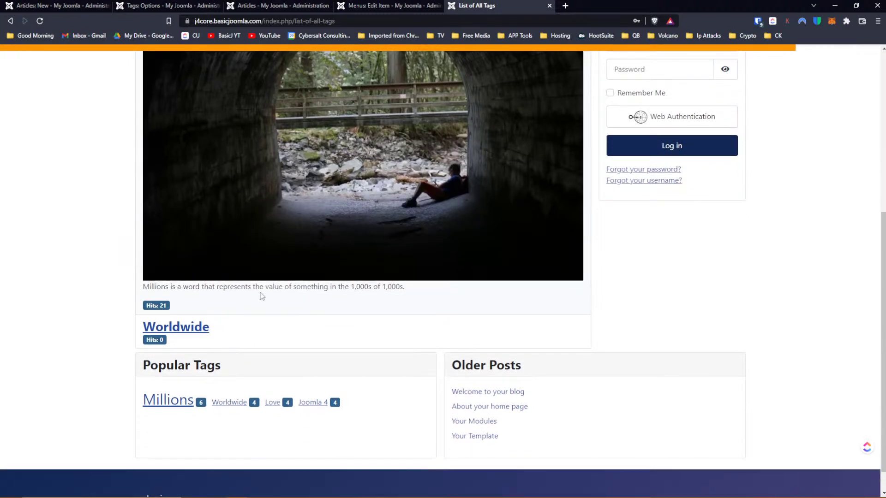
pyautogui.scroll(-1, 261, 296)
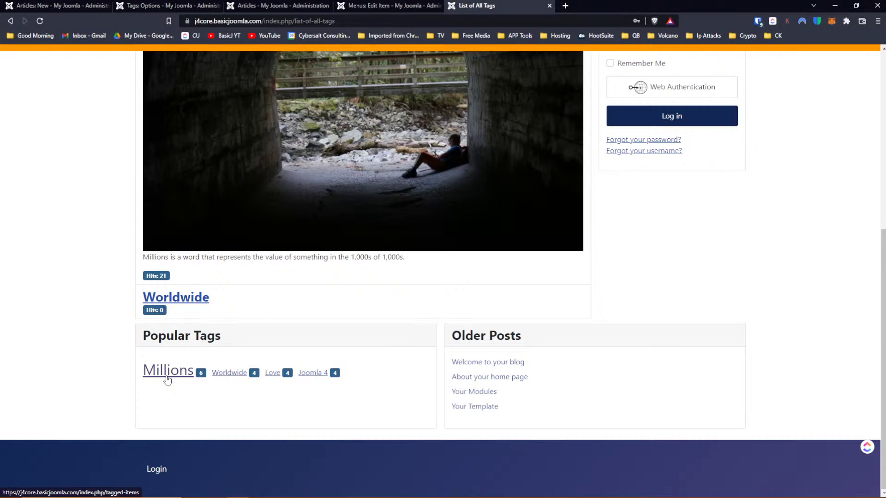
pyautogui.scroll(7, 167, 379)
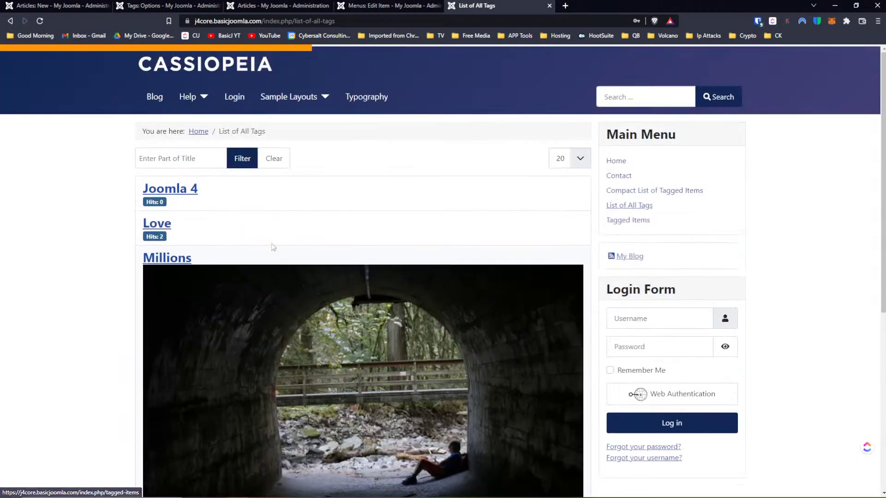
# Discard the unsaved new article and return to the Articles list.
pyautogui.click(67, 7)
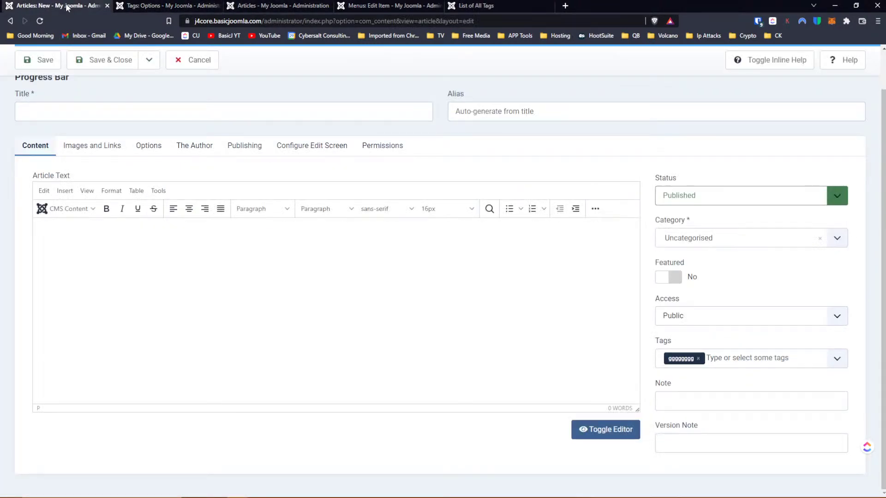
pyautogui.scroll(1, 259, 91)
pyautogui.click(217, 91)
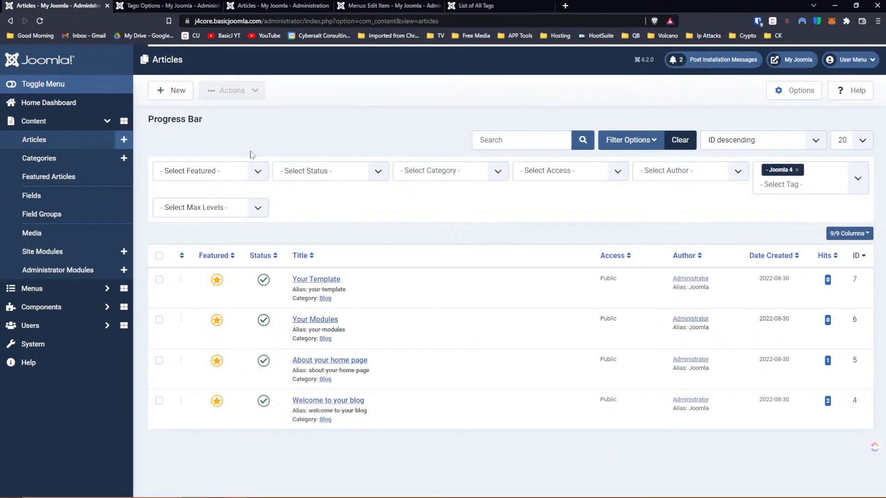
# Start a new site module and filter the module types by "tag".
pyautogui.click(48, 254)
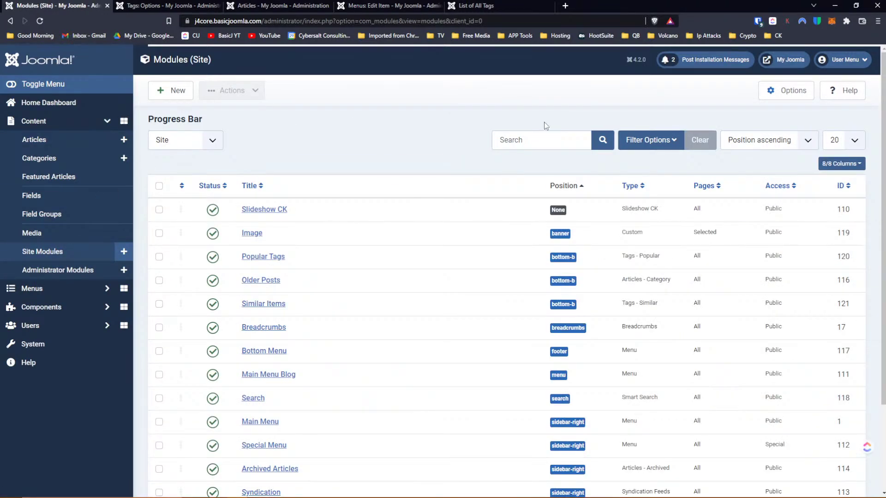
pyautogui.click(179, 92)
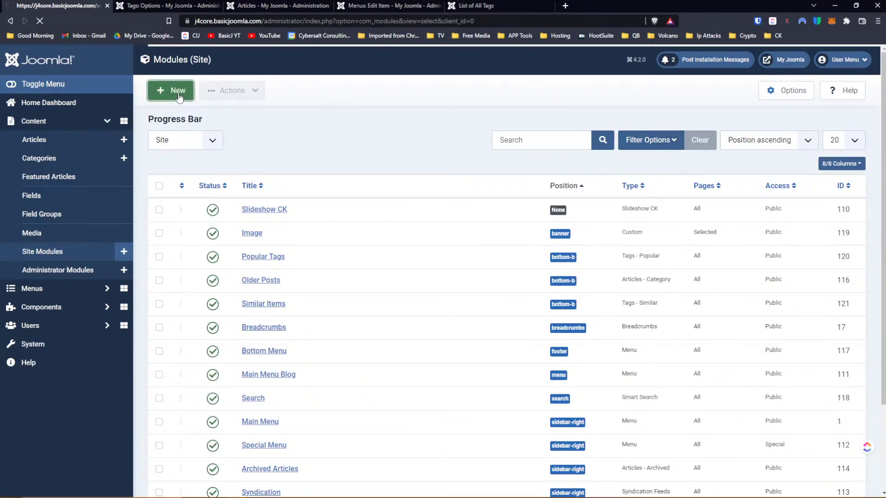
pyautogui.click(487, 141)
pyautogui.write('tag')
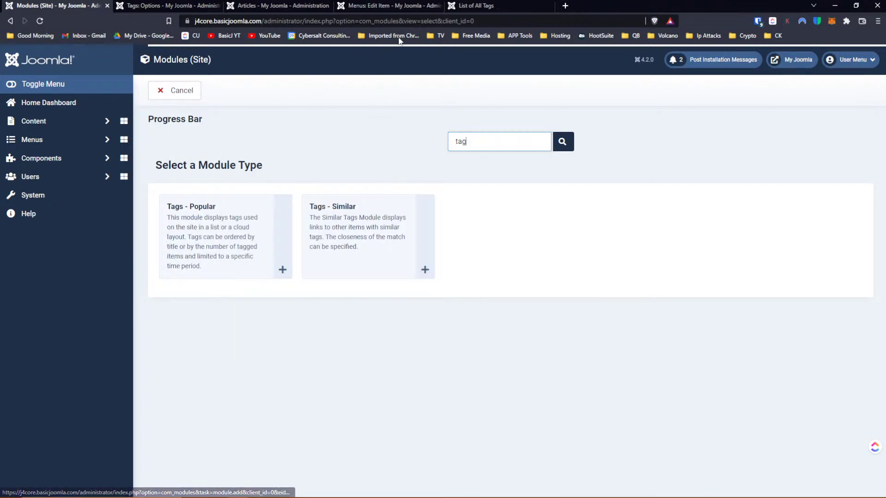
# Examine the Popular Tags module beneath the live site's list of all tags.
pyautogui.click(476, 6)
pyautogui.scroll(-6, 374, 209)
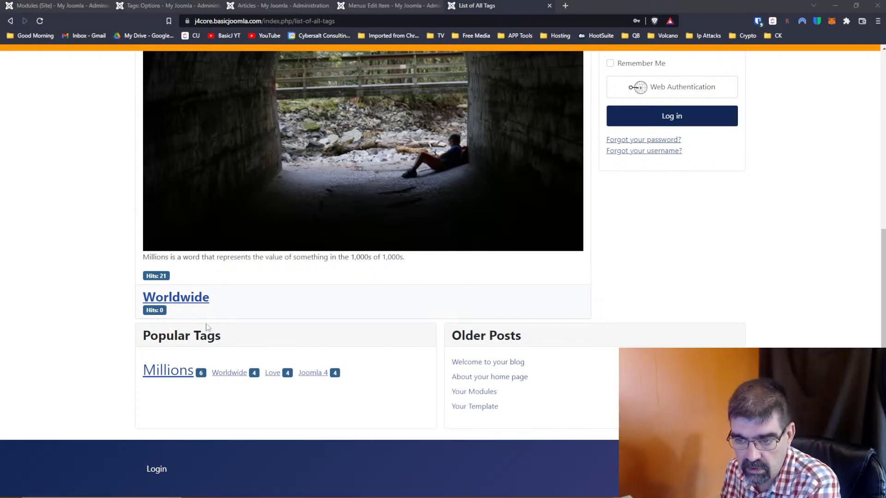
pyautogui.scroll(7, 195, 338)
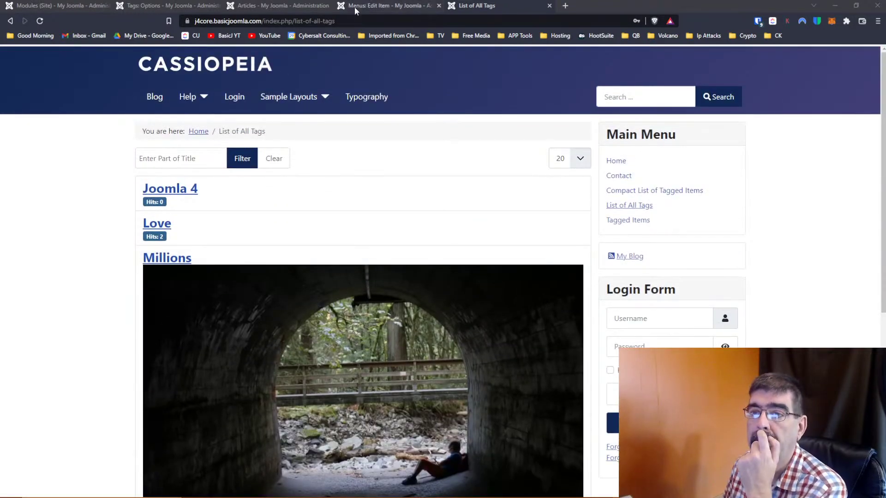
# Open the Site Modules list in a separate browser tab and open the Popular Tags module for editing.
pyautogui.click(60, 5)
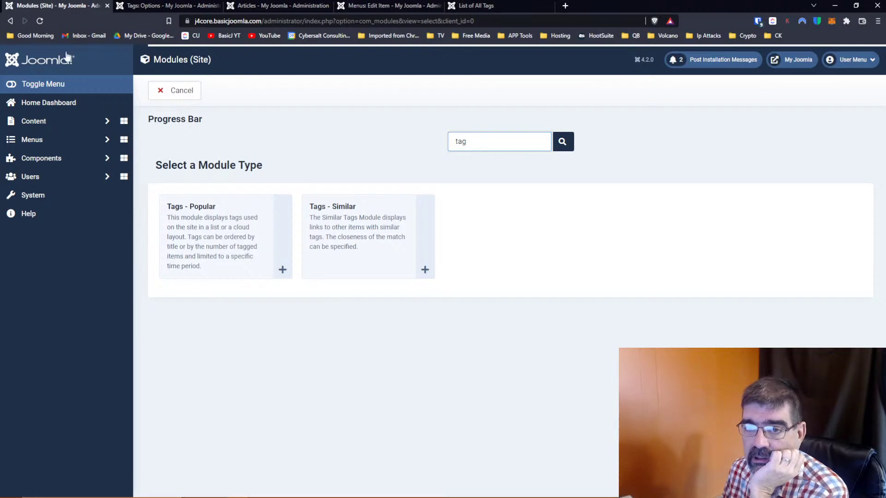
pyautogui.click(62, 121)
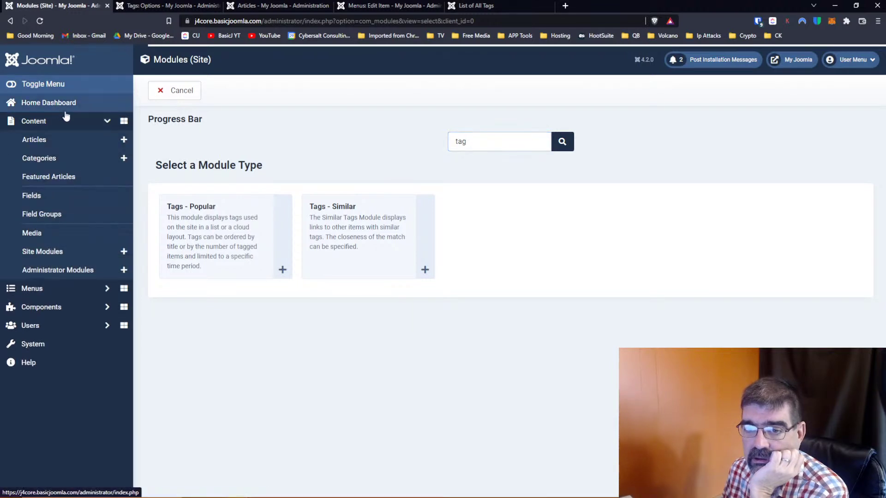
pyautogui.rightClick(69, 253)
pyautogui.click(110, 260)
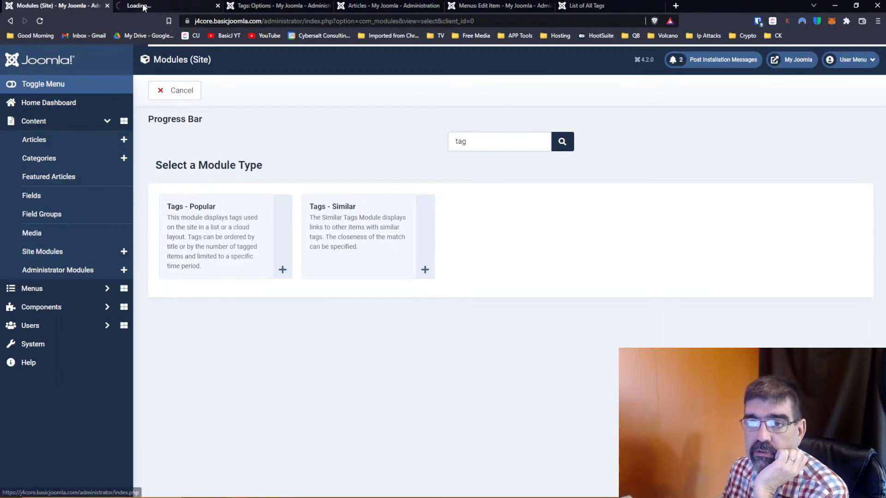
pyautogui.click(139, 6)
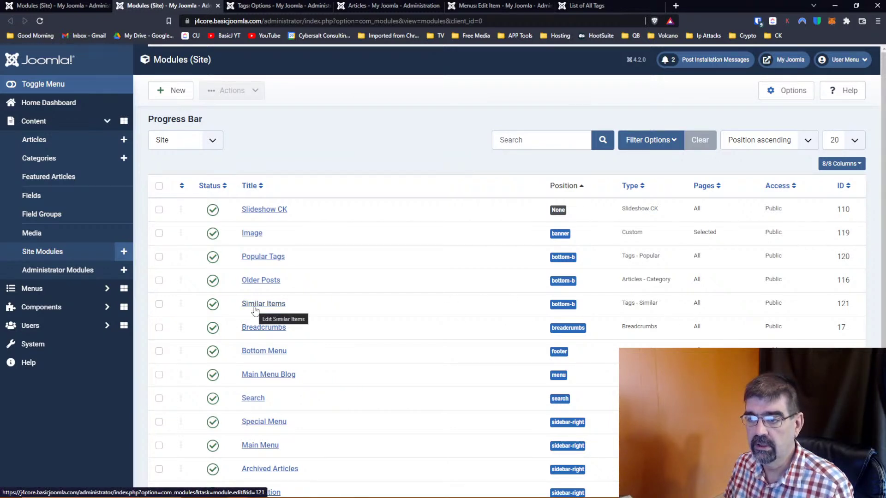
pyautogui.click(268, 262)
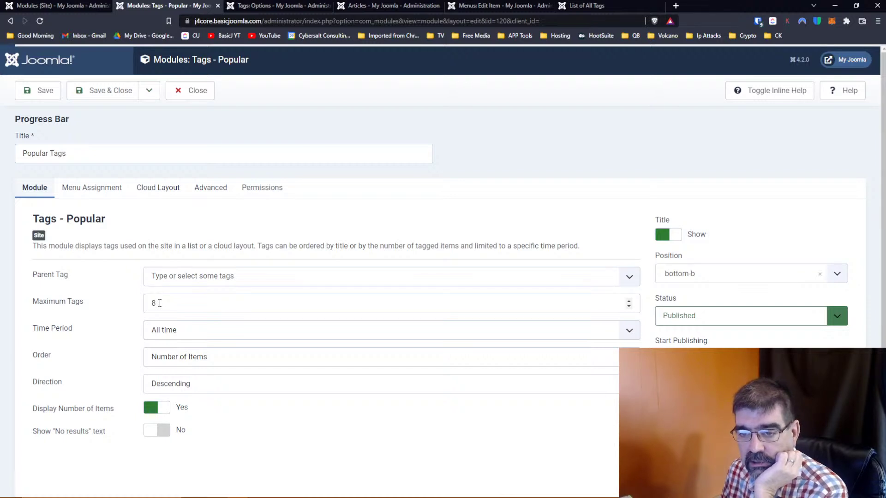
# Review the Popular Tags module's Time Period, Order and "No results" text options and its Cloud Layout font sizes.
pyautogui.click(176, 330)
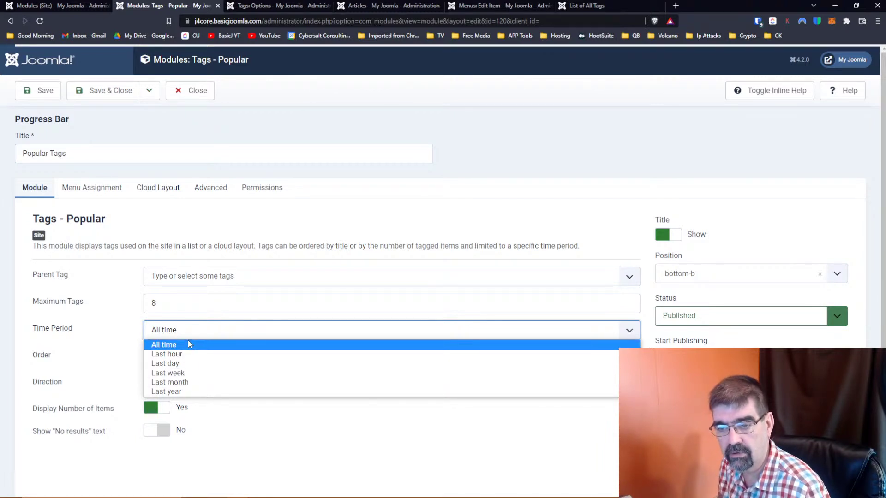
pyautogui.click(119, 325)
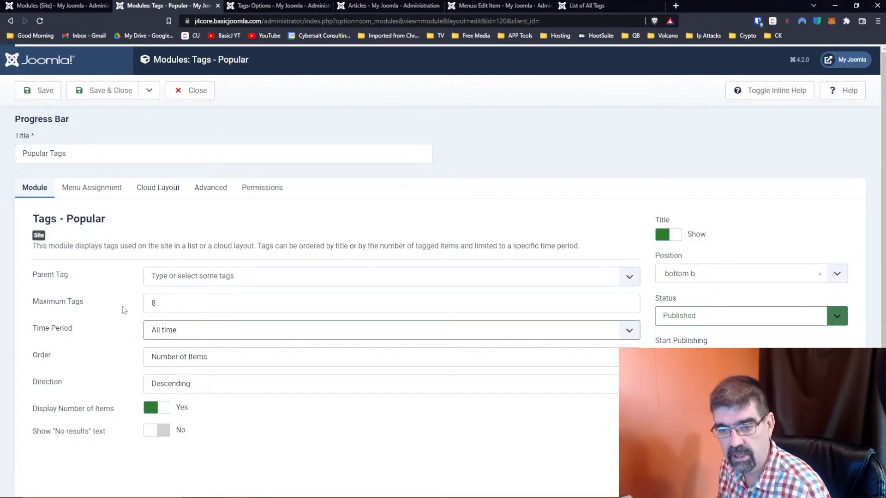
pyautogui.click(196, 362)
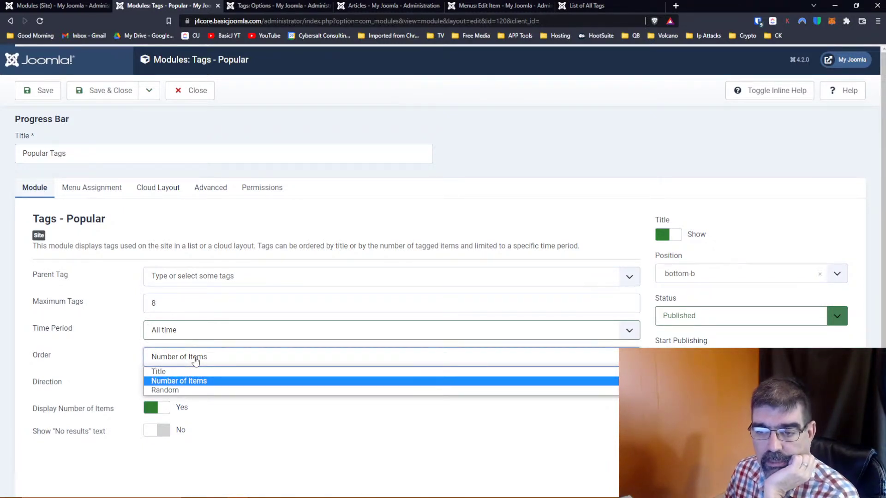
pyautogui.click(118, 350)
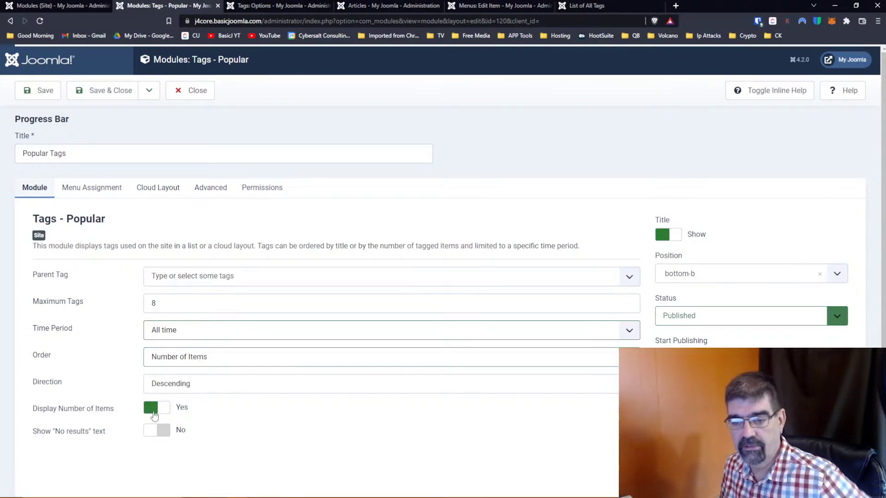
pyautogui.click(155, 430)
pyautogui.click(156, 430)
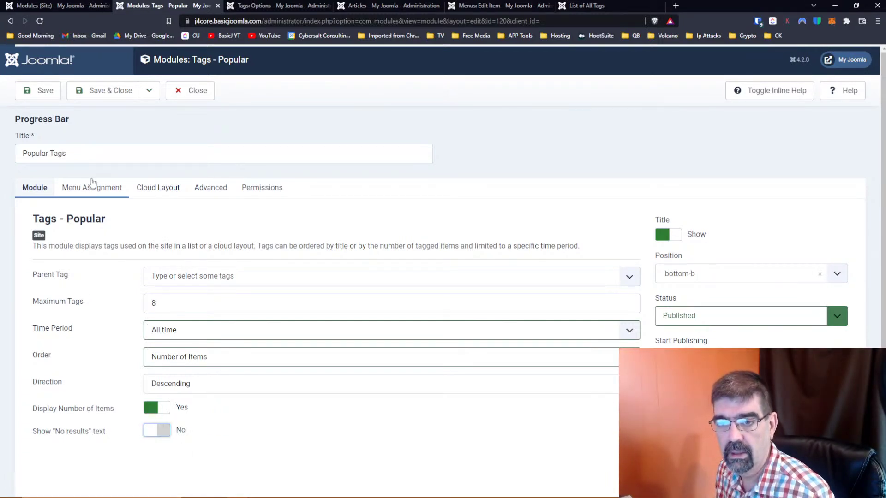
pyautogui.click(146, 195)
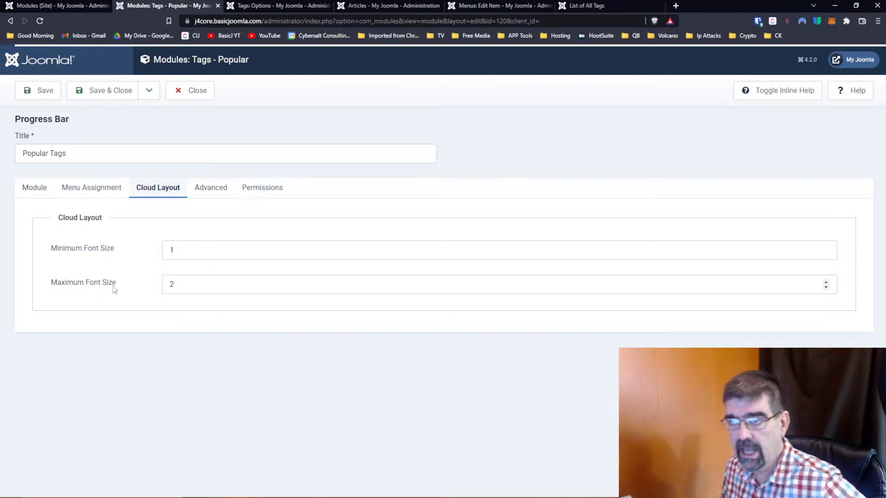
# Go to the Popular Tags module on the live List of All Tags page and open the developer tools without device emulation.
pyautogui.click(589, 6)
pyautogui.scroll(-7, 386, 185)
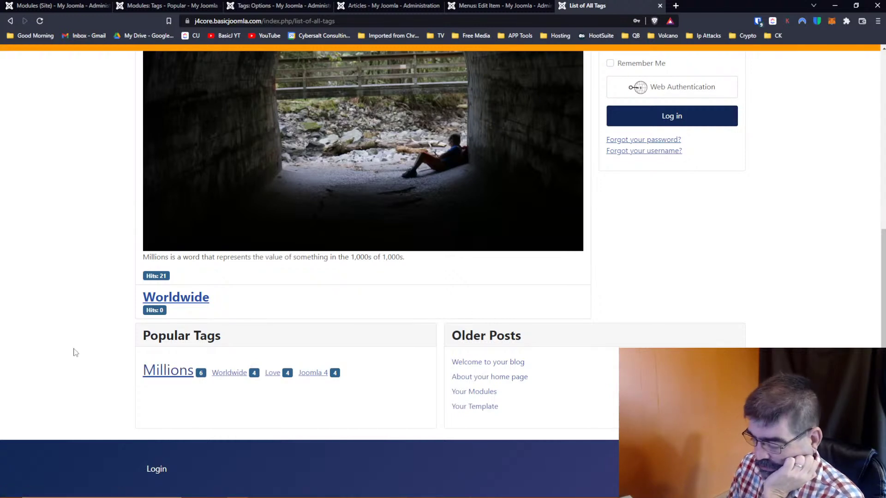
pyautogui.hotkey('ctrl', 'shift', 'i')
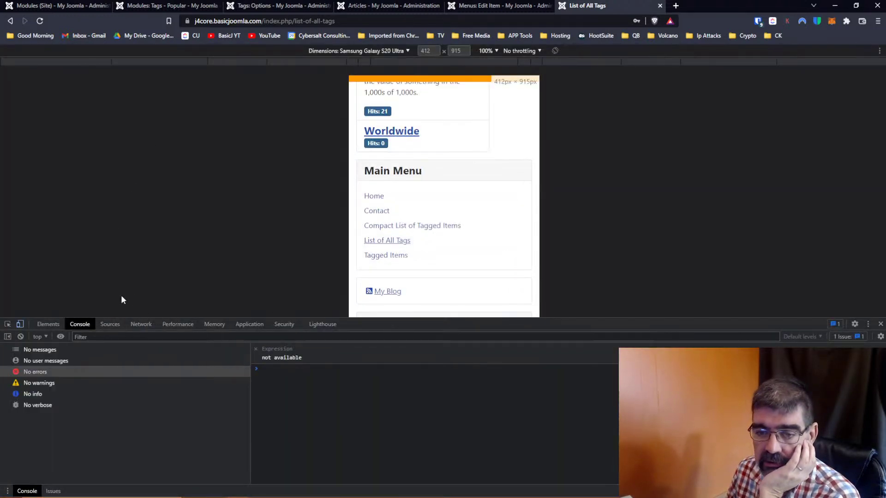
pyautogui.click(19, 324)
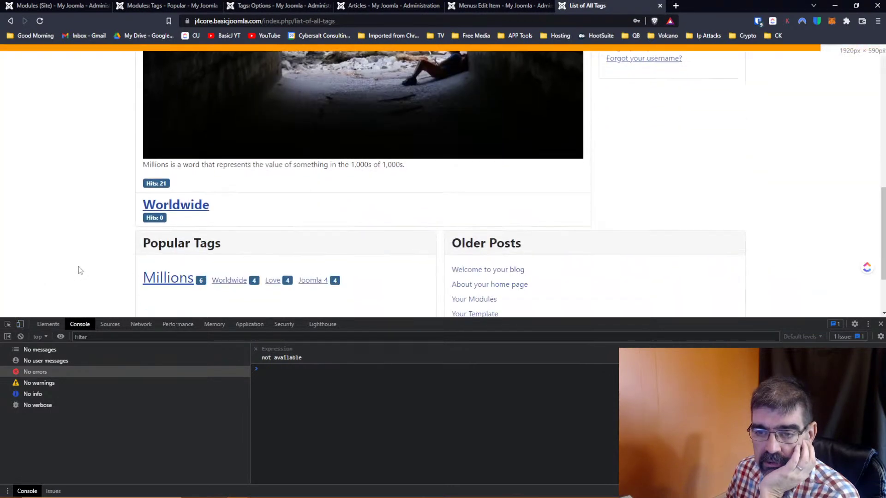
pyautogui.scroll(-2, 80, 270)
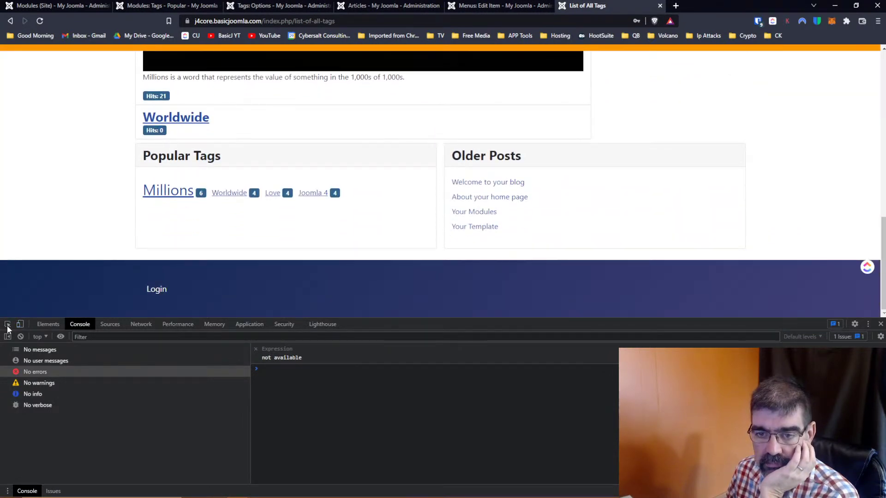
# Inspect the markup of the Millions and Worldwide links in the Popular Tags module to compare their font sizes.
pyautogui.click(7, 325)
pyautogui.click(152, 197)
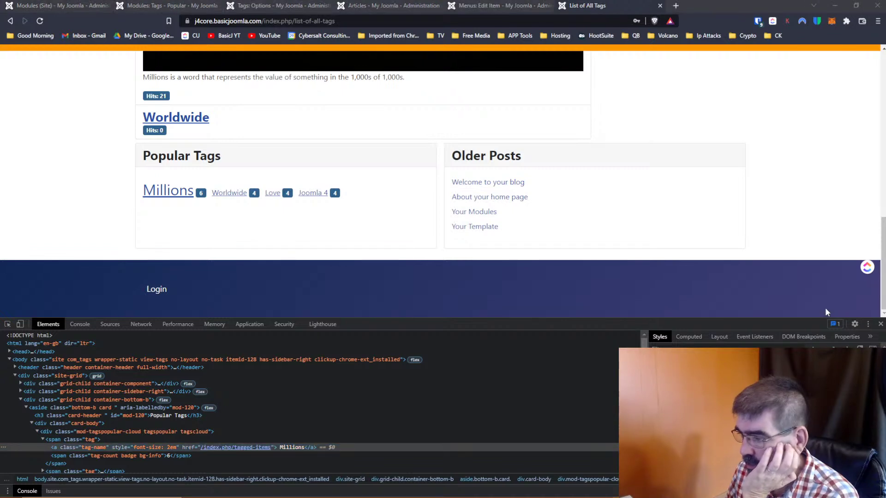
pyautogui.click(10, 325)
pyautogui.click(229, 193)
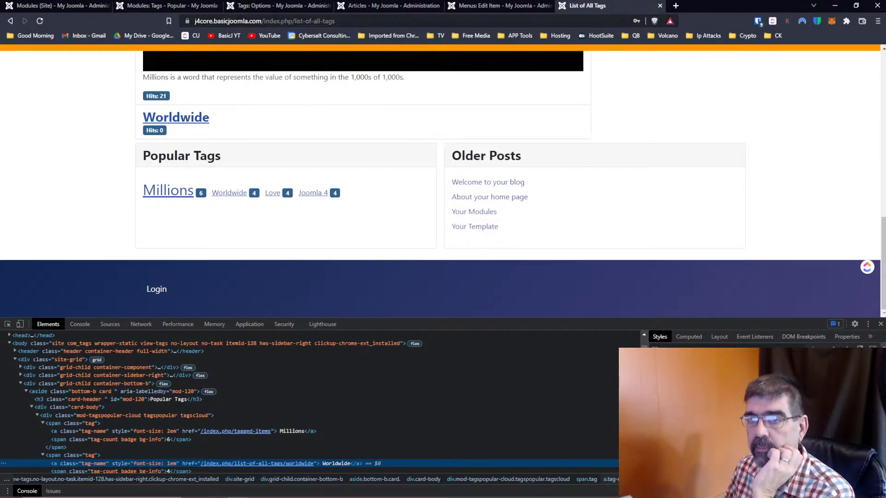
# Set the Popular Tags module's Maximum Font Size to 3, save it, and reload the live List of All Tags page.
pyautogui.click(73, 7)
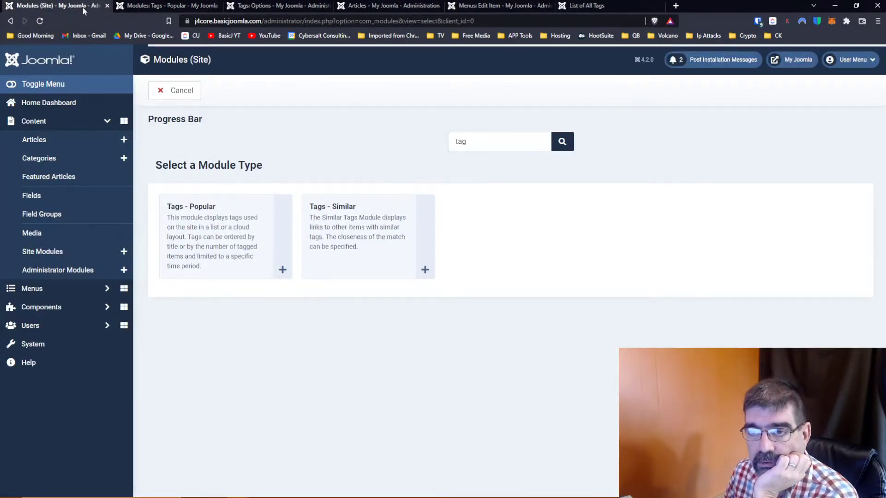
pyautogui.click(178, 6)
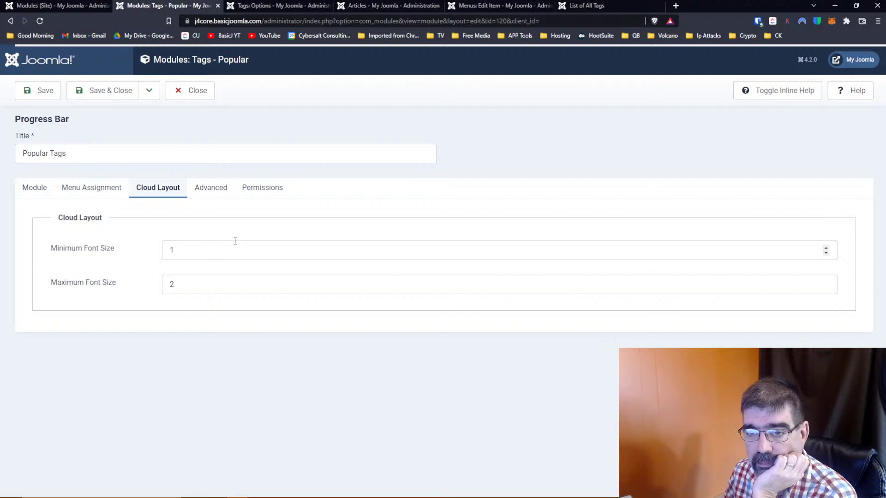
pyautogui.click(149, 286)
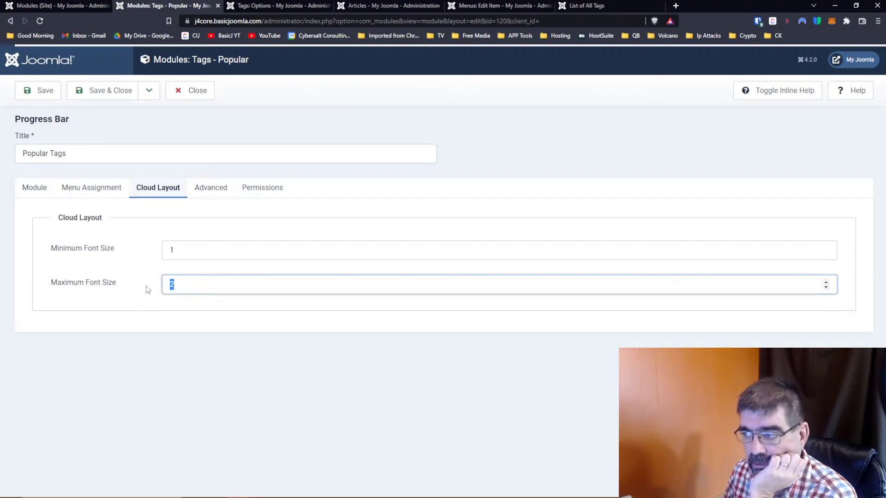
pyautogui.click(825, 281)
pyautogui.click(38, 91)
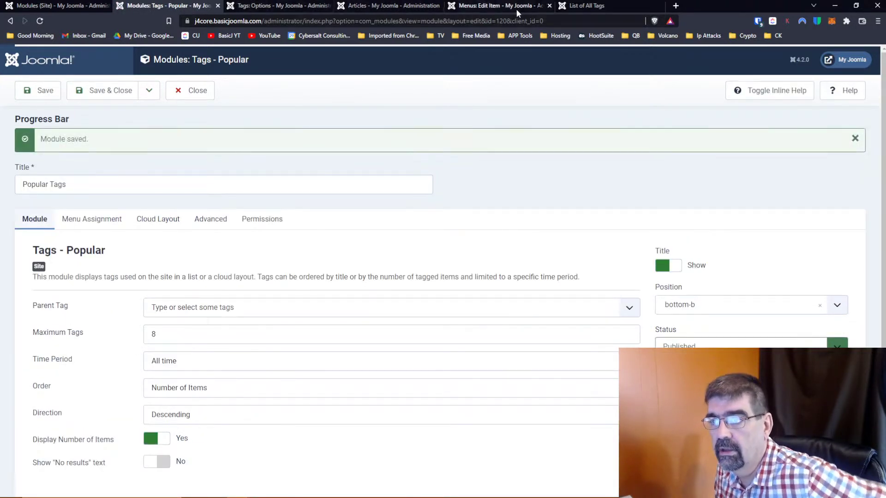
pyautogui.click(568, 6)
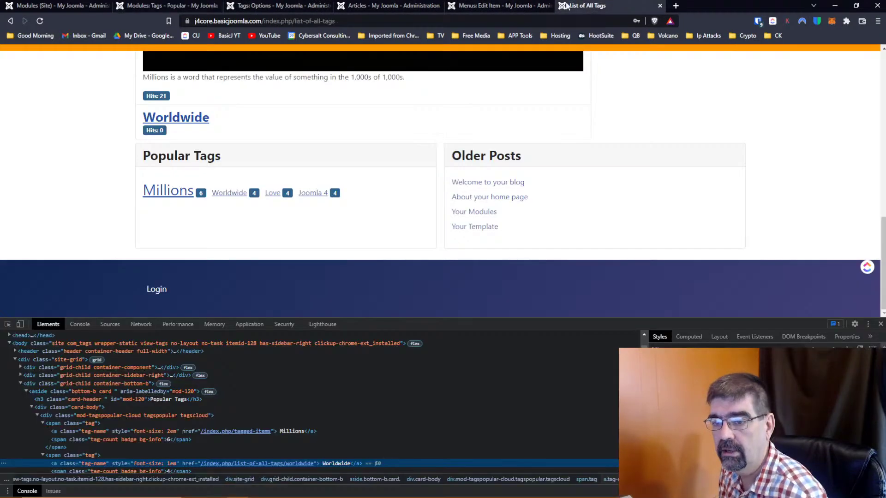
pyautogui.click(40, 20)
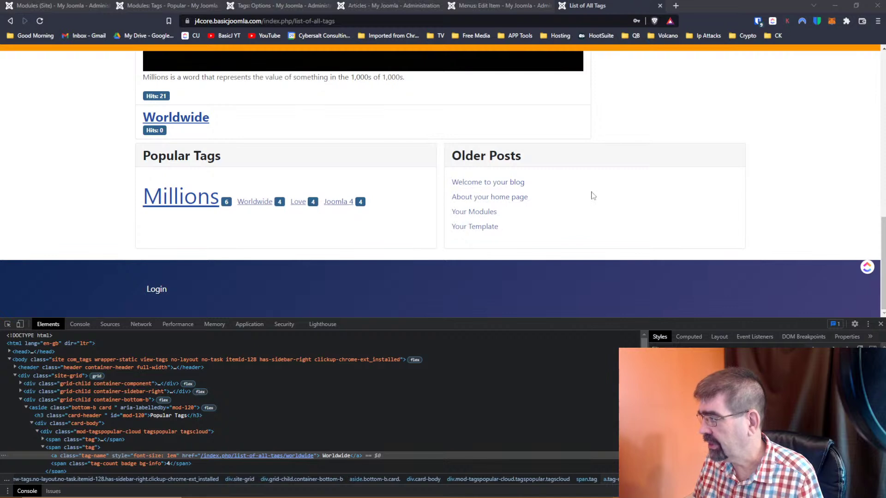
# Review the saved Popular Tags module's main settings and its Cloud Layout font sizes.
pyautogui.click(61, 7)
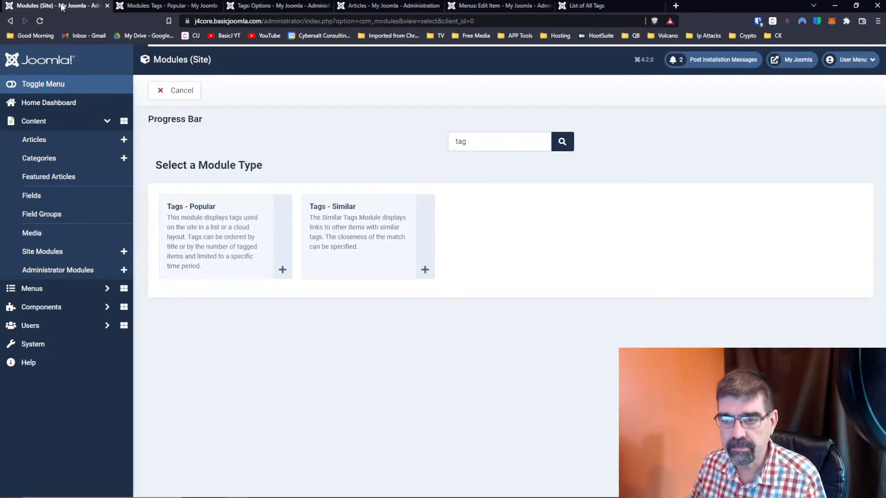
pyautogui.click(157, 7)
pyautogui.scroll(-3, 236, 193)
pyautogui.scroll(3, 237, 184)
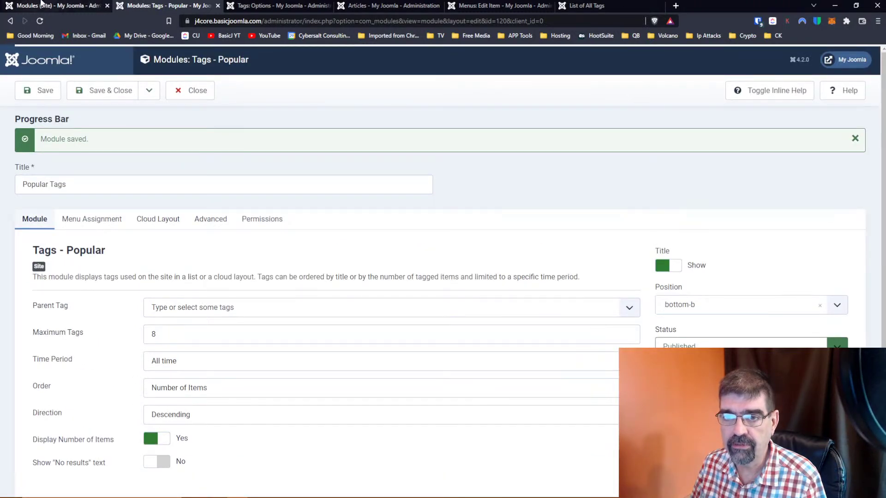
pyautogui.scroll(-1, 323, 221)
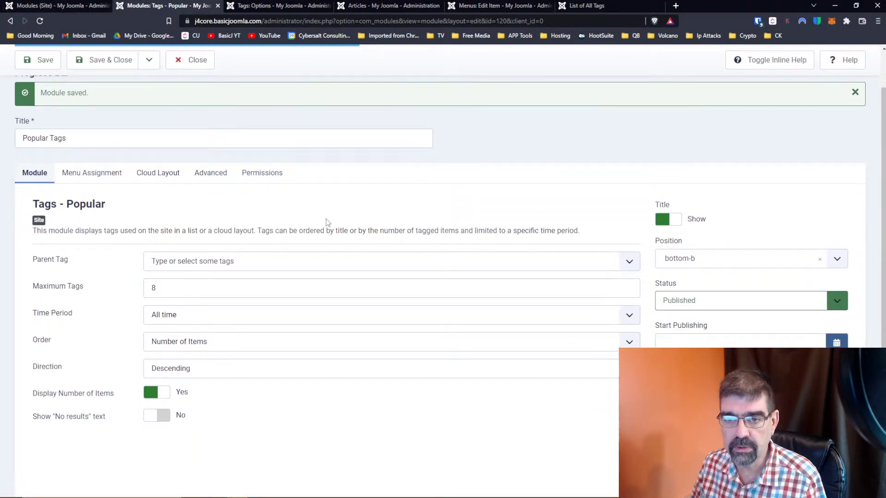
pyautogui.click(150, 174)
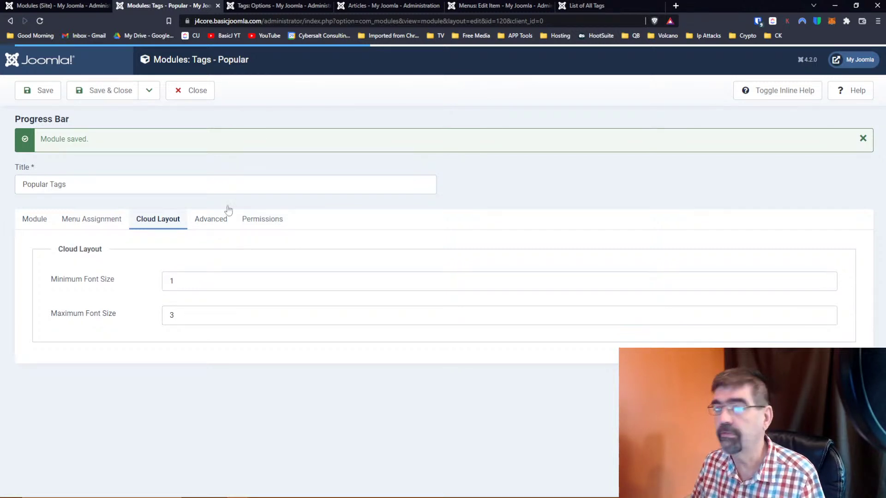
# Inspect the Millions link's font size on the live page, and view the Worldwide tag's items before returning.
pyautogui.click(586, 8)
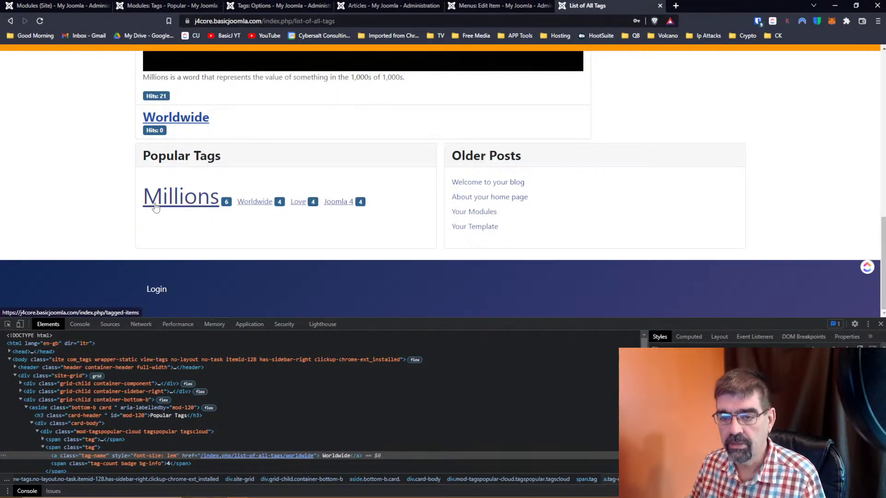
pyautogui.click(8, 325)
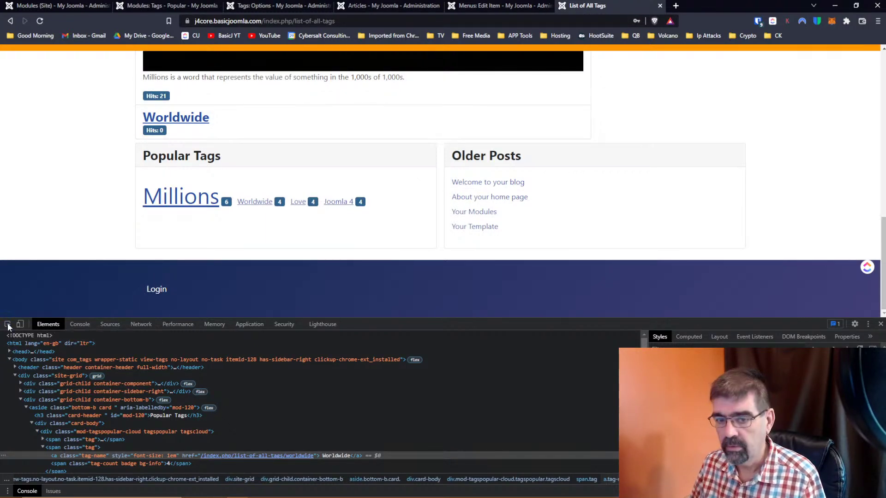
pyautogui.click(184, 195)
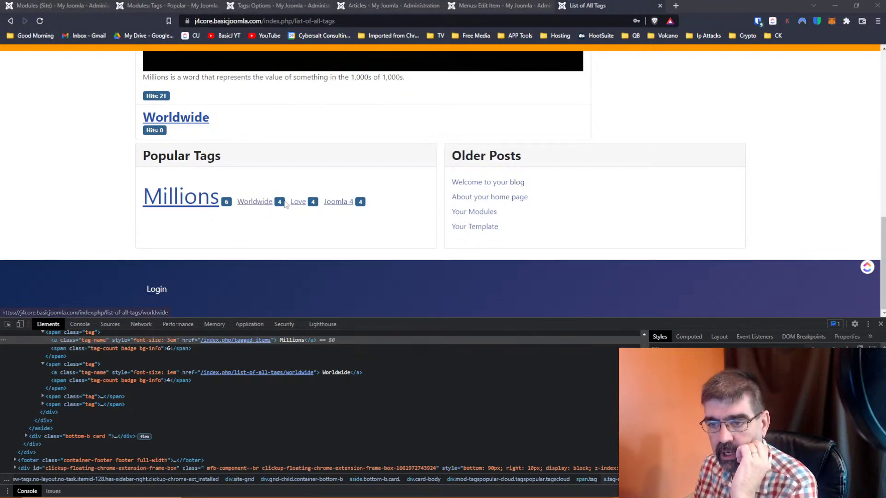
pyautogui.click(258, 204)
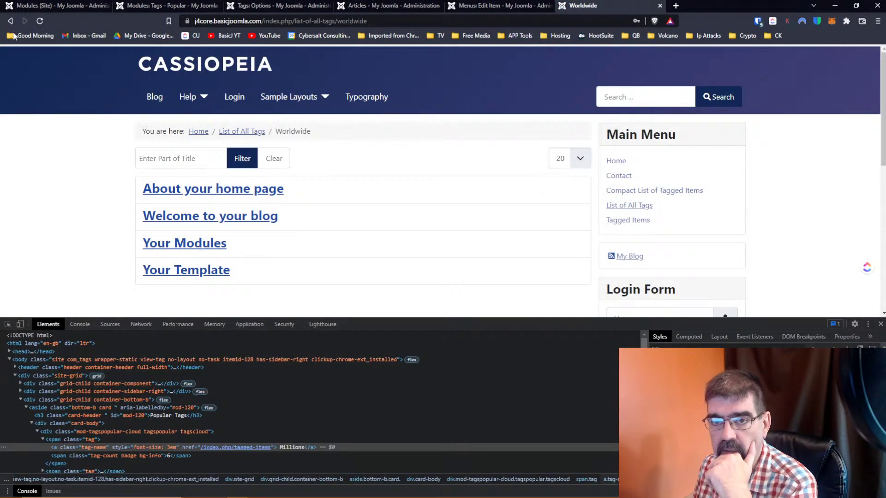
pyautogui.click(10, 21)
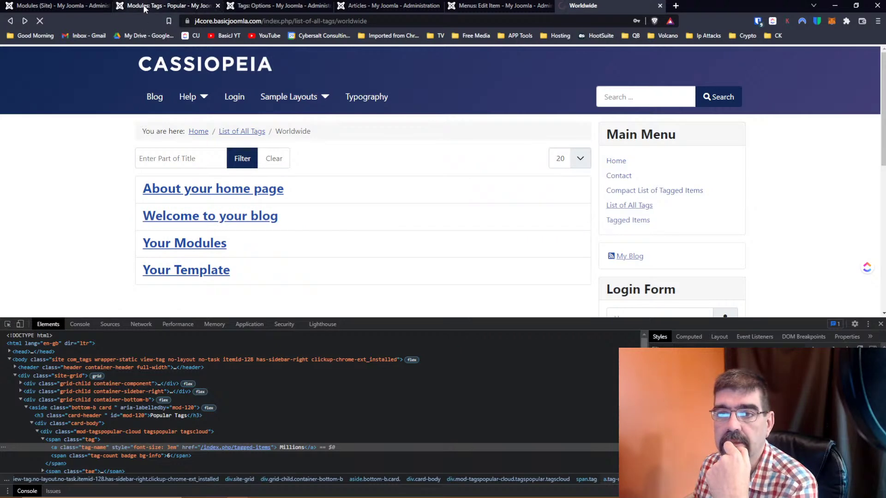
# Start a new article in a separate browser tab, title it "Make it 5" and begin its body text with "Mak".
pyautogui.click(66, 5)
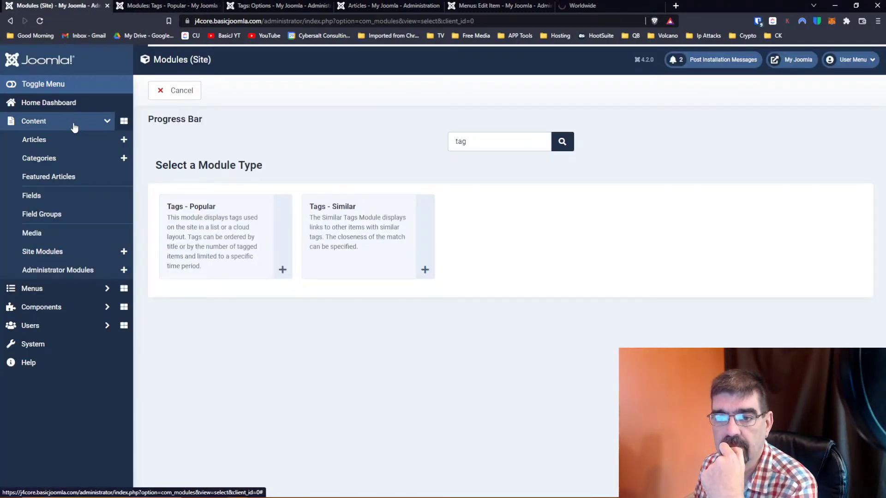
pyautogui.rightClick(128, 141)
pyautogui.click(153, 147)
pyautogui.click(135, 5)
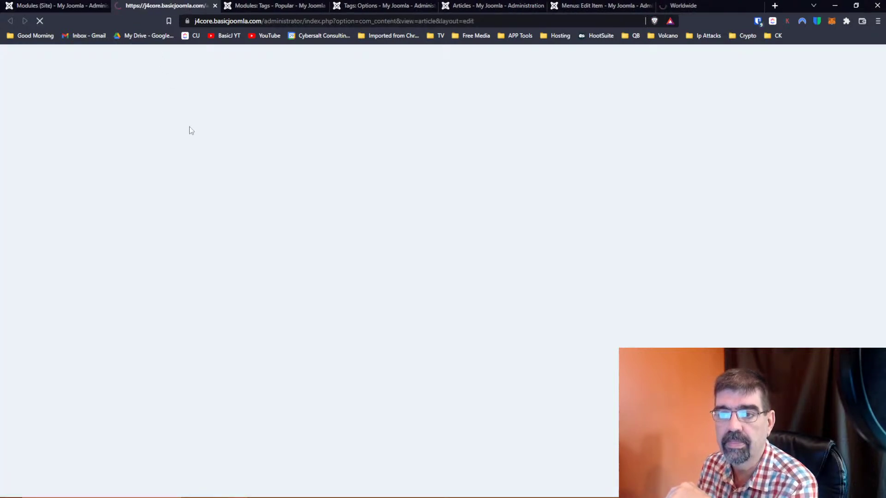
pyautogui.click(166, 157)
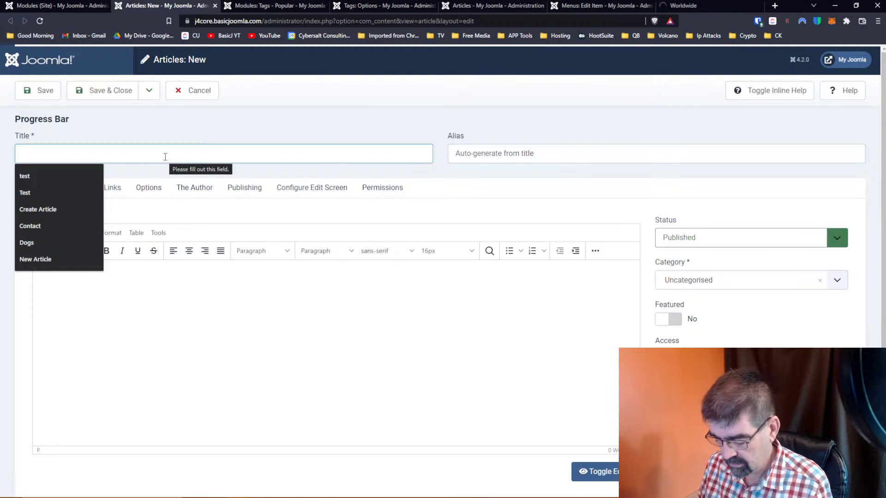
pyautogui.write('Make it 5')
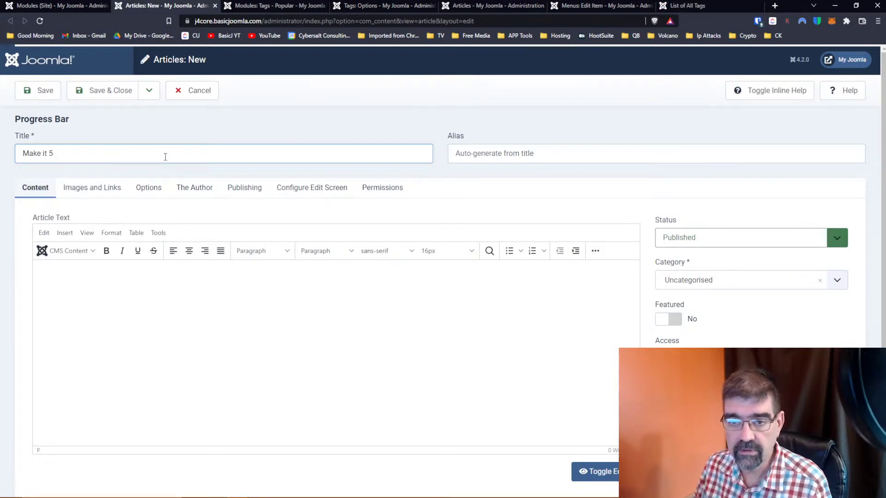
pyautogui.click(158, 303)
pyautogui.write('Mak')
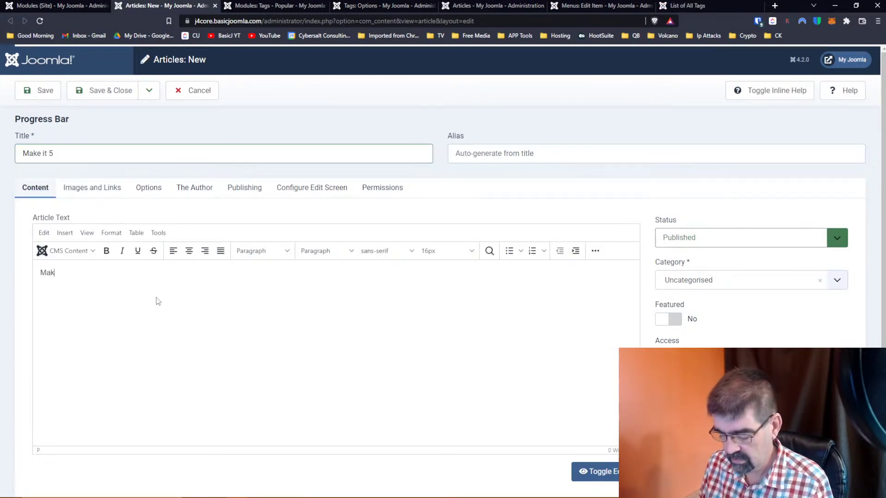
# Complete the new article's body text as "Make it 5!", check the site's popular tags, and save and close the article.
pyautogui.write('e it 5!')
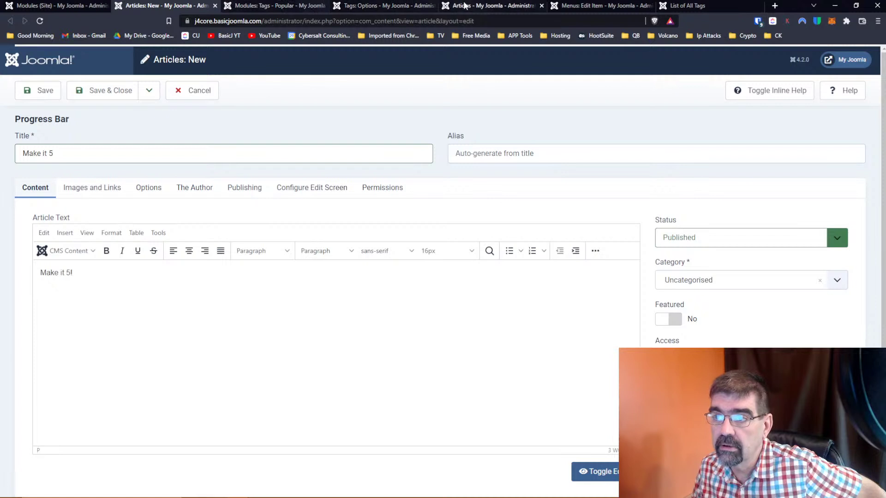
pyautogui.click(668, 7)
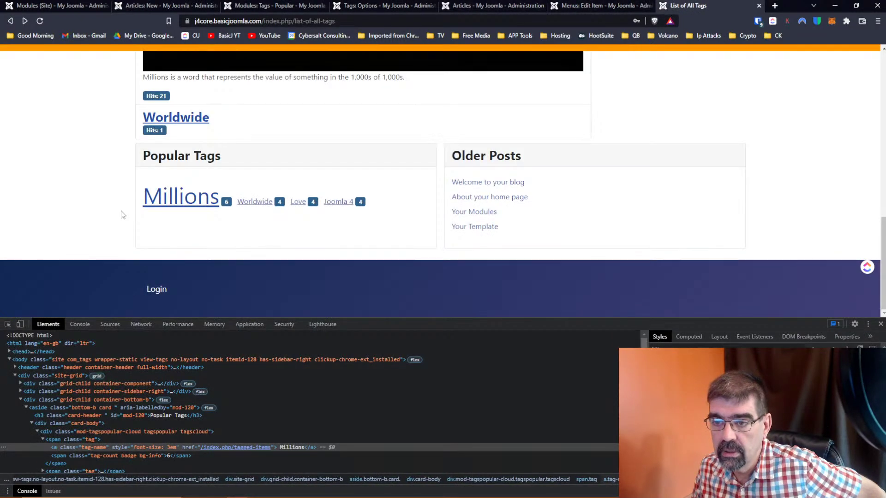
pyautogui.click(62, 7)
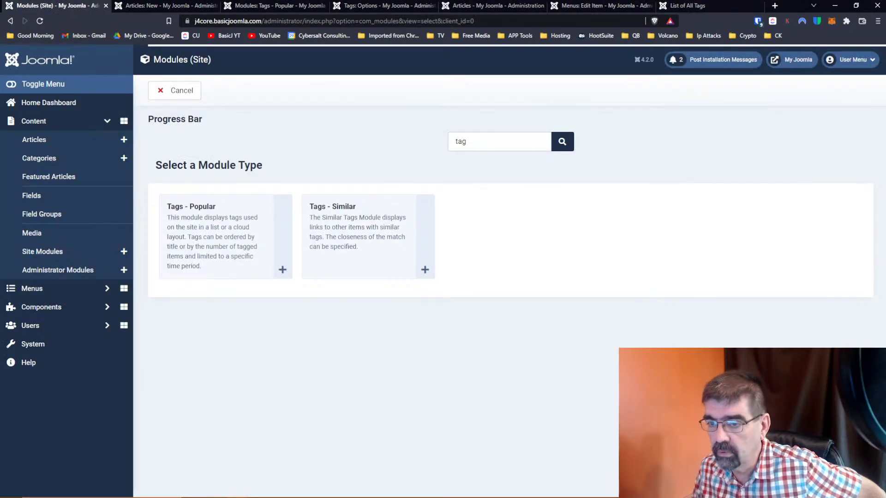
pyautogui.click(172, 7)
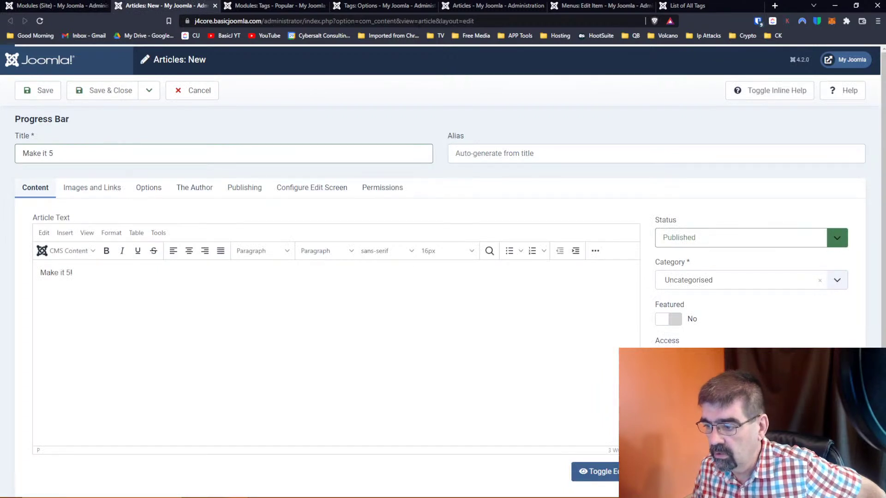
pyautogui.click(51, 94)
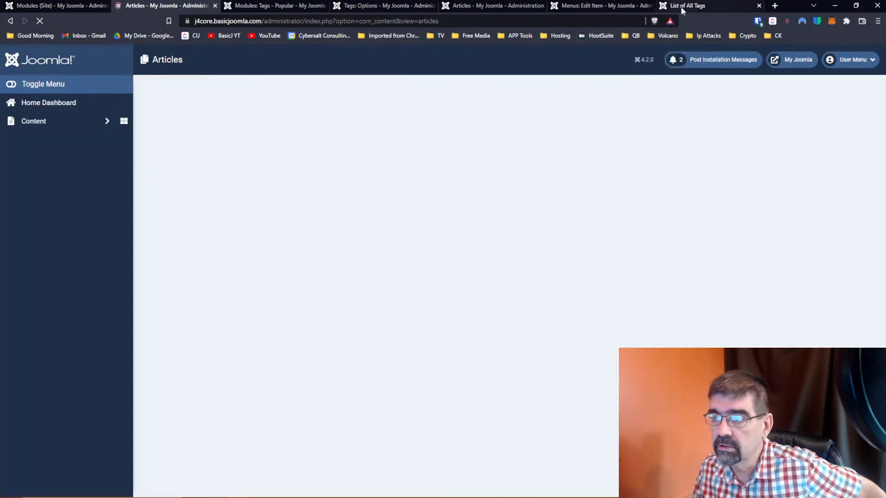
# Inspect the font sizes of the Millions, Worldwide and Love links in the Popular Tags cloud on the site's List of All Tags page.
pyautogui.click(681, 6)
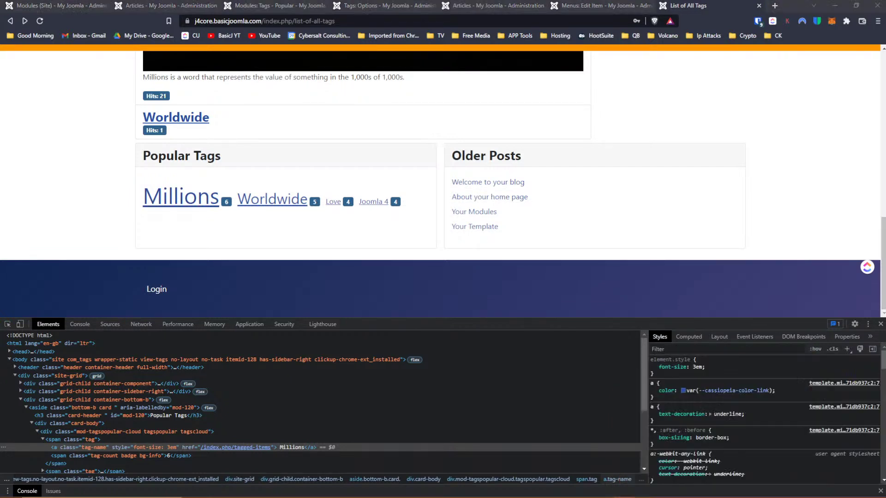
pyautogui.click(8, 326)
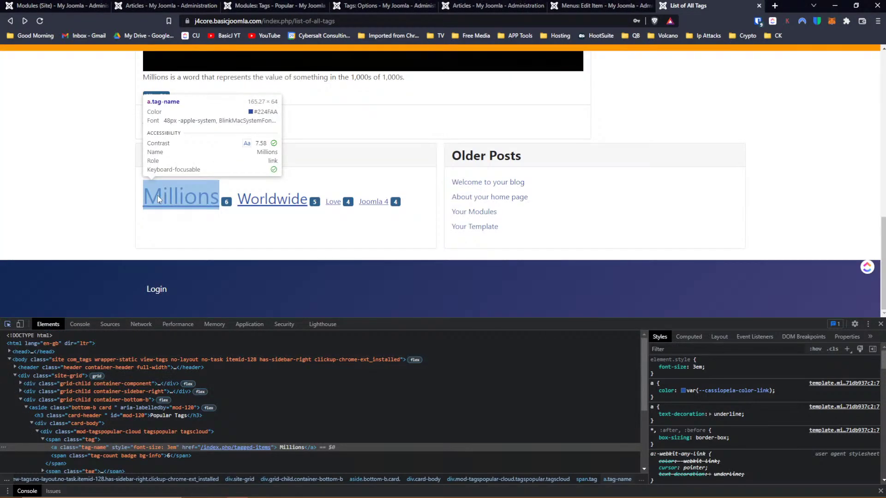
pyautogui.click(157, 198)
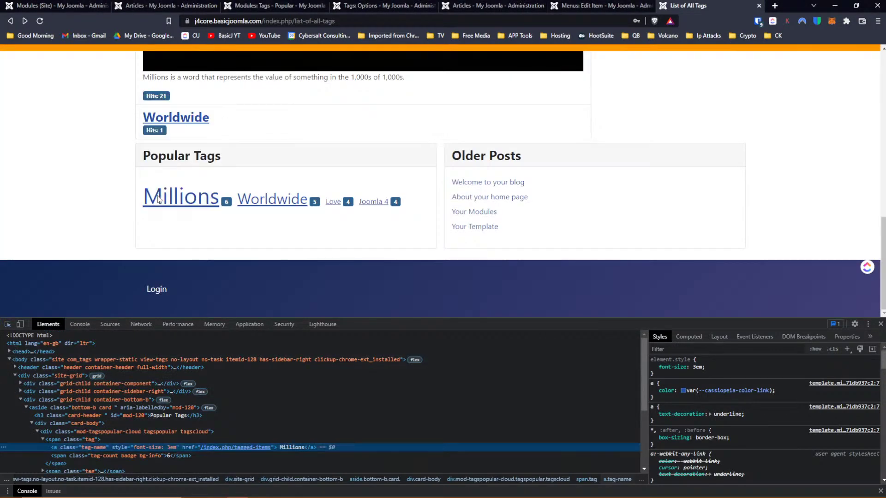
pyautogui.click(7, 324)
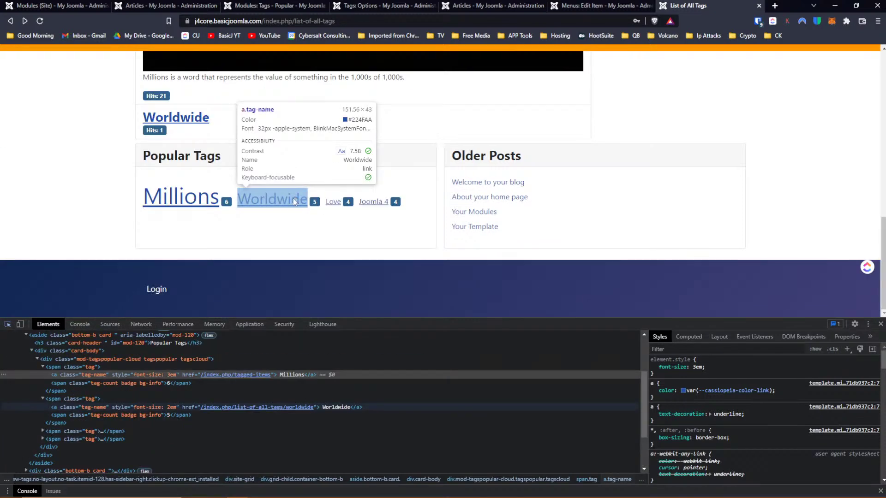
pyautogui.click(295, 202)
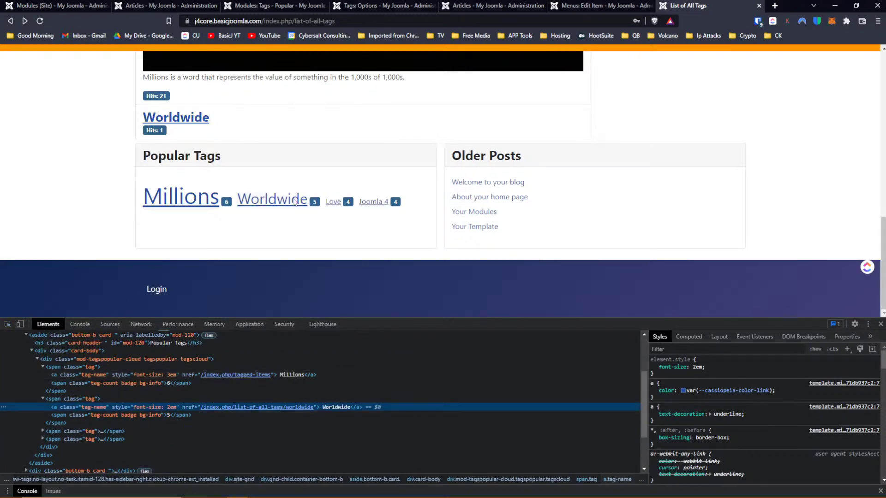
pyautogui.click(7, 324)
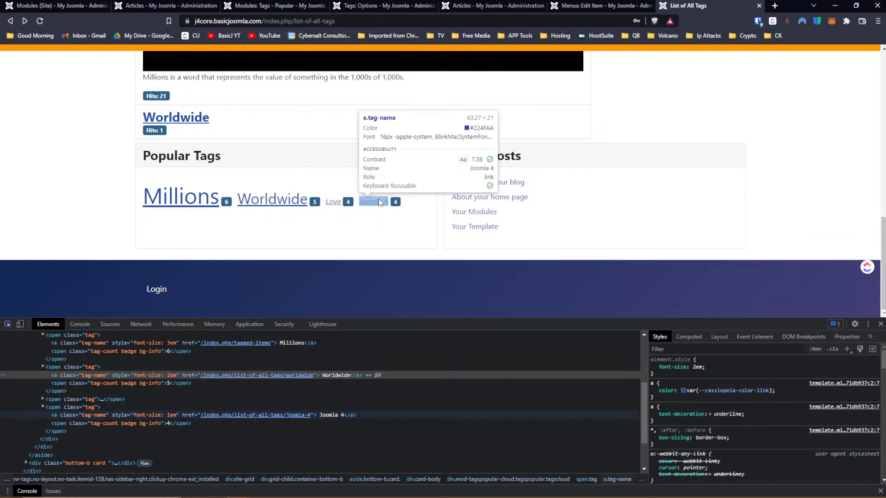
pyautogui.click(334, 204)
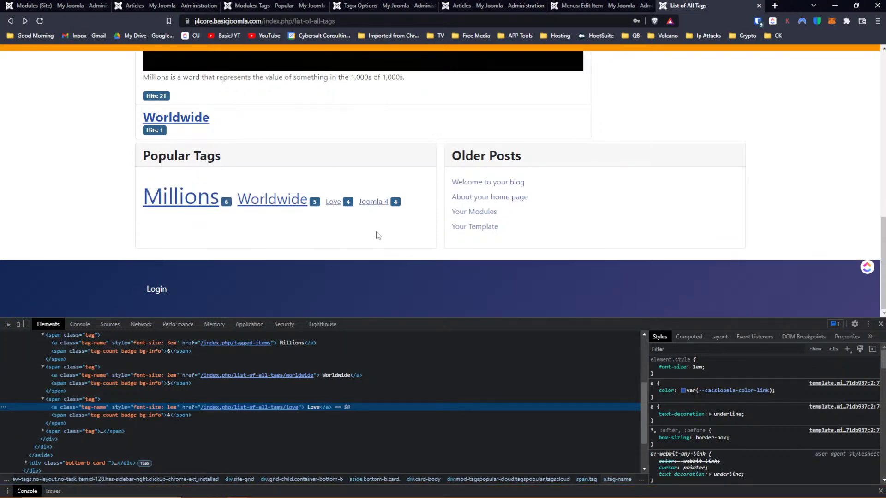
# View the site's items tagged Joomla 4 and open the article "About your home page" for editing in the administrator.
pyautogui.click(373, 206)
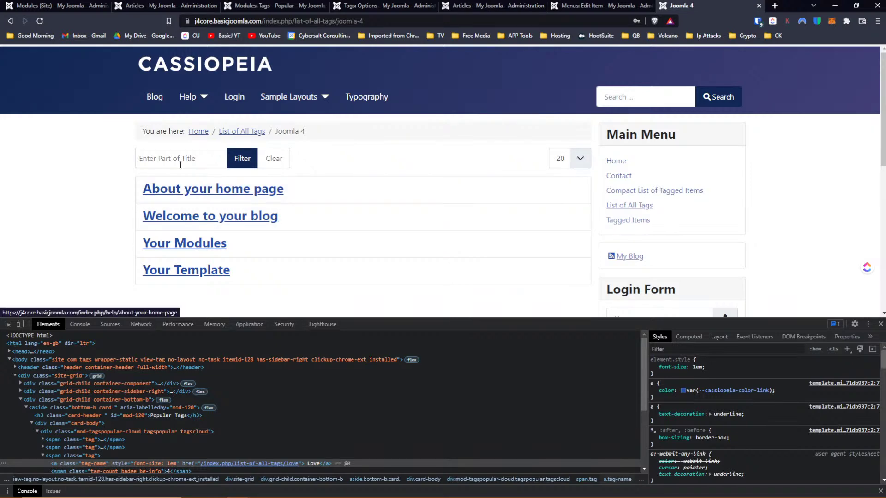
pyautogui.click(147, 7)
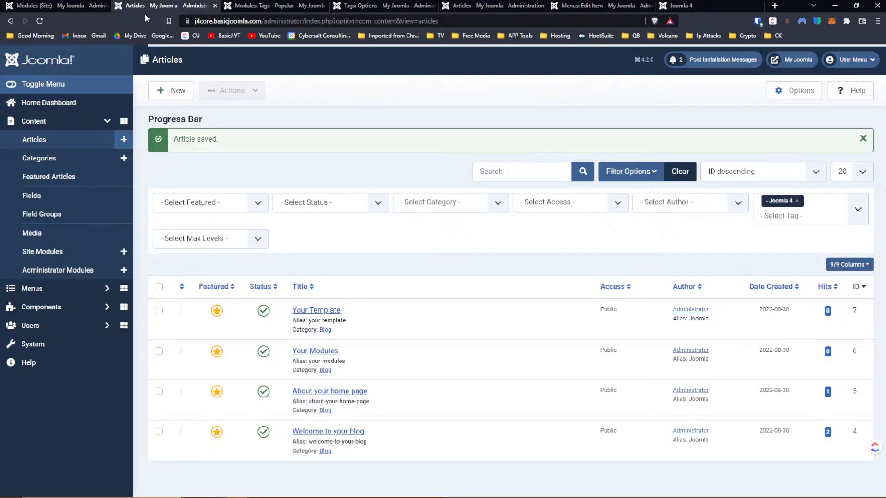
pyautogui.click(341, 391)
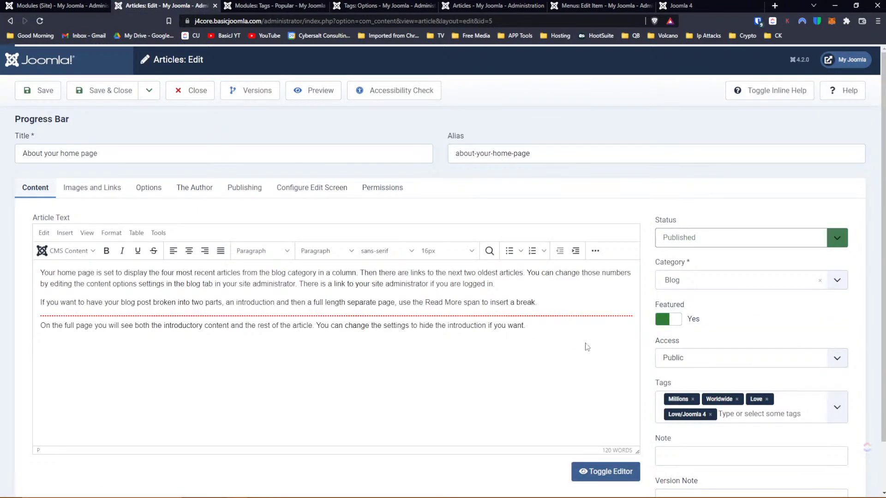
pyautogui.click(736, 400)
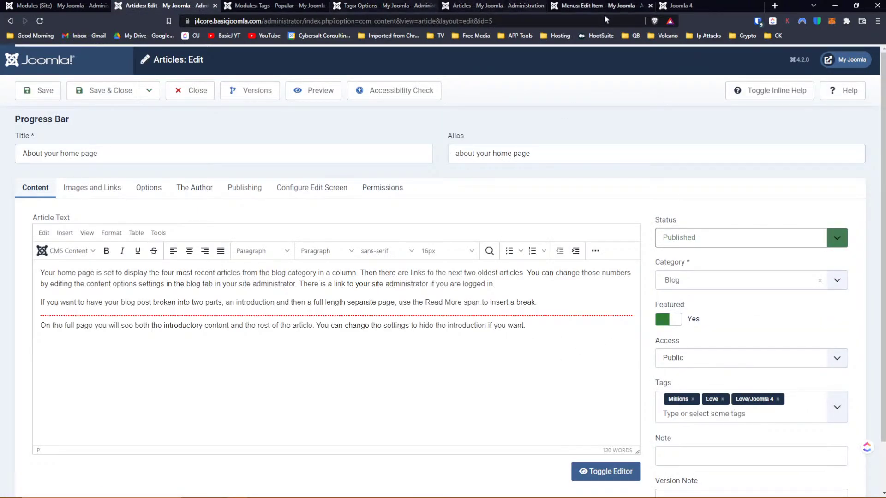
pyautogui.click(689, 7)
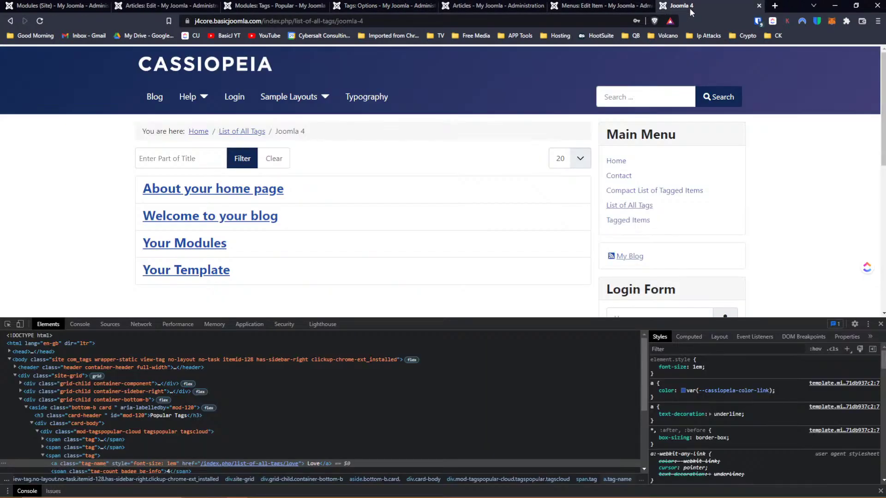
pyautogui.click(9, 21)
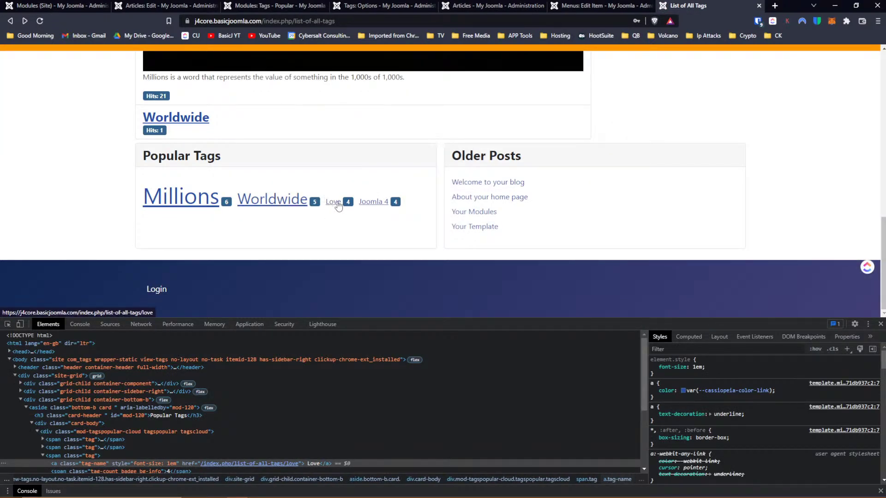
pyautogui.click(140, 6)
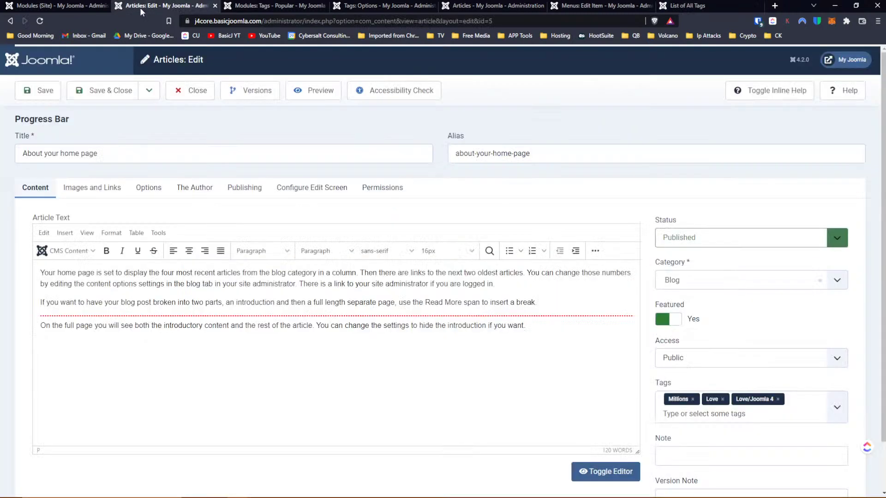
pyautogui.click(740, 414)
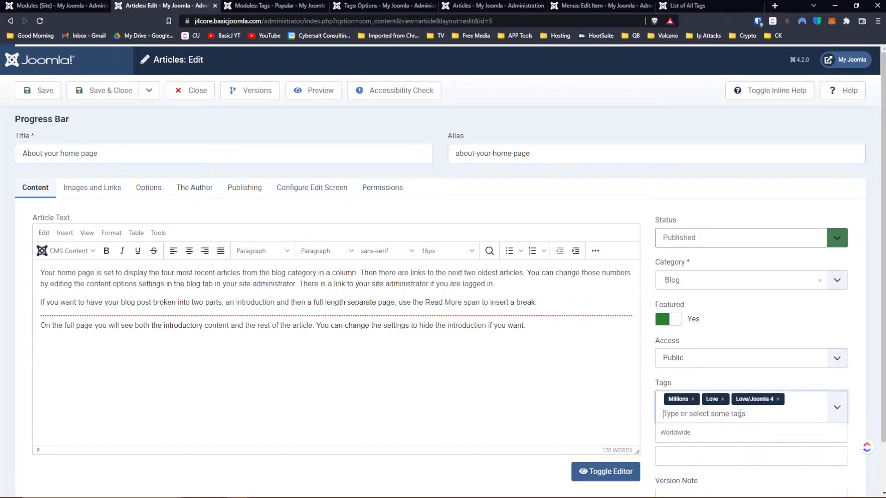
pyautogui.click(693, 432)
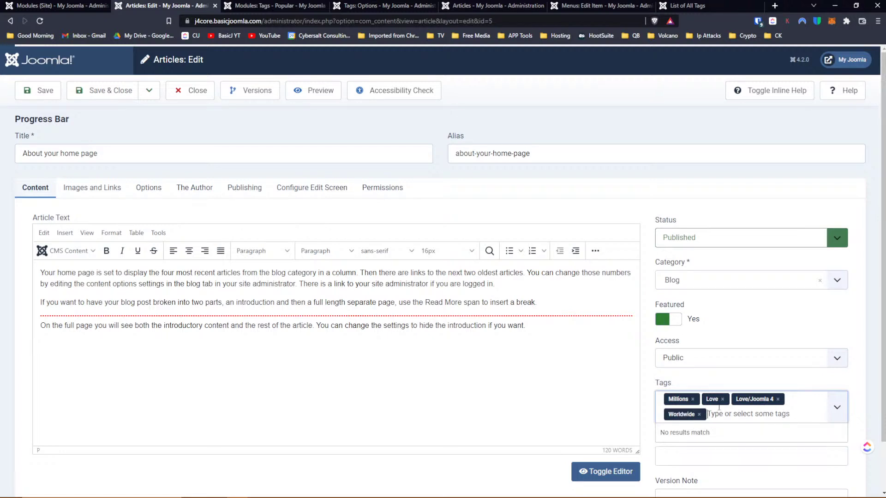
# Remove the Love tag from "About your home page", save and close the article, and reload the site's List of All Tags page.
pyautogui.click(723, 399)
pyautogui.click(105, 91)
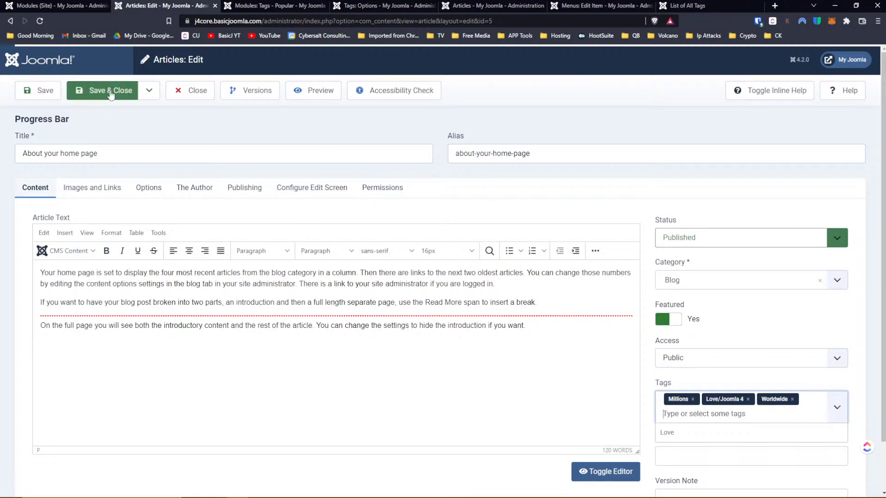
pyautogui.click(683, 6)
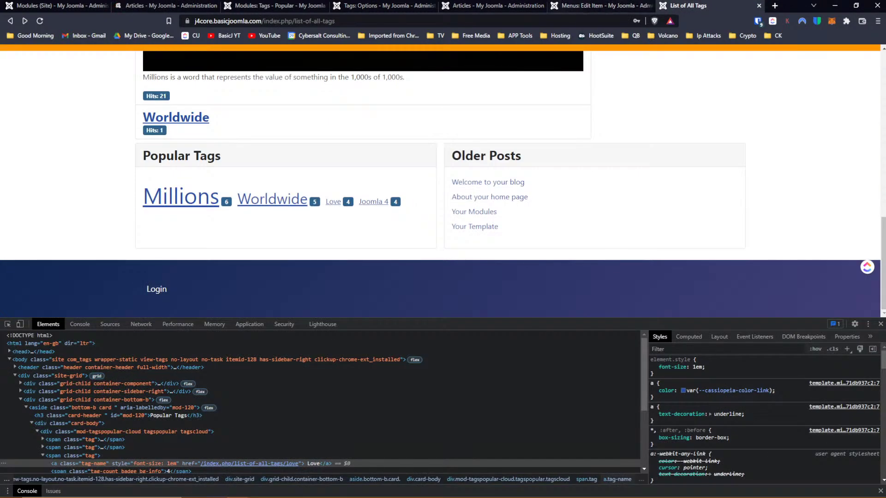
pyautogui.click(40, 21)
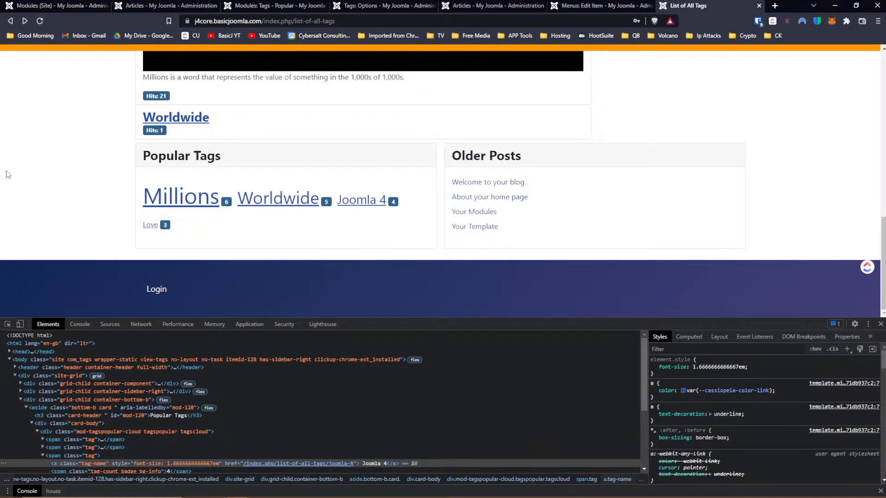
# Inspect the font sizes of the Millions, Worldwide, Joomla 4 and Love links in the reloaded Popular Tags cloud.
pyautogui.click(8, 324)
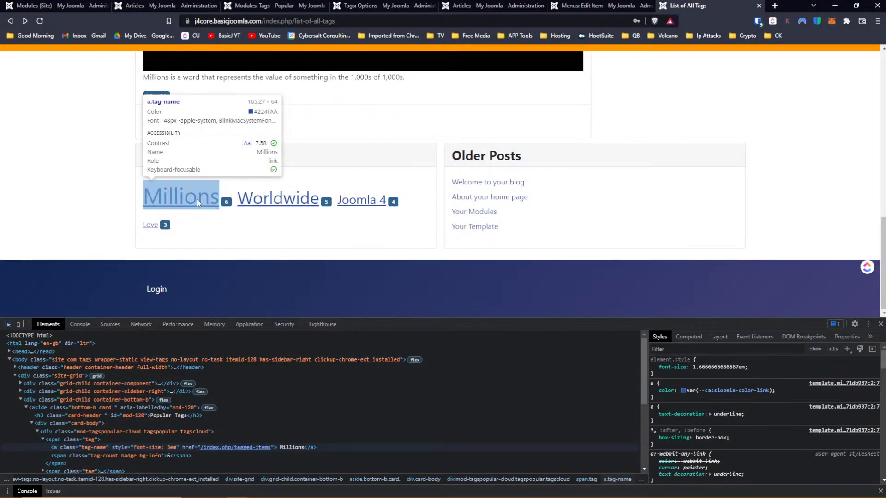
pyautogui.click(196, 199)
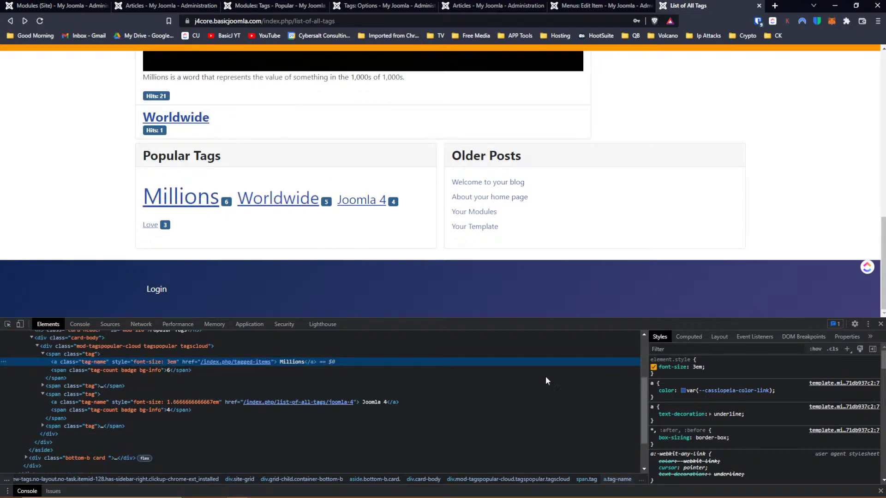
pyautogui.click(8, 324)
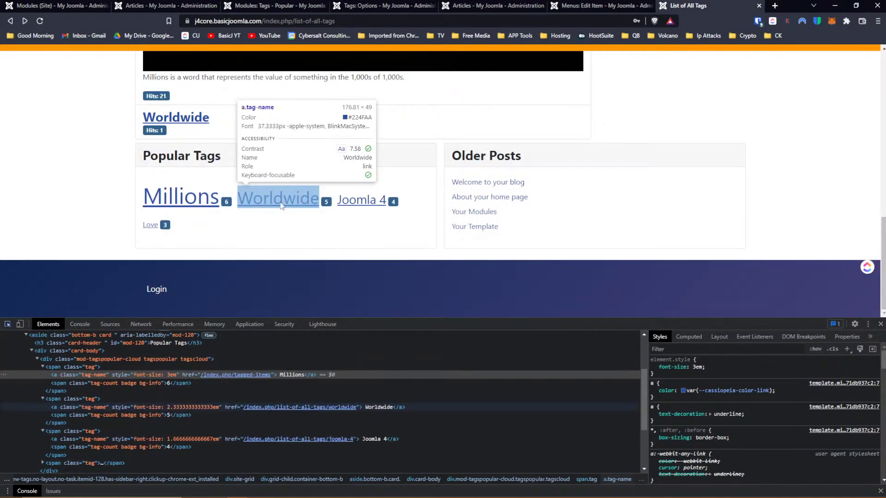
pyautogui.click(278, 199)
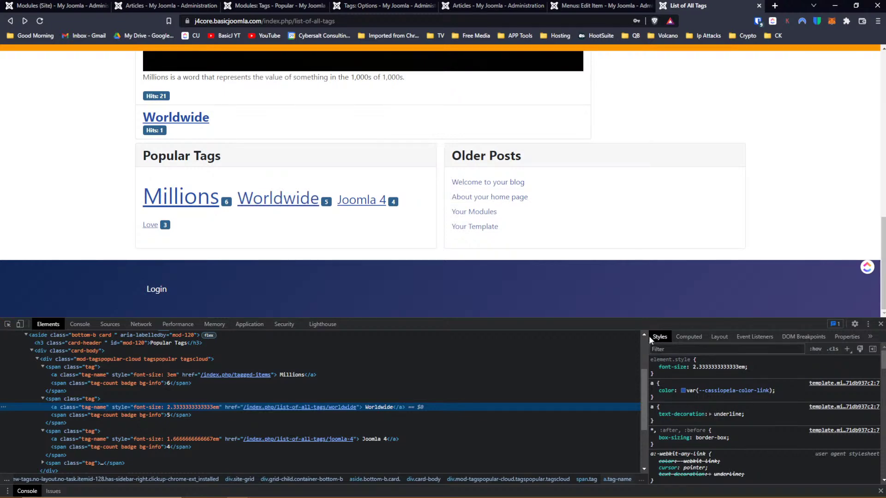
pyautogui.click(6, 325)
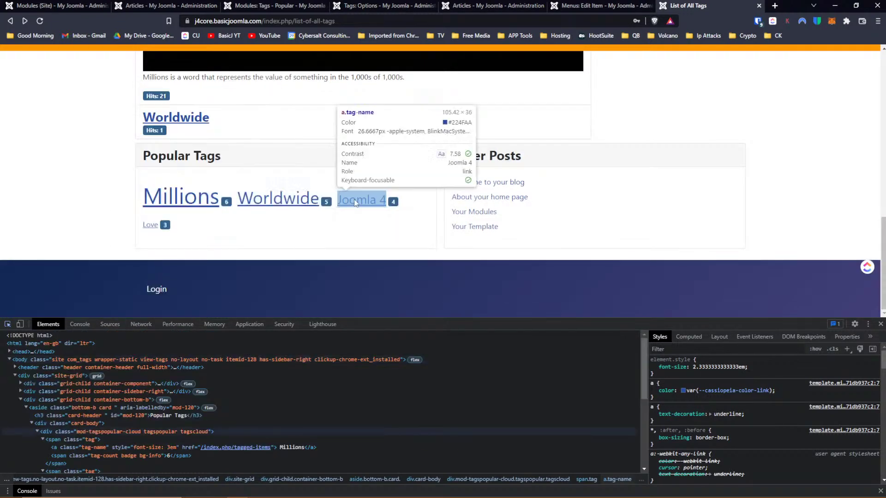
pyautogui.click(353, 200)
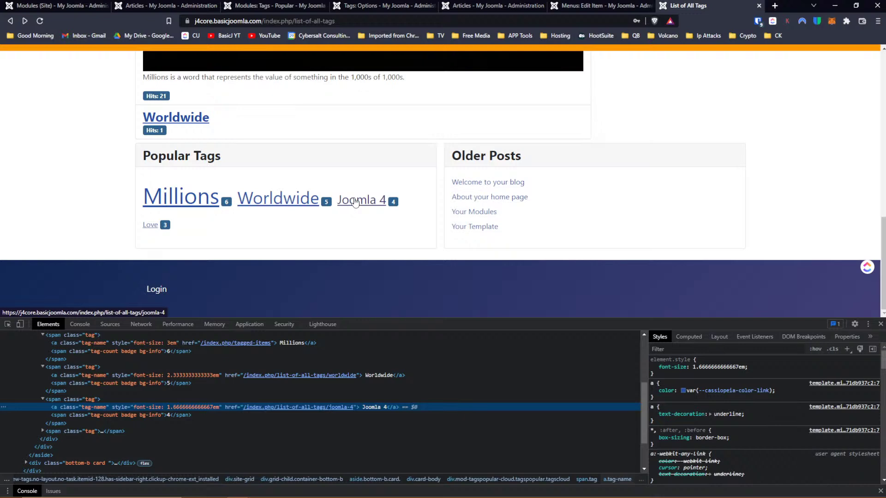
pyautogui.click(7, 325)
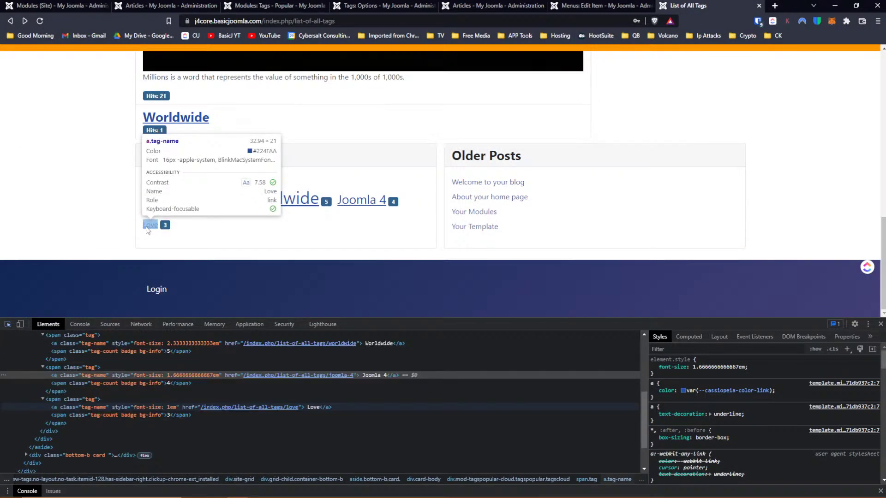
pyautogui.click(147, 227)
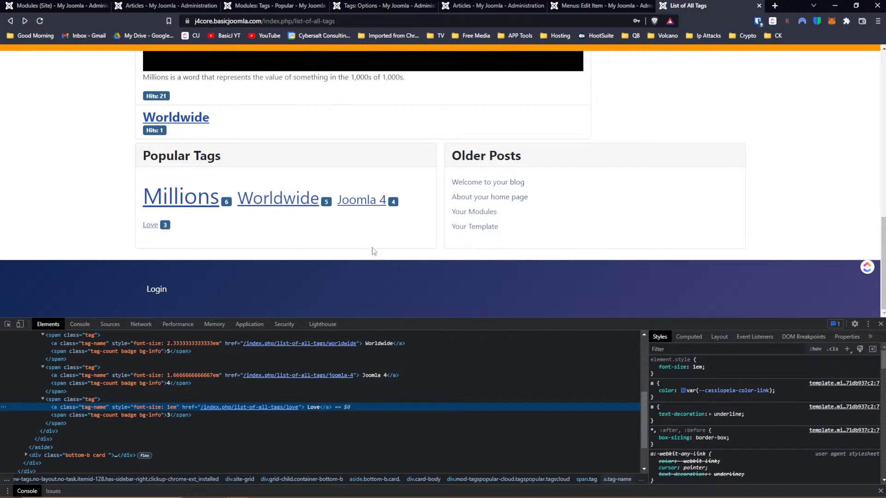
# Set the Popular Tags module's layout to Default, save the module, and reload the site's List of All Tags page.
pyautogui.click(226, 7)
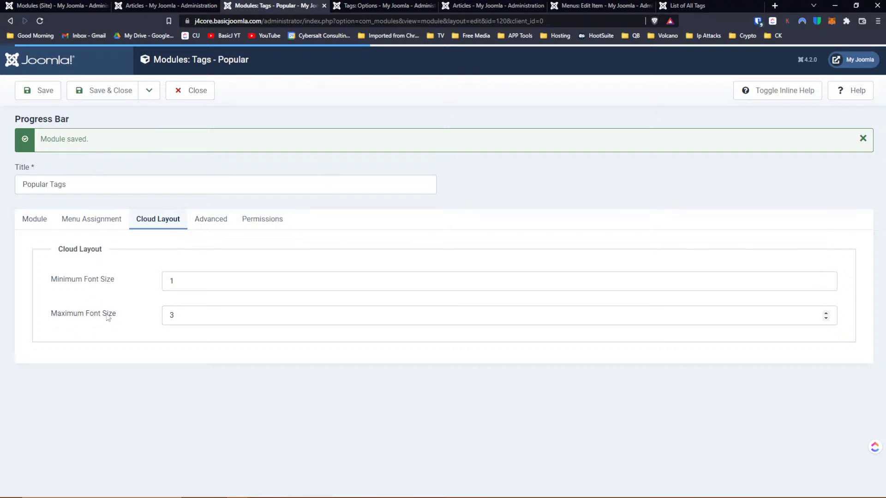
pyautogui.click(219, 230)
pyautogui.scroll(-2, 224, 231)
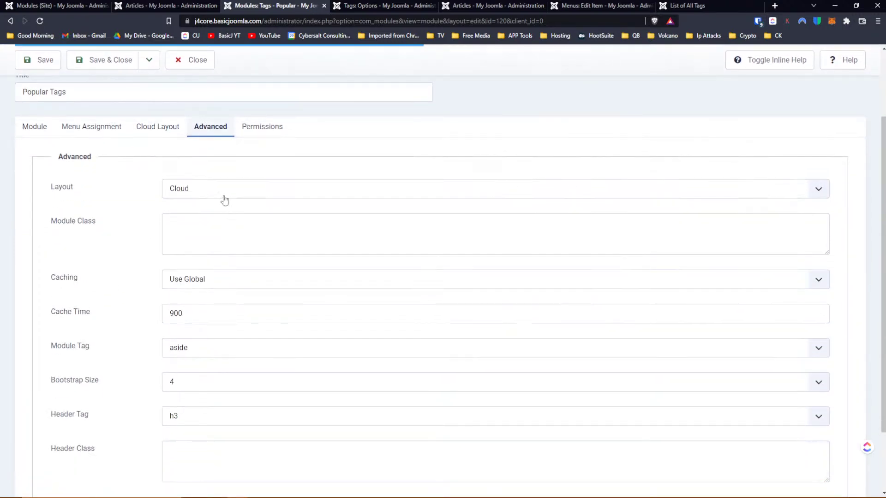
pyautogui.click(222, 193)
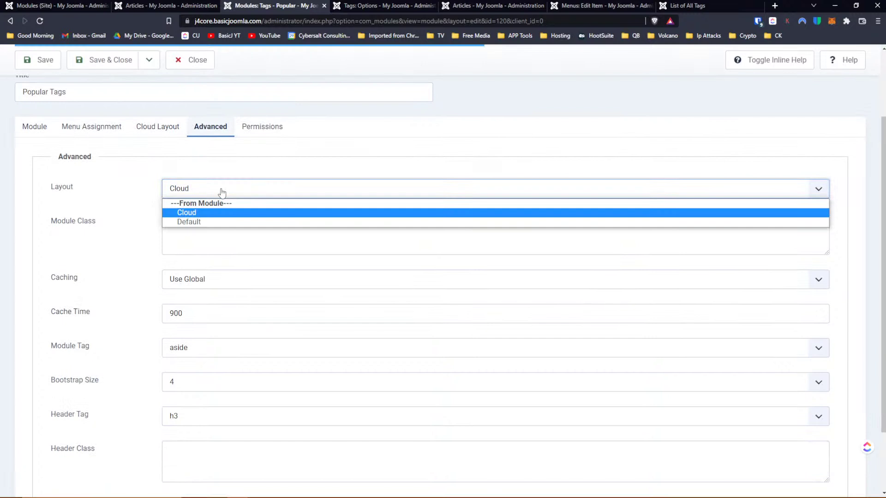
pyautogui.click(215, 222)
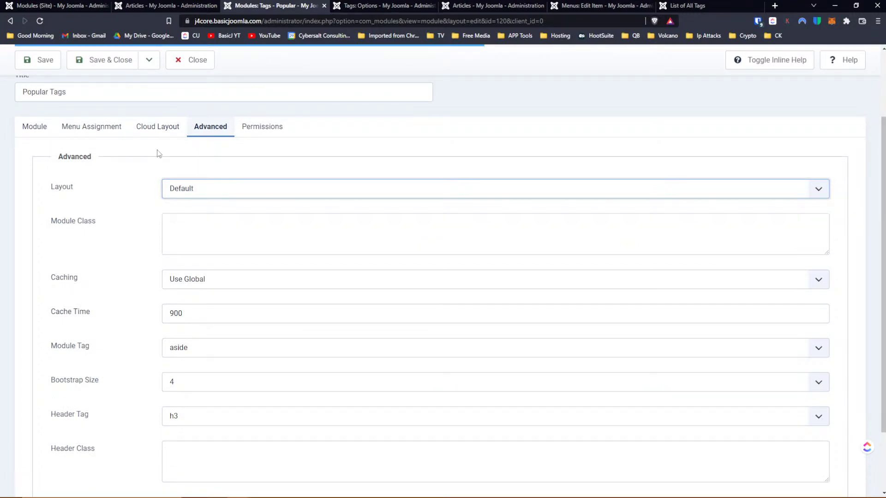
pyautogui.click(38, 60)
pyautogui.click(687, 5)
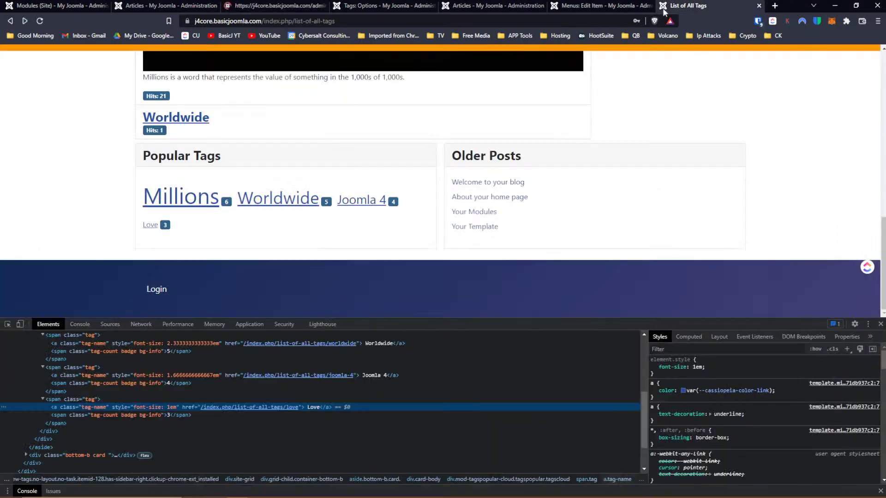
pyautogui.click(40, 20)
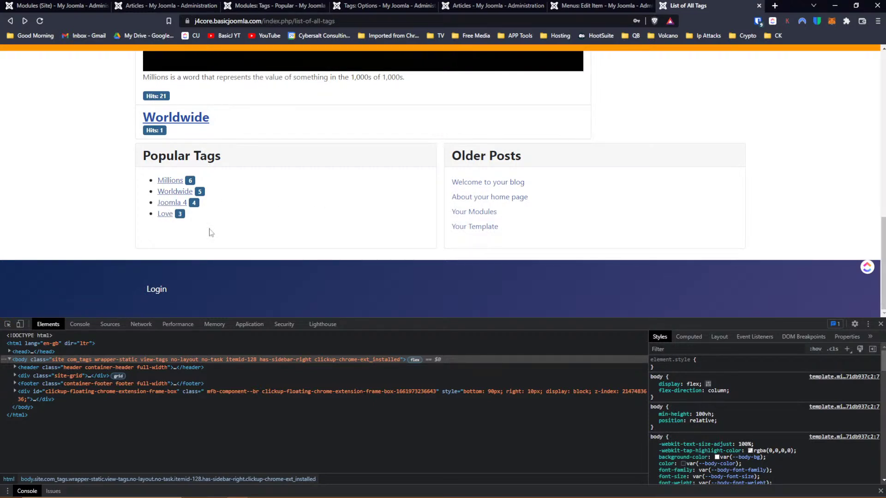
# Review the Popular Tags module's advanced, cloud layout and general settings, including Bootstrap size, font sizes, maximum tags, time period and order.
pyautogui.click(276, 6)
pyautogui.scroll(-3, 362, 178)
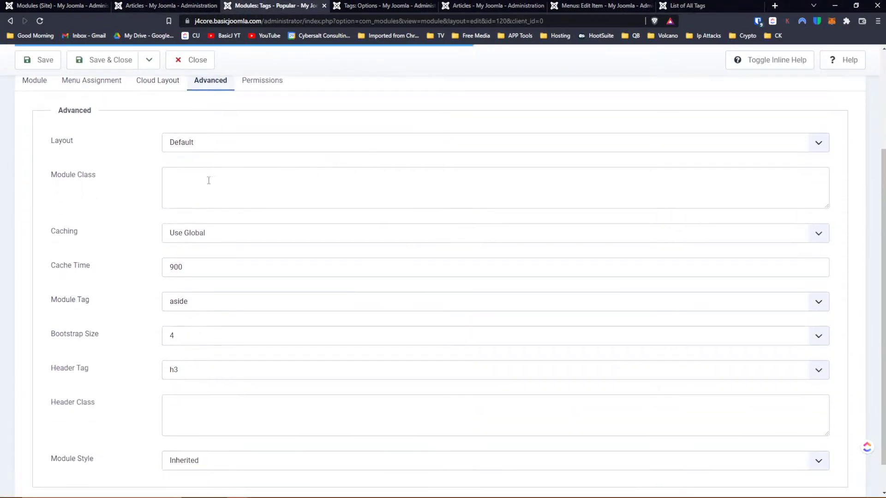
pyautogui.click(187, 338)
pyautogui.click(188, 340)
pyautogui.scroll(-1, 120, 294)
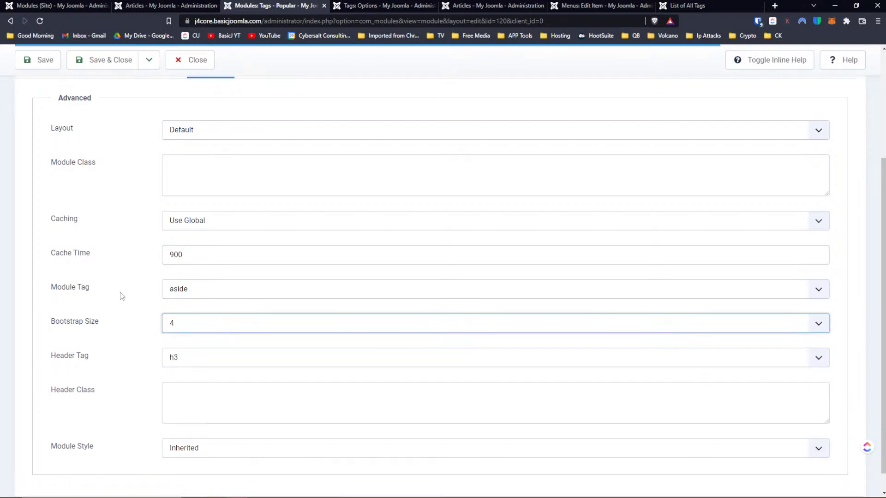
pyautogui.scroll(4, 120, 293)
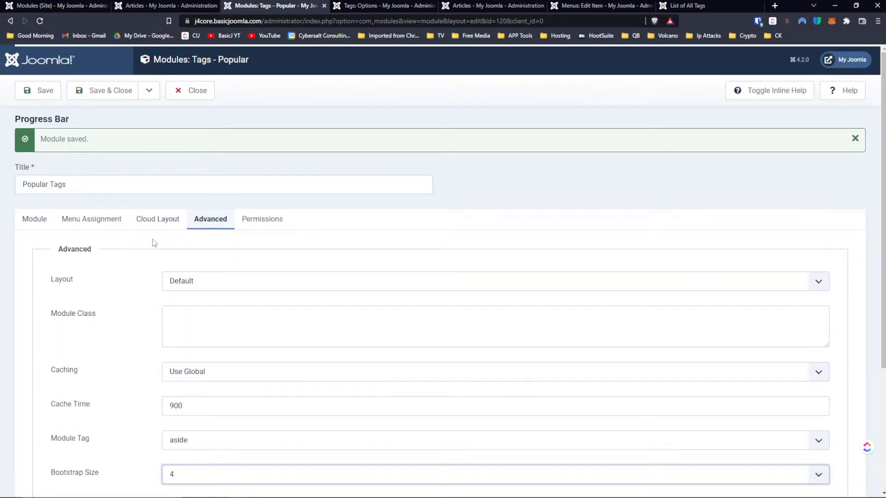
pyautogui.click(158, 221)
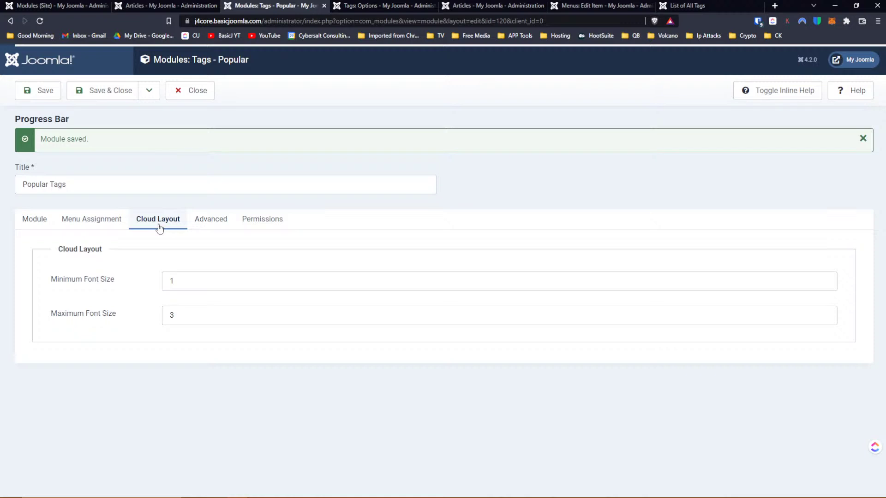
pyautogui.click(107, 226)
pyautogui.click(40, 225)
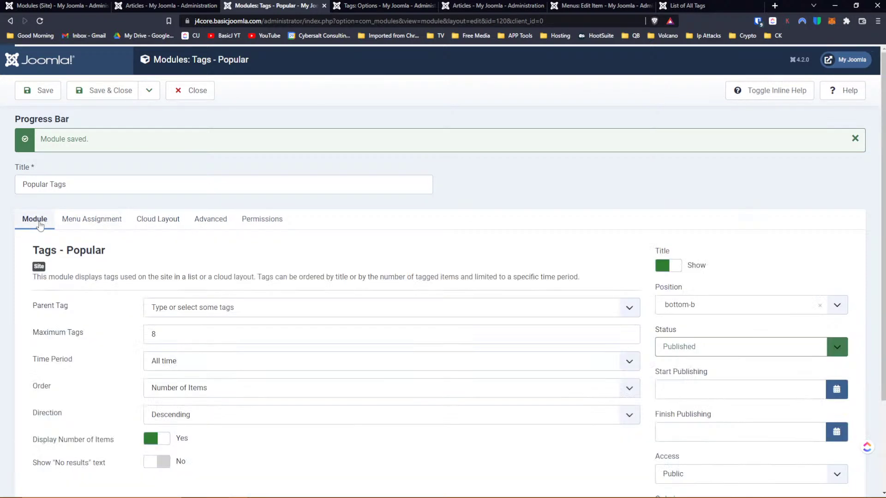
pyautogui.scroll(-2, 85, 262)
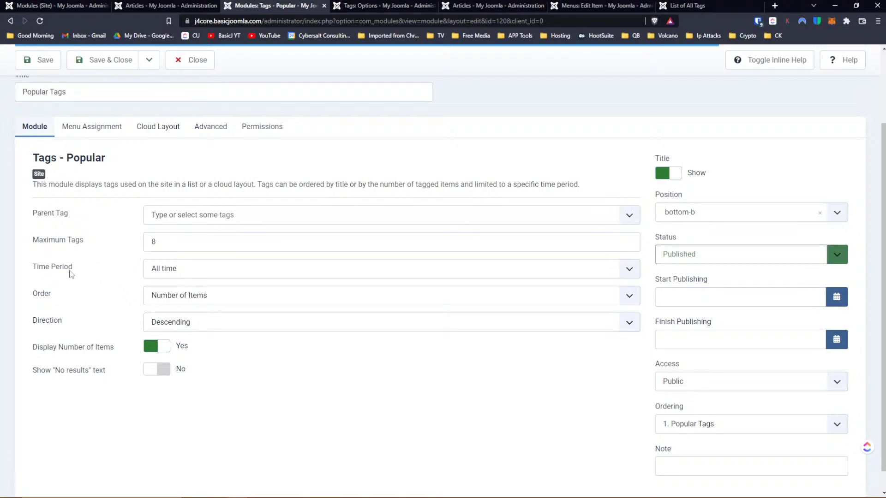
pyautogui.click(177, 132)
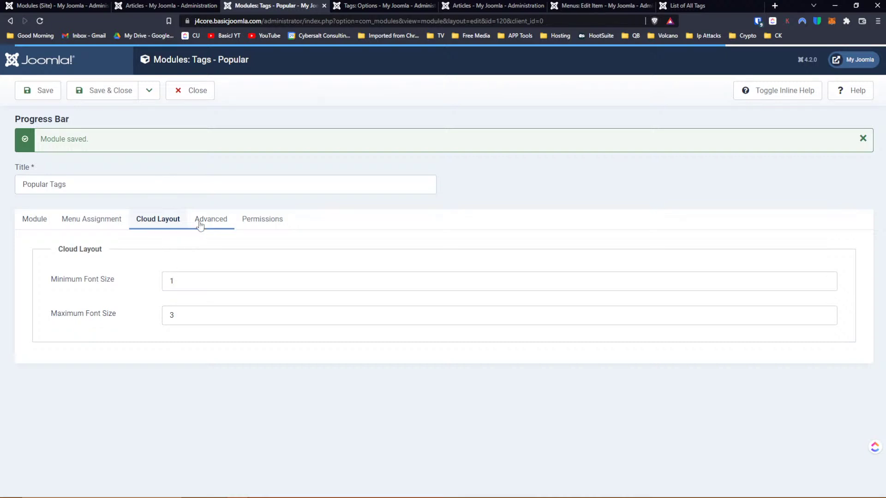
# Switch the Popular Tags module's layout back to Cloud, save the module, and reload the site's List of All Tags page.
pyautogui.click(197, 226)
pyautogui.click(189, 305)
pyautogui.scroll(-3, 117, 296)
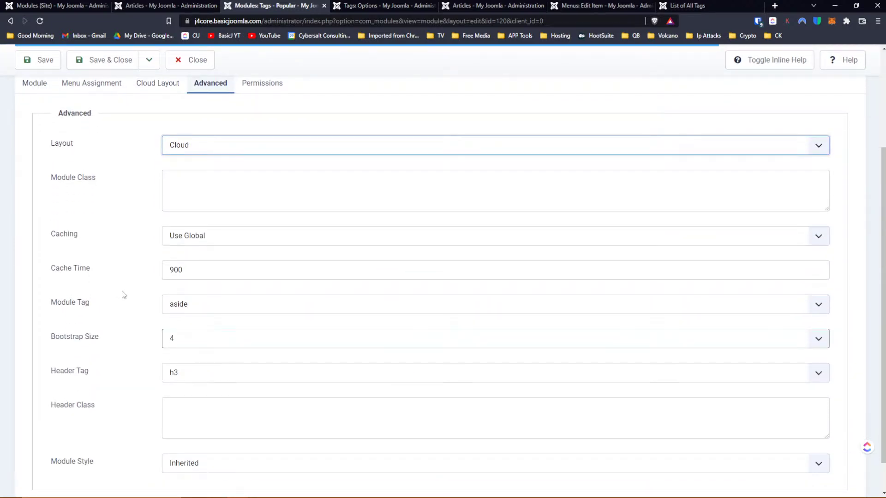
pyautogui.scroll(1, 119, 294)
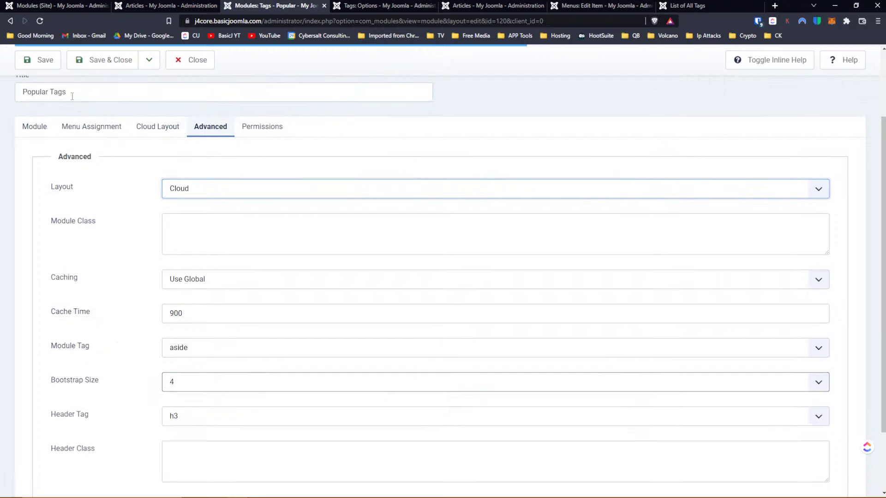
pyautogui.click(40, 65)
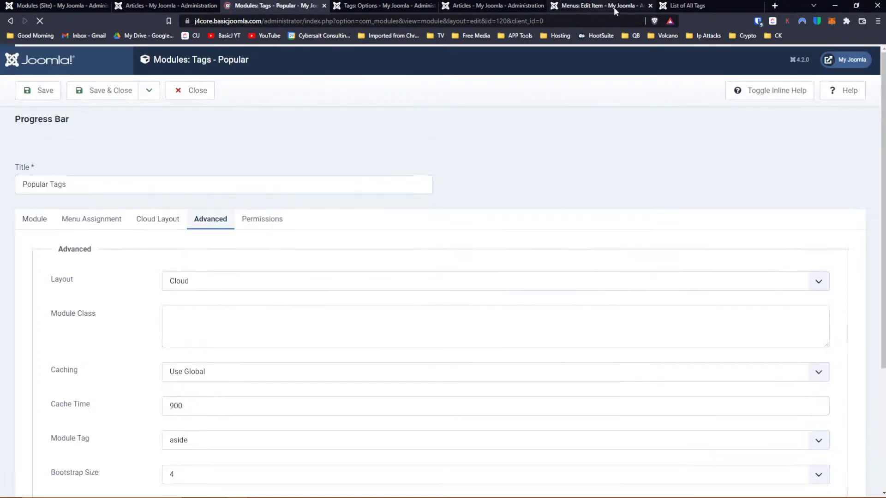
pyautogui.click(688, 6)
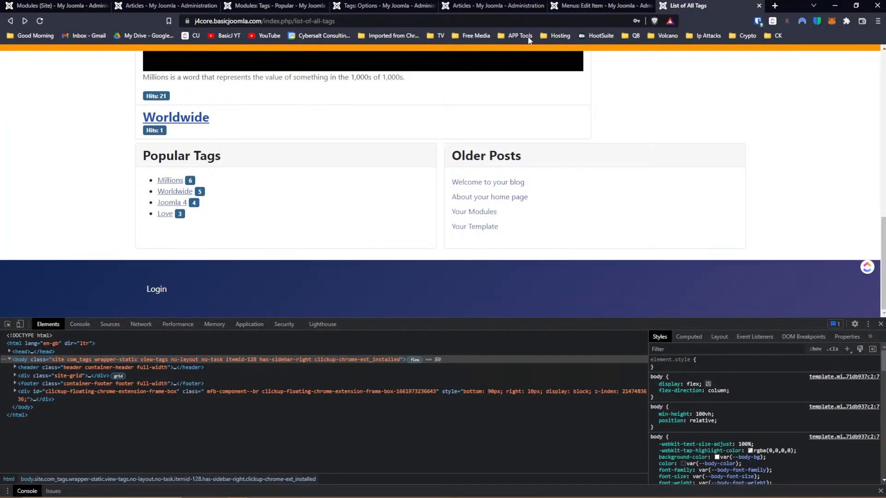
pyautogui.click(40, 21)
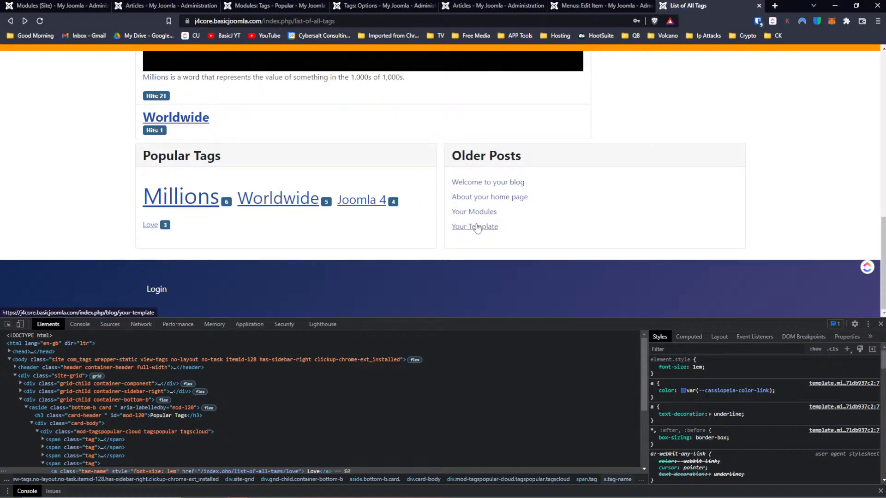
# Close the developer tools and open the Millions tag from the site's list of all tags.
pyautogui.scroll(6, 482, 178)
pyautogui.scroll(-6, 483, 177)
pyautogui.scroll(5, 484, 179)
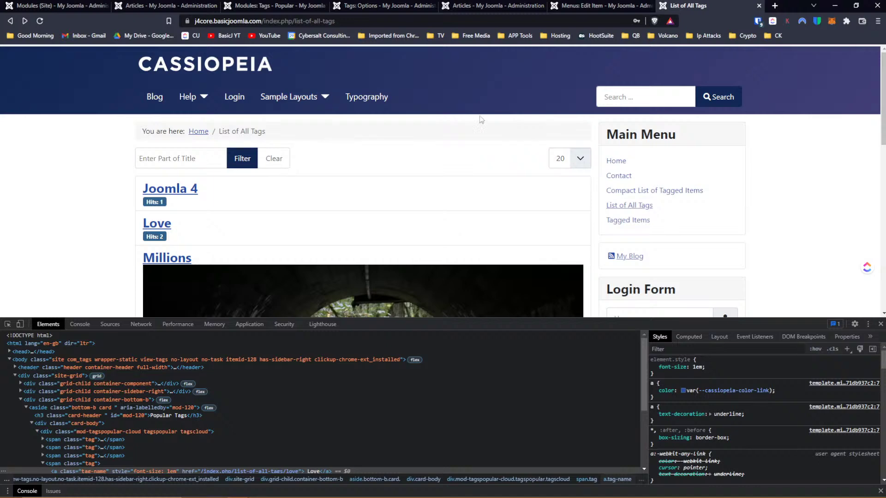
pyautogui.press('F12')
pyautogui.scroll(-1, 324, 190)
pyautogui.scroll(-6, 324, 190)
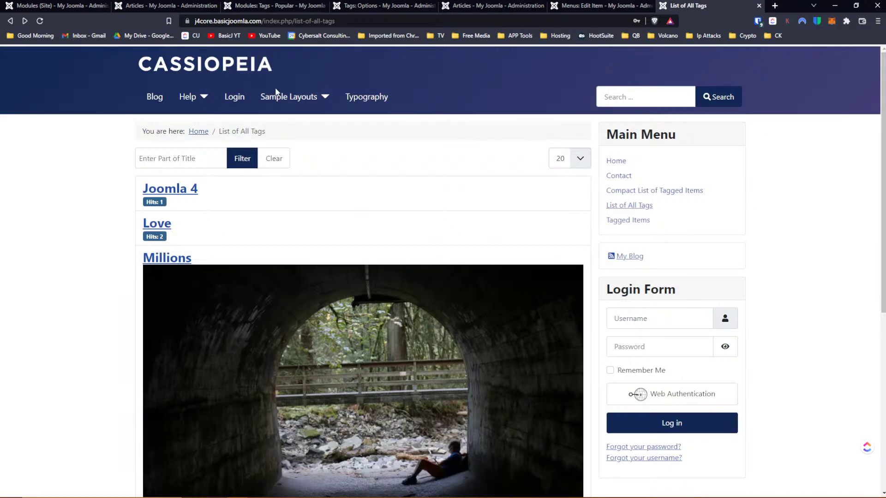
pyautogui.scroll(-2, 275, 92)
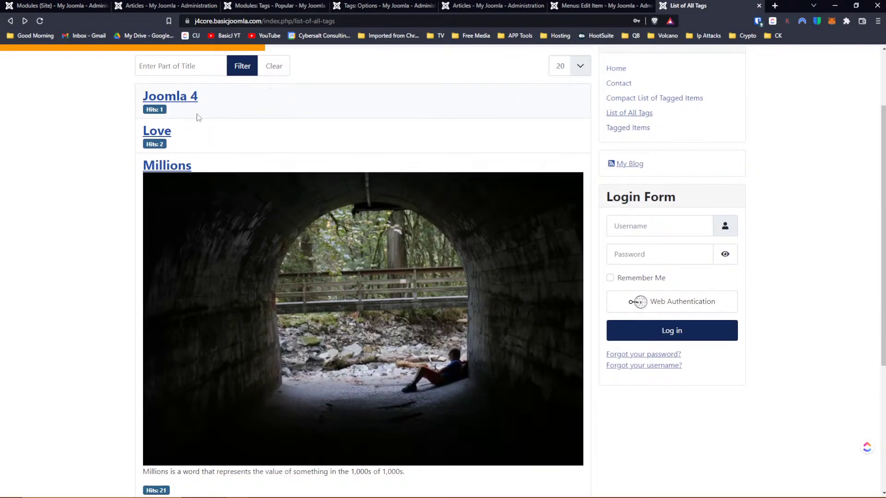
pyautogui.scroll(-1, 198, 117)
pyautogui.click(167, 119)
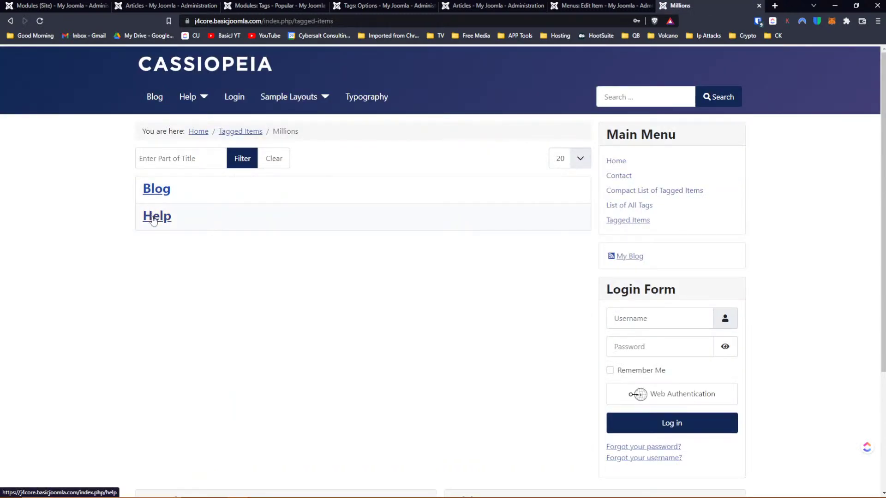
# Open the tagged Blog item, review the tags on its articles, and check where the Millions tag on "About your home page" leads.
pyautogui.click(153, 196)
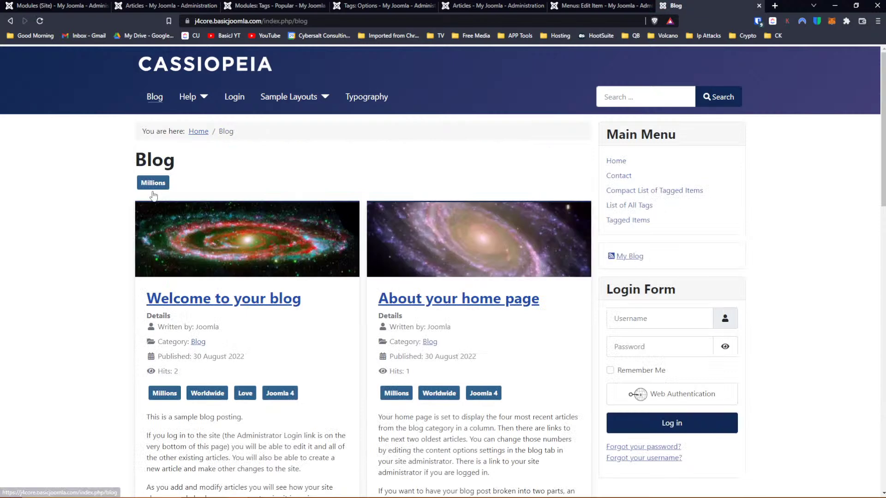
pyautogui.scroll(-3, 352, 224)
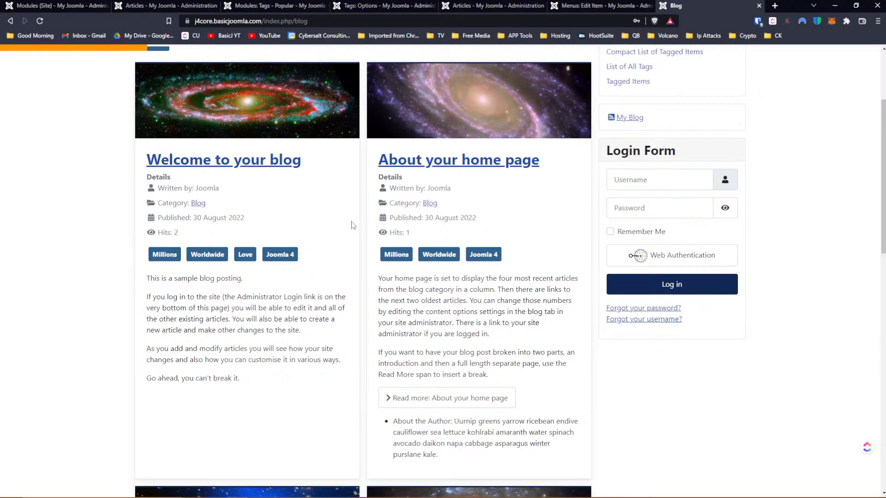
pyautogui.scroll(-2, 352, 224)
pyautogui.scroll(2, 352, 224)
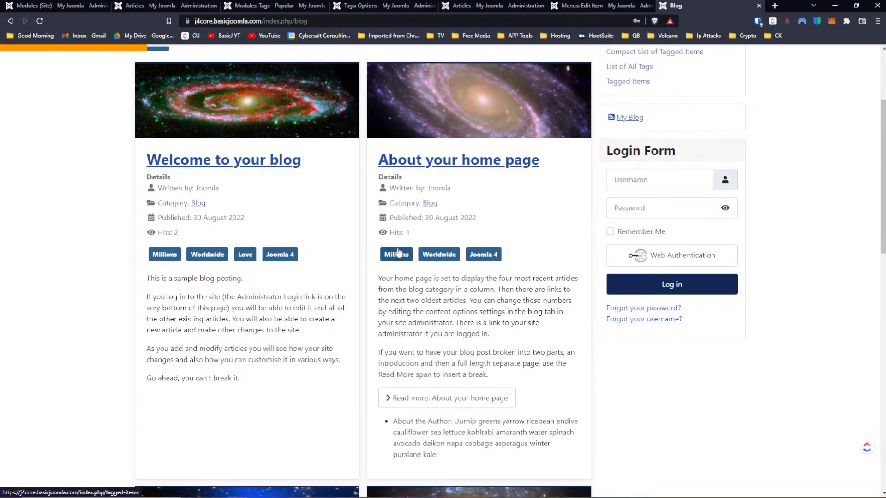
pyautogui.scroll(-15, 371, 231)
pyautogui.scroll(12, 374, 232)
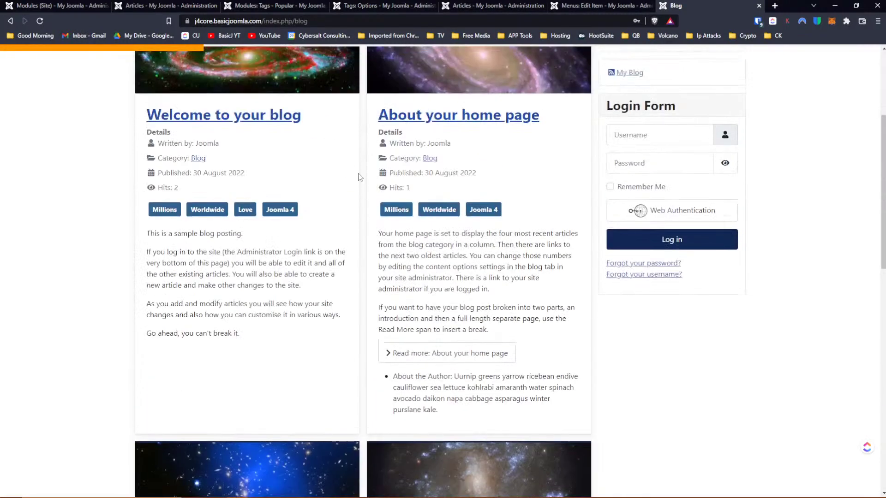
pyautogui.click(397, 209)
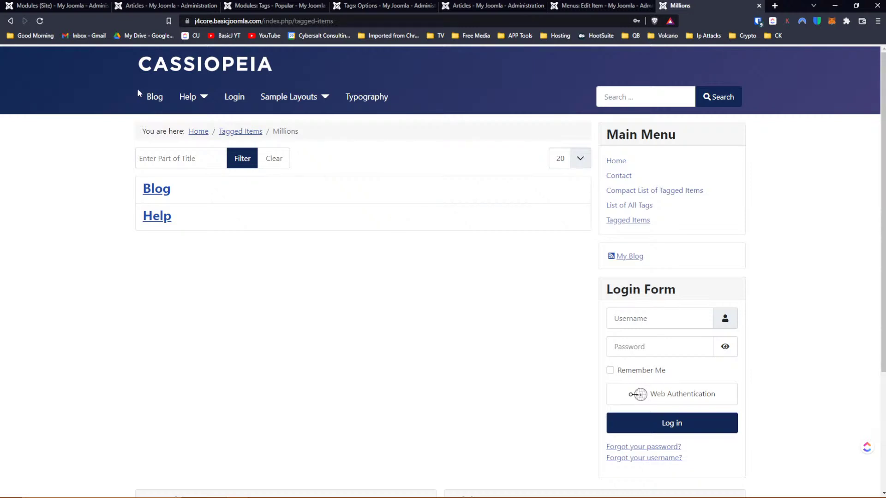
pyautogui.click(10, 20)
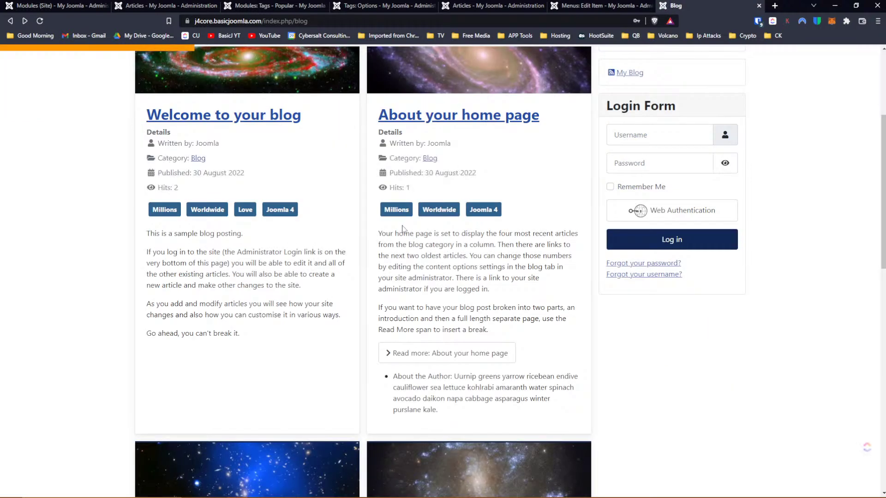
# Open the article "About your home page" on the site and compare its tags with the entries in the Similar Items module.
pyautogui.click(463, 122)
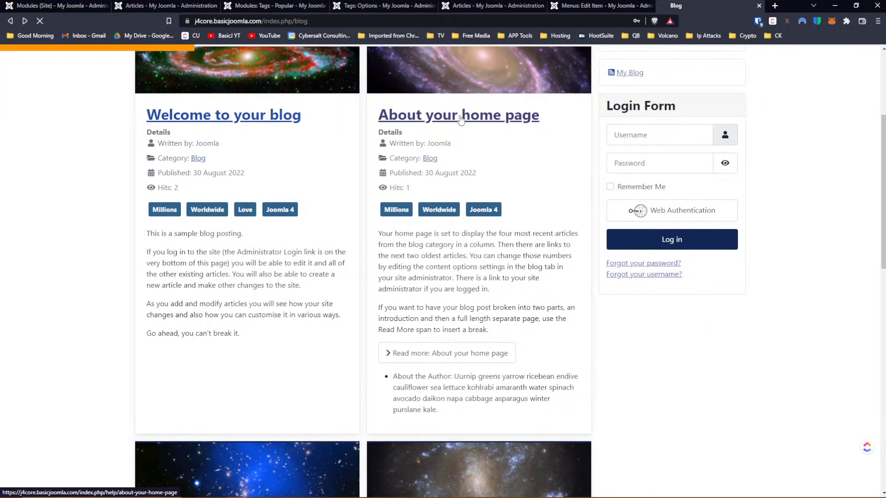
pyautogui.scroll(-5, 433, 168)
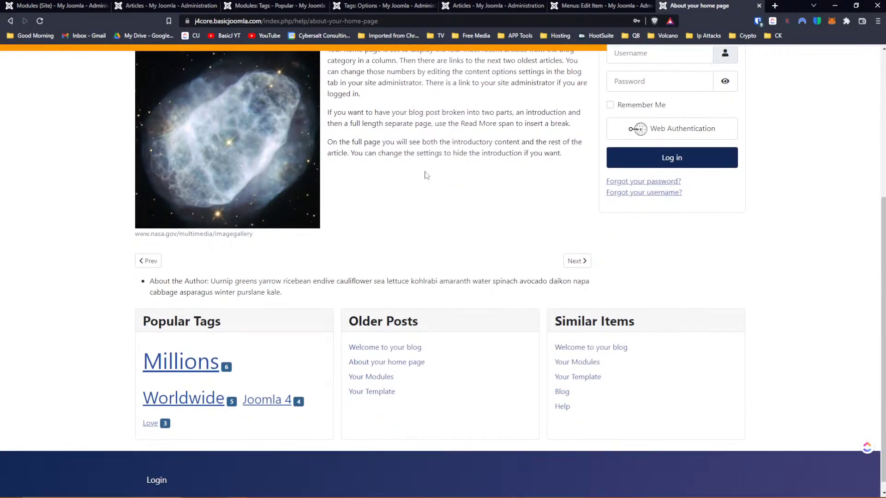
pyautogui.scroll(-1, 426, 175)
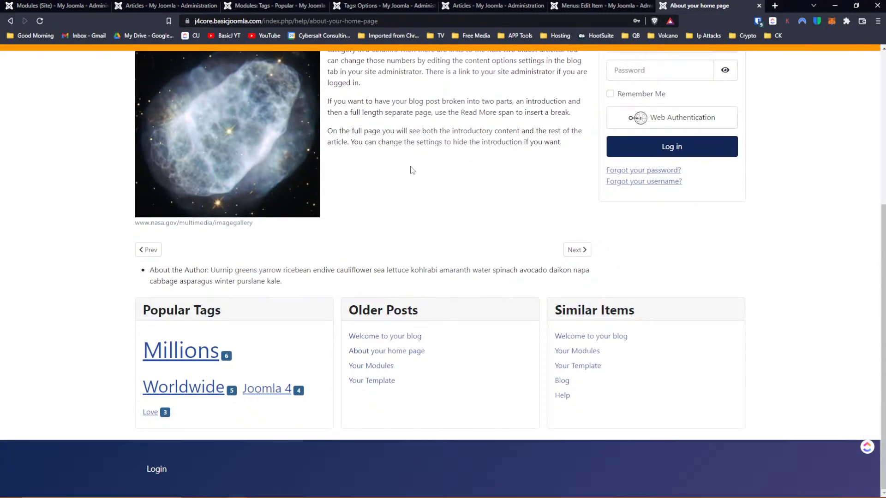
pyautogui.moveTo(554, 310); pyautogui.dragTo(638, 310)
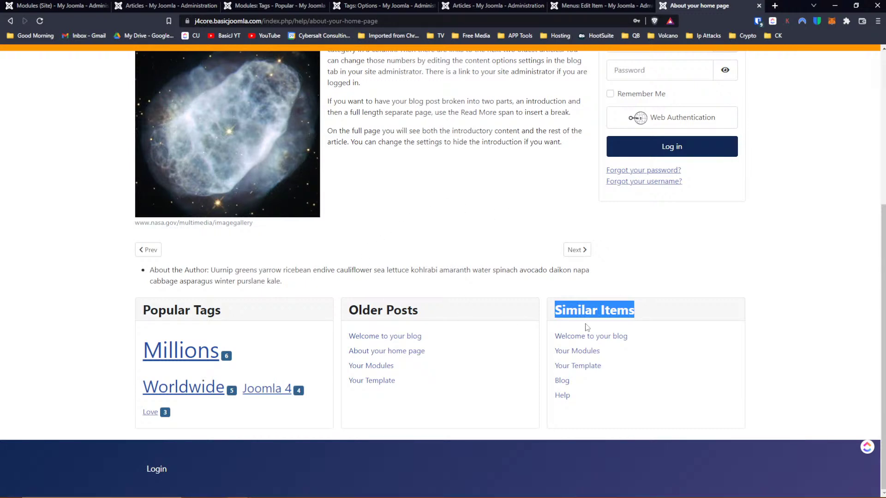
pyautogui.scroll(6, 612, 322)
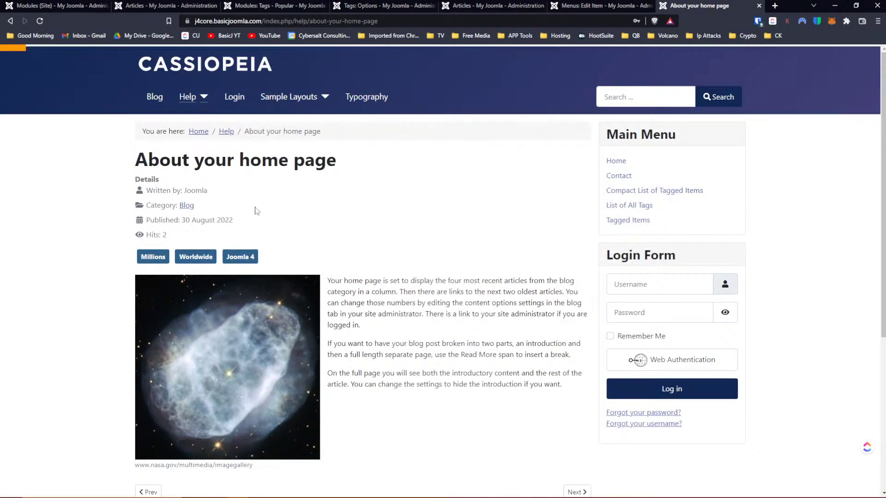
pyautogui.scroll(-6, 555, 325)
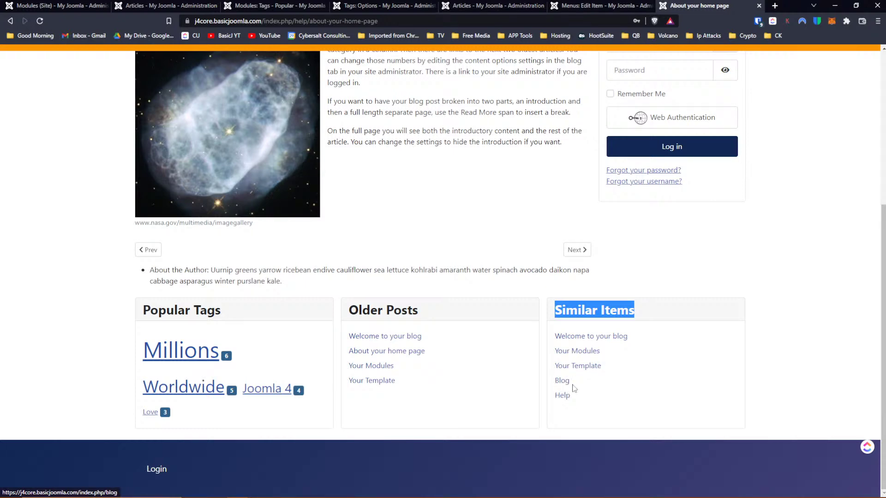
pyautogui.scroll(5, 298, 221)
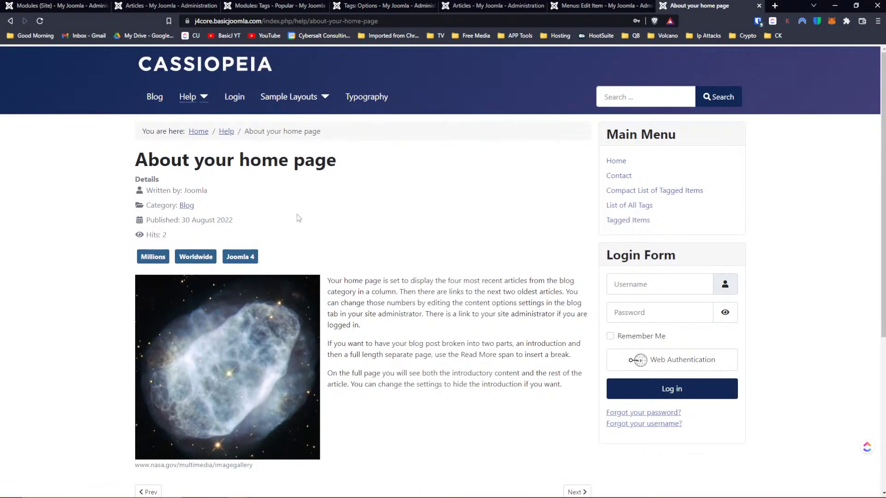
# Return to the administrator, close the Popular Tags module, and open the Similar Items module for editing.
pyautogui.click(72, 7)
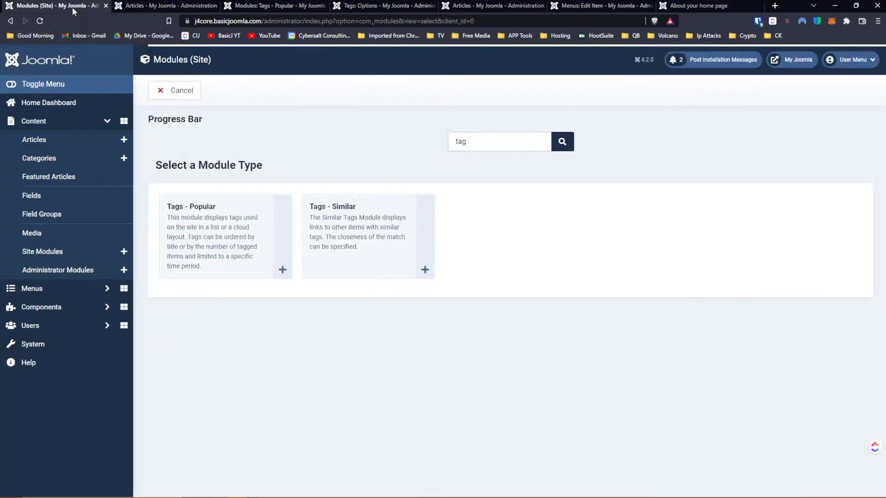
pyautogui.click(136, 6)
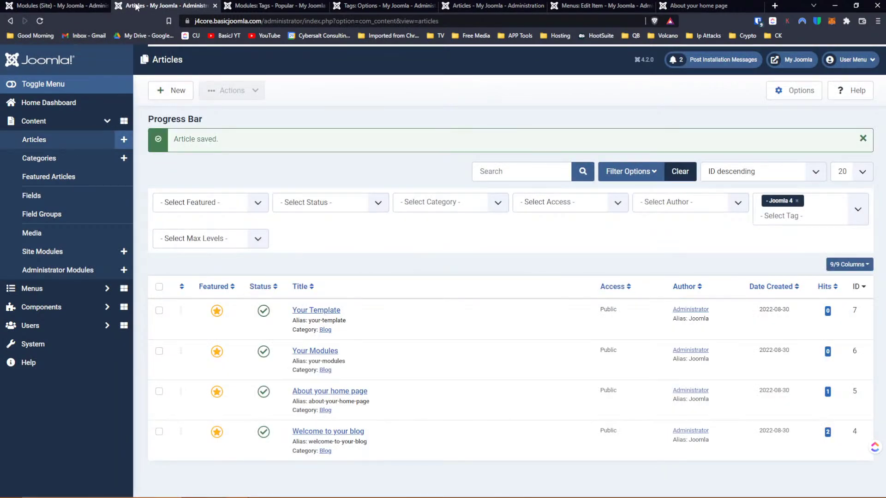
pyautogui.click(261, 6)
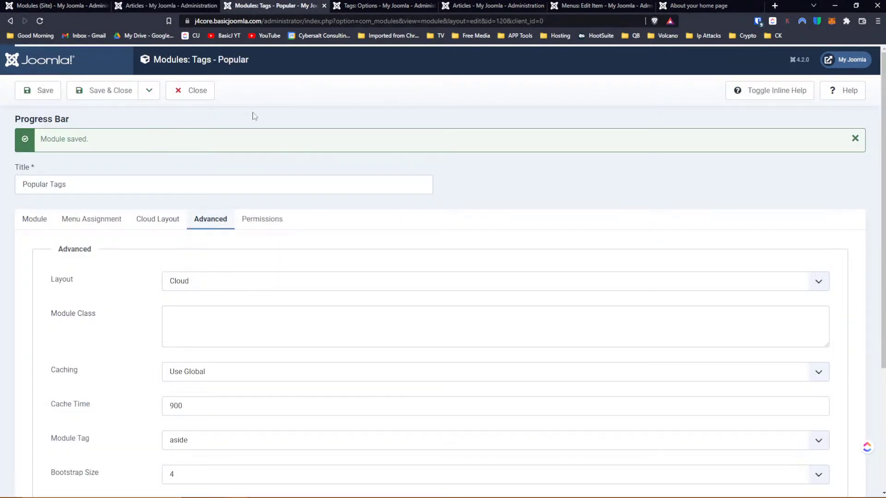
pyautogui.click(200, 99)
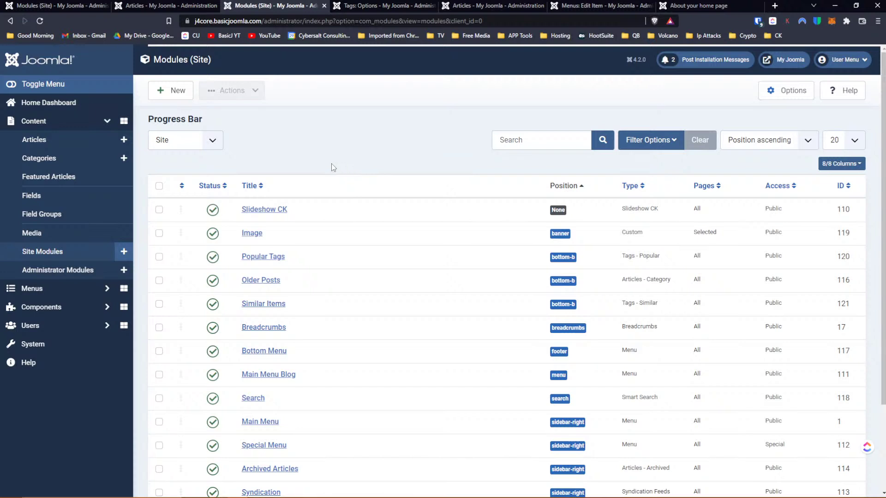
pyautogui.click(272, 306)
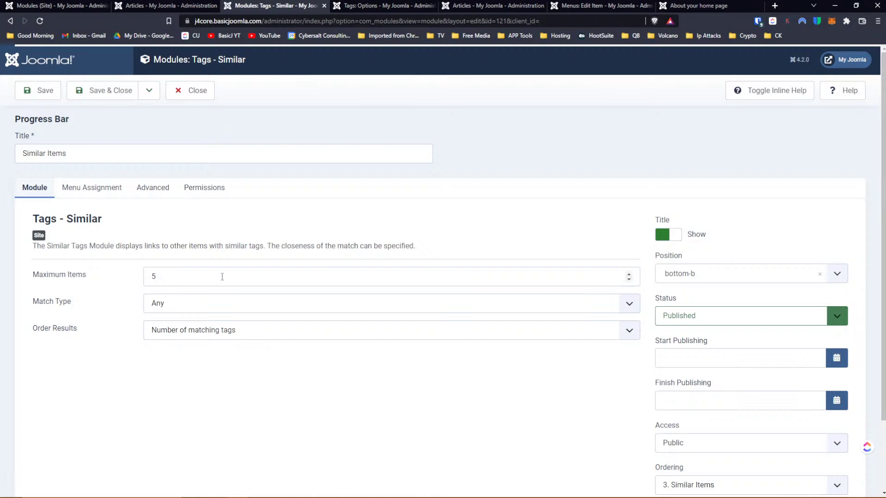
# Try the Similar Items module's Match Type options, choosing Half and switching to All.
pyautogui.click(168, 306)
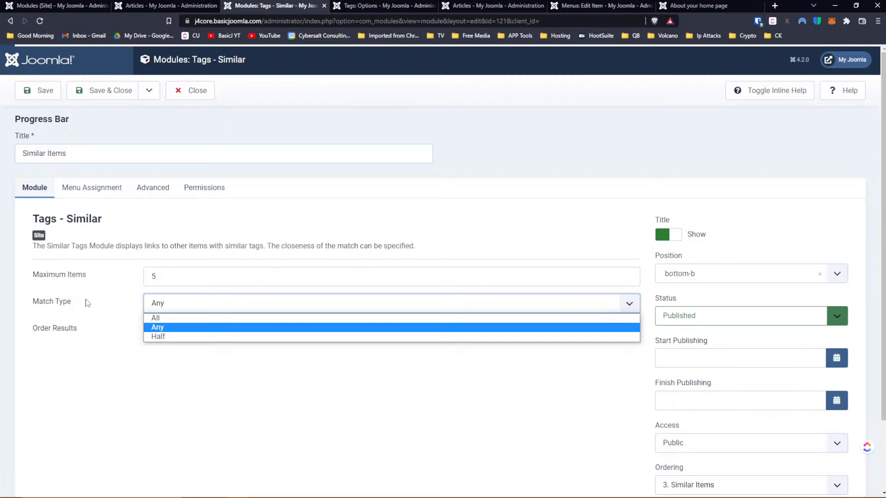
pyautogui.click(170, 336)
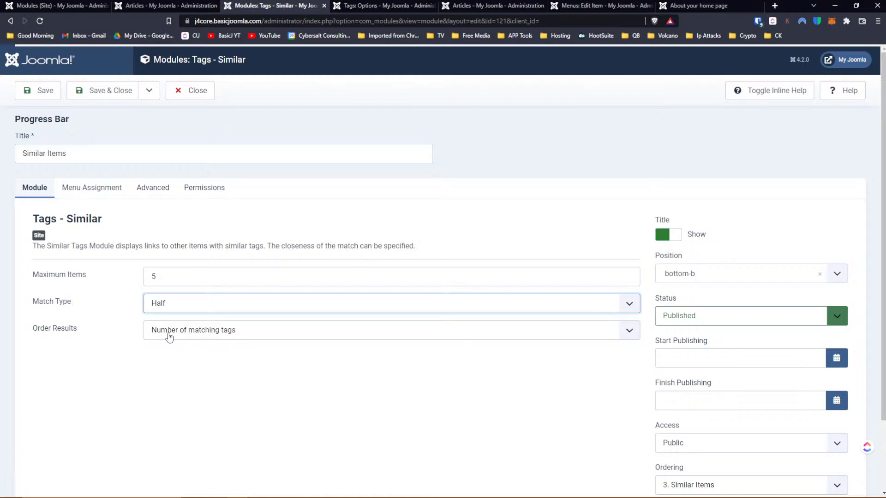
pyautogui.click(177, 308)
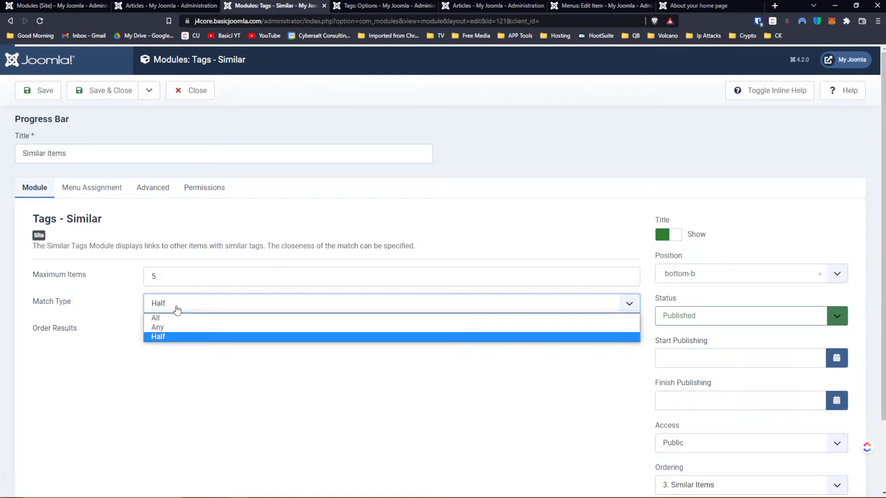
pyautogui.click(179, 319)
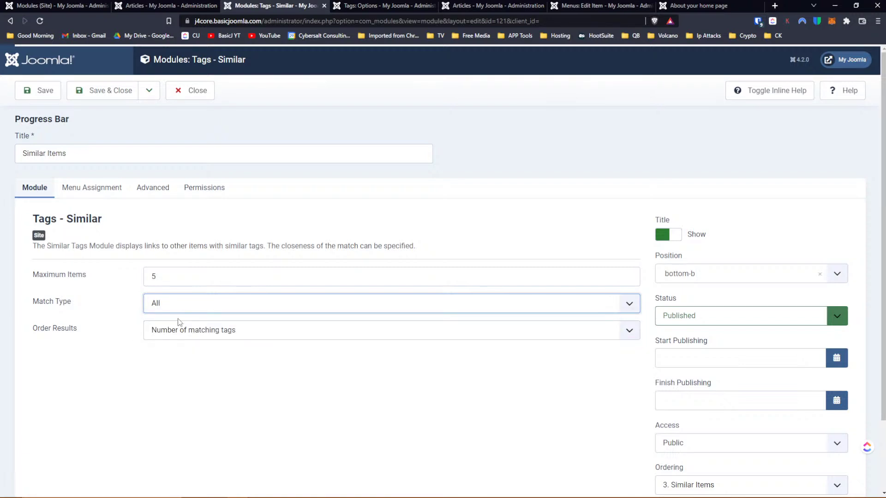
# Review the Similar Items module's inline help, Order Results choices and advanced layout settings, and close it without saving.
pyautogui.click(766, 95)
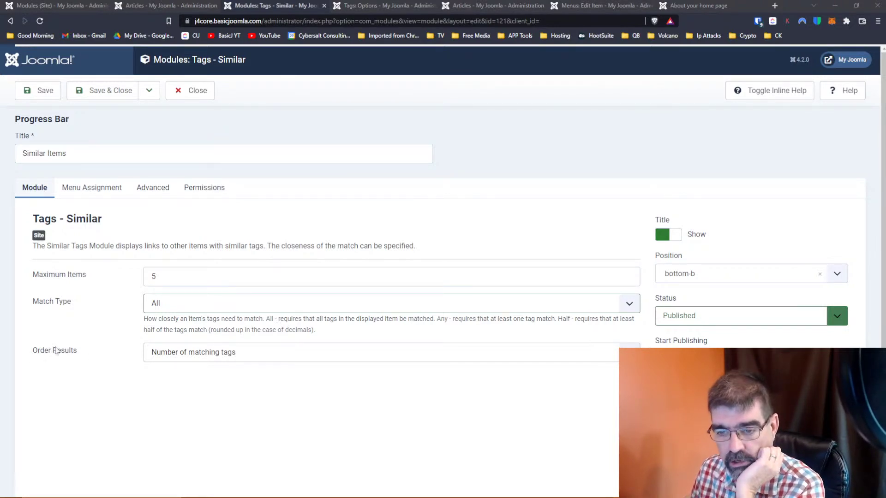
pyautogui.click(283, 354)
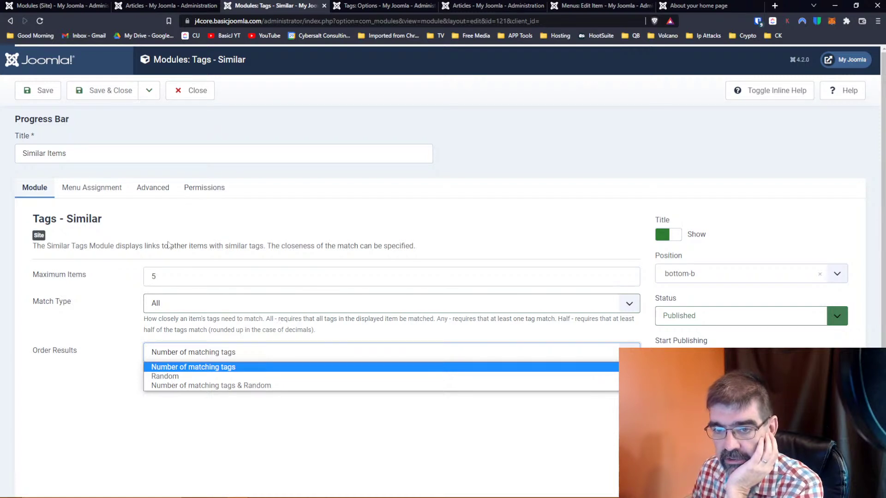
pyautogui.click(141, 186)
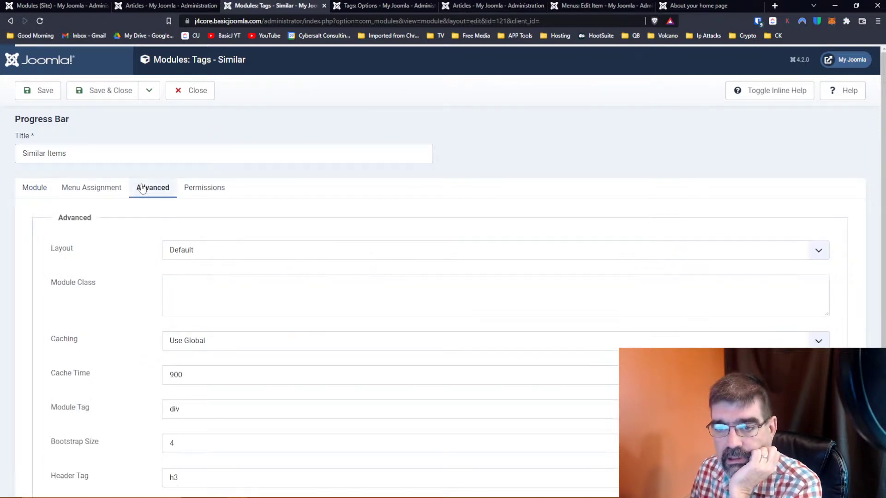
pyautogui.scroll(-2, 96, 244)
pyautogui.click(185, 168)
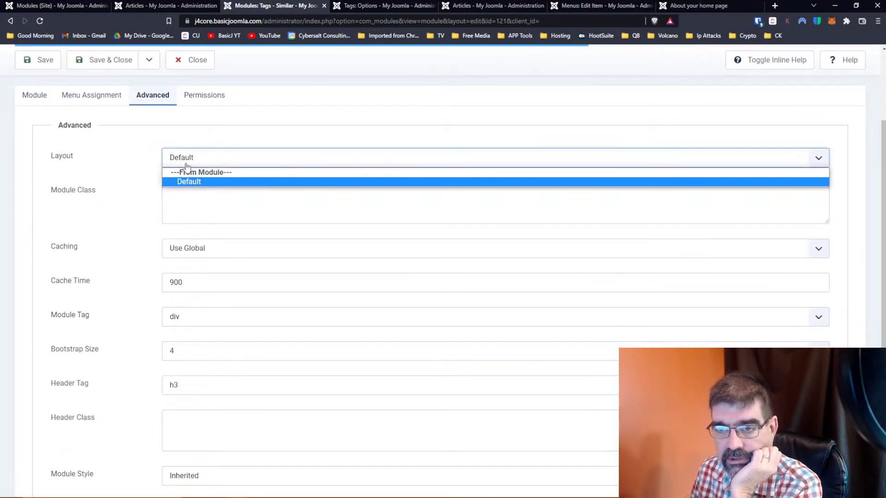
pyautogui.click(136, 175)
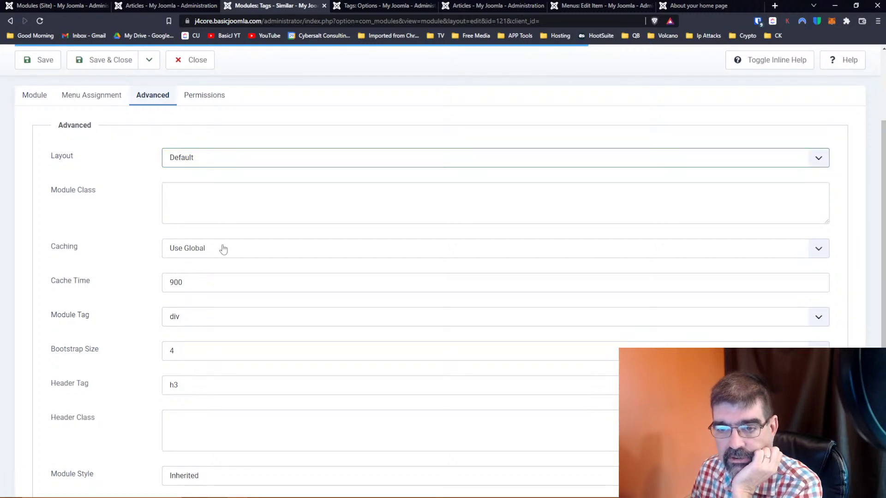
pyautogui.scroll(-1, 231, 324)
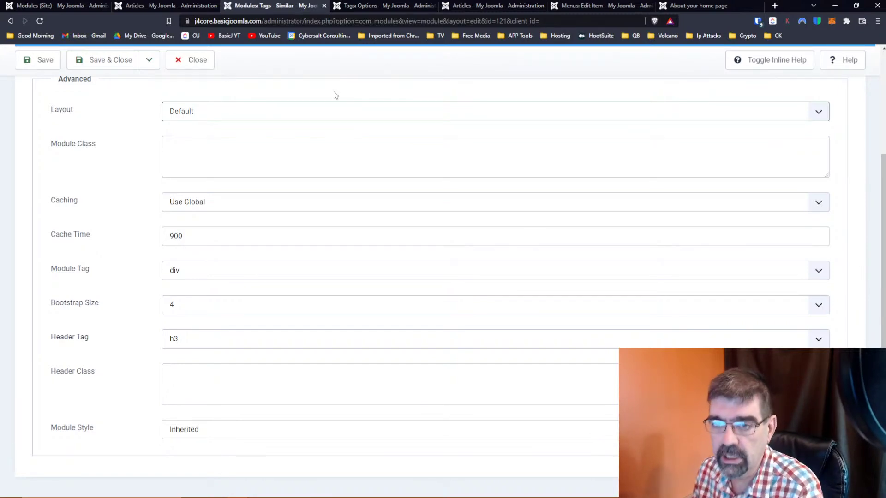
pyautogui.click(205, 60)
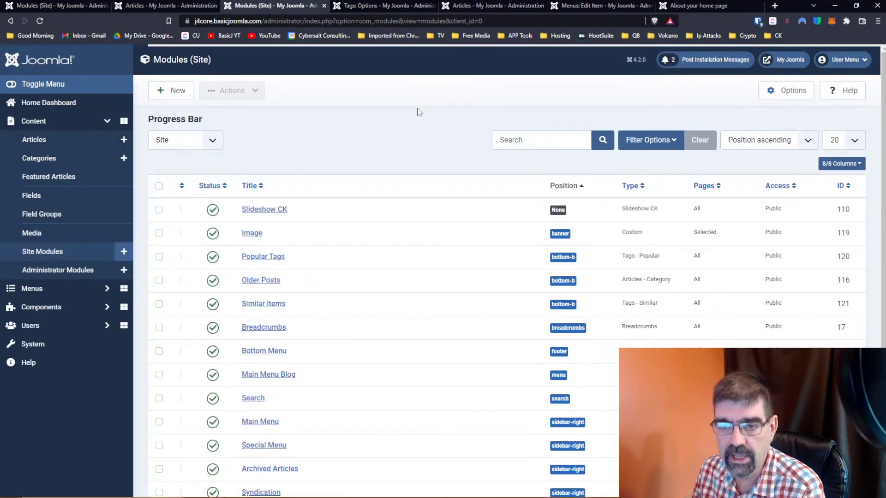
# Open the Tags component's list and compare its tag order with the tags on the site's "About your home page" article.
pyautogui.click(59, 302)
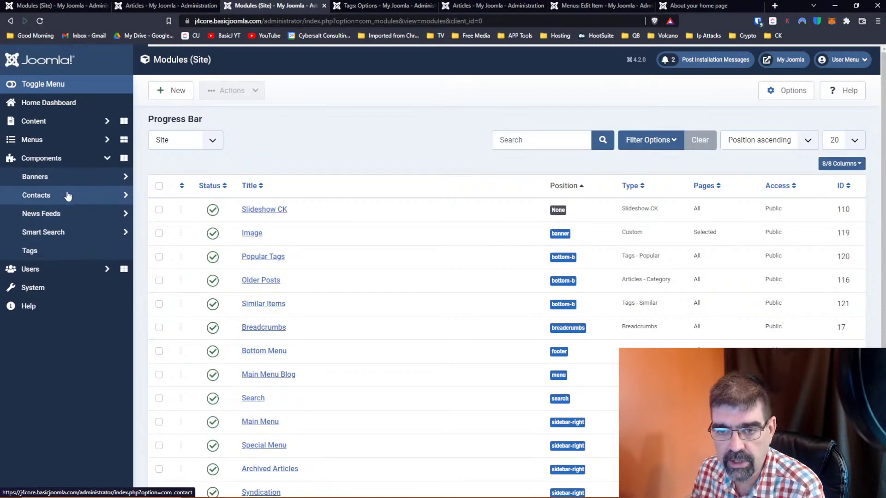
pyautogui.click(50, 249)
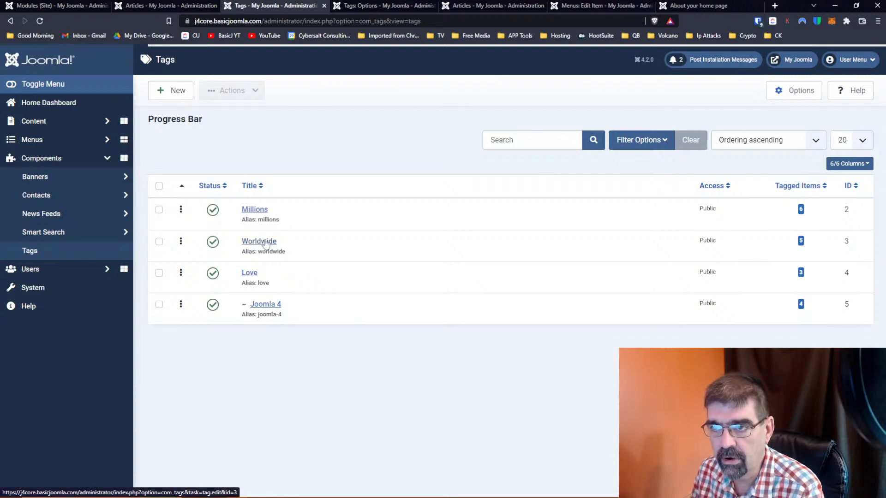
pyautogui.click(699, 6)
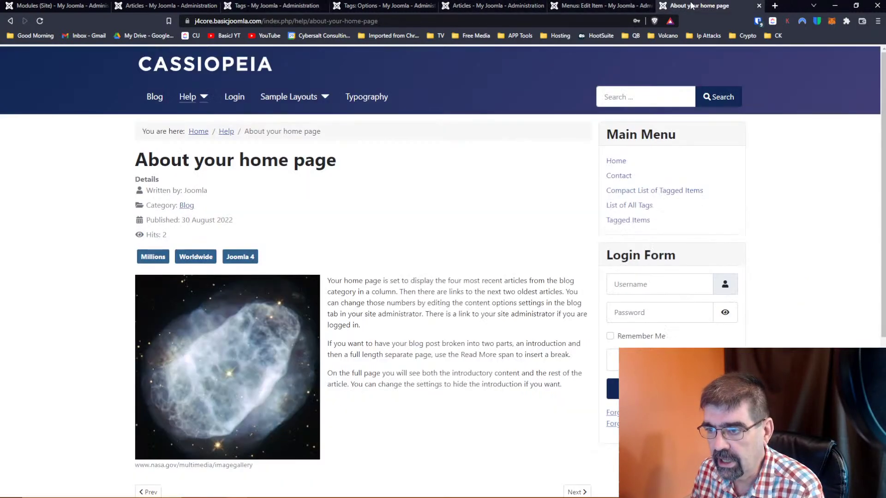
pyautogui.scroll(-3, 468, 196)
pyautogui.scroll(1, 468, 196)
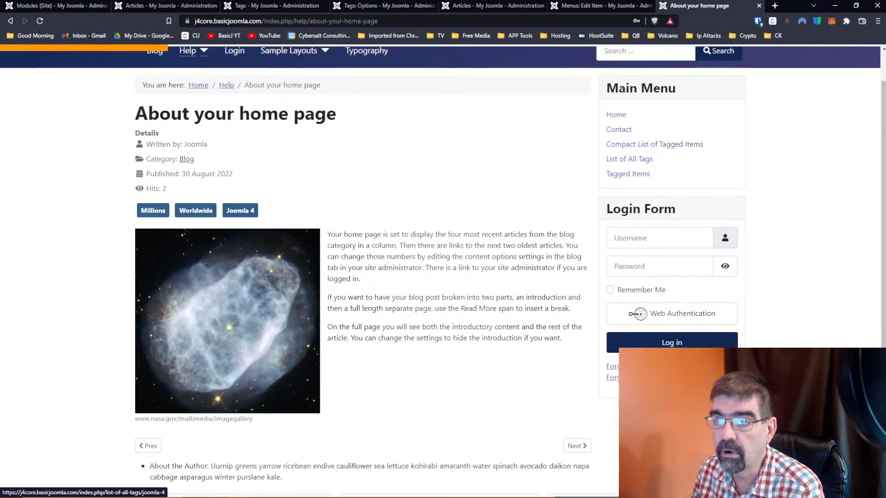
# Reorder the tags list, moving Worldwide to the end and Love with its child Joomla 4 above Millions.
pyautogui.click(245, 7)
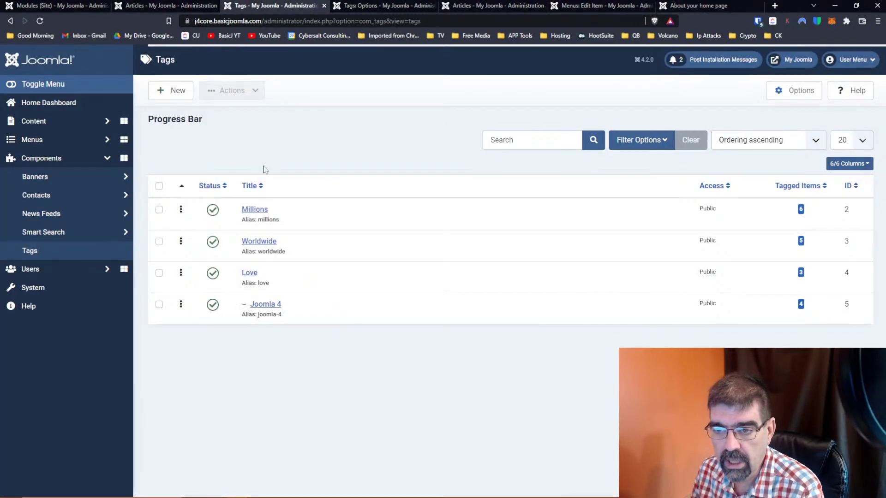
pyautogui.moveTo(181, 240); pyautogui.dragTo(191, 314)
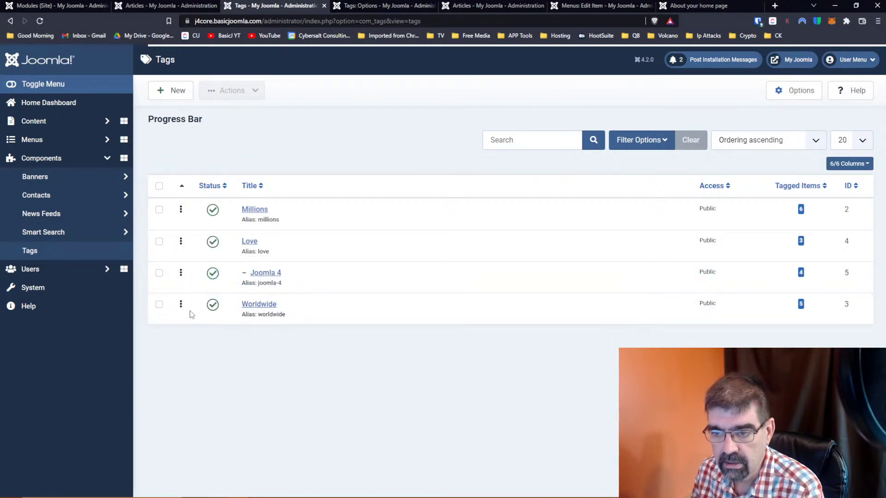
pyautogui.click(180, 241)
pyautogui.moveTo(180, 240); pyautogui.dragTo(187, 213)
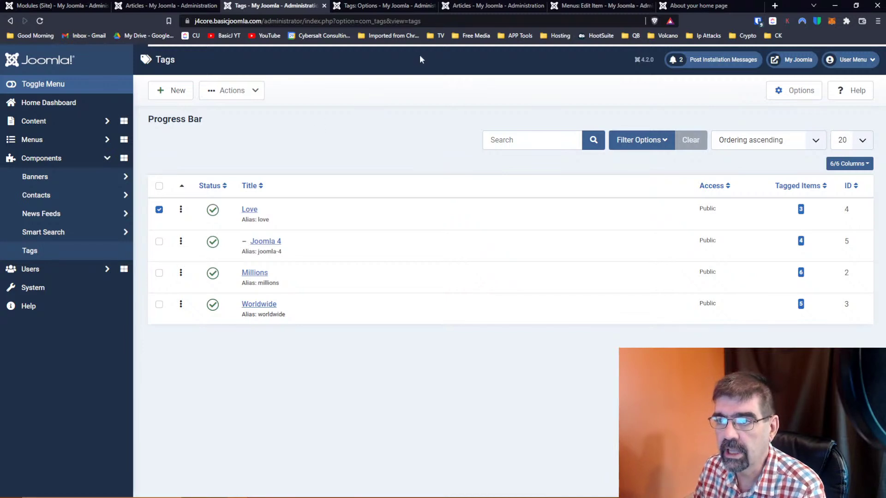
# Reload the "About your home page" article on the site and check the order of its tags.
pyautogui.click(707, 8)
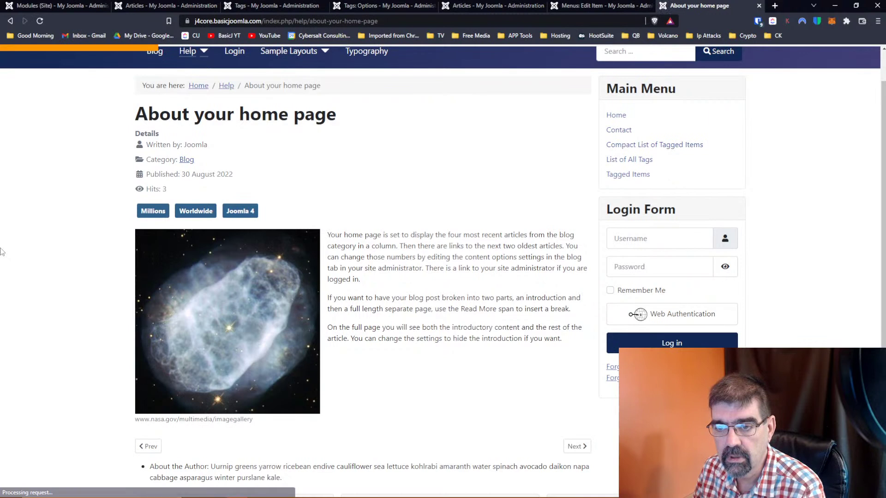
pyautogui.click(411, 21)
pyautogui.press('End')
pyautogui.press('Return')
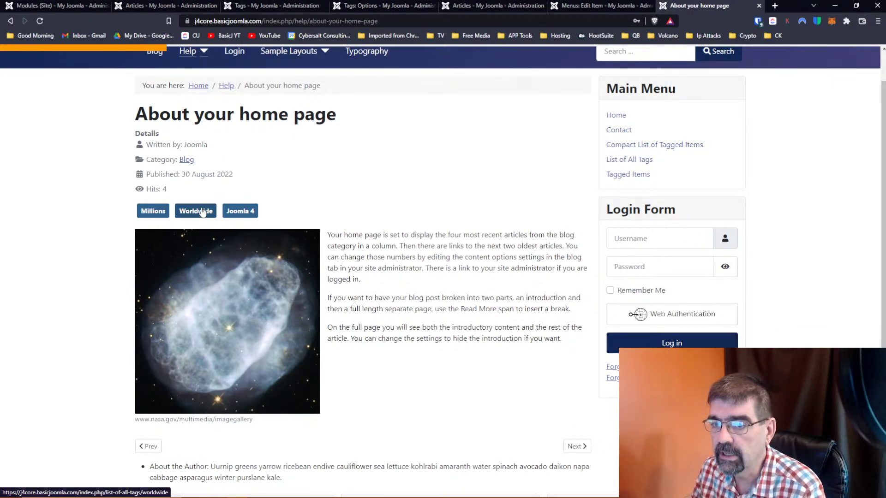
# Reload the administrator's Tags list to check the new order, and refresh the "About your home page" article again.
pyautogui.click(572, 5)
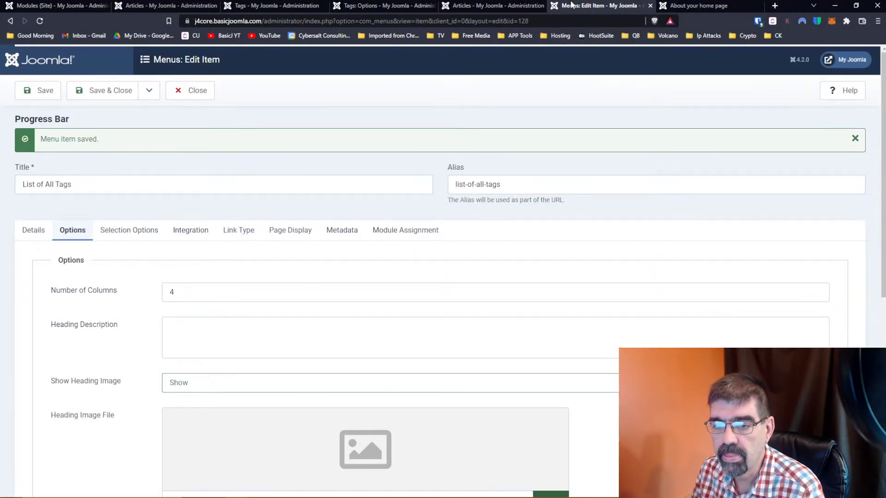
pyautogui.click(266, 5)
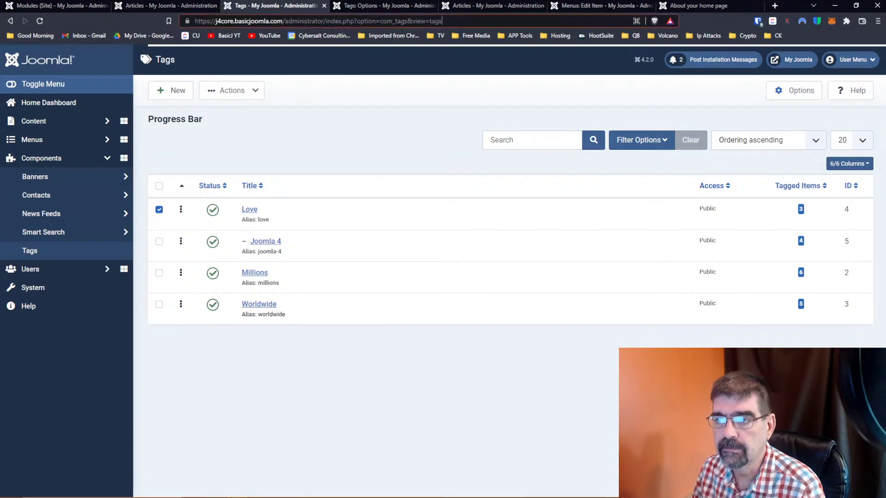
pyautogui.press('Return')
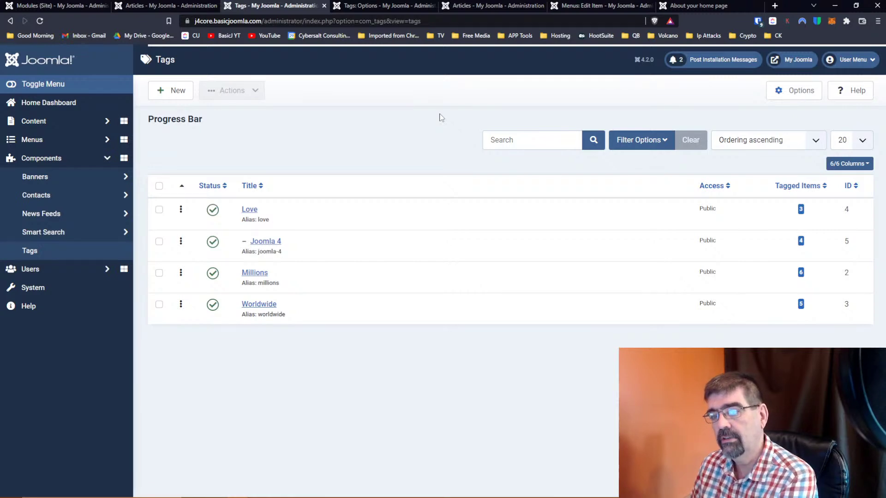
pyautogui.click(698, 7)
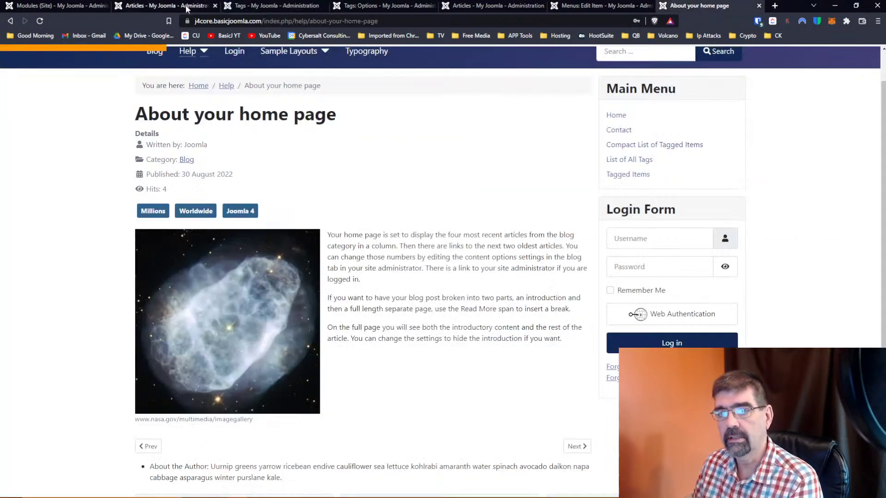
pyautogui.click(43, 21)
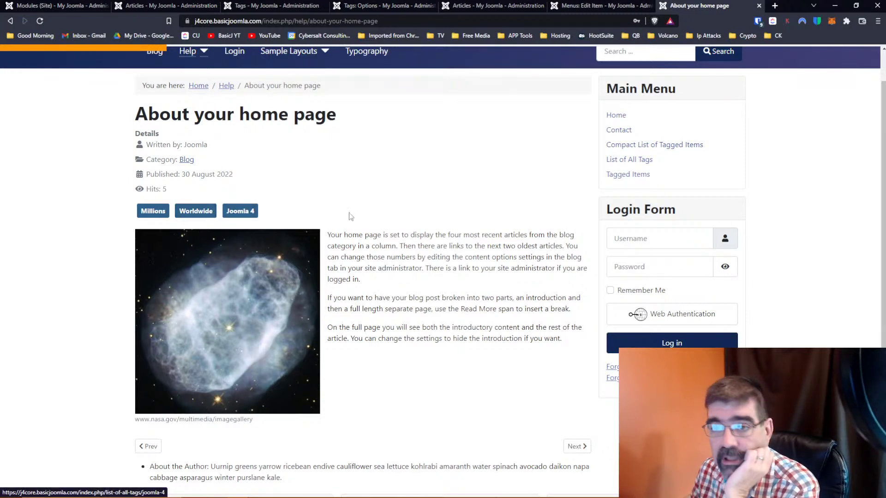
# Start a new article, inspect the order of the choices in its Tags field, and cancel the article.
pyautogui.click(145, 6)
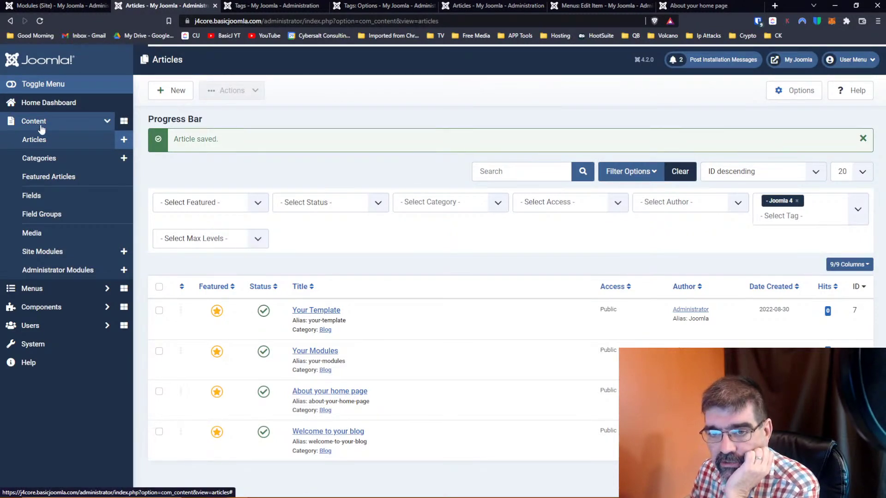
pyautogui.click(185, 91)
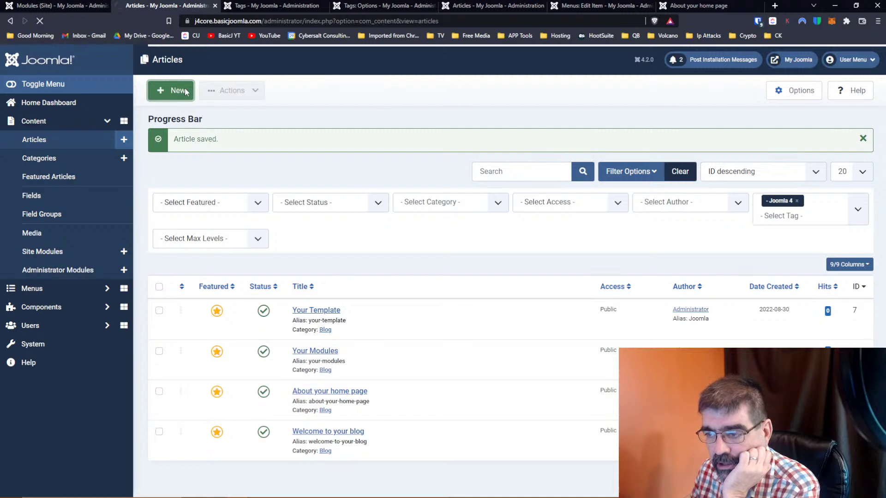
pyautogui.scroll(-2, 510, 152)
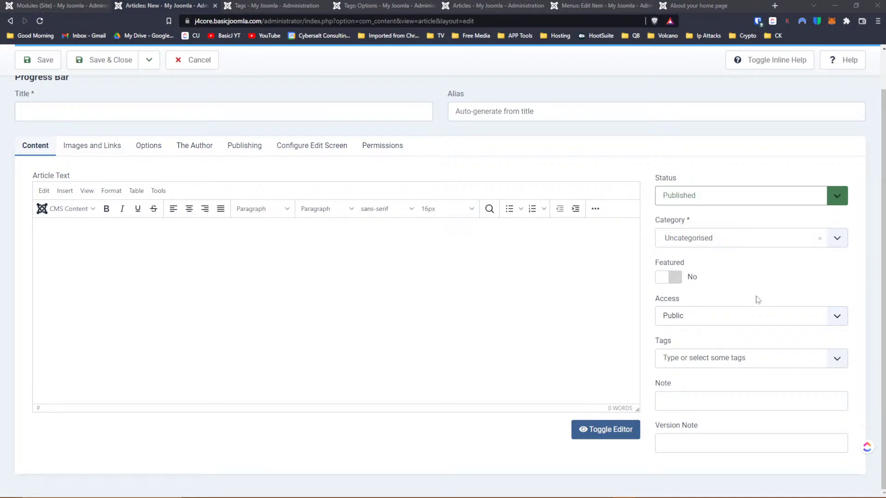
pyautogui.click(838, 361)
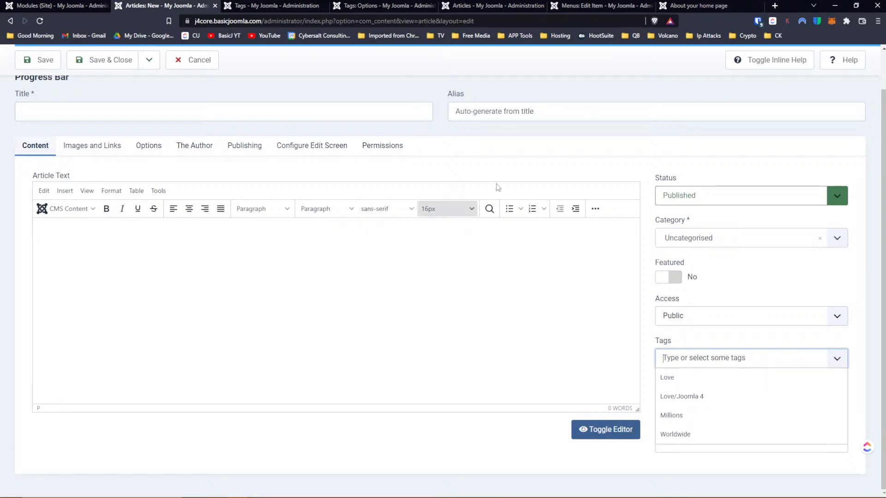
pyautogui.click(569, 146)
pyautogui.click(210, 65)
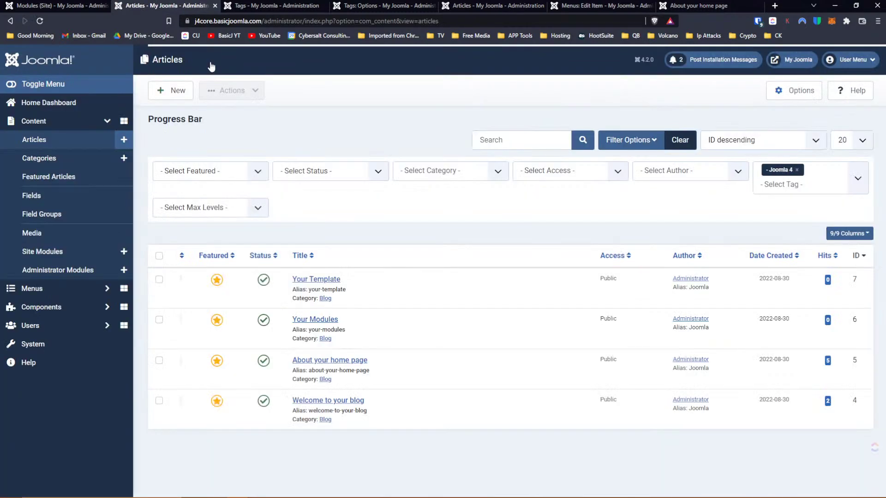
# Look through the Site, Server and System settings in Global Configuration for anything affecting tag order or caching, and close without saving.
pyautogui.click(19, 63)
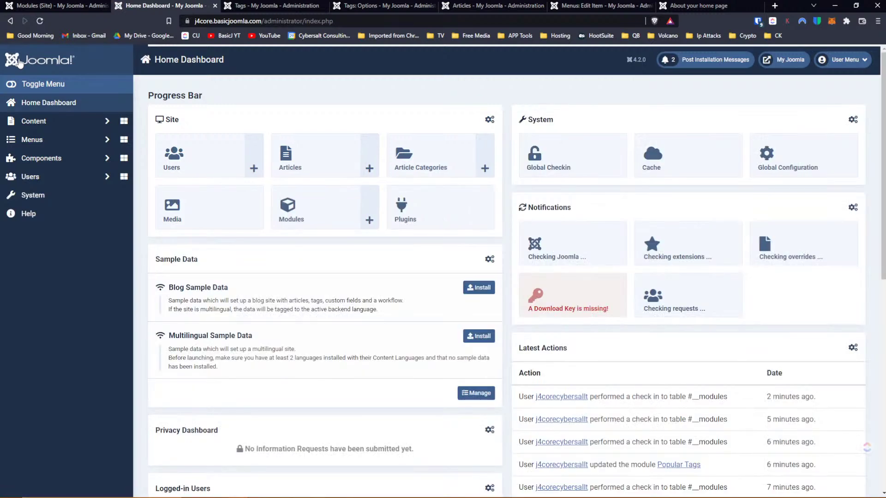
pyautogui.click(786, 158)
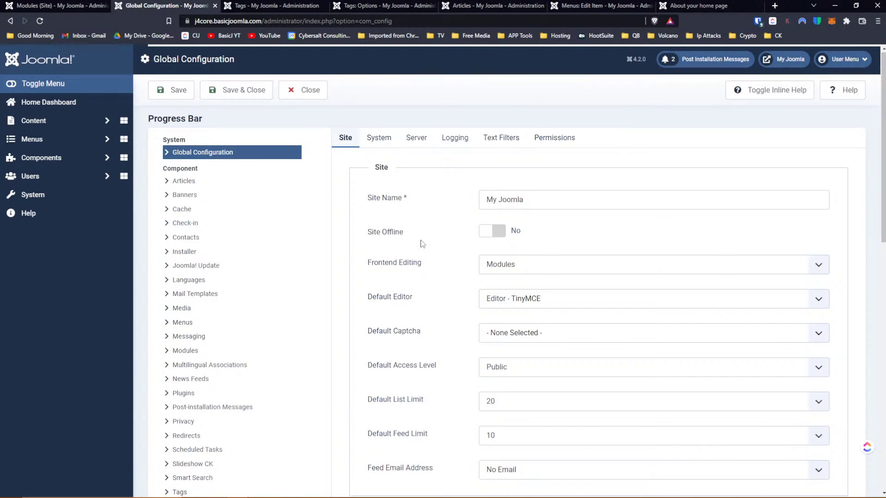
pyautogui.scroll(-2, 422, 244)
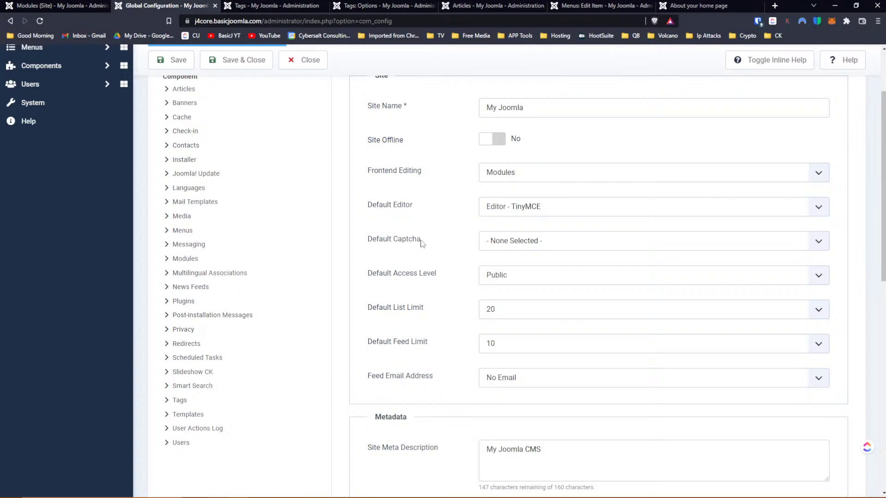
pyautogui.scroll(2, 421, 244)
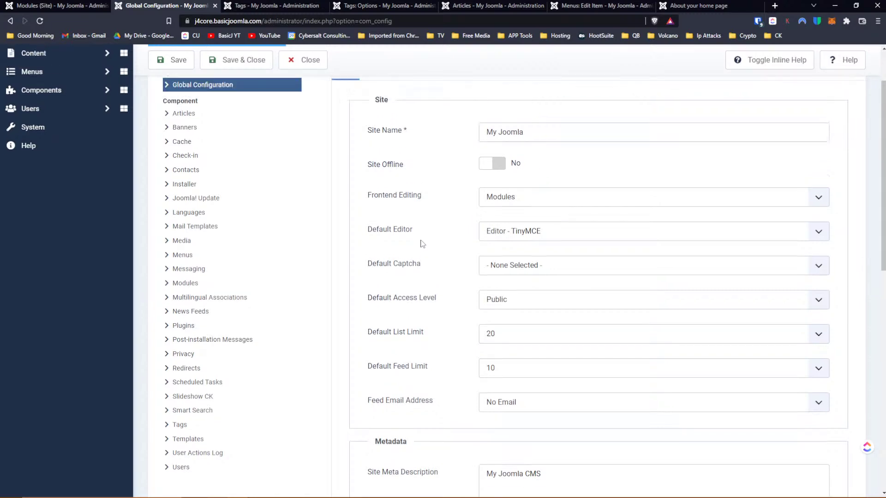
pyautogui.click(415, 145)
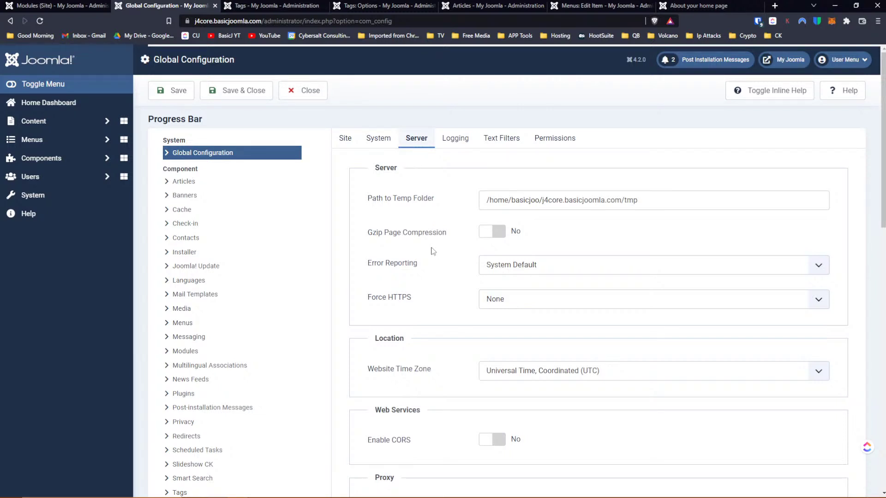
pyautogui.scroll(-4, 433, 251)
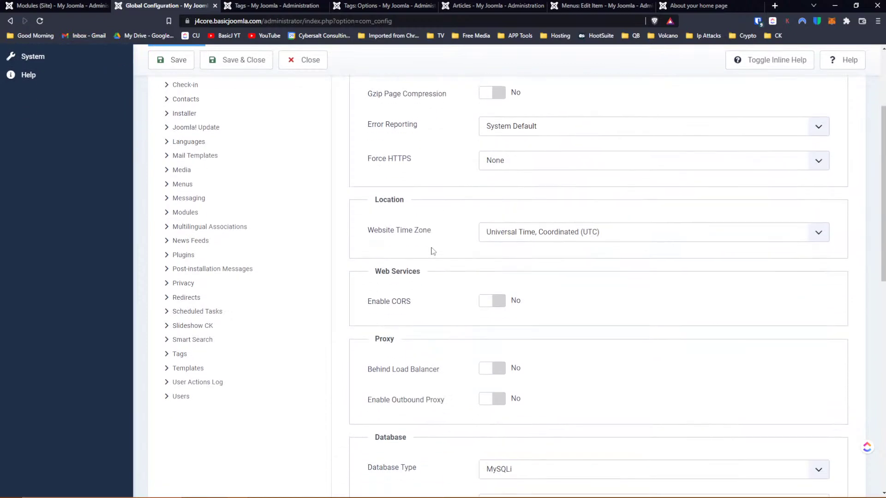
pyautogui.scroll(-2, 433, 251)
pyautogui.scroll(-6, 433, 251)
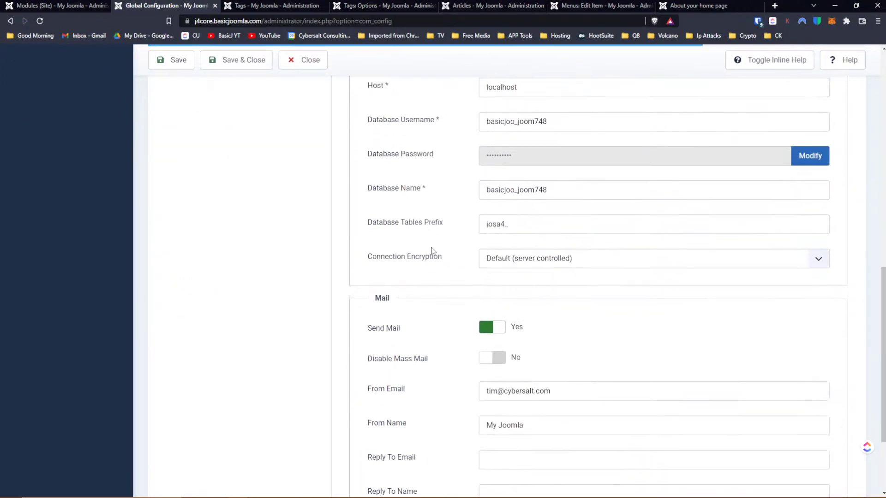
pyautogui.scroll(-3, 432, 251)
pyautogui.scroll(15, 432, 251)
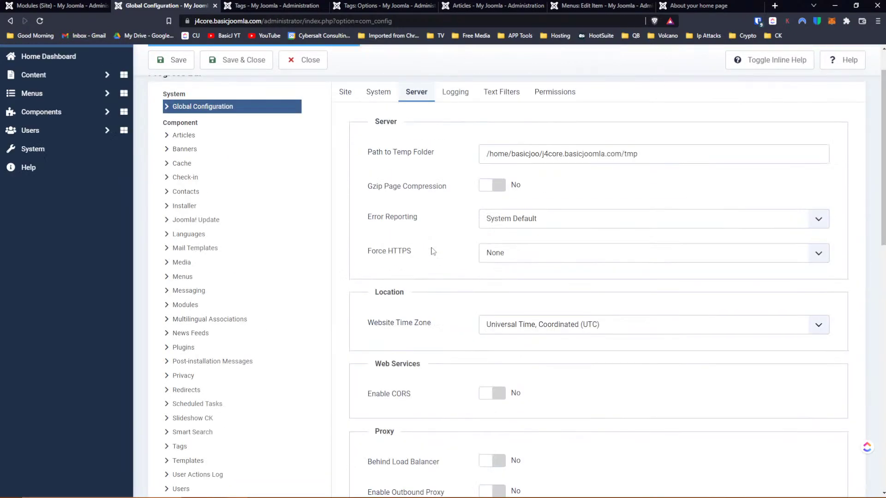
pyautogui.click(378, 91)
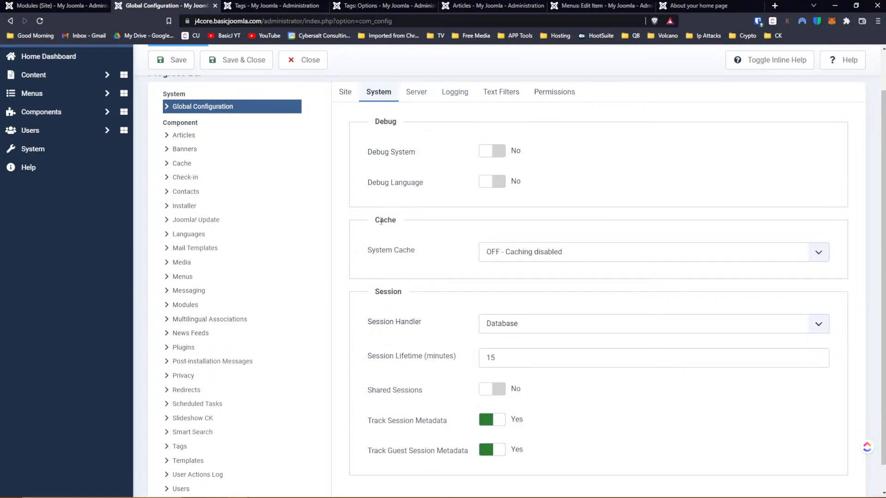
pyautogui.click(310, 64)
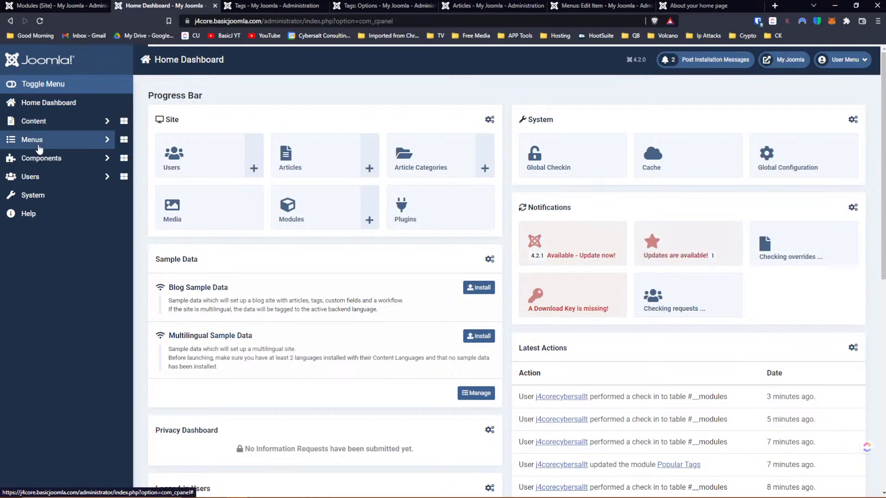
# Open the Tags component's options and review the Item Selection, List All Tags, Shared Layout, Data Entry and Integration settings.
pyautogui.click(40, 158)
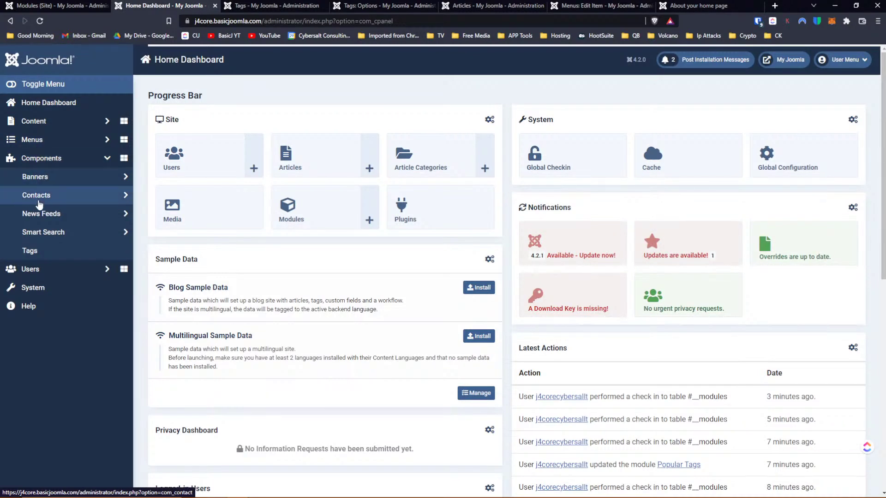
pyautogui.click(31, 251)
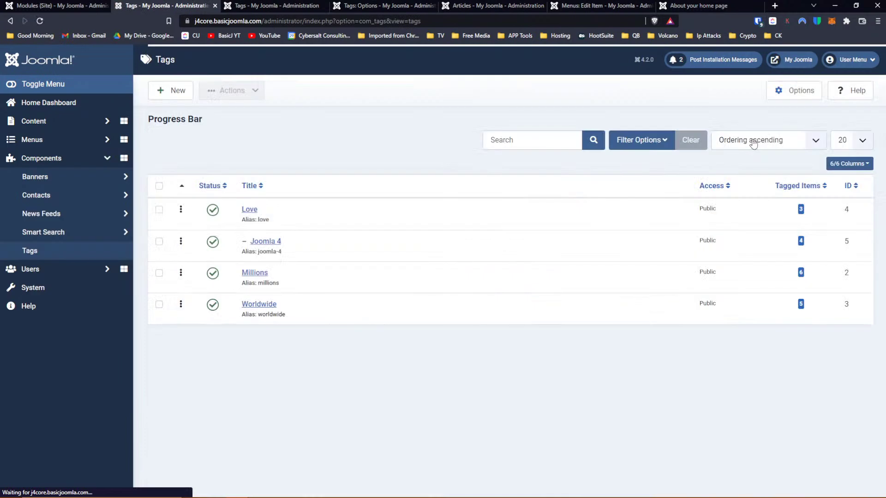
pyautogui.click(795, 90)
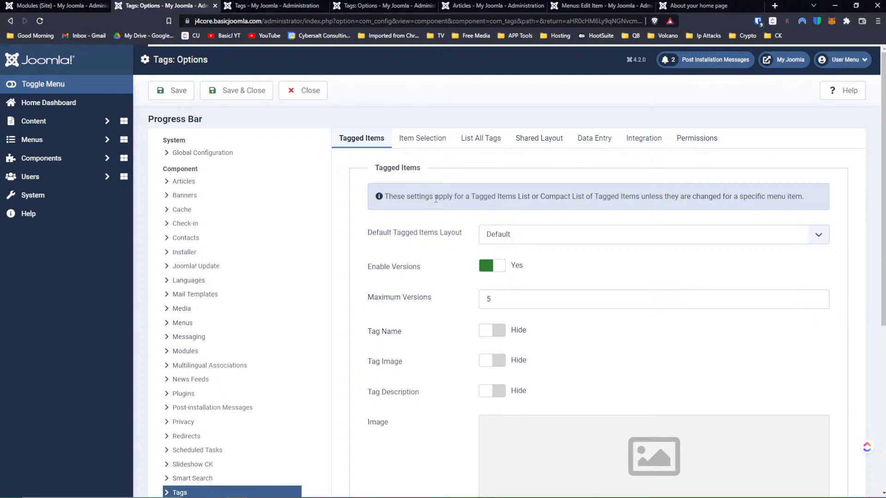
pyautogui.click(450, 151)
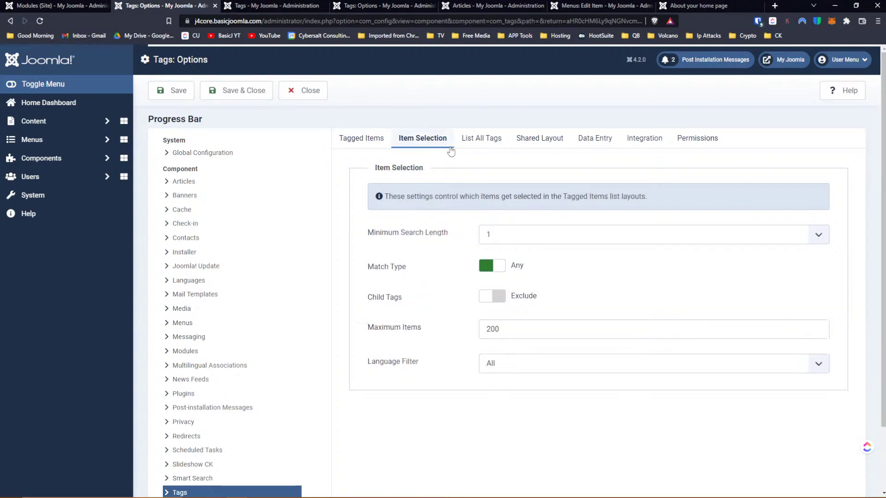
pyautogui.click(483, 142)
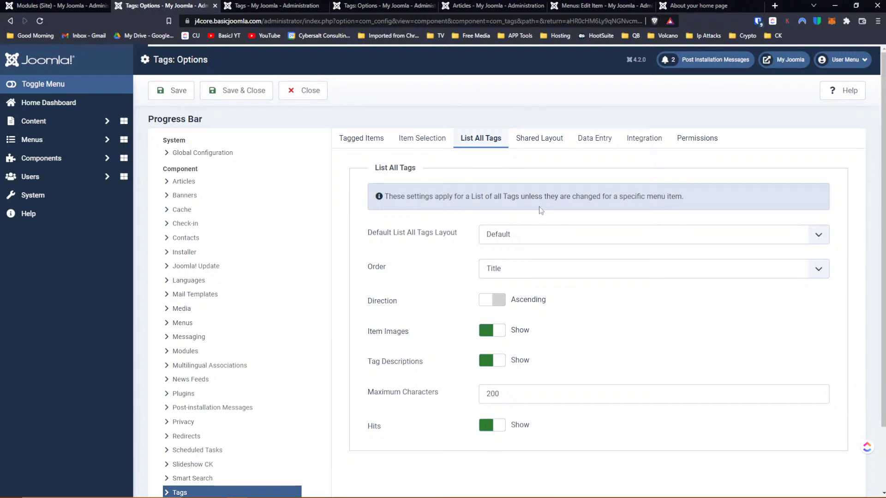
pyautogui.click(548, 139)
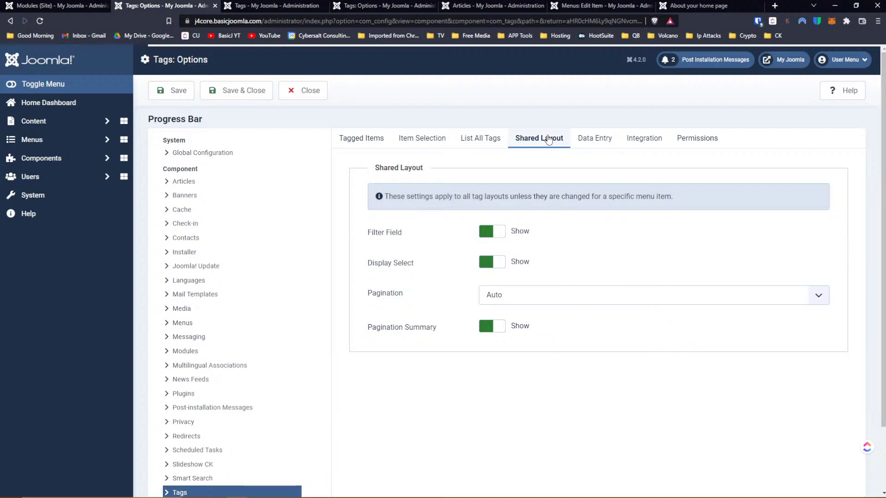
pyautogui.click(594, 140)
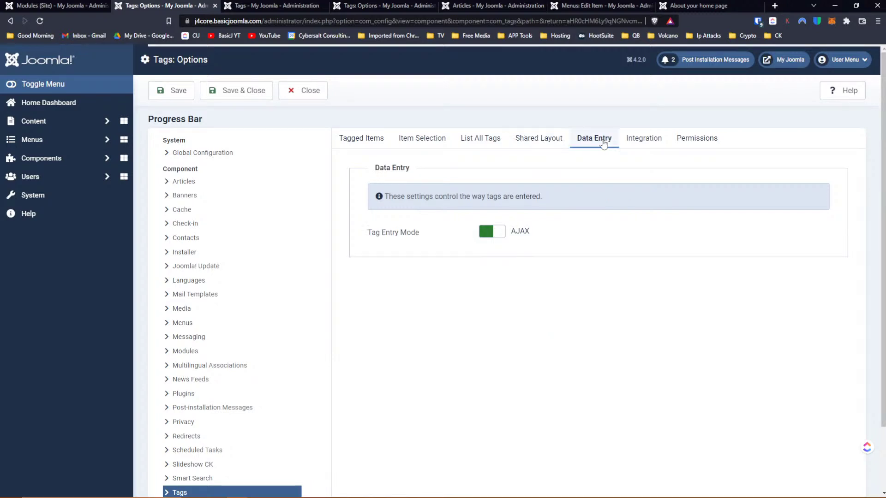
pyautogui.click(653, 142)
# Inspect the Order choices and the Direction switch for List All Tags, keeping Title and Ascending.
pyautogui.click(481, 139)
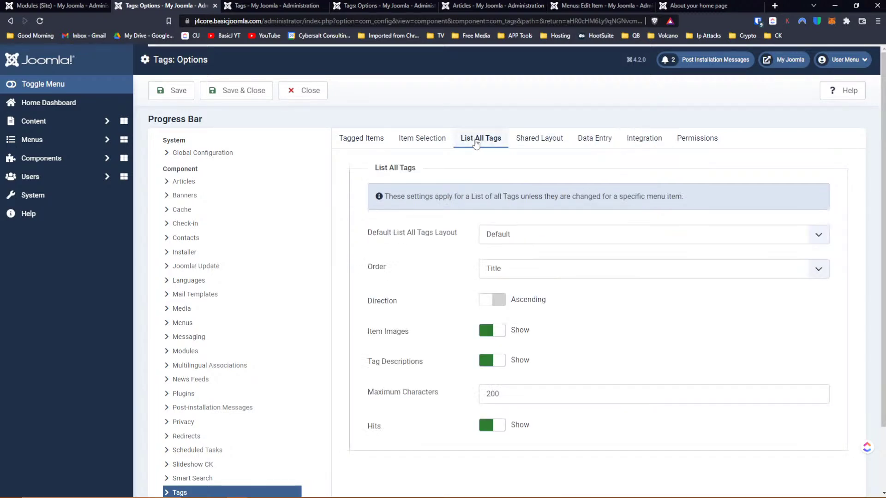
pyautogui.click(511, 272)
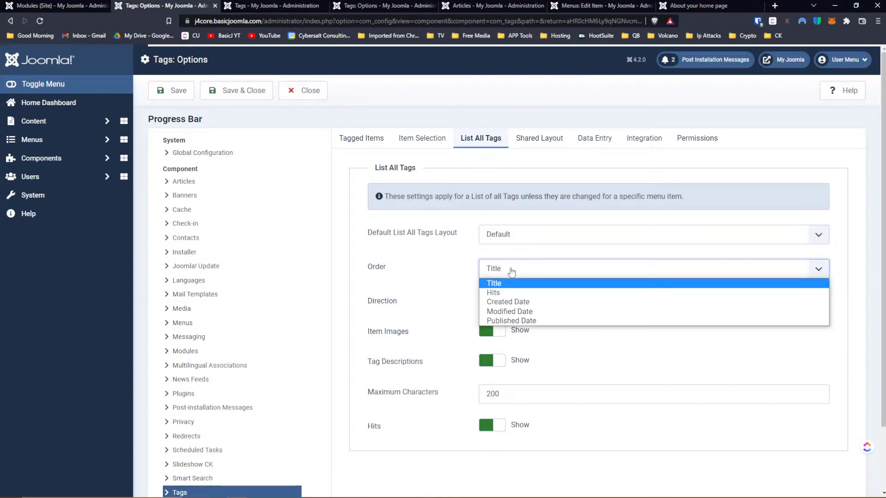
pyautogui.click(512, 272)
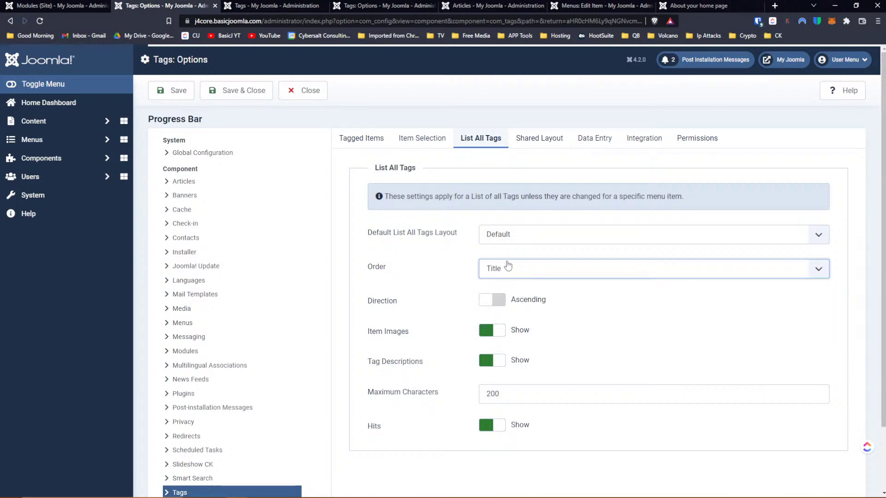
pyautogui.click(503, 305)
pyautogui.click(502, 304)
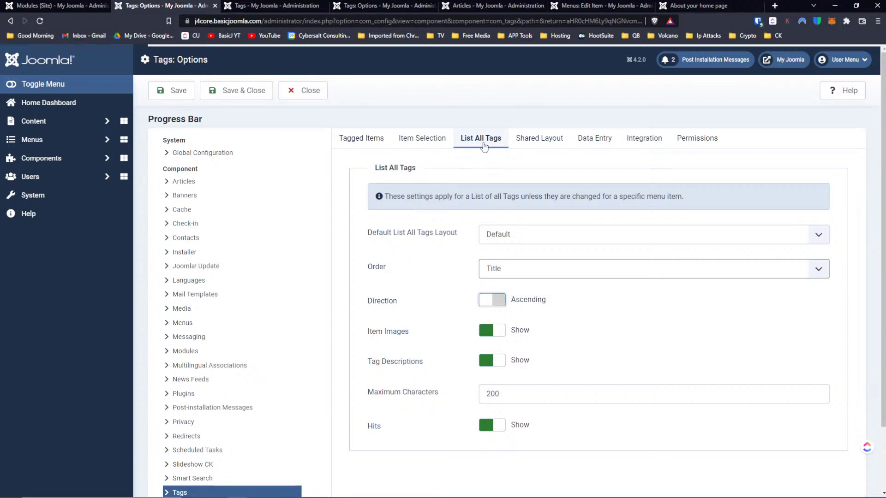
# Check the Item Selection settings and the Tagged Items order choices, keep the order as Title, and save the Tags options.
pyautogui.click(417, 143)
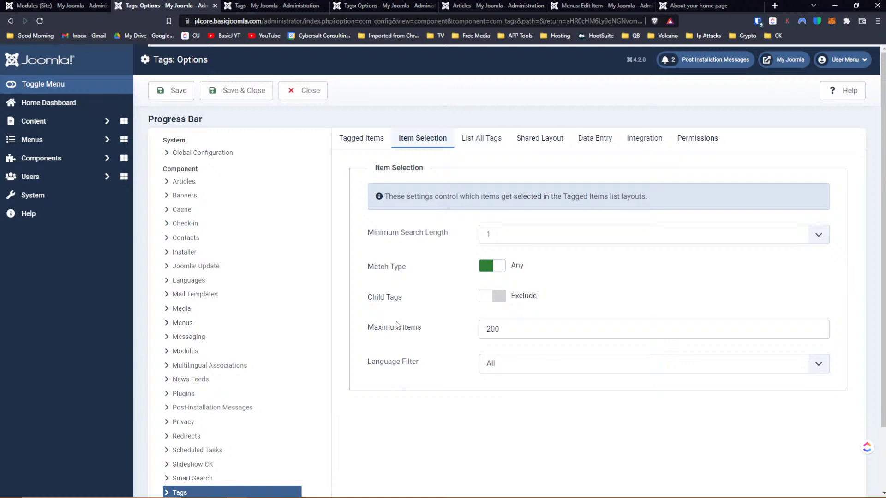
pyautogui.click(364, 140)
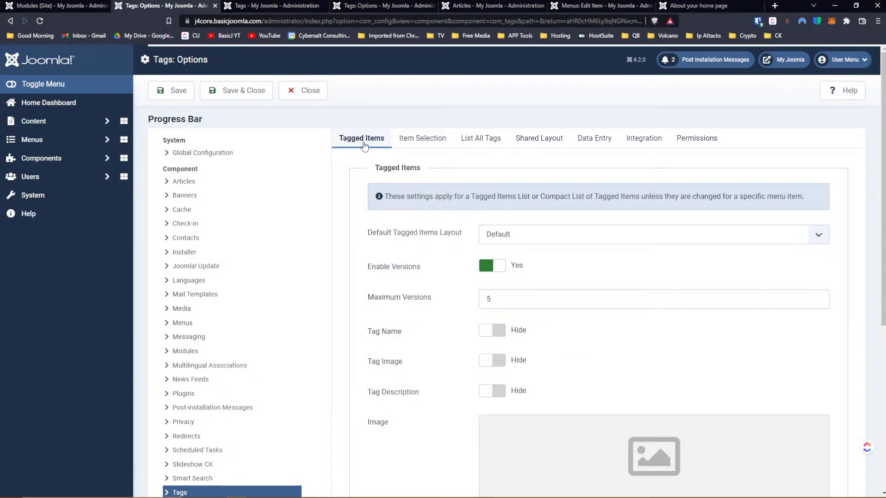
pyautogui.scroll(-5, 418, 277)
pyautogui.scroll(-1, 419, 277)
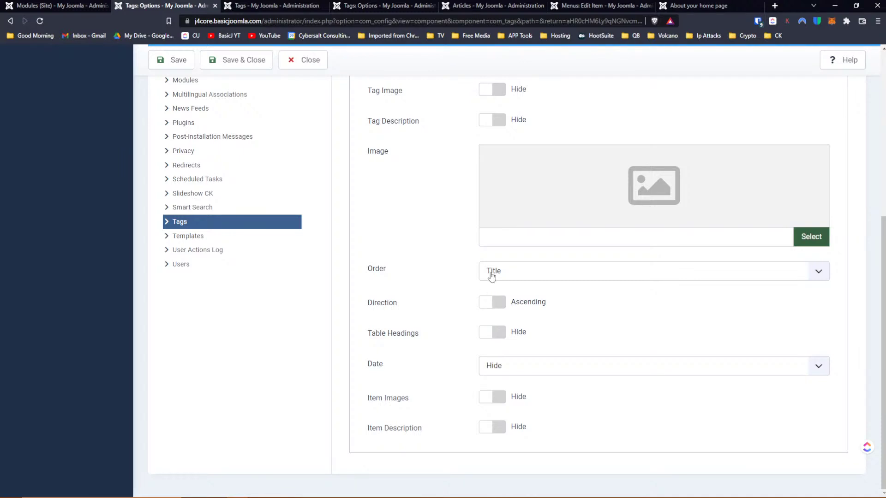
pyautogui.click(492, 276)
pyautogui.click(492, 276)
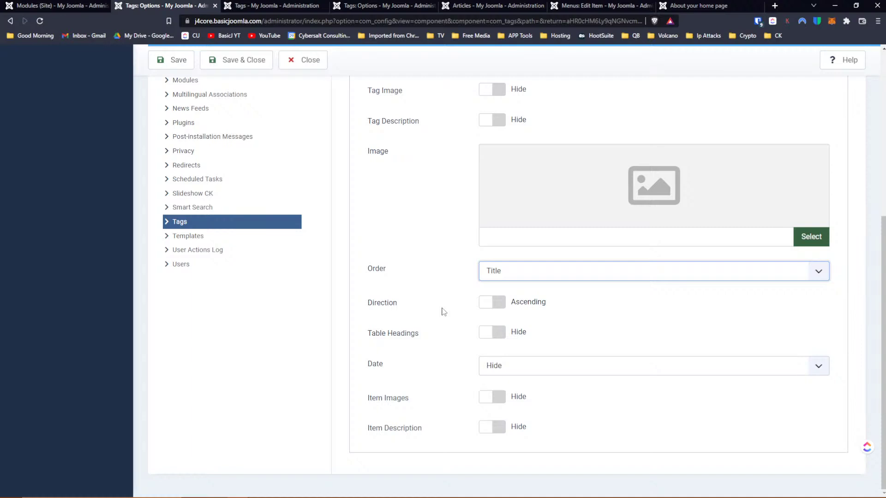
pyautogui.scroll(6, 443, 312)
pyautogui.click(175, 90)
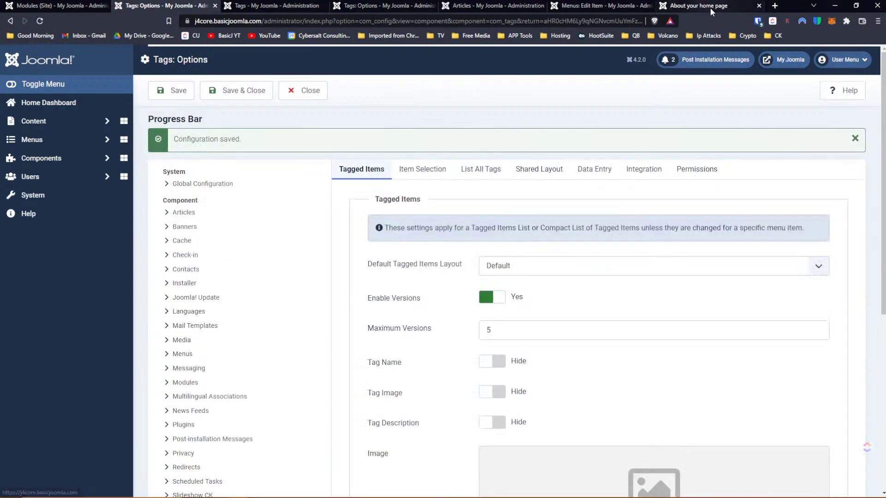
# On the site, open "Welcome to your blog" from the Similar Items module and check the order of its tags.
pyautogui.click(710, 7)
pyautogui.scroll(-4, 529, 154)
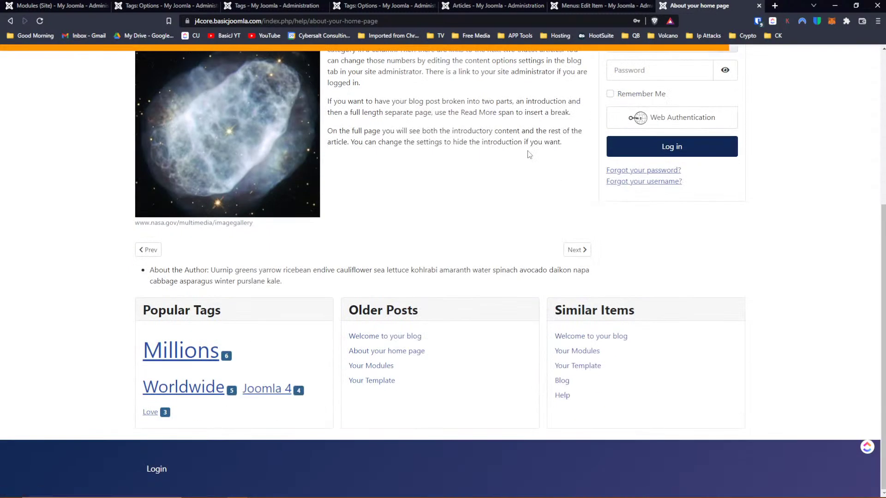
pyautogui.click(600, 335)
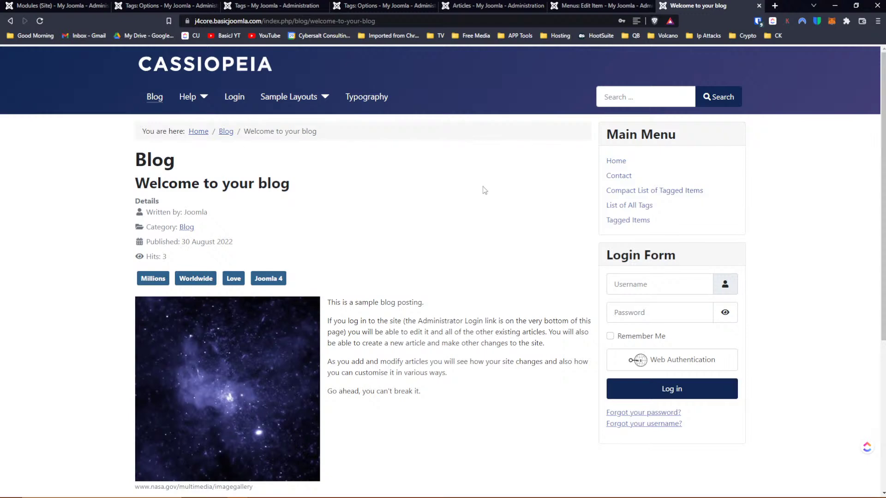
pyautogui.scroll(-3, 485, 190)
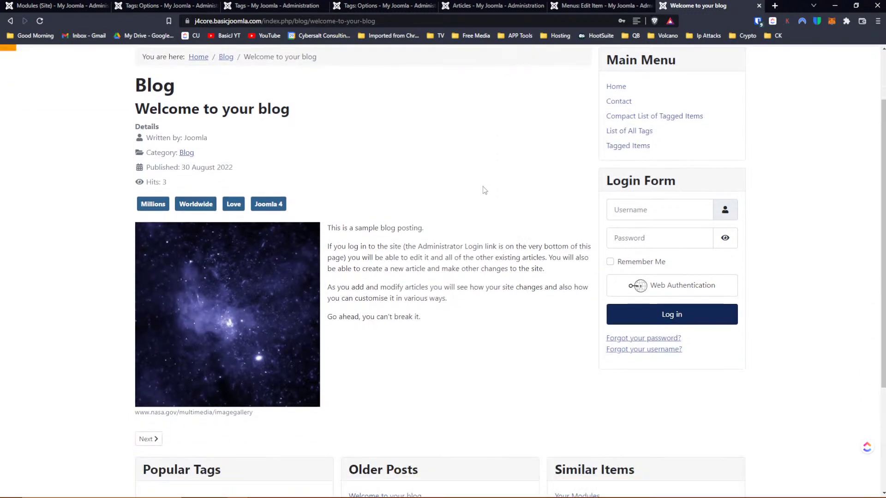
pyautogui.scroll(3, 483, 189)
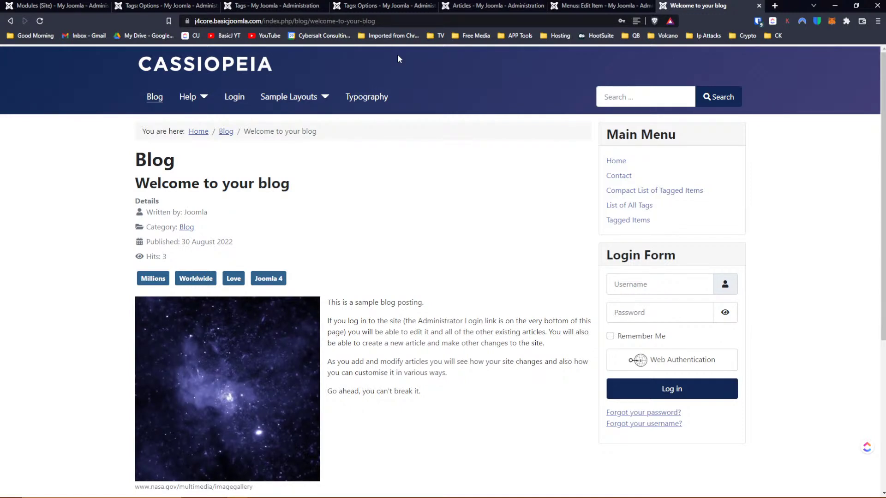
# Check the tags shown on the site's Help page and Blog article listing, and return to the Tags options.
pyautogui.click(191, 99)
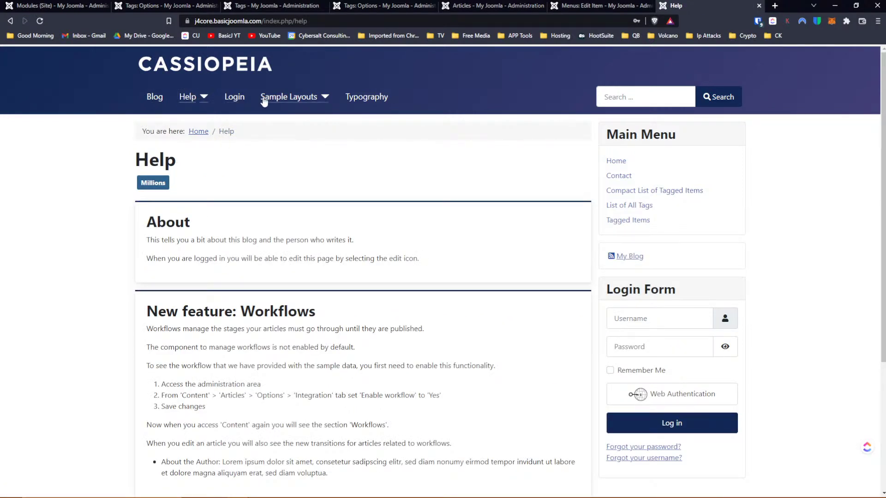
pyautogui.click(155, 100)
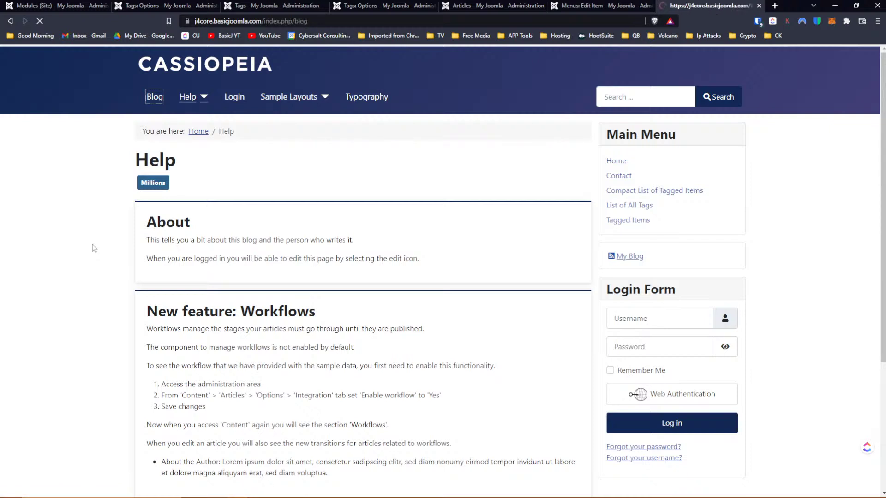
pyautogui.scroll(-2, 88, 229)
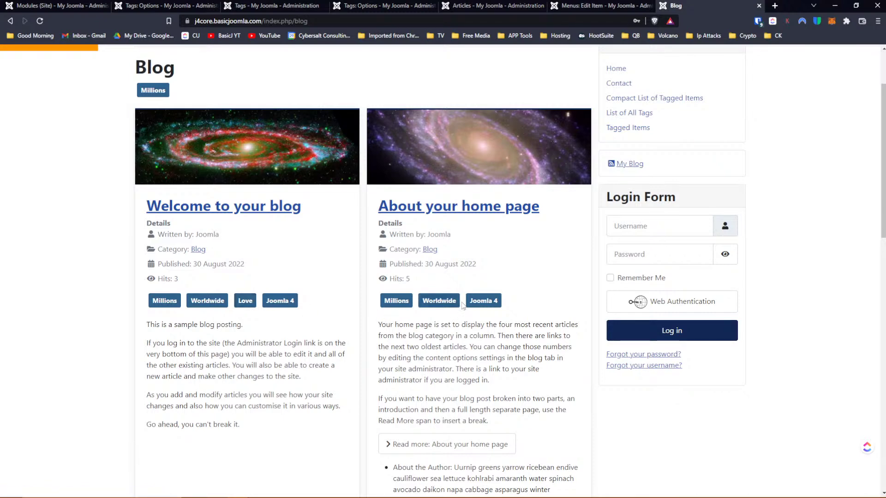
pyautogui.scroll(-7, 663, 300)
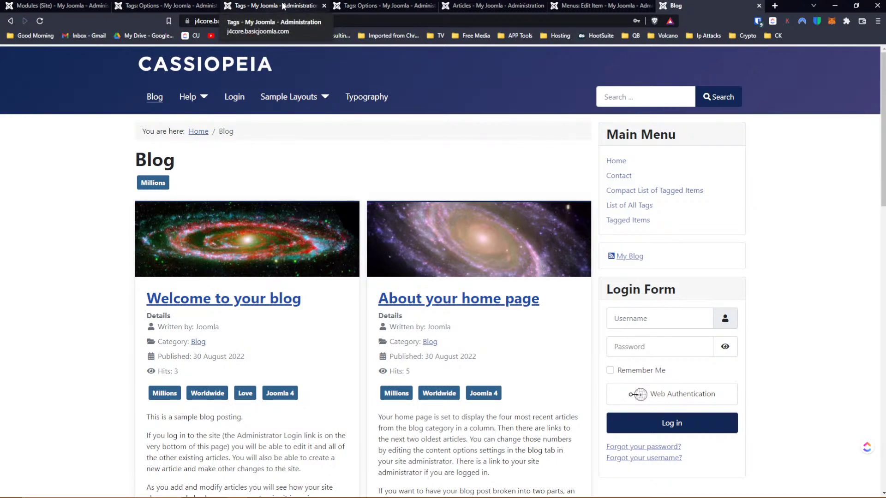
pyautogui.click(168, 6)
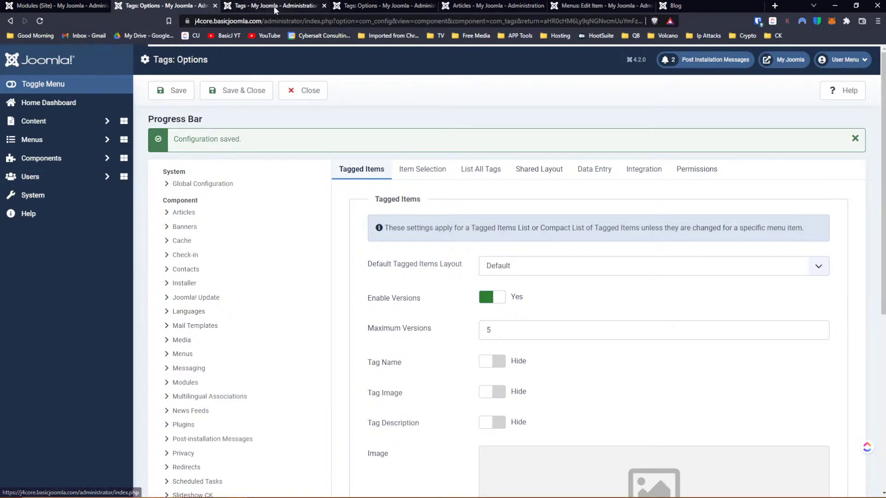
# Open the Tagged Items menu item of the Main Menu for editing.
pyautogui.hotkey('ctrl', 'Tab')
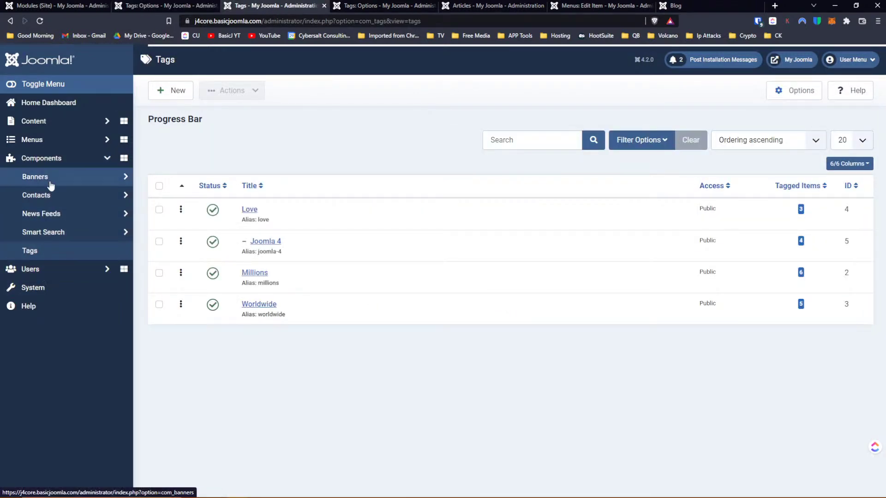
pyautogui.click(43, 142)
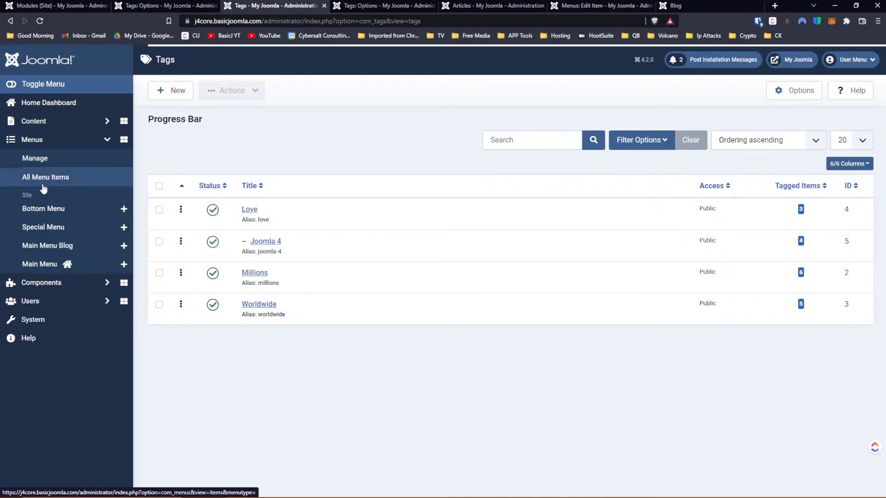
pyautogui.click(46, 262)
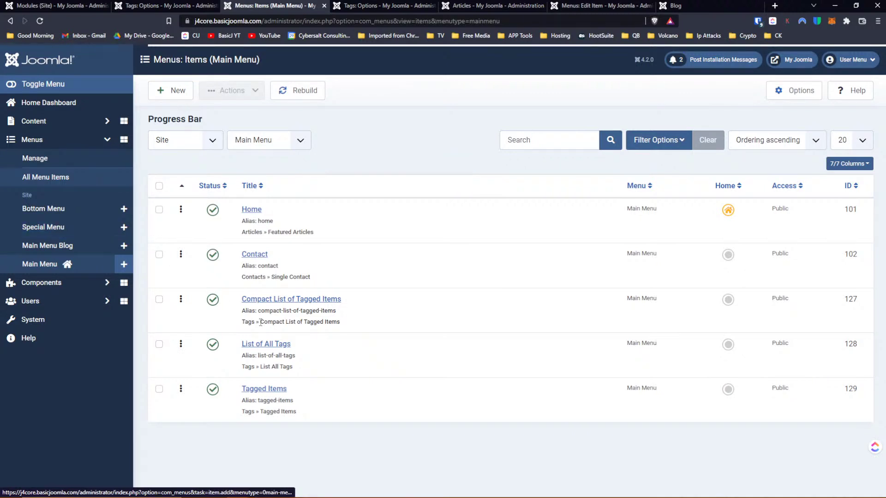
pyautogui.click(280, 392)
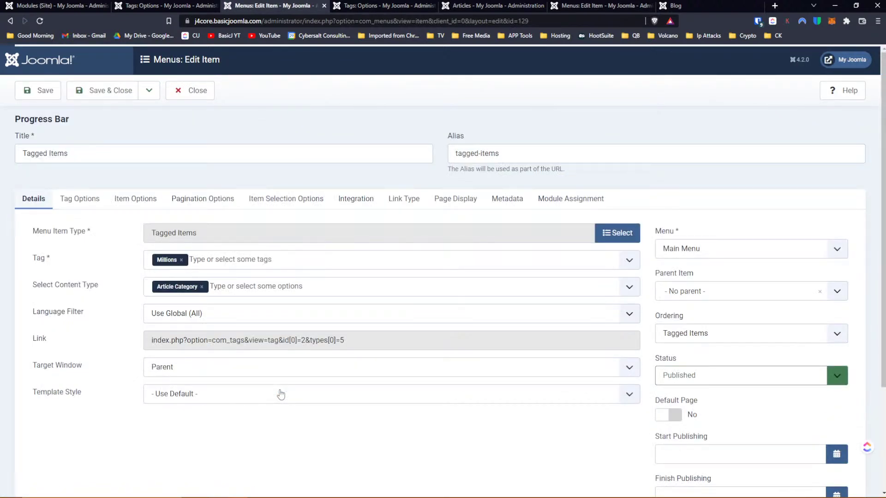
# Review the menu item's settings for items, pagination, item selection, integration, link type, page display and metadata.
pyautogui.click(154, 201)
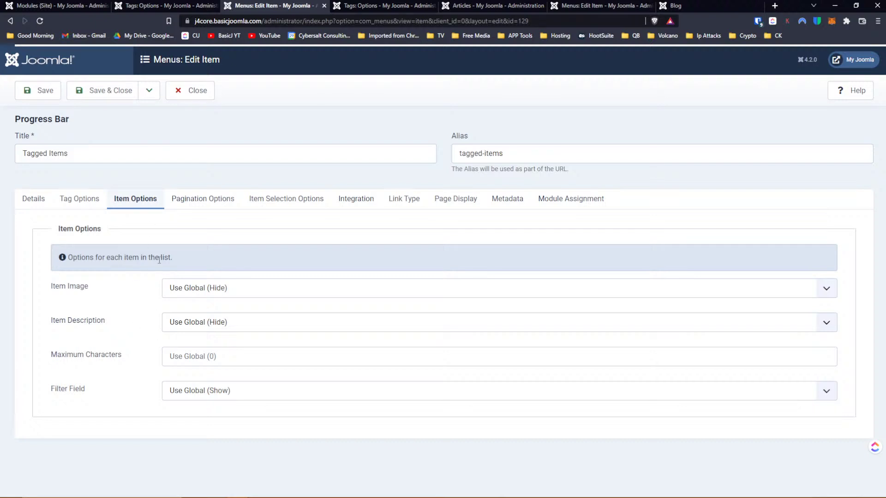
pyautogui.click(202, 203)
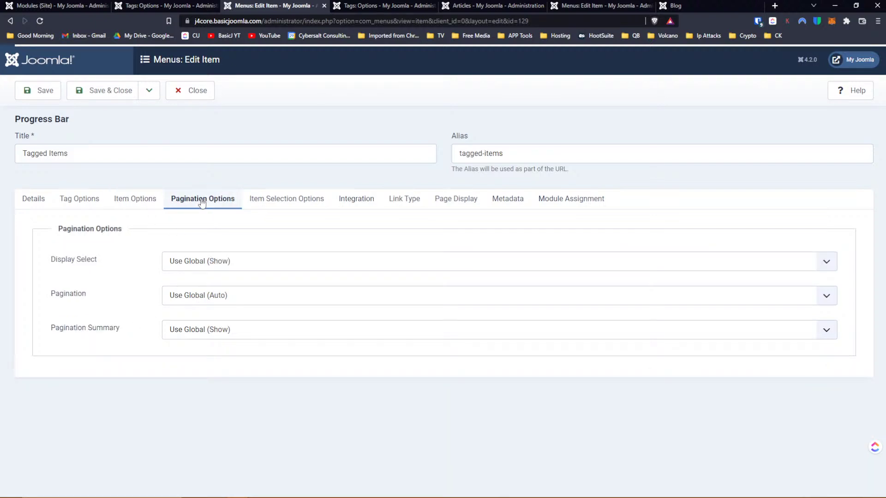
pyautogui.click(276, 204)
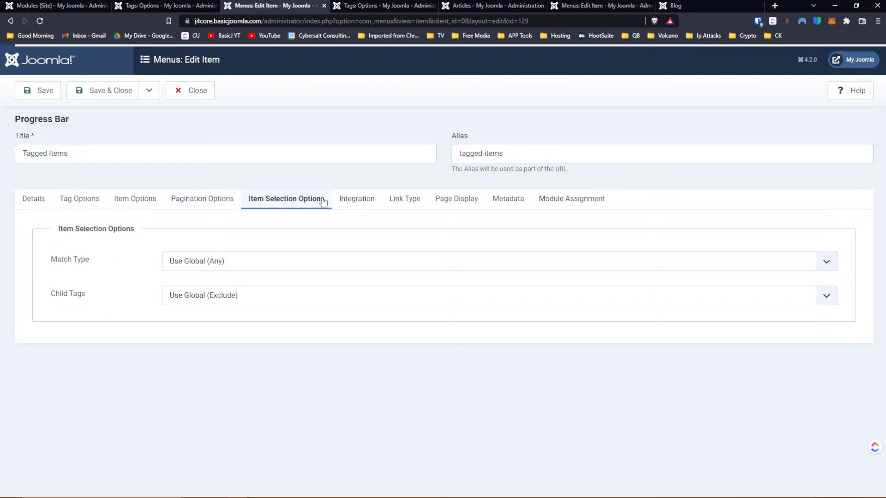
pyautogui.click(370, 203)
pyautogui.click(418, 203)
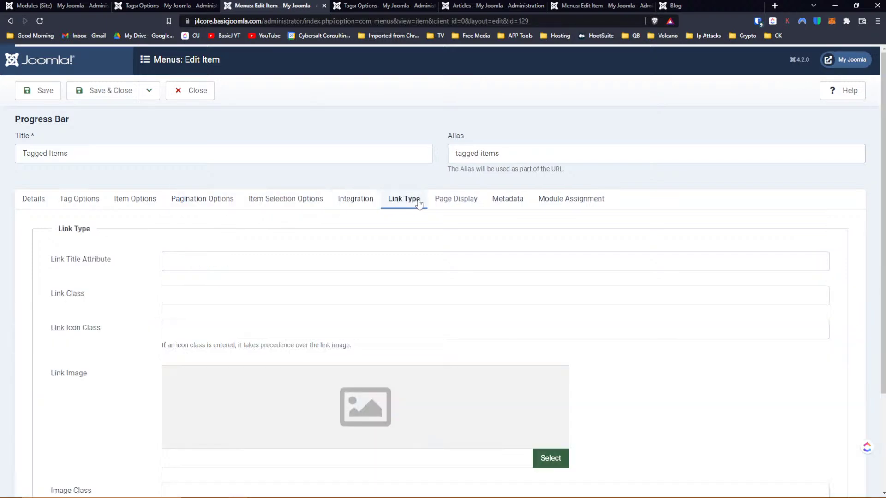
pyautogui.click(437, 204)
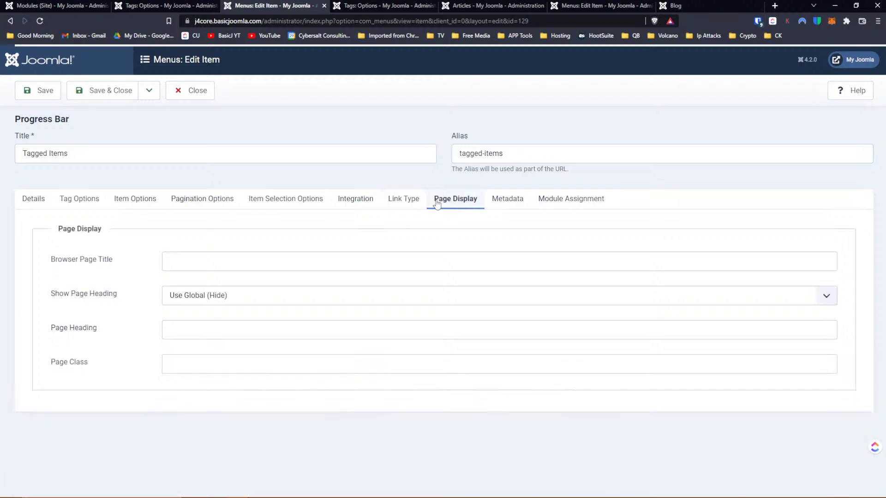
pyautogui.click(510, 201)
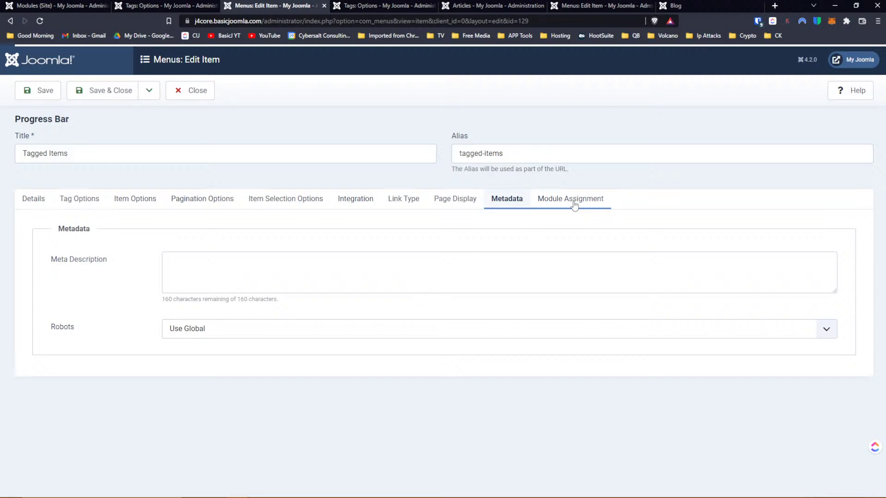
# Check the Order and Direction choices in the menu item's Tag Options, keeping the Use Global settings.
pyautogui.click(100, 201)
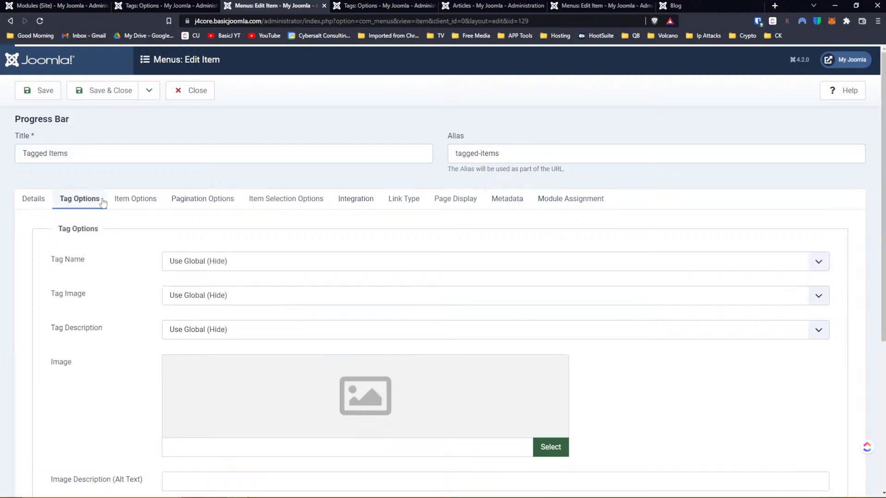
pyautogui.scroll(-5, 112, 252)
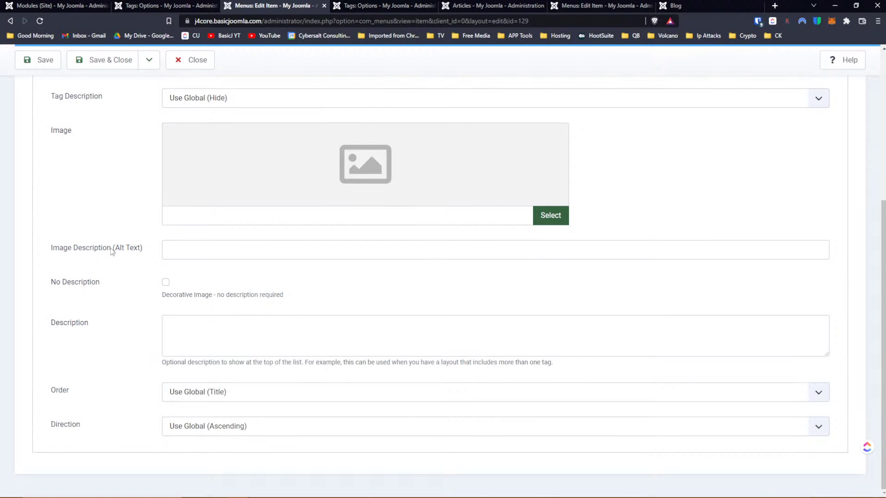
pyautogui.click(220, 395)
pyautogui.click(218, 394)
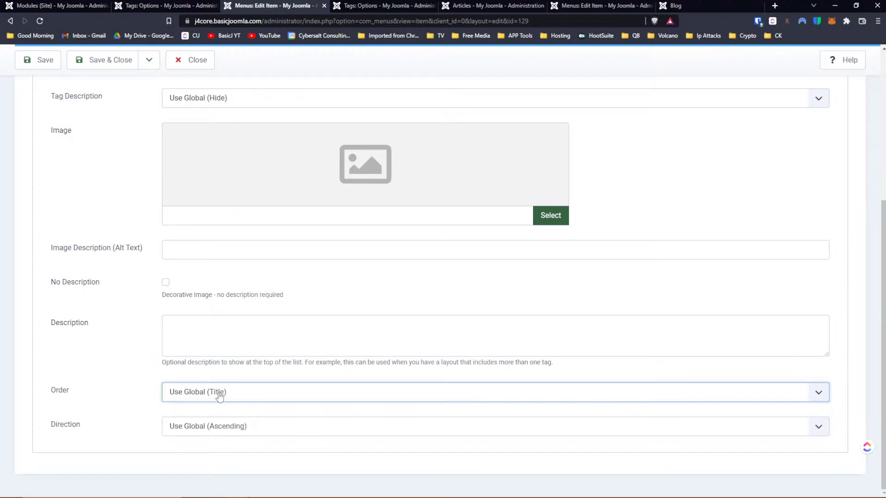
pyautogui.click(224, 427)
pyautogui.click(224, 427)
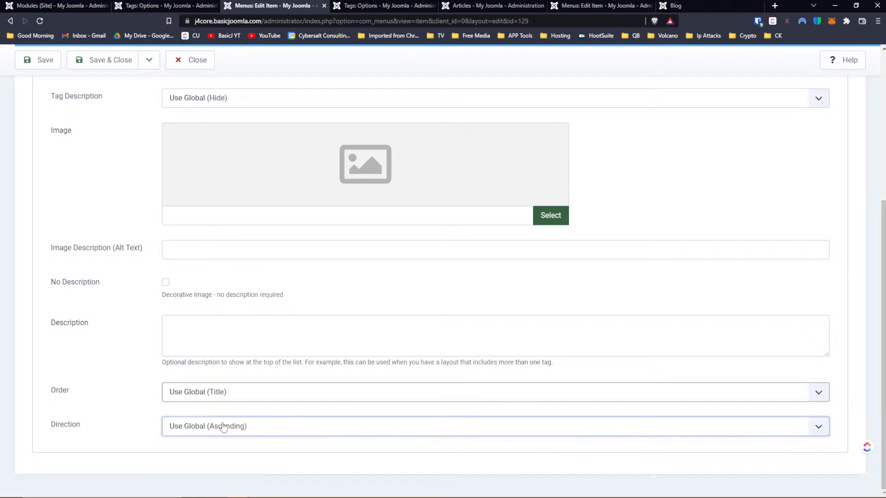
pyautogui.scroll(5, 40, 291)
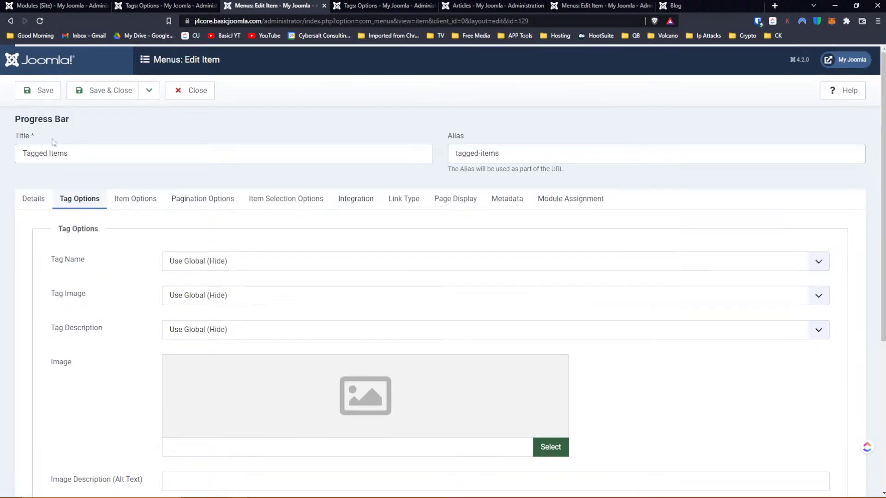
# Check the Template Style and Tag choices in the Tagged Items details, and close the menu item without changing it.
pyautogui.click(34, 198)
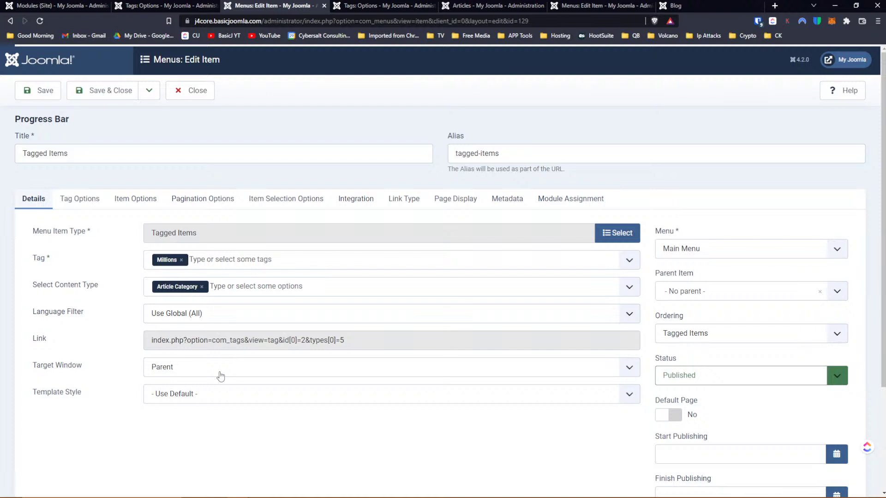
pyautogui.click(224, 396)
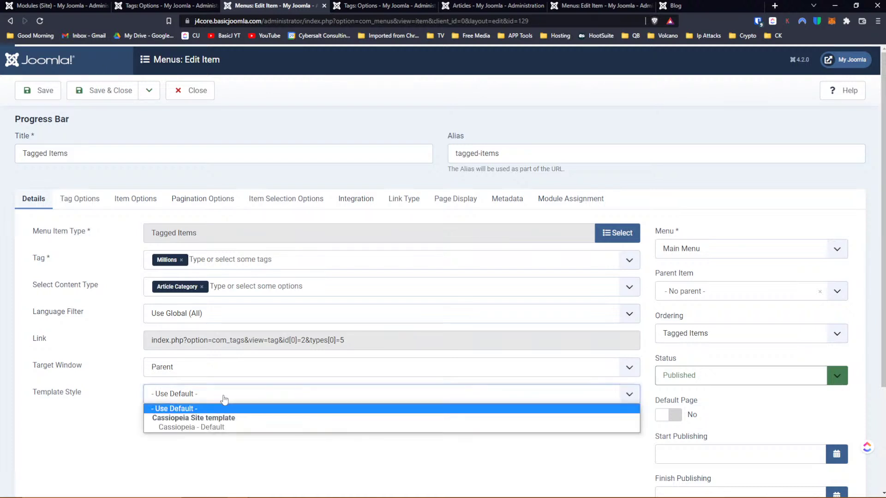
pyautogui.click(224, 400)
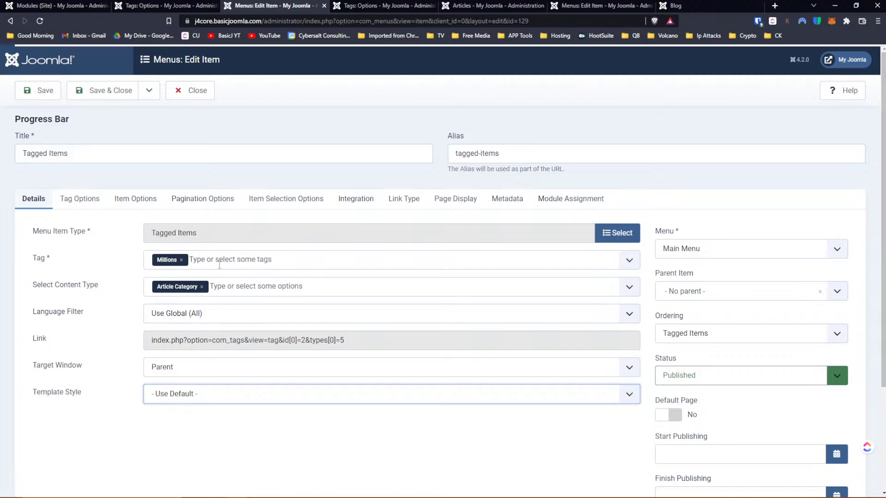
pyautogui.click(220, 265)
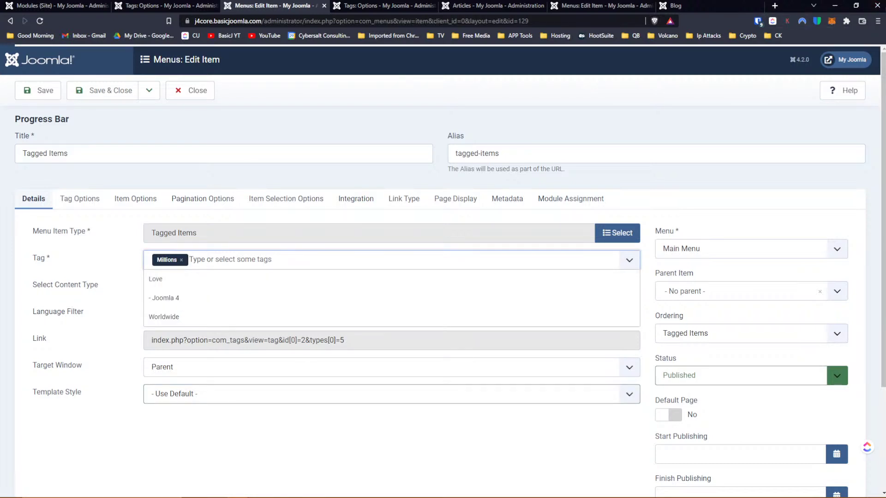
pyautogui.click(189, 95)
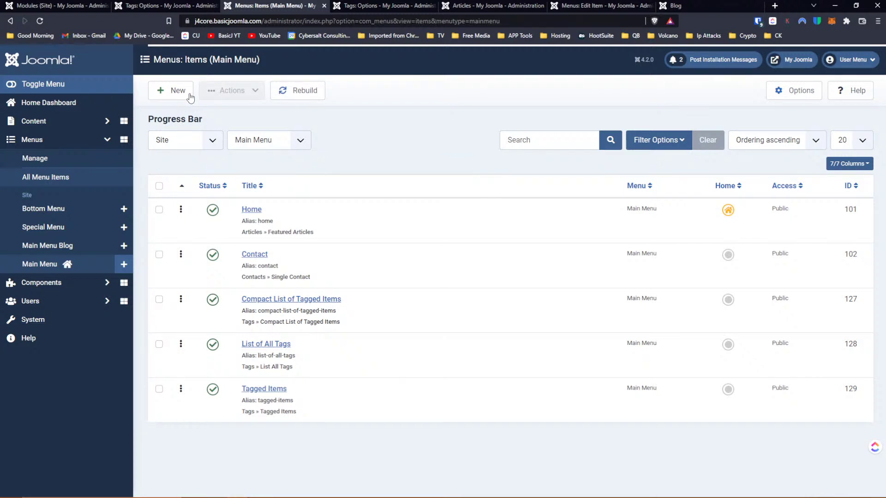
# Search Google in a new browser tab for "change order of tags sowing in article joomla".
pyautogui.click(775, 6)
pyautogui.click(550, 21)
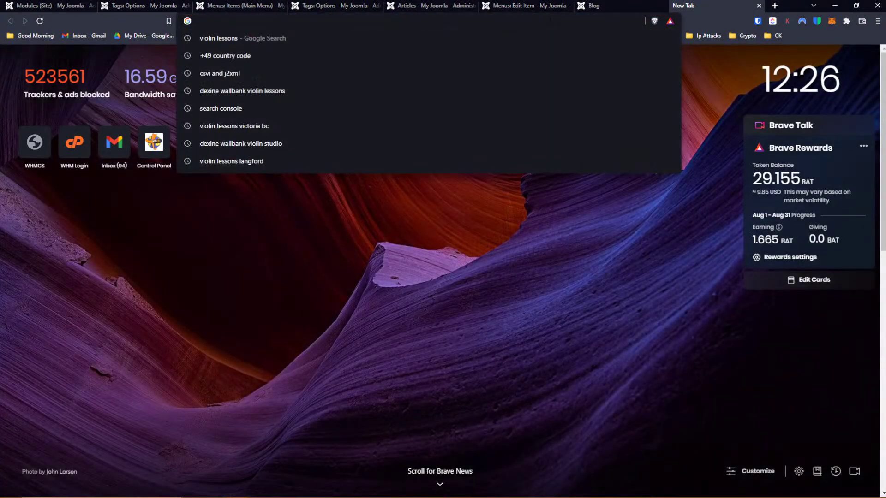
pyautogui.write('change order of tags sowing in article joomla')
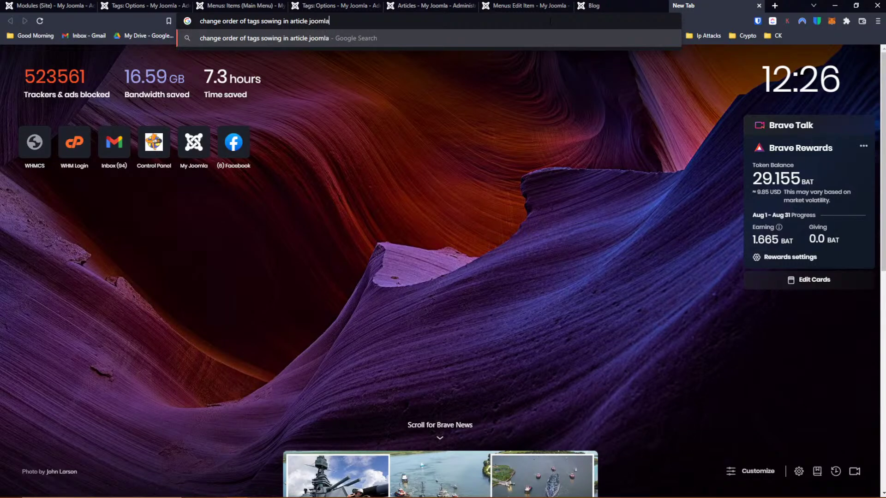
pyautogui.press('Return')
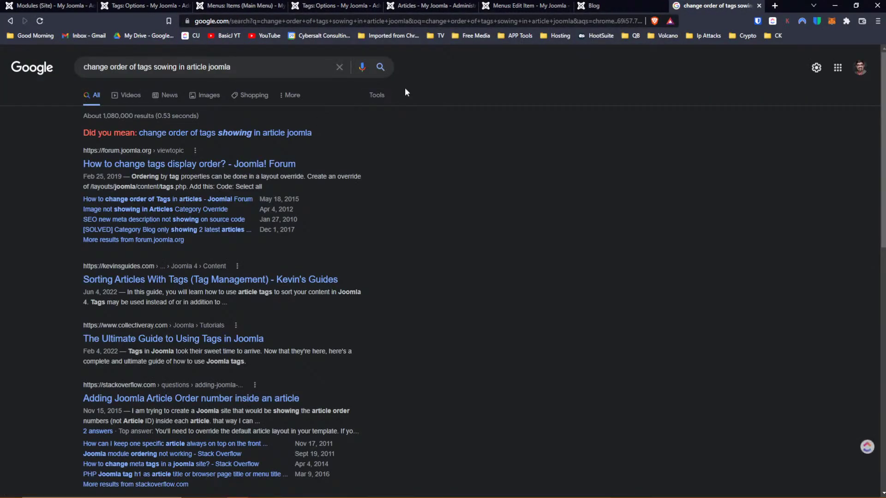
# Open the Joomla! Forum result "How to change tags display order?" in a separate tab and read the thread's replies.
pyautogui.rightClick(201, 163)
pyautogui.click(208, 169)
pyautogui.click(710, 7)
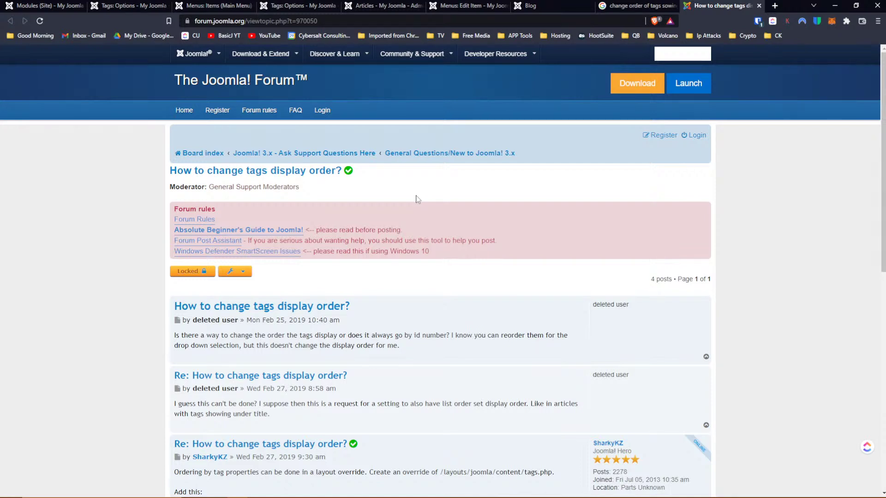
pyautogui.scroll(-2, 418, 200)
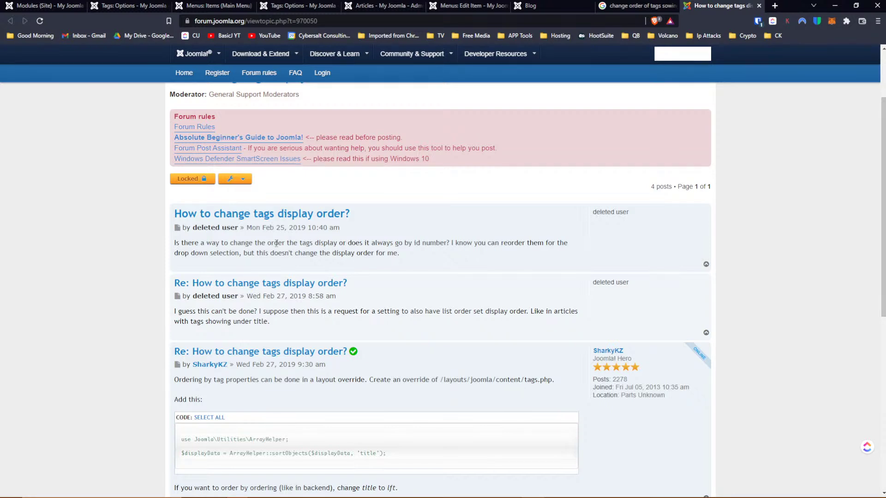
pyautogui.scroll(-3, 276, 243)
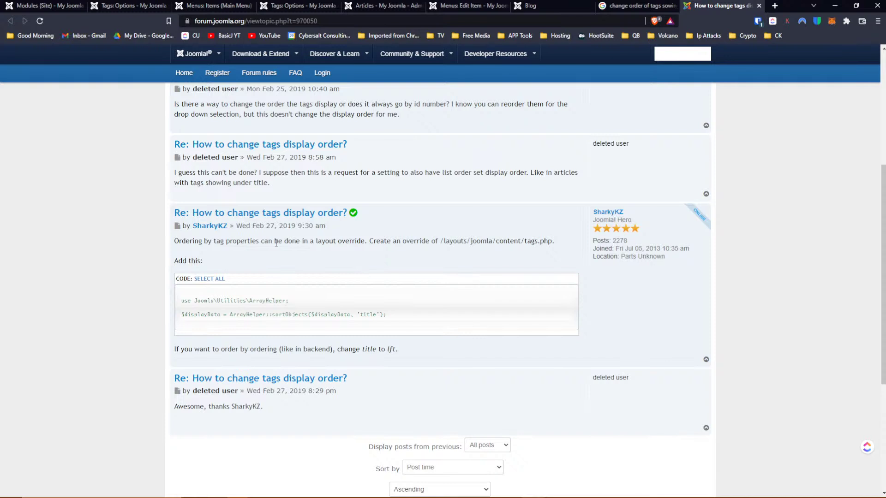
pyautogui.scroll(-3, 276, 243)
pyautogui.scroll(2, 273, 247)
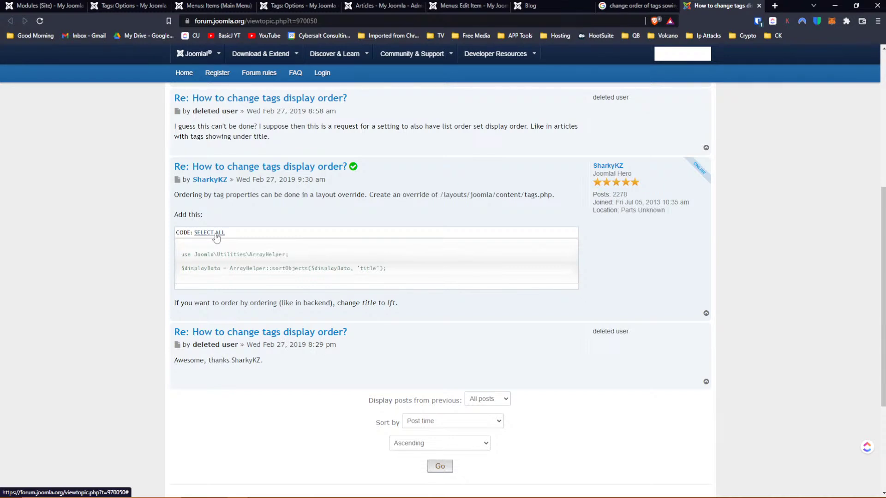
pyautogui.scroll(-2, 217, 237)
pyautogui.scroll(2, 216, 237)
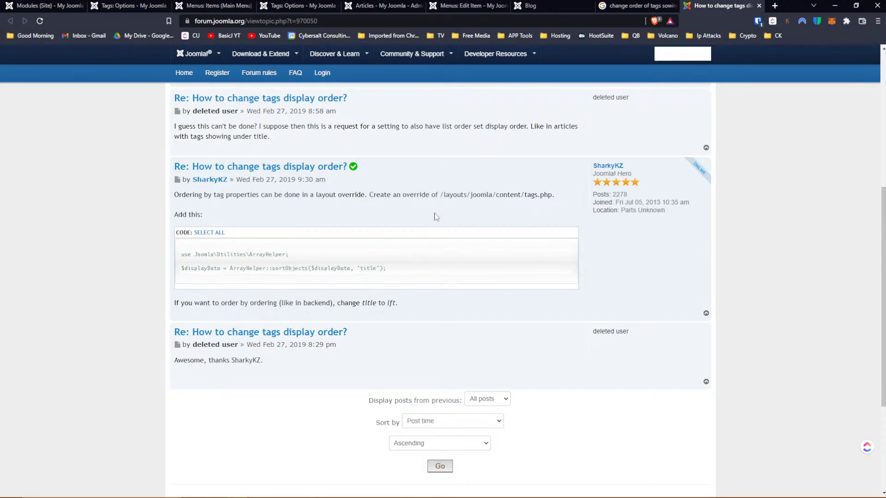
# Copy the two-line ArrayHelper code snippet that sorts the tags by title from the forum's accepted reply.
pyautogui.moveTo(391, 272); pyautogui.dragTo(181, 255)
pyautogui.rightClick(216, 252)
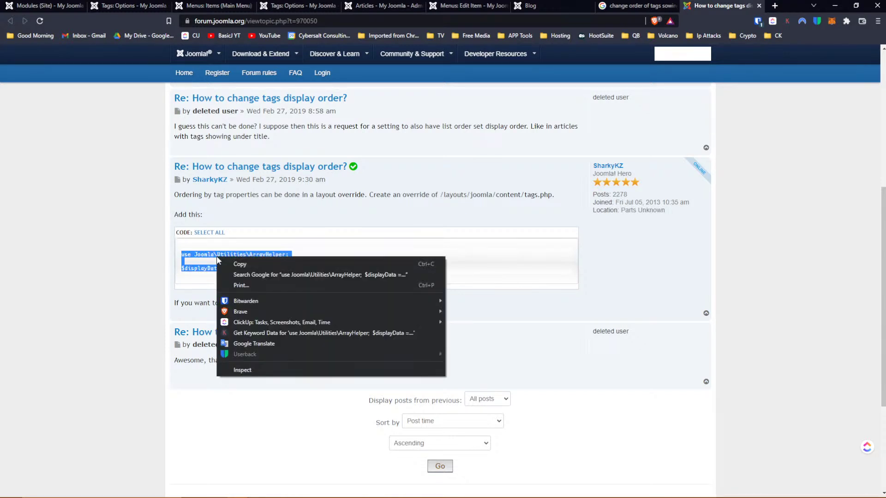
pyautogui.click(226, 267)
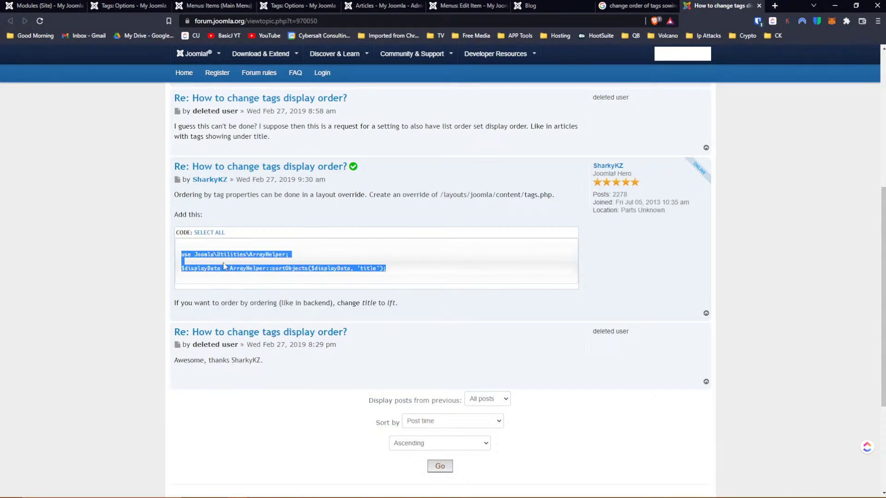
# Return to the Google results and look through the other hits on changing the tag order.
pyautogui.click(637, 6)
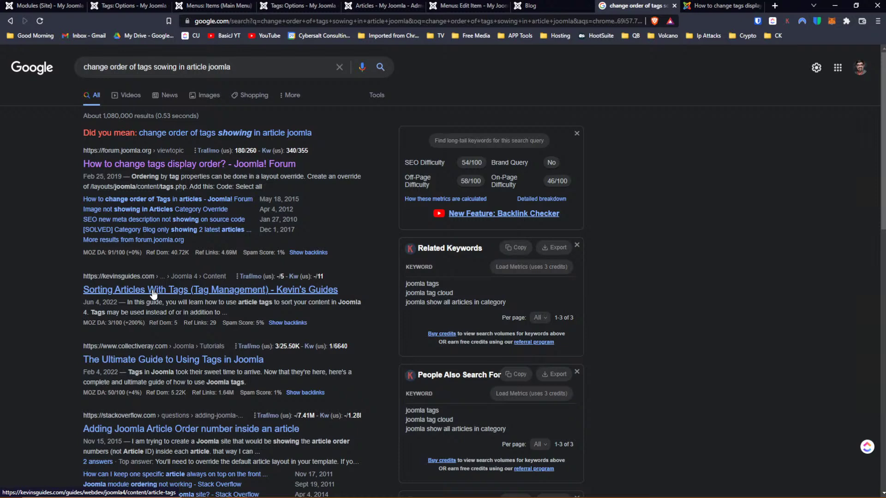
pyautogui.scroll(-2, 257, 259)
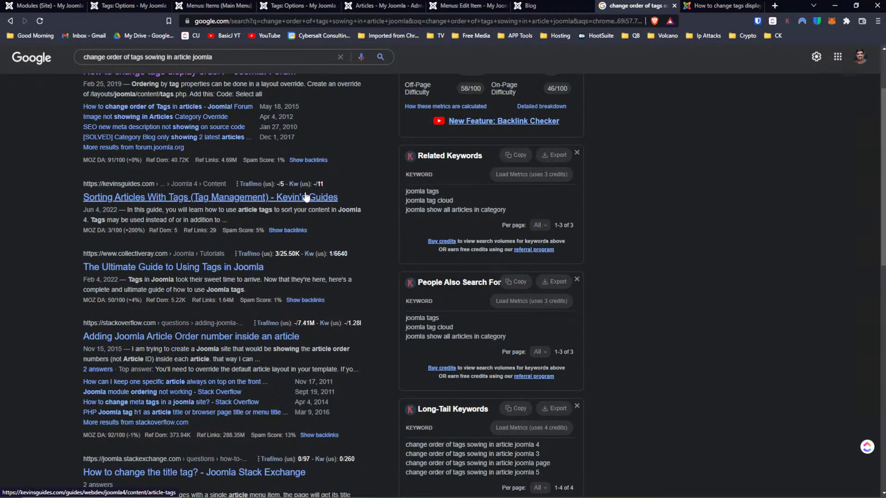
pyautogui.scroll(-2, 306, 196)
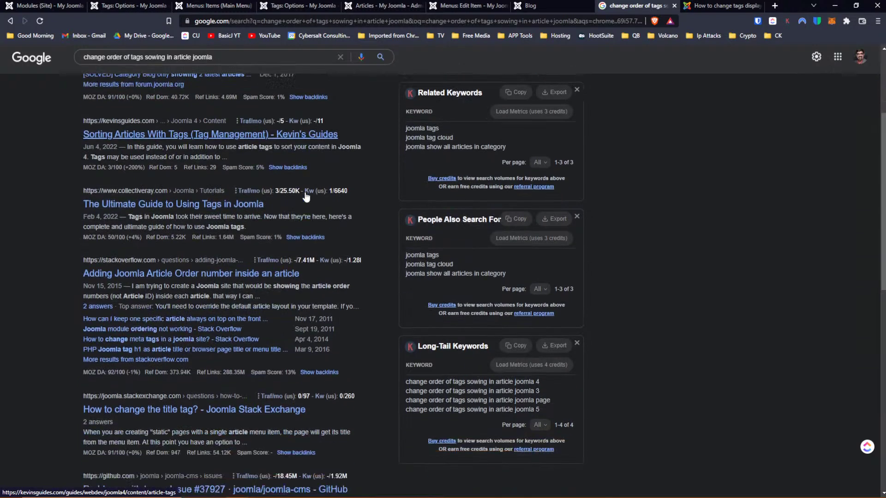
pyautogui.scroll(-2, 305, 196)
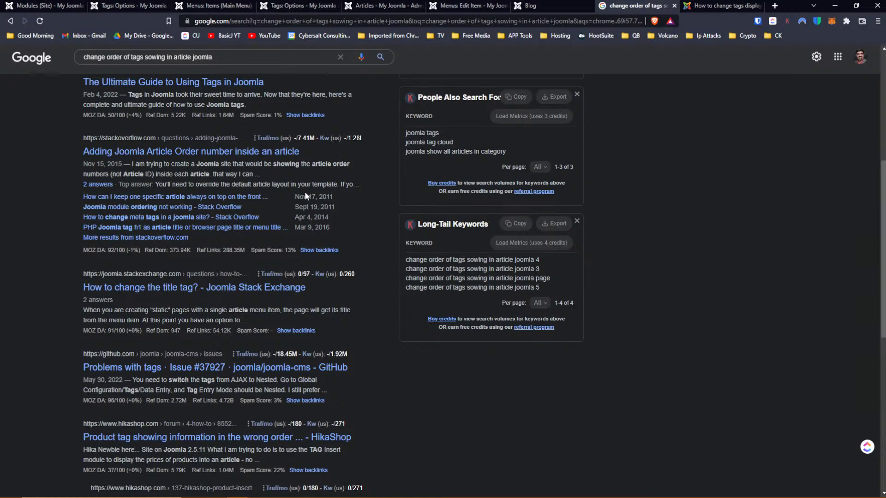
pyautogui.scroll(-4, 305, 191)
pyautogui.scroll(10, 304, 192)
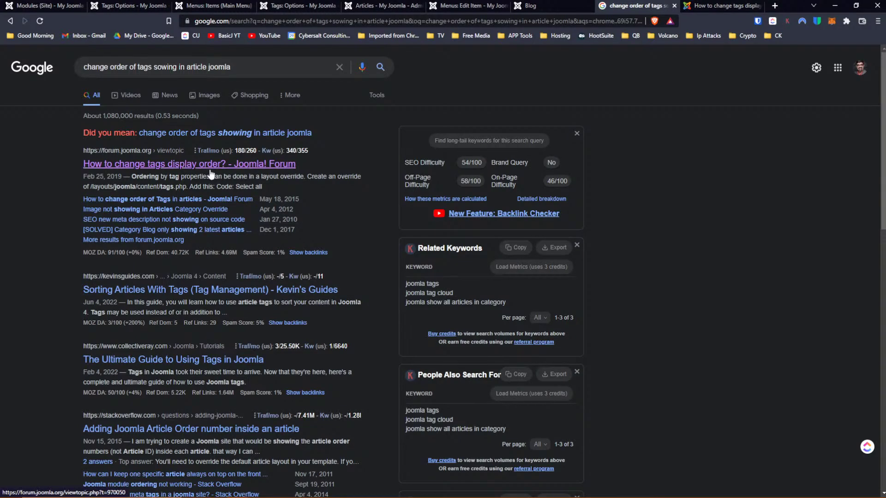
# Copy the selected two-line ArrayHelper snippet again from the forum's accepted reply.
pyautogui.click(712, 7)
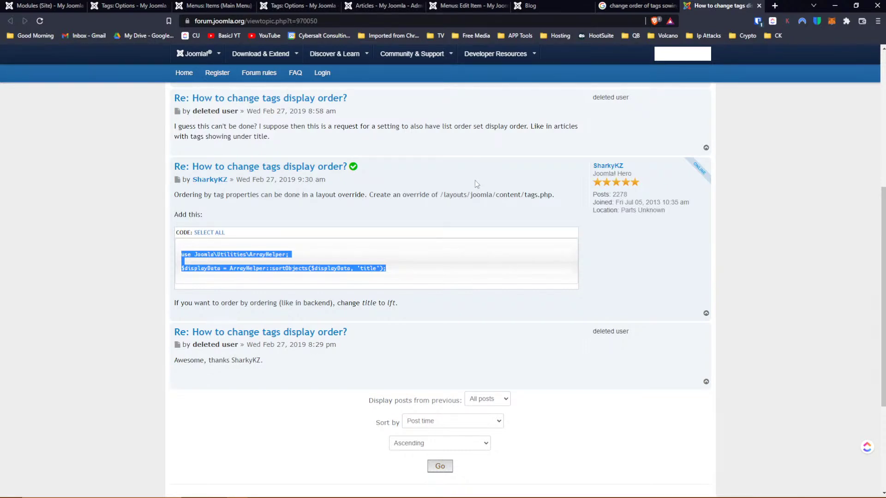
pyautogui.rightClick(285, 249)
pyautogui.click(303, 256)
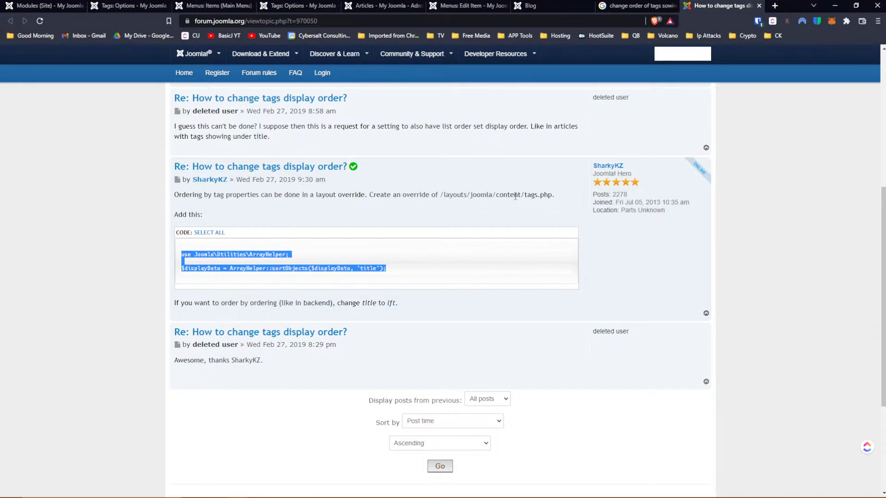
# Open the Cassiopeia site template in the Joomla administrator and show its list of overrides that can be created.
pyautogui.click(147, 10)
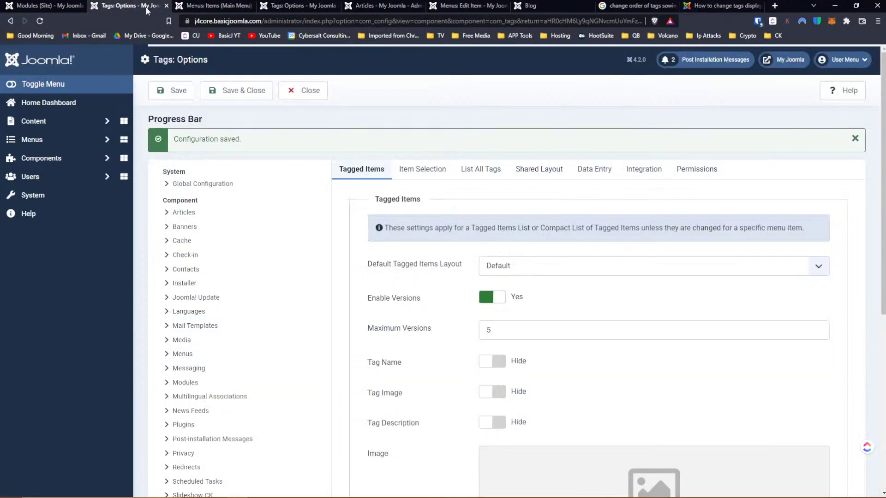
pyautogui.click(30, 196)
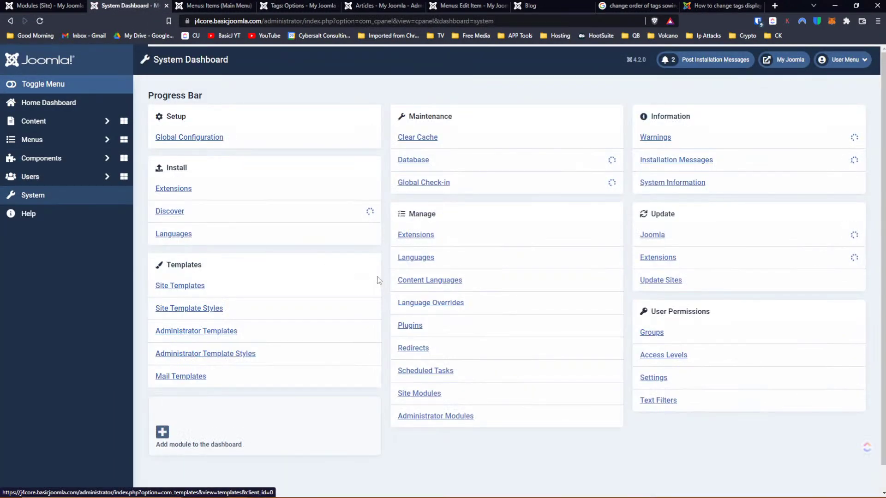
pyautogui.click(168, 287)
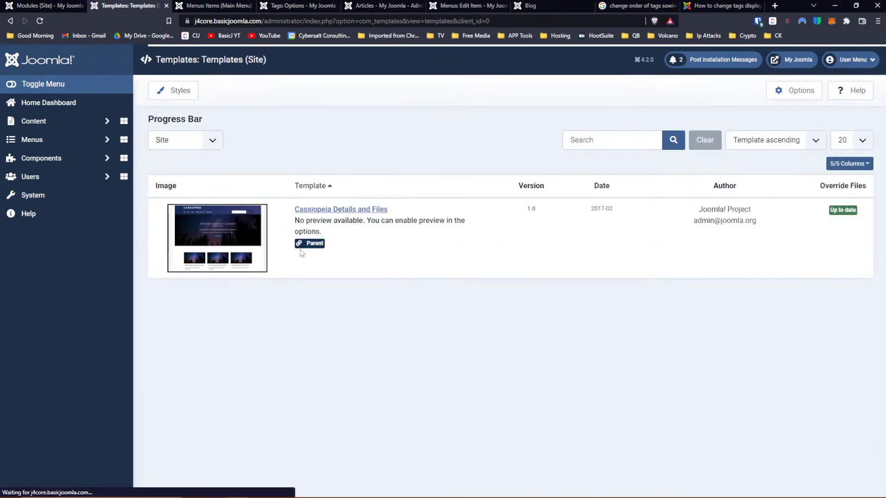
pyautogui.click(364, 210)
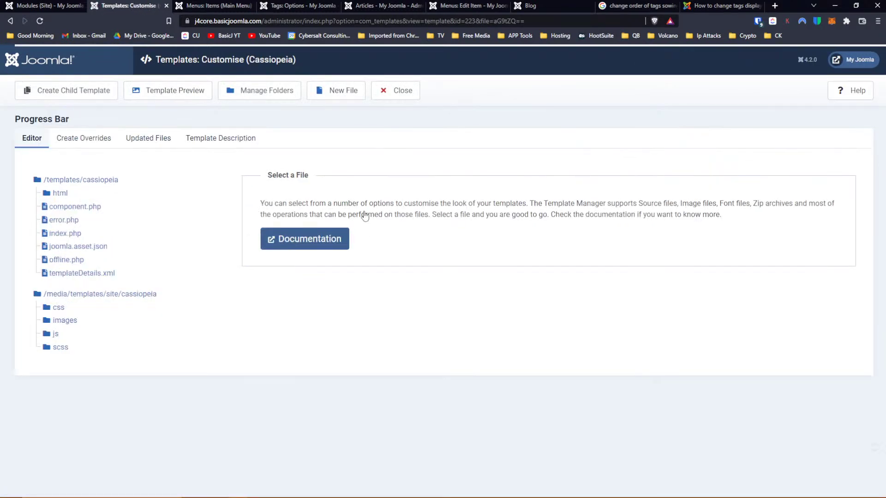
pyautogui.click(83, 138)
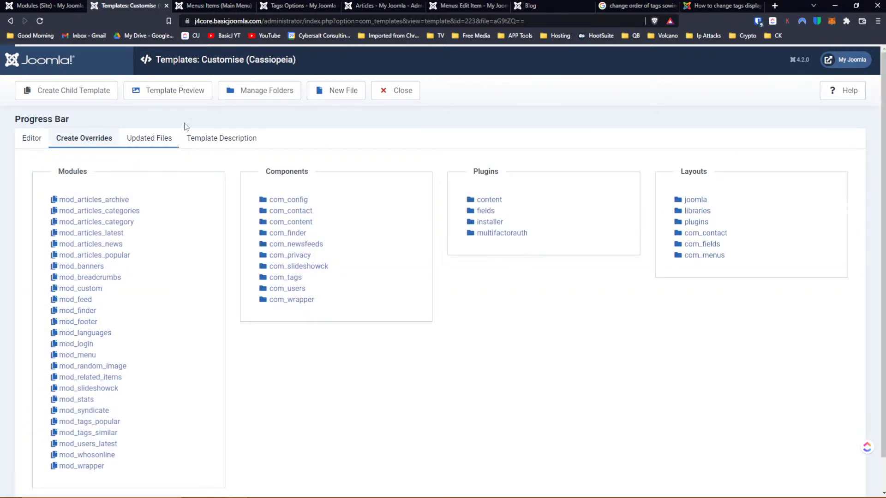
# Check the override path in the forum reply and create a layout override of joomla/content in Cassiopeia.
pyautogui.click(707, 6)
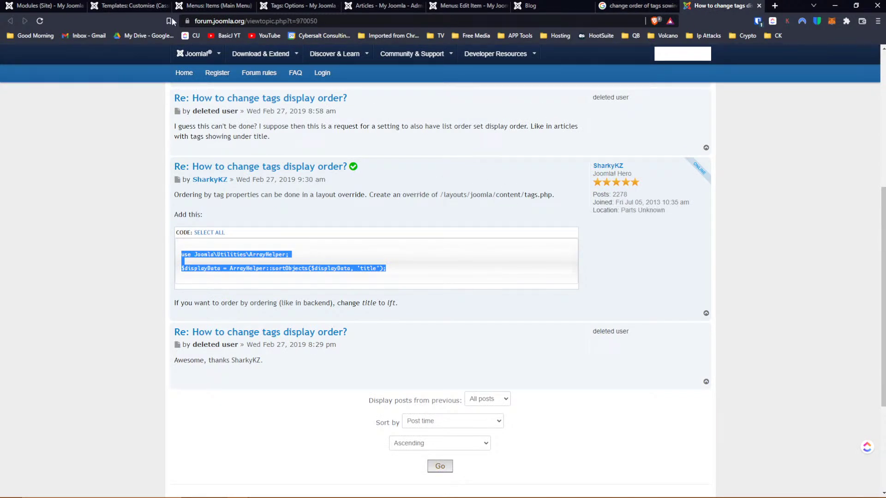
pyautogui.click(139, 6)
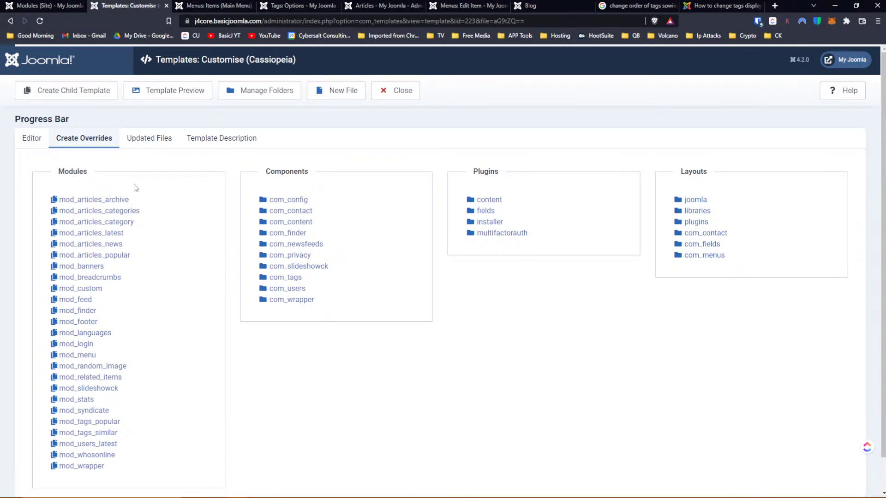
pyautogui.click(700, 201)
pyautogui.click(705, 224)
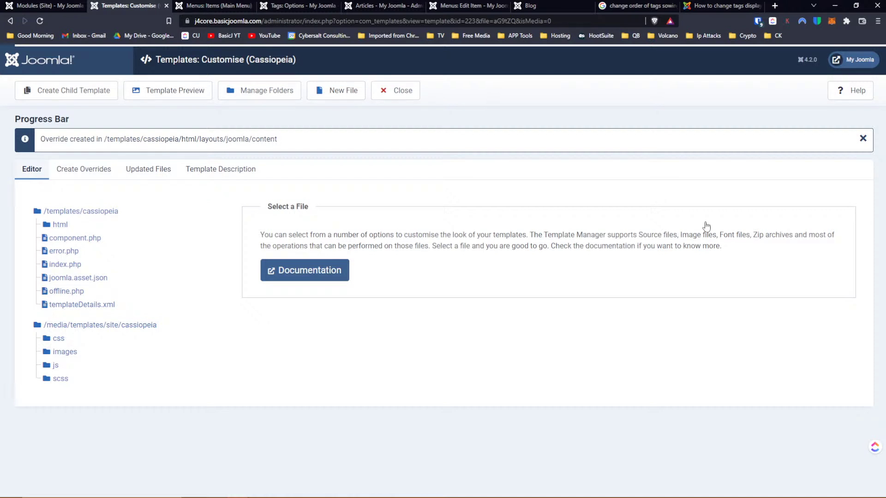
# Create a Cassiopeia template override for the tags view of the com_tags component.
pyautogui.click(92, 176)
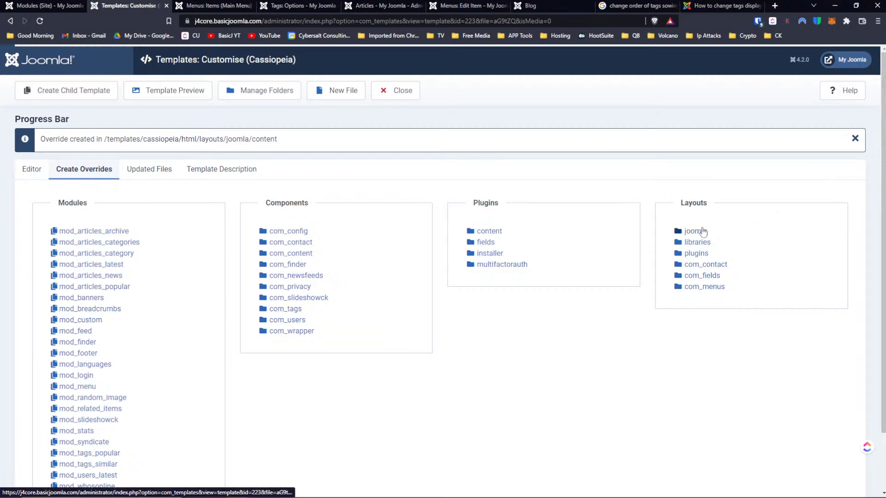
pyautogui.click(287, 310)
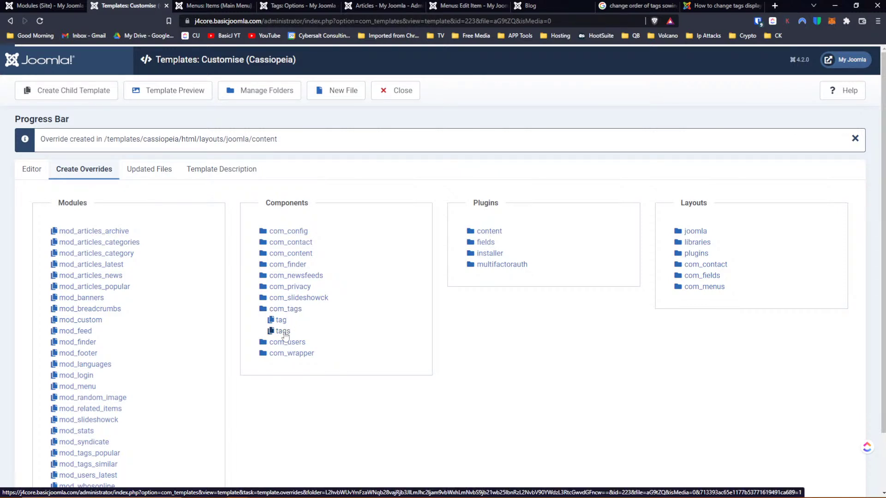
pyautogui.click(282, 332)
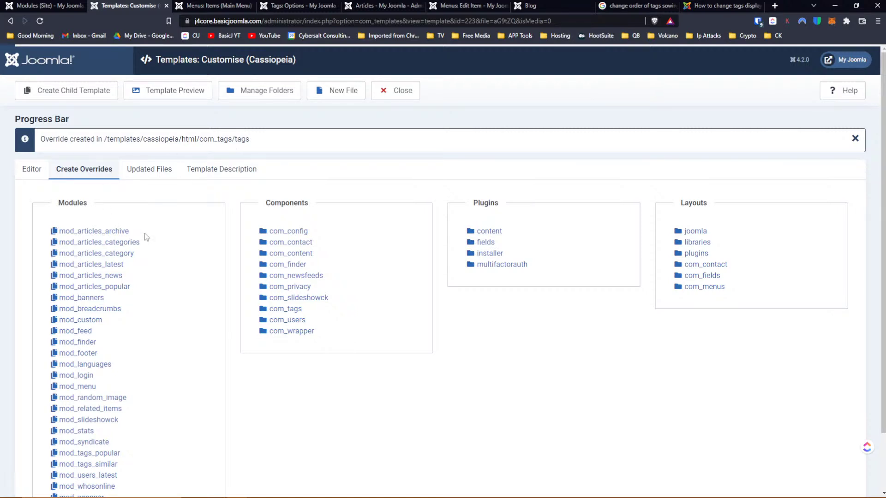
# Open the overridden tags.php from html/layouts/joomla/content of the Cassiopeia template for editing.
pyautogui.click(22, 174)
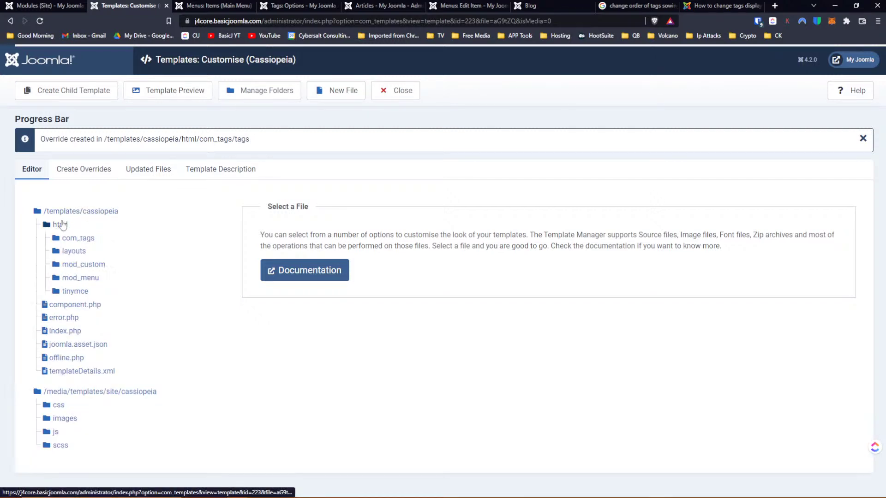
pyautogui.click(79, 254)
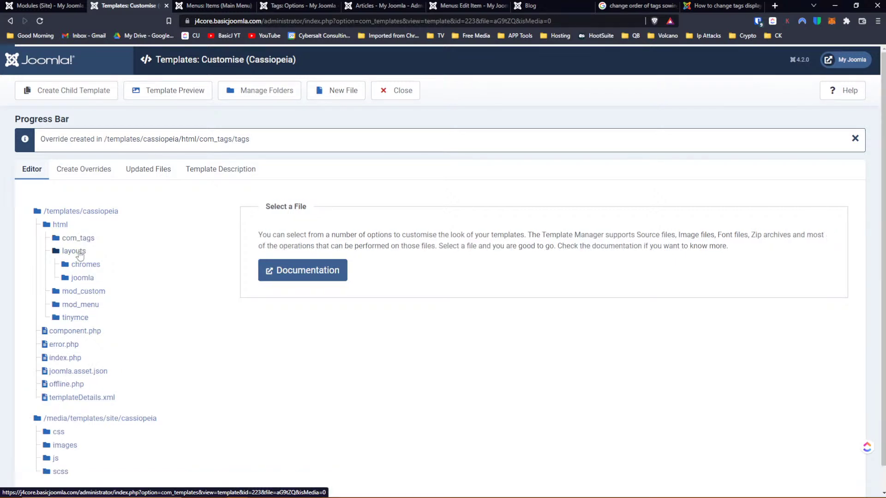
pyautogui.click(84, 279)
pyautogui.click(96, 291)
pyautogui.scroll(-1, 155, 300)
pyautogui.scroll(-2, 155, 300)
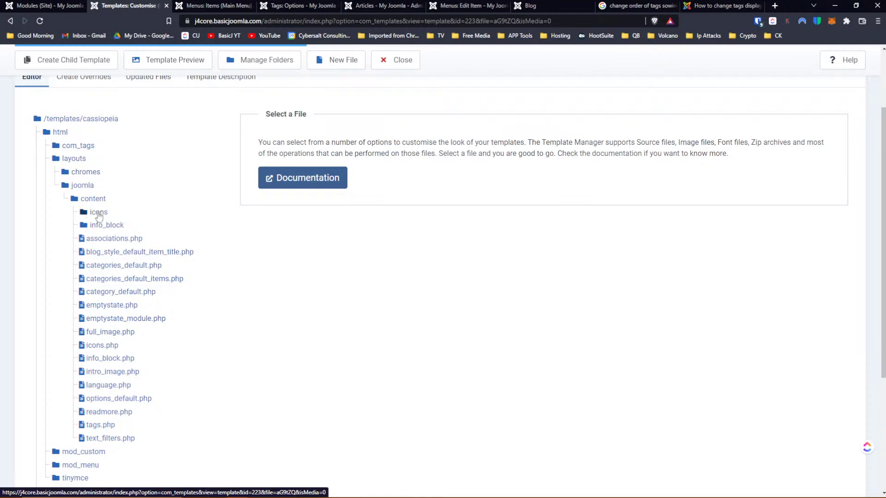
pyautogui.click(98, 425)
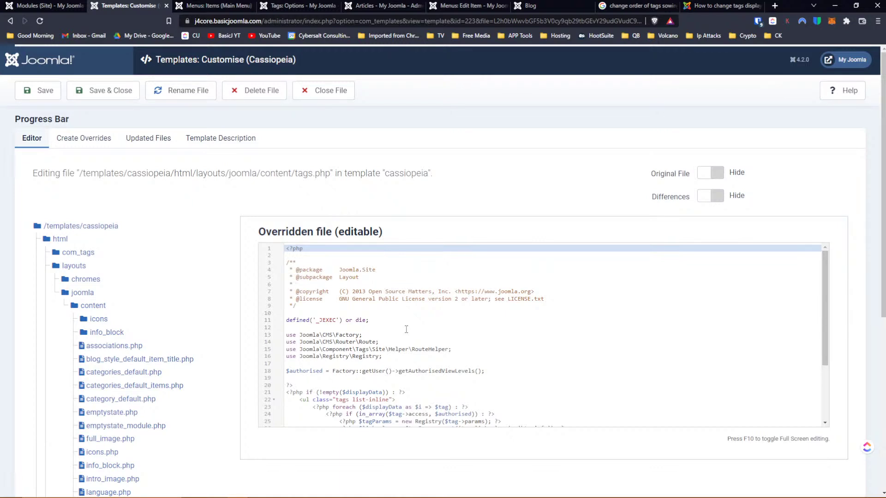
# Recopy the two-line sorting snippet from the forum thread and return to the tags.php override.
pyautogui.click(724, 6)
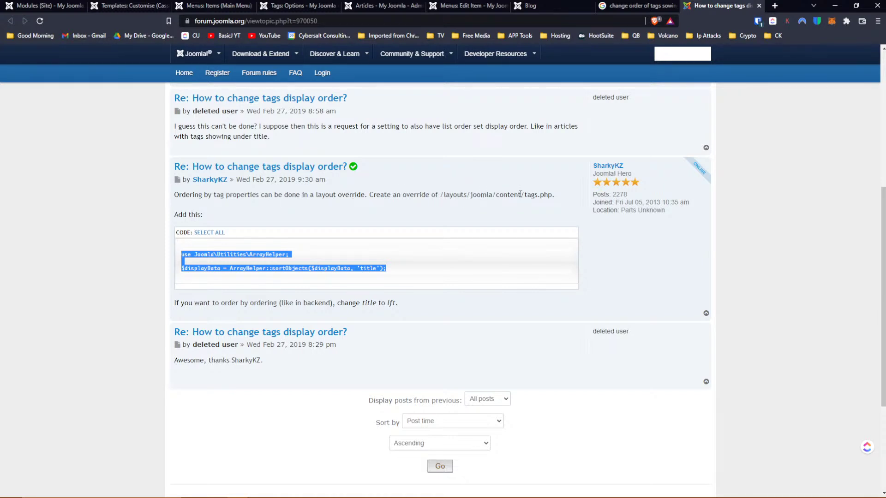
pyautogui.rightClick(206, 257)
pyautogui.click(216, 261)
pyautogui.click(127, 6)
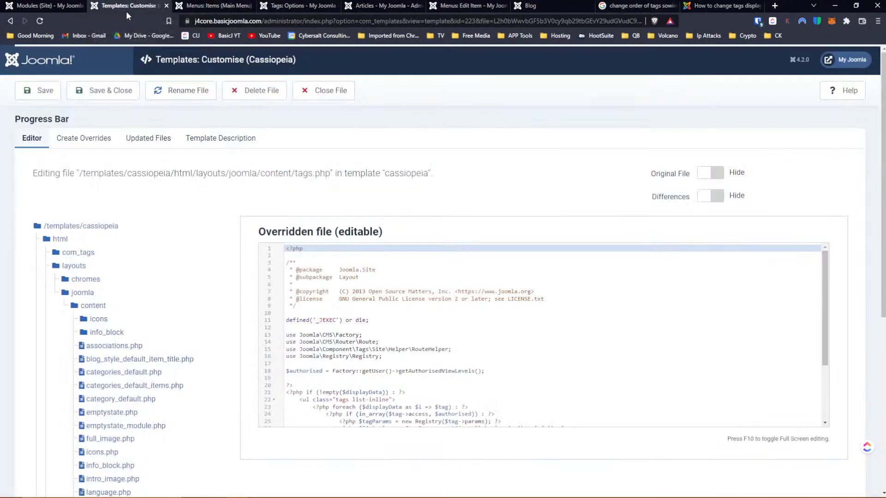
# Compare the code of the tags.php override with the forum's snippet to judge where its lines belong.
pyautogui.scroll(-2, 505, 302)
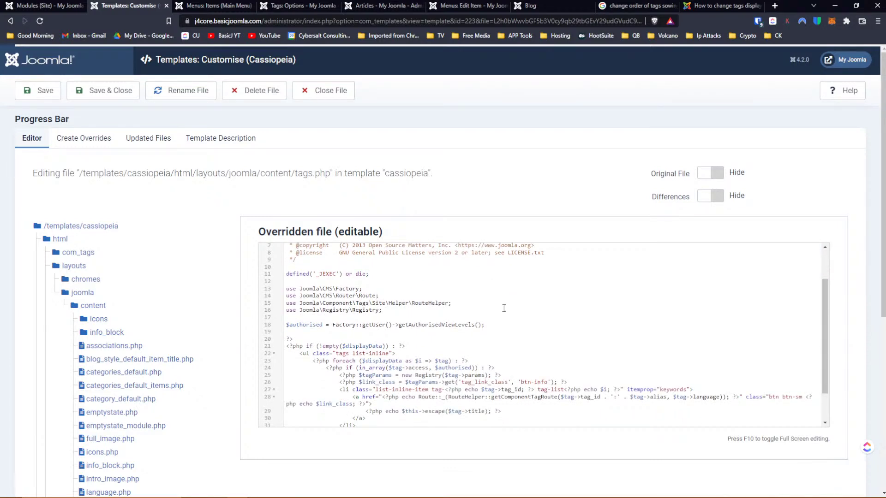
pyautogui.click(705, 6)
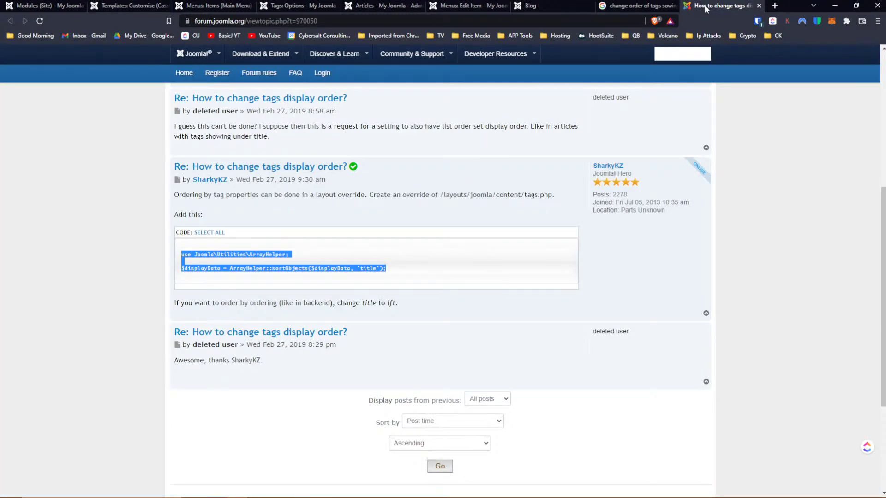
pyautogui.click(220, 5)
pyautogui.click(130, 6)
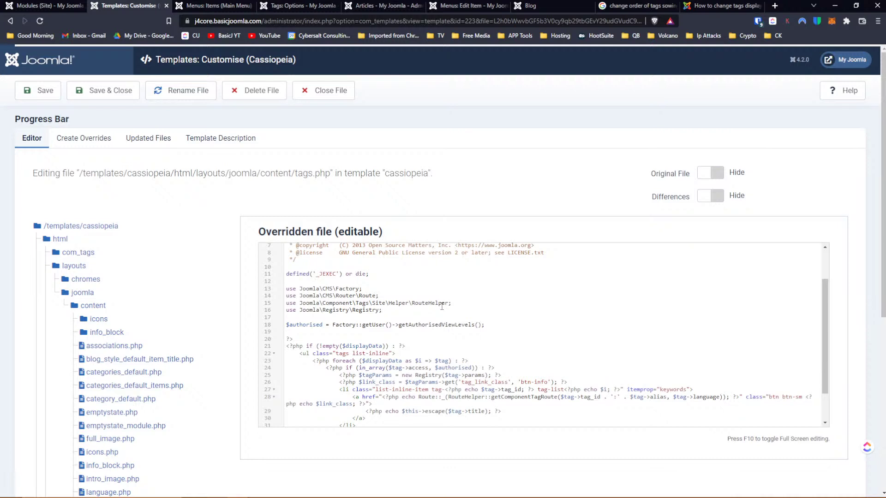
pyautogui.click(707, 6)
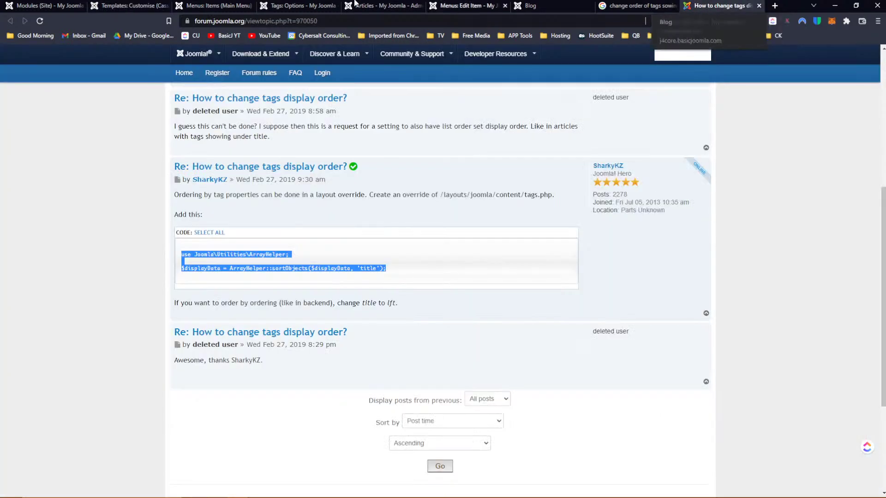
pyautogui.click(124, 6)
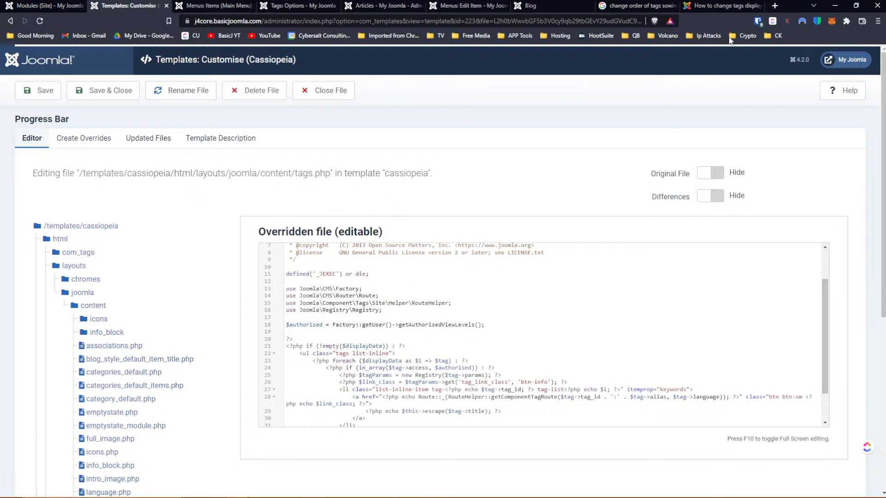
# Copy only the line "use Joomla\Utilities\ArrayHelper;" from the forum's code snippet.
pyautogui.click(714, 10)
pyautogui.click(269, 256)
pyautogui.moveTo(289, 254); pyautogui.dragTo(181, 255)
pyautogui.rightClick(189, 257)
pyautogui.click(212, 261)
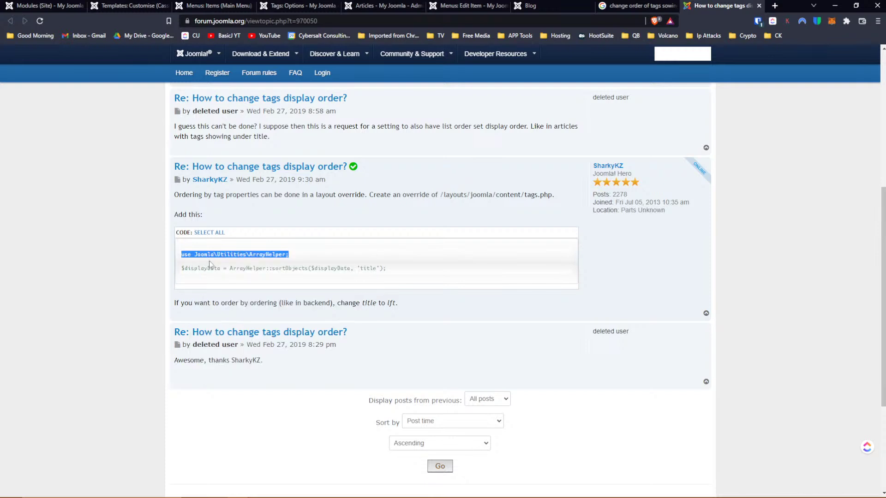
# Read through the whole tags.php override, checking it against the forum snippet for a suitable insertion point.
pyautogui.click(123, 5)
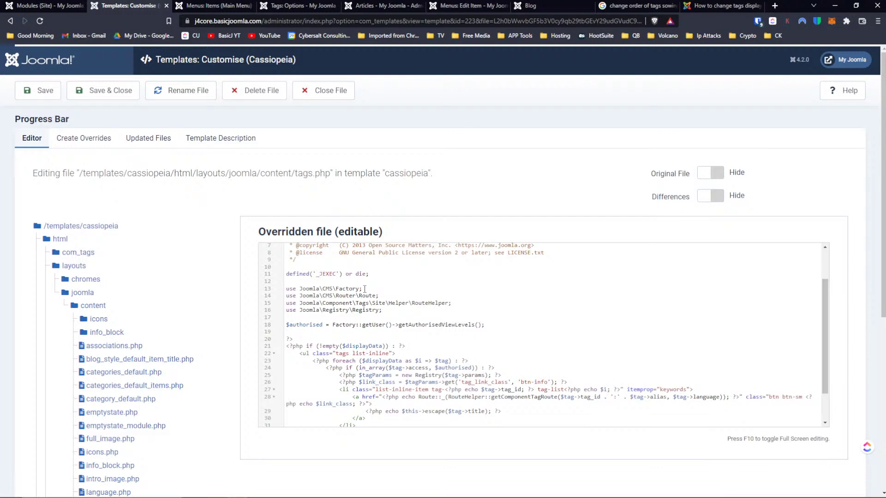
pyautogui.scroll(-2, 365, 289)
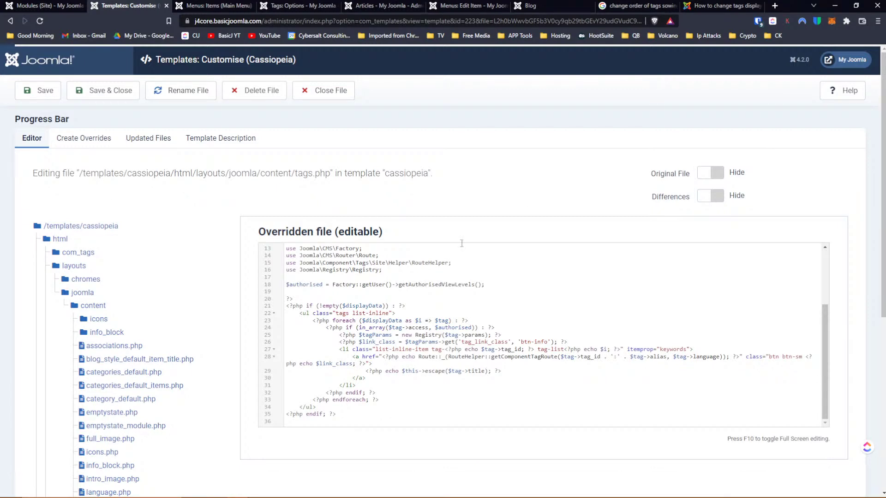
pyautogui.click(713, 6)
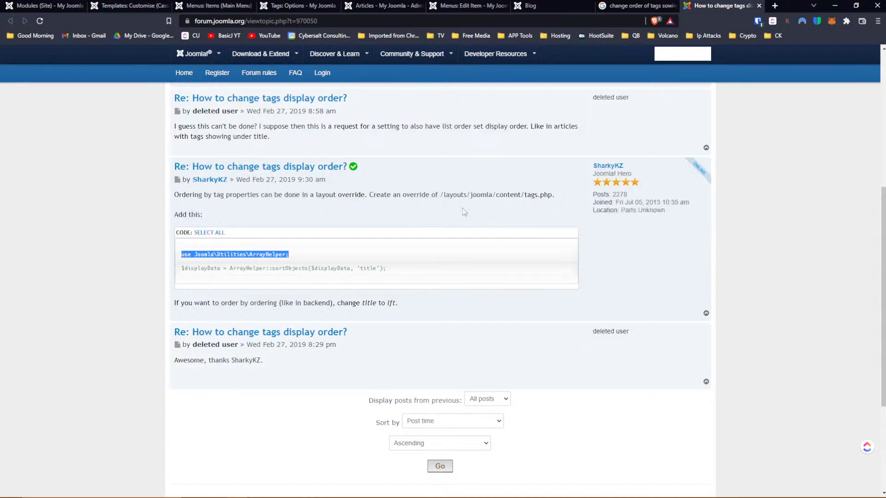
pyautogui.click(121, 6)
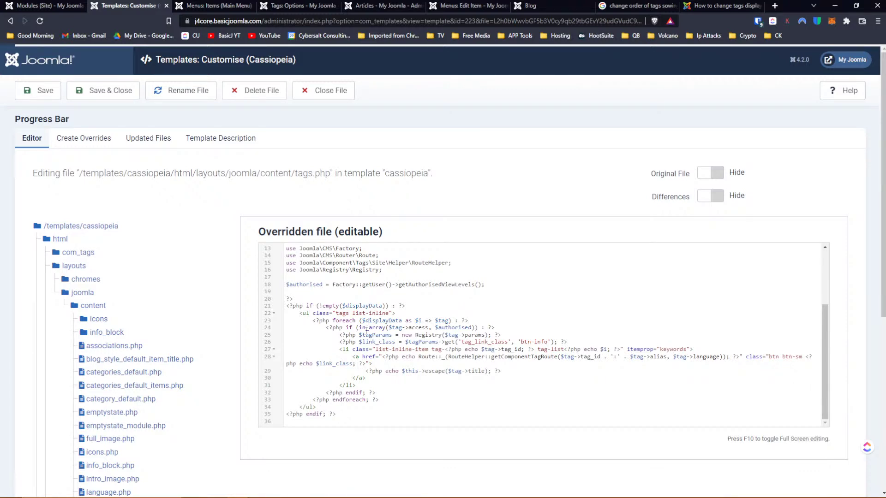
pyautogui.scroll(-1, 387, 350)
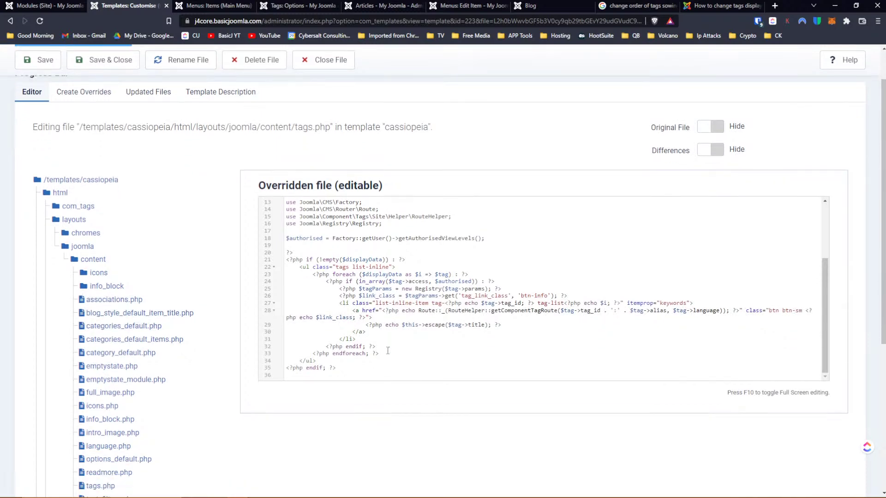
pyautogui.scroll(2, 437, 325)
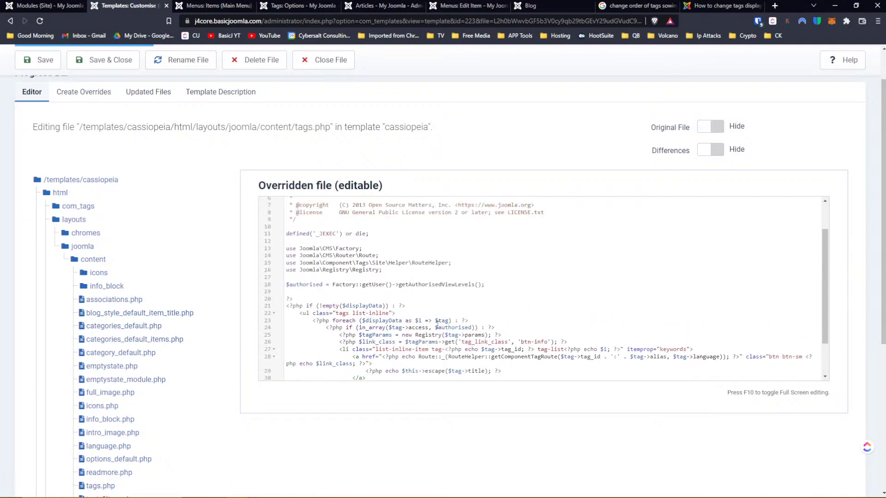
pyautogui.scroll(2, 438, 325)
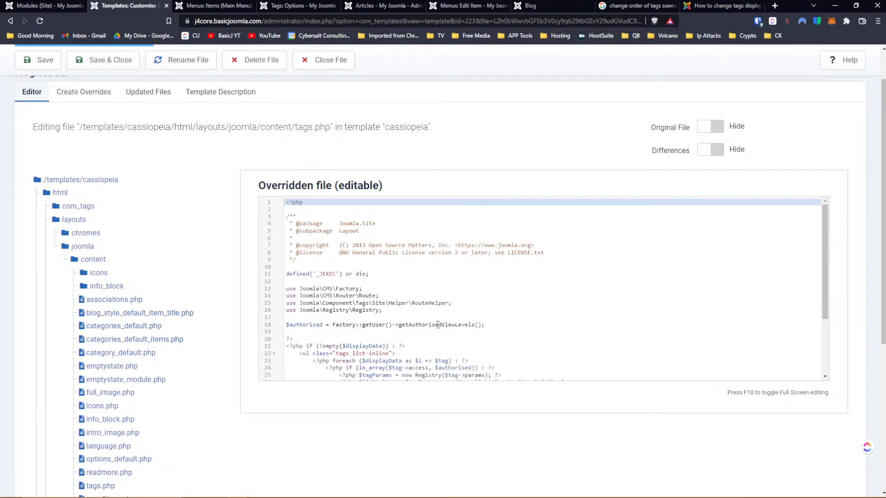
pyautogui.scroll(-4, 438, 324)
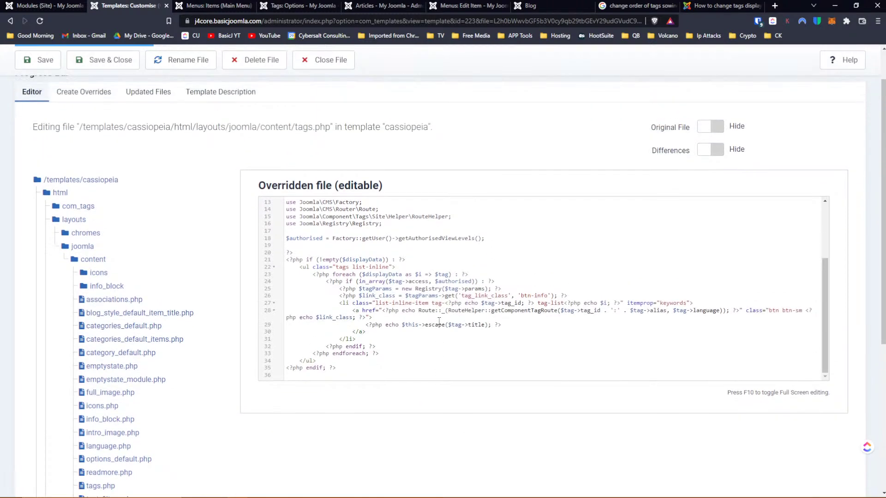
pyautogui.scroll(1, 440, 322)
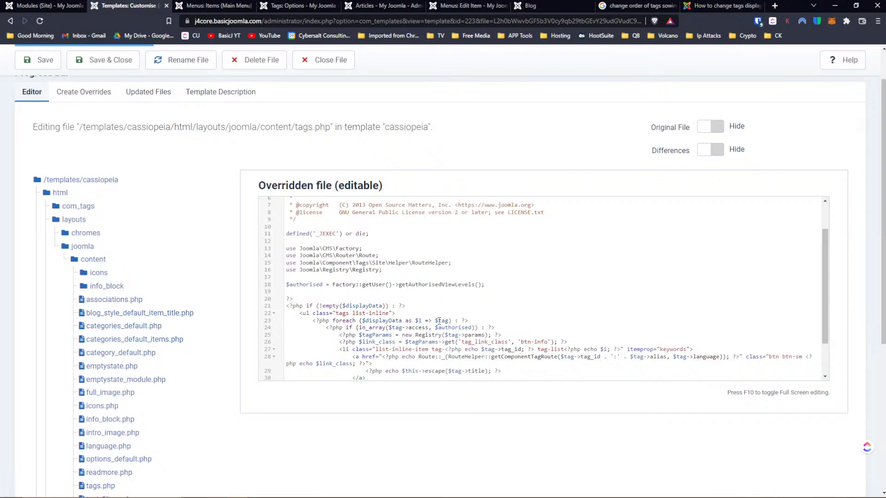
pyautogui.scroll(1, 440, 322)
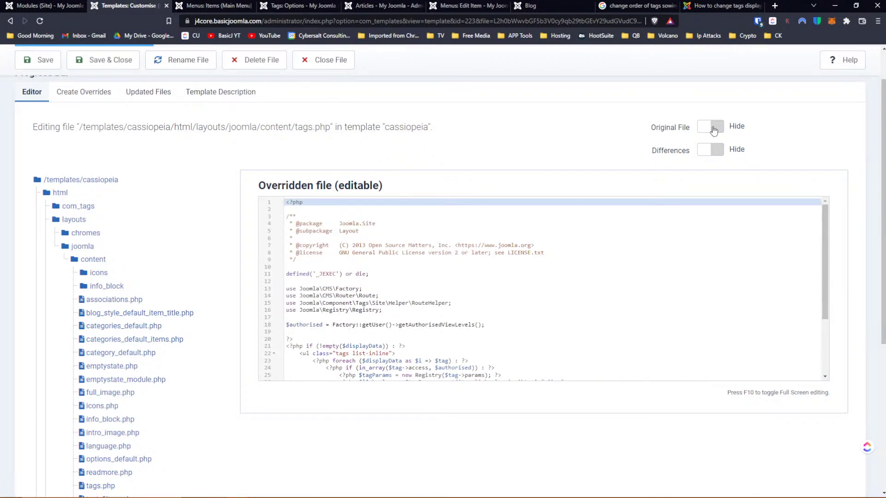
# Display the original file and the differences view beneath the tags.php override and look over both.
pyautogui.click(713, 131)
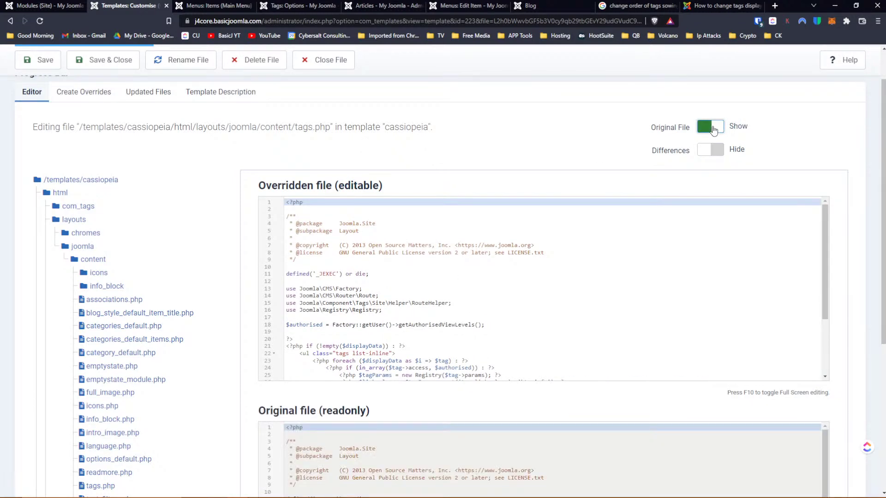
pyautogui.click(714, 130)
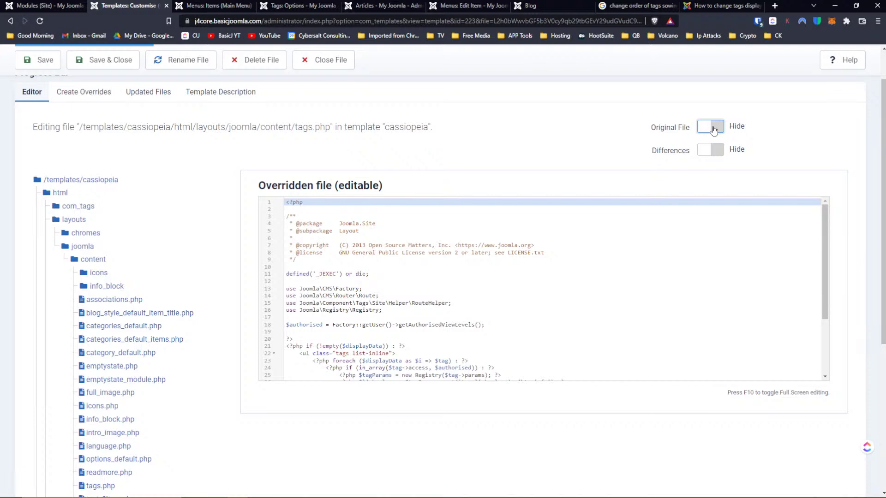
pyautogui.scroll(1, 580, 143)
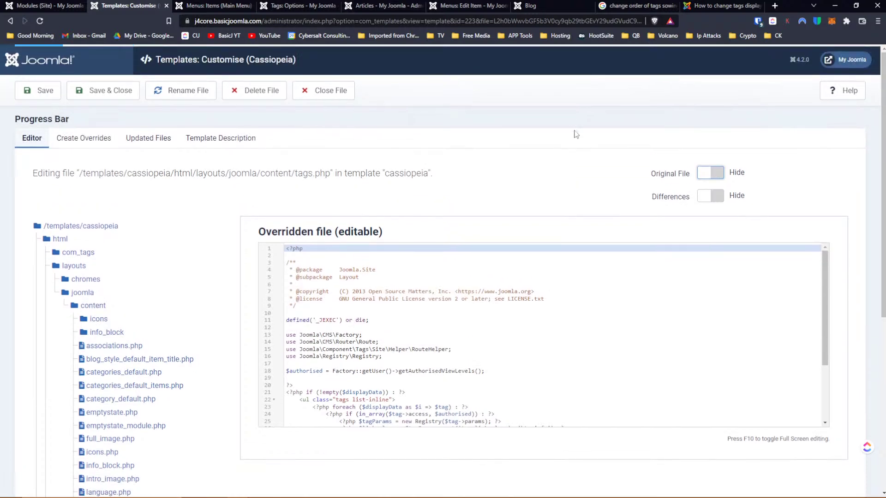
pyautogui.click(709, 175)
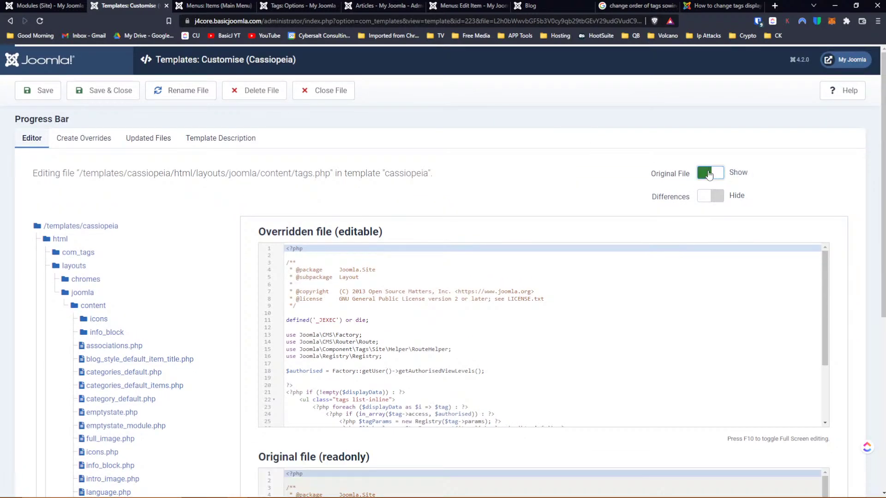
pyautogui.scroll(-5, 606, 180)
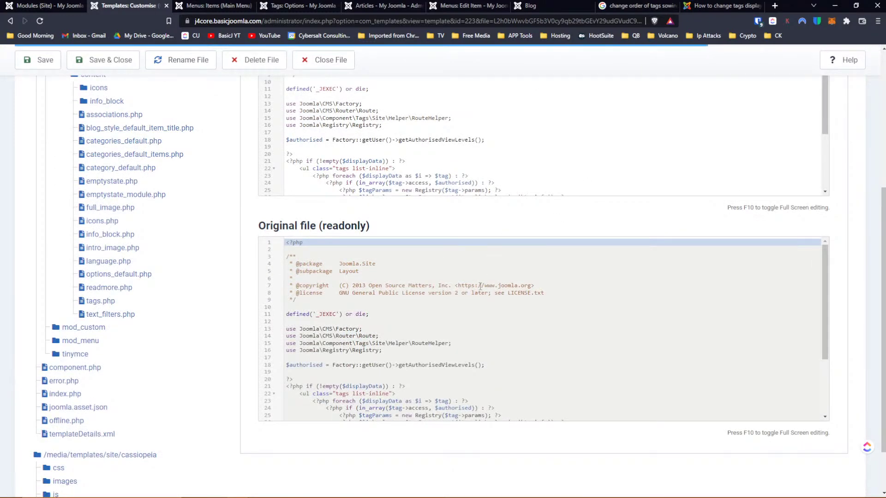
pyautogui.scroll(5, 478, 289)
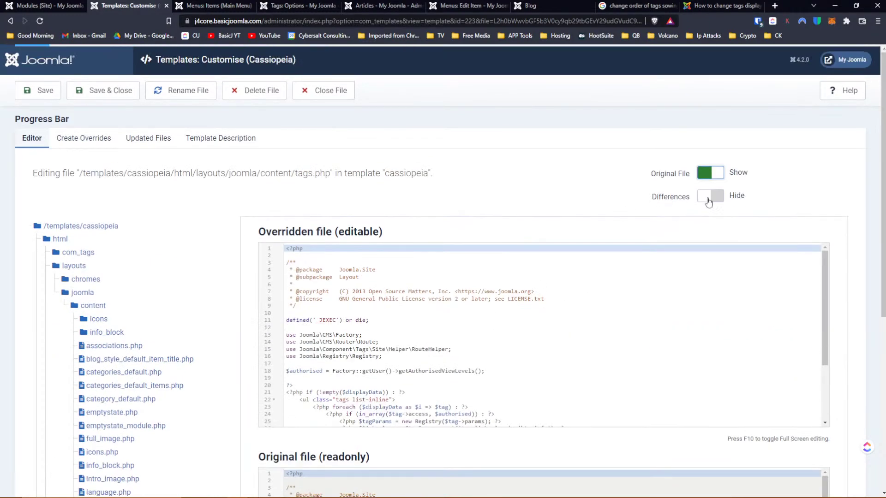
pyautogui.click(713, 199)
pyautogui.scroll(-5, 547, 242)
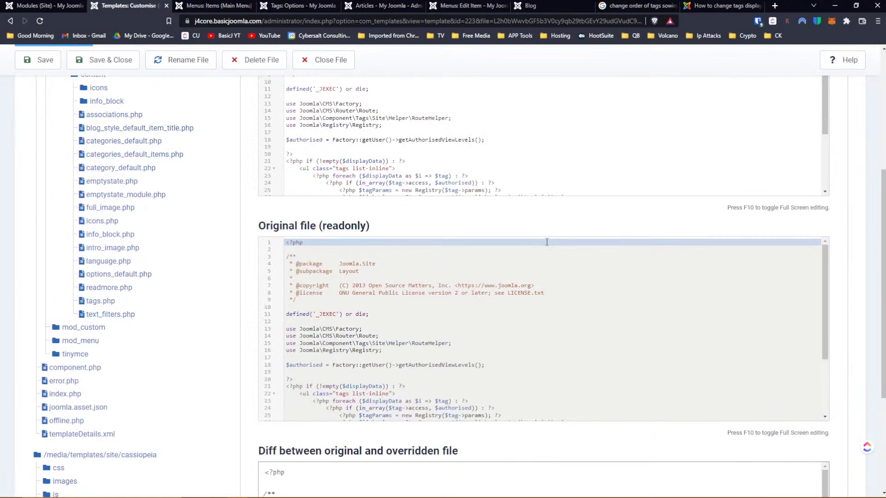
pyautogui.scroll(1, 547, 242)
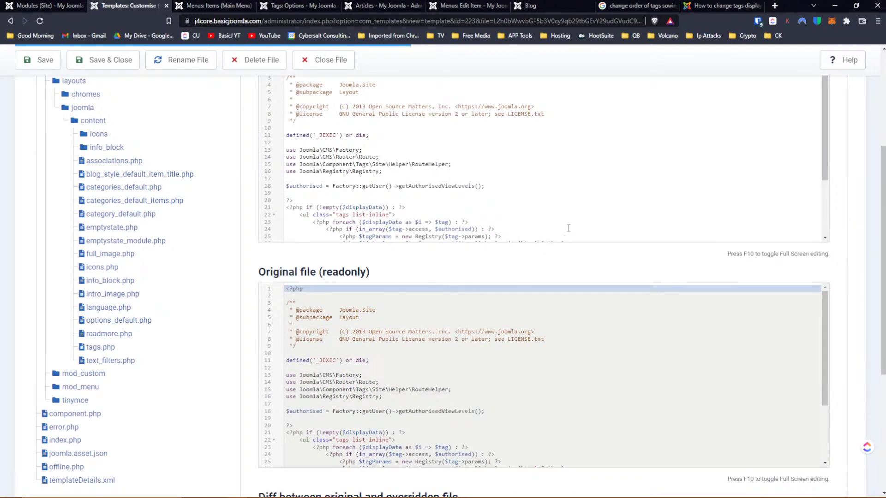
# Insert a test line made of repeated "f" characters below "use Joomla\Registry\Registry;" in the tags.php override.
pyautogui.click(396, 164)
pyautogui.click(397, 171)
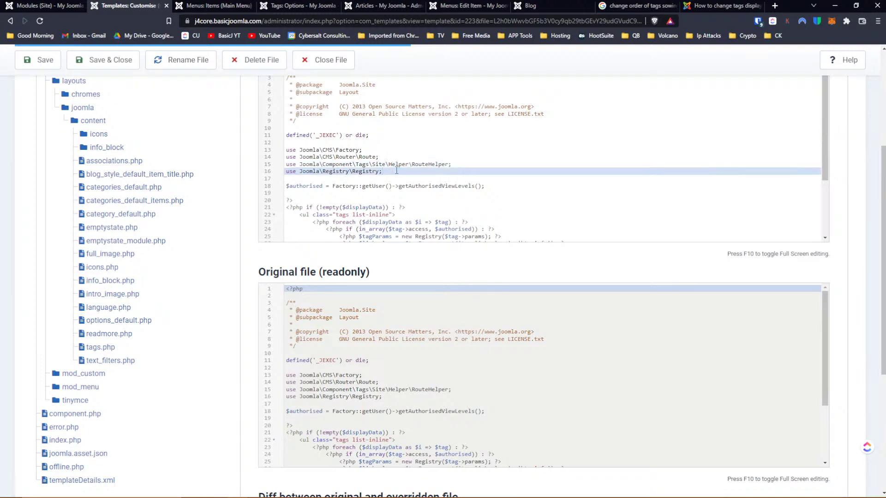
pyautogui.press('Return')
pyautogui.write('fffffffffffffff')
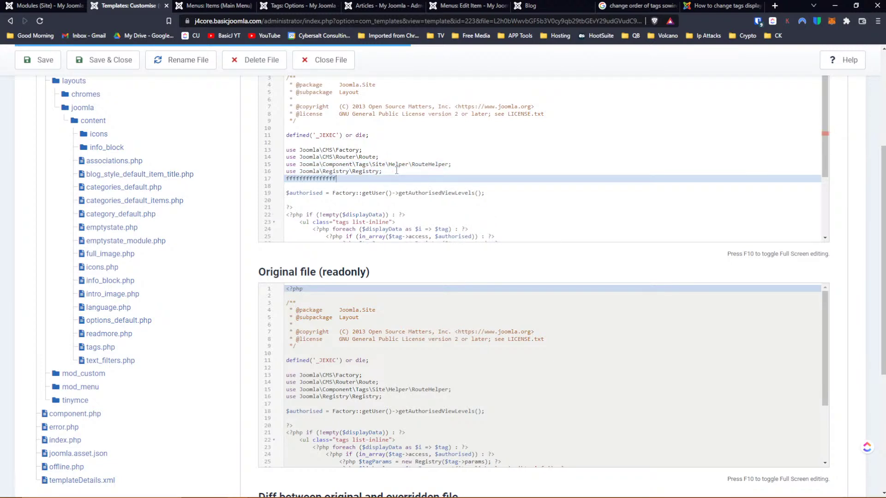
pyautogui.write('ffffffffffffffffff')
pyautogui.press('Return')
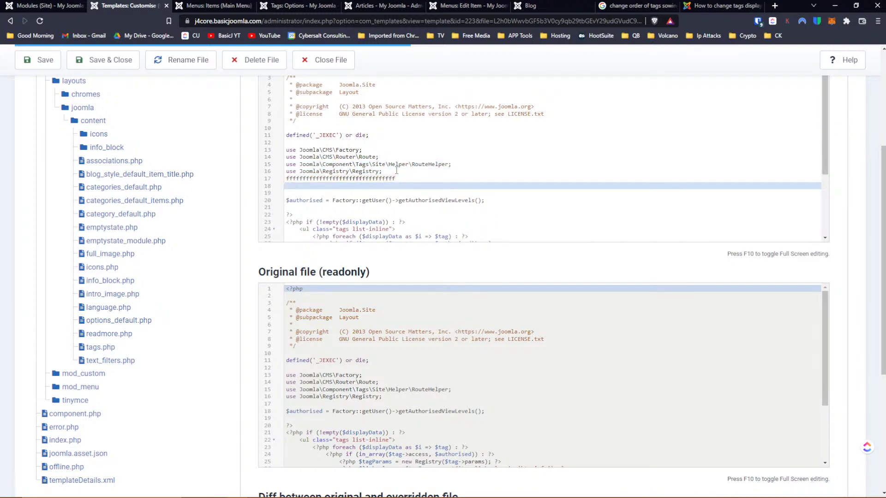
# Refresh the differences view and examine how the edited tags.php override compares with the original file.
pyautogui.scroll(4, 560, 168)
pyautogui.click(716, 196)
pyautogui.click(717, 196)
pyautogui.scroll(-5, 490, 259)
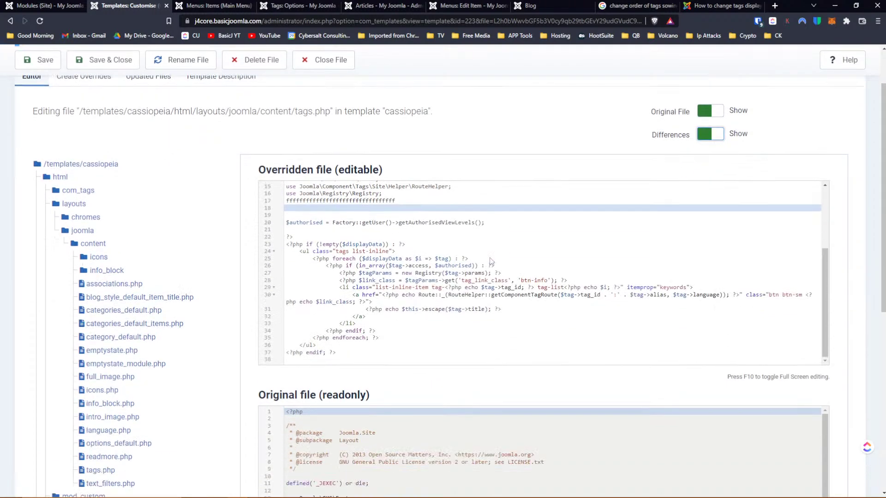
pyautogui.scroll(-2, 490, 262)
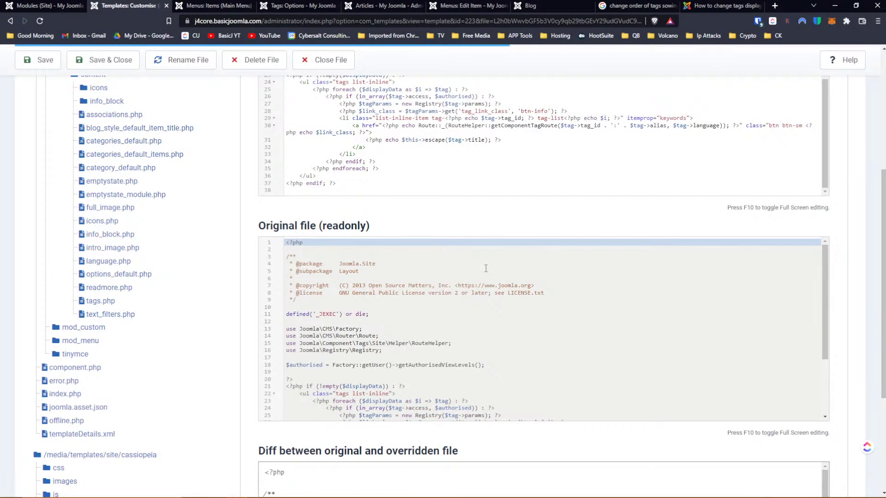
pyautogui.scroll(-3, 485, 268)
pyautogui.scroll(-1, 252, 303)
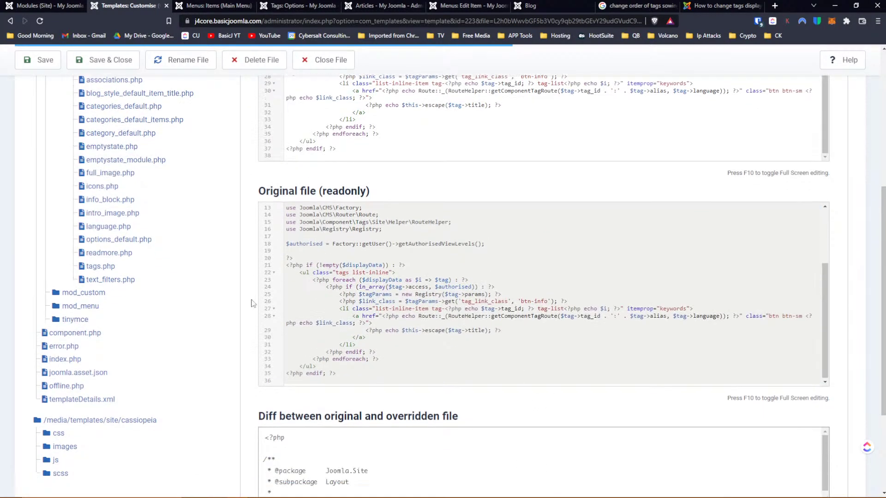
pyautogui.scroll(-3, 253, 303)
pyautogui.scroll(-3, 394, 329)
pyautogui.scroll(2, 395, 329)
pyautogui.scroll(-3, 394, 327)
pyautogui.scroll(-1, 394, 328)
pyautogui.scroll(3, 395, 329)
pyautogui.scroll(-2, 395, 330)
pyautogui.scroll(3, 395, 329)
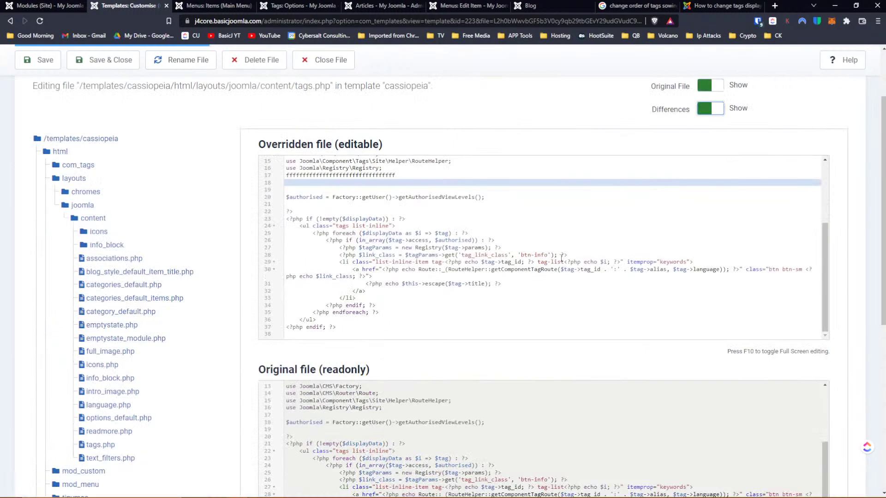
# Hide the differences and original file views and delete the test line of "f" characters from tags.php.
pyautogui.click(713, 109)
pyautogui.click(710, 86)
pyautogui.click(262, 175)
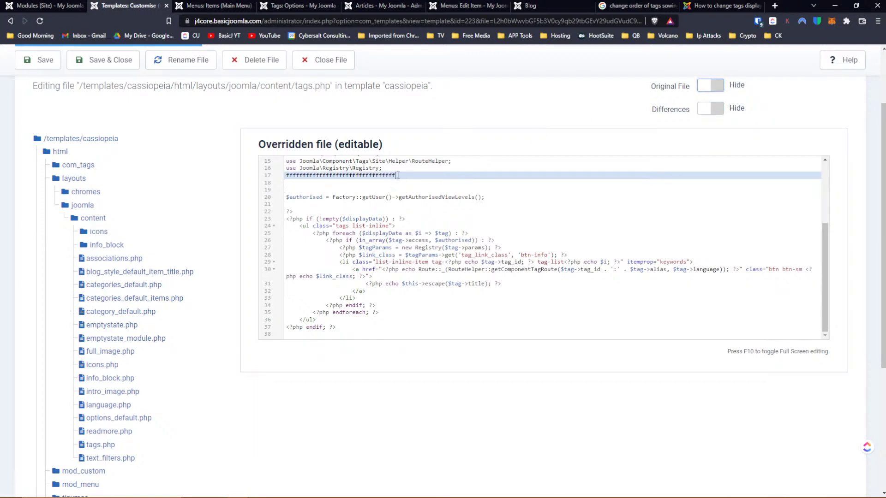
pyautogui.press('Delete')
pyautogui.press('Delete')
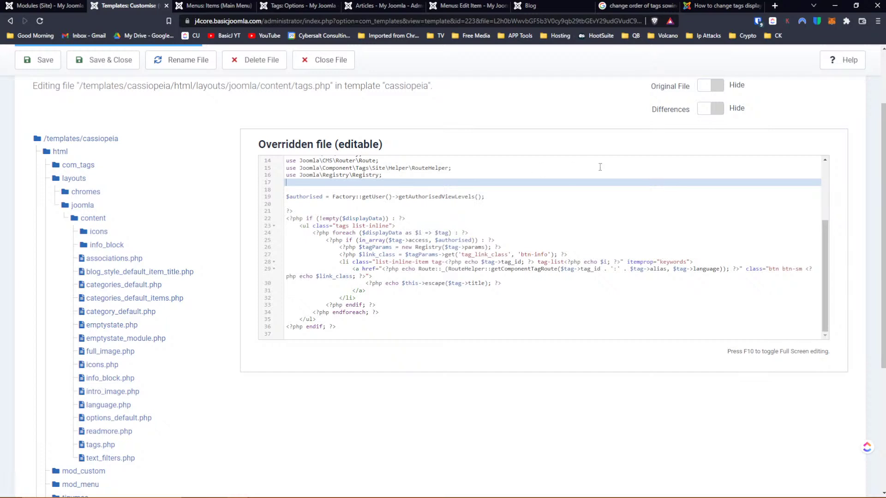
# Save and close the tags.php override, and leave the Cassiopeia template editor.
pyautogui.click(98, 62)
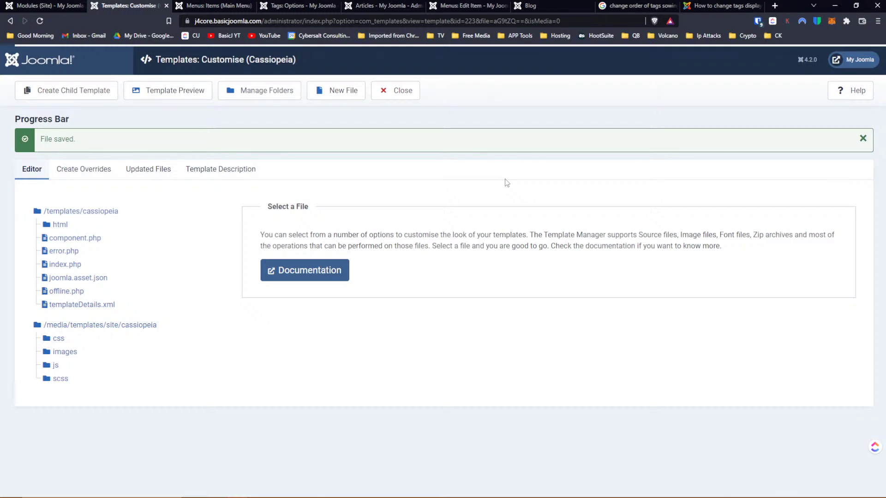
pyautogui.click(401, 99)
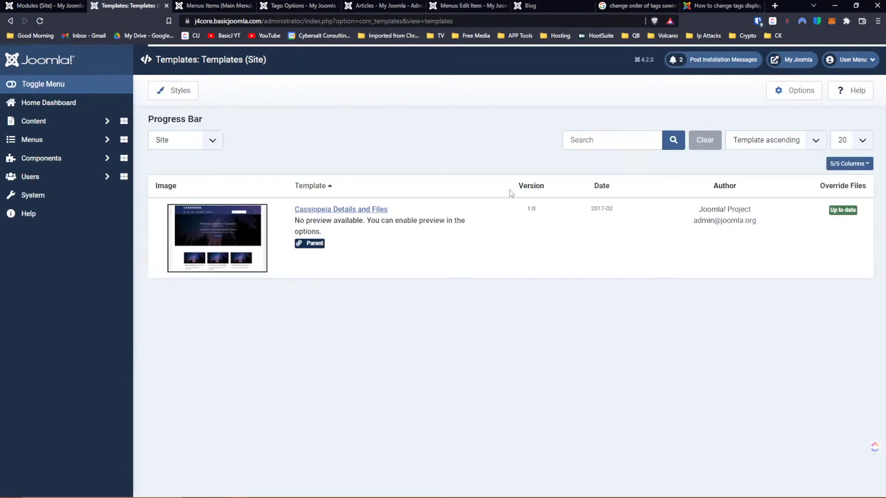
# Open the Home item of the Main Menu for editing.
pyautogui.click(41, 158)
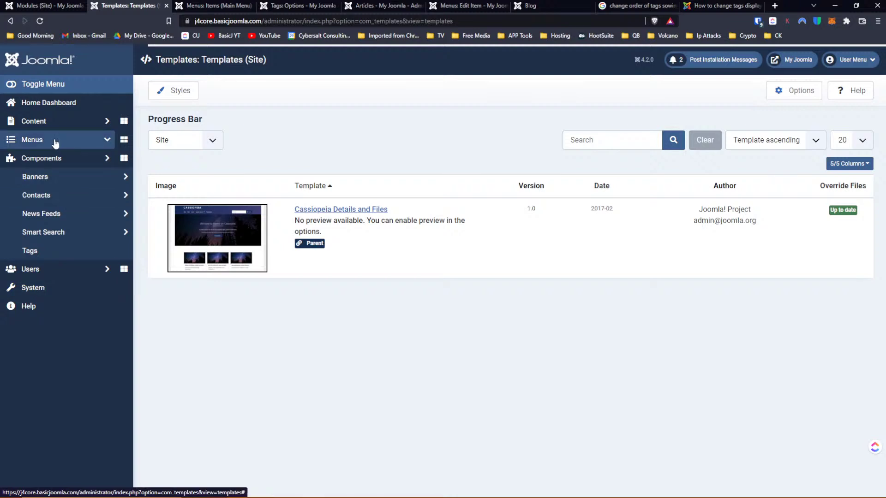
pyautogui.click(52, 138)
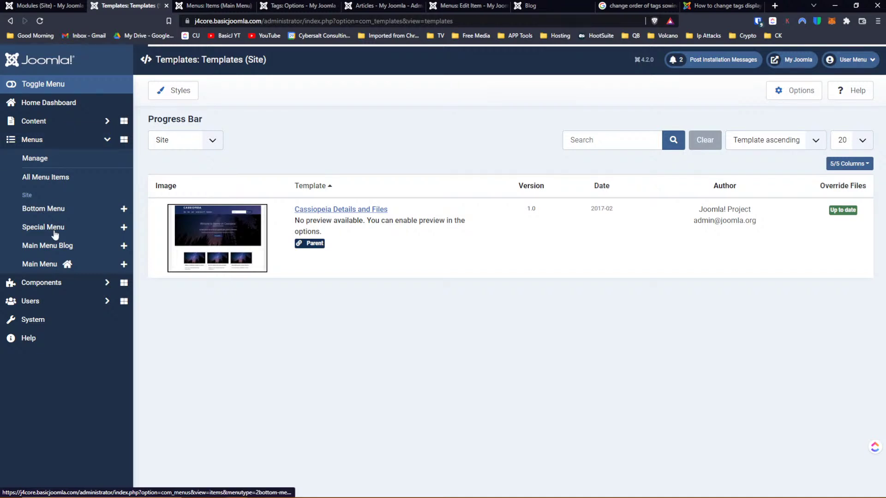
pyautogui.click(54, 265)
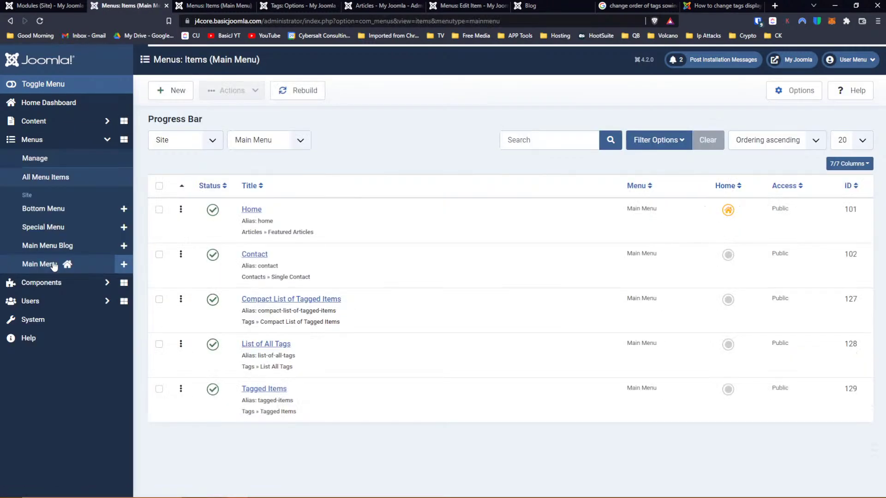
pyautogui.click(247, 212)
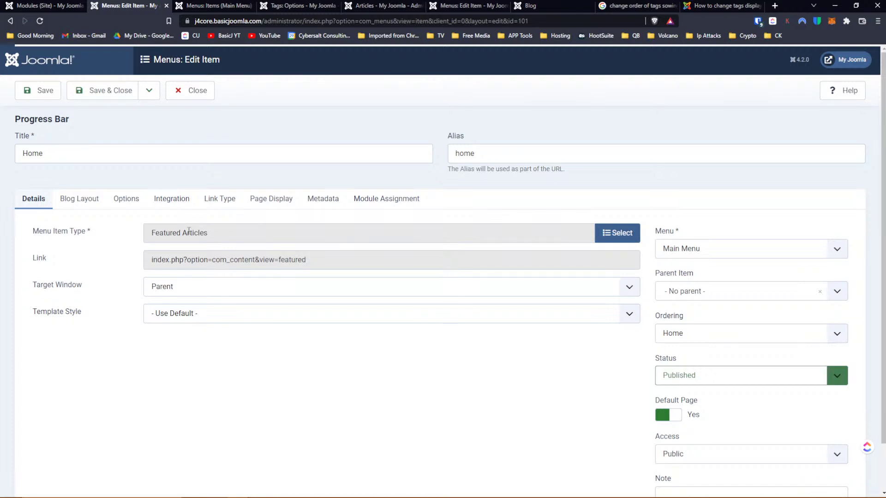
# Look through the Home menu item's blog layout, options, integration, link type and page display settings.
pyautogui.click(80, 203)
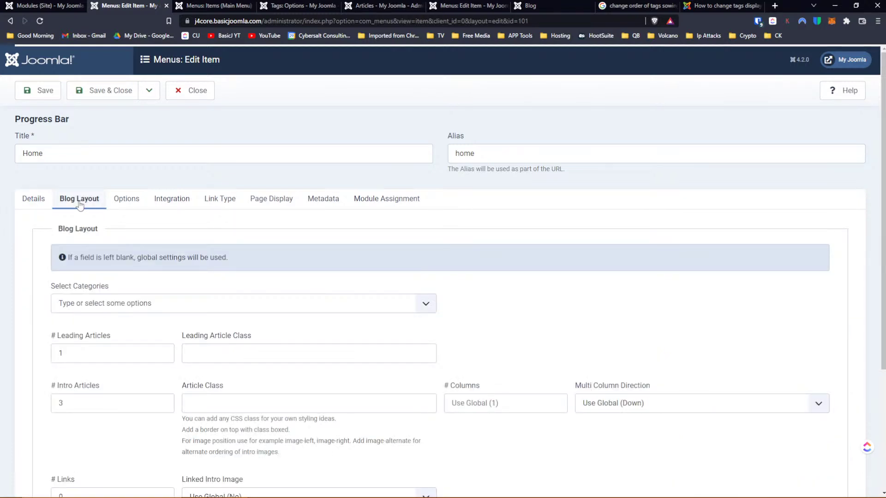
pyautogui.click(134, 202)
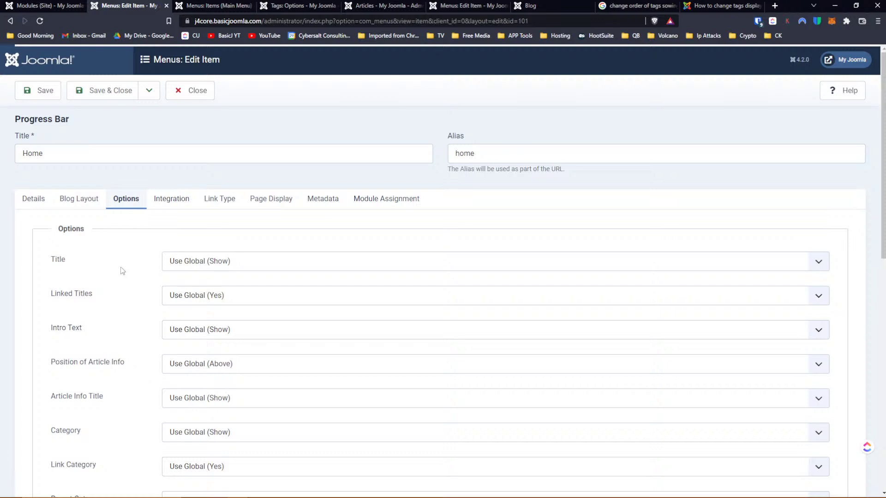
pyautogui.scroll(-5, 122, 271)
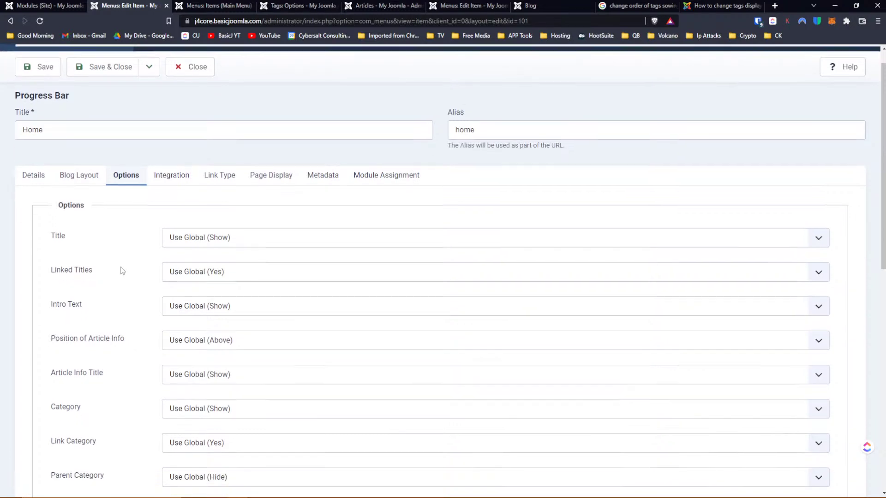
pyautogui.scroll(-4, 121, 270)
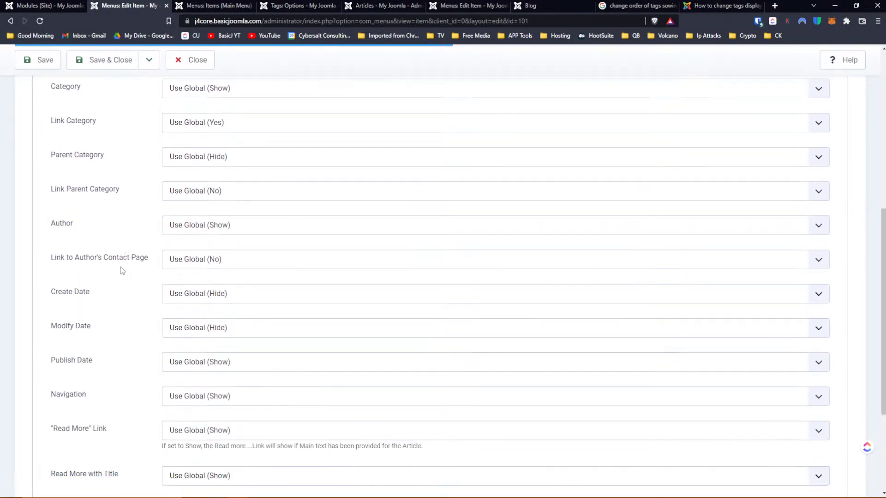
pyautogui.scroll(9, 122, 270)
pyautogui.click(179, 200)
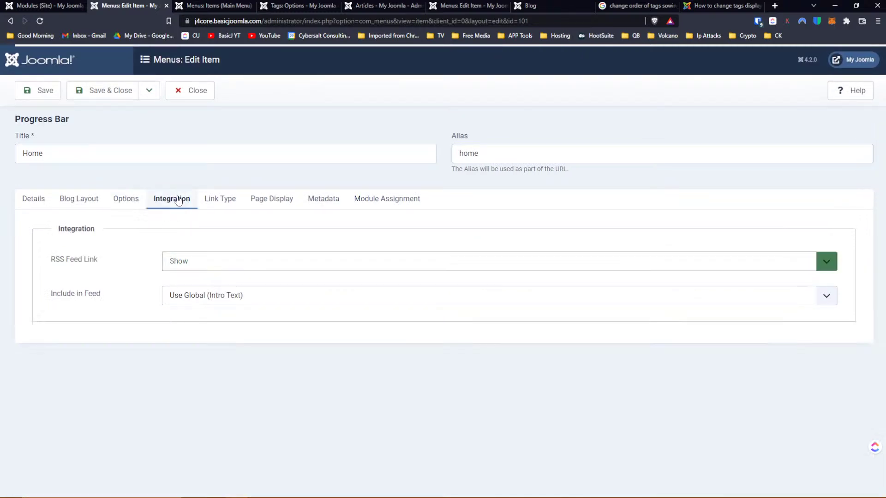
pyautogui.click(218, 199)
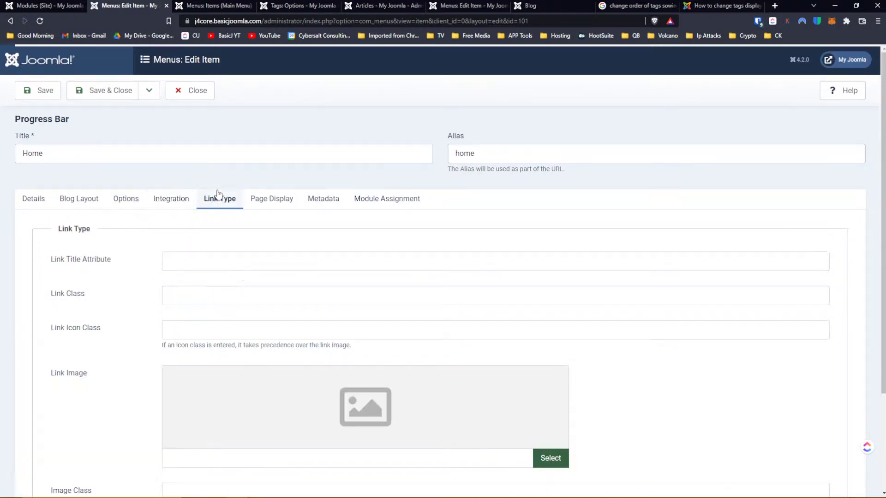
pyautogui.click(262, 199)
# Examine the Home menu item's blog layout settings, including the selectable categories, for anything that filters by tag.
pyautogui.click(92, 202)
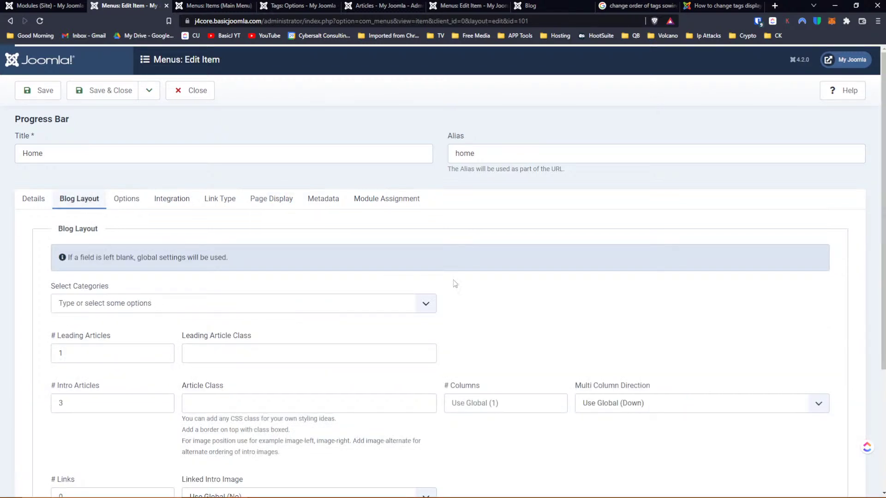
pyautogui.scroll(-2, 431, 279)
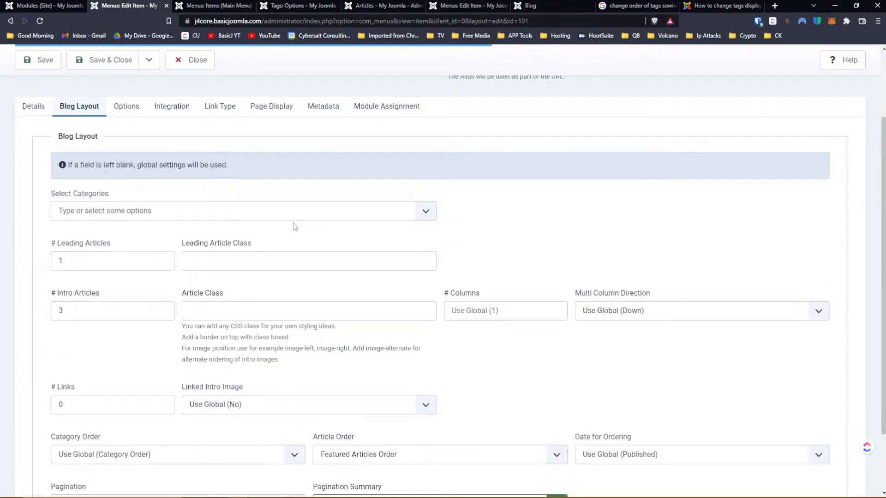
pyautogui.scroll(-2, 293, 224)
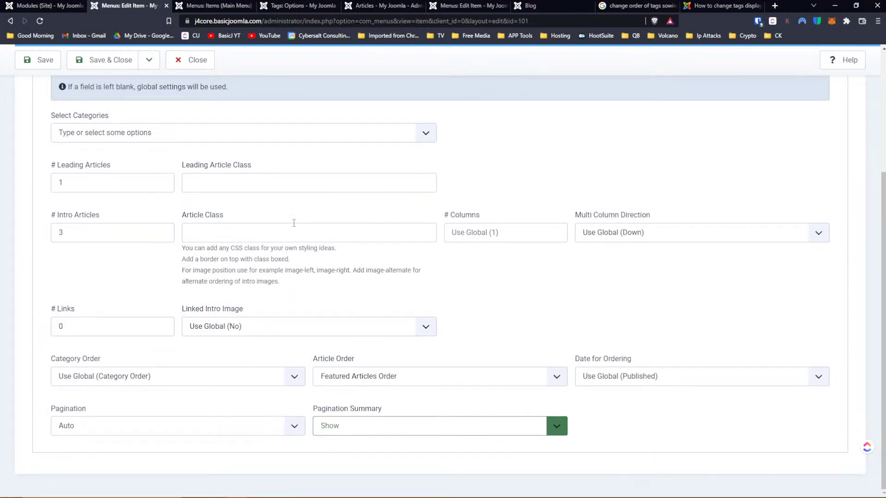
pyautogui.scroll(2, 293, 223)
pyautogui.click(294, 225)
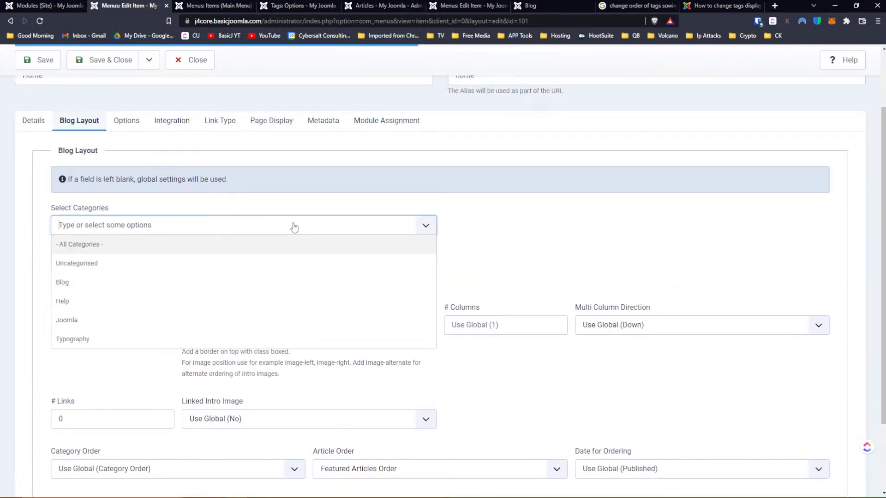
pyautogui.click(549, 229)
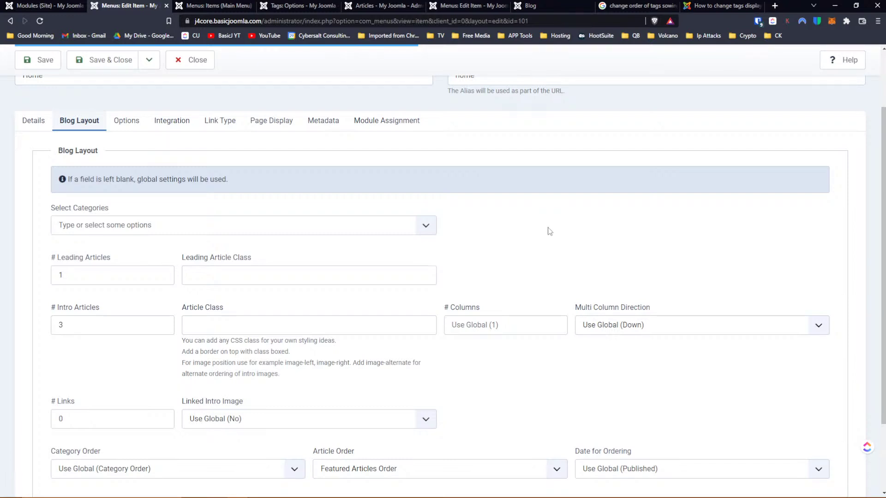
pyautogui.scroll(-2, 270, 259)
pyautogui.scroll(2, 271, 259)
pyautogui.scroll(2, 307, 276)
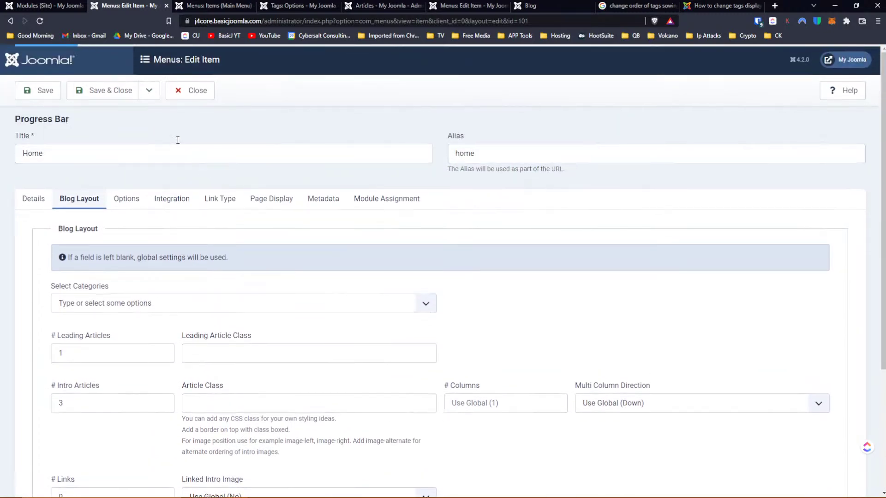
# Close the Home menu item and start a new Main Menu item of type Category Blog.
pyautogui.click(197, 91)
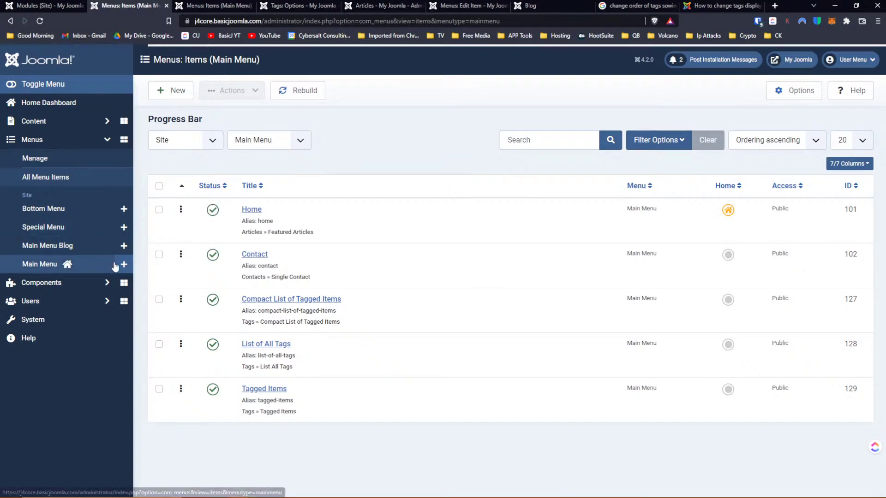
pyautogui.click(123, 269)
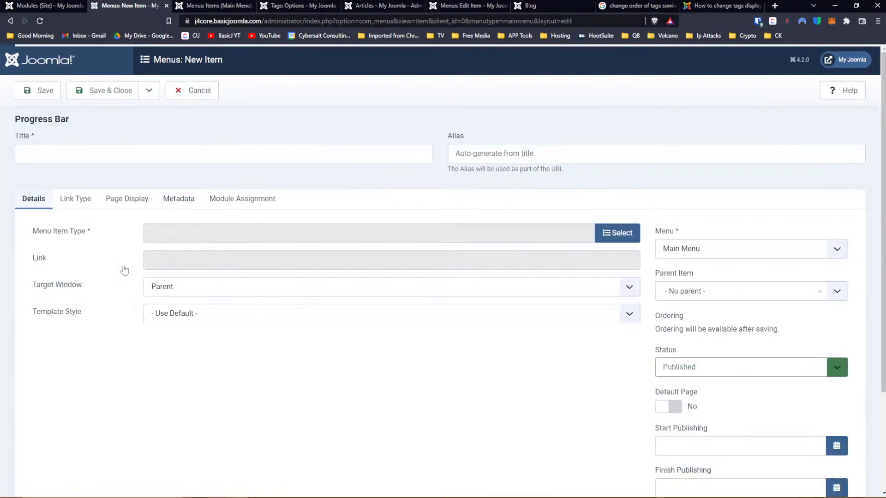
pyautogui.click(608, 230)
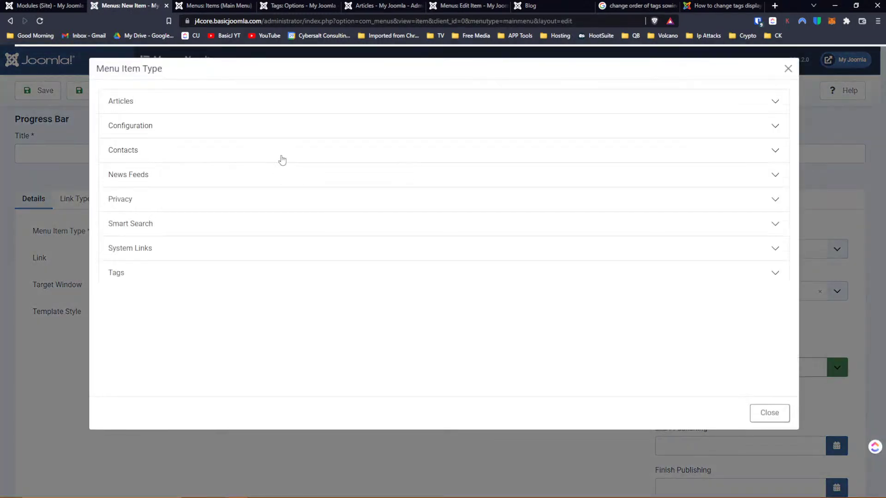
pyautogui.click(128, 109)
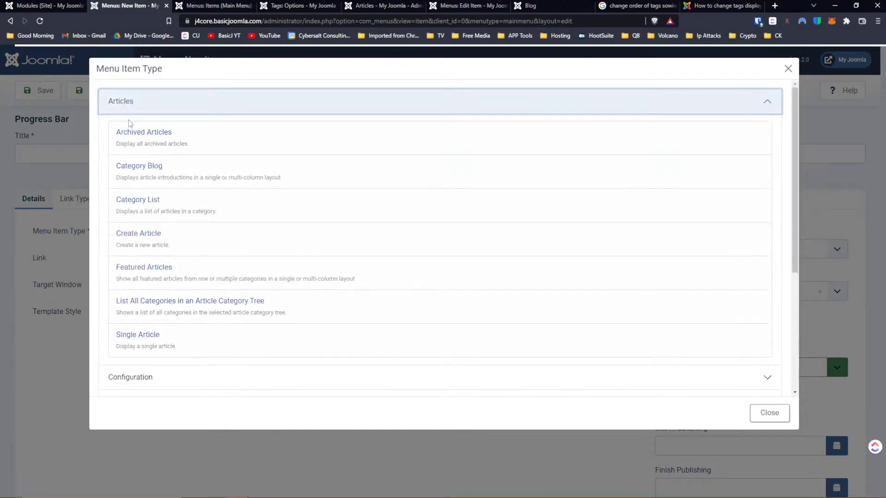
pyautogui.click(143, 166)
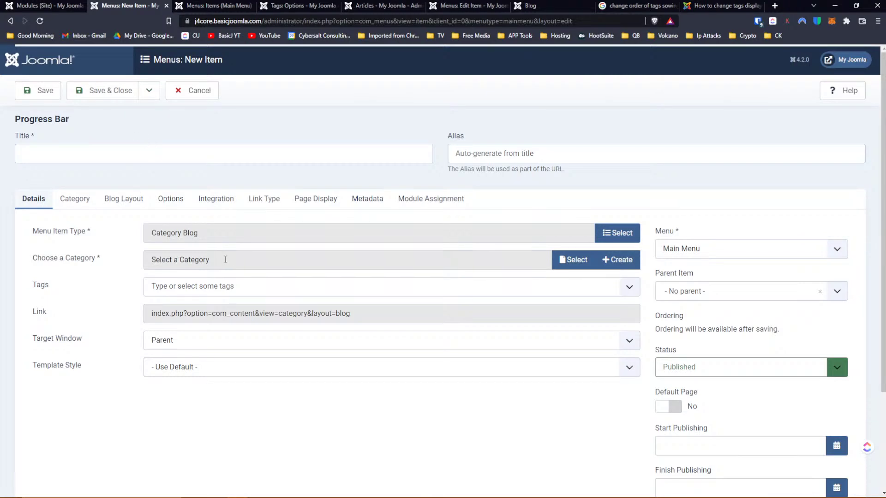
# Choose the Typography category for the new menu item and filter it by the Millions tag.
pyautogui.click(568, 257)
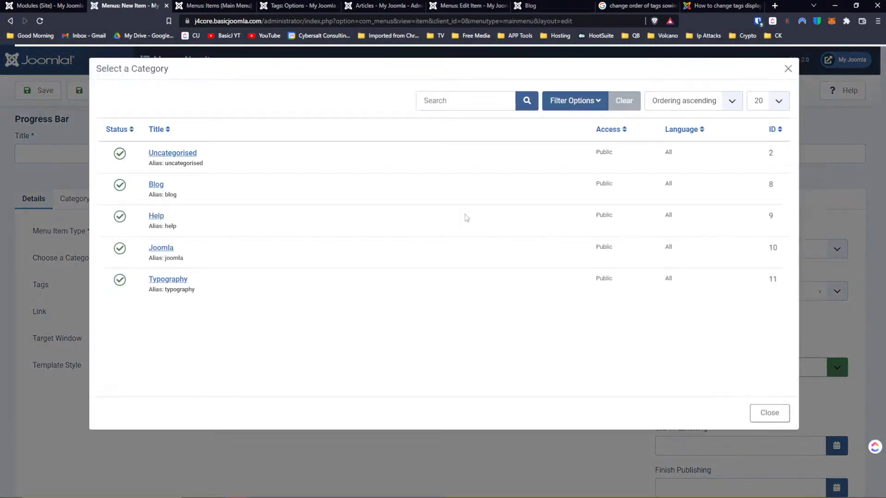
pyautogui.click(168, 279)
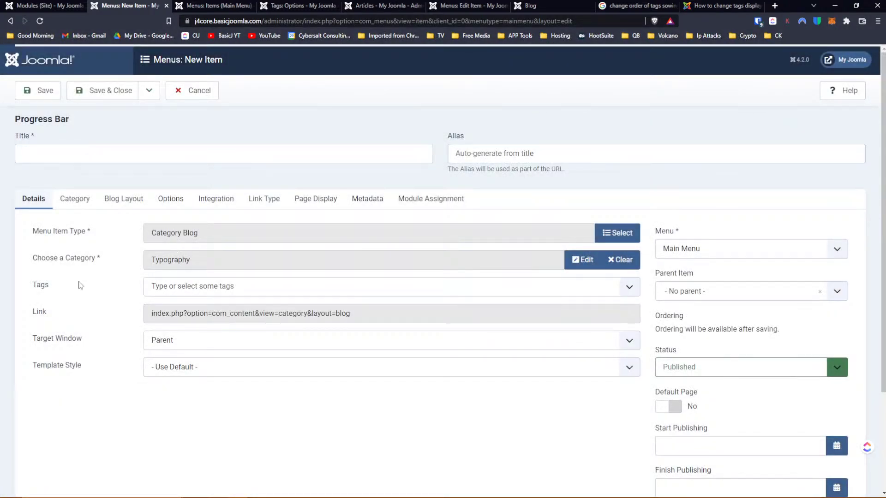
pyautogui.click(216, 287)
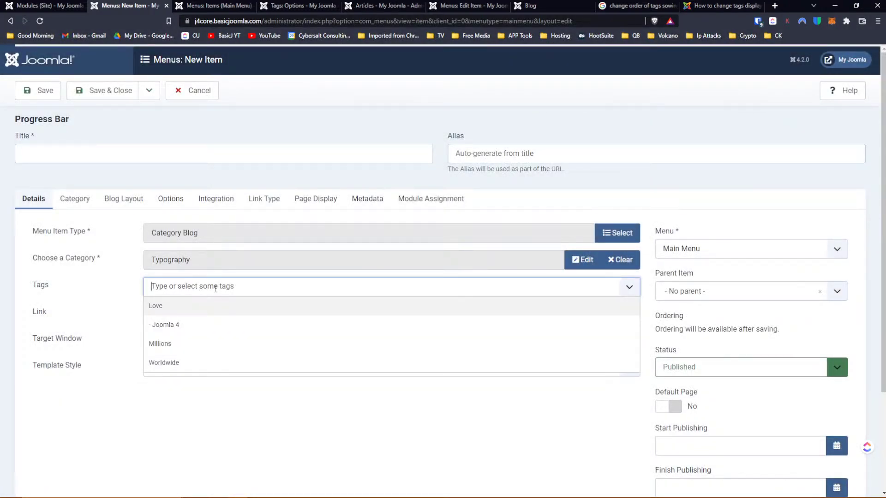
pyautogui.click(167, 346)
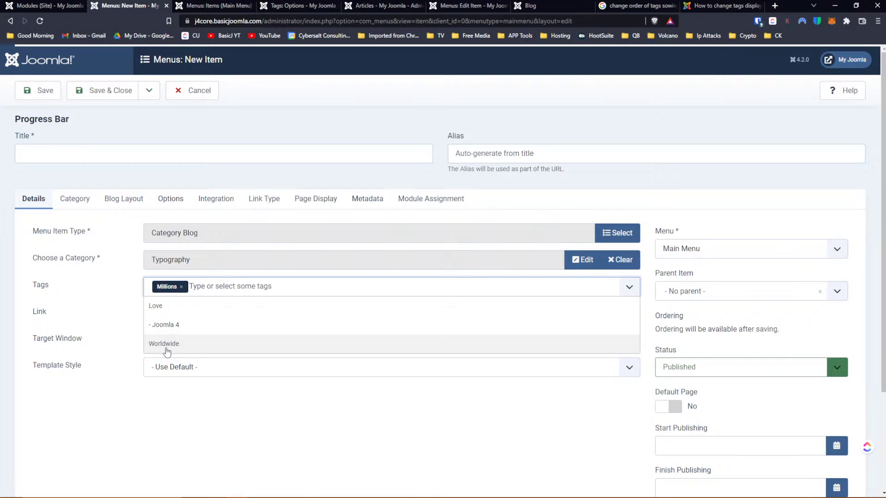
pyautogui.click(207, 391)
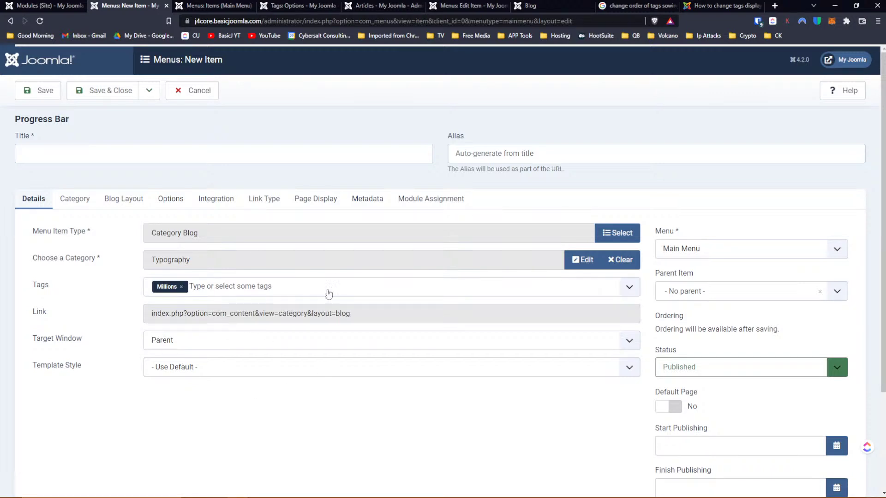
# Open cybersalt.org/administrator in a new browser tab.
pyautogui.click(775, 6)
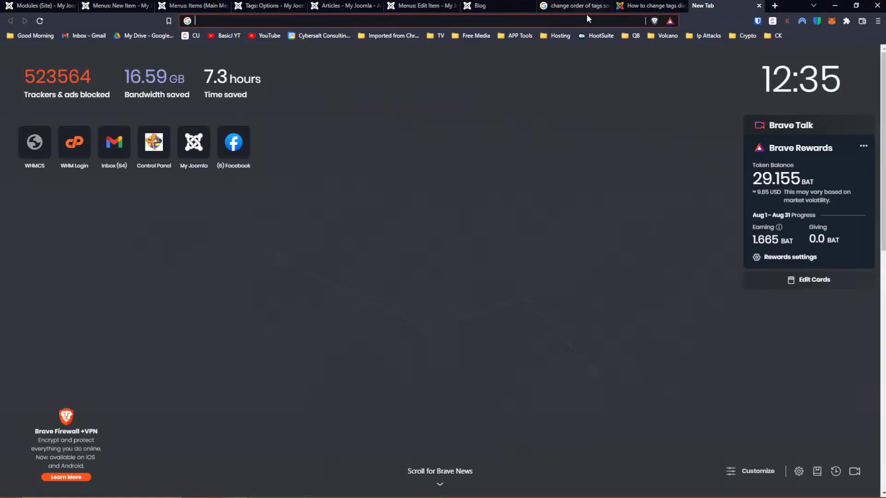
pyautogui.write('cyber')
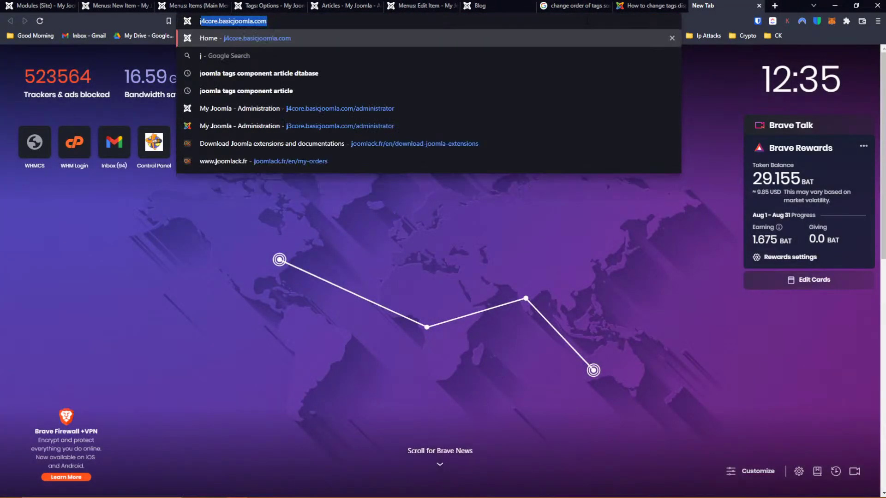
pyautogui.write('salt')
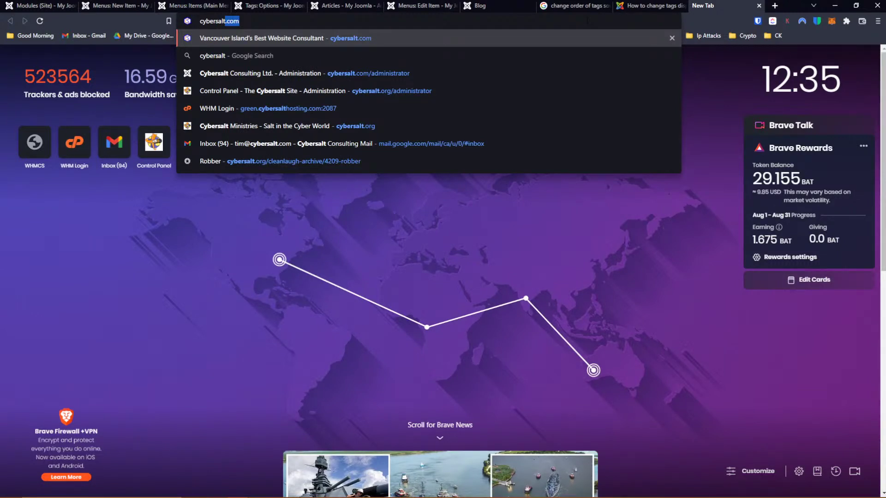
pyautogui.write('.org')
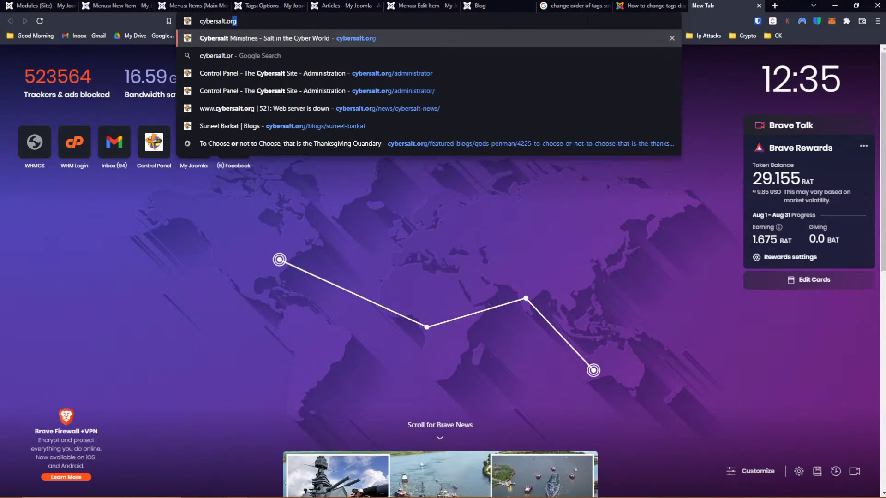
pyautogui.press('Down')
pyautogui.press('Down')
pyautogui.press('Return')
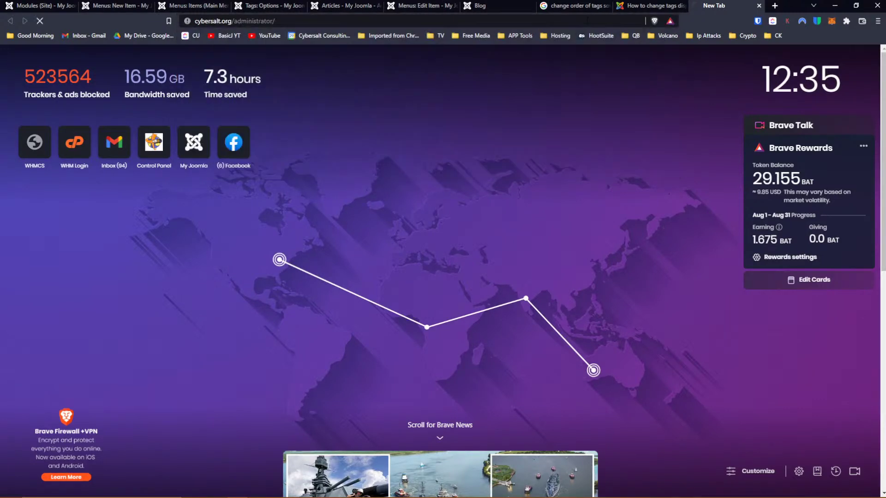
# Log in to the site's administrator by filling in the saved username and account password.
pyautogui.click(439, 232)
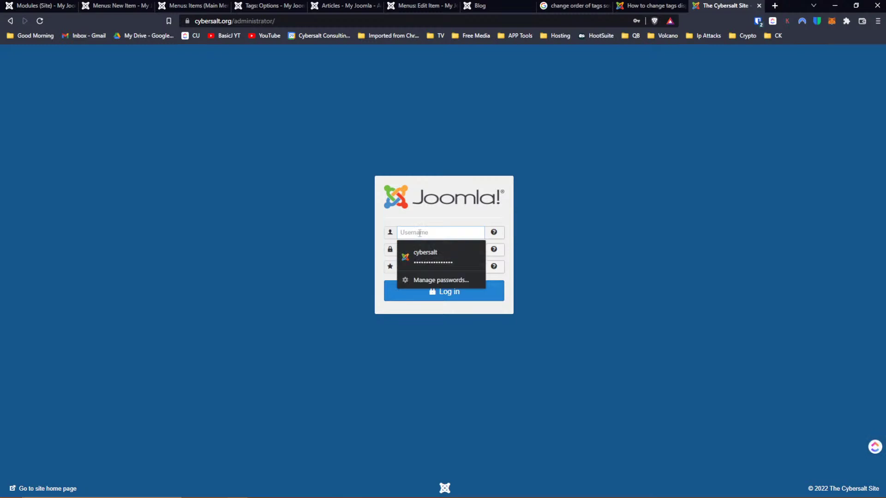
pyautogui.click(430, 264)
pyautogui.click(438, 291)
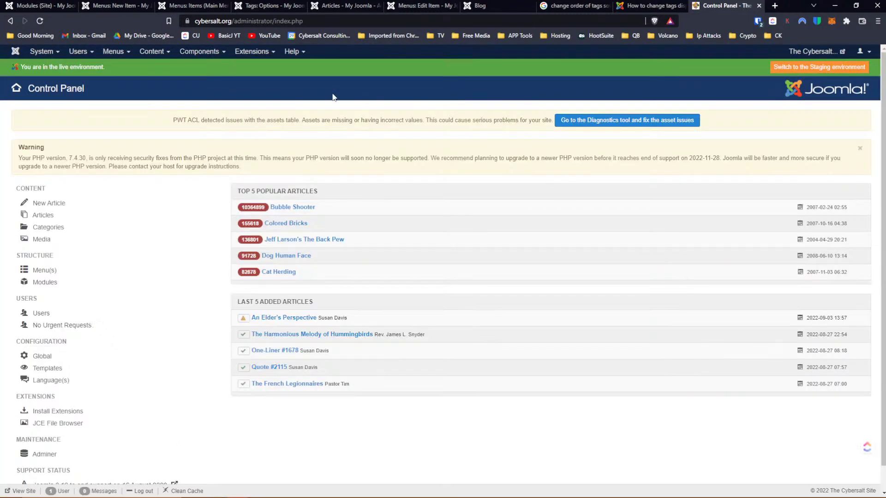
# Open the list of site modules and look through the module titles and types.
pyautogui.click(250, 52)
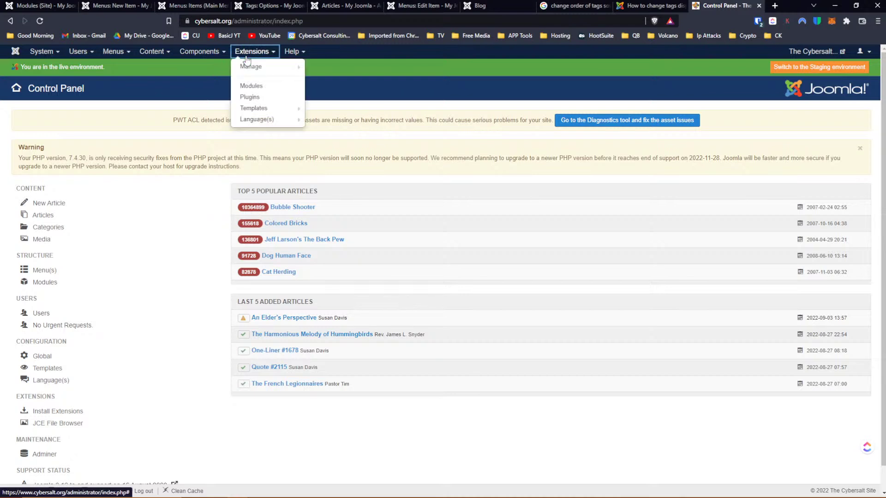
pyautogui.click(259, 86)
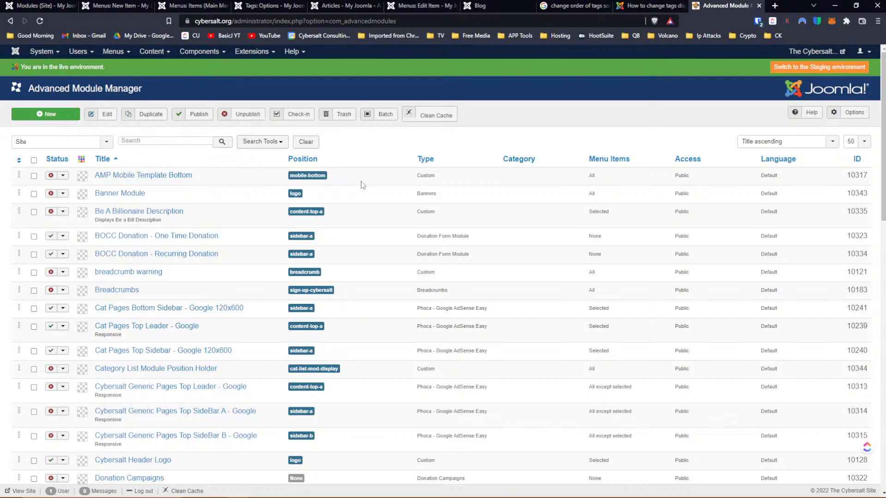
pyautogui.scroll(-10, 494, 239)
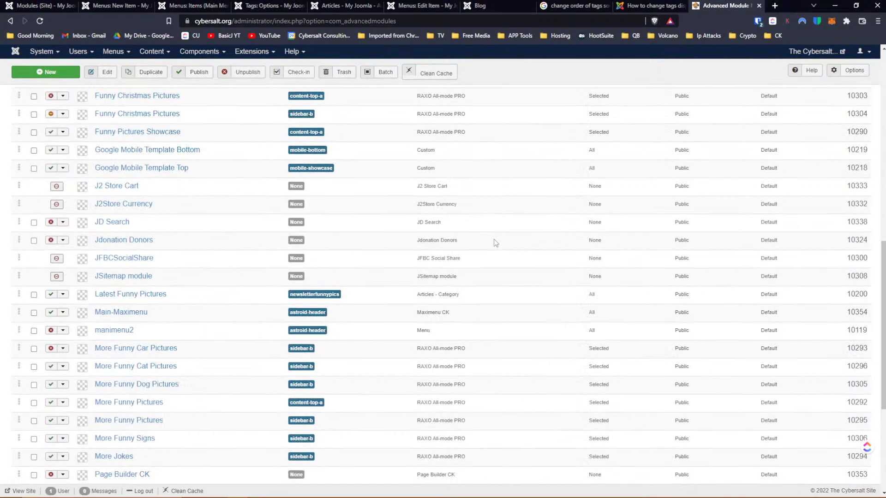
pyautogui.scroll(-5, 493, 239)
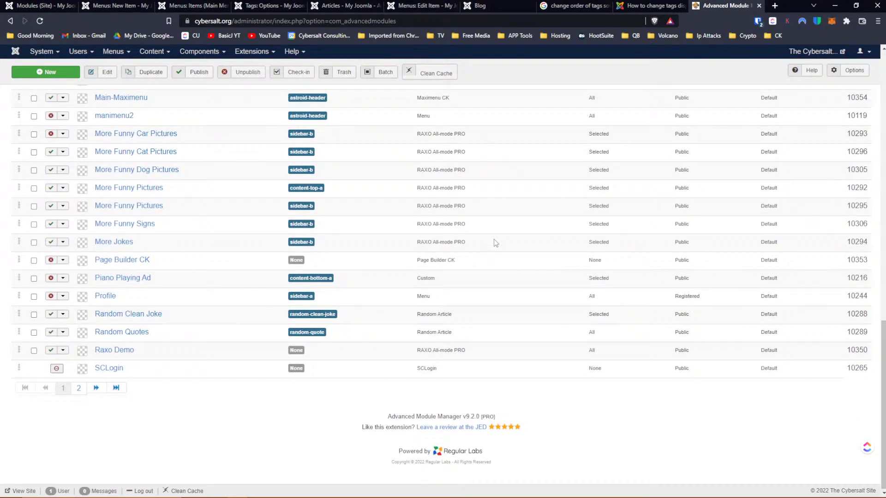
pyautogui.scroll(15, 494, 239)
pyautogui.scroll(-6, 494, 239)
pyautogui.scroll(2, 494, 239)
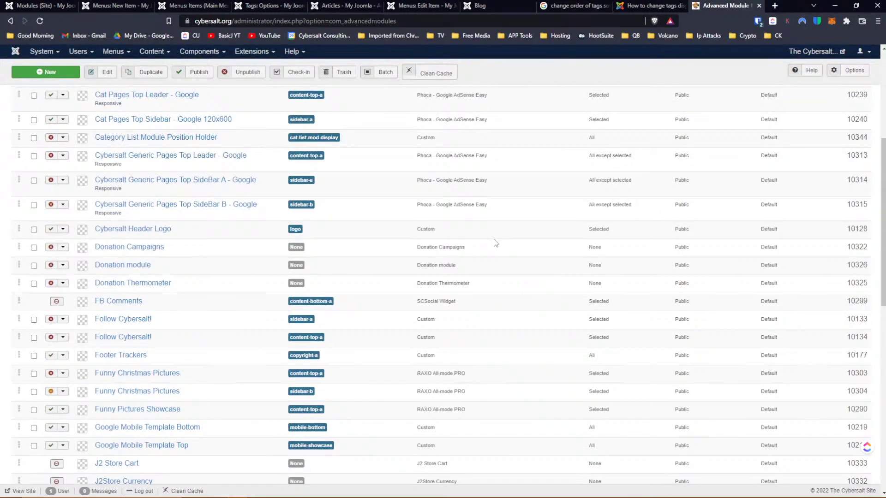
# Search the module list page for "raxo" and open the More Funny Cat Pictures module.
pyautogui.hotkey('ctrl', 'f')
pyautogui.write('raxo')
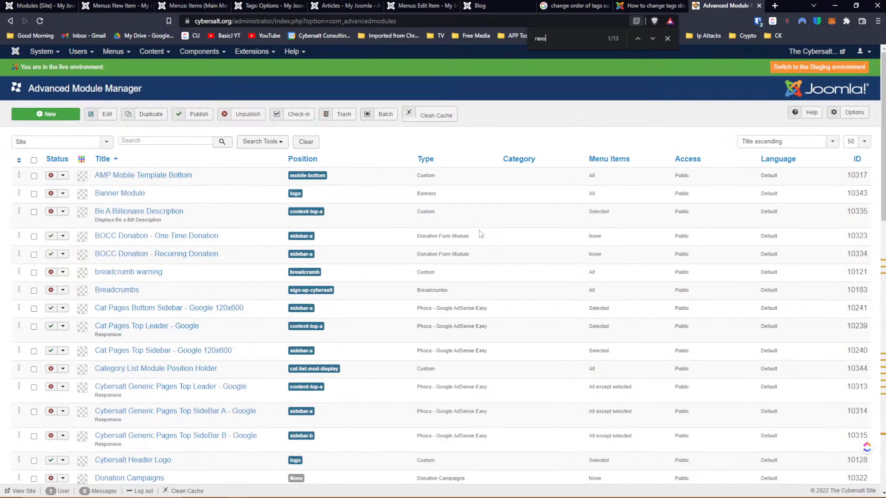
pyautogui.scroll(-10, 499, 218)
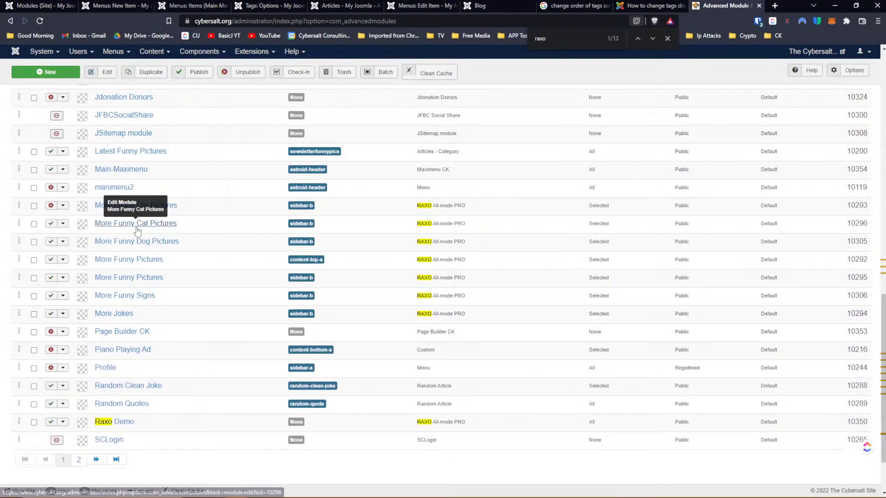
pyautogui.click(137, 228)
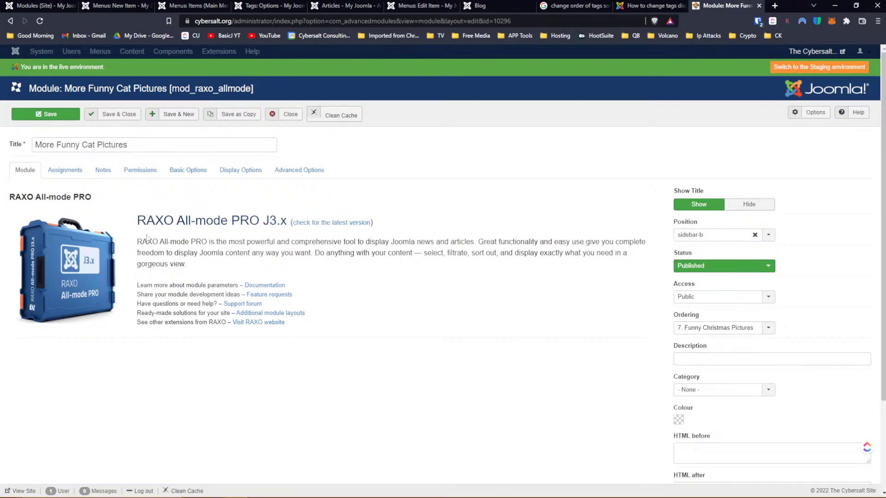
# Examine the module's basic options, including the selected source category and the tags available in the Joomla! Tags filter.
pyautogui.click(178, 170)
pyautogui.scroll(-1, 407, 279)
pyautogui.scroll(-1, 406, 278)
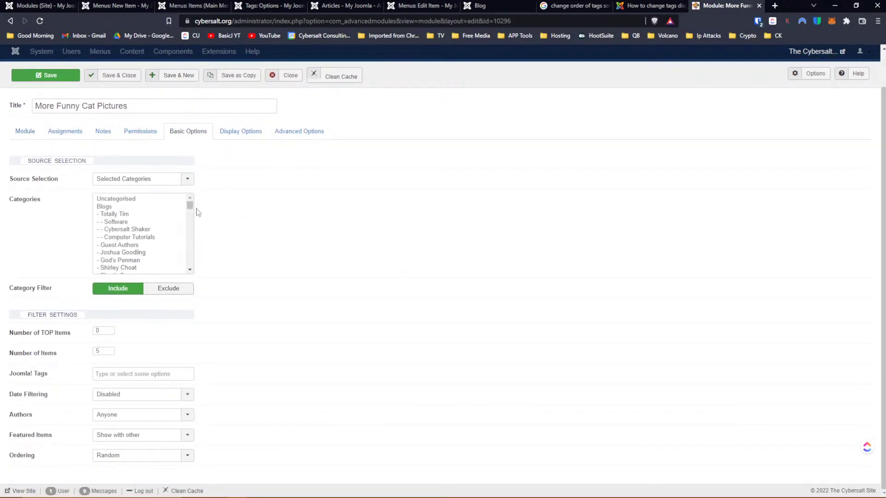
pyautogui.moveTo(189, 205); pyautogui.dragTo(192, 223)
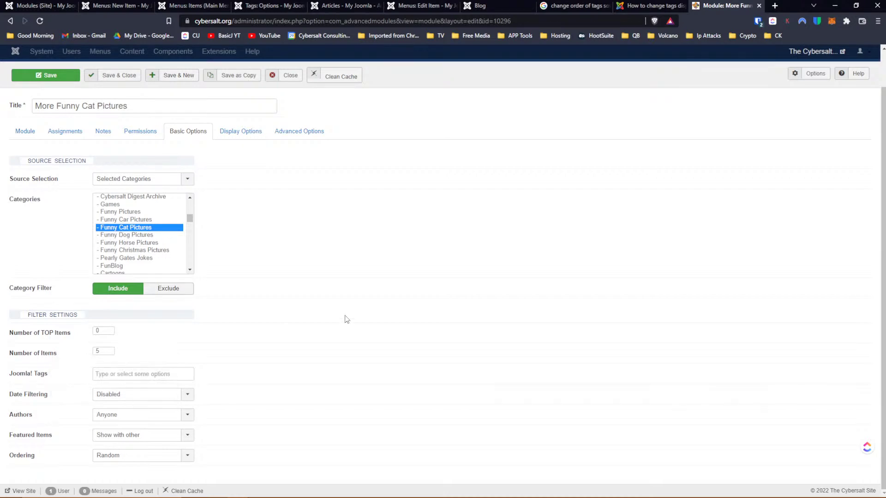
pyautogui.click(143, 374)
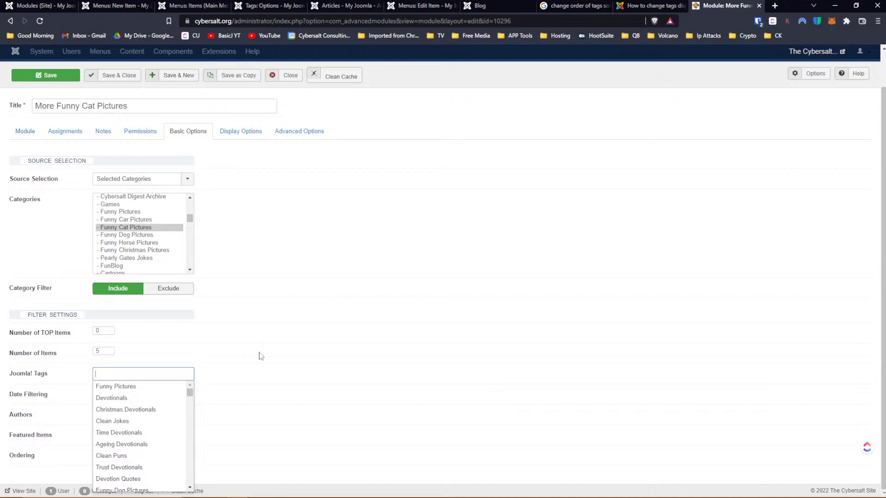
pyautogui.click(301, 350)
pyautogui.moveTo(25, 374)
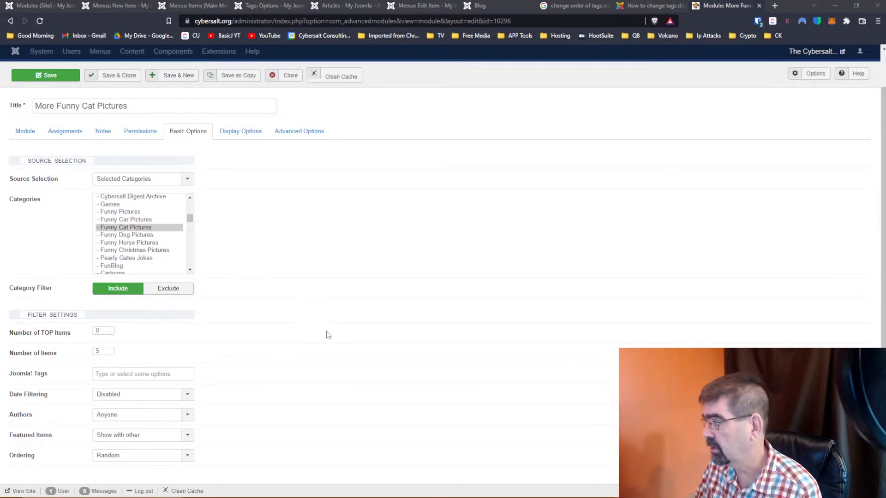
# Return to the unsaved new menu item and look through the menu item types offered under Users.
pyautogui.click(29, 4)
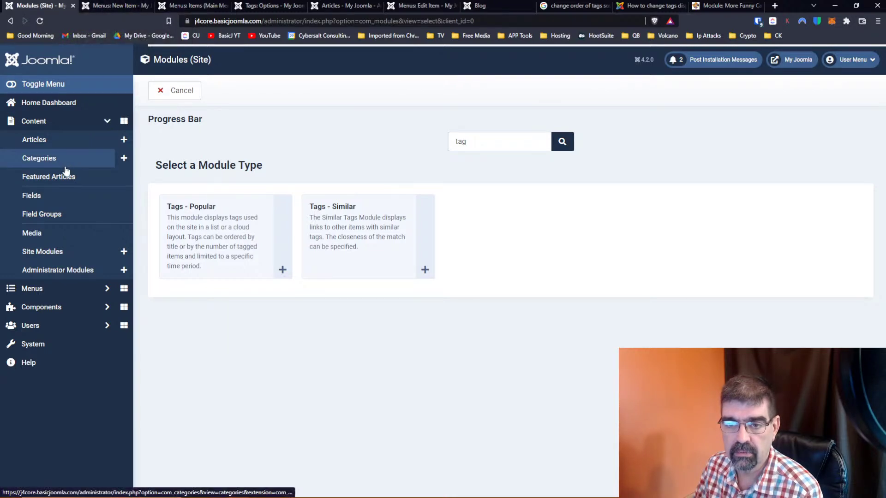
pyautogui.click(116, 6)
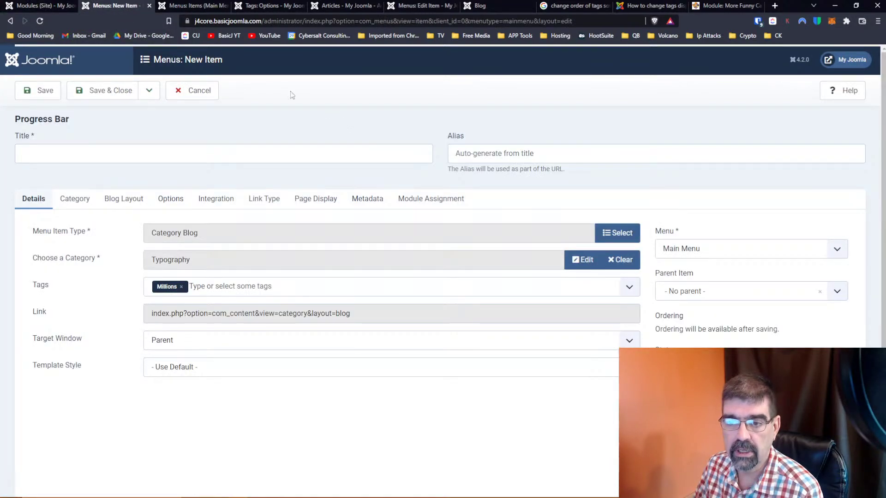
pyautogui.click(619, 236)
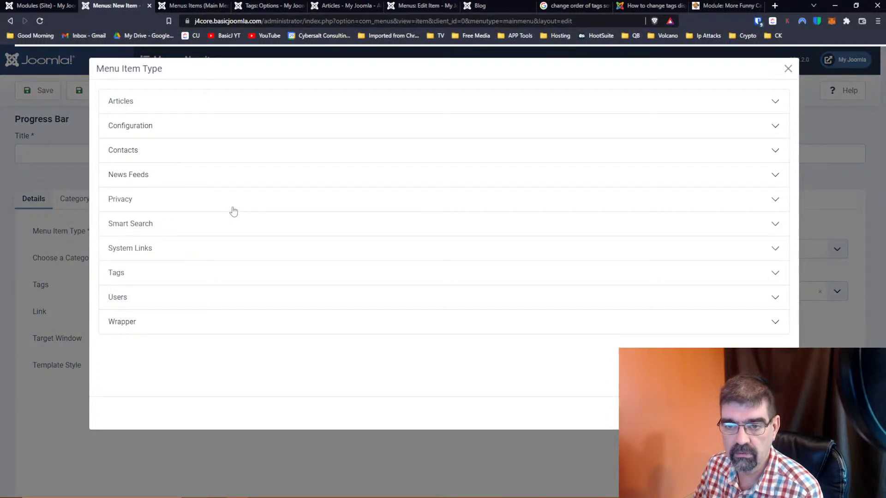
pyautogui.click(119, 299)
pyautogui.scroll(-2, 138, 307)
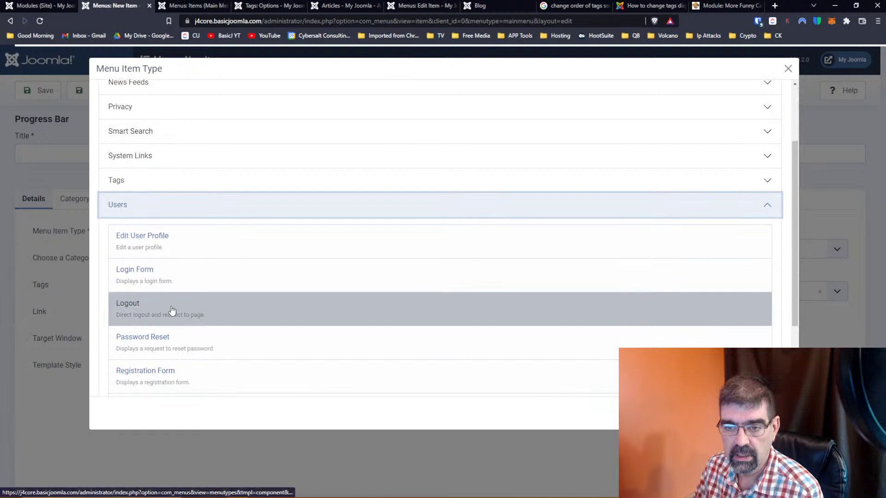
pyautogui.scroll(-2, 186, 309)
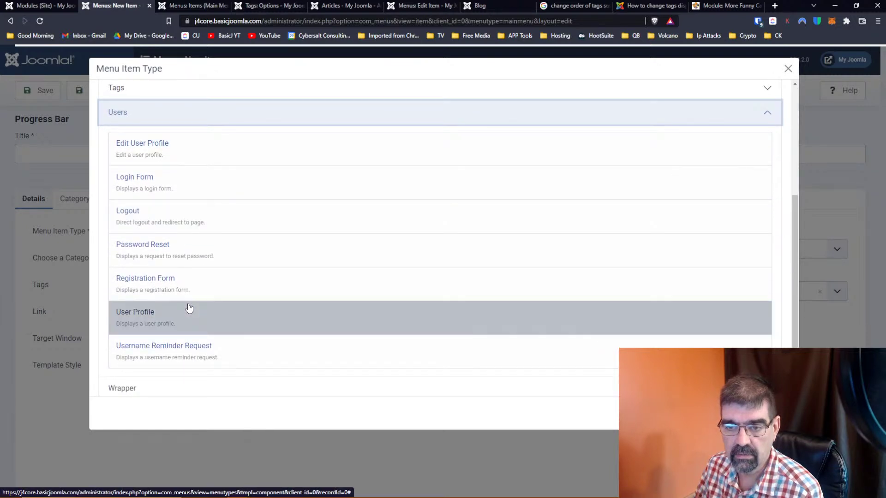
pyautogui.scroll(4, 188, 308)
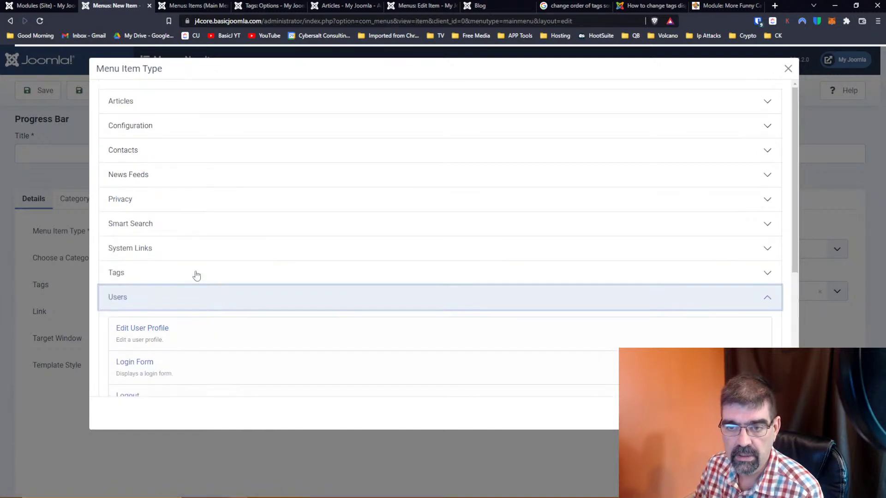
# Try the List Contacts in a Category type for the new menu item, look through its category options, and cancel the item.
pyautogui.click(123, 153)
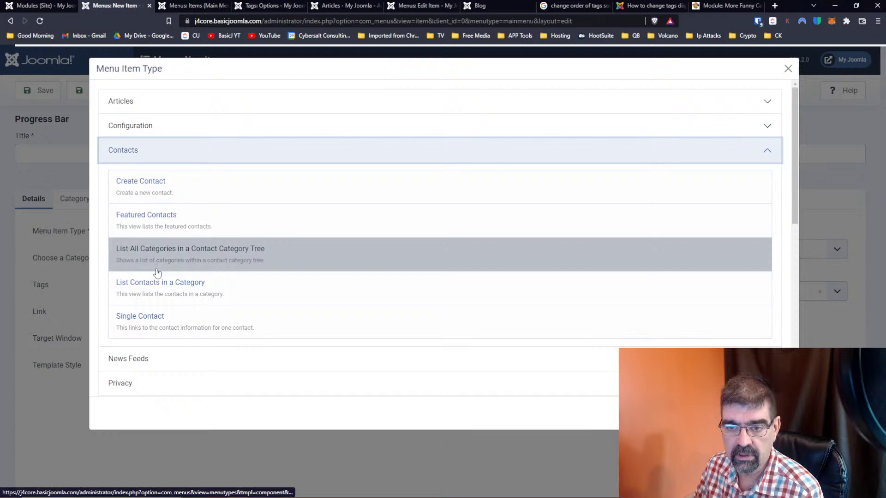
pyautogui.click(174, 286)
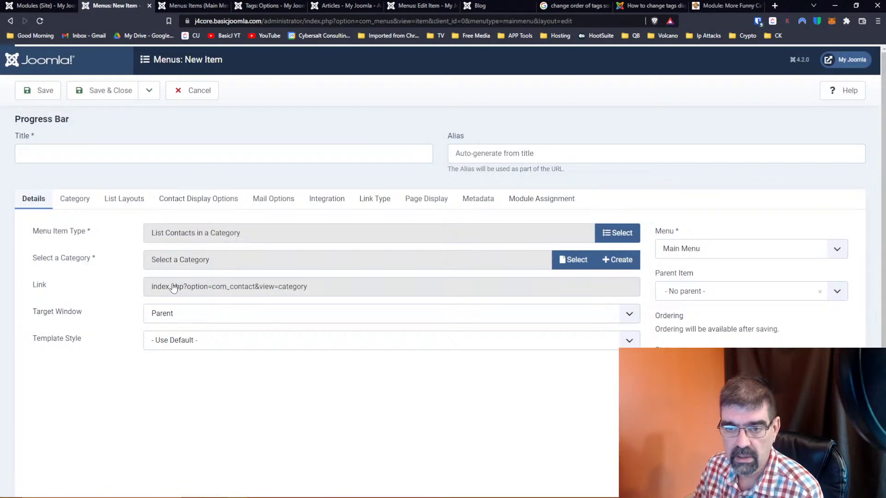
pyautogui.click(77, 204)
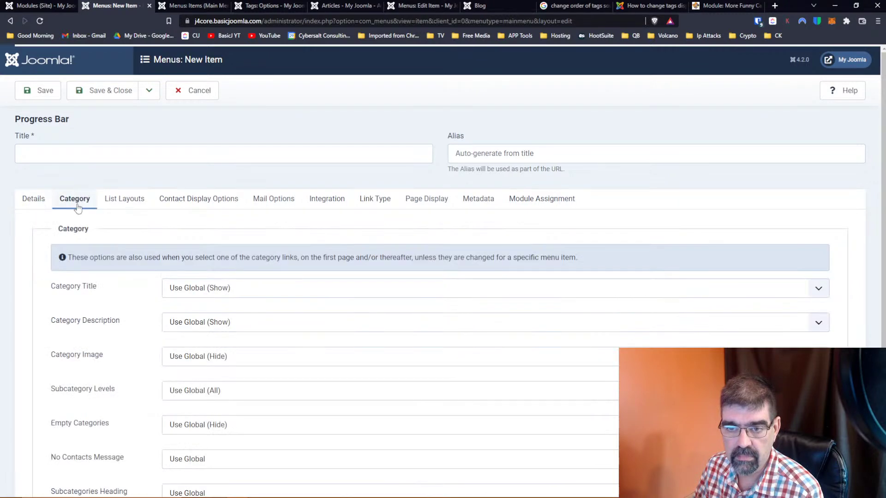
pyautogui.scroll(-3, 144, 309)
pyautogui.scroll(3, 144, 308)
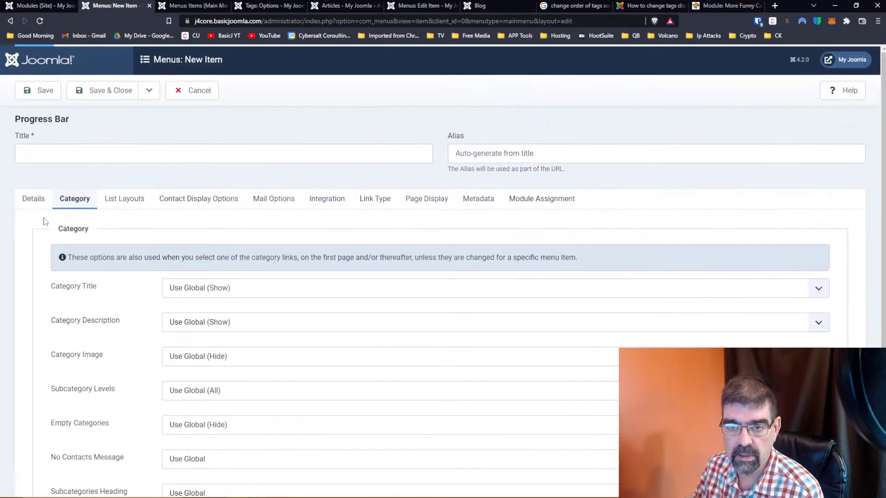
pyautogui.click(33, 199)
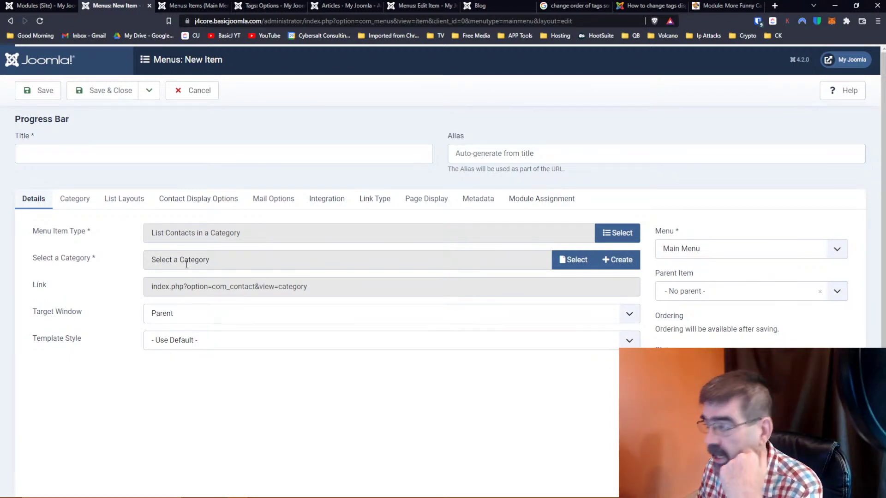
pyautogui.click(194, 91)
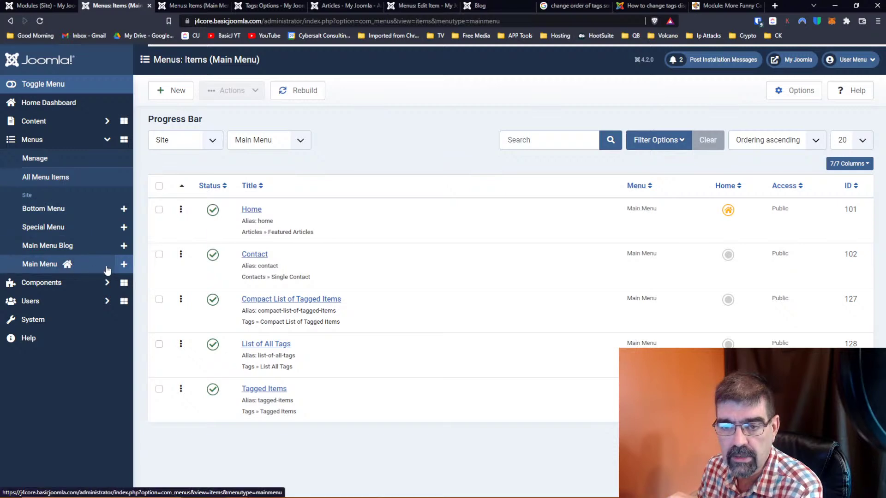
# Start another new Main Menu item and set its menu item type to Tagged Items.
pyautogui.click(124, 266)
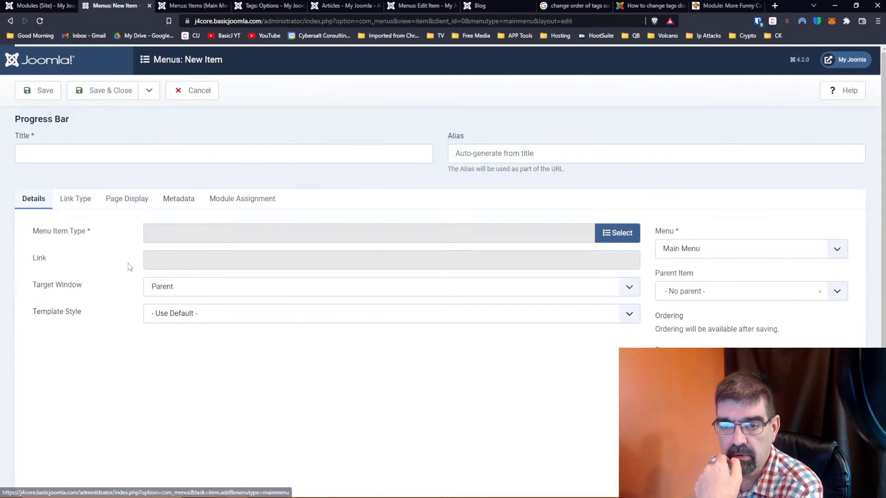
pyautogui.click(624, 233)
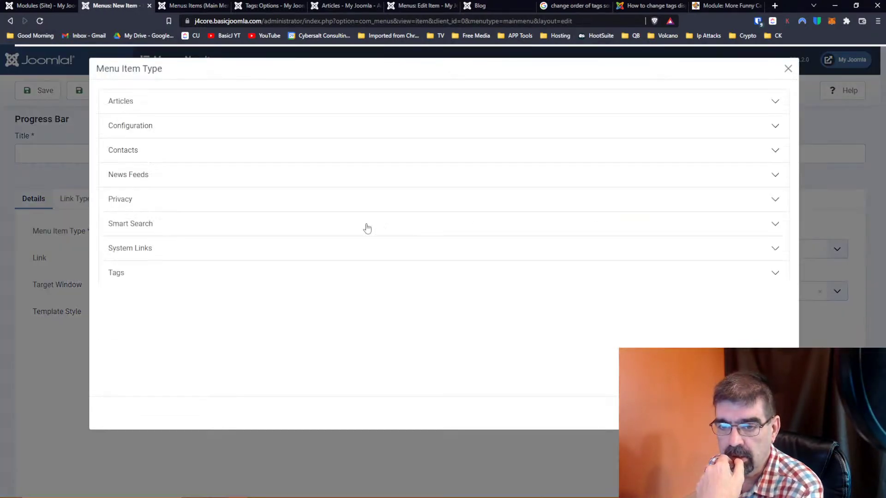
pyautogui.click(127, 271)
pyautogui.scroll(-1, 294, 237)
pyautogui.scroll(-1, 294, 237)
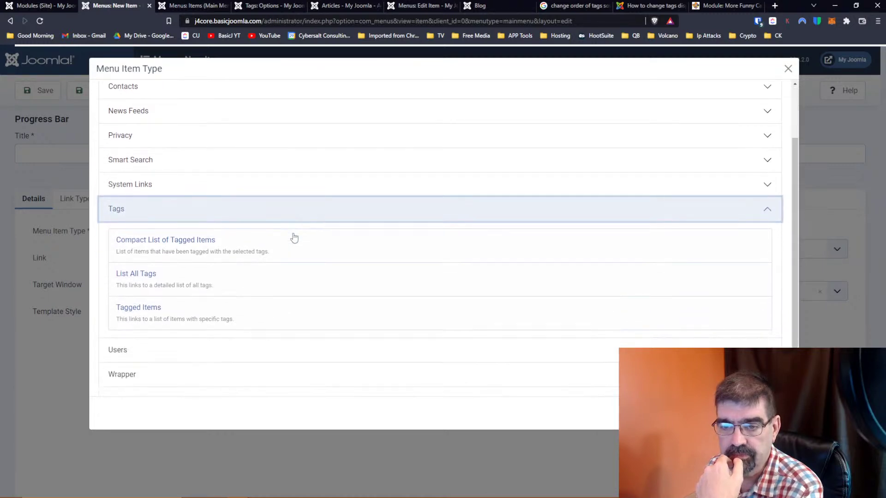
pyautogui.click(134, 308)
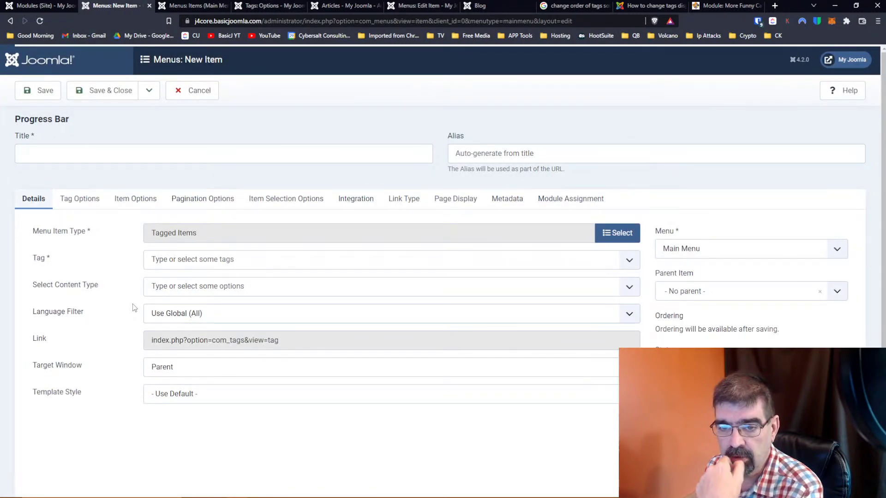
# Try the Millions tag with the Contact content type on the new menu item, and cancel it without saving.
pyautogui.click(173, 259)
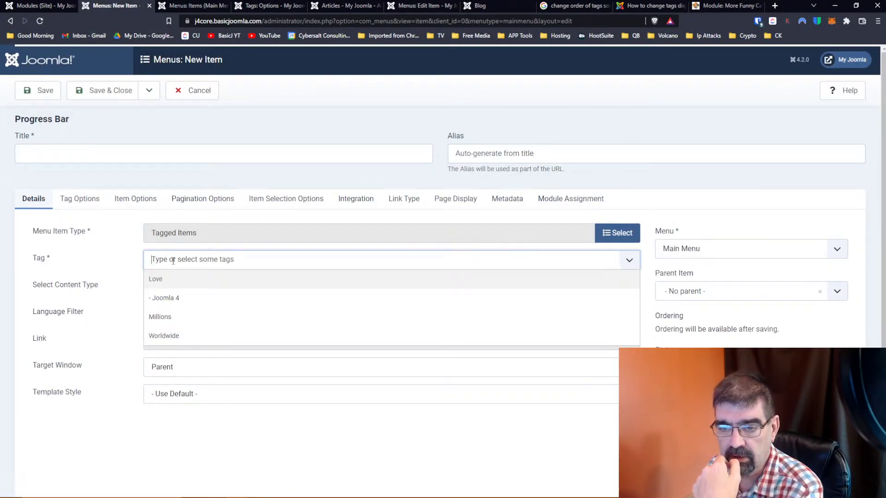
pyautogui.click(180, 316)
pyautogui.click(82, 252)
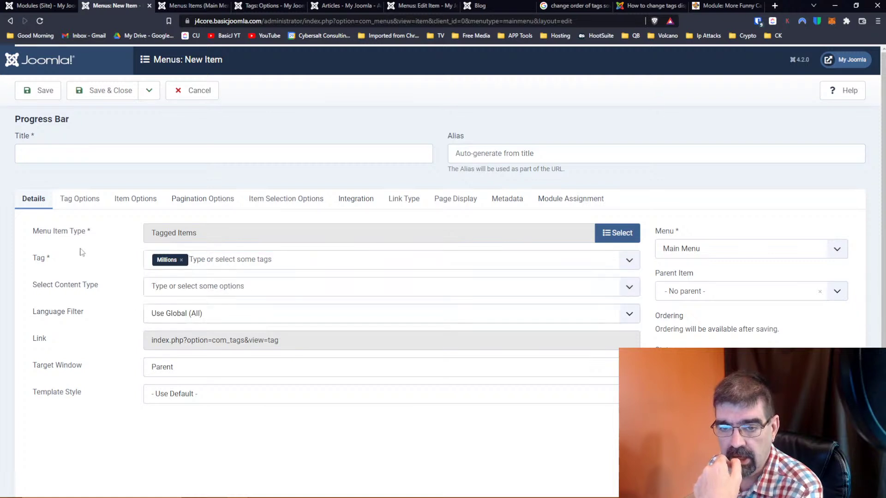
pyautogui.click(190, 285)
pyautogui.scroll(-2, 217, 339)
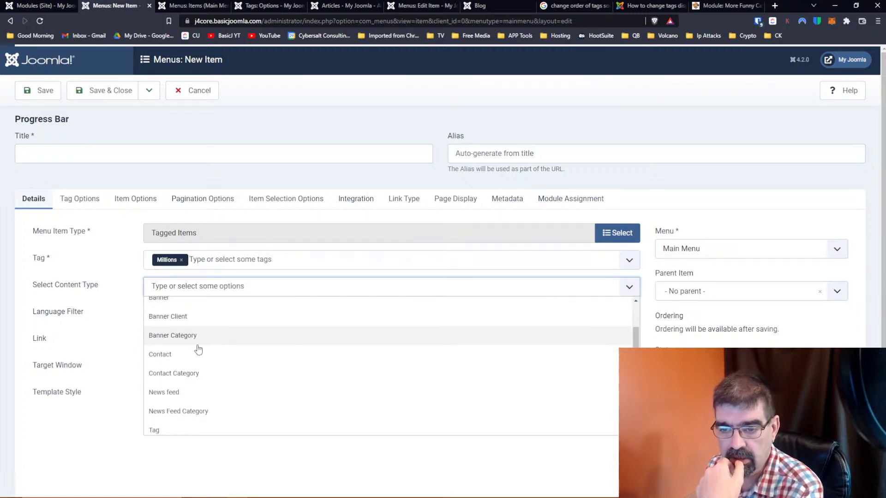
pyautogui.click(196, 356)
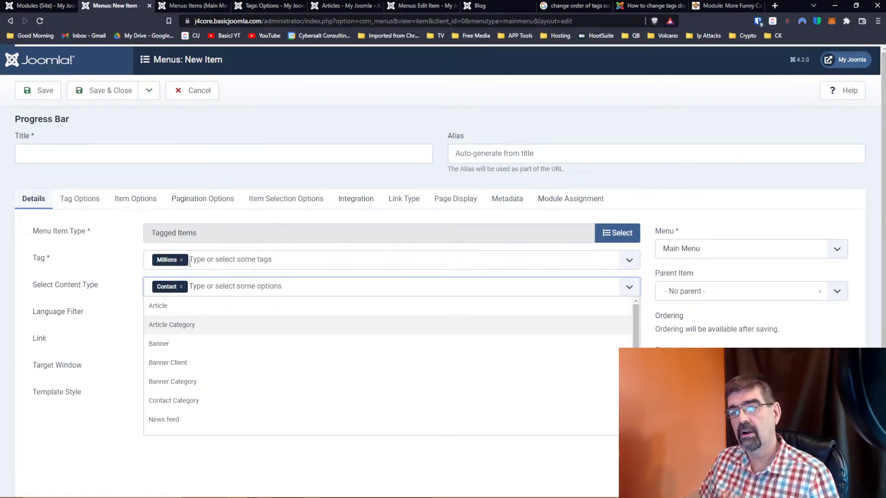
pyautogui.click(195, 86)
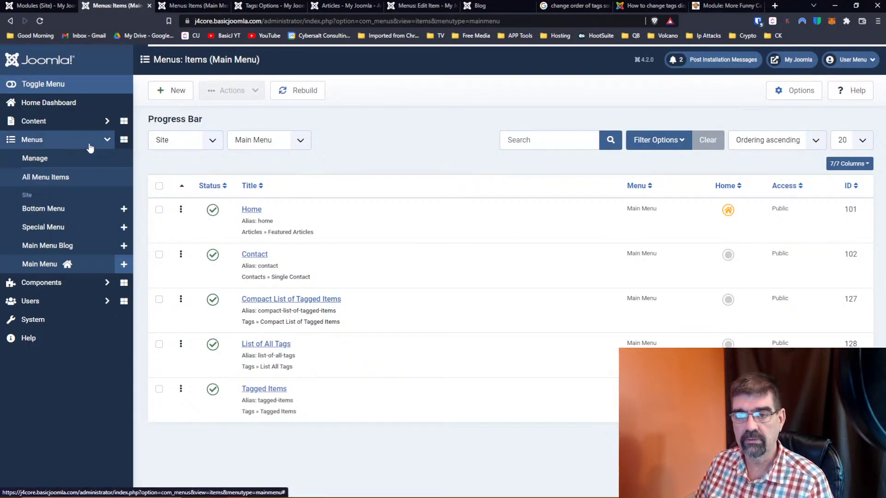
# Go to the Contacts component's contact list and open the listed contact for editing.
pyautogui.click(31, 283)
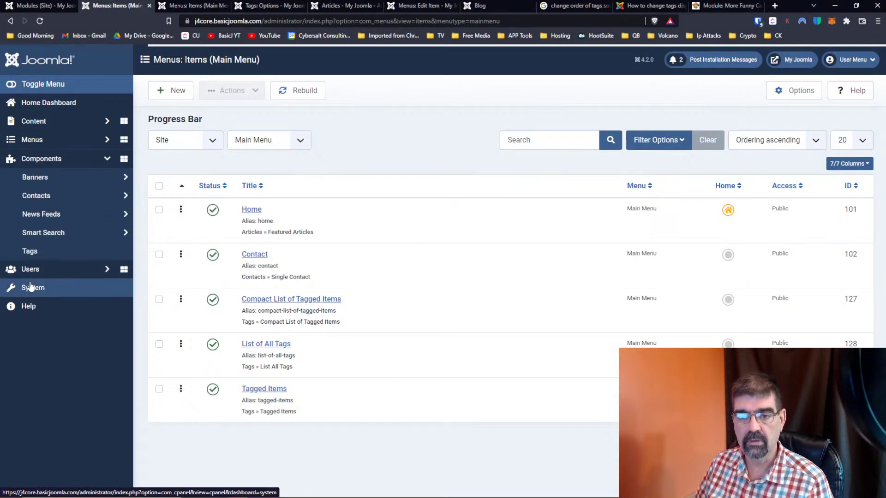
pyautogui.click(44, 204)
pyautogui.click(44, 216)
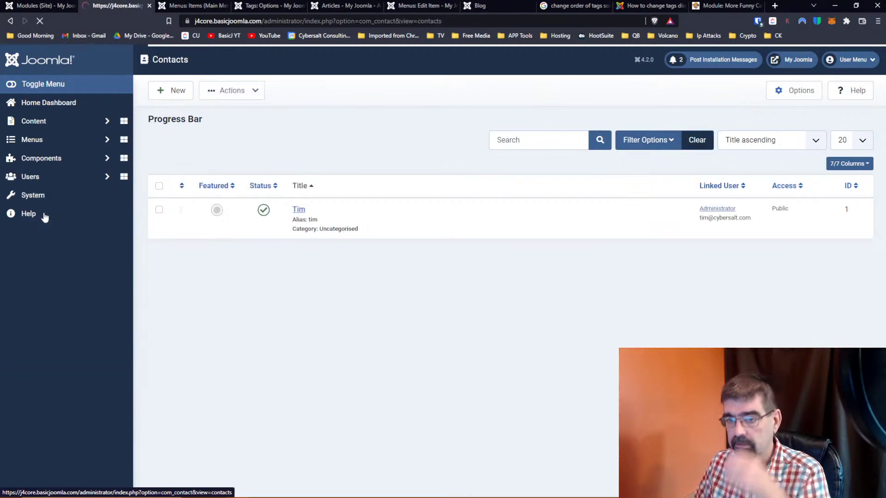
pyautogui.click(301, 216)
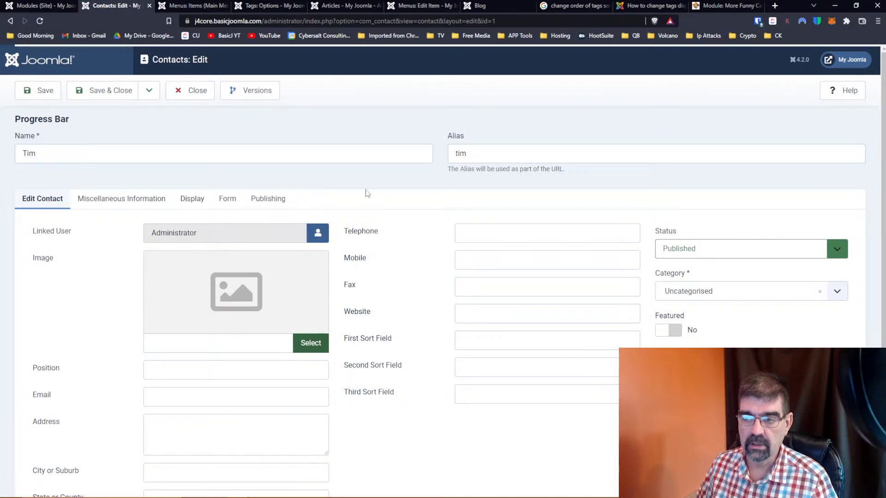
# Try adding the Love and Love/Joomla 4 tags to the contact, and close it without saving.
pyautogui.scroll(-1, 393, 193)
pyautogui.scroll(-1, 393, 193)
pyautogui.click(835, 323)
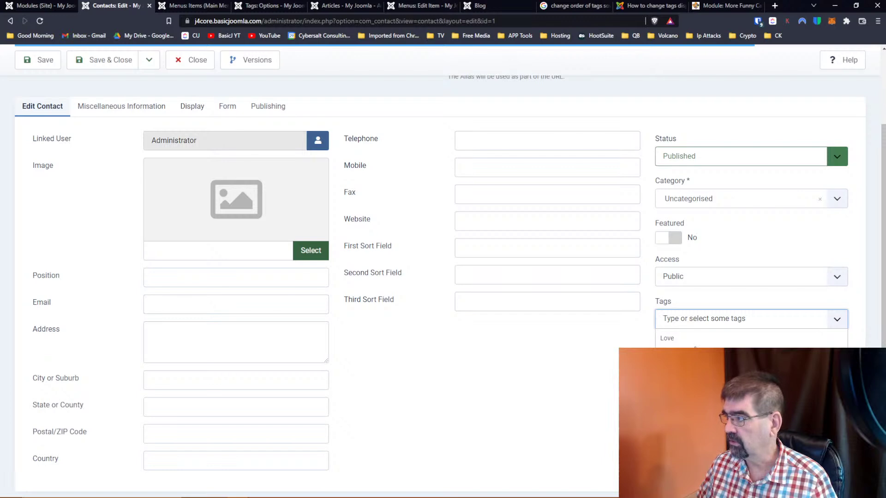
pyautogui.scroll(-1, 693, 297)
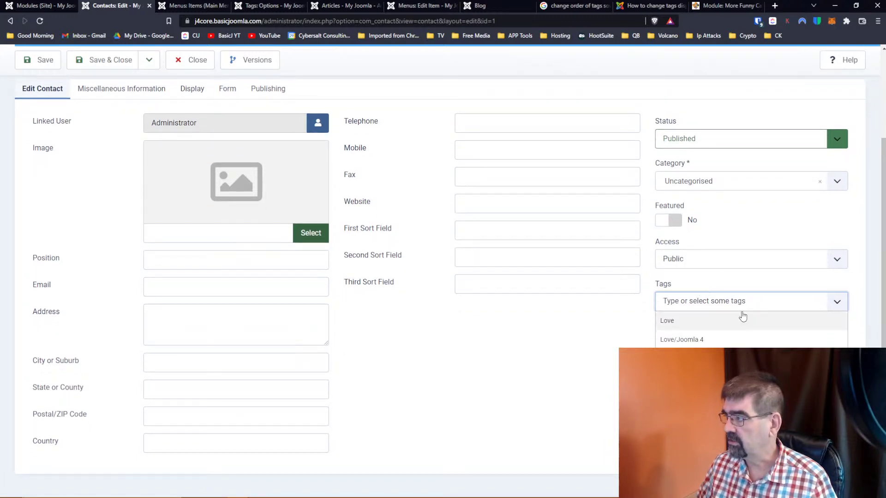
pyautogui.click(699, 322)
pyautogui.click(669, 320)
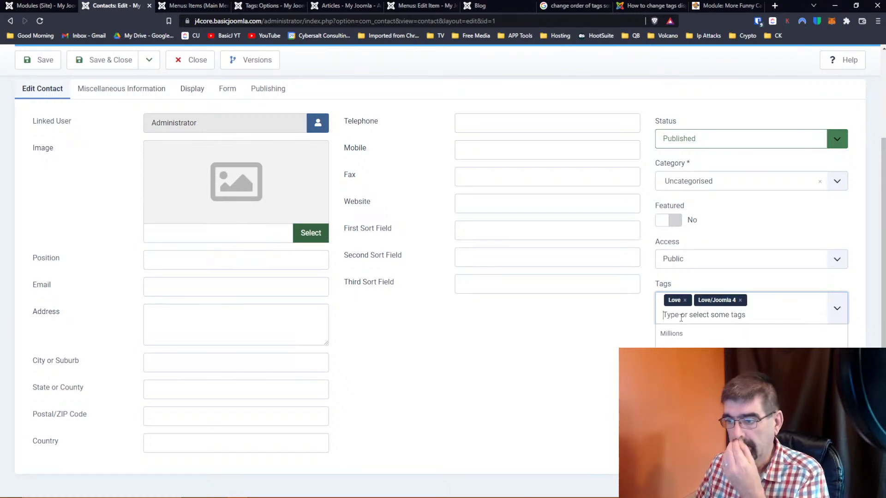
pyautogui.scroll(3, 531, 385)
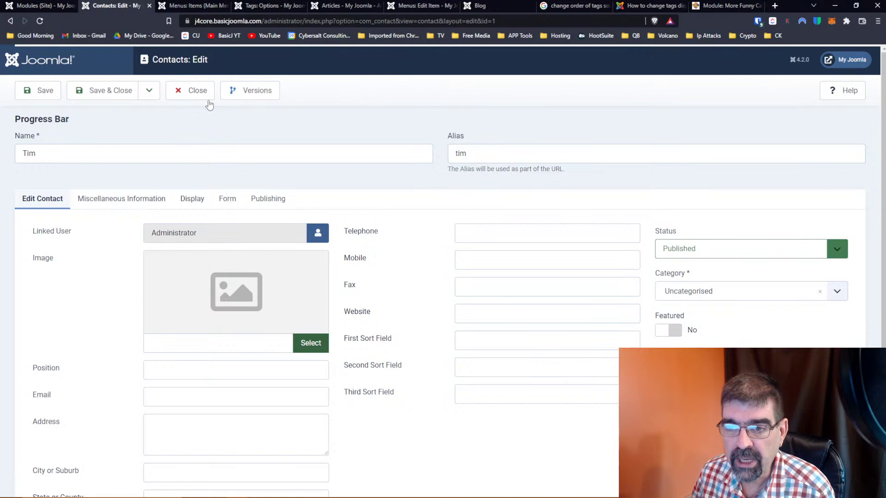
pyautogui.click(201, 100)
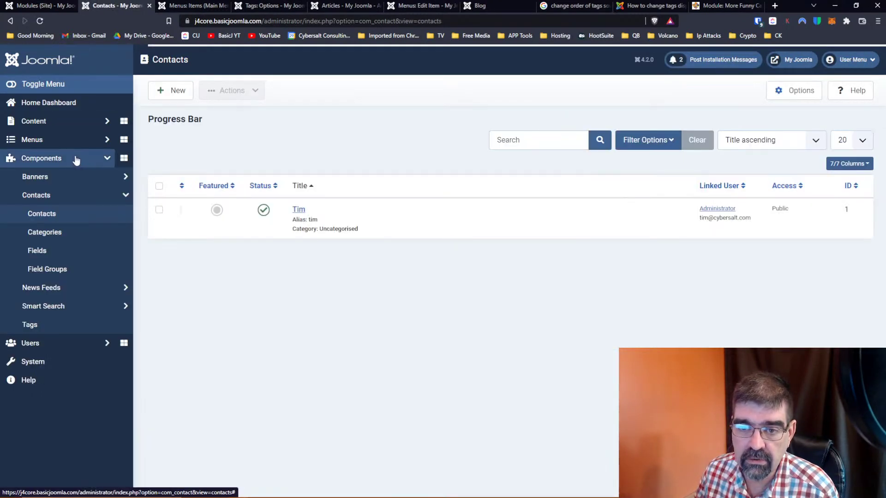
# Open the Love tag from the Tags component, view its version history, and return to the tag list.
pyautogui.click(45, 324)
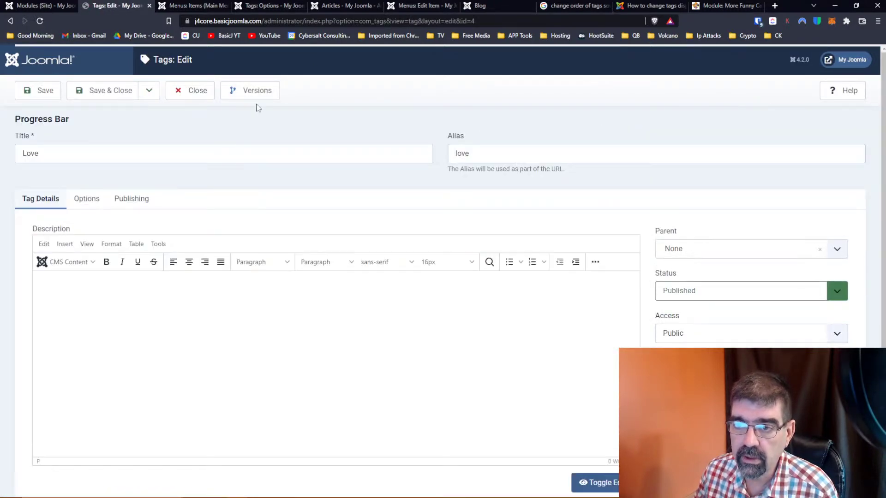
pyautogui.click(259, 91)
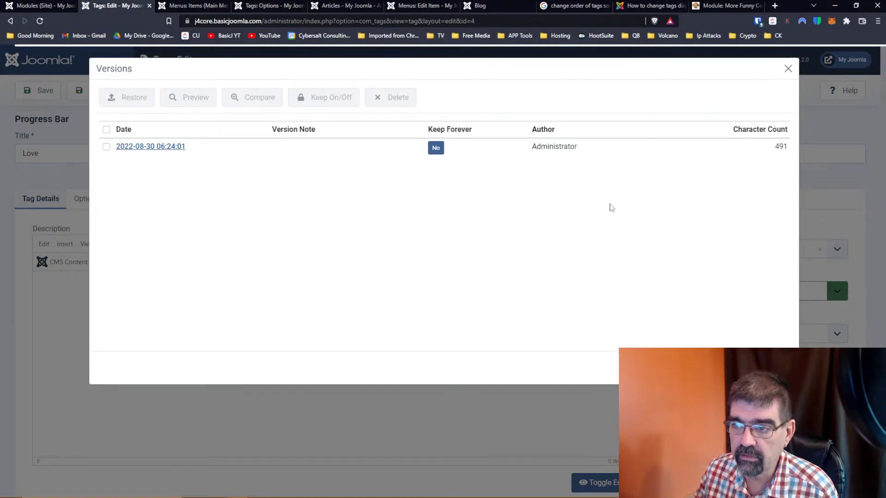
pyautogui.press('Escape')
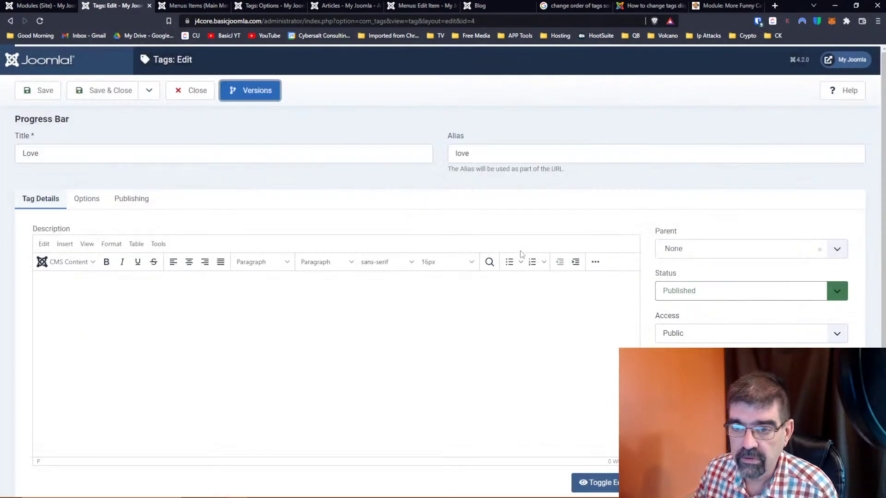
pyautogui.click(198, 92)
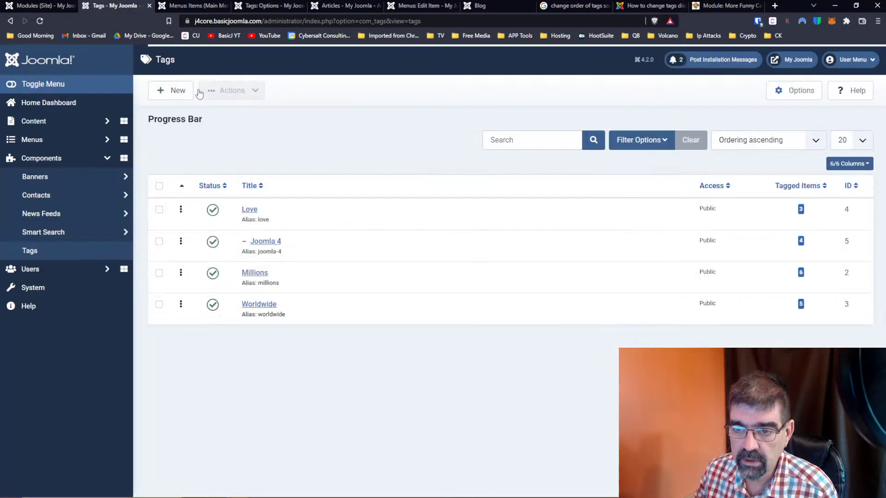
# Open the Millions tag, view its version history, and close the history.
pyautogui.click(254, 273)
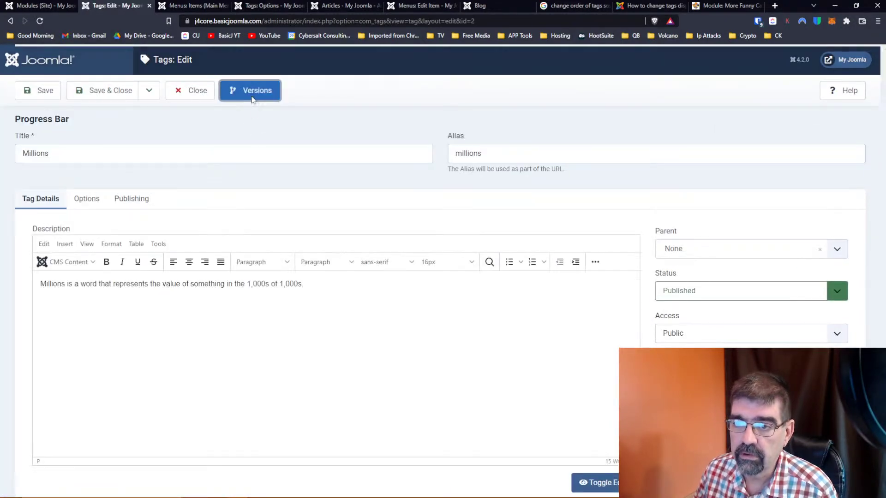
pyautogui.click(252, 96)
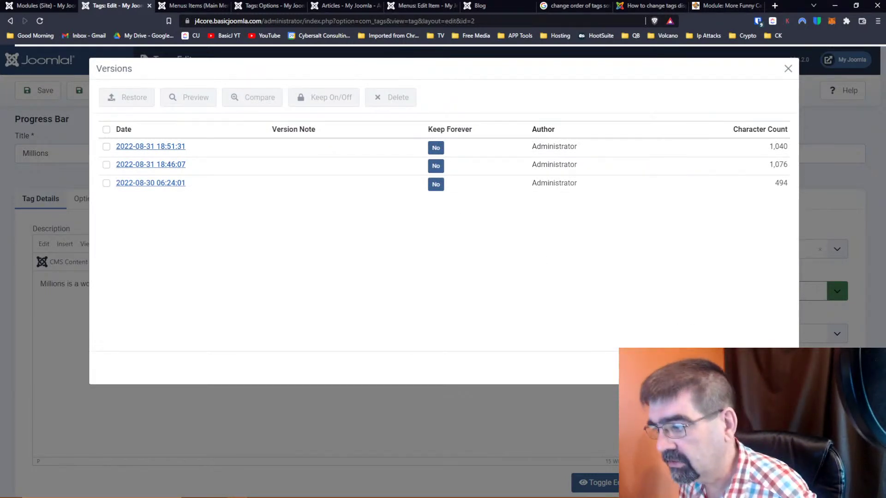
pyautogui.press('Escape')
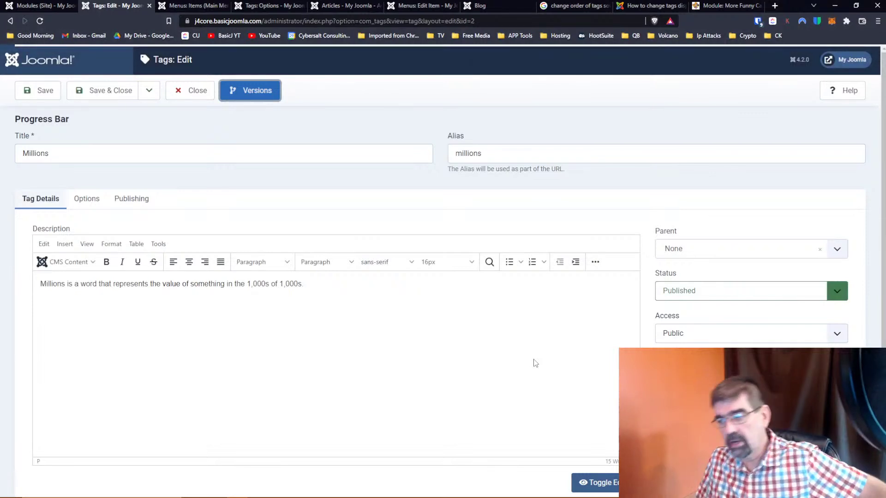